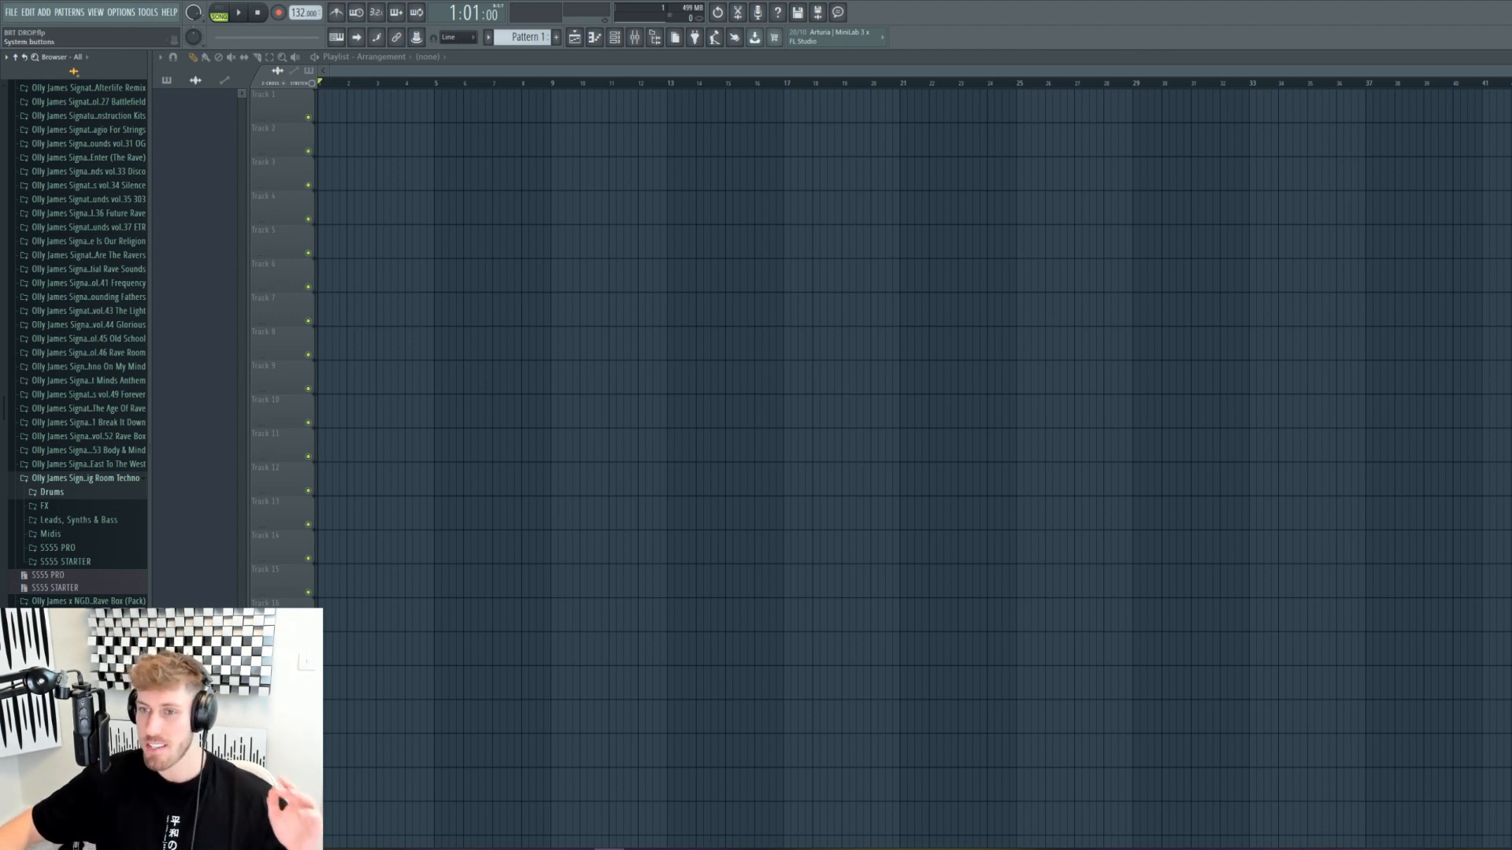
Step: Widen the browser and open the Drums folder of the vol.55 Big Room Techno pack
drag(149, 476, 200, 475)
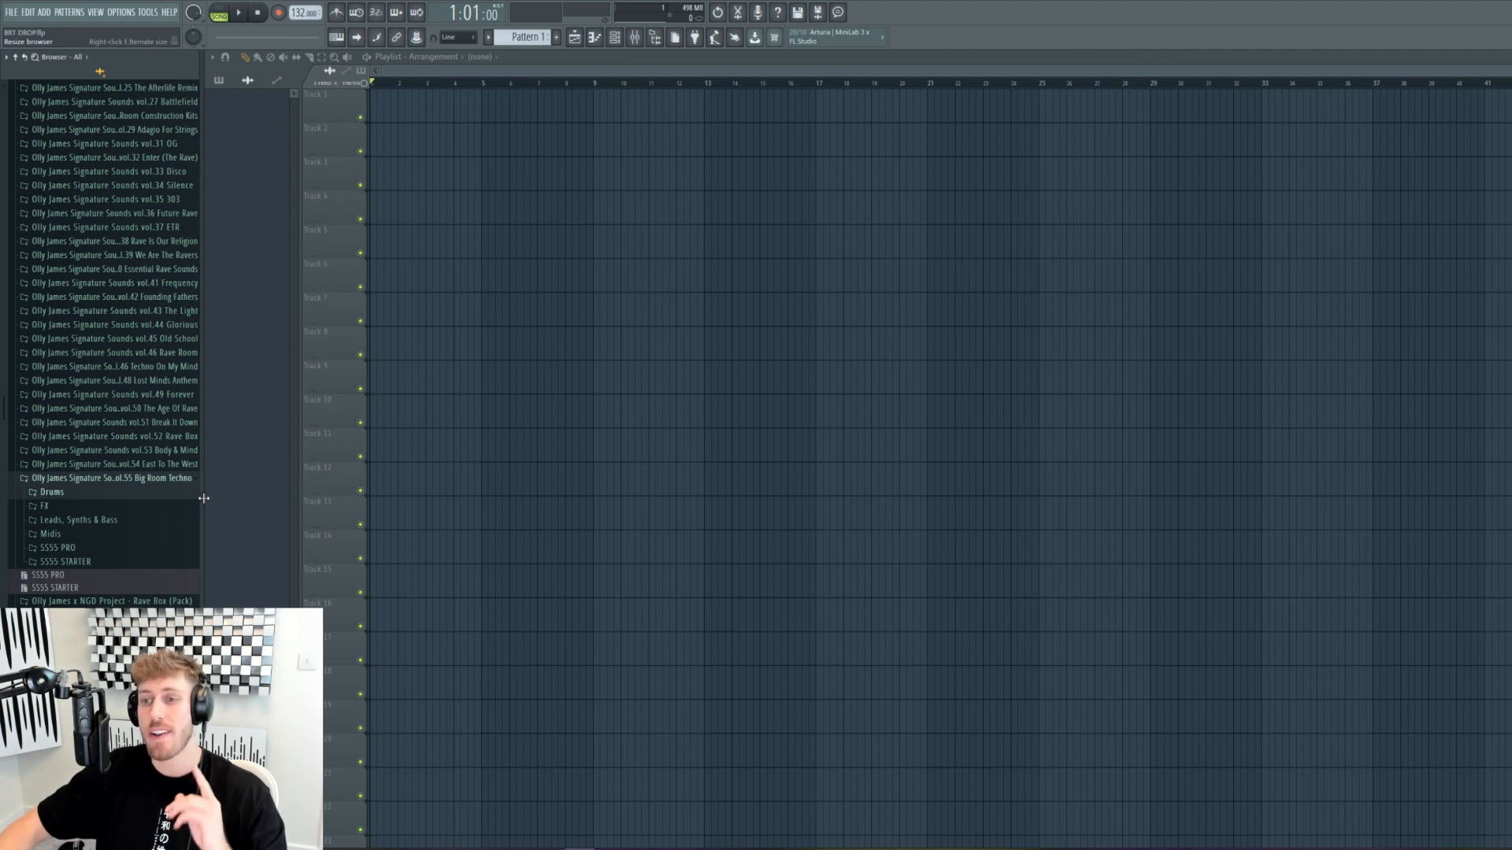
drag(203, 498, 212, 499)
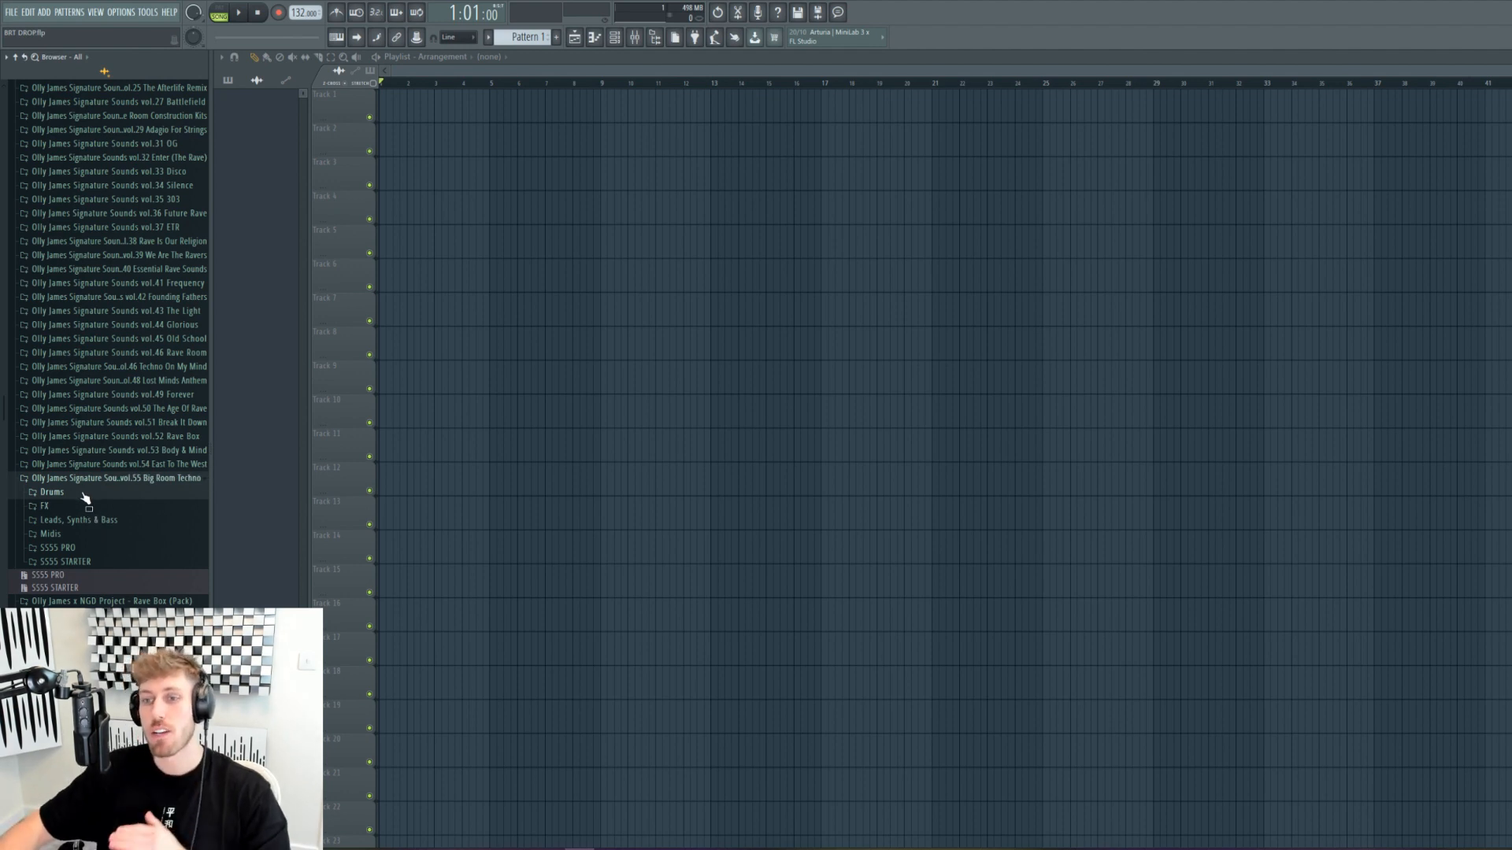
click(52, 492)
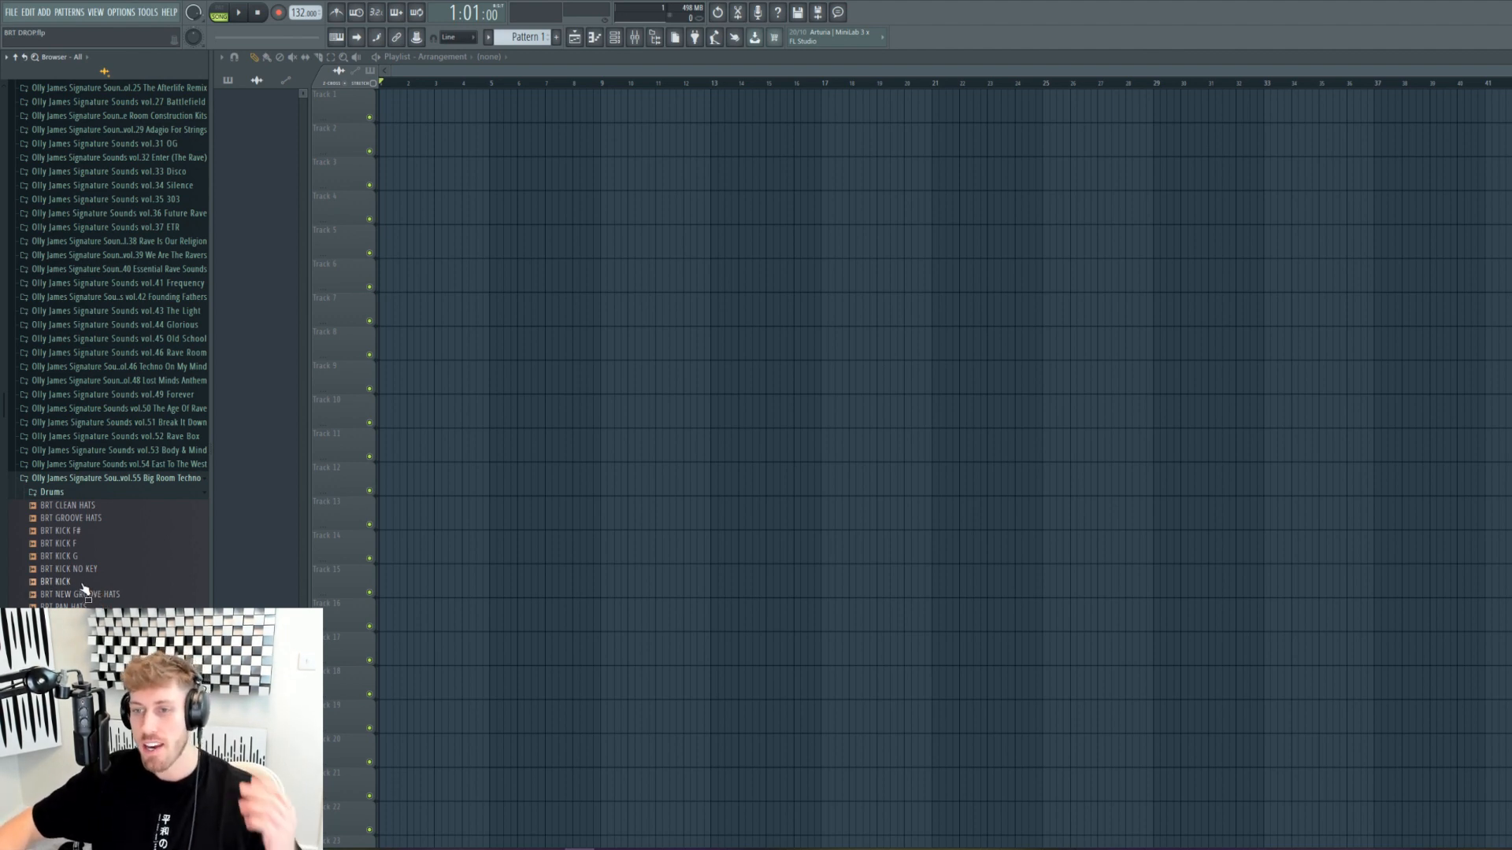
Step: Audition the kick and groove hat samples in the pack's Drums folder
drag(59, 531, 71, 543)
click(70, 544)
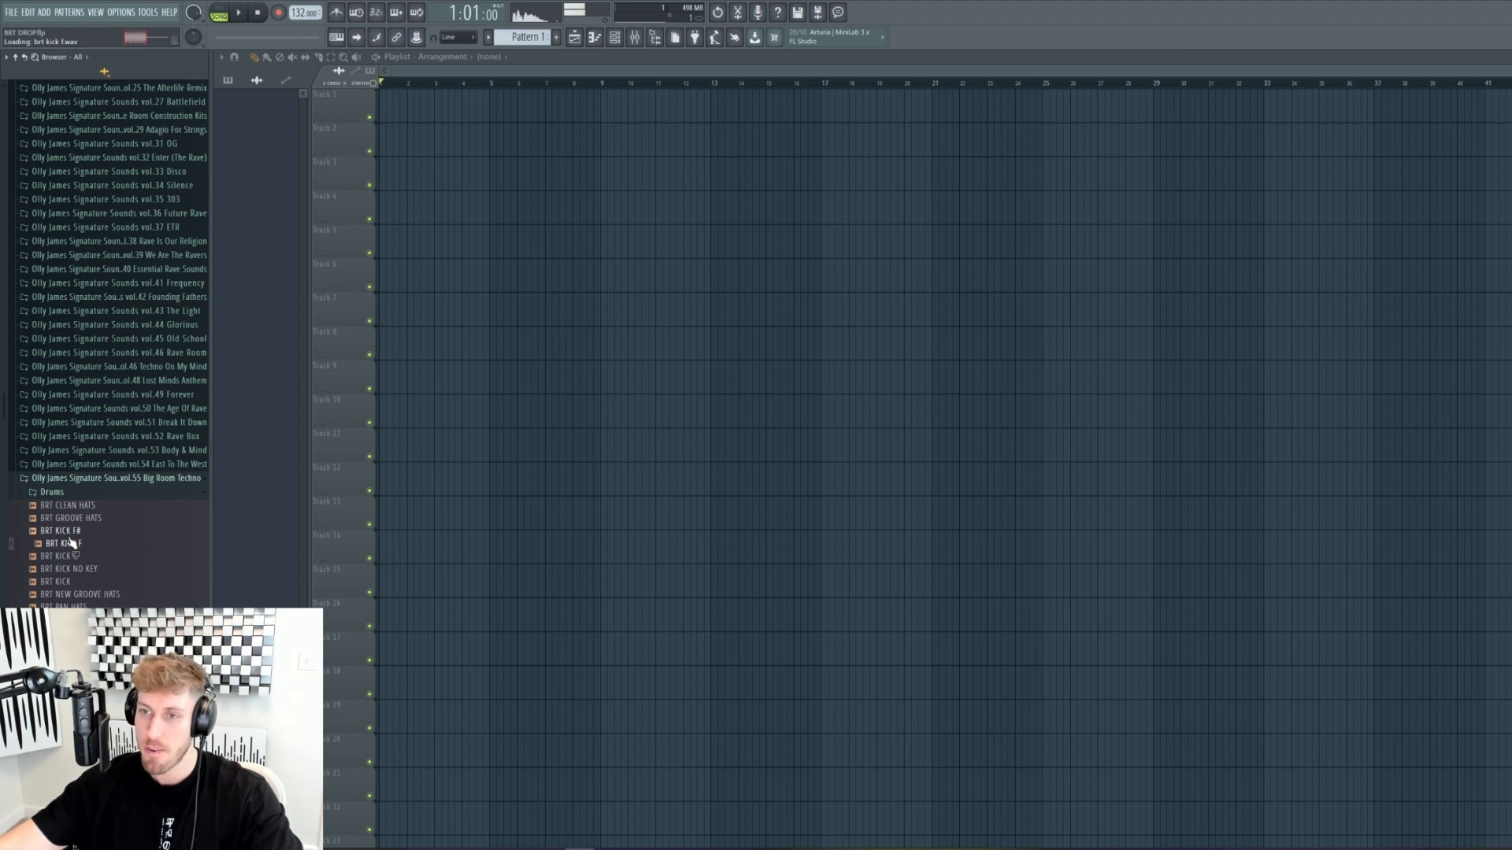
key(Down)
key(Down)
key(Down)
key(Down)
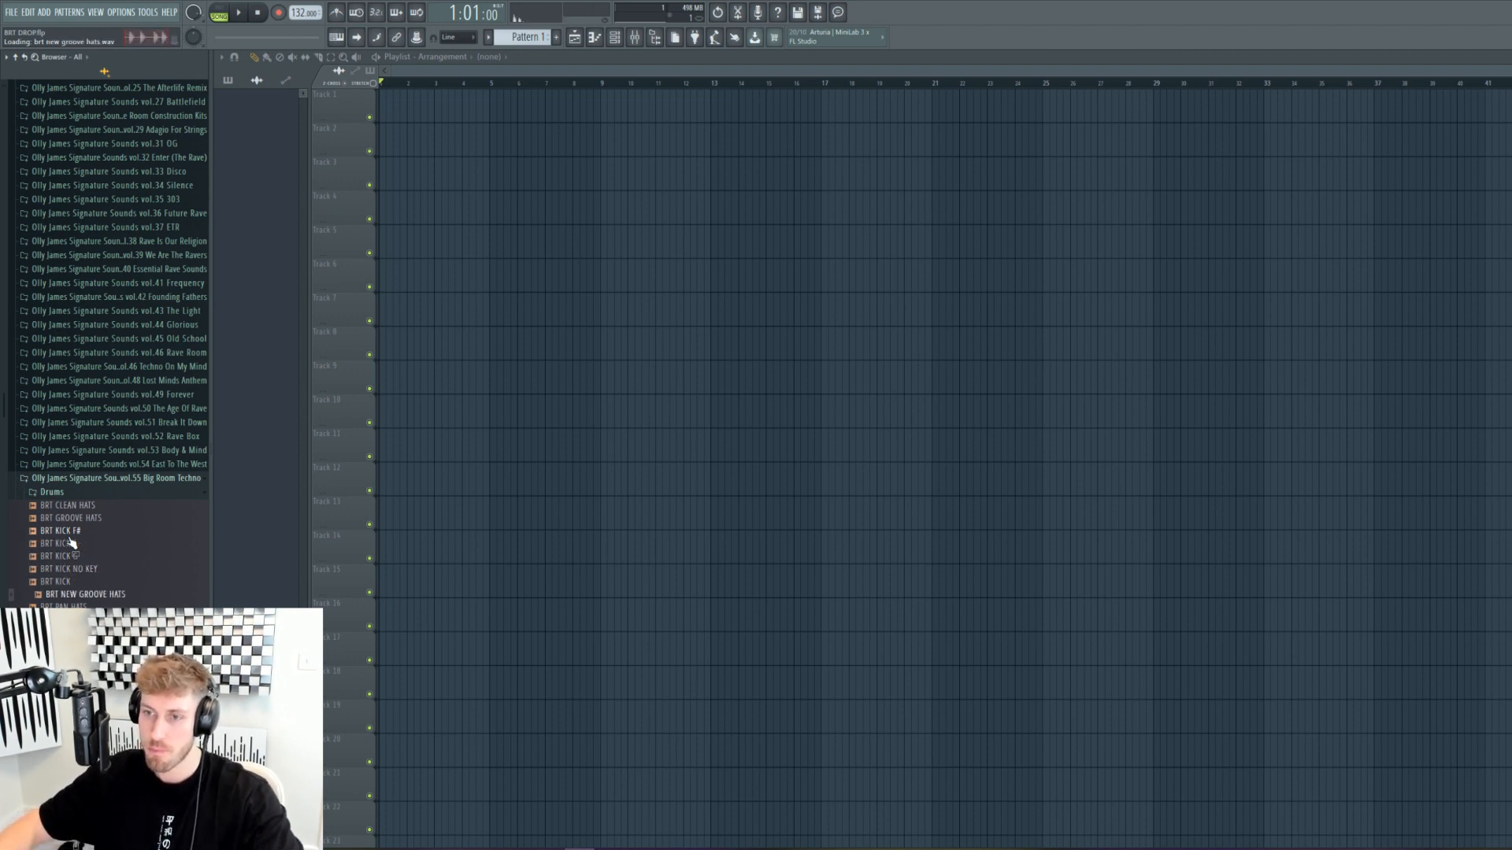
click(69, 533)
click(69, 520)
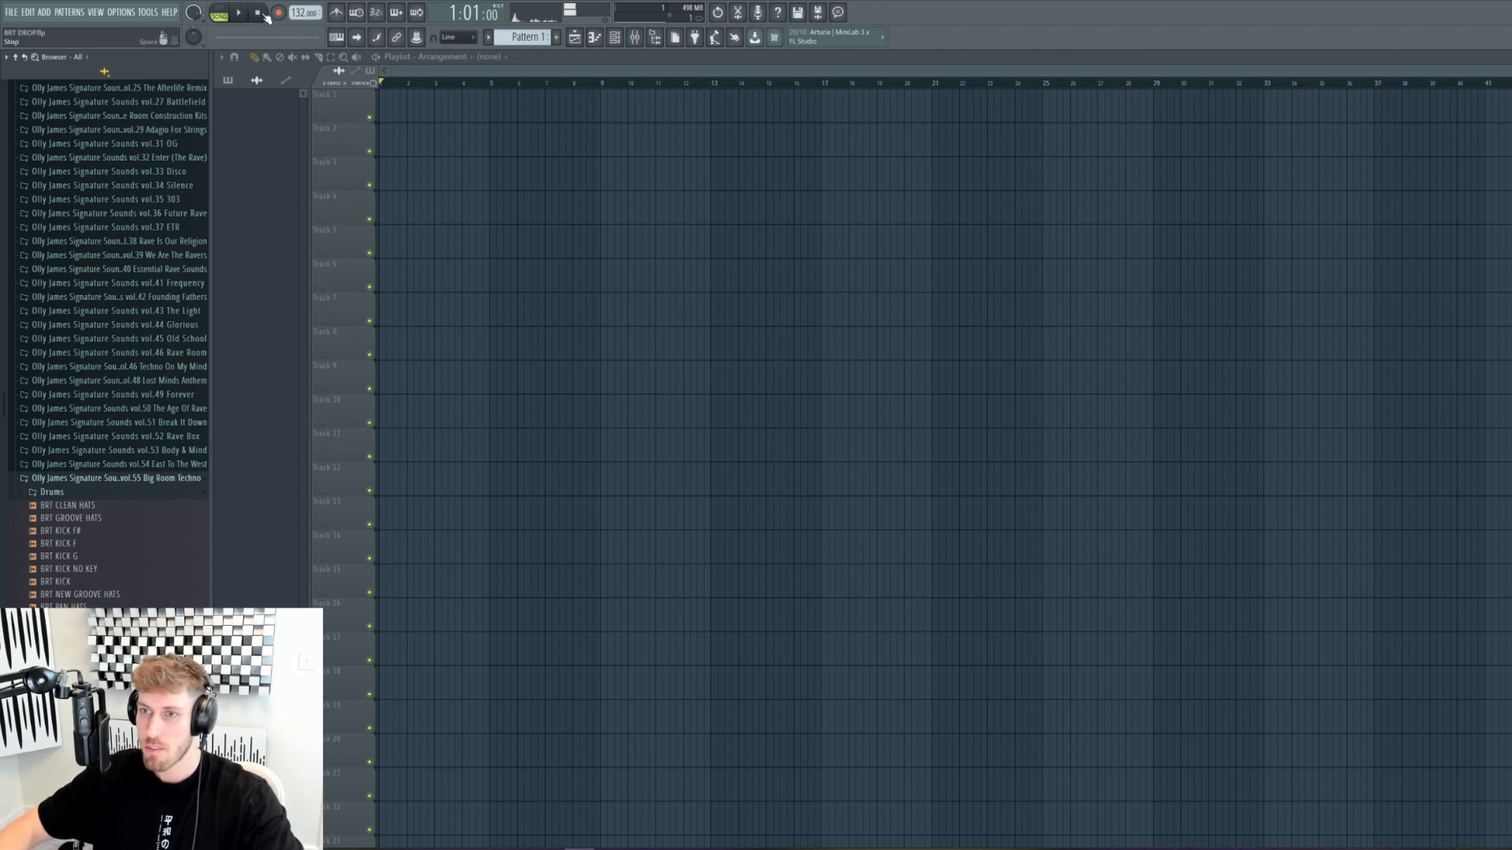
Step: Place the BRT KICK F sample on Track 1 and repeat it to fill bars 1 to 4
drag(93, 543, 381, 113)
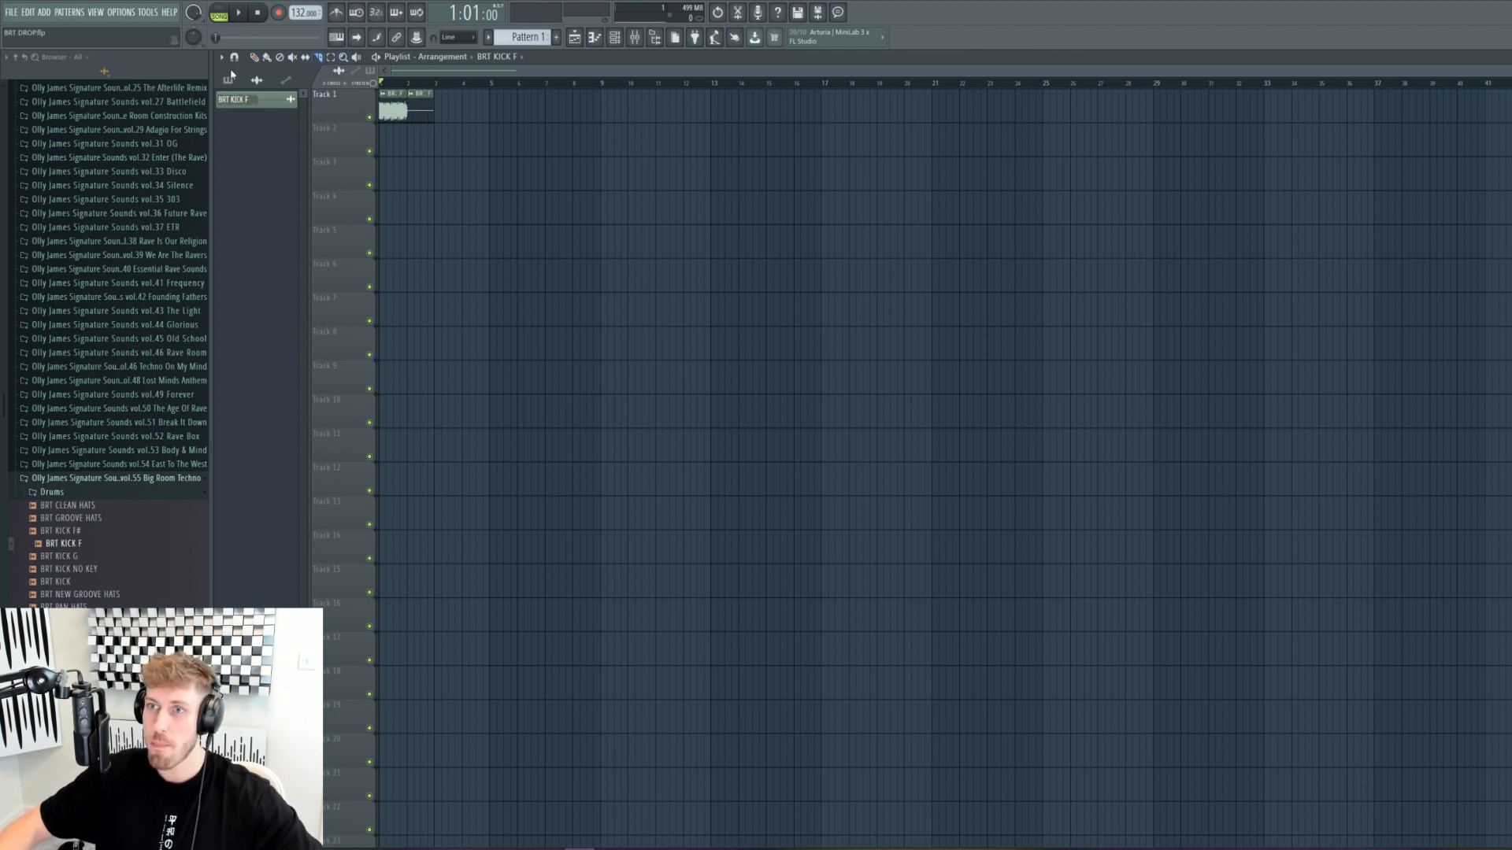
right_click(425, 116)
click(413, 113)
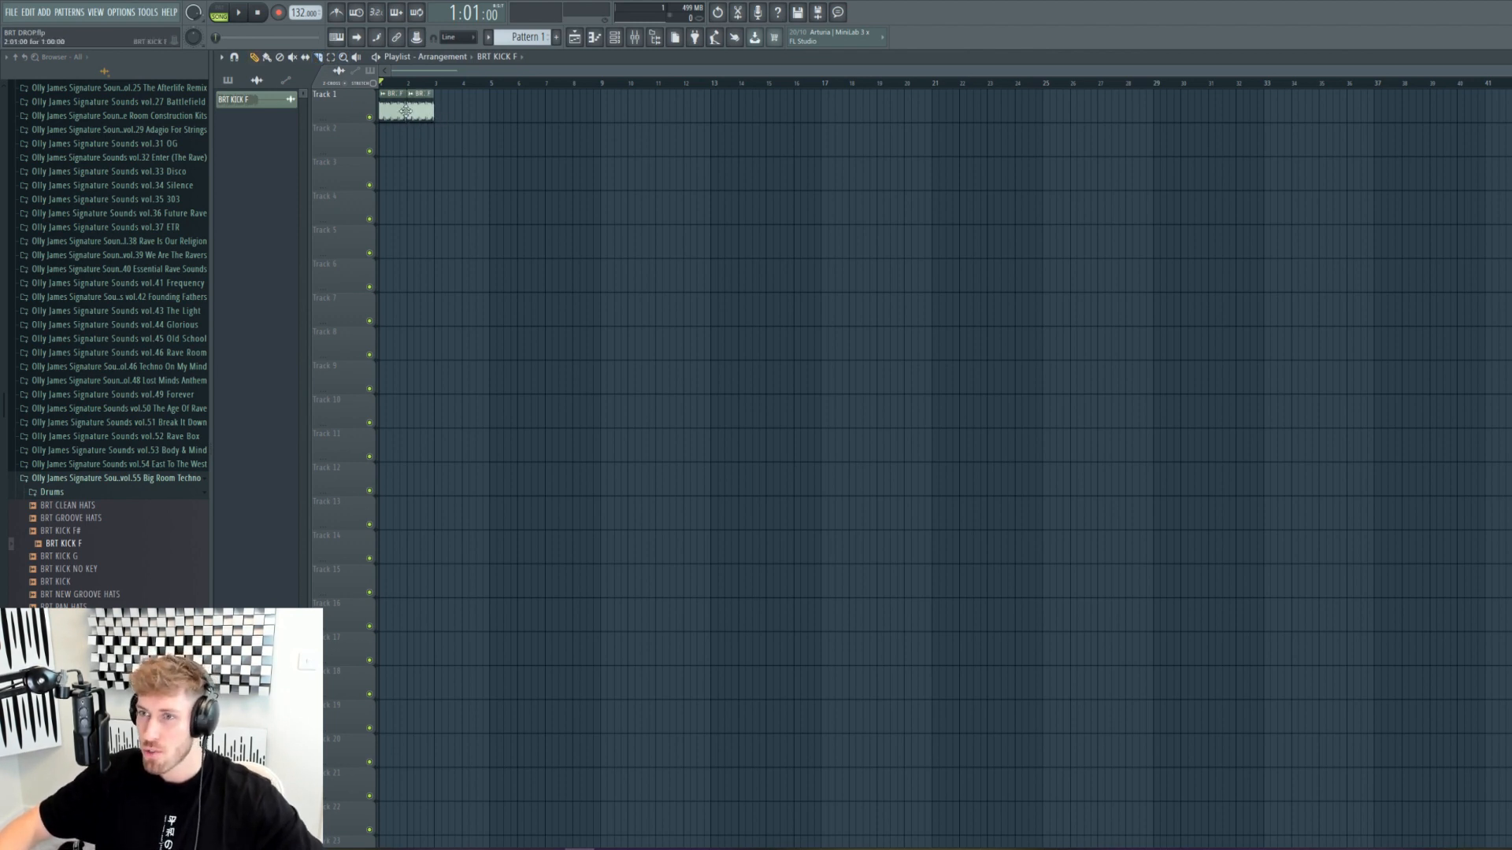
click(436, 114)
click(476, 113)
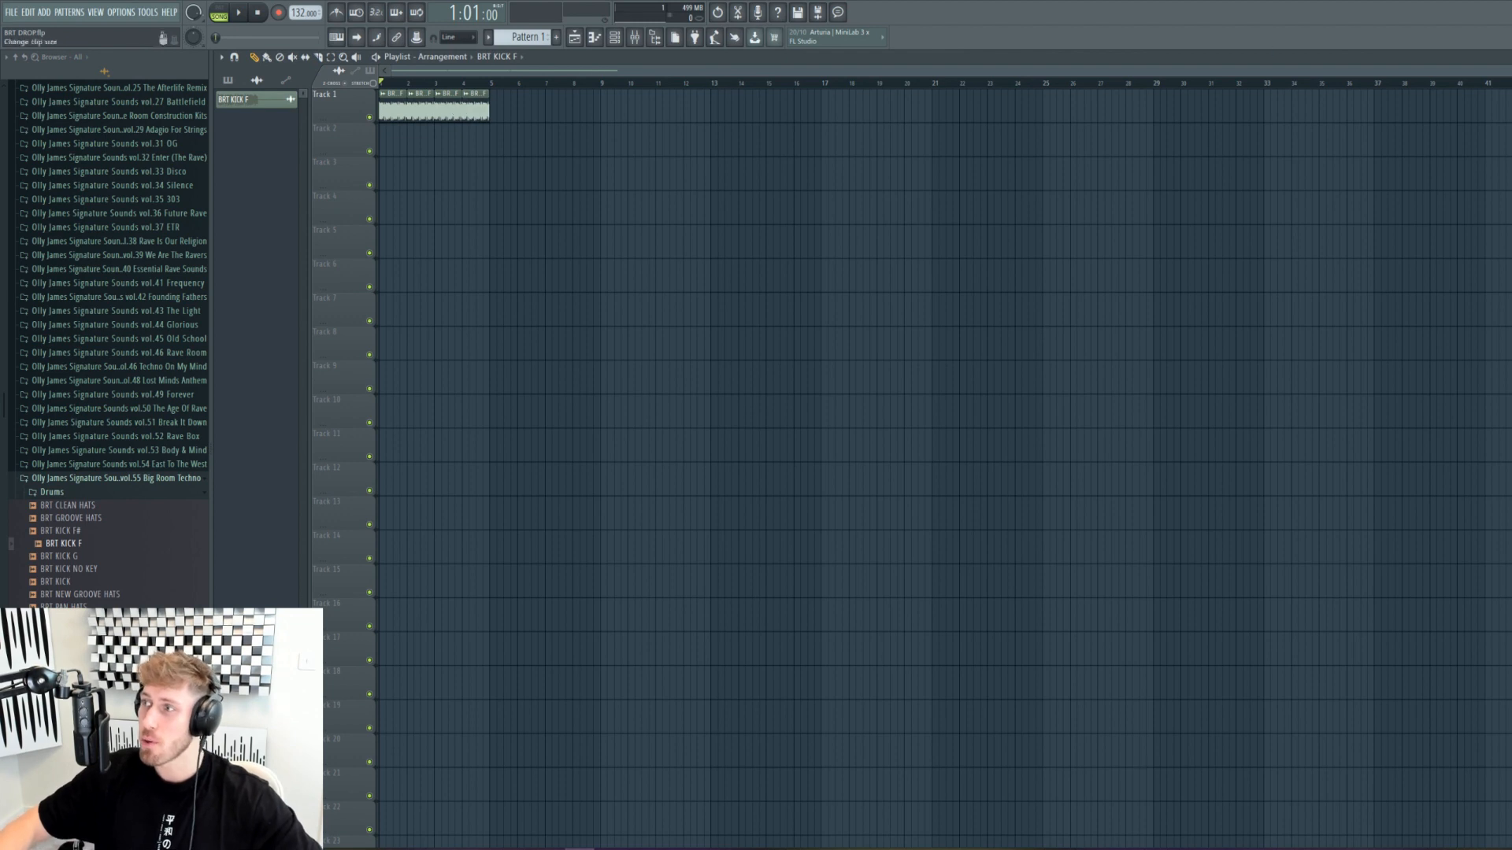
Step: Shorten the first kick clip on Track 1 to one beat and place a copy on the second beat
scroll(408, 193, up, 10)
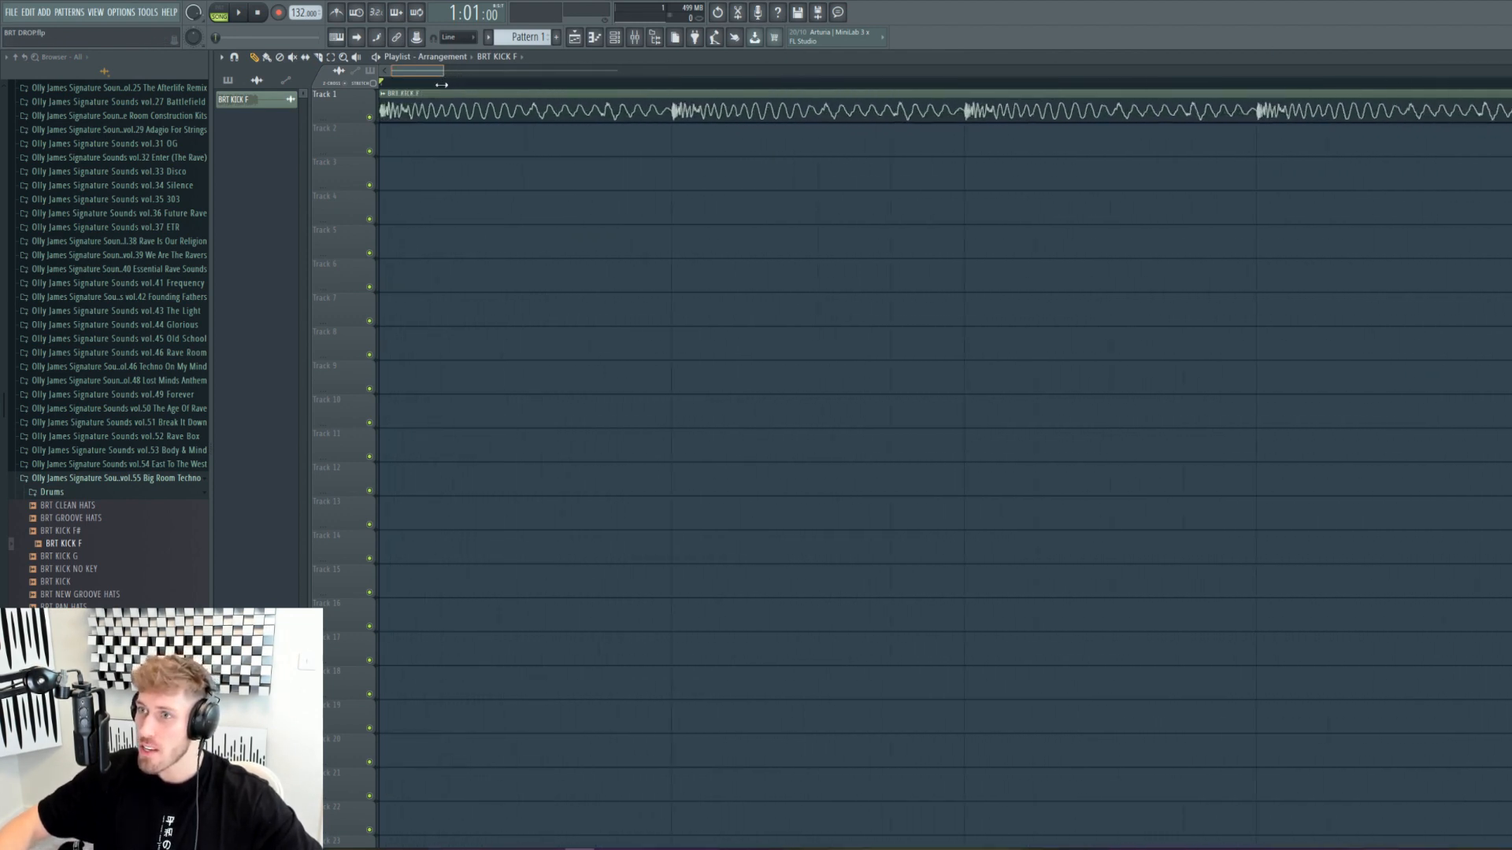
drag(383, 111, 449, 110)
drag(1314, 112, 698, 136)
click(696, 110)
drag(444, 71, 1290, 71)
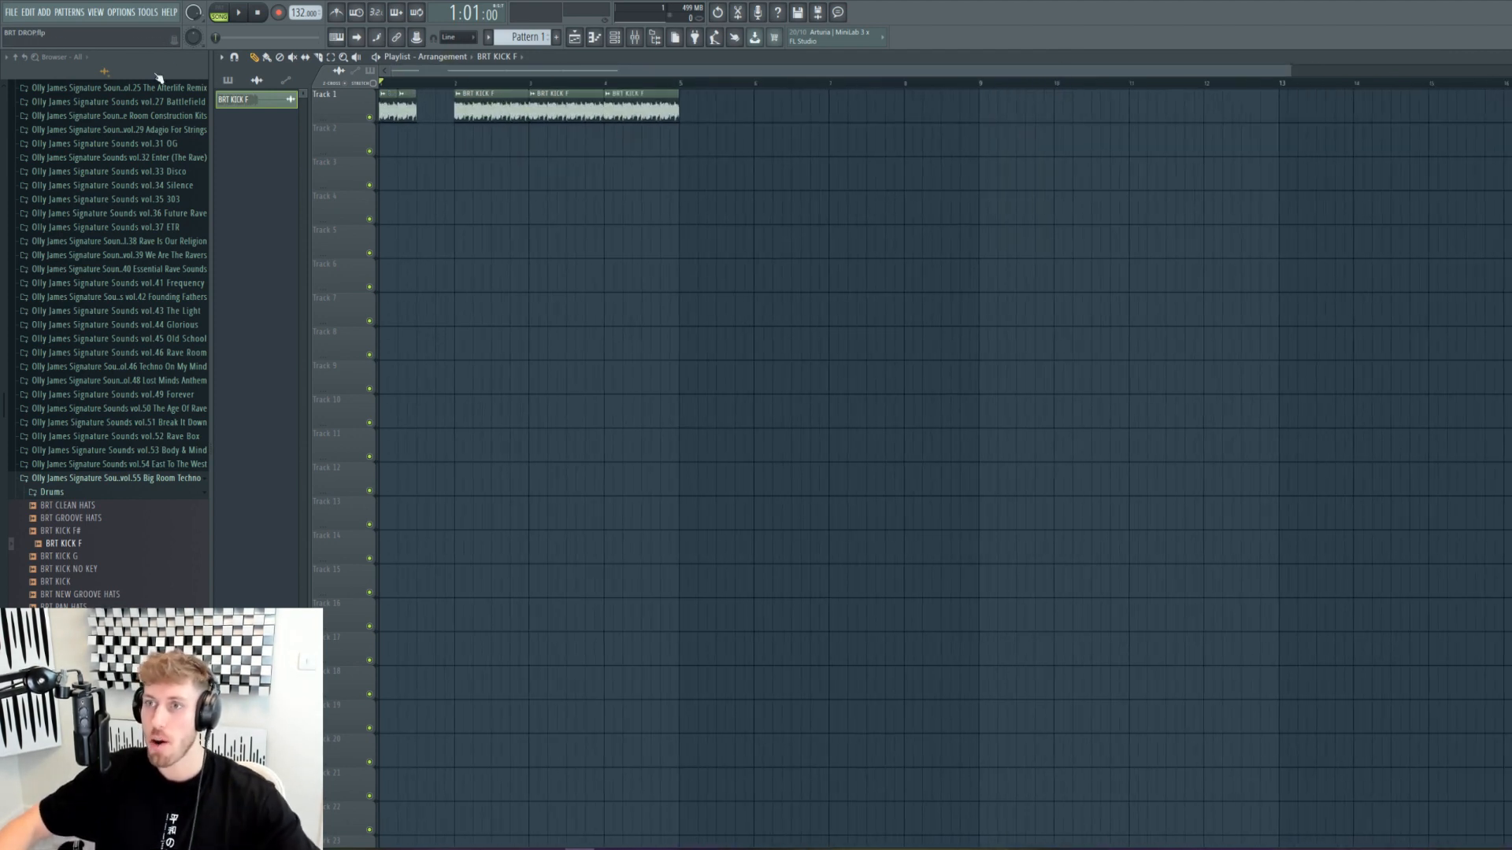
Step: Replace the remaining long kick clips with one-beat kicks filling Track 1 up to bar 8, and play them back
click(269, 57)
right_click(485, 113)
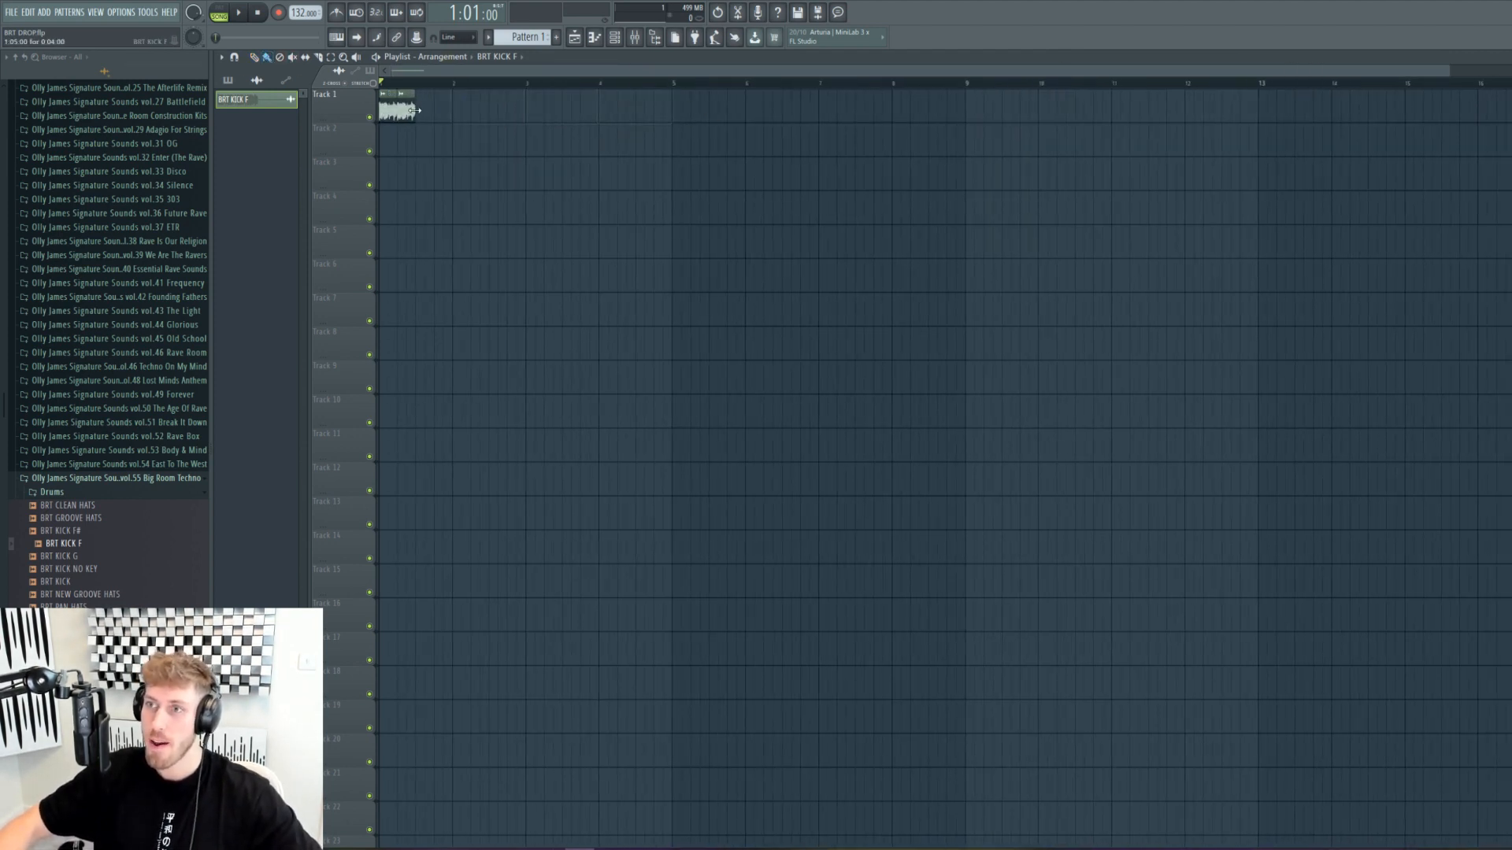
mouse_move(415, 111)
mouse_down()
mouse_move(958, 98)
mouse_move(905, 111)
mouse_up()
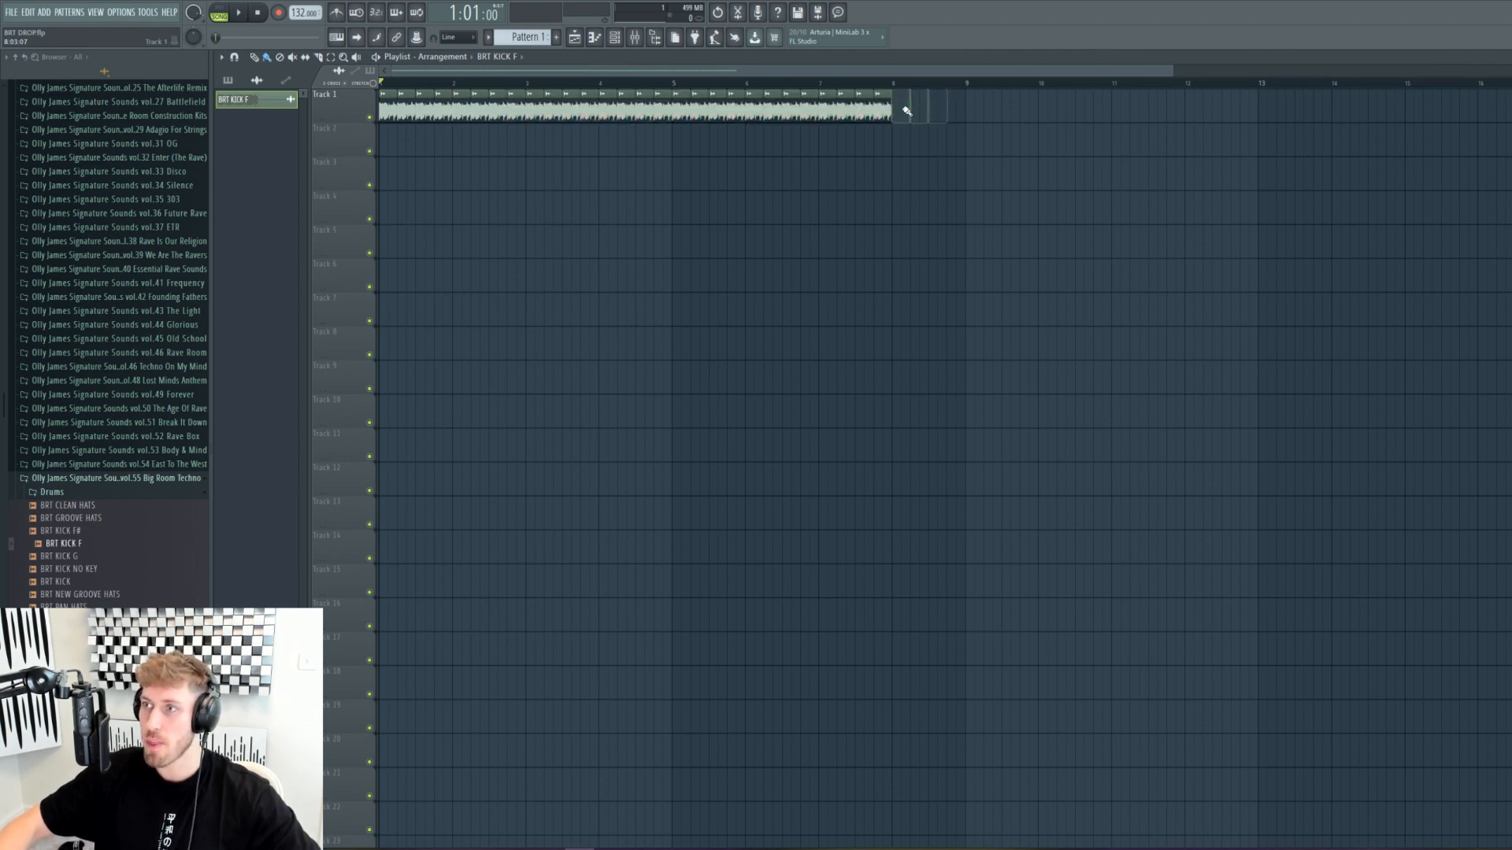
key(space)
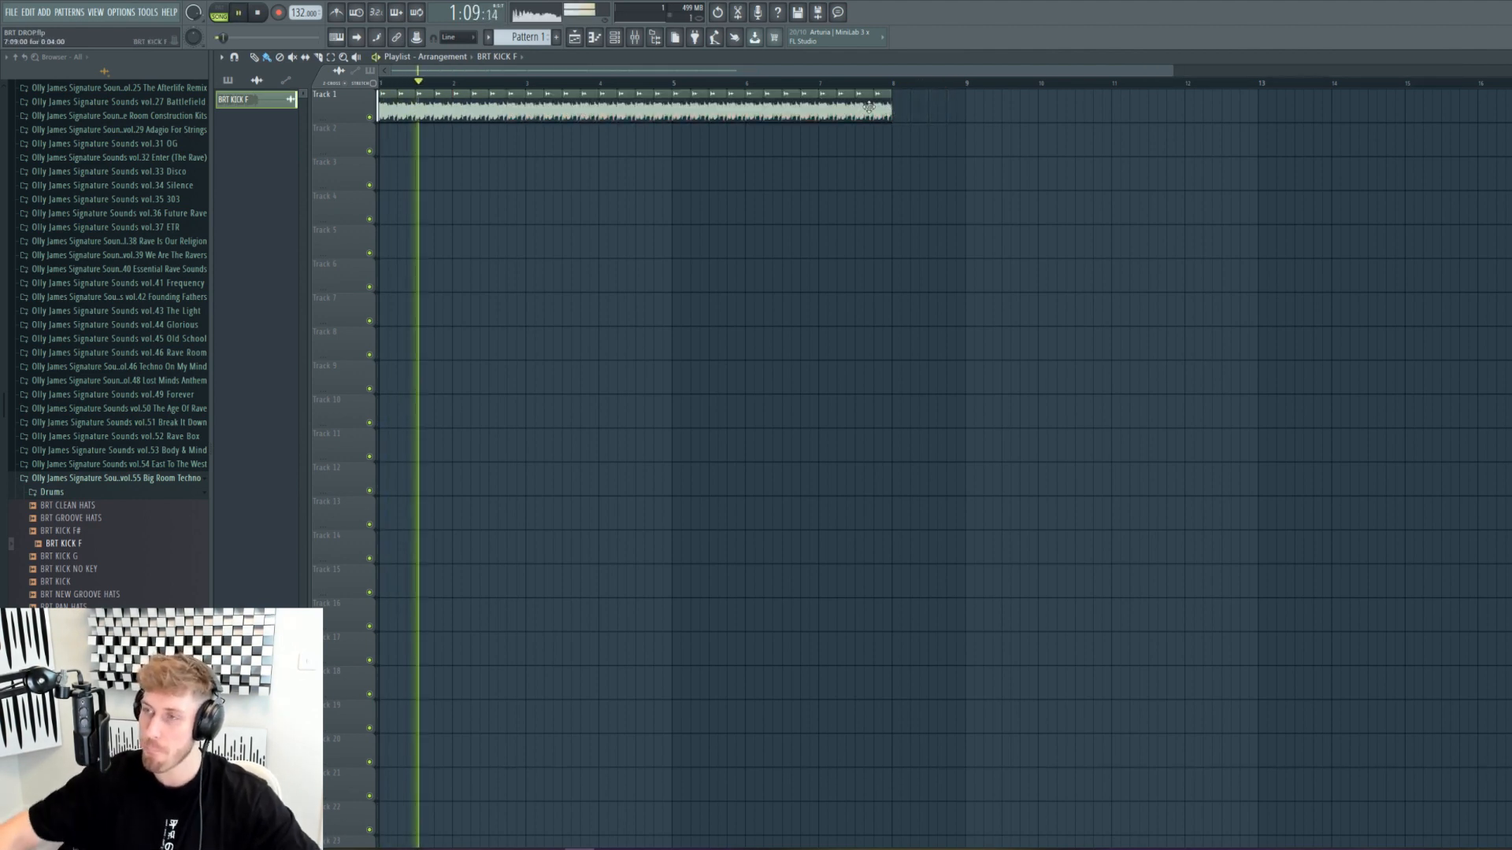
key(space)
Step: Route the BRT KICK F channel to mixer track 5 and load Pro-Q 3 in its effect slot 5
double_click(761, 117)
key(alt+shift)
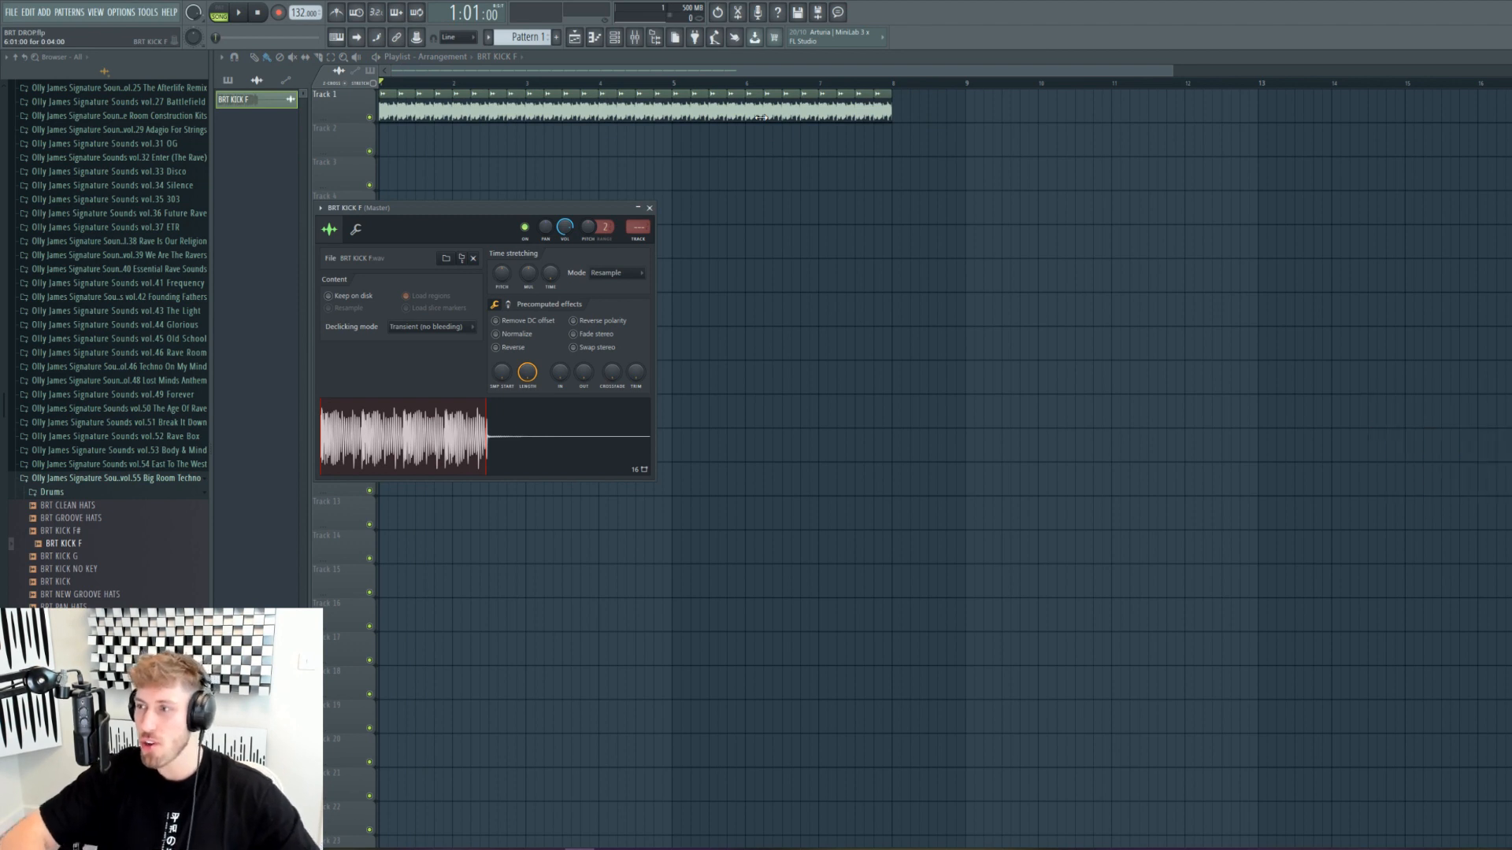
key(ctrl+l)
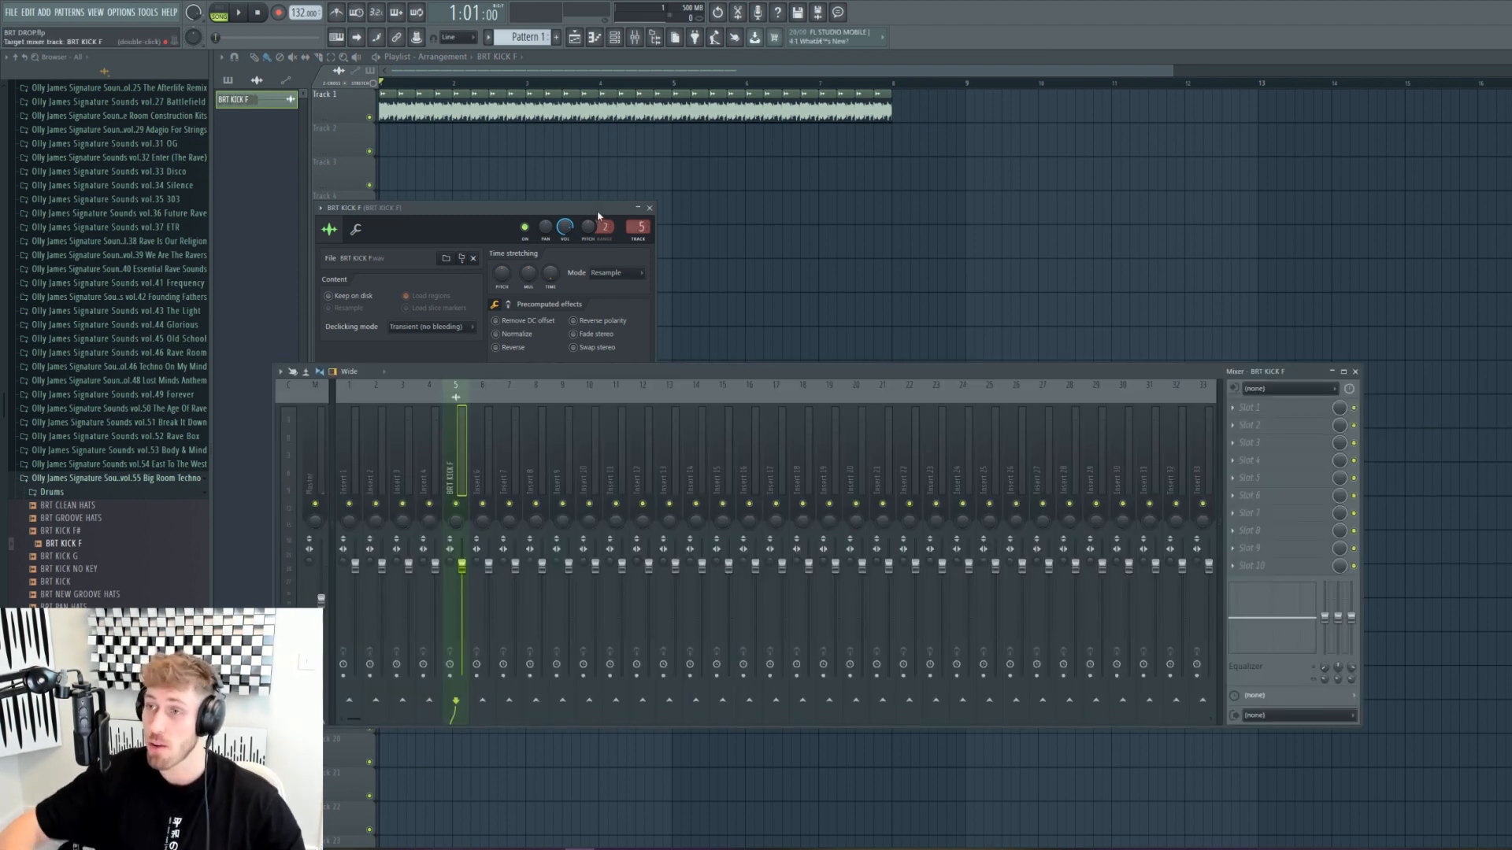
click(1243, 479)
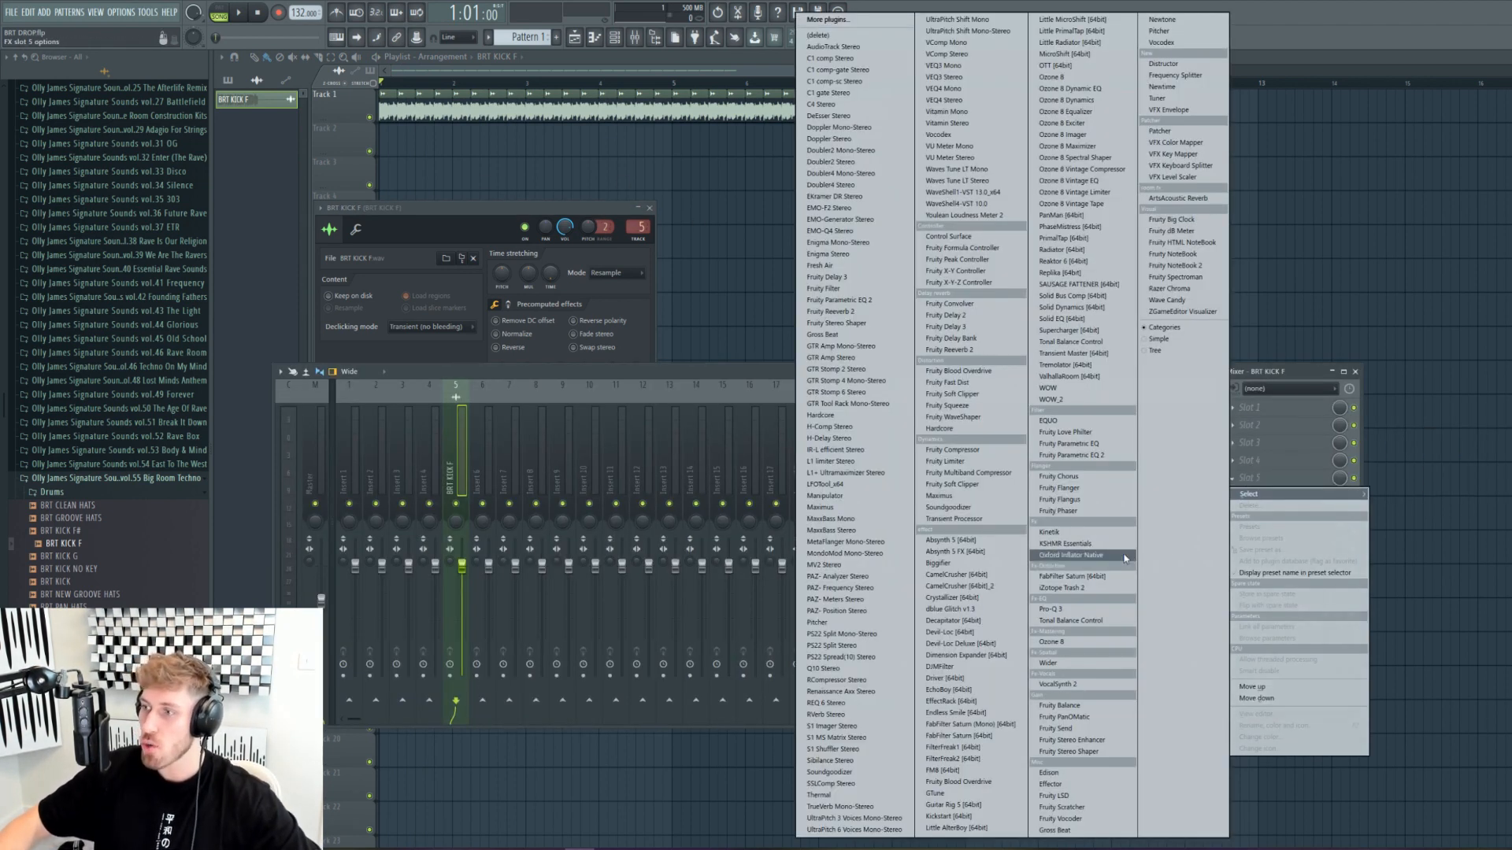
click(1081, 609)
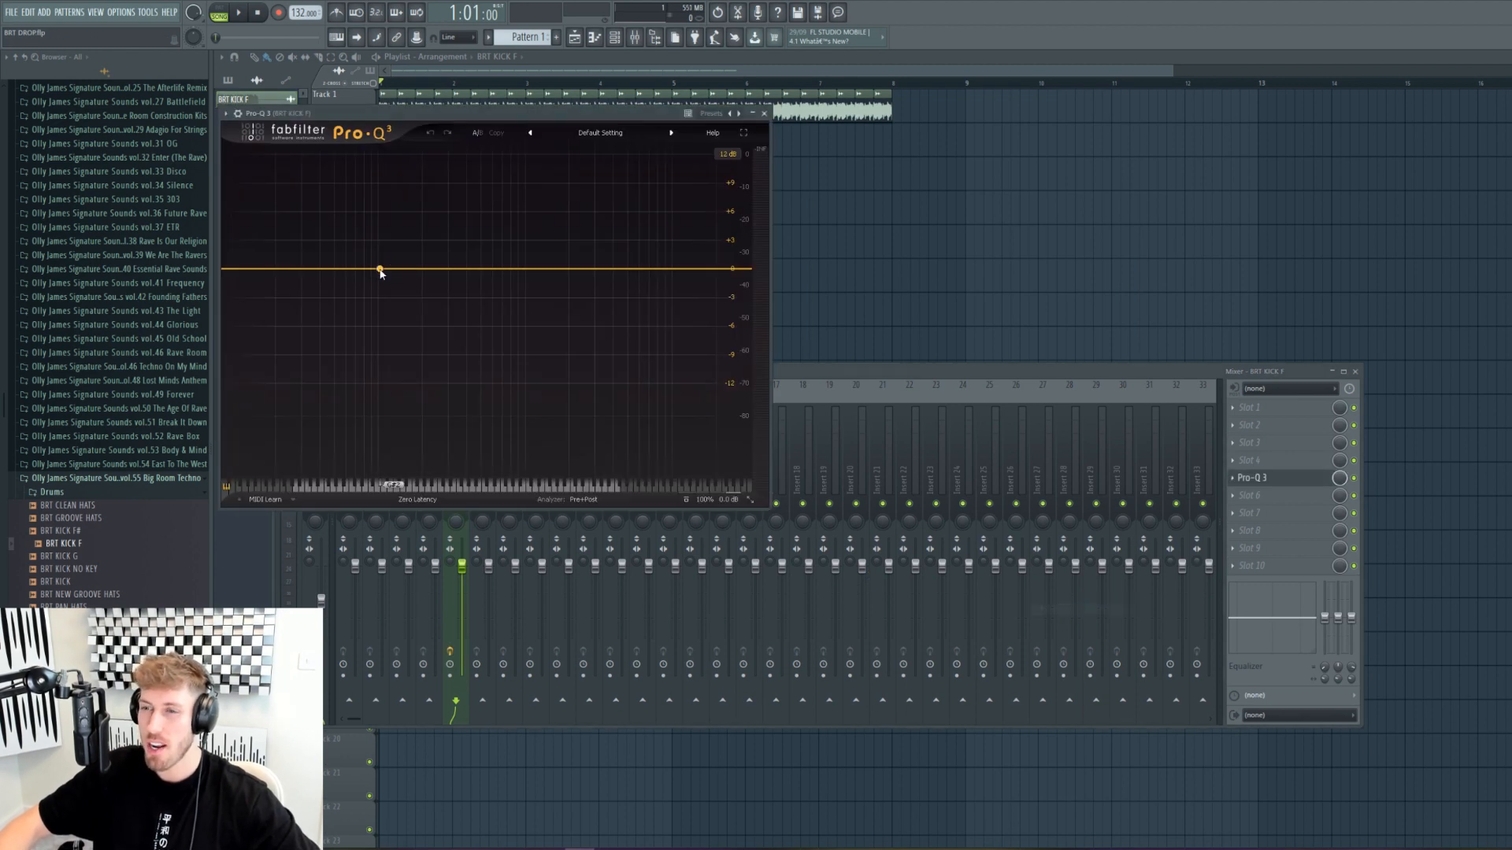
Step: Add a narrow bell boost to the kick at about 43 Hz, with about 2.7 dB gain and a Q of 3.348
drag(380, 270, 338, 209)
key(space)
key(space)
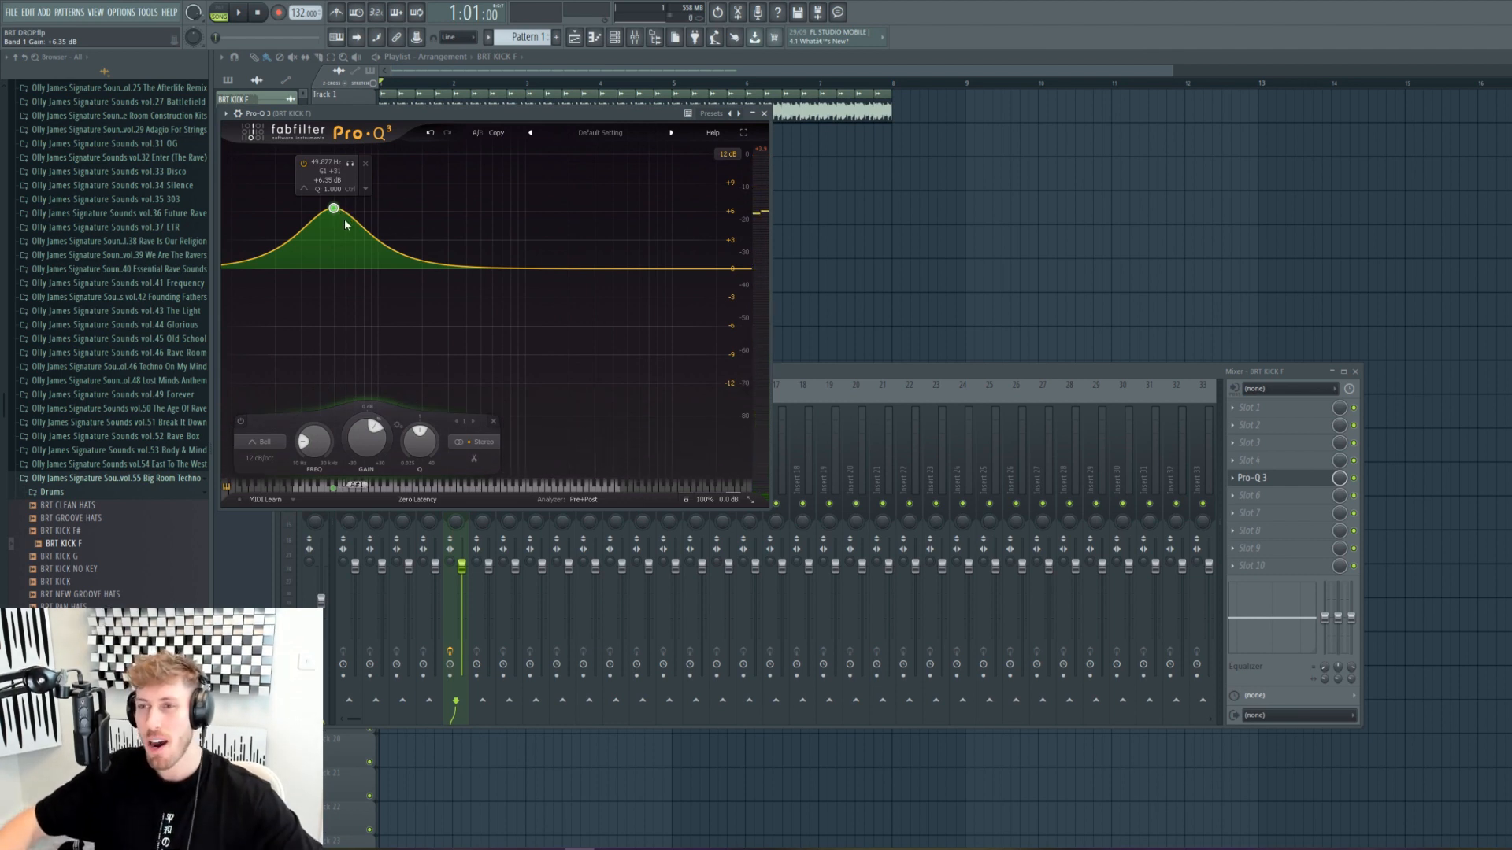
drag(337, 213, 328, 247)
key(space)
scroll(328, 247, up, 6)
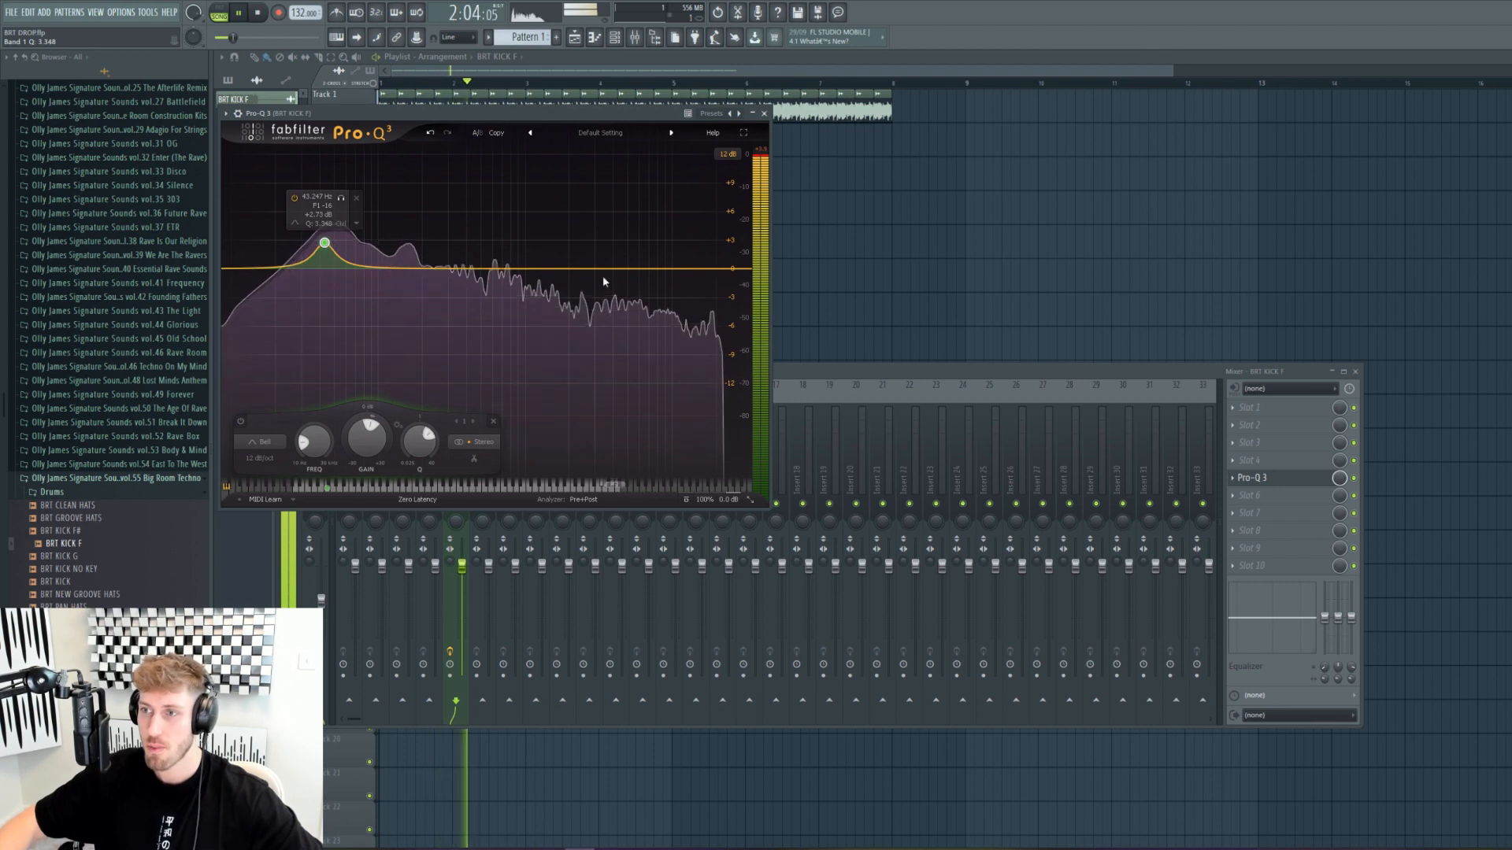
key(space)
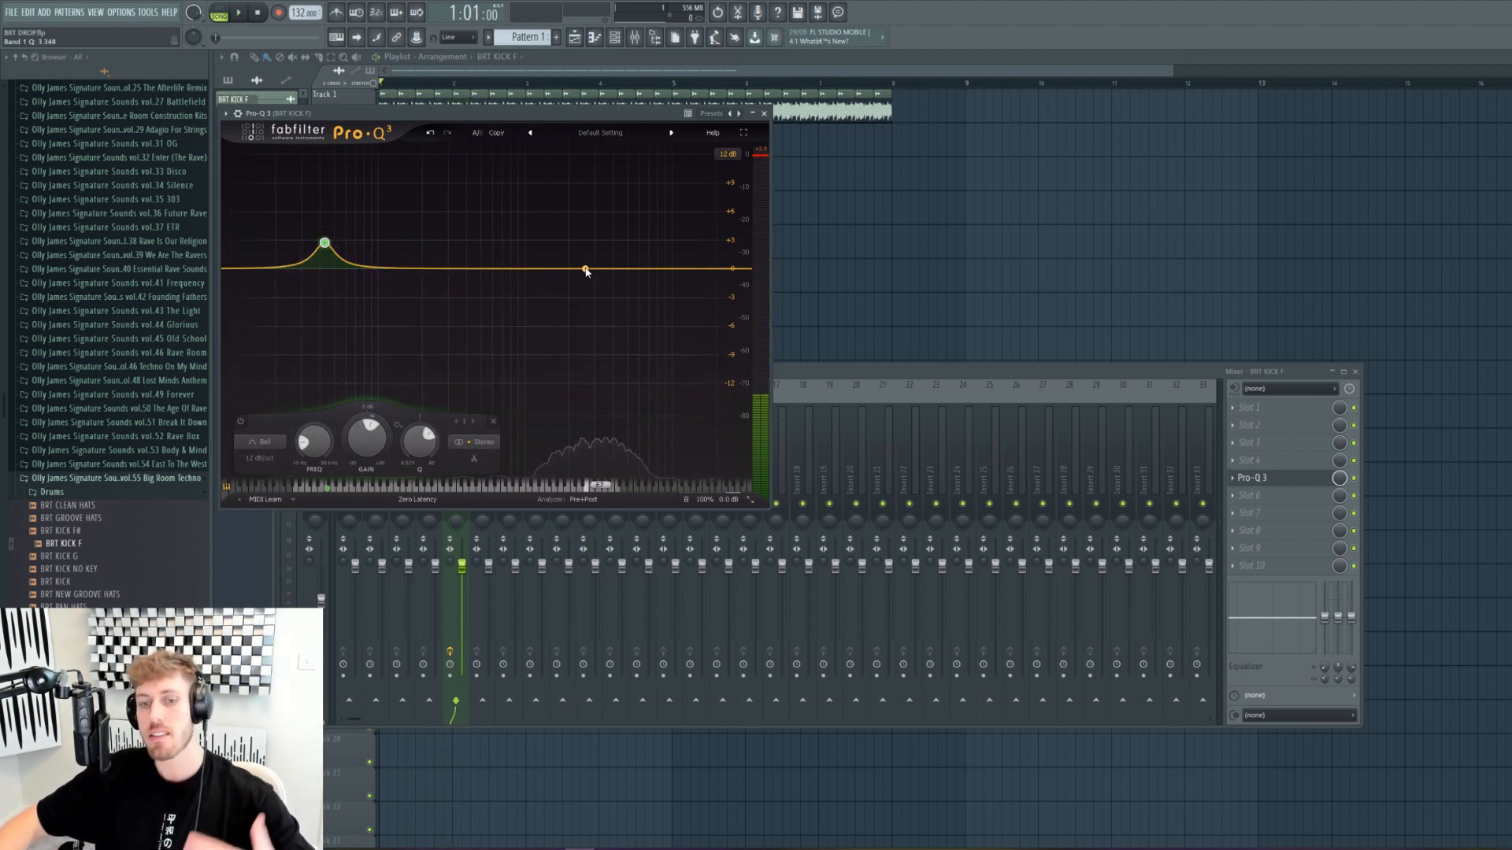
Step: Add a second bell boost of about 2.3 dB near 350 Hz and compare the kick with the EQ bypassed
drag(560, 269, 462, 249)
key(space)
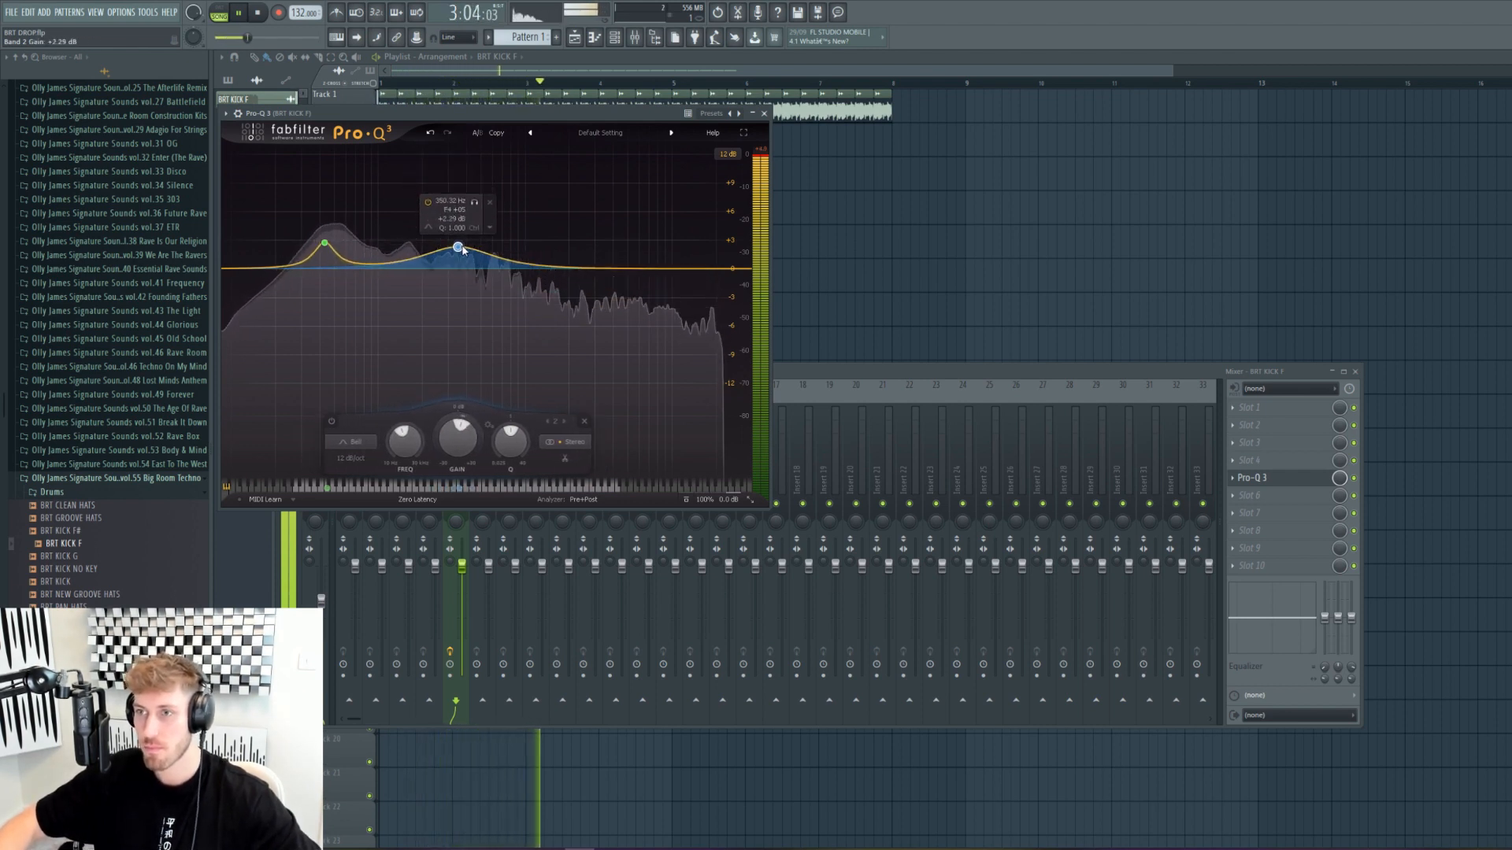
key(space)
click(1354, 479)
key(space)
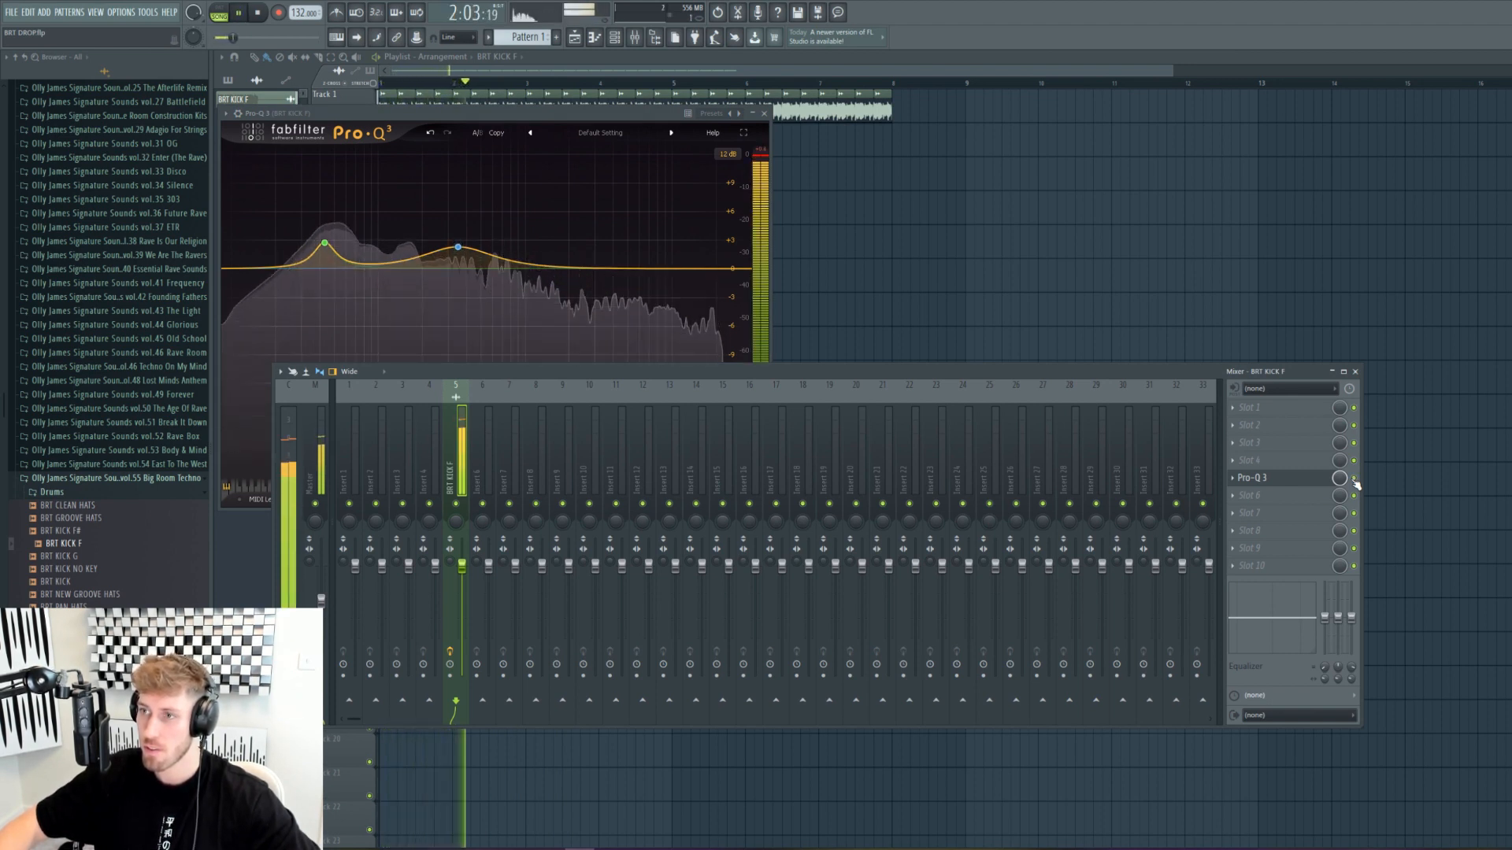
key(space)
scroll(458, 248, up, 5)
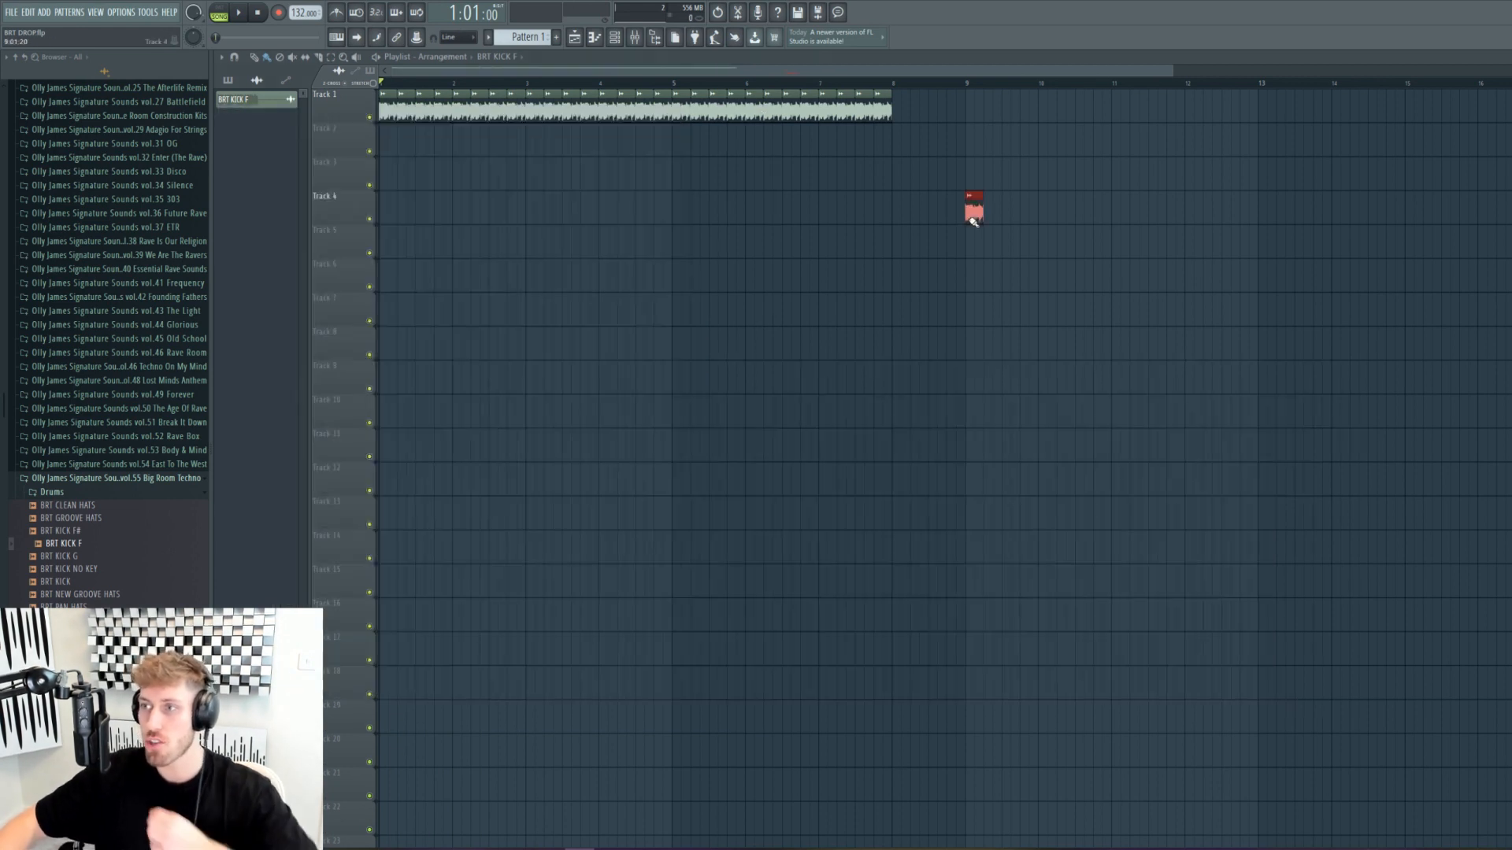
right_click(974, 222)
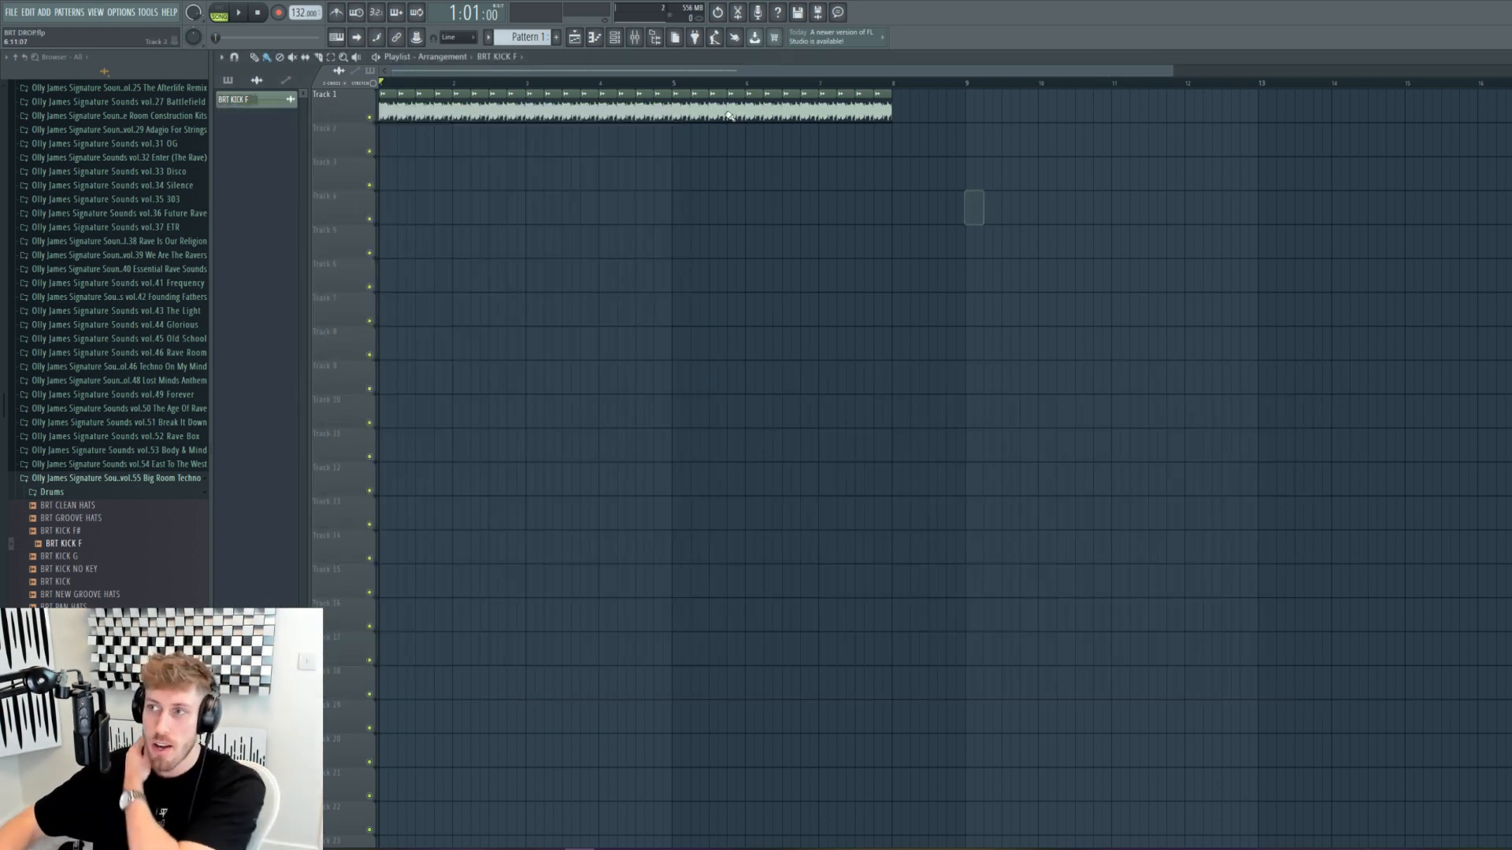
Step: Switch the playlist's clip source to Pattern 1 and open the channel rack
click(560, 37)
click(630, 158)
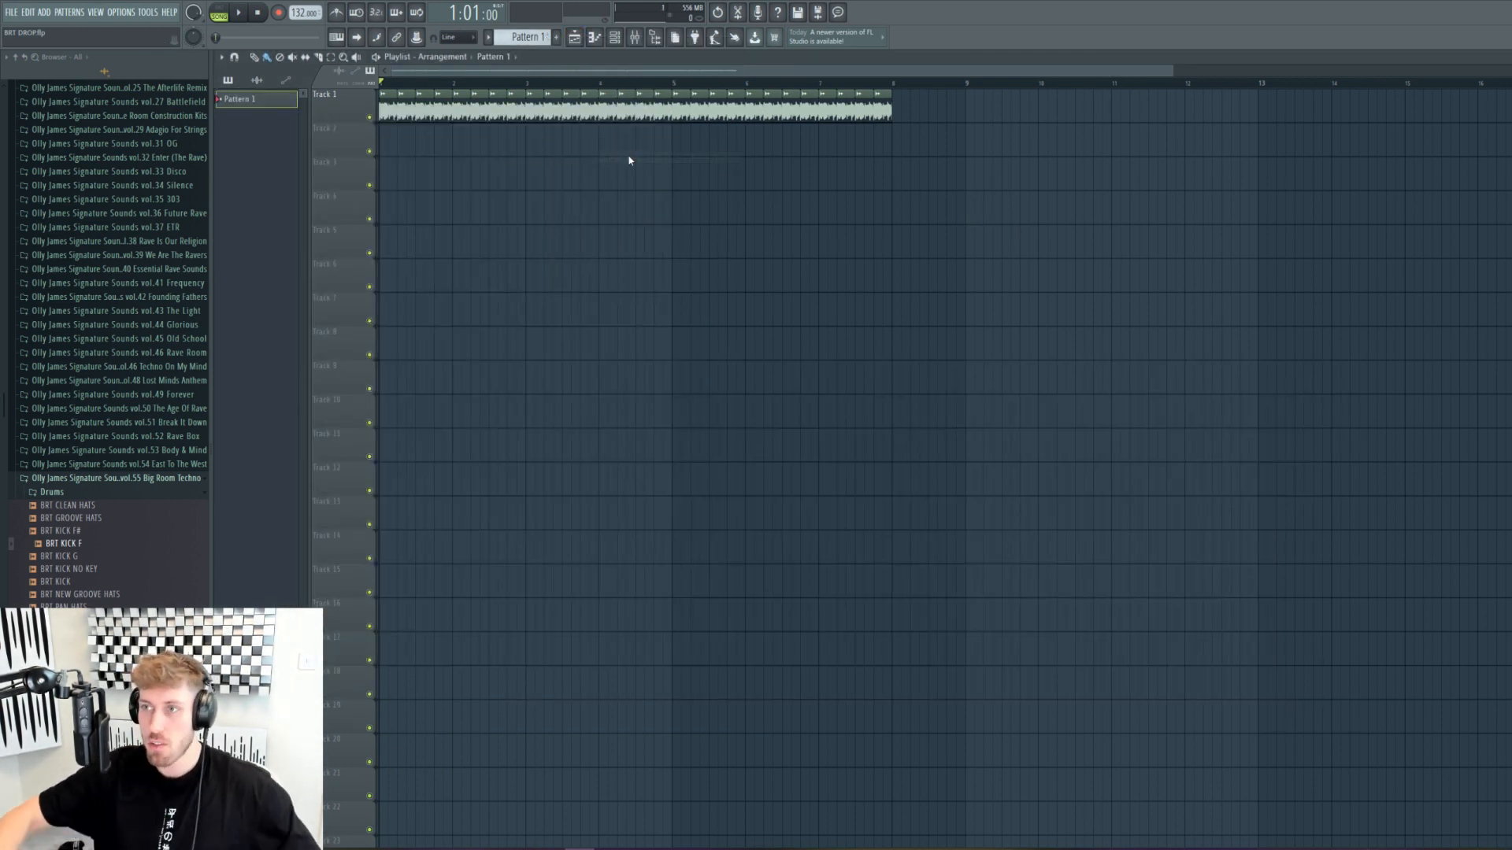
click(79, 493)
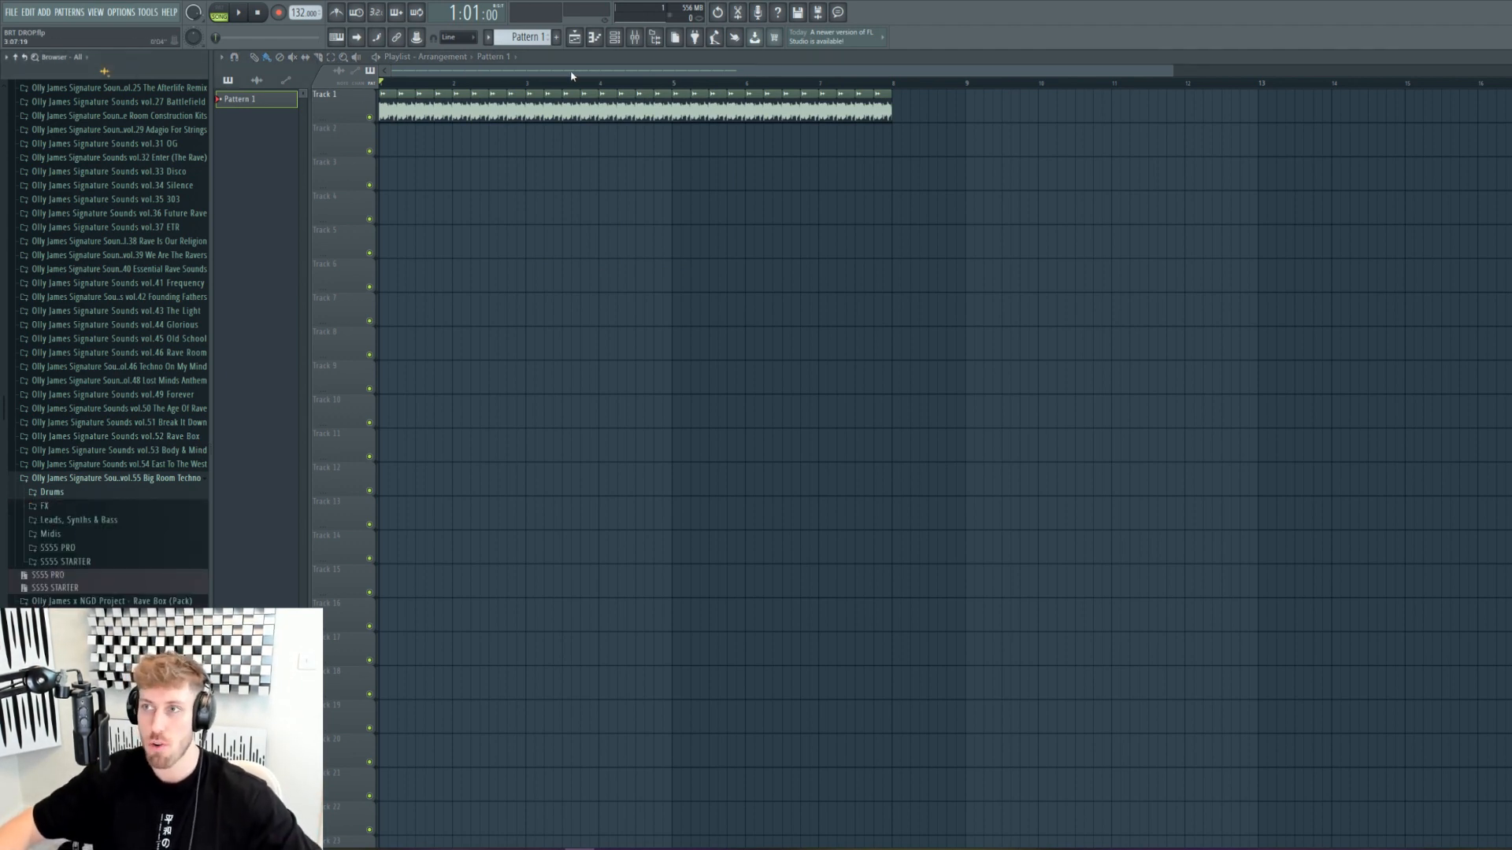
click(615, 37)
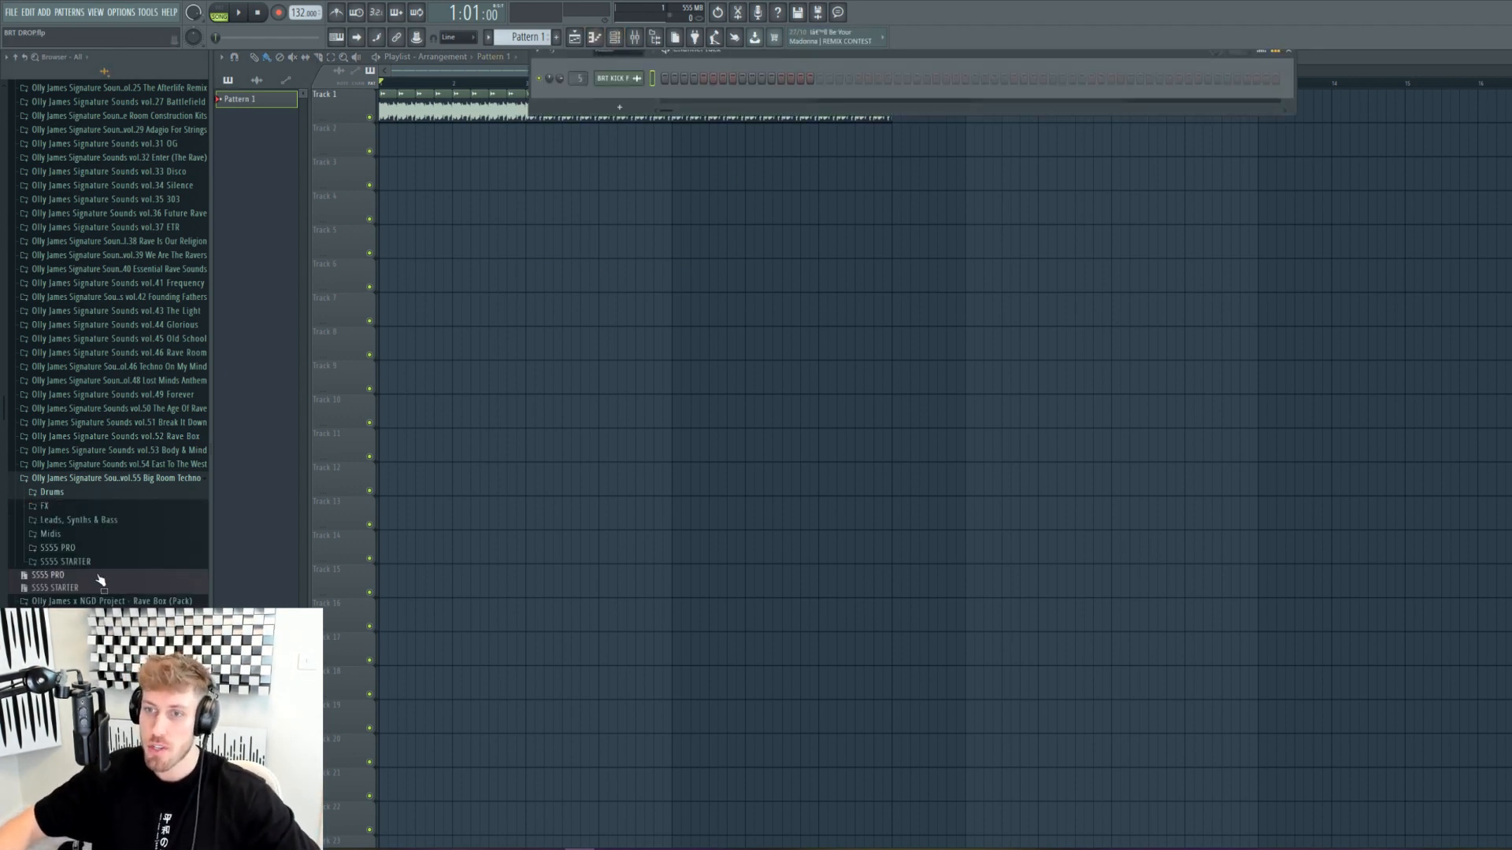
Step: Audition the lead one-shots in Leads, Synths & Bass and place BRT BRAHM LEAD ONE SHOT C at bar 1 of Track 5
click(93, 520)
click(95, 568)
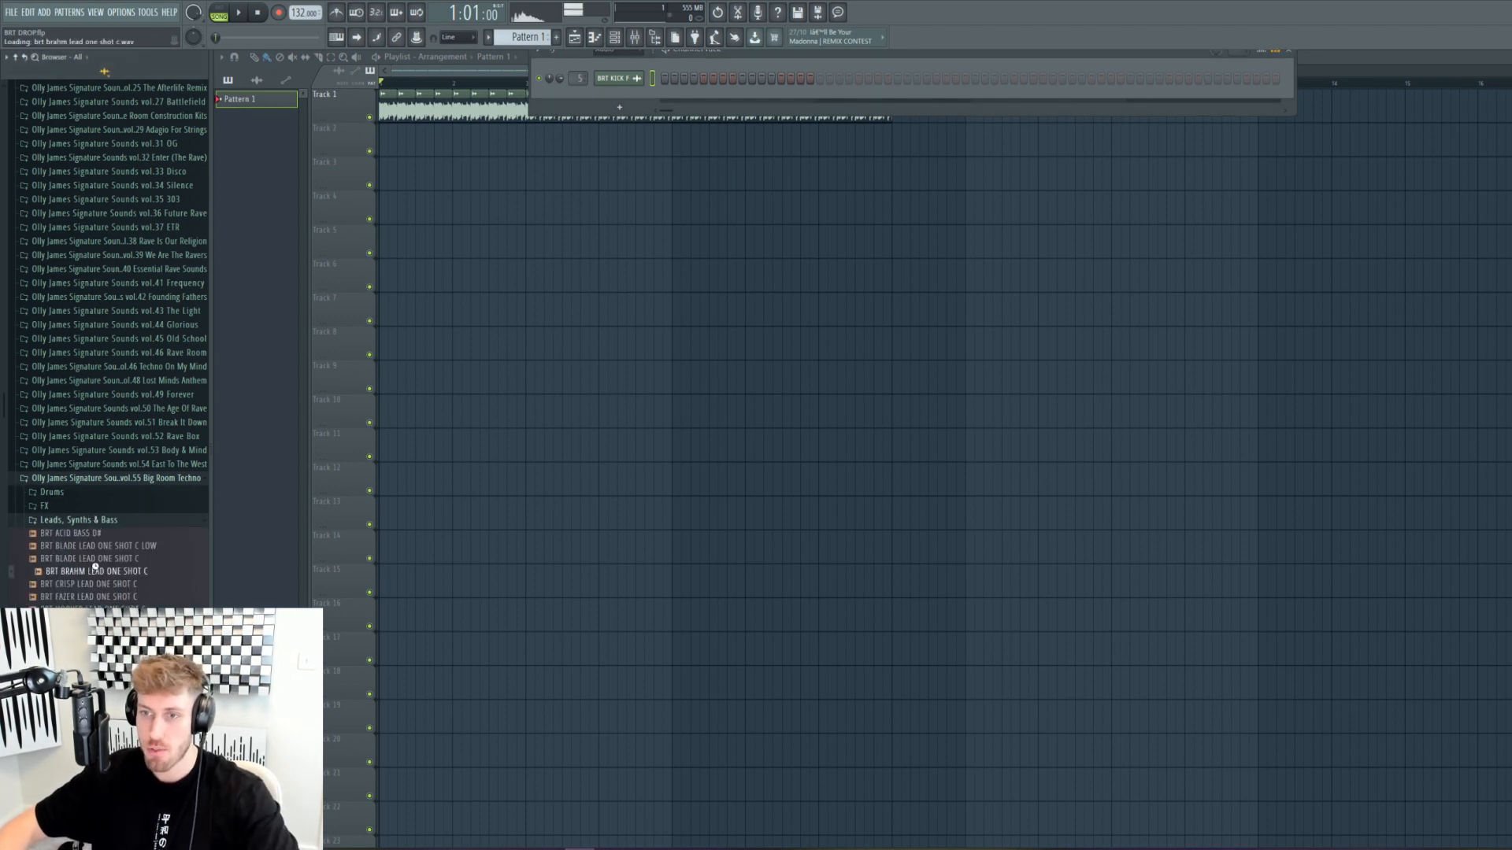
click(98, 597)
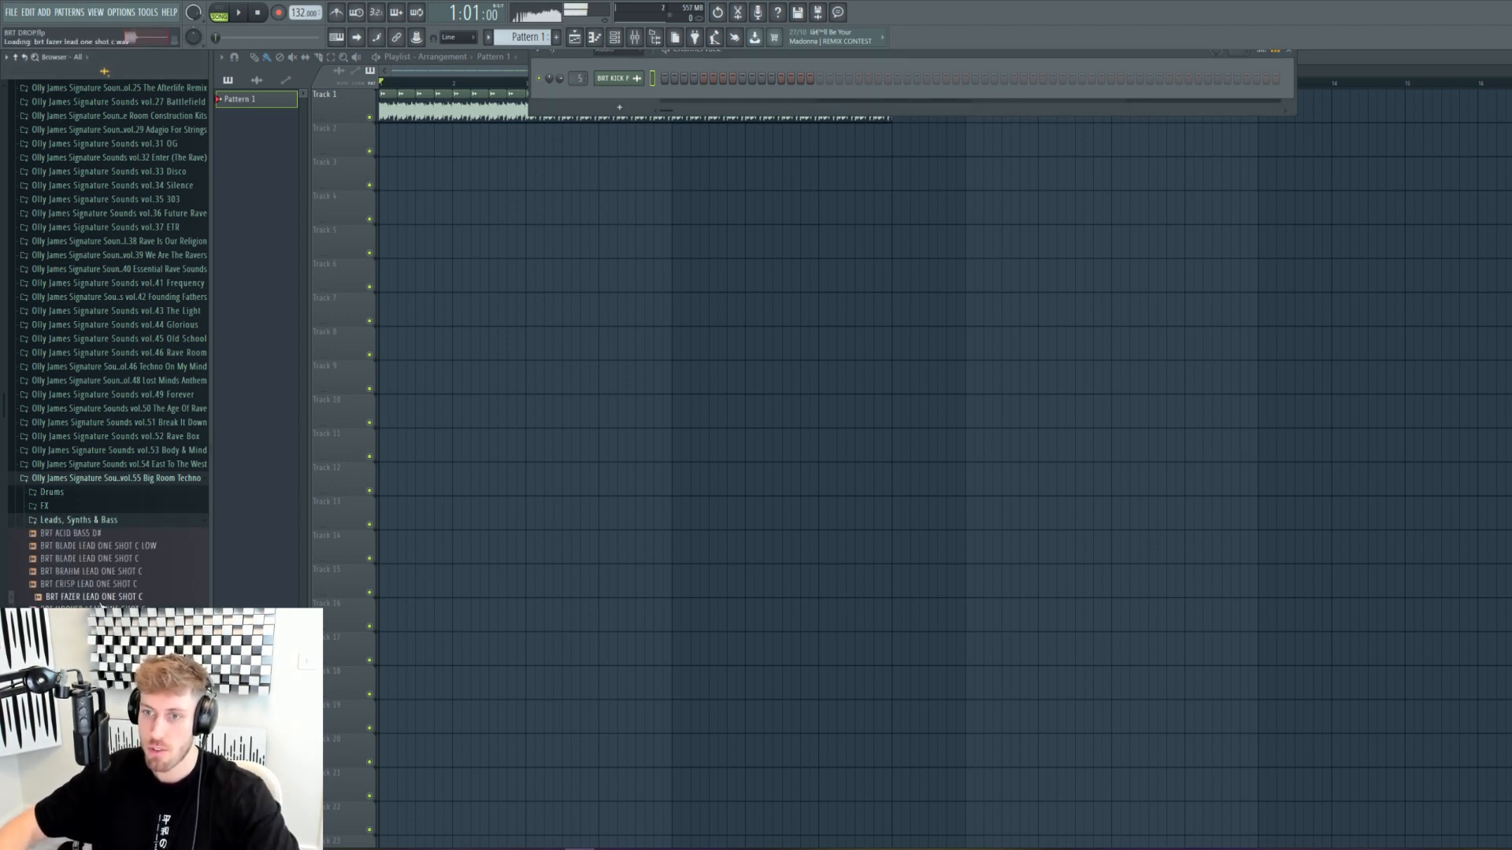
click(108, 573)
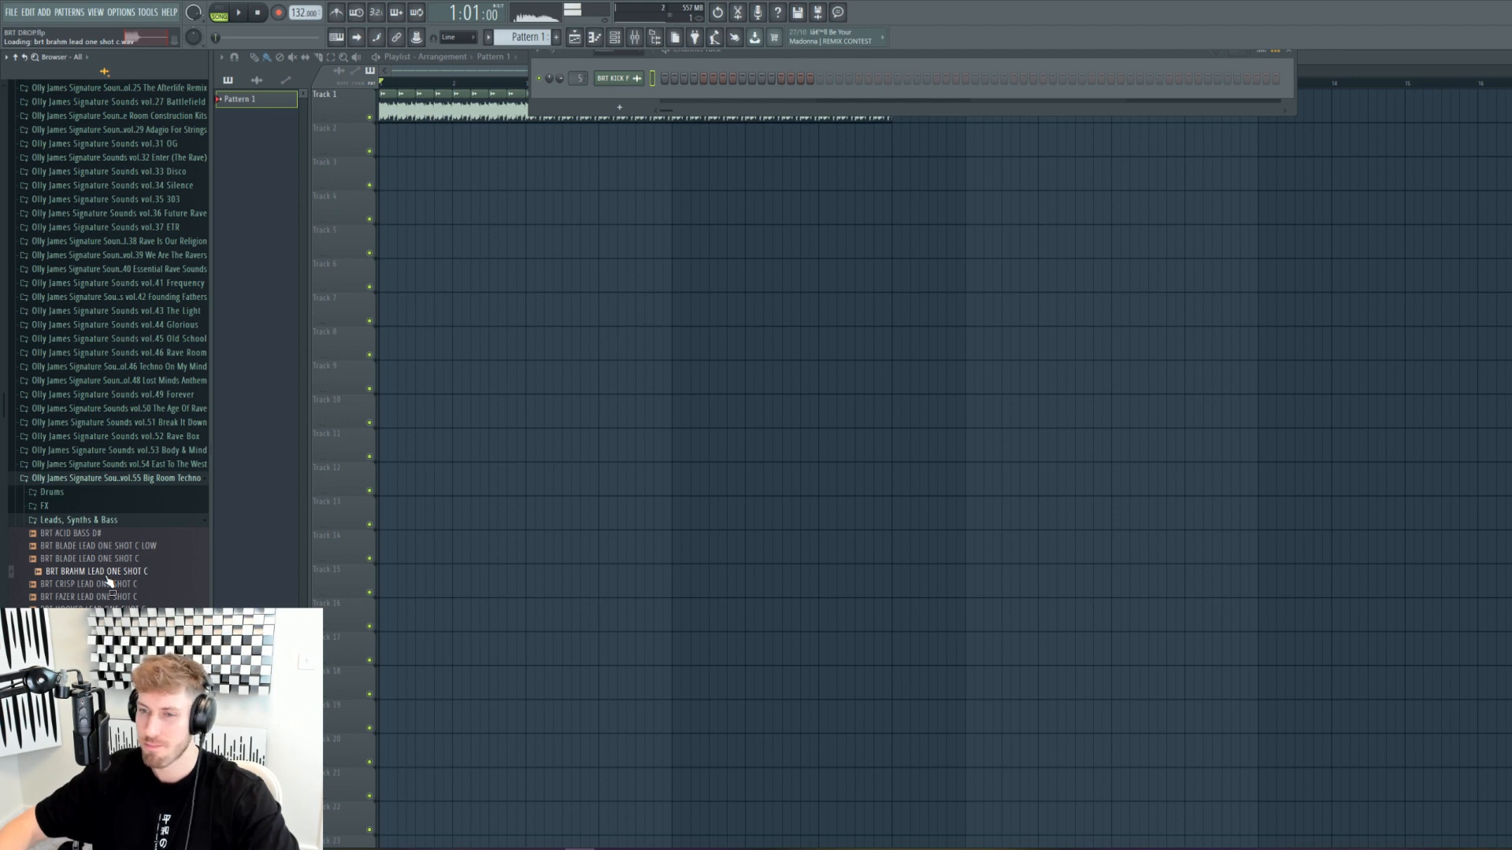
drag(108, 581, 406, 238)
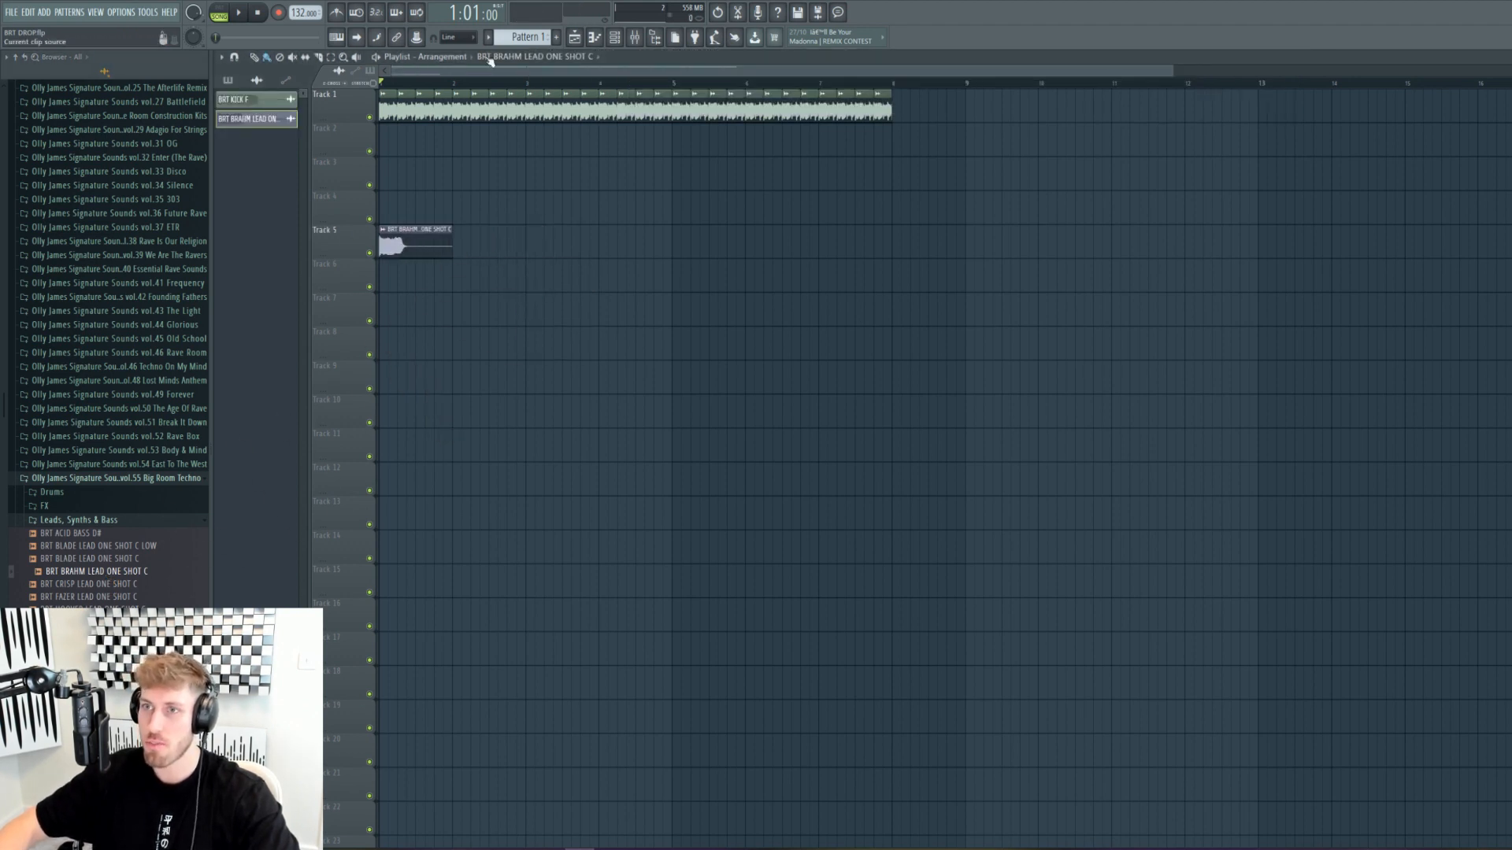
click(635, 37)
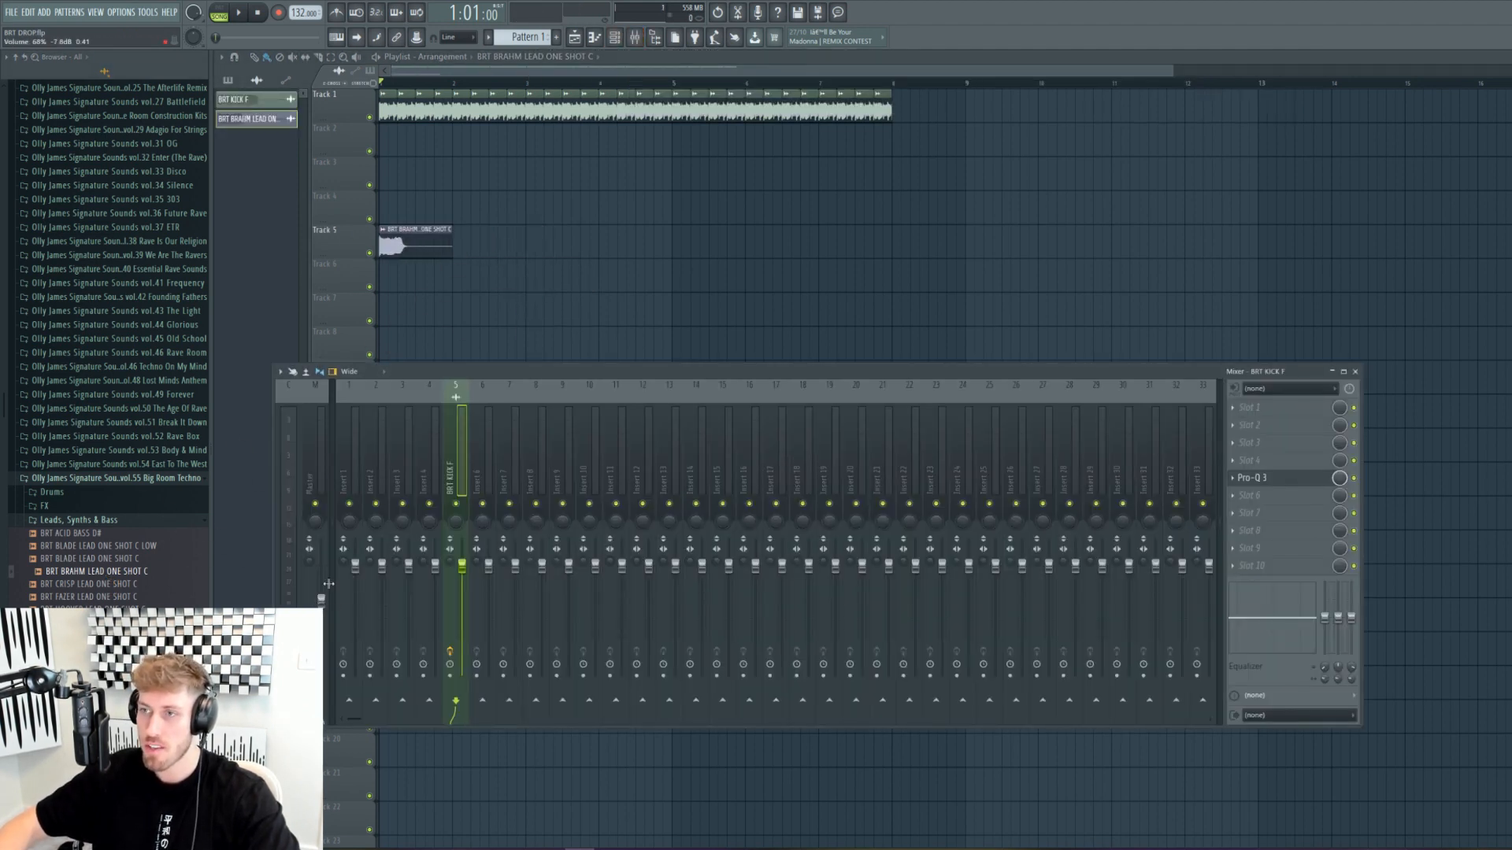
click(615, 37)
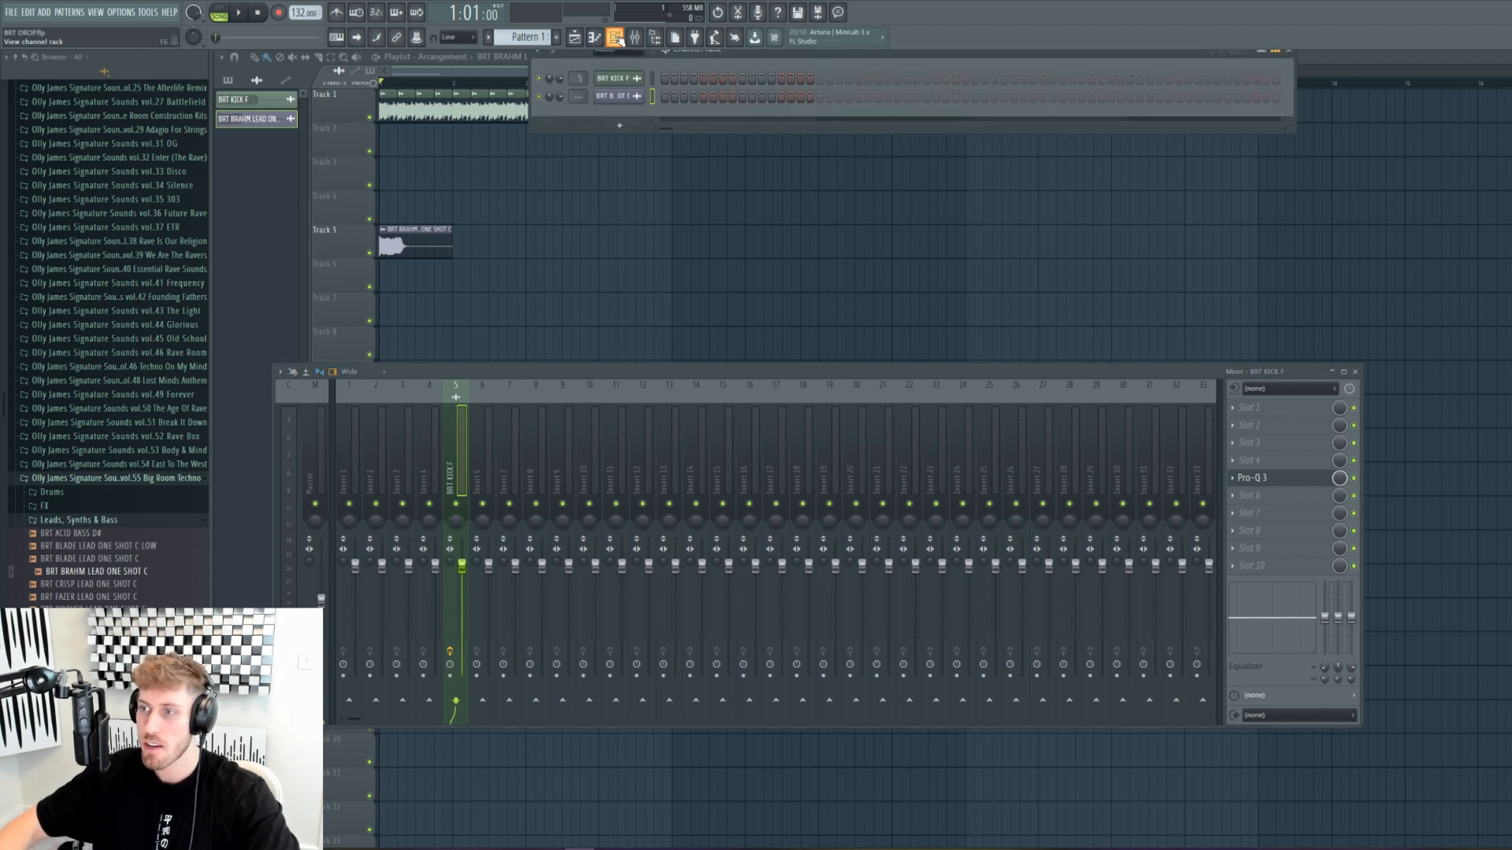
click(615, 37)
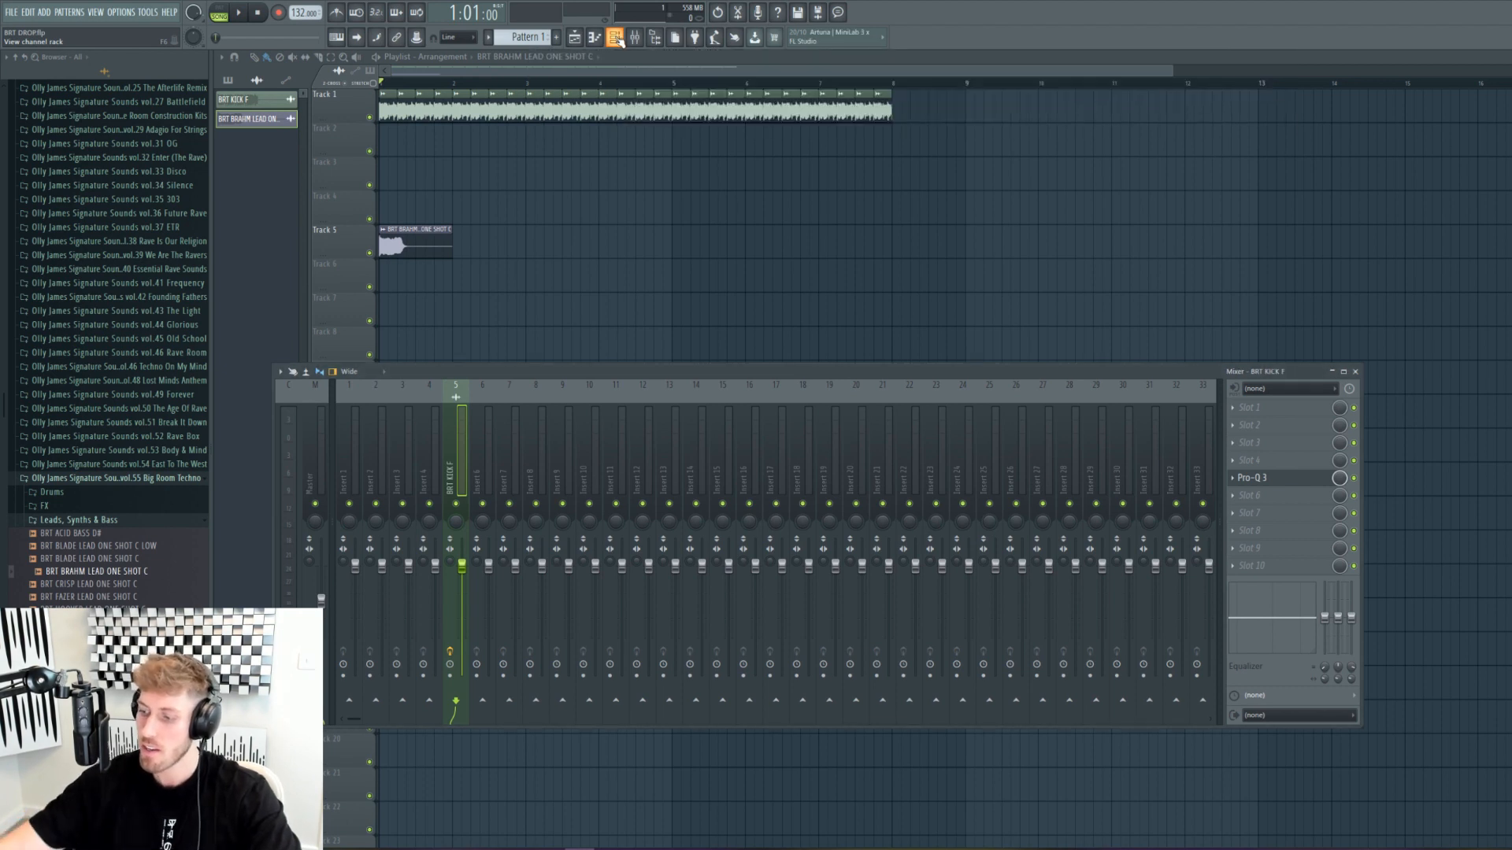
Step: Audition more lead one-shots and place BRT HOOVER LEAD ONE SHOT C at bar 8 of Track 6
click(100, 590)
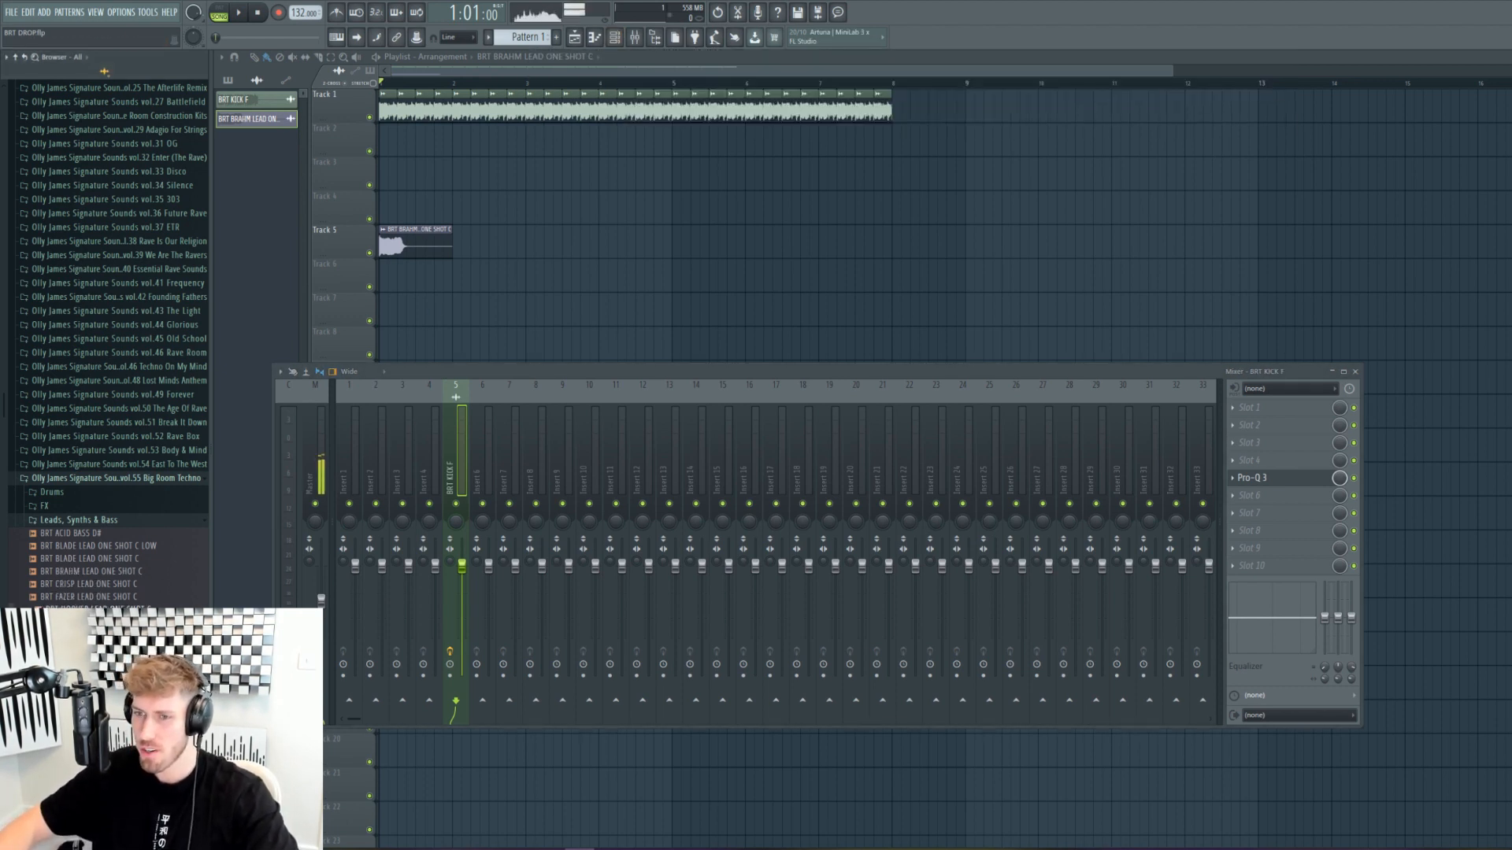
click(101, 622)
drag(100, 622, 893, 266)
Step: Audition further sounds, place BRT ROLLING BASS at bar 9 of Track 9 and open its channel settings
click(101, 635)
click(101, 659)
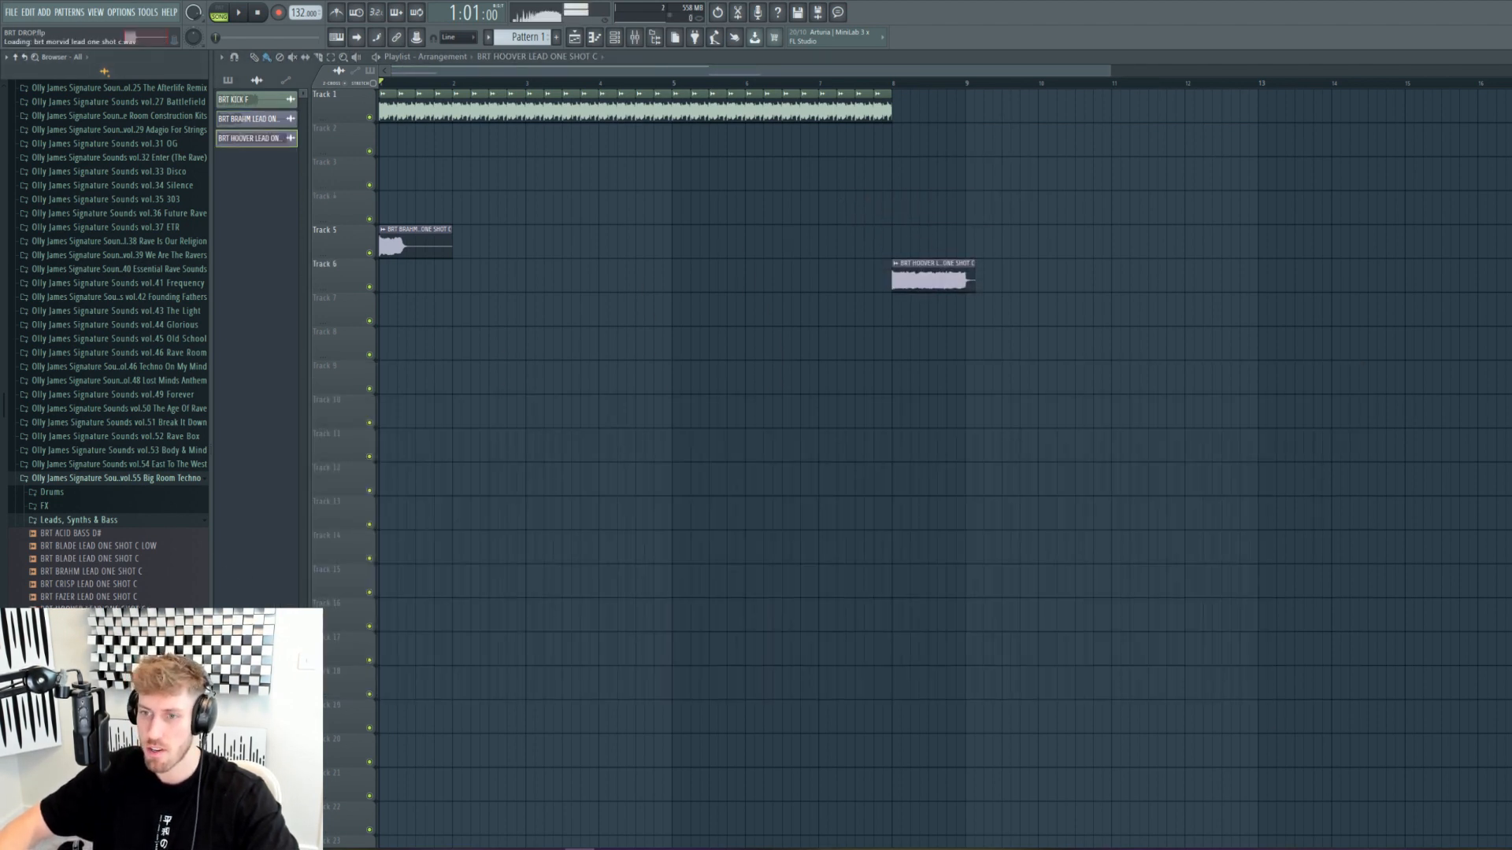
click(101, 685)
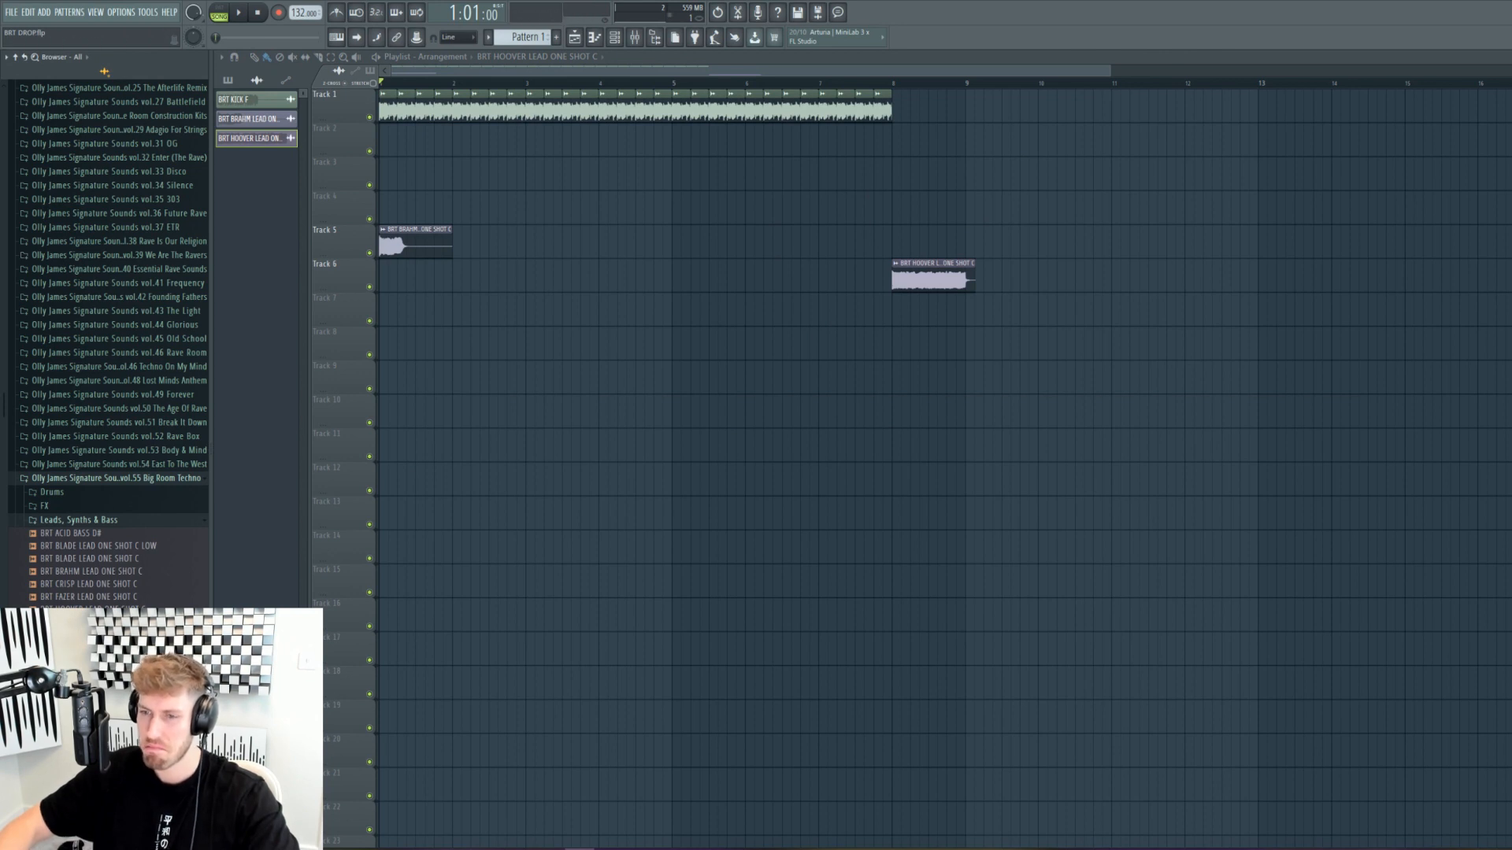
drag(101, 660, 982, 380)
double_click(982, 381)
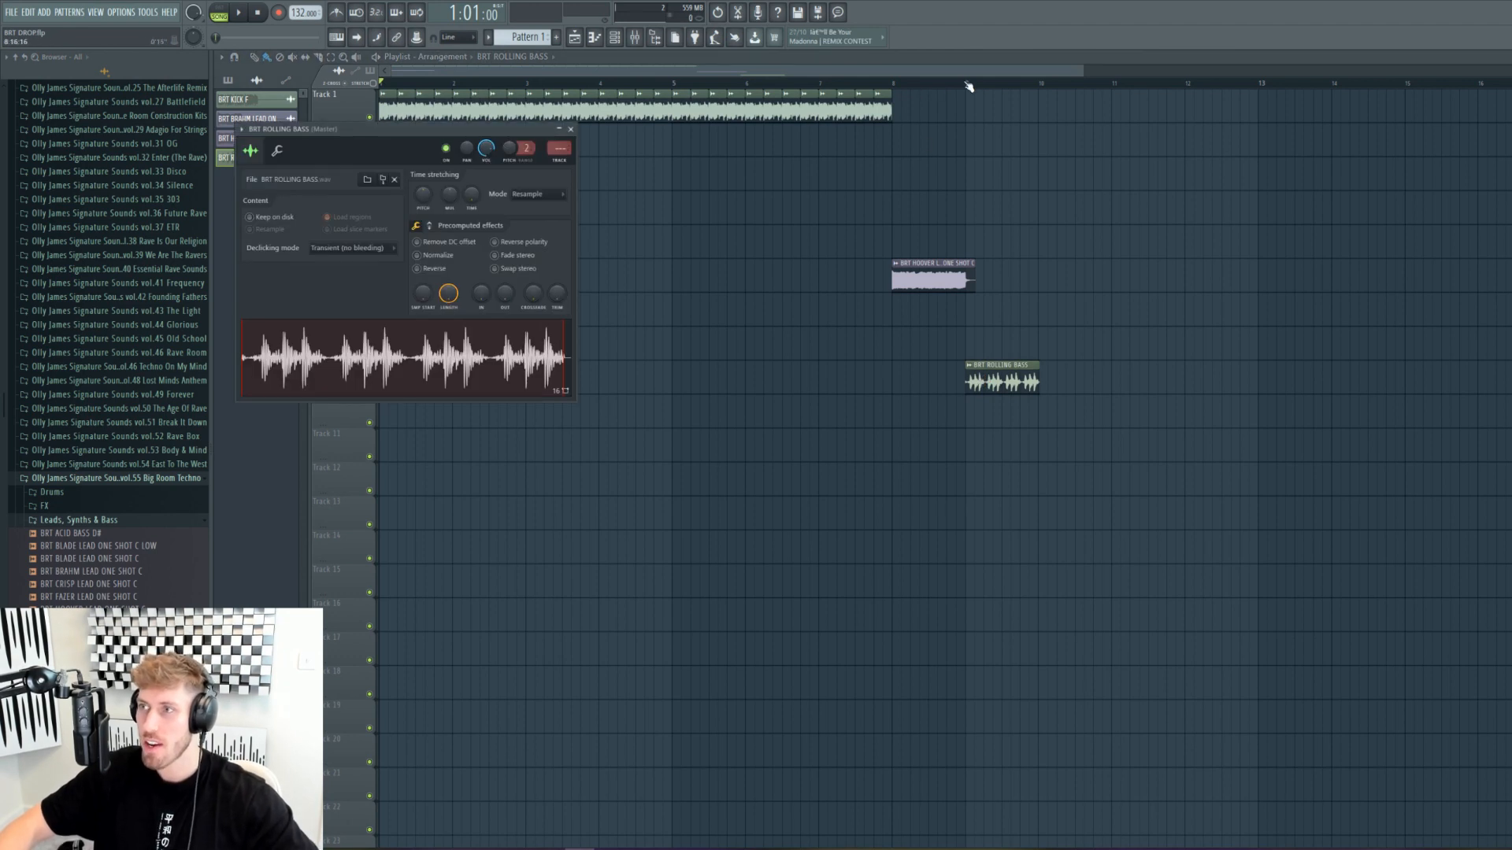
Step: Select bar 9 on the playlist timeline and listen to the rolling bass loop
drag(968, 83, 1041, 78)
click(305, 37)
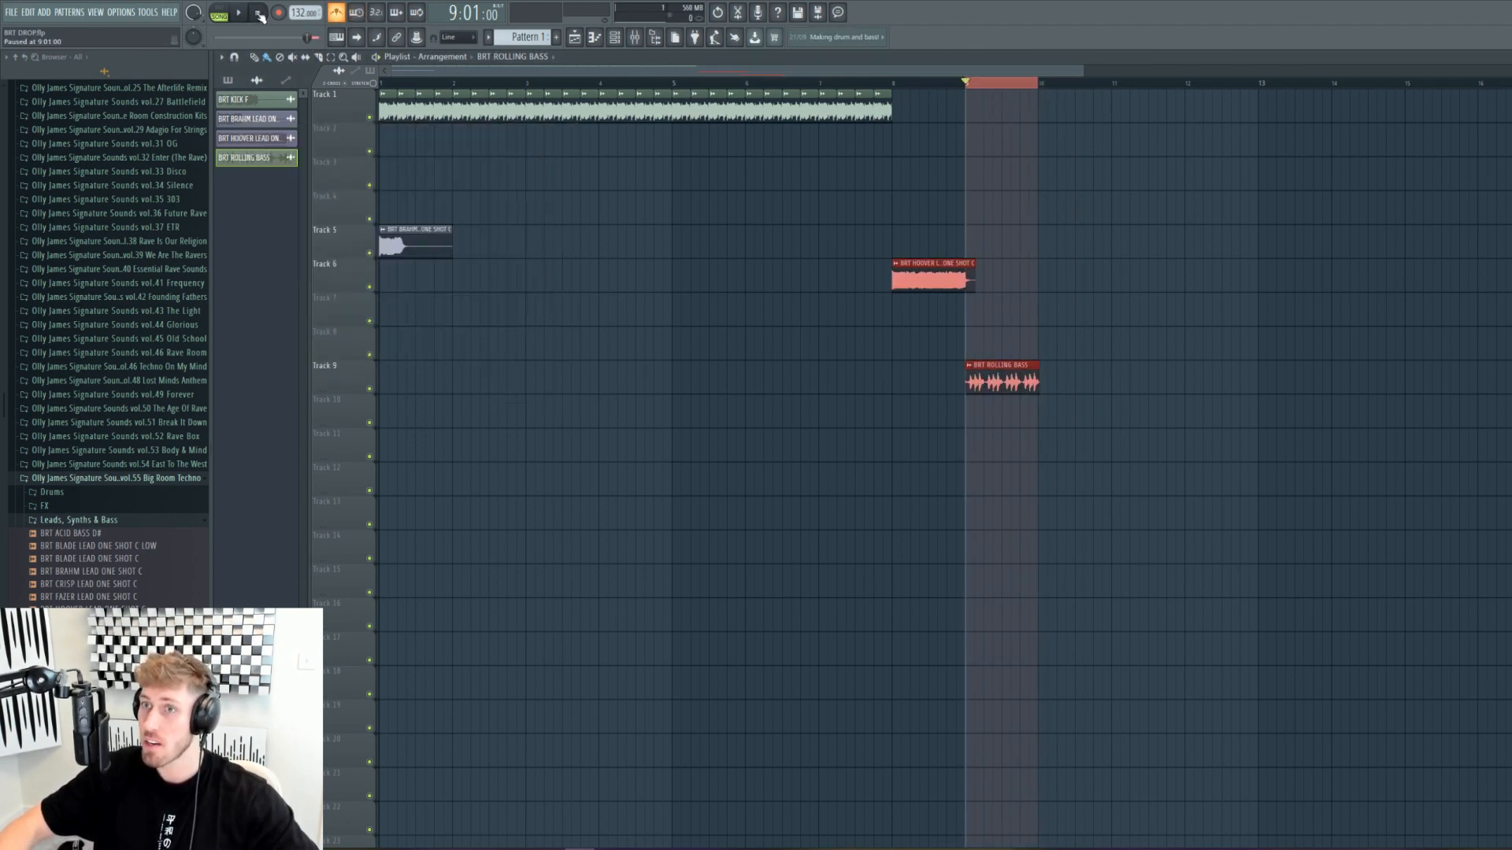
key(space)
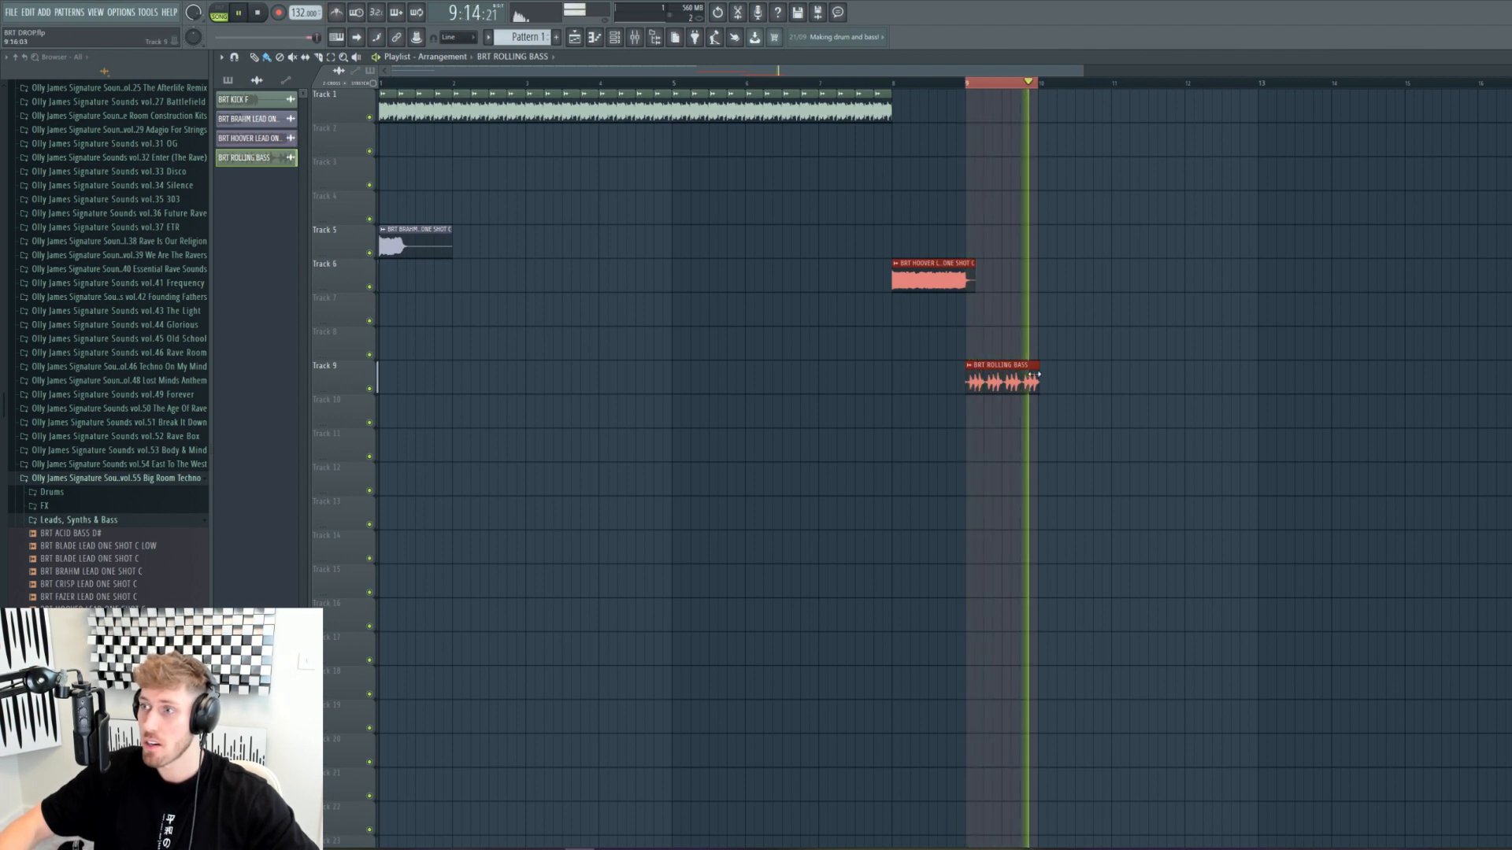
key(ctrl+z)
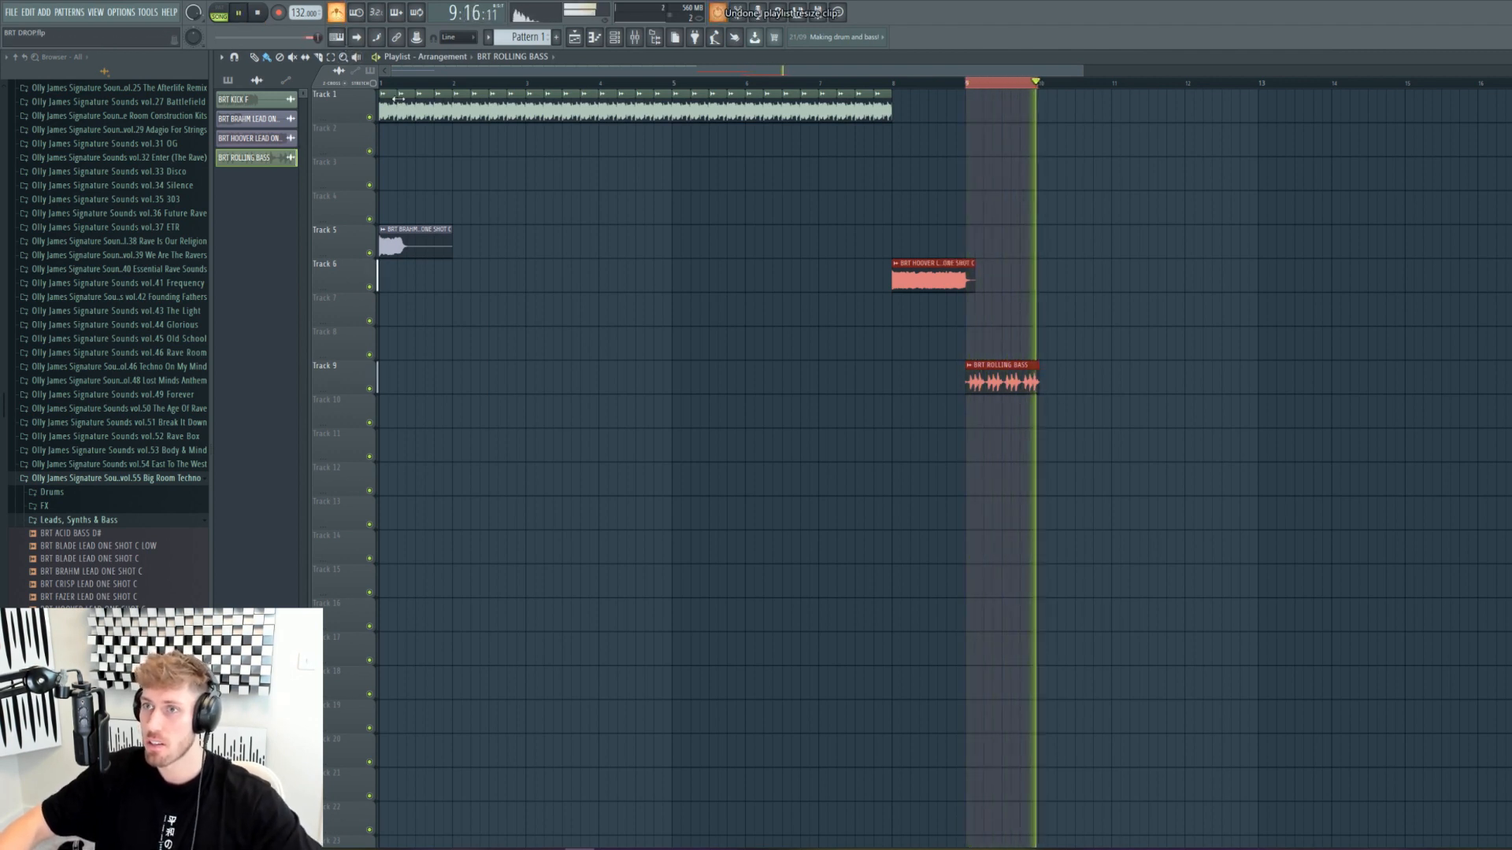
Step: Add a second BRT ROLLING BASS clip at bar 10 of Track 9 and clear the bar 9 time selection
click(1061, 381)
drag(1087, 380, 1069, 378)
key(space)
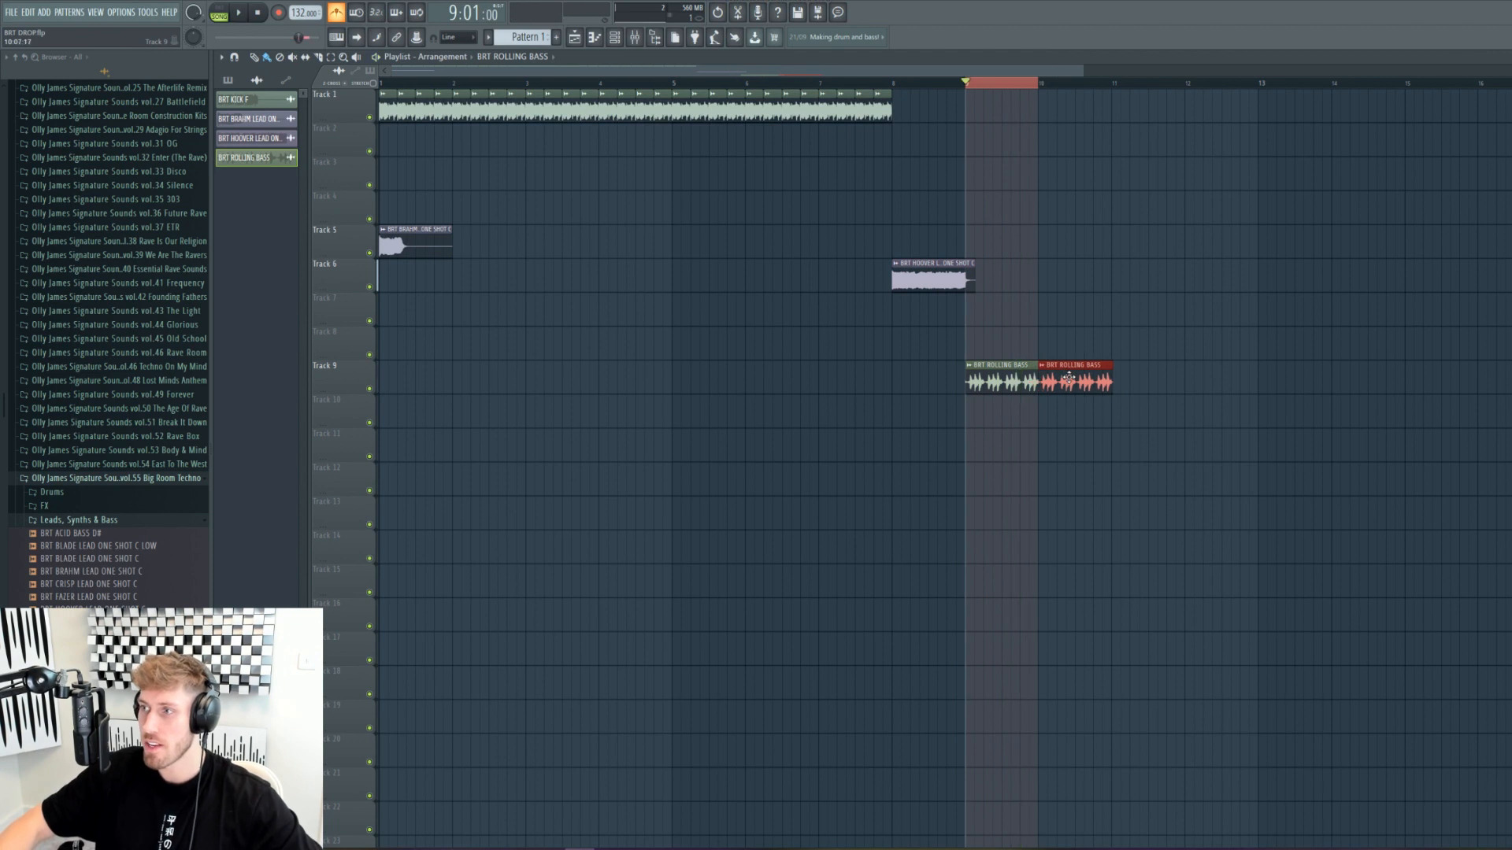
click(1037, 83)
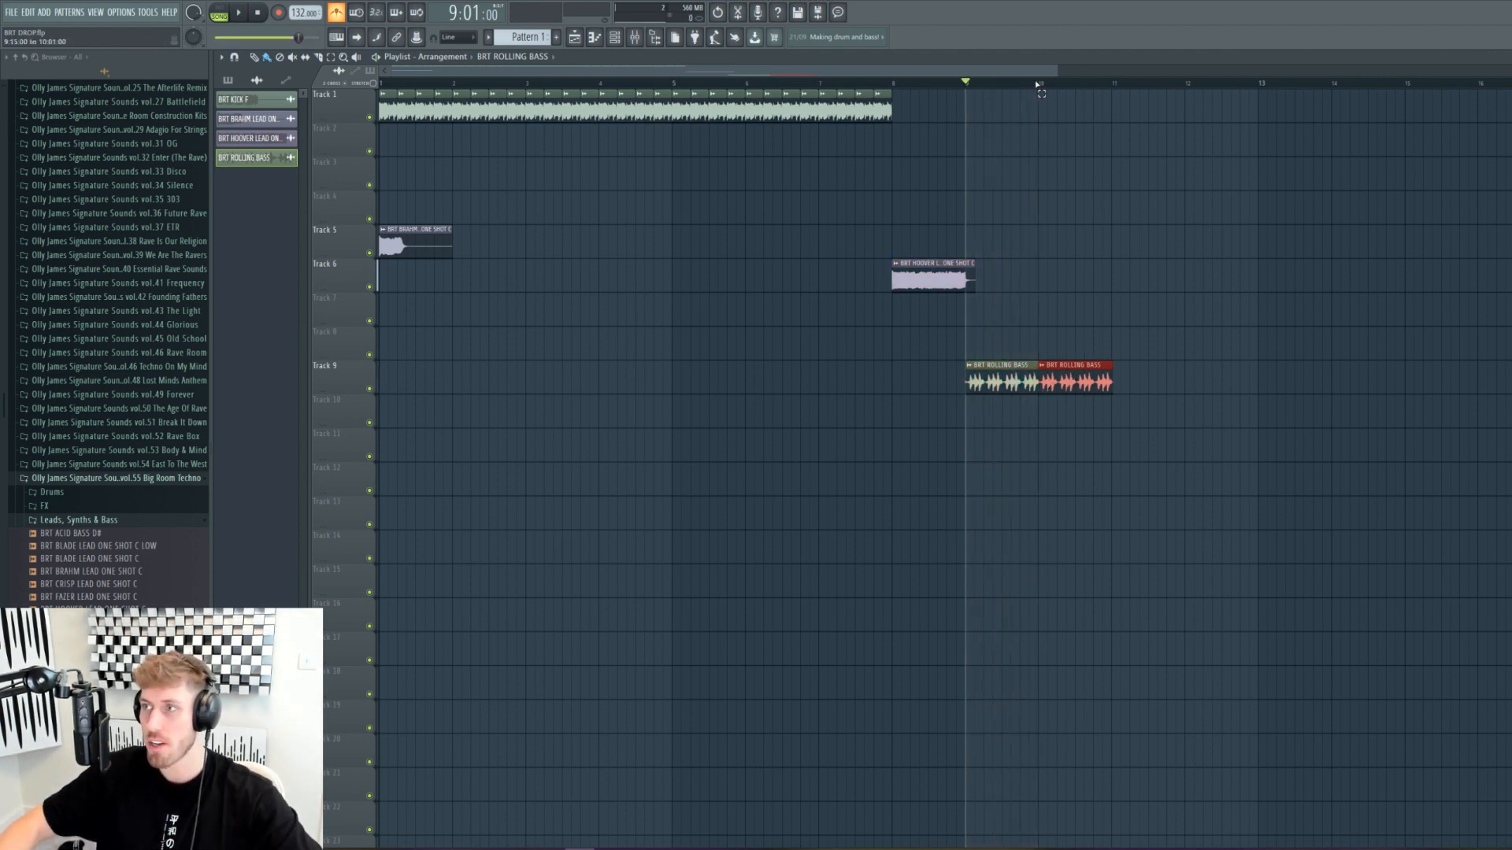
drag(1054, 68, 1120, 77)
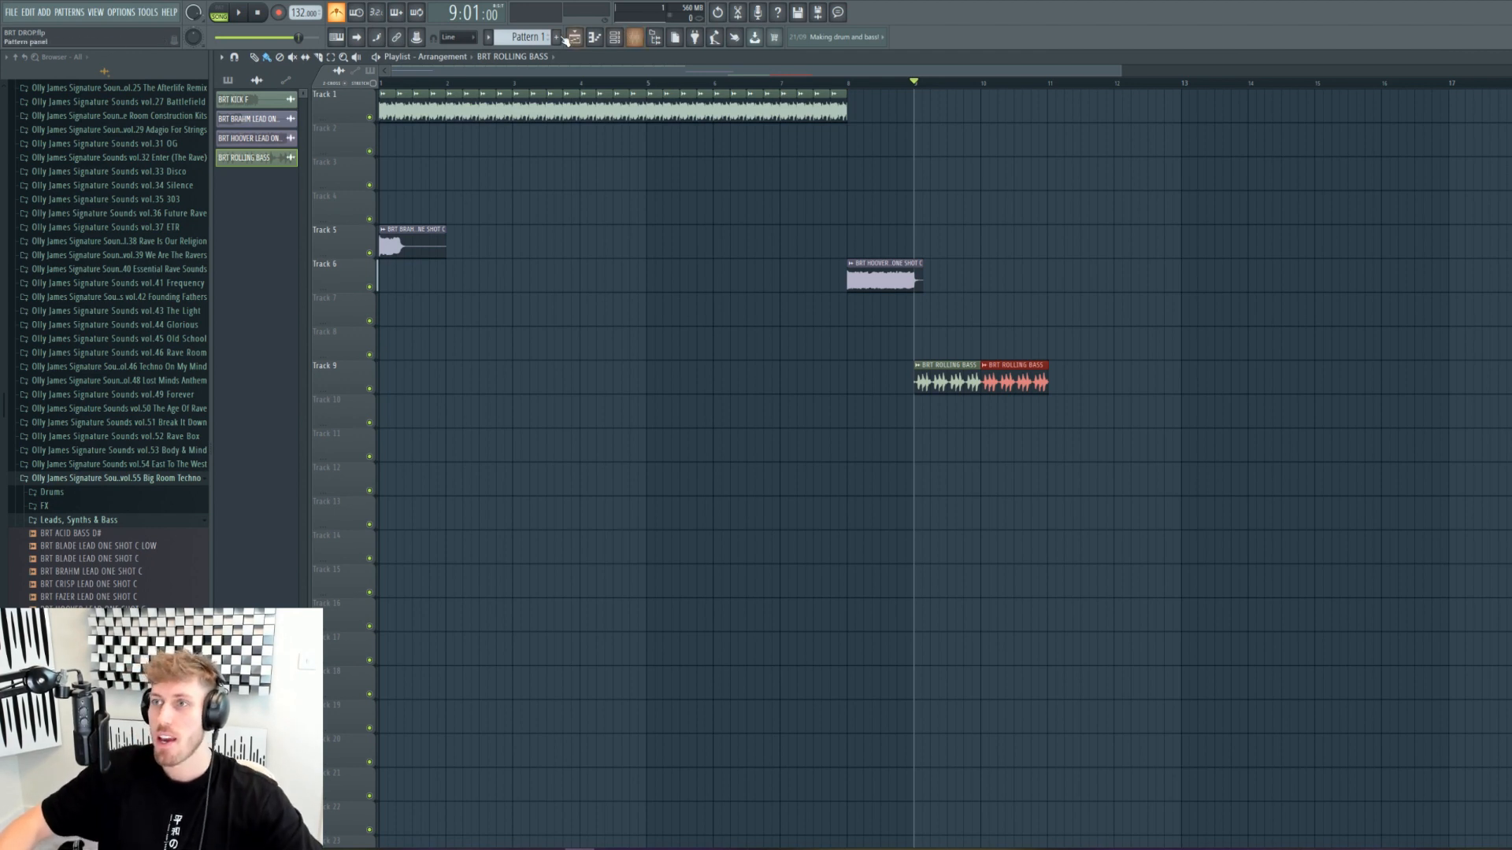
Step: Replace the Snare channel's sample with BRT MORVID LEAD ONE SHOT C and load BIG ROOM TECHNO MIDI 2 onto it
click(617, 38)
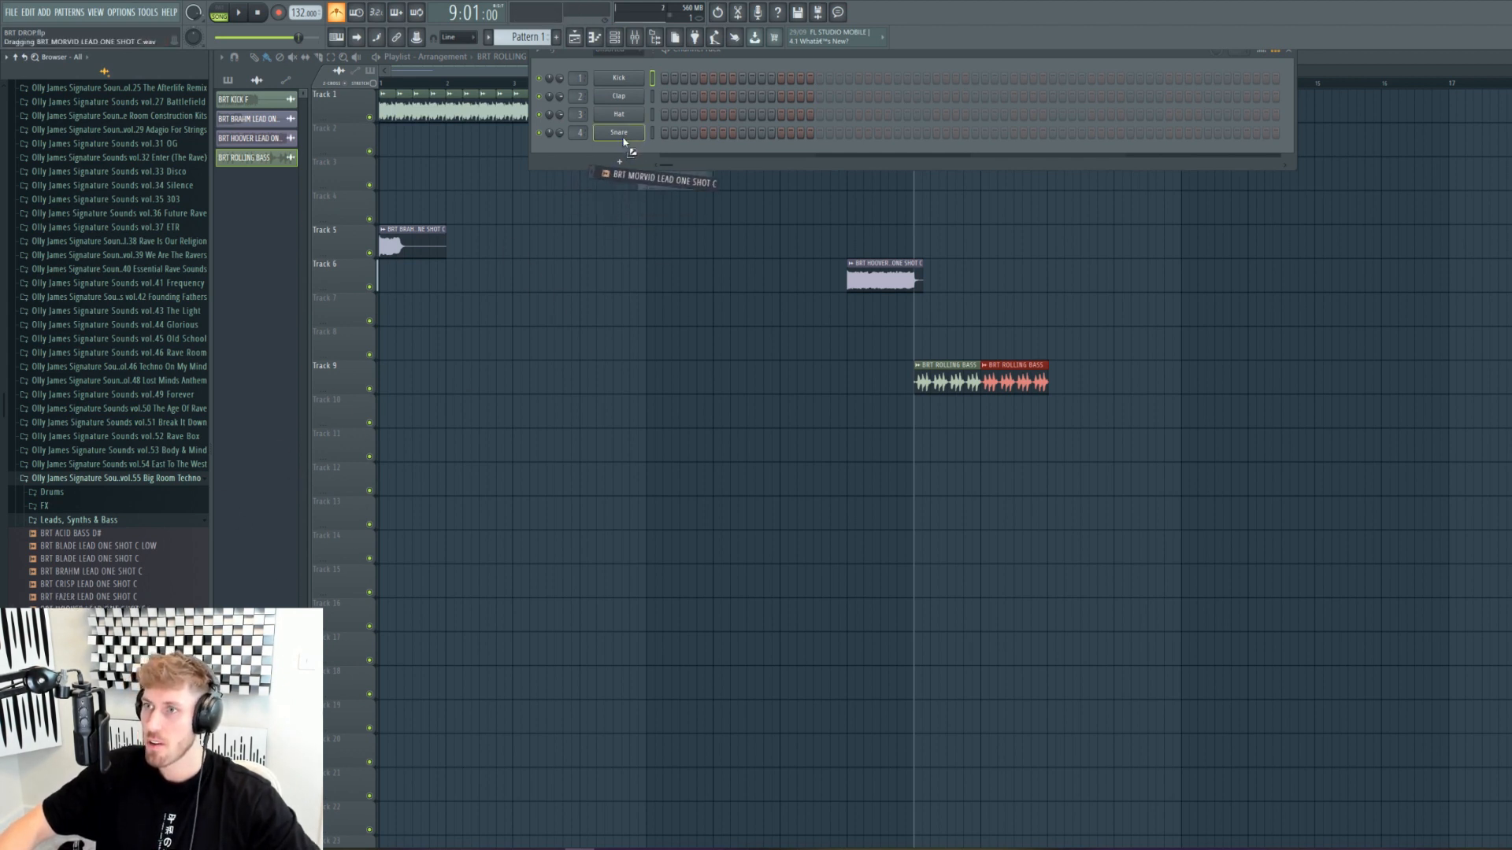
drag(623, 141, 623, 134)
click(81, 521)
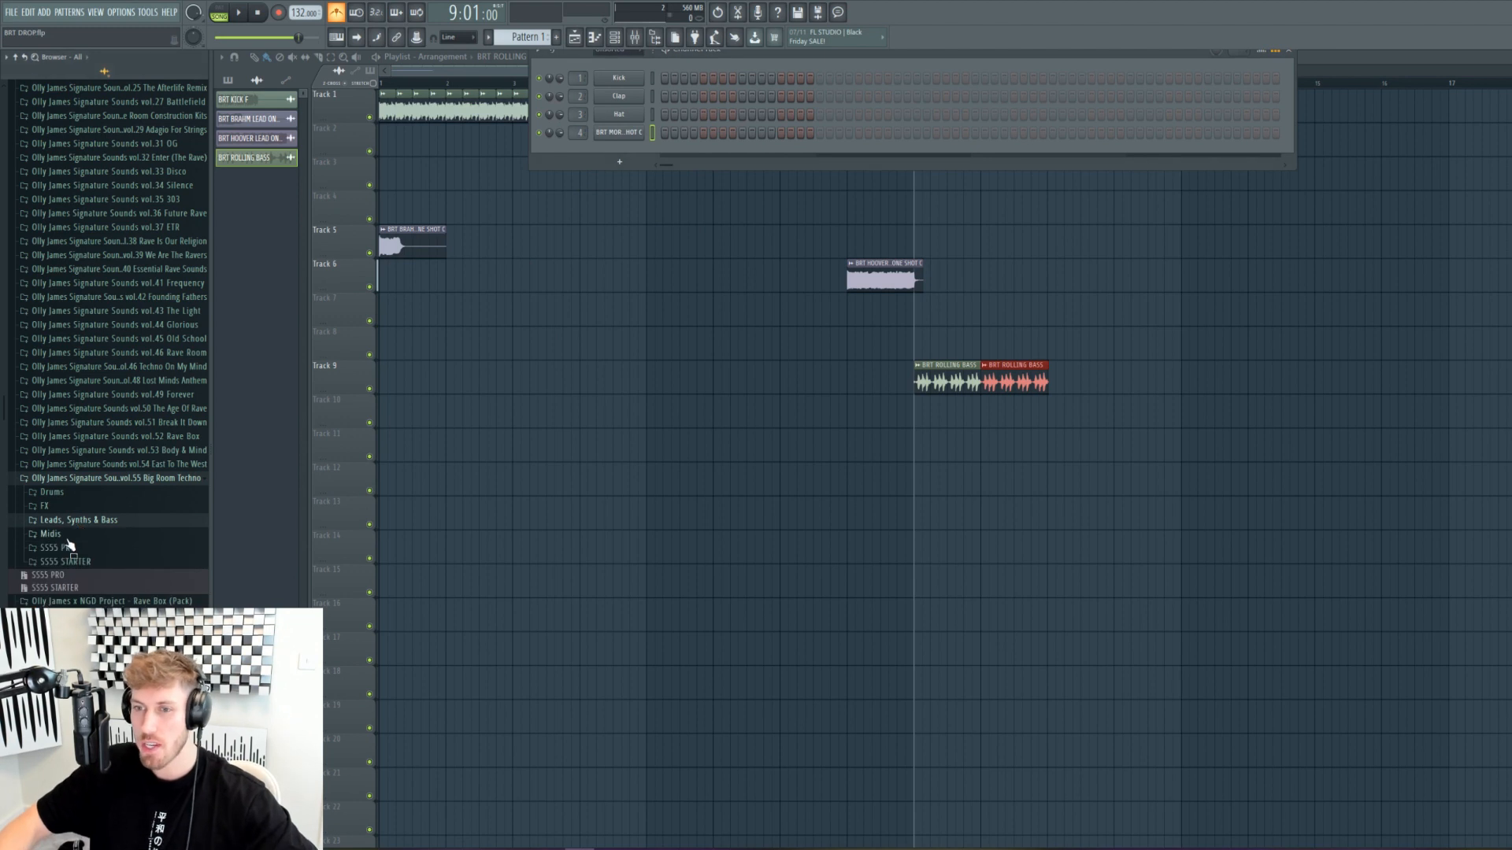
click(78, 535)
drag(644, 133, 634, 132)
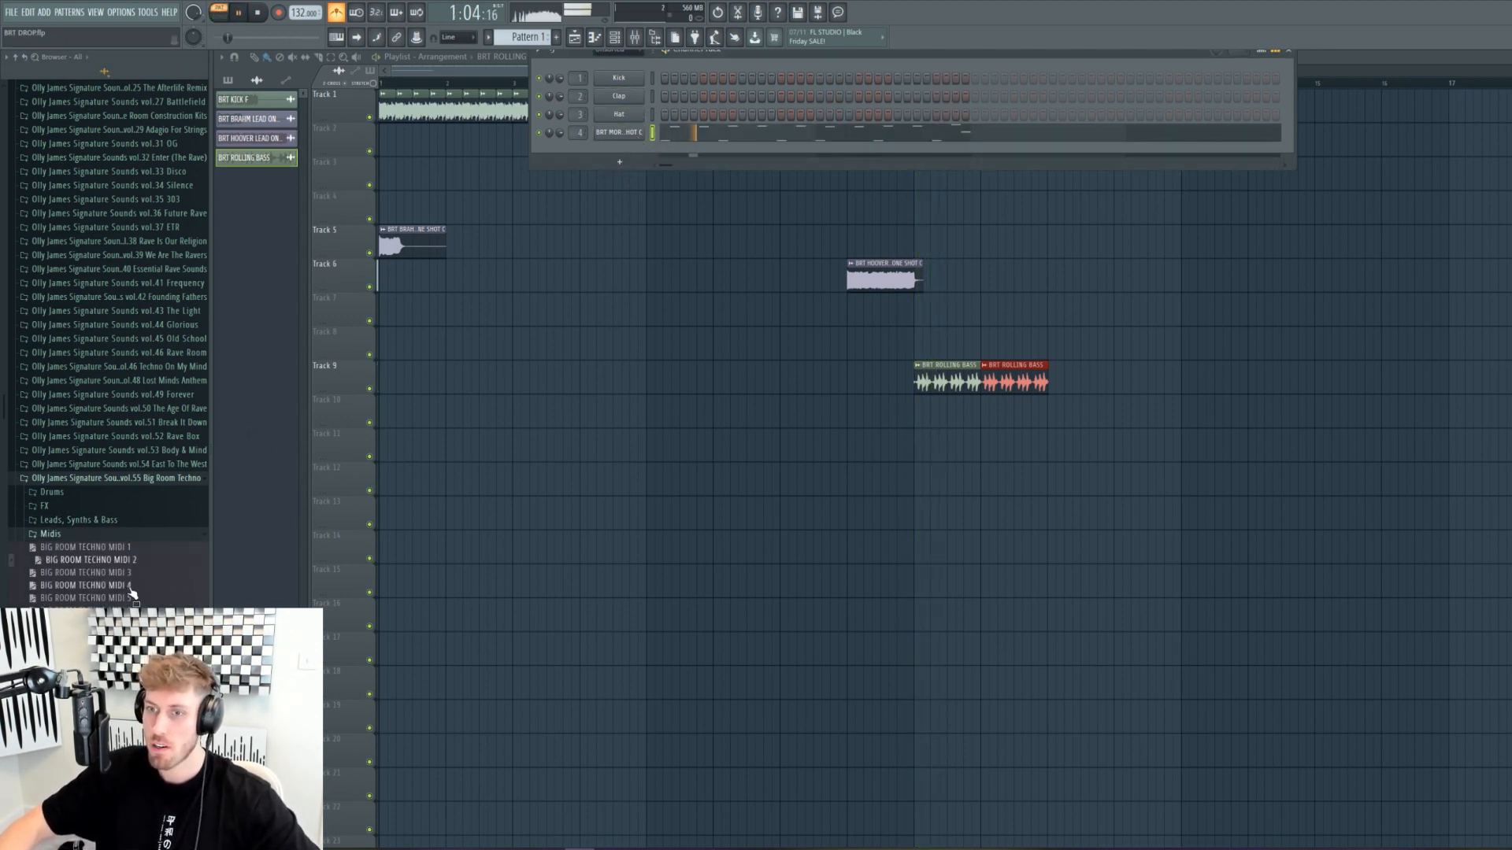
Step: Switch the MORVID lead channel to BIG ROOM TECHNO MIDI 3 and adjust its volume envelope release during playback
click(634, 135)
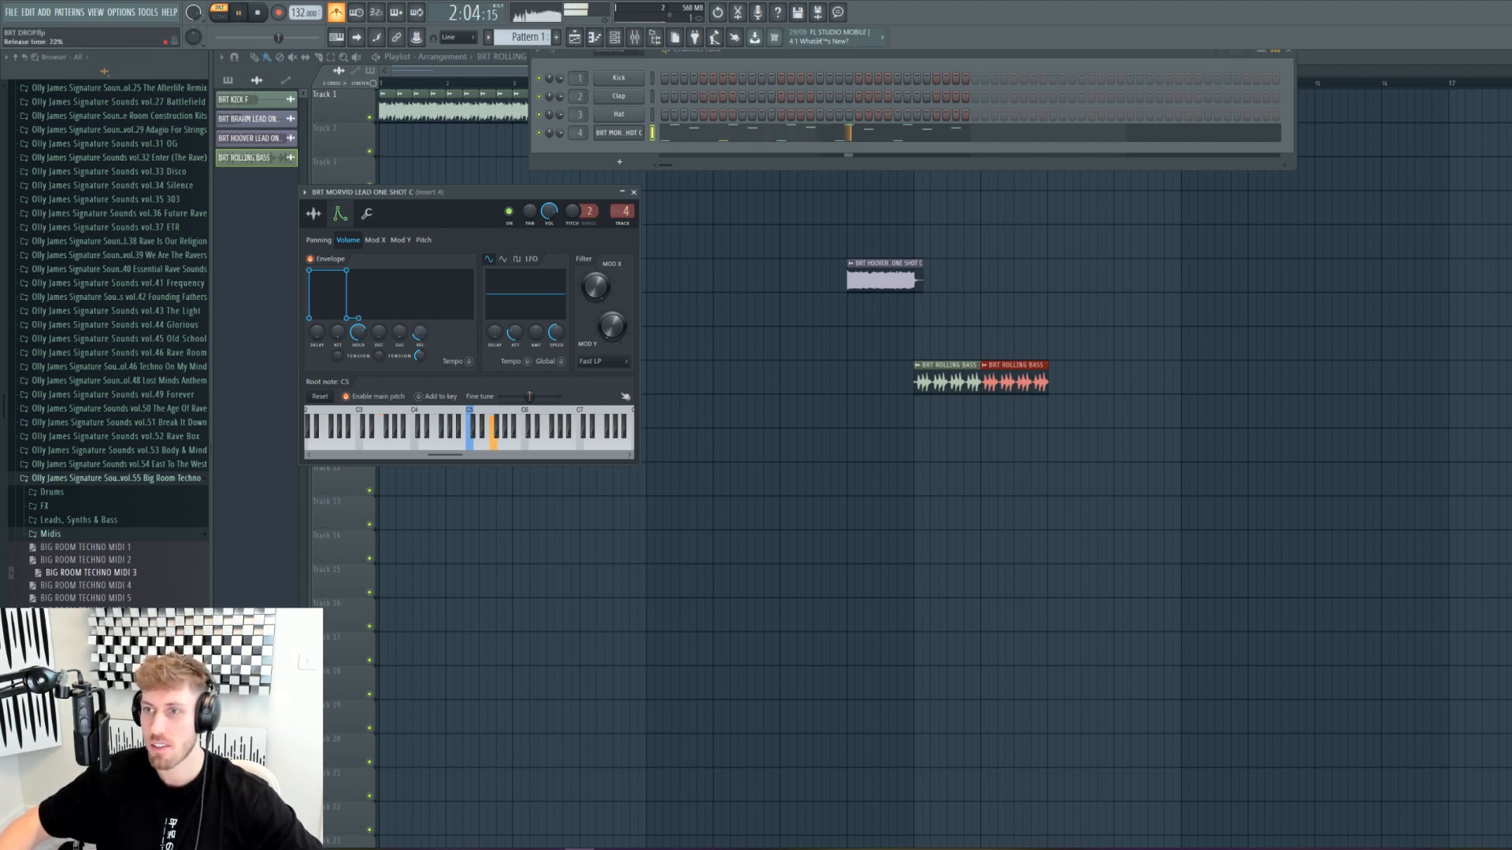
key(space)
drag(622, 138, 611, 147)
click(628, 136)
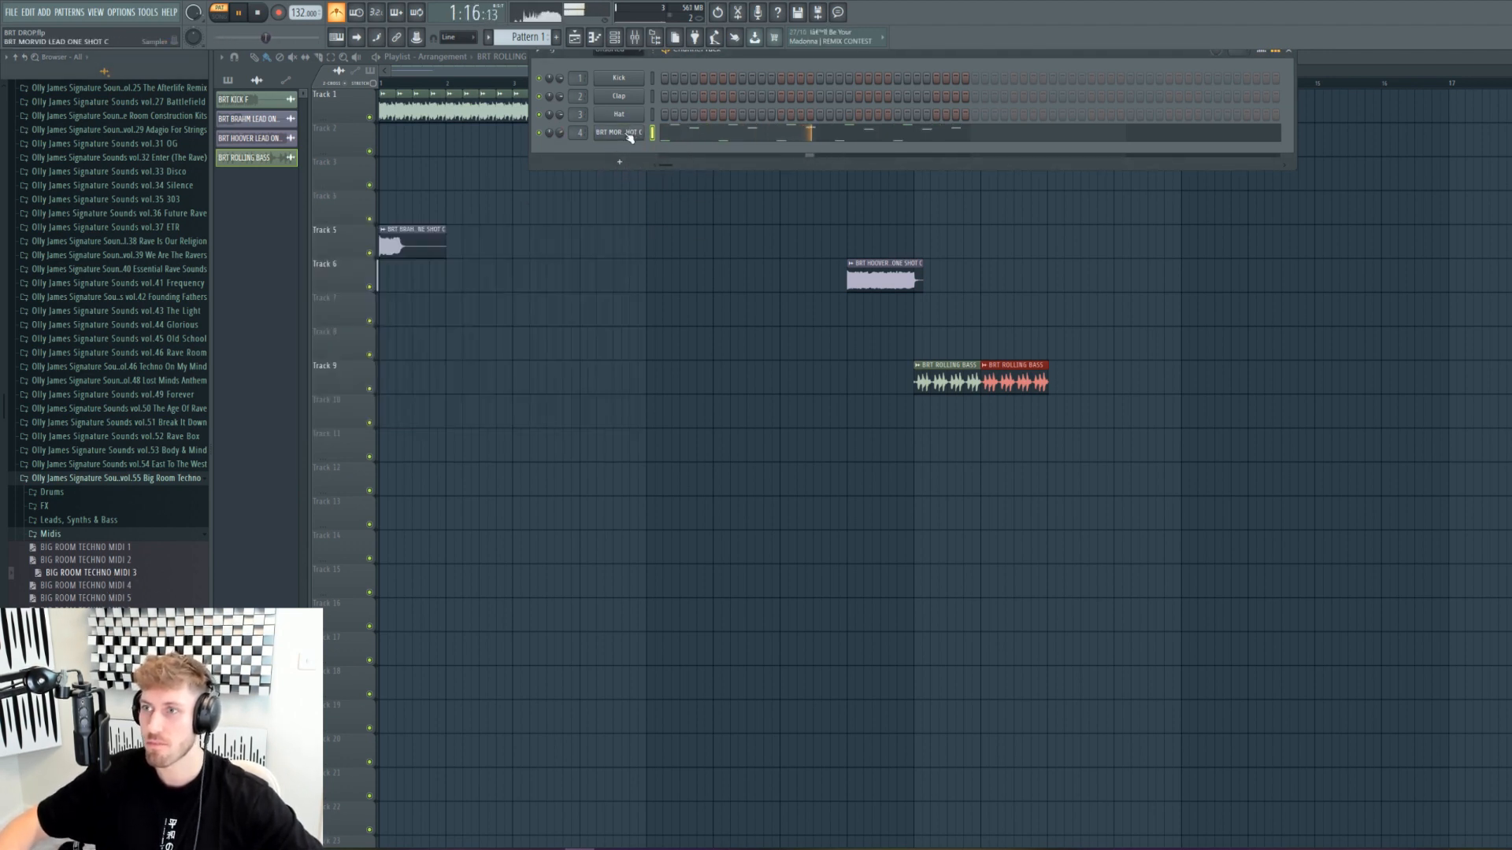
Step: Try transposing the MORVID lead's notes down one octave in the piano roll and undo the transposition
click(626, 137)
click(595, 39)
key(space)
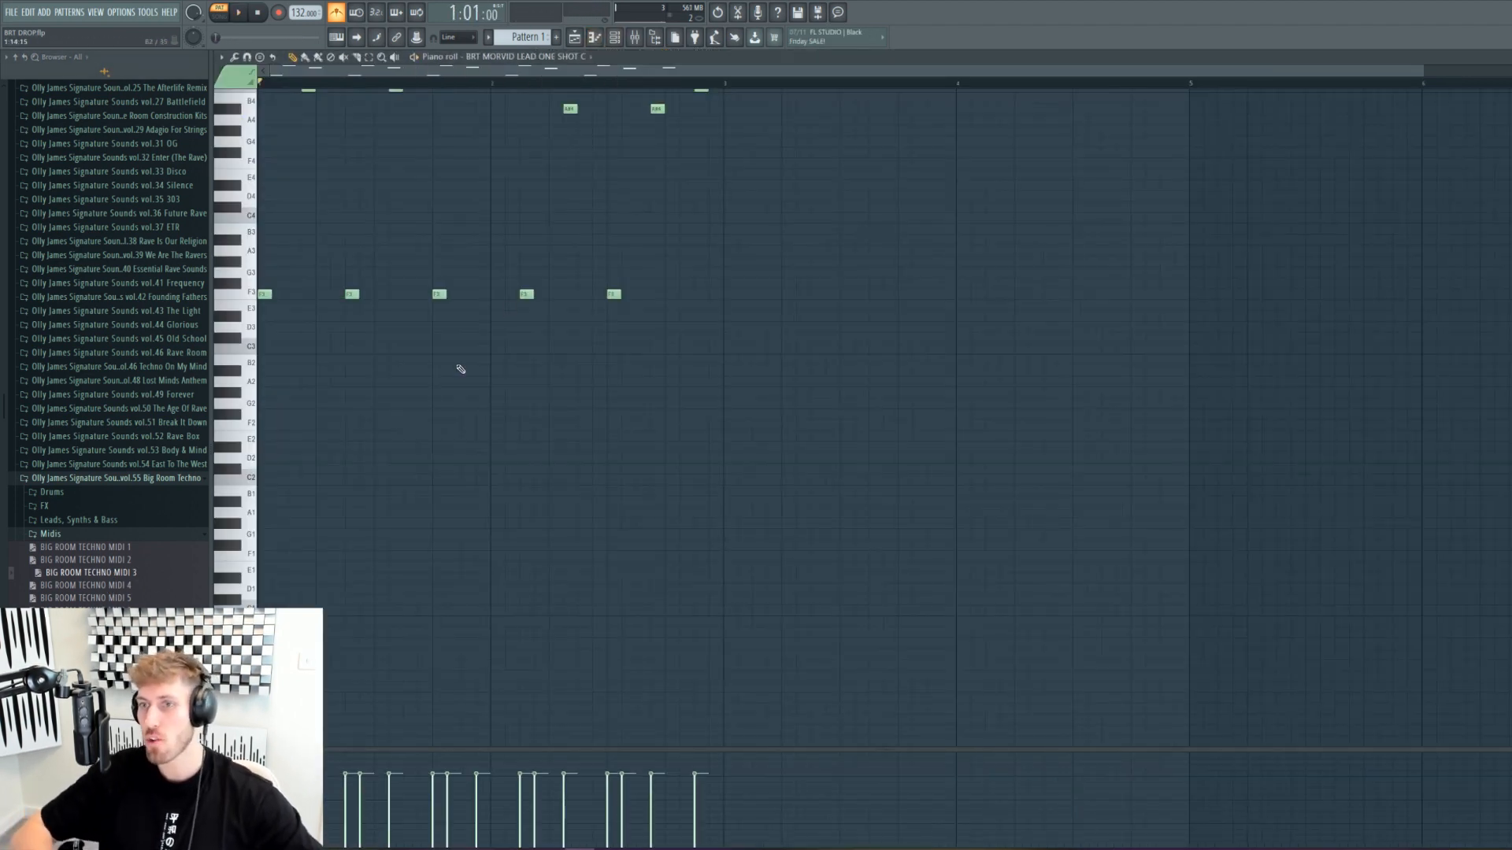
key(ctrl+Down)
key(space)
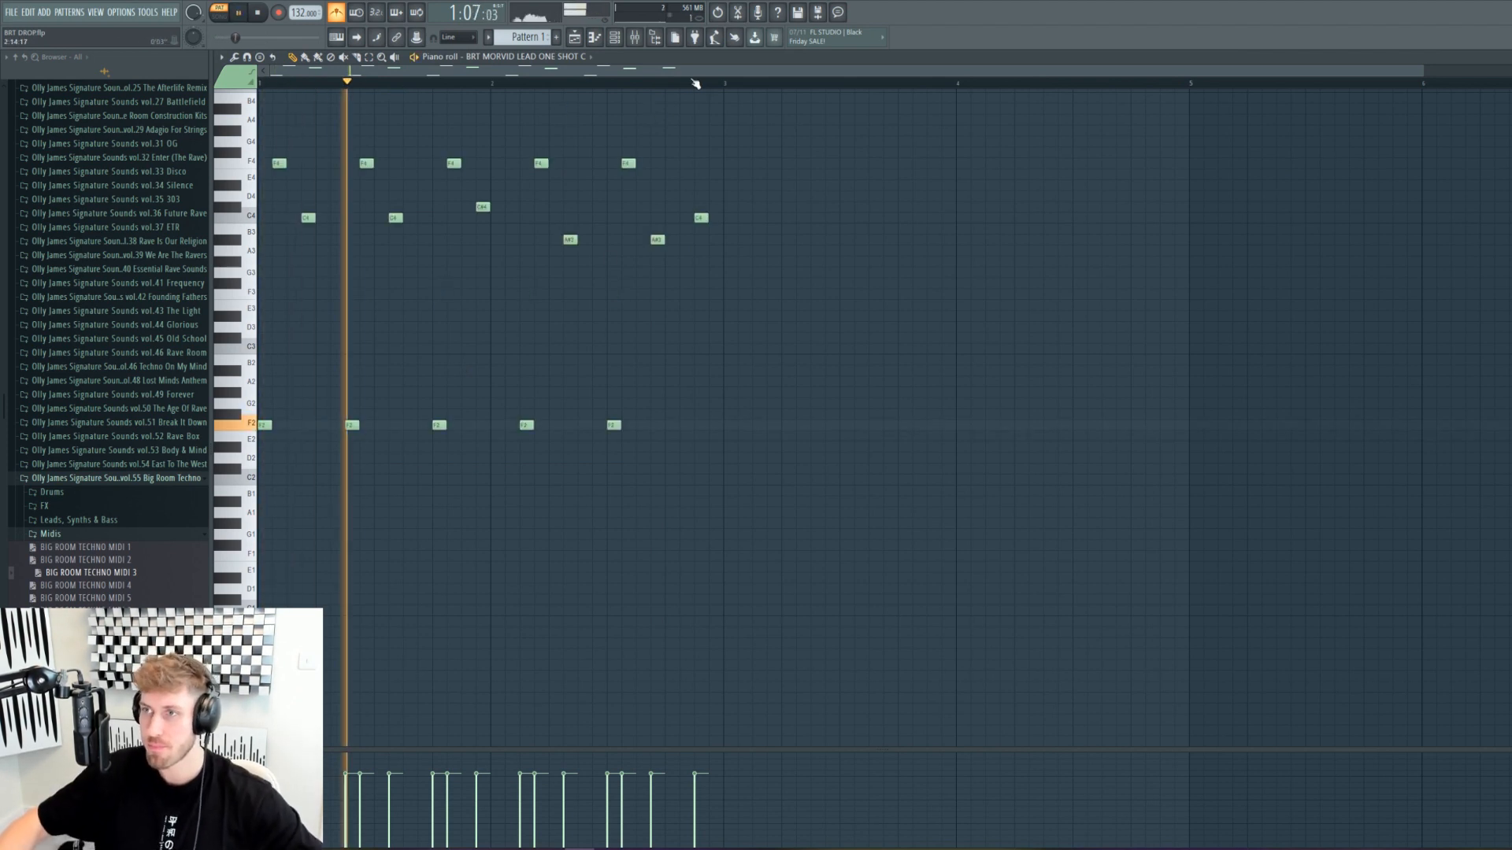
click(615, 38)
key(ctrl+z)
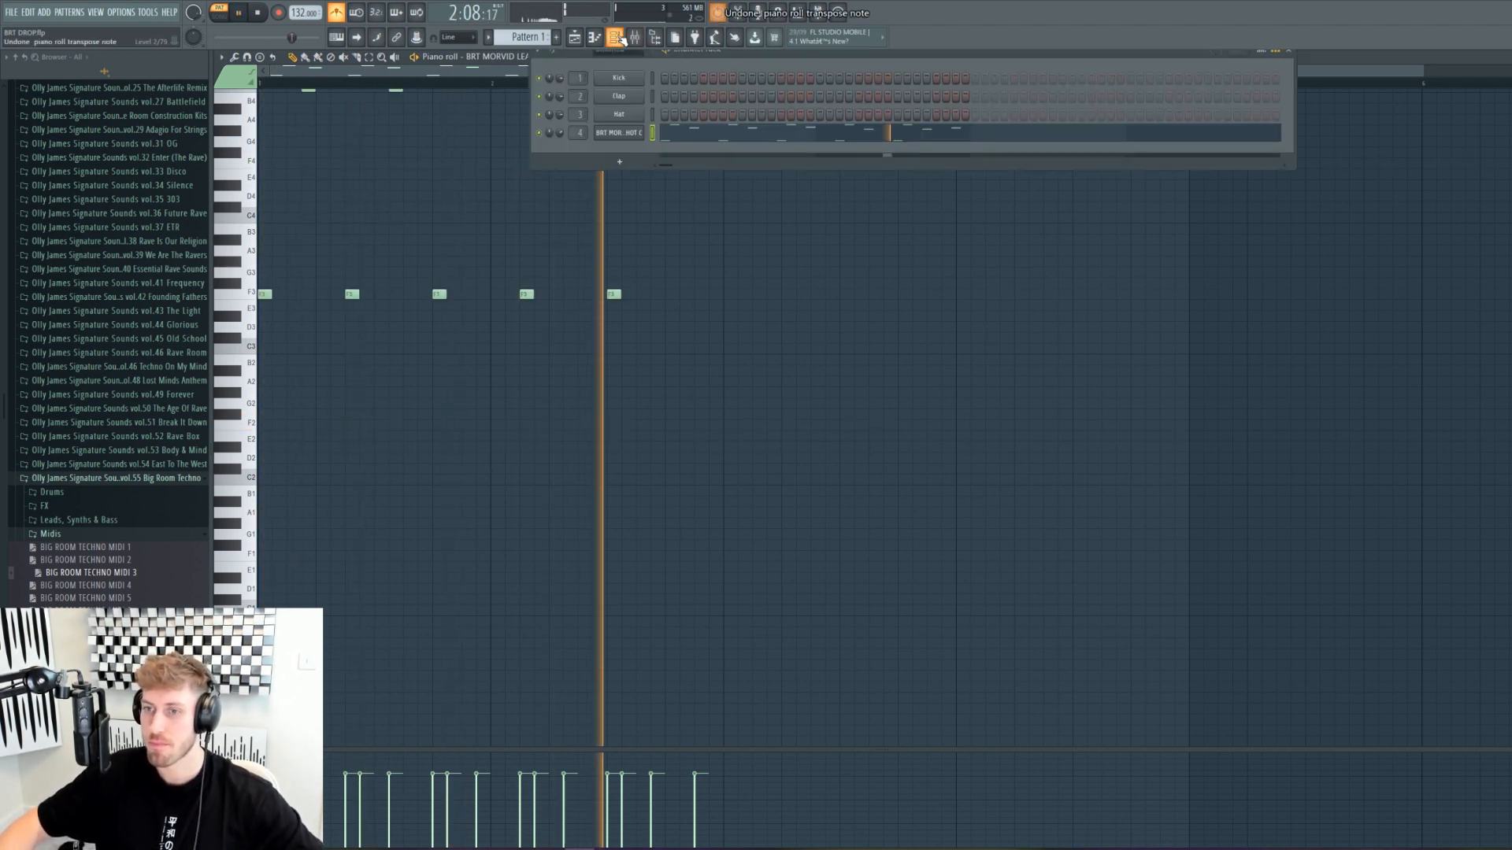
Step: Try several other lead one-shots from Leads, Synths & Bass on the channel and return to BRT MORVID LEAD ONE SHOT C
click(116, 533)
click(79, 519)
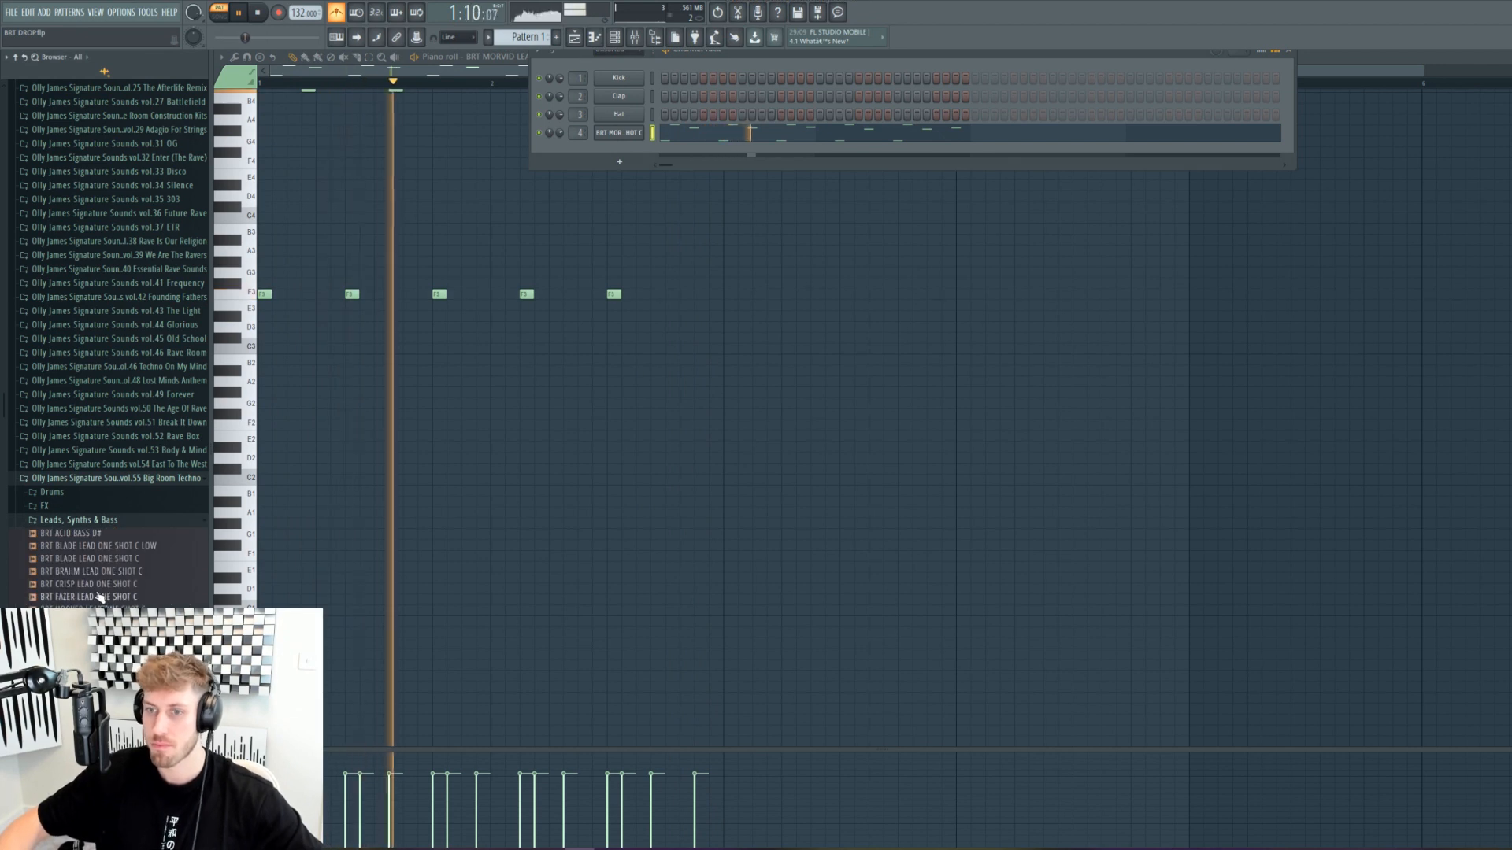
drag(90, 583, 630, 134)
drag(98, 628, 634, 136)
drag(98, 636, 635, 135)
drag(98, 660, 637, 135)
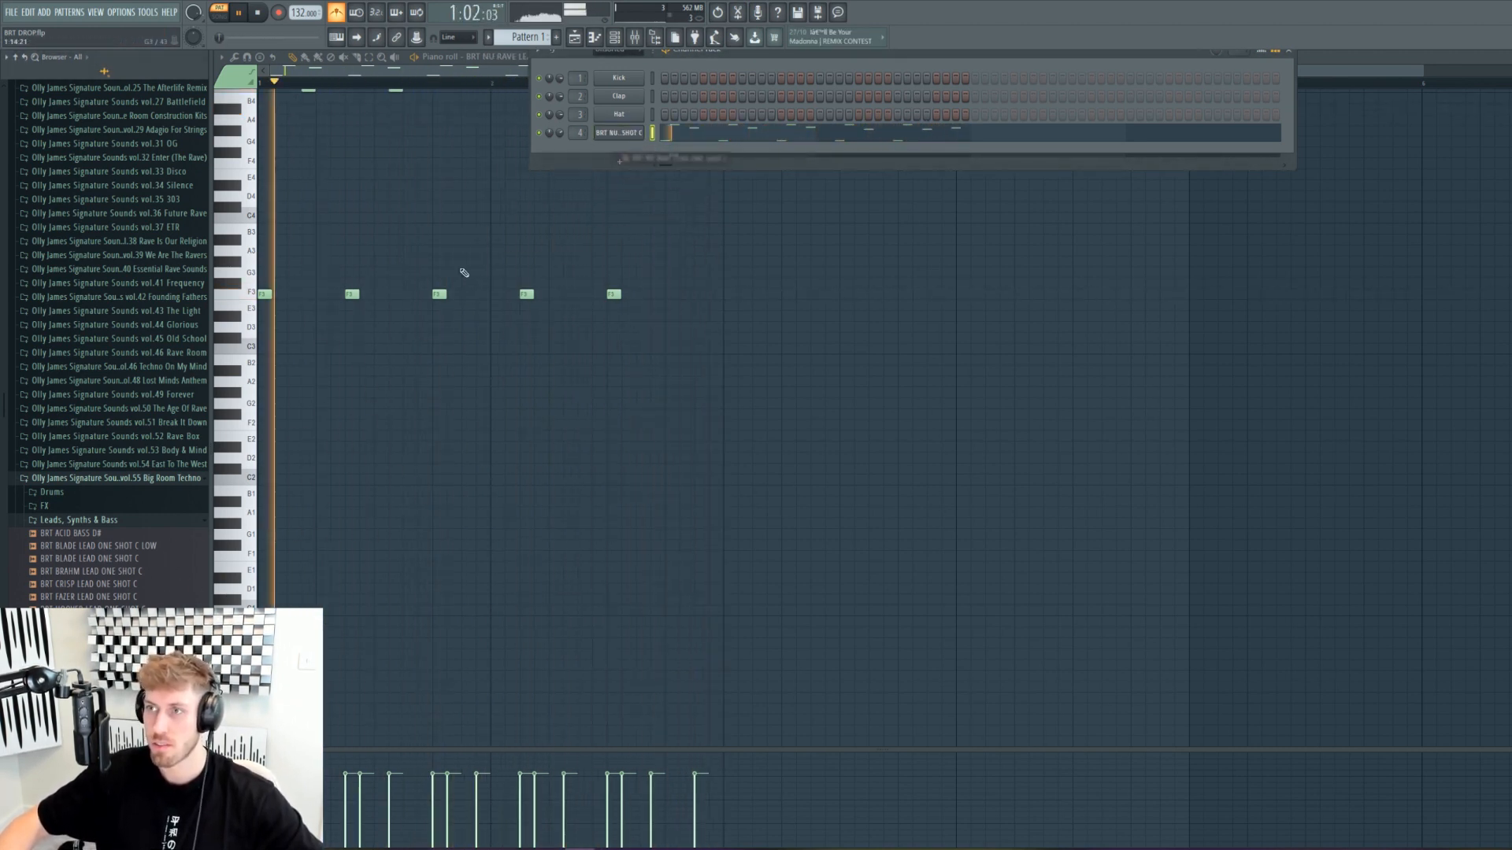
drag(99, 648, 636, 136)
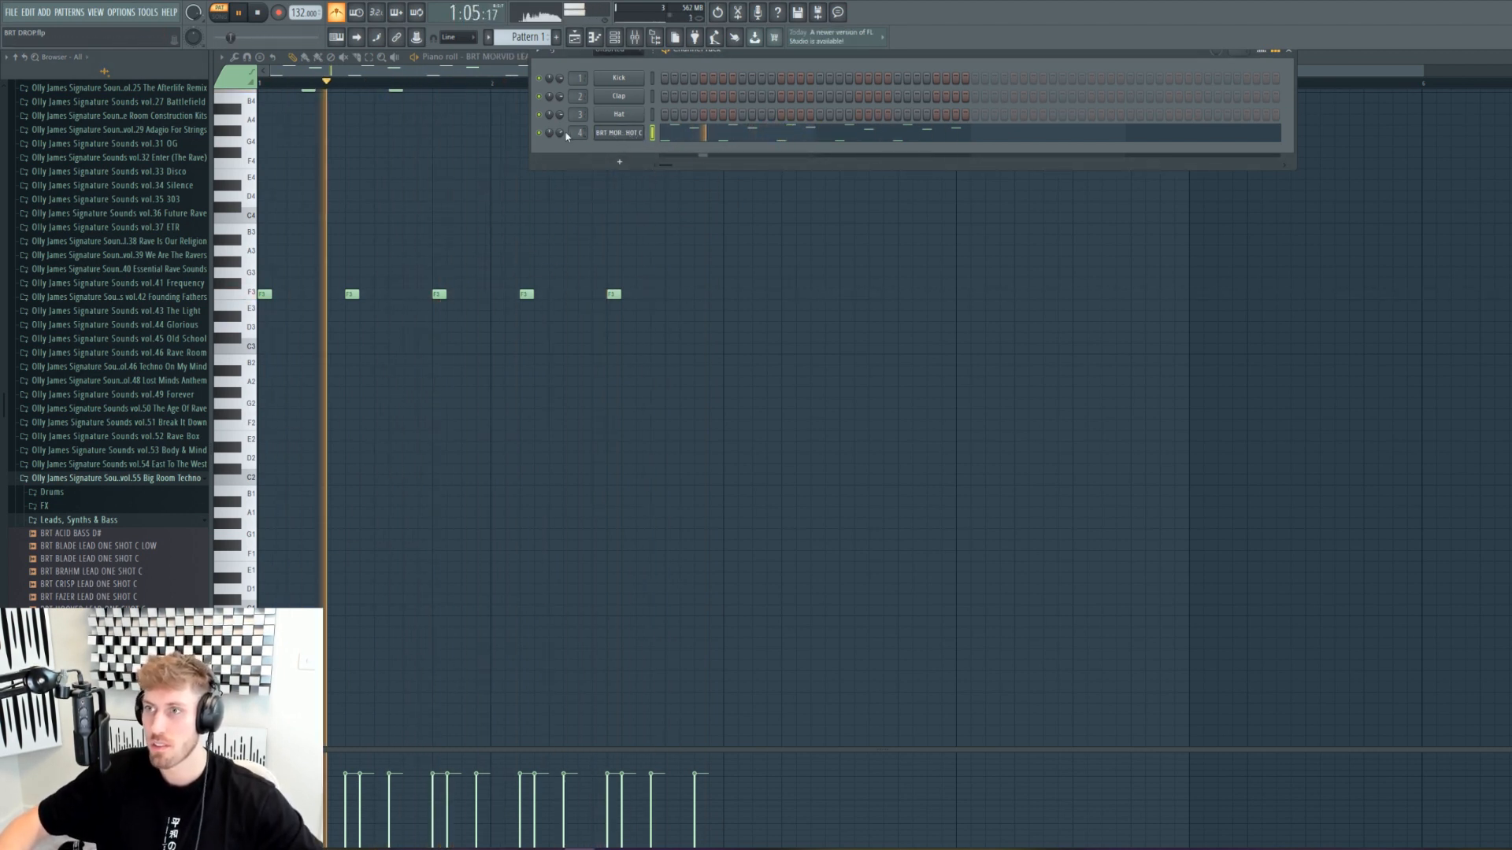
Step: Add CamelCrusher to the first effect slot of the MORVID lead's mixer Insert 4, with its master mix at 84%
key(space)
click(626, 133)
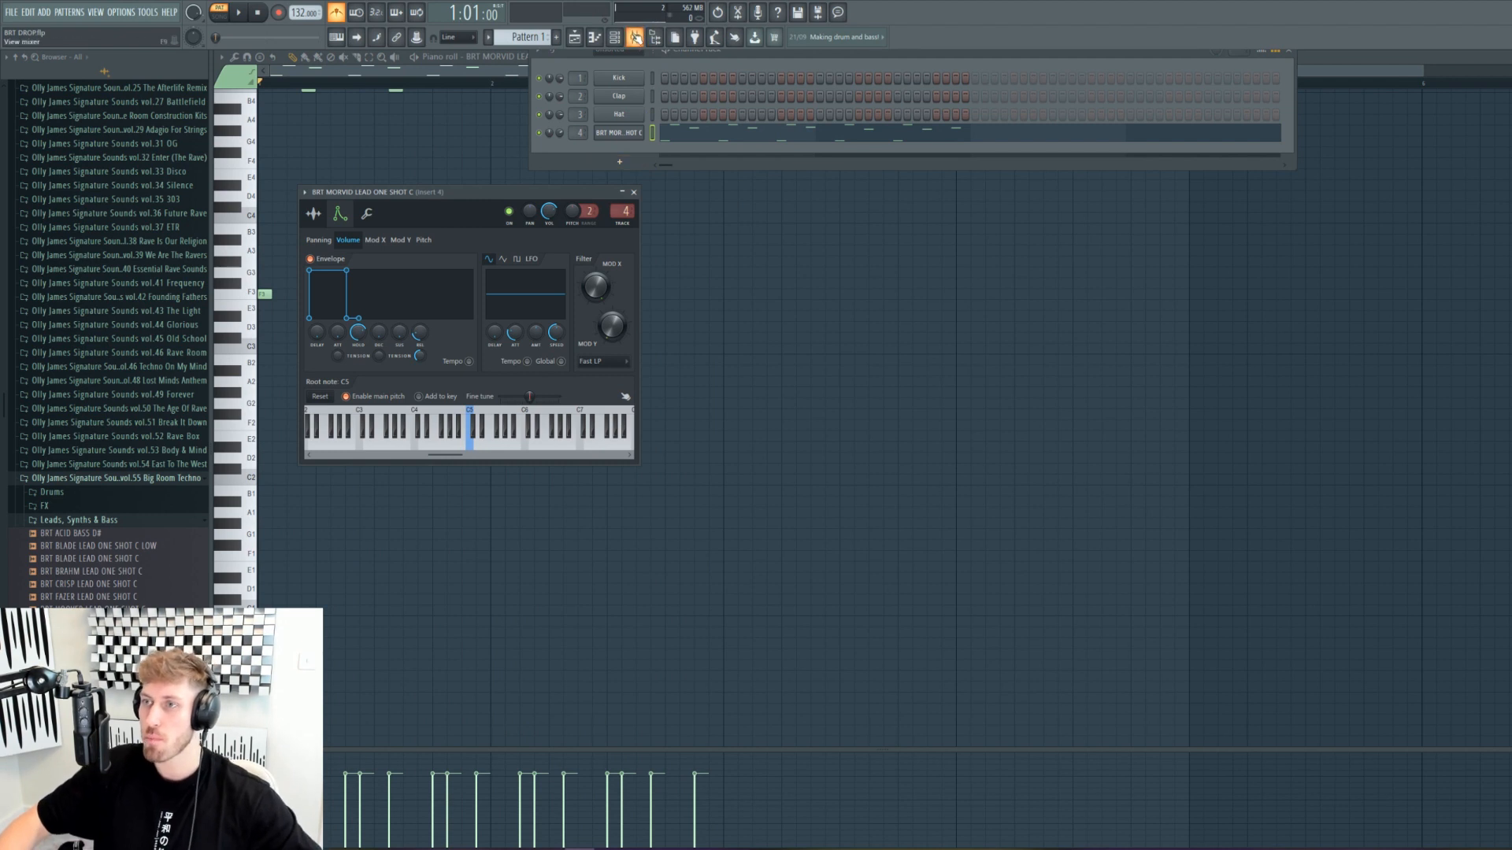
click(635, 37)
click(1267, 409)
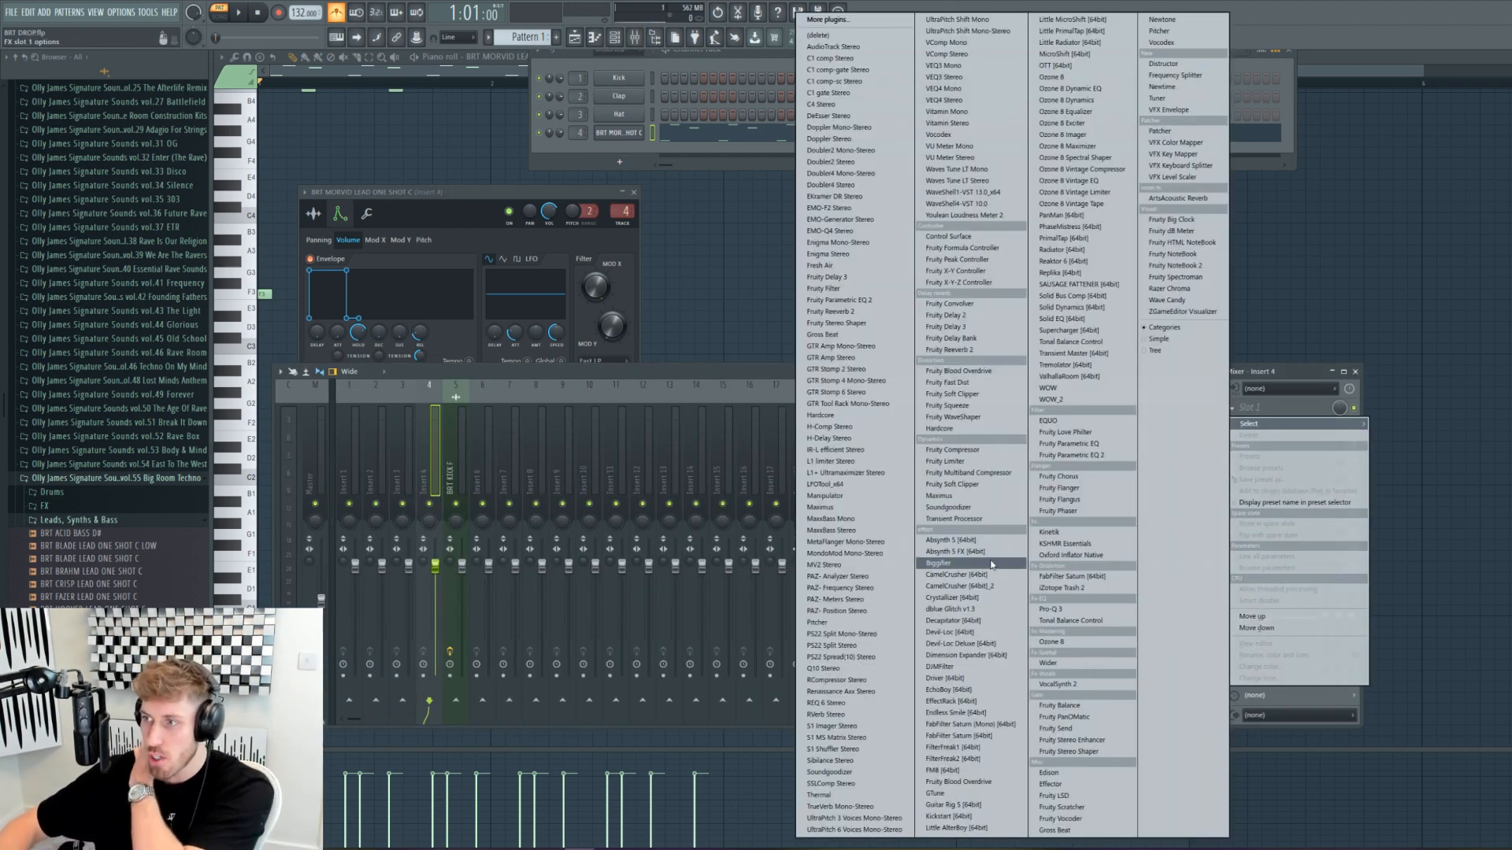
click(965, 587)
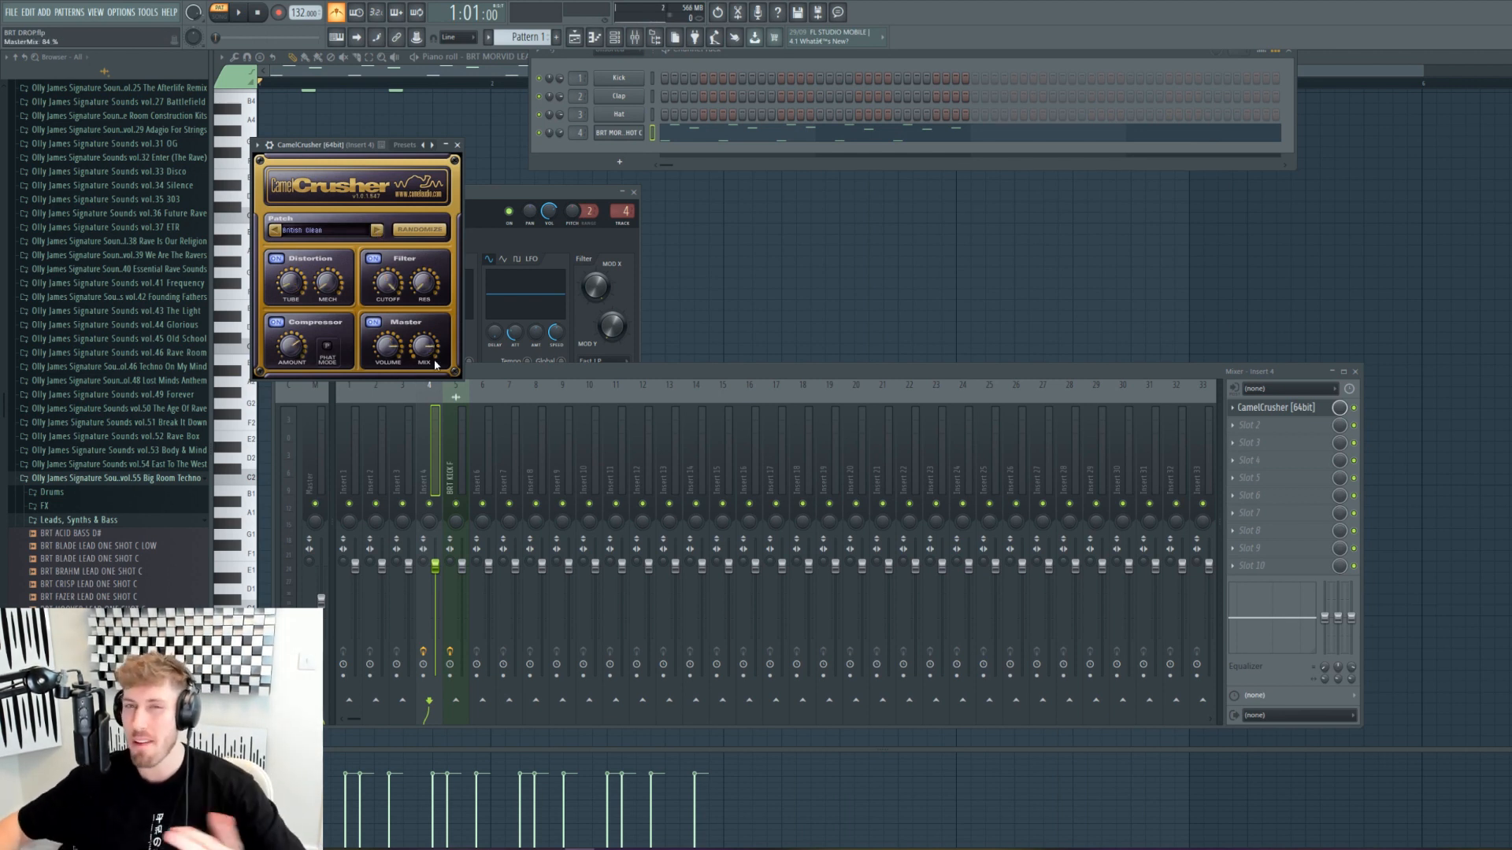
Step: Lower Insert 4's fader slightly and set its stereo separation to 31% merged while listening to the lead
drag(437, 570, 435, 576)
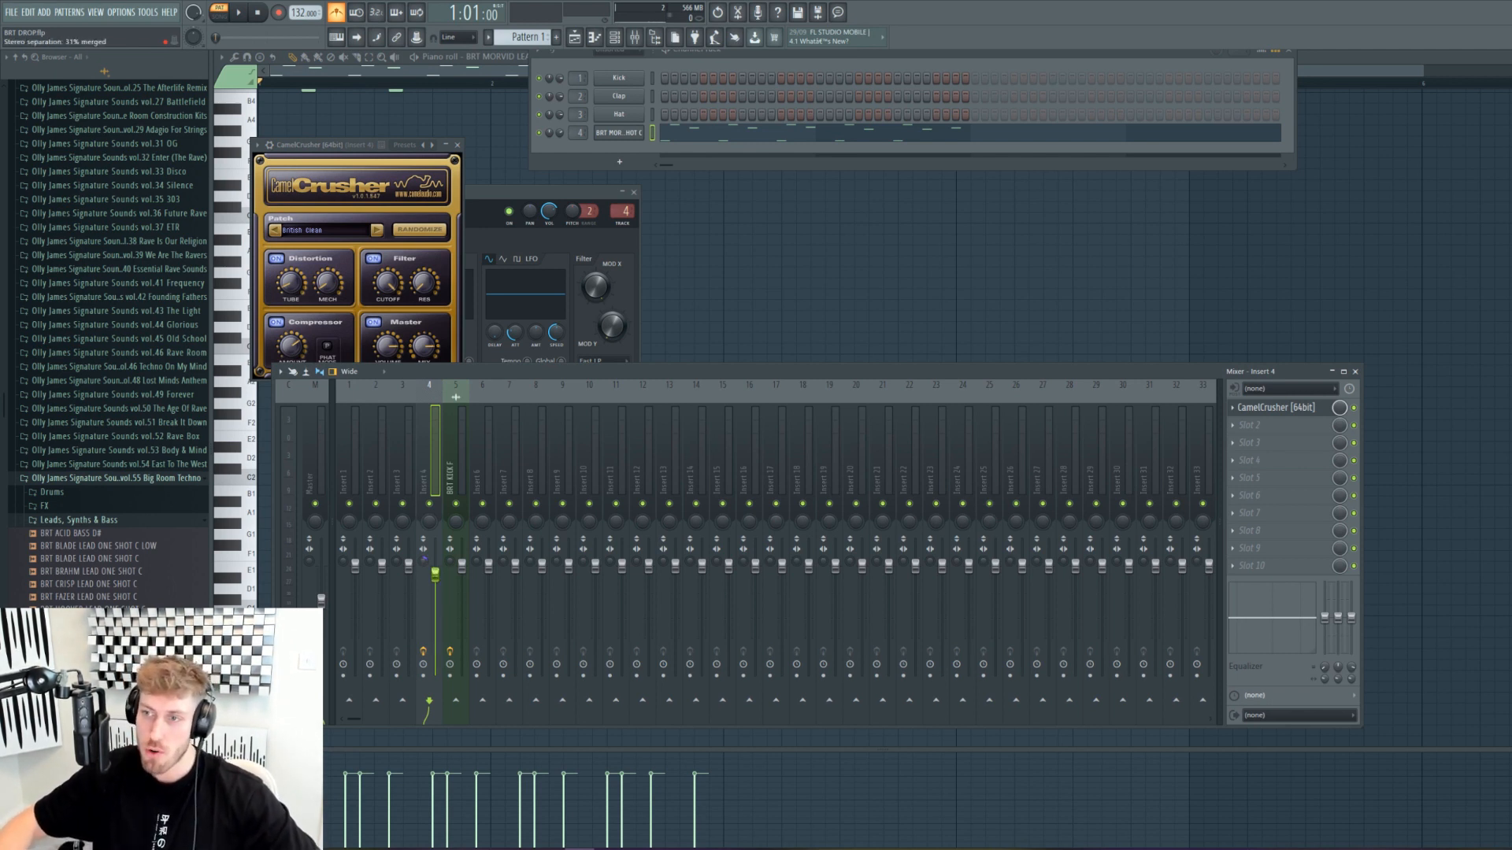
key(space)
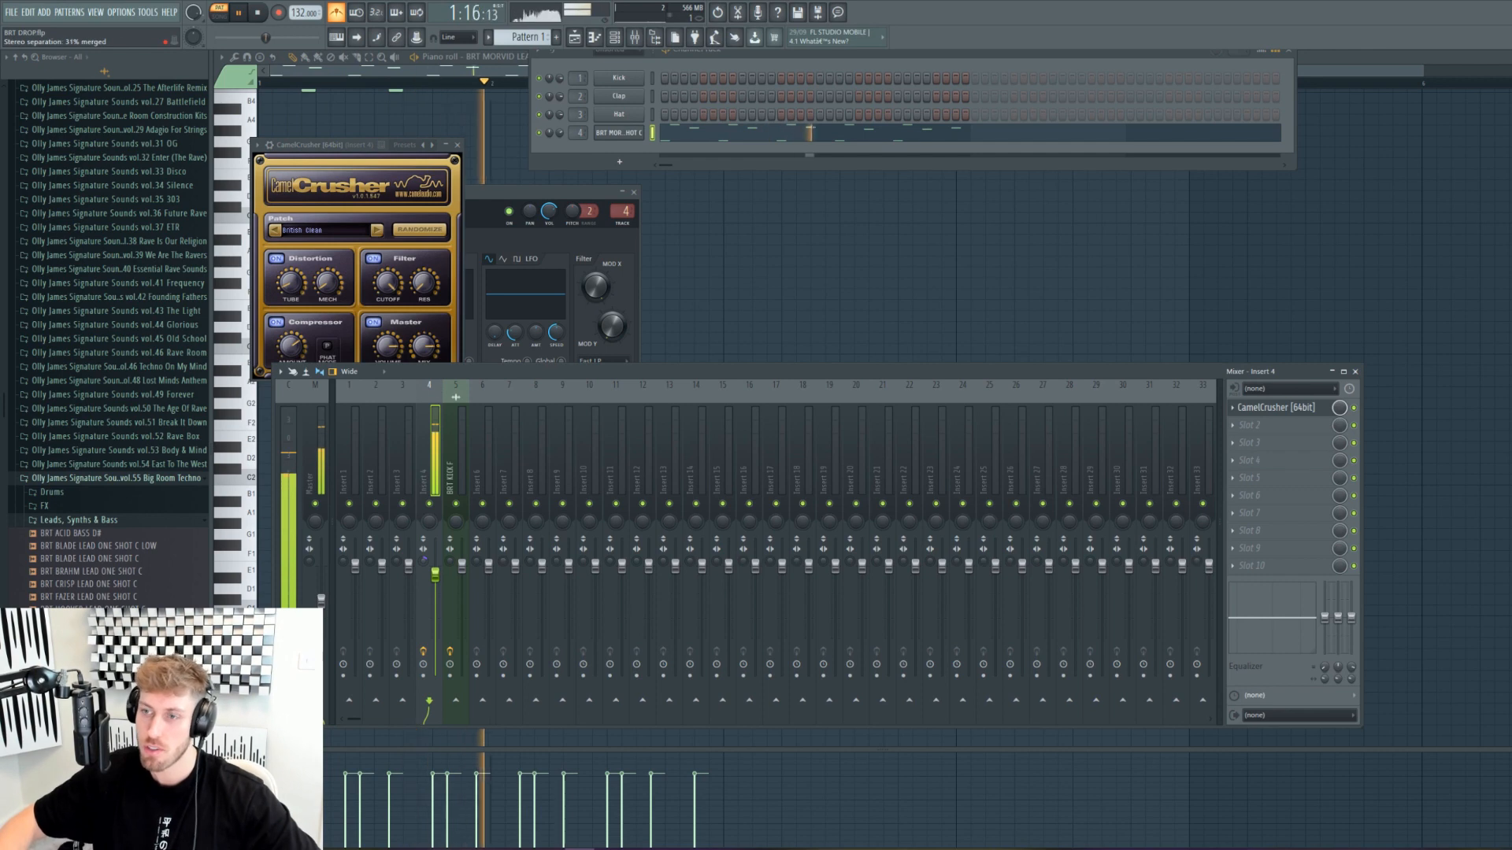
drag(435, 574, 435, 577)
key(space)
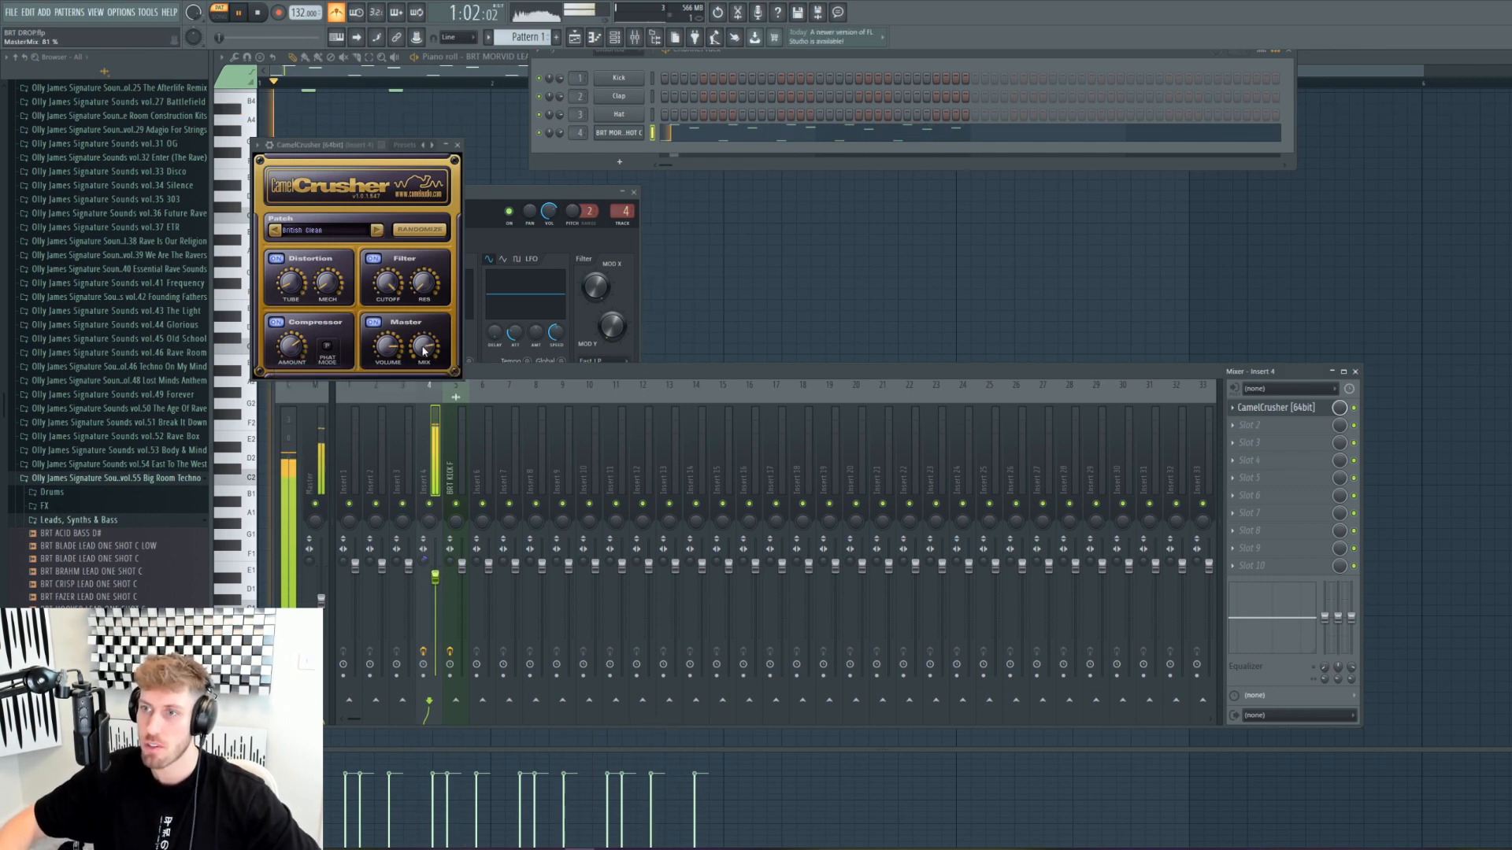
Step: Add Fruity Blood Overdrive to Insert 4's second effect slot and set its pre amp to about 0.29
click(1279, 425)
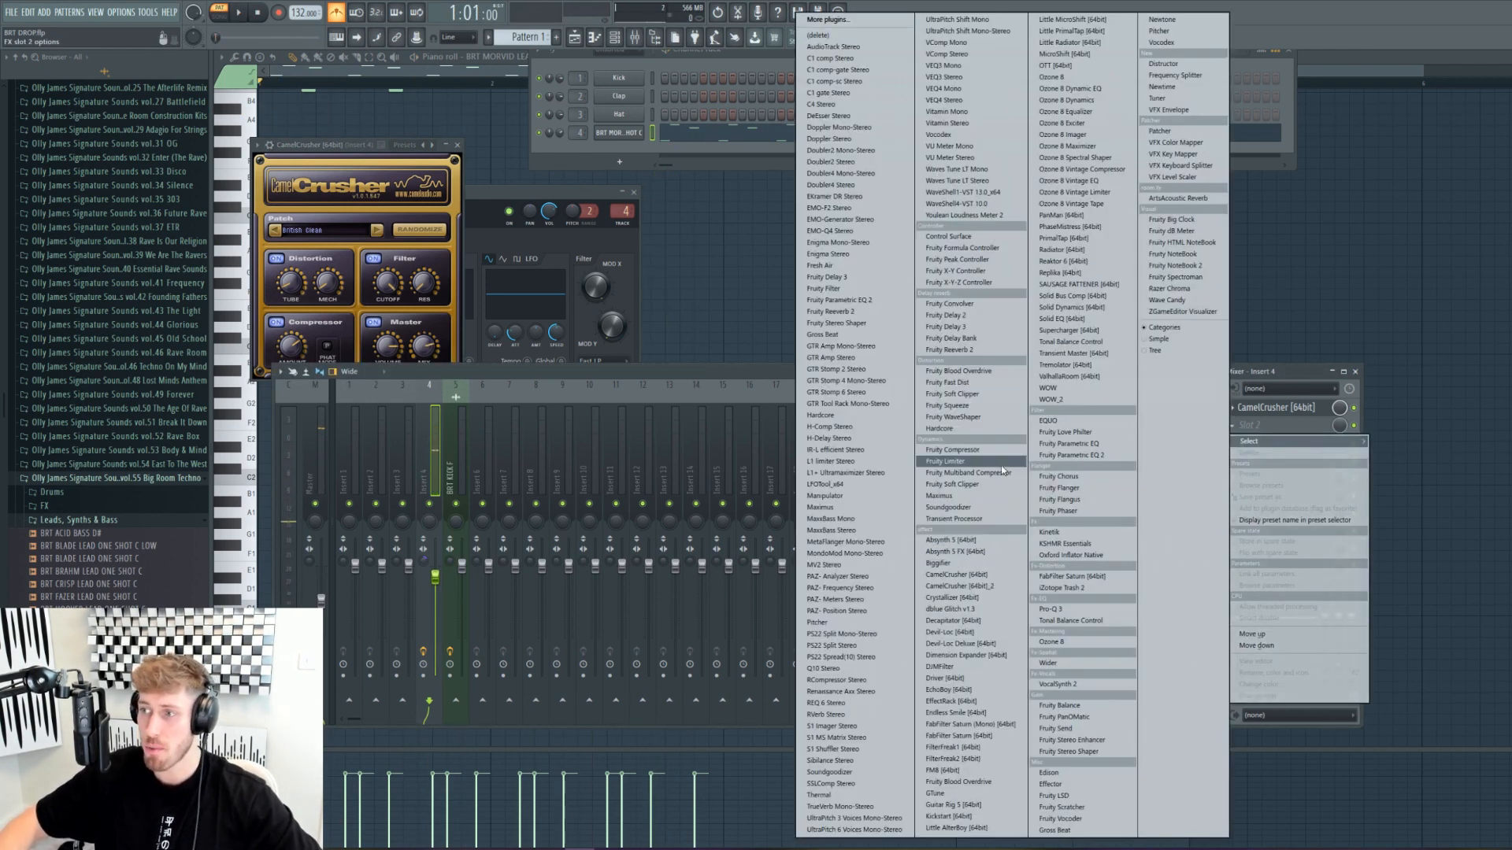
click(990, 377)
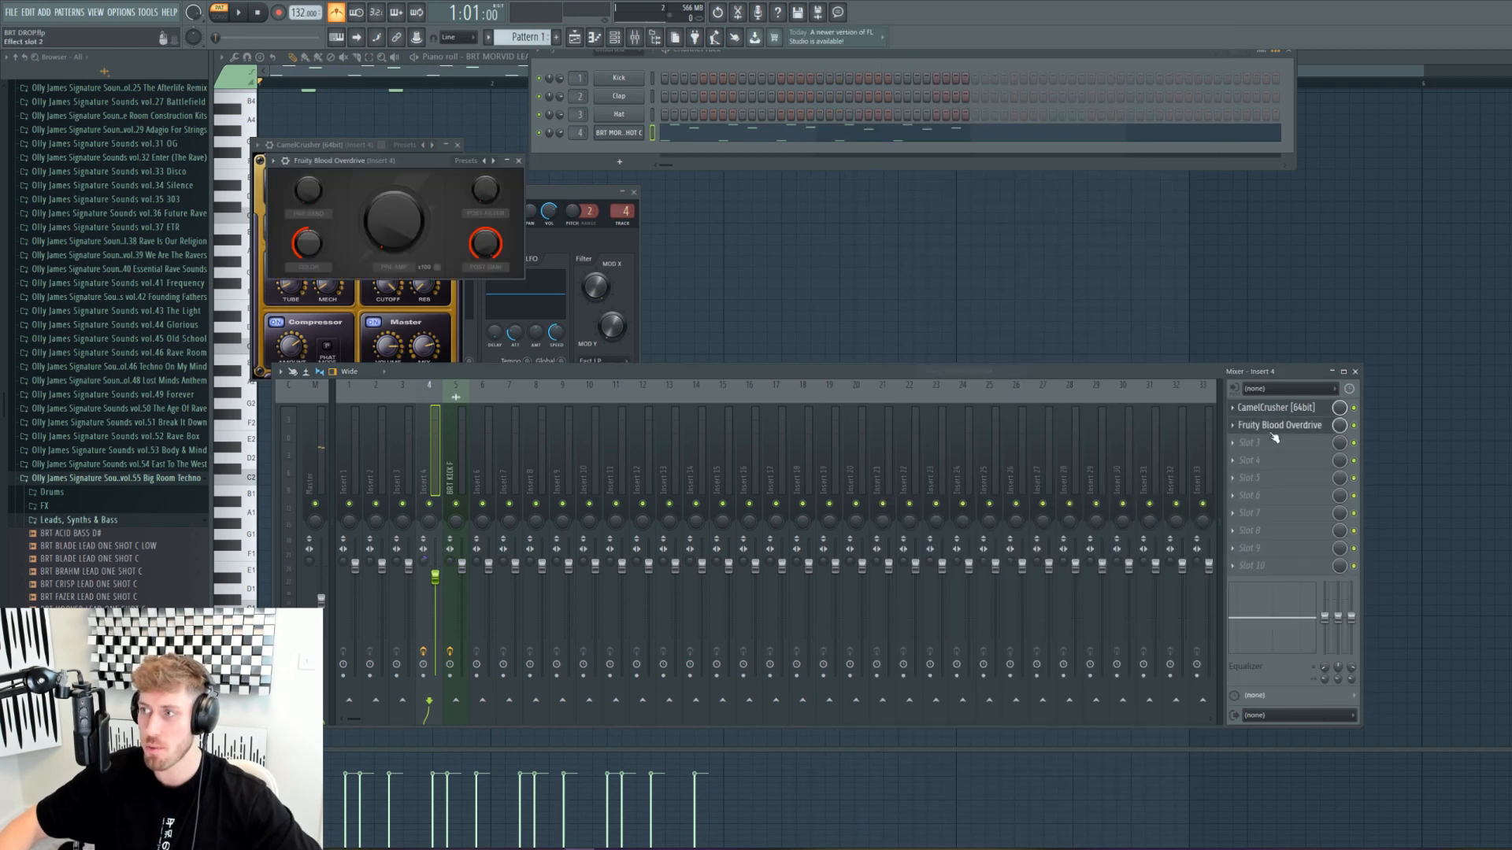
click(1278, 426)
click(1320, 428)
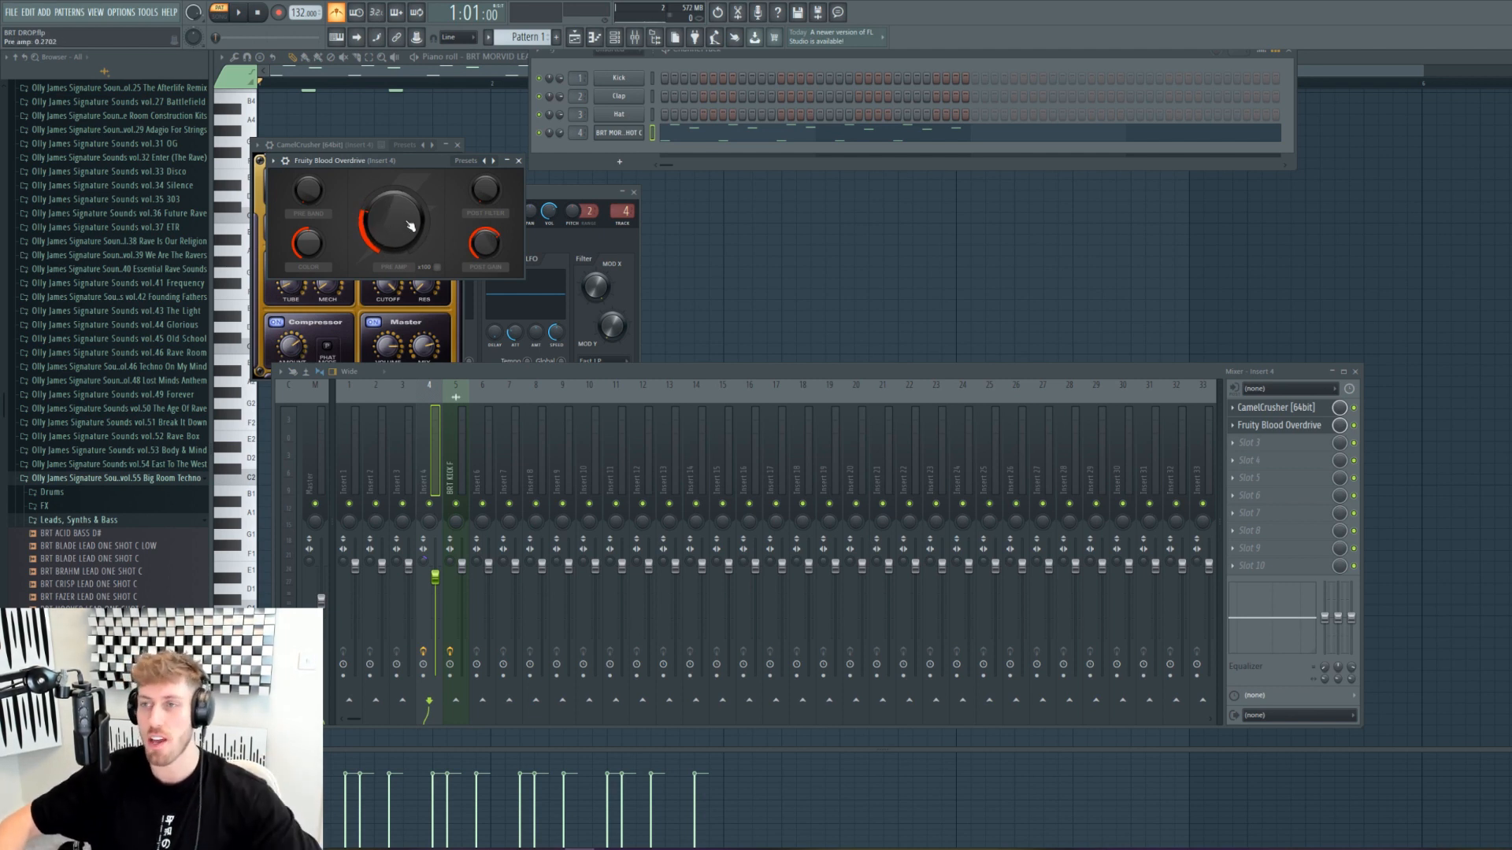
key(space)
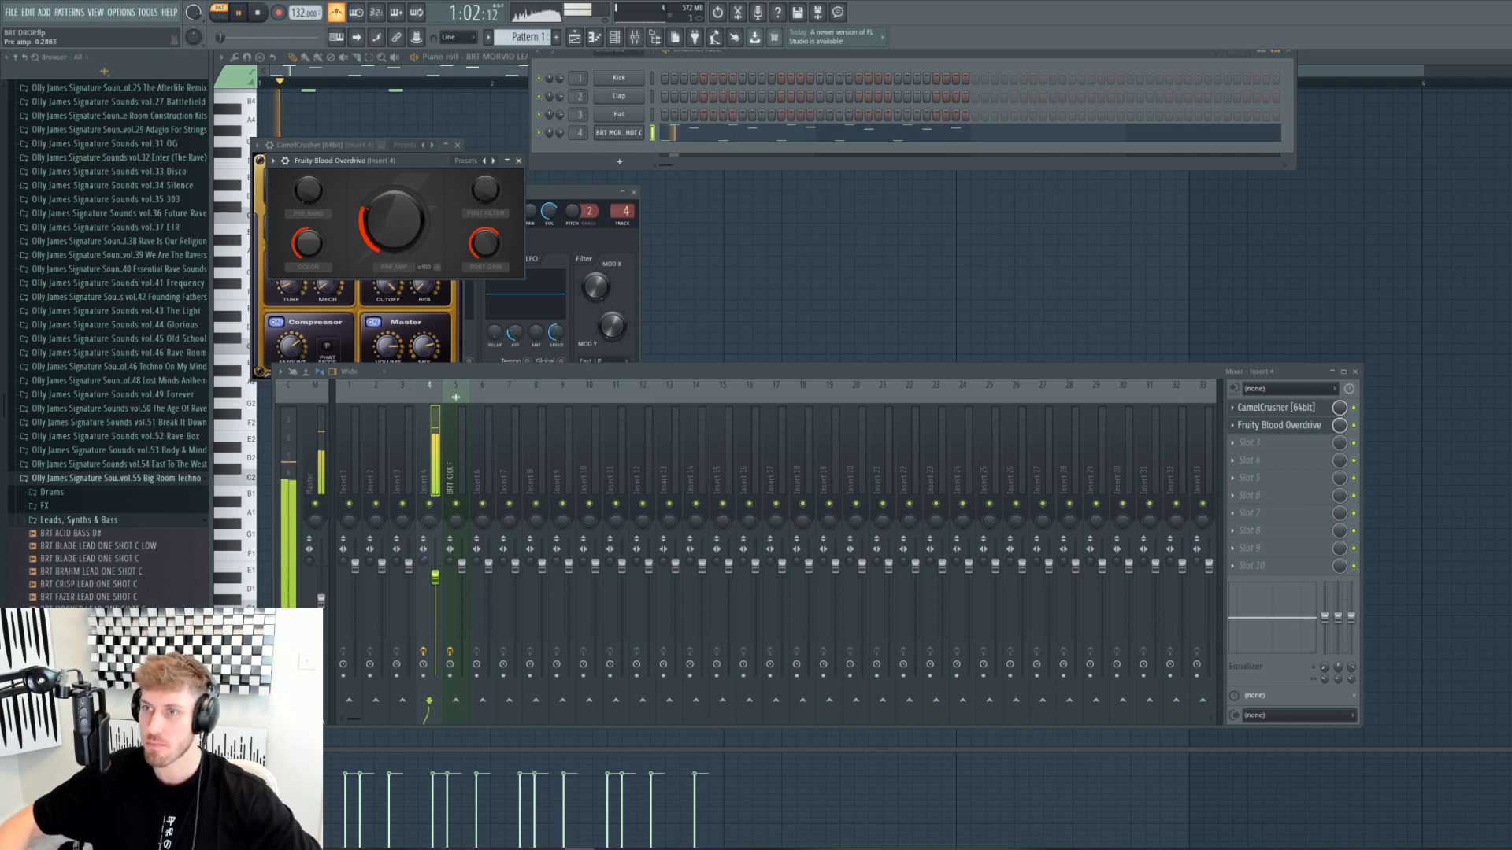
click(1279, 426)
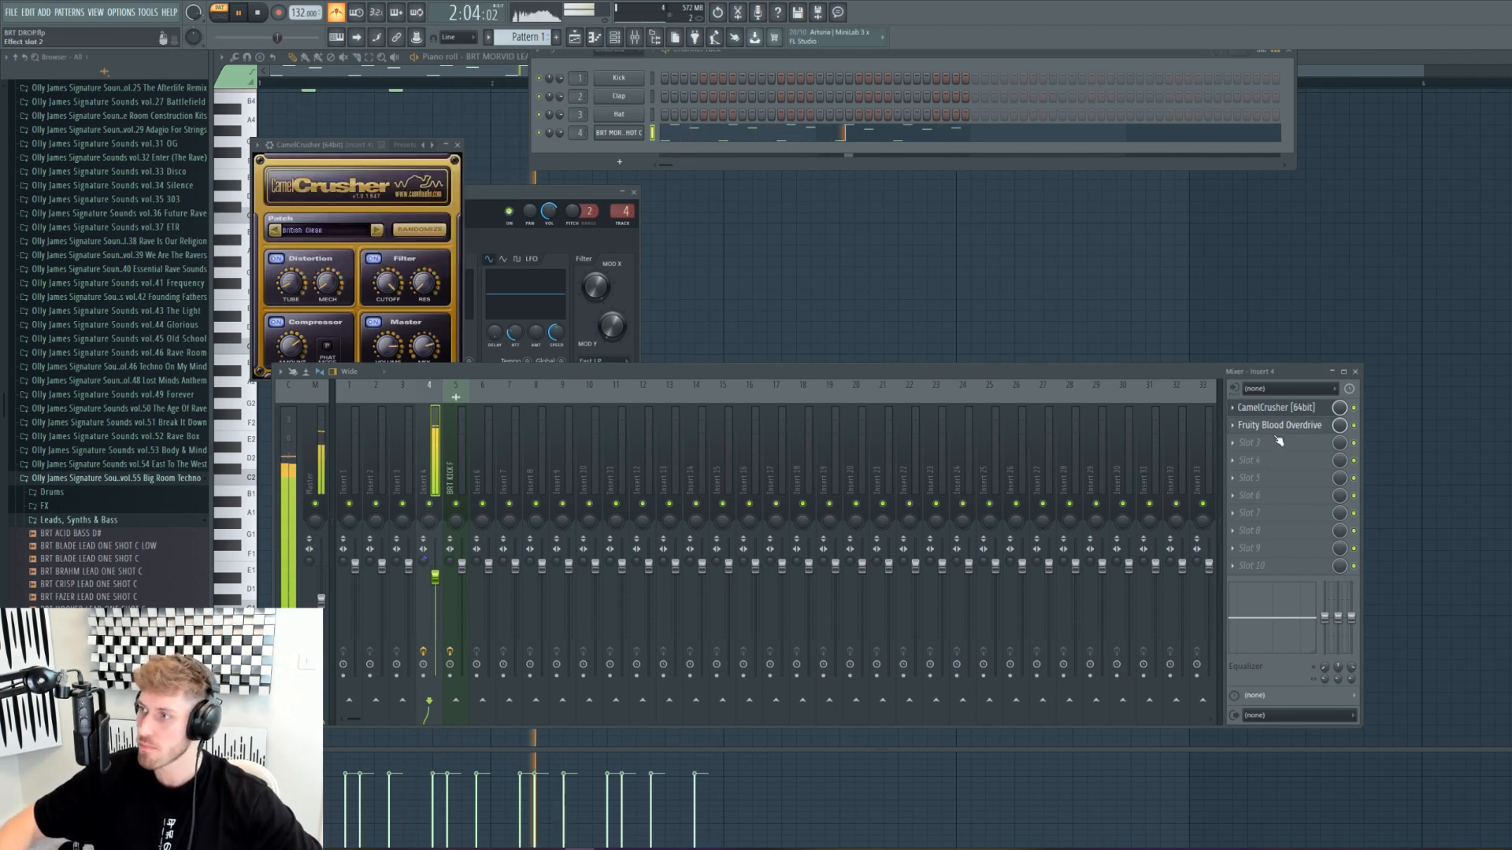
Step: Add Pro-Q 3 to Insert 4's third effect slot and shape its first band into a 96 dB/oct low cut
click(1252, 442)
click(1071, 608)
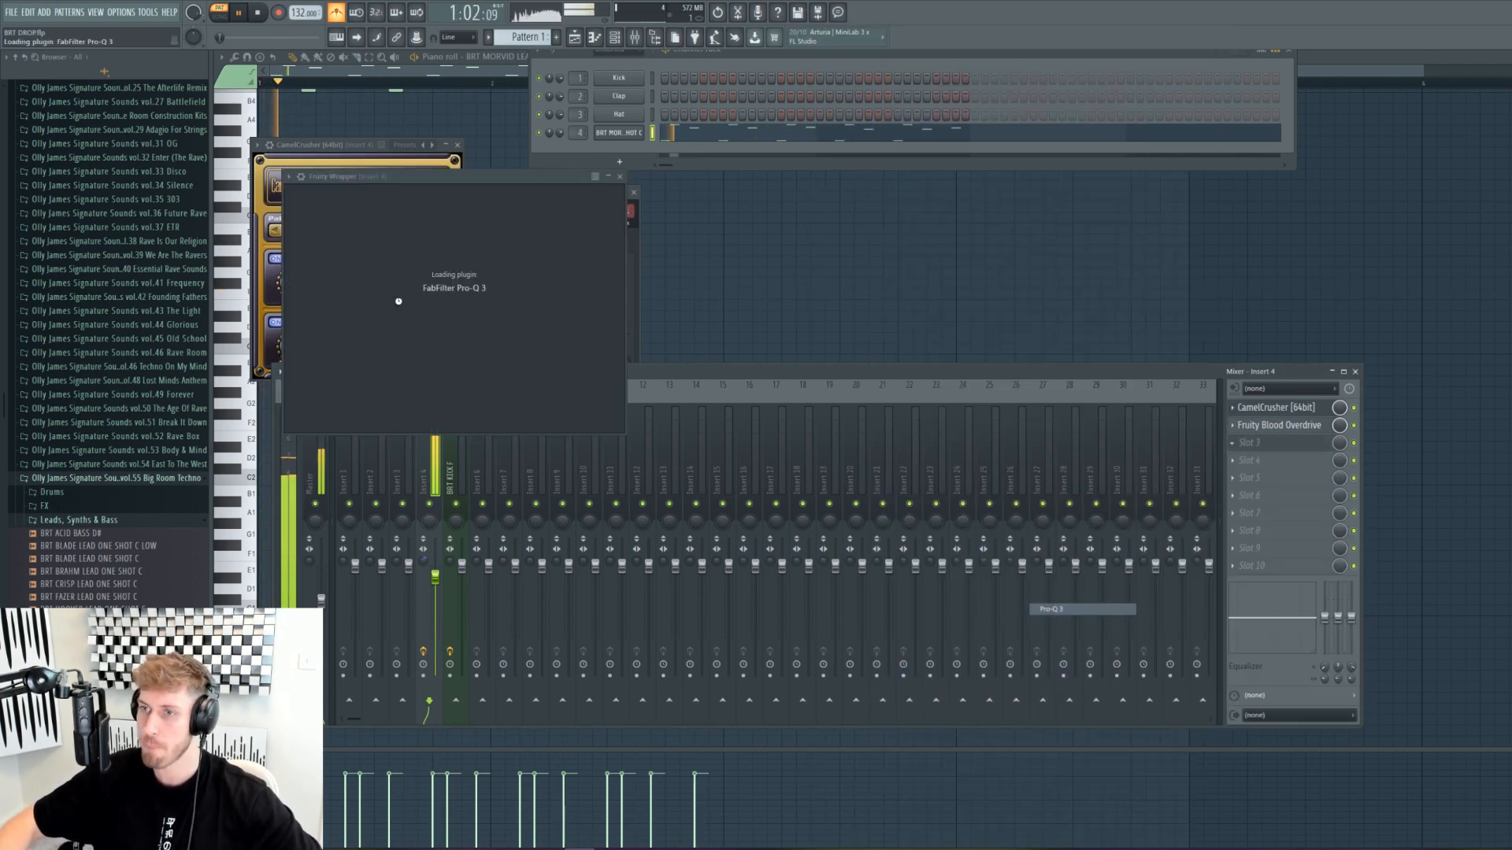
drag(346, 629, 336, 624)
click(326, 505)
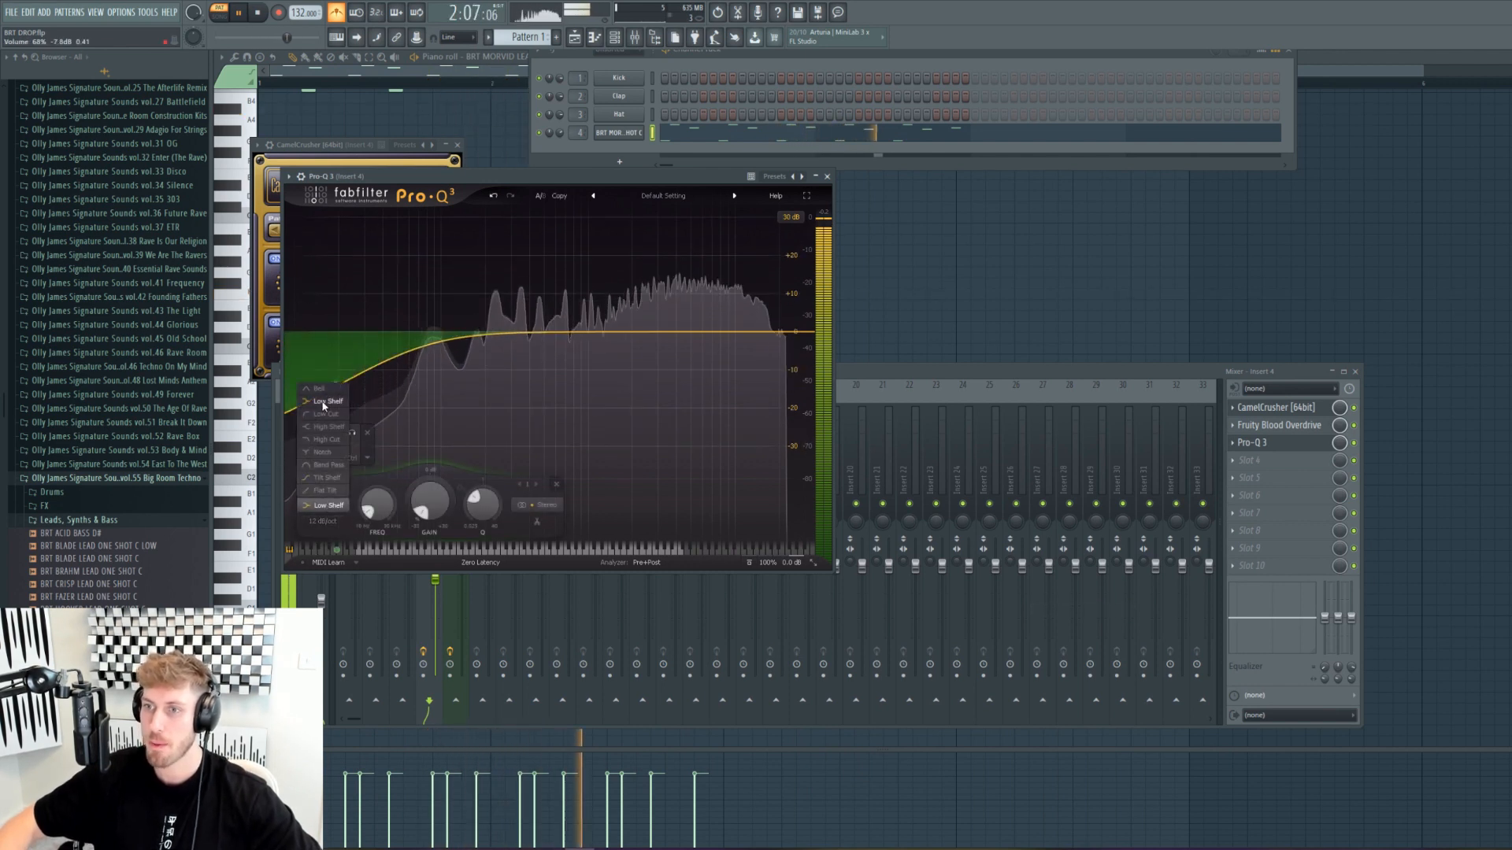
click(329, 407)
scroll(335, 373, up, 7)
drag(336, 370, 434, 338)
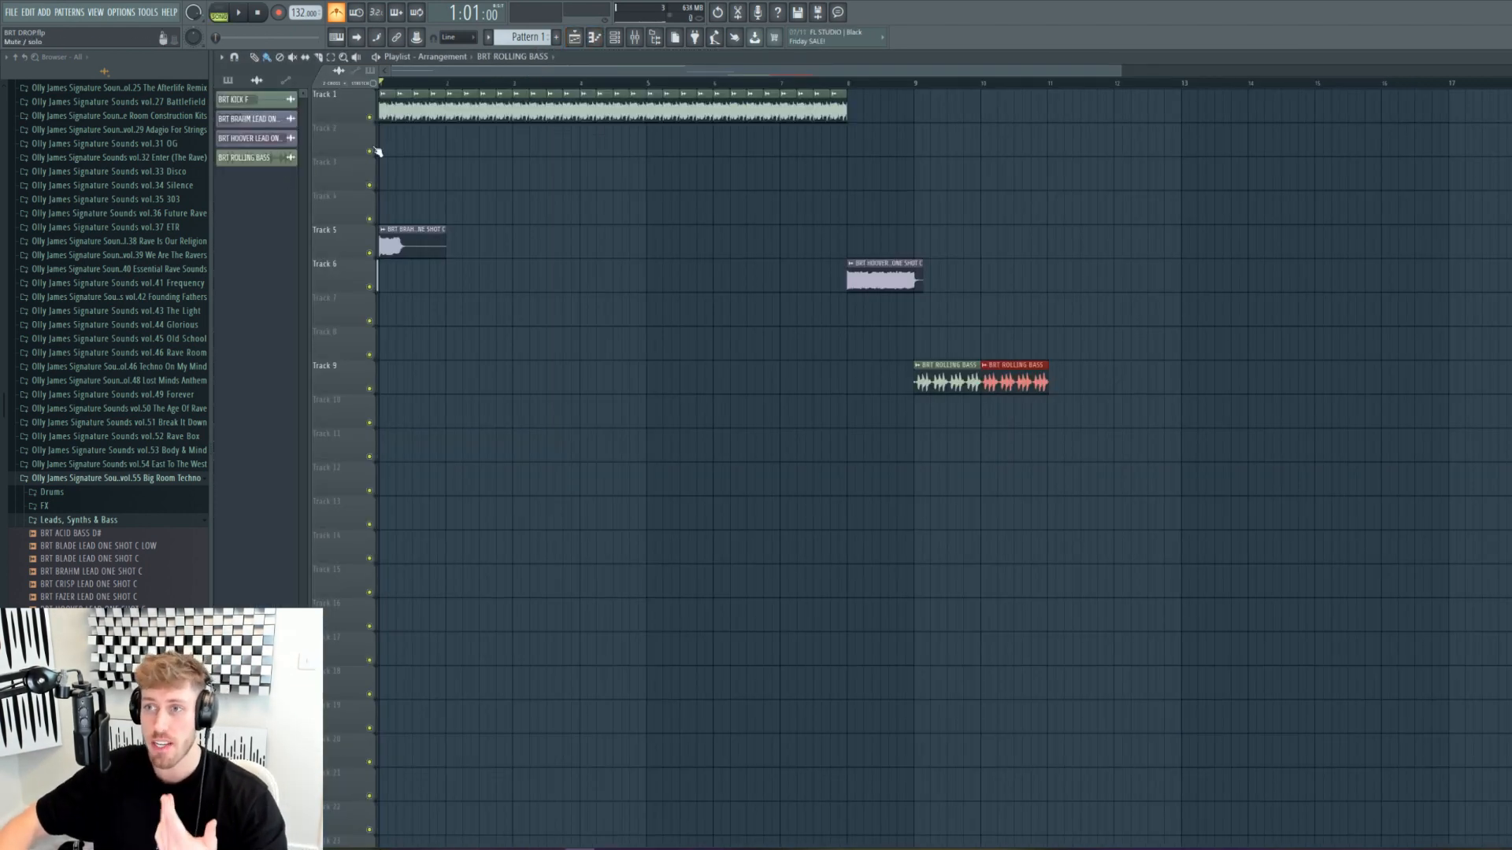
Step: Place Pattern 1 at the start of Track 2 in the playlist and play its two bars as a loop with the kick
click(389, 150)
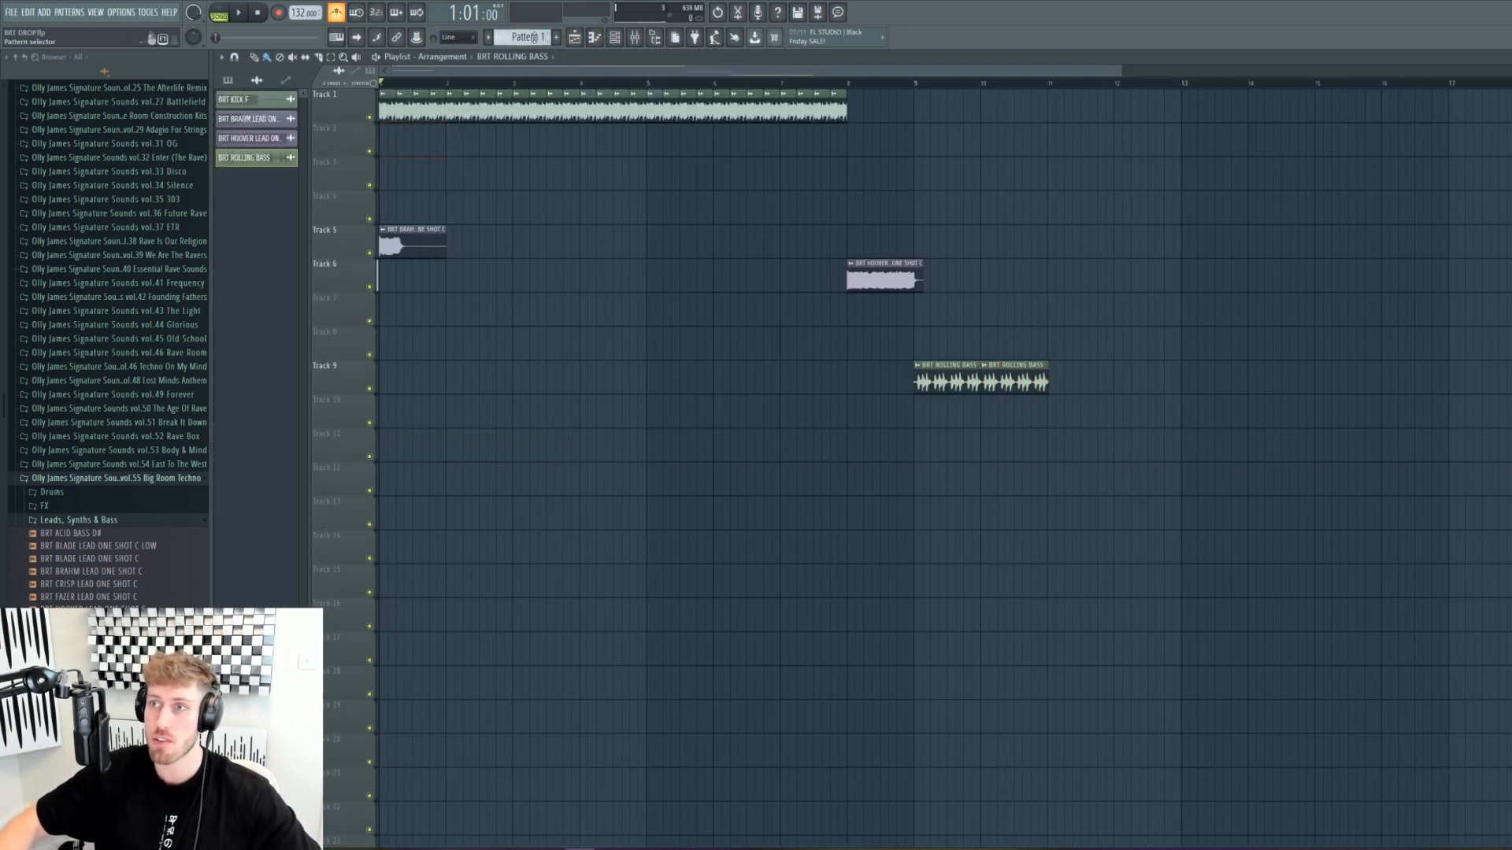
click(534, 37)
click(383, 152)
right_click(371, 152)
click(370, 117)
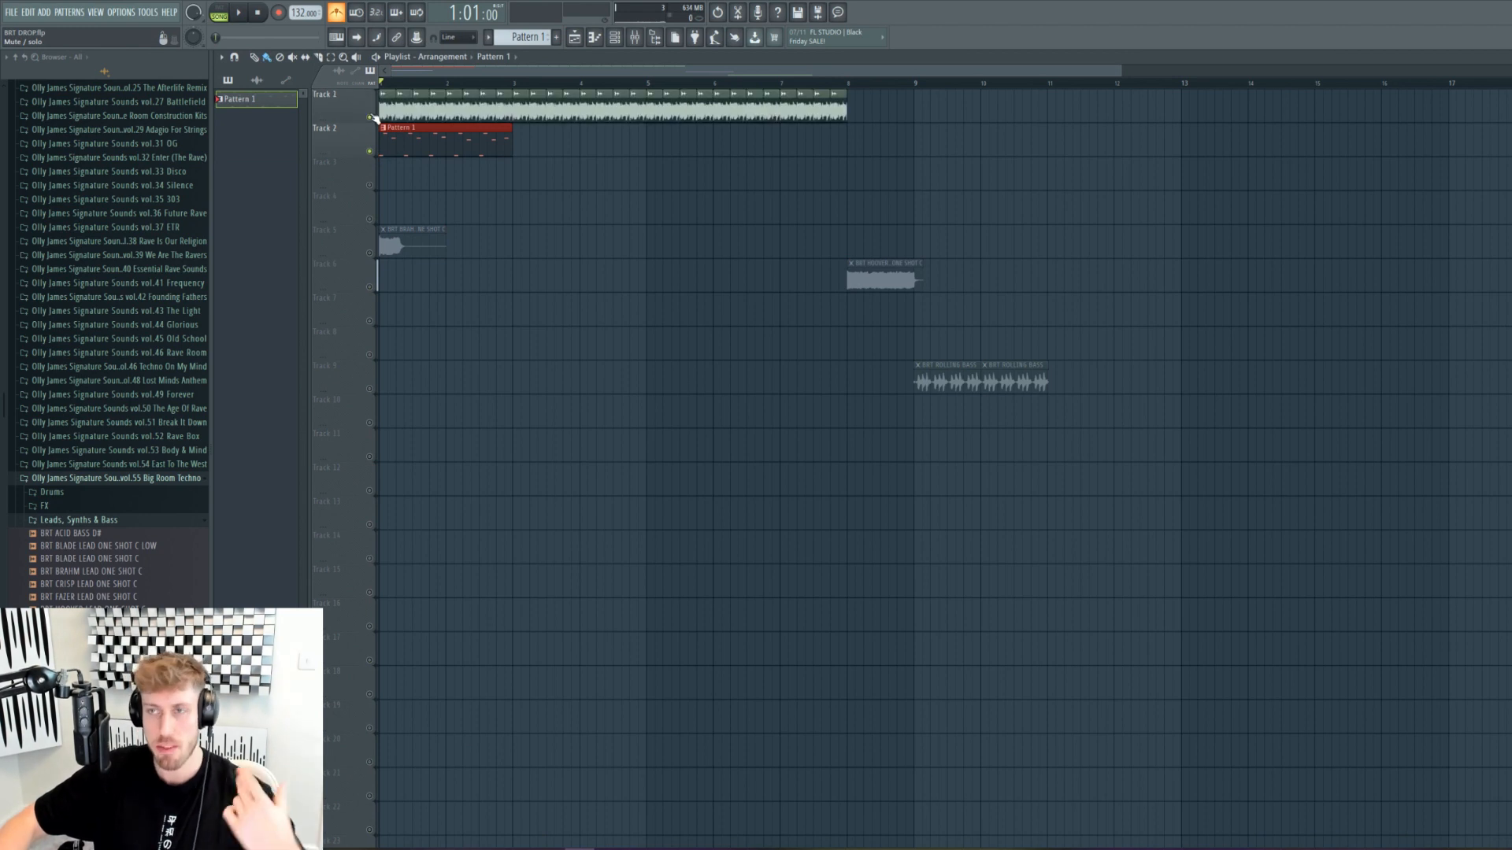
drag(517, 84, 380, 83)
key(space)
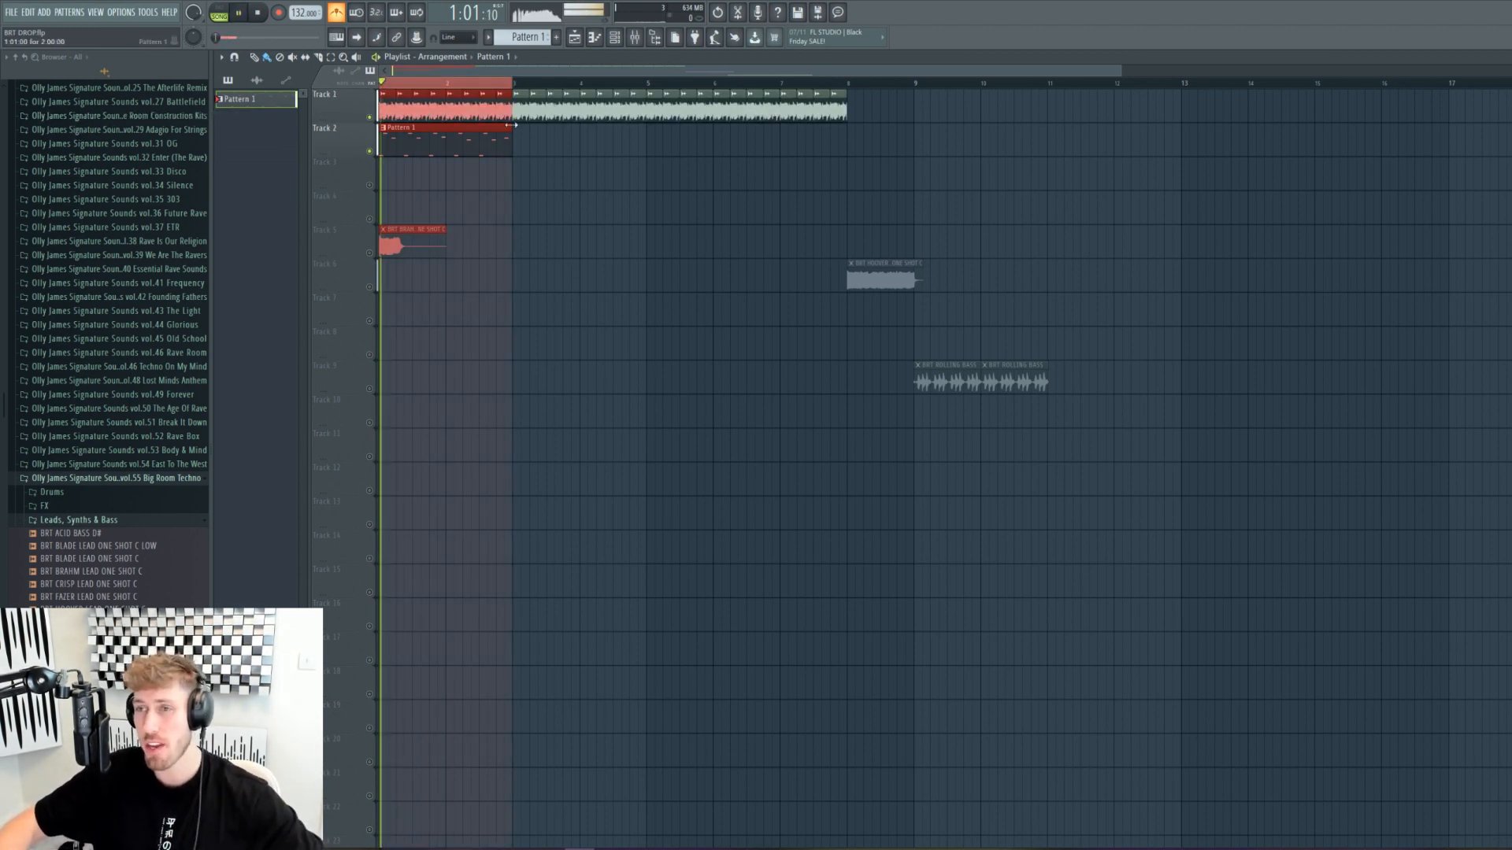
Step: Reopen Insert 4's Pro-Q 3 and set the low cut to about 70 Hz while the loop plays
key(F9)
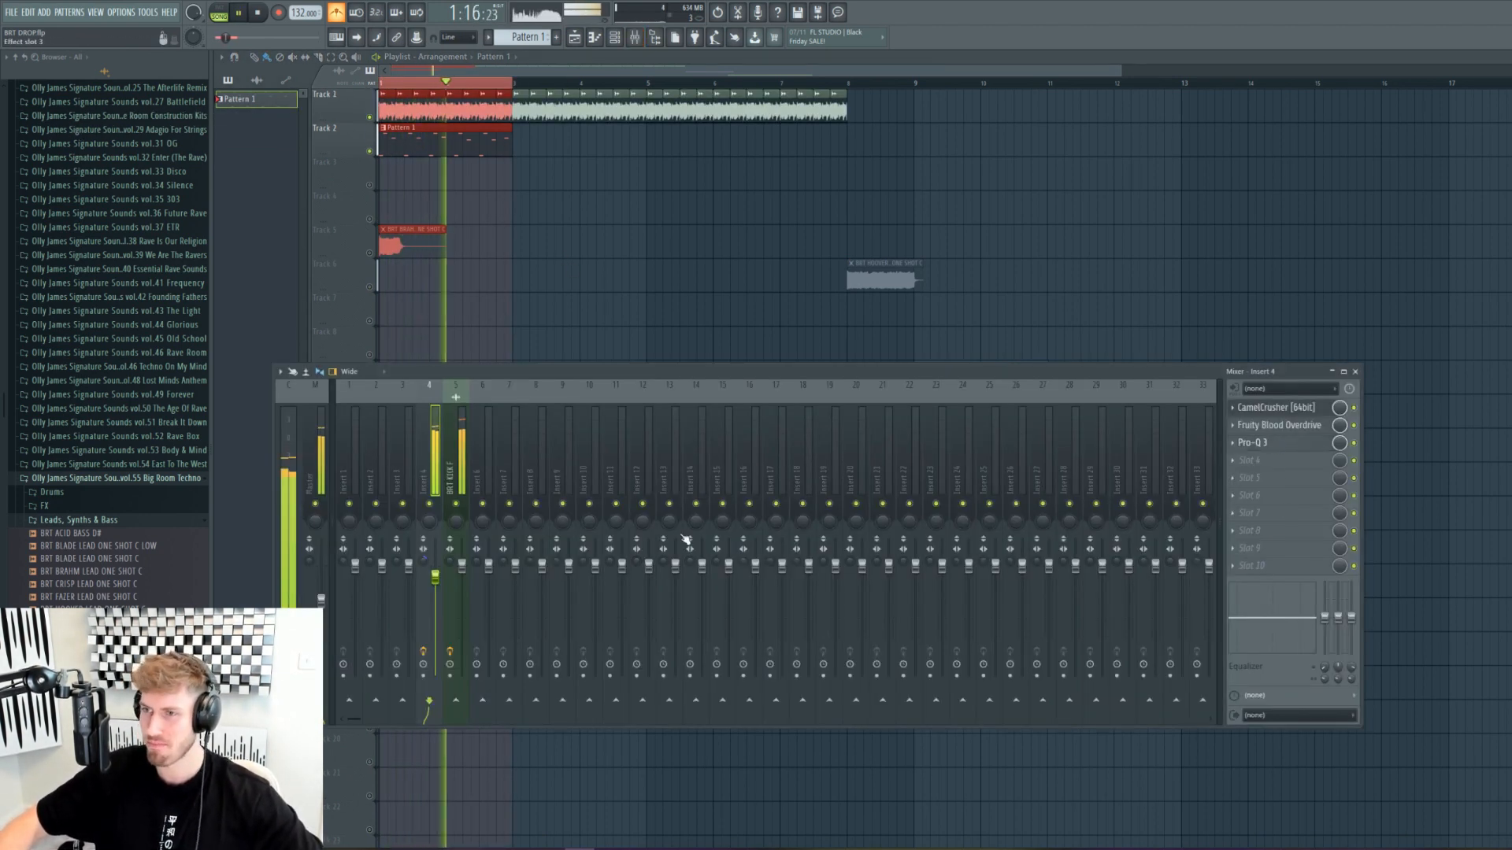
click(1252, 443)
drag(422, 348, 417, 343)
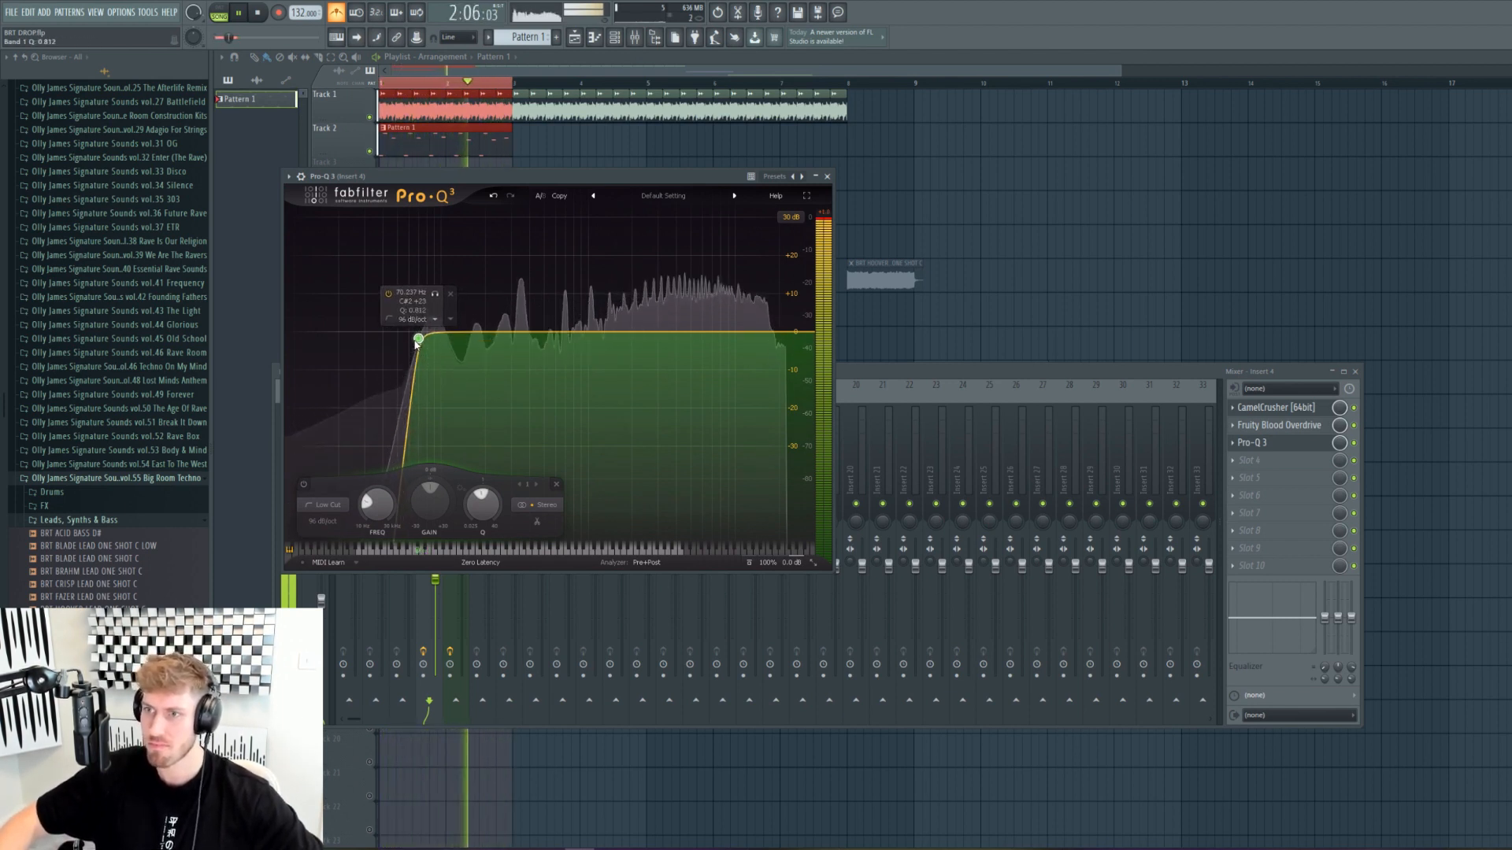
key(space)
Step: Add bell boosts of about 2.9 dB at 350 Hz and 2.2 dB at 1.4 kHz, plus a high-frequency band
mouse_move(522, 342)
mouse_down()
mouse_move(510, 329)
mouse_move(522, 326)
mouse_up()
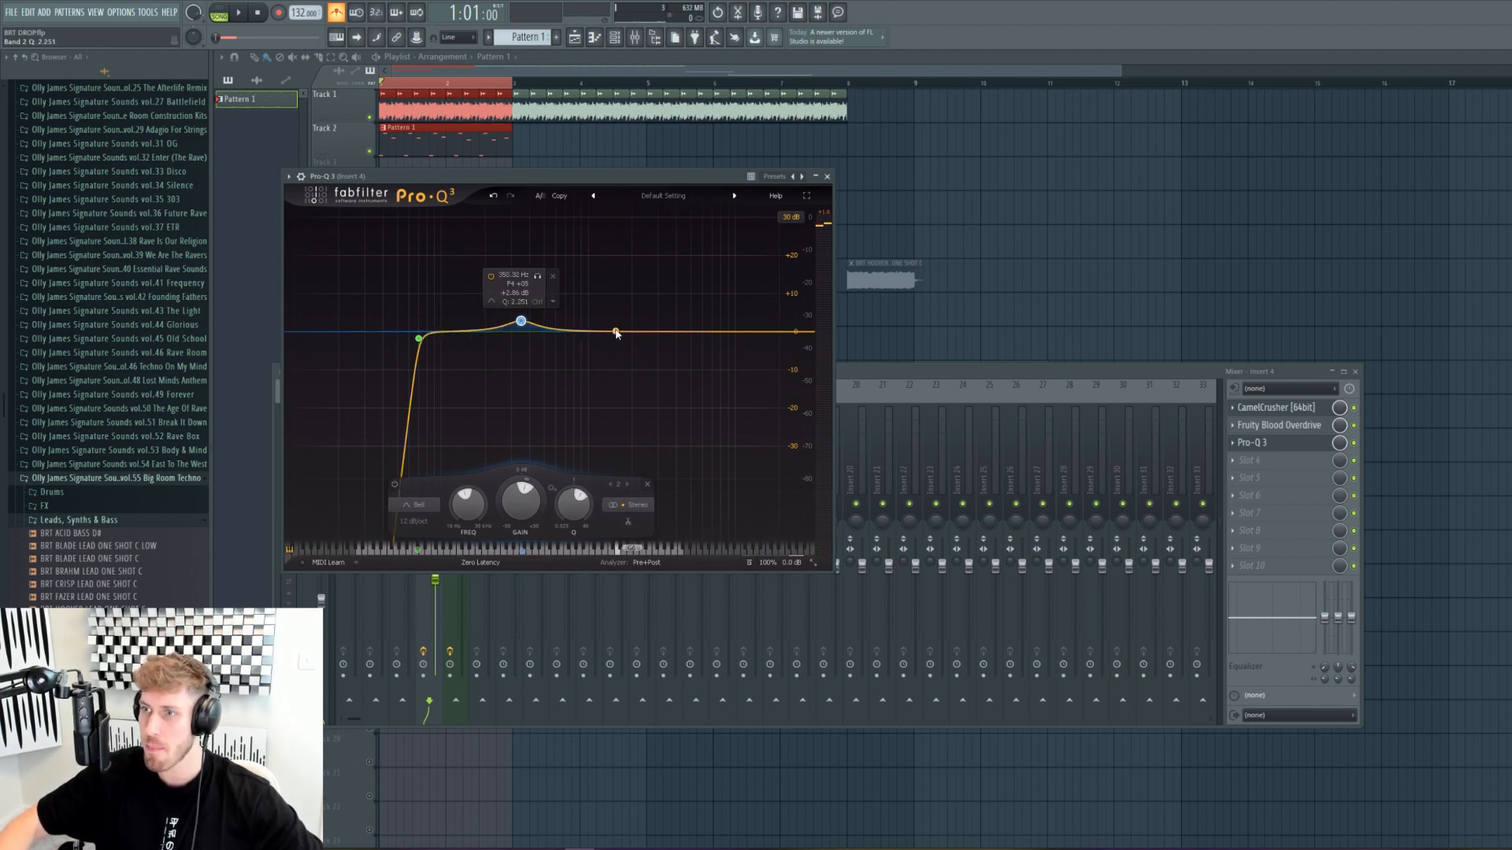
mouse_move(616, 333)
mouse_down()
mouse_move(599, 325)
mouse_move(615, 326)
mouse_up()
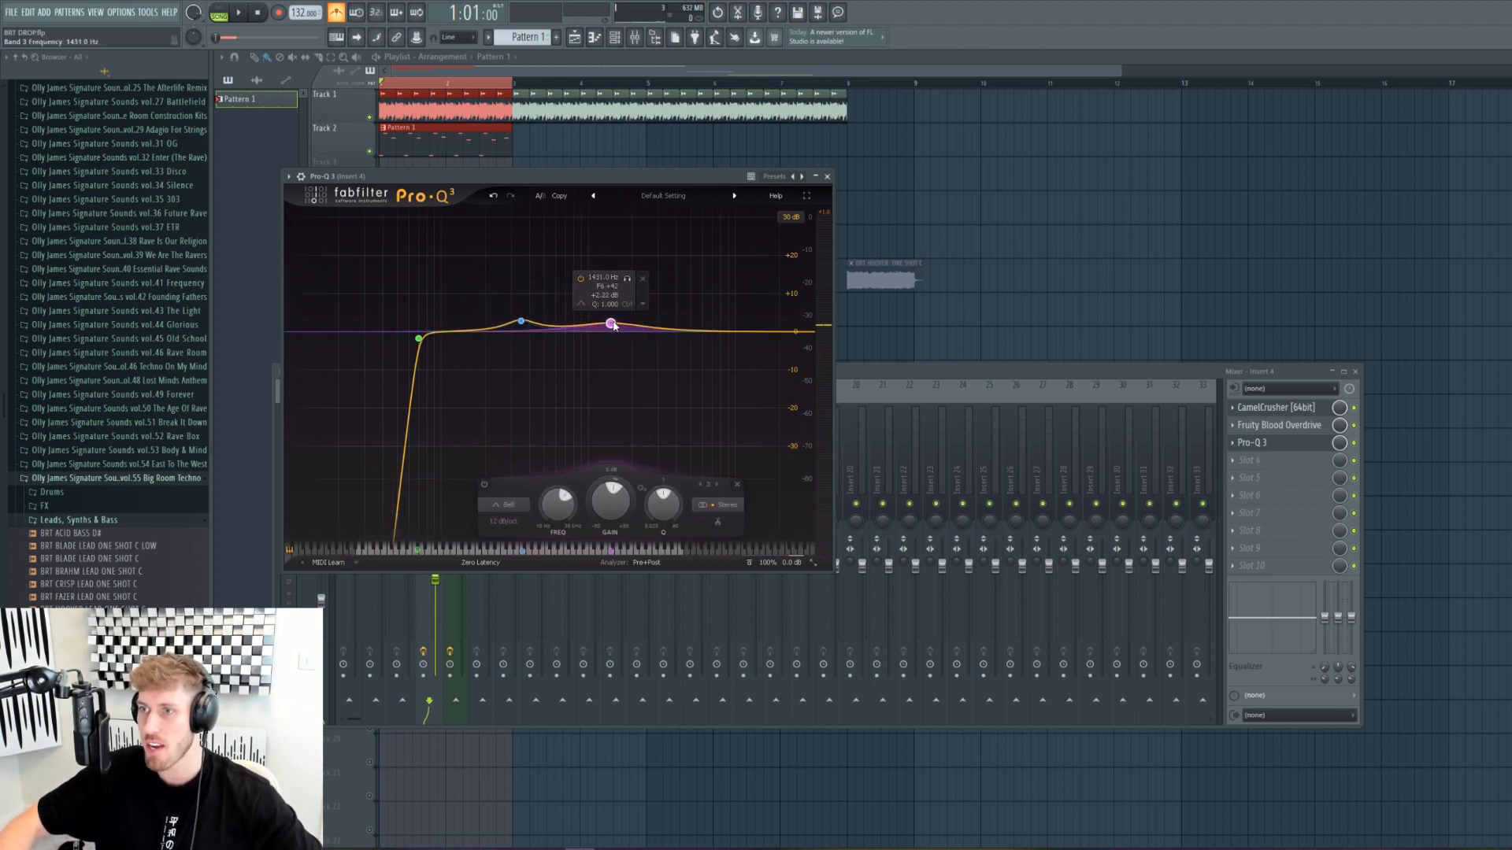
click(233, 12)
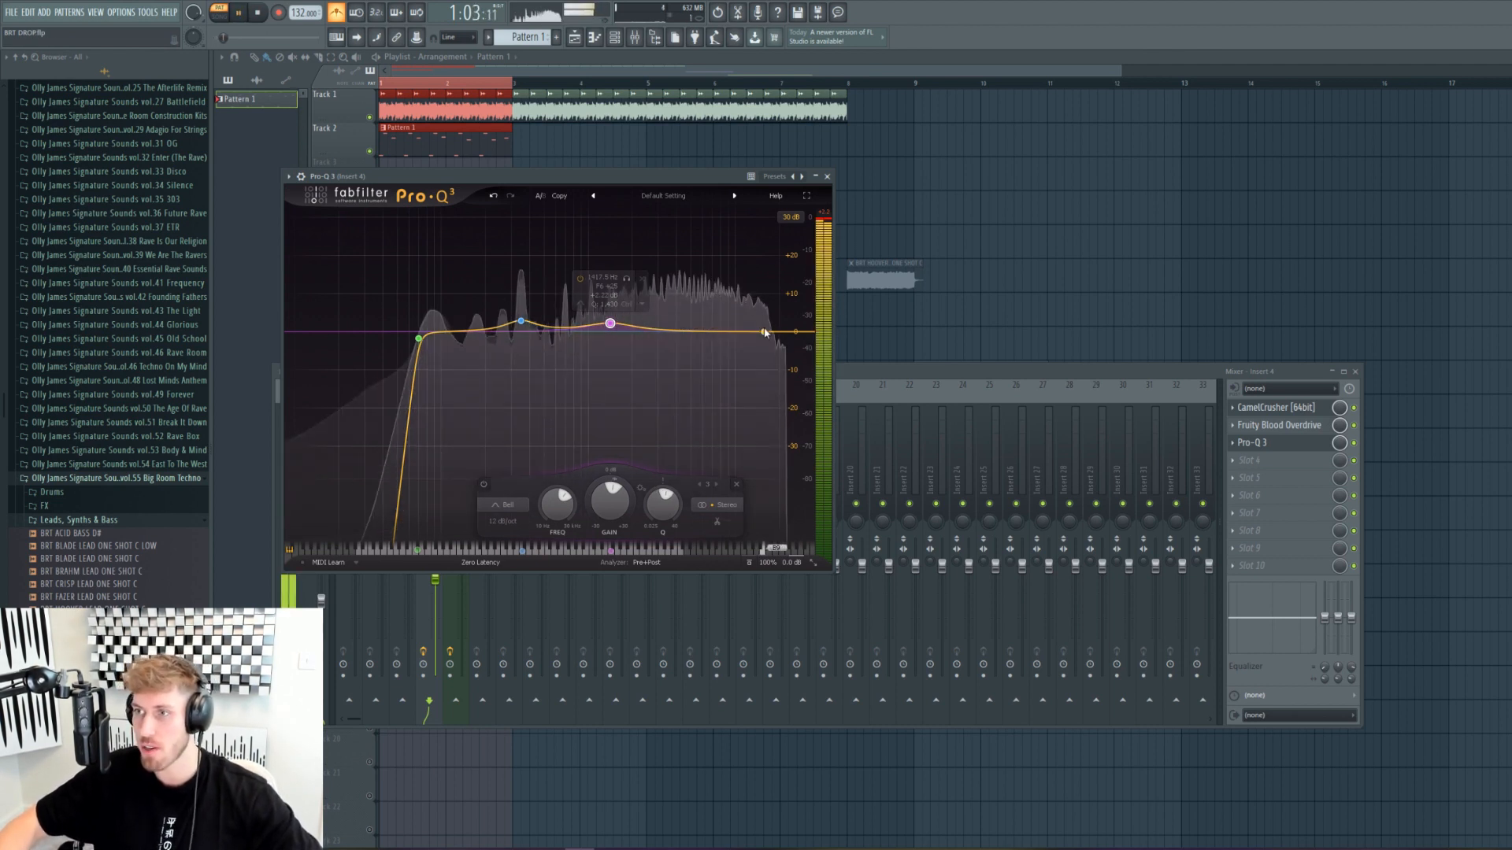
drag(753, 330, 697, 330)
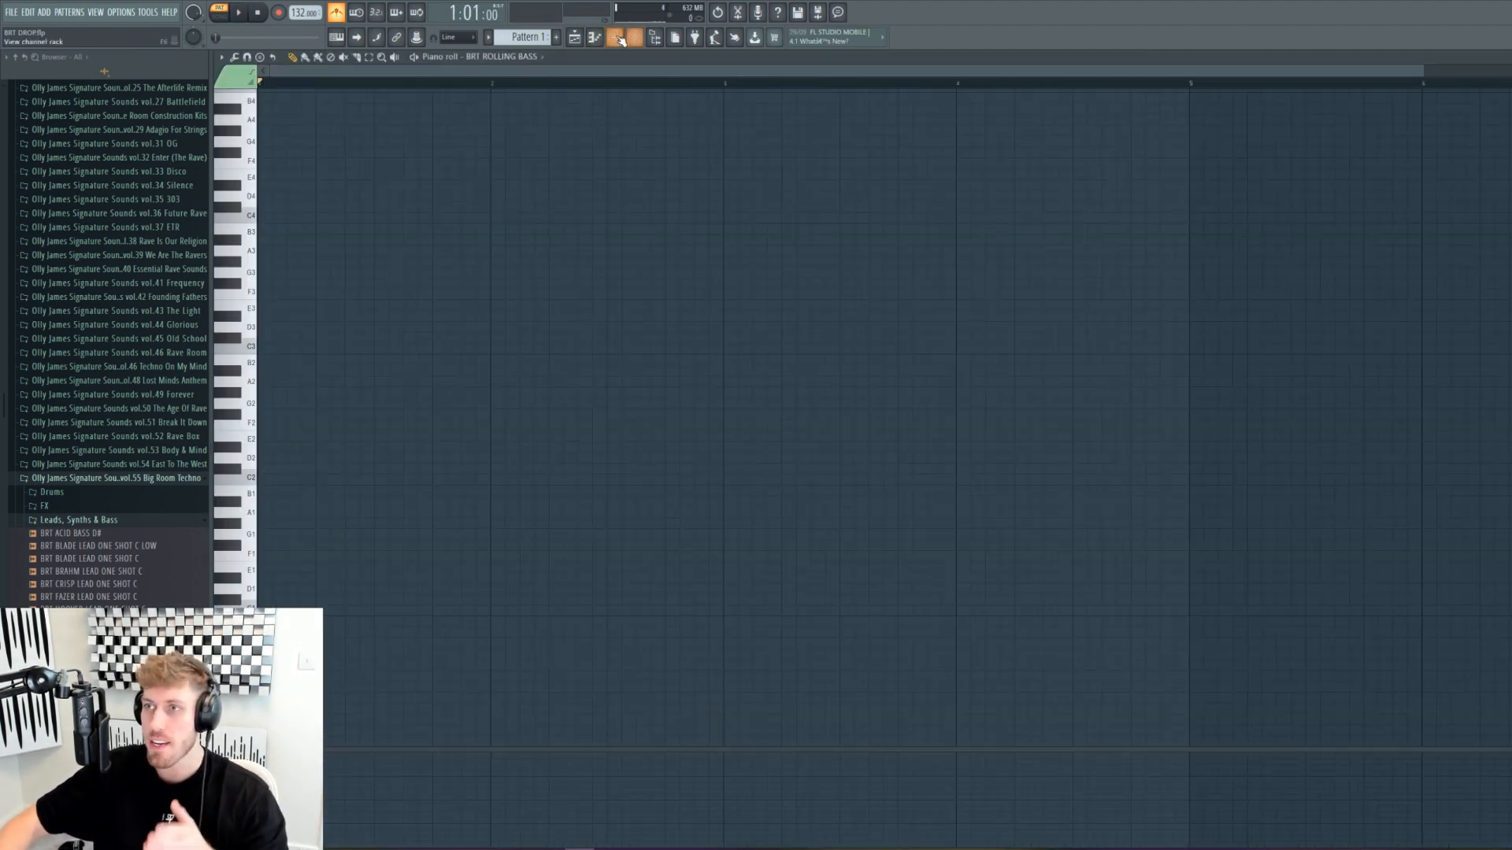
Step: Show the unsorted channels, open the MORVID lead's piano roll and lower the velocity of its F3 notes
click(620, 39)
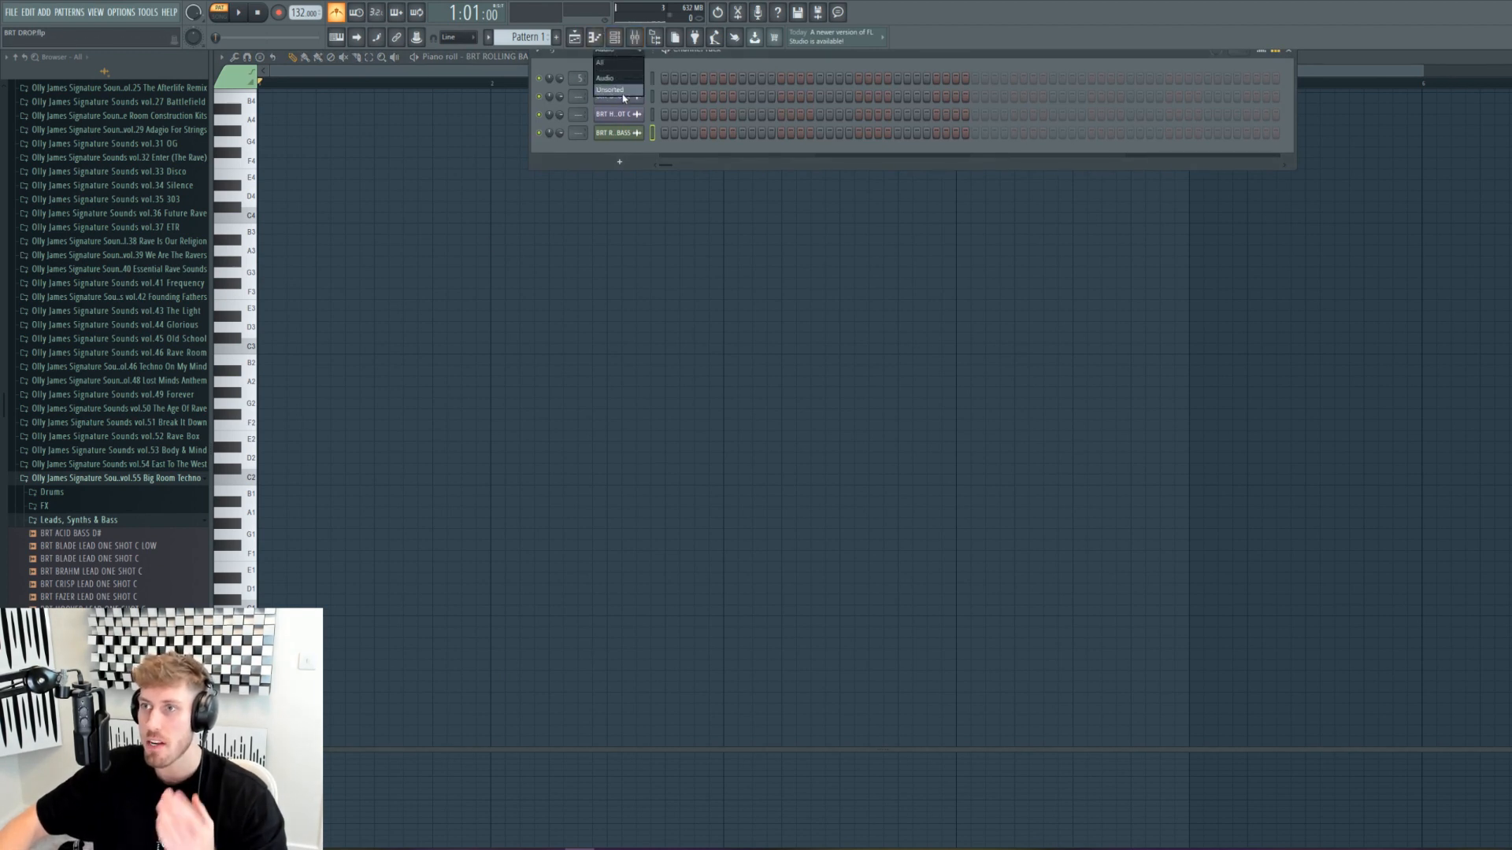
click(623, 92)
right_click(630, 132)
click(670, 132)
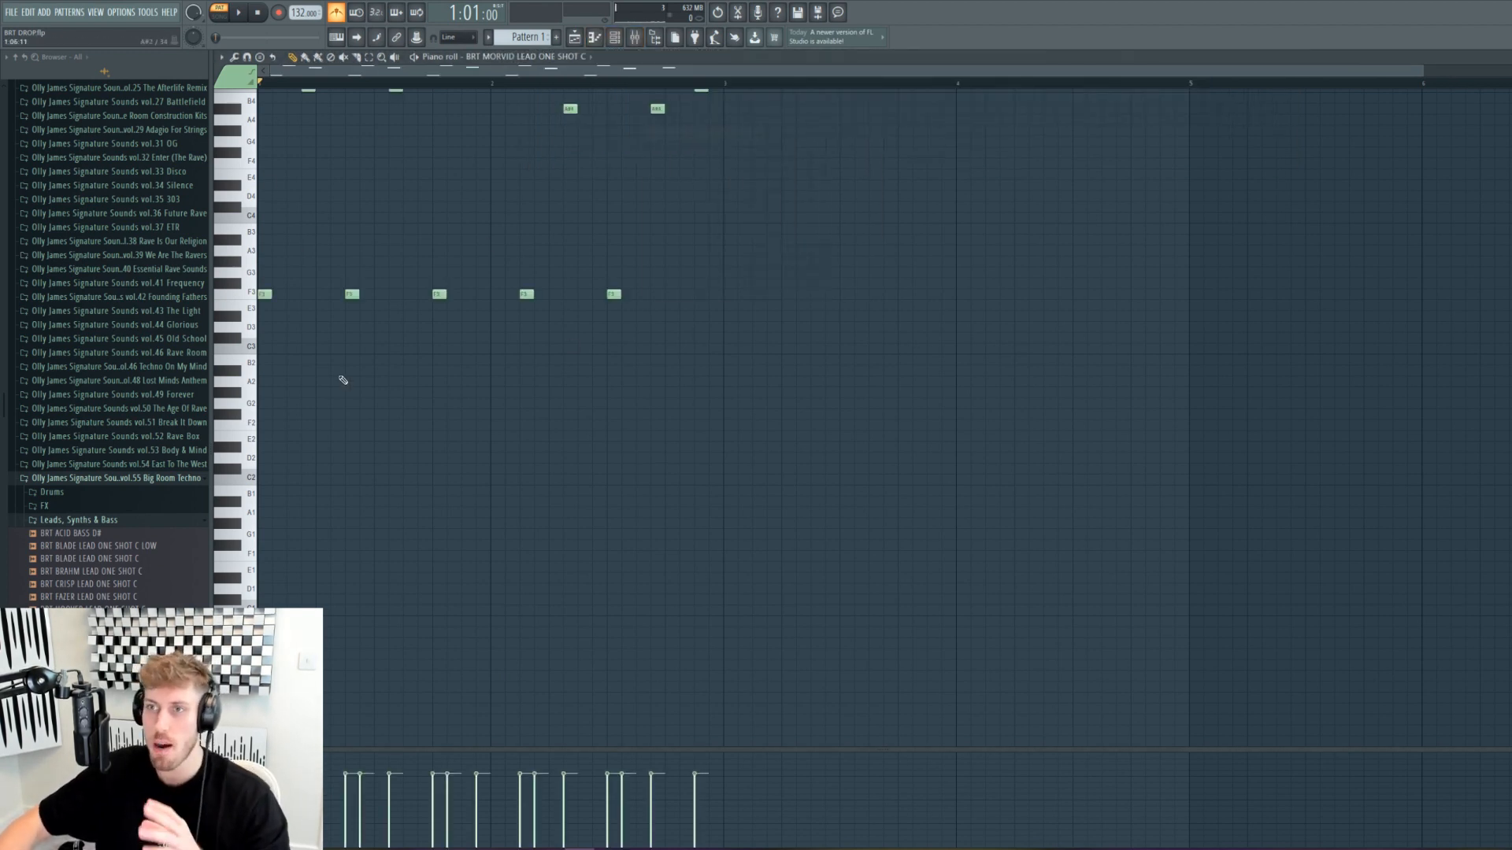
scroll(343, 380, up, 3)
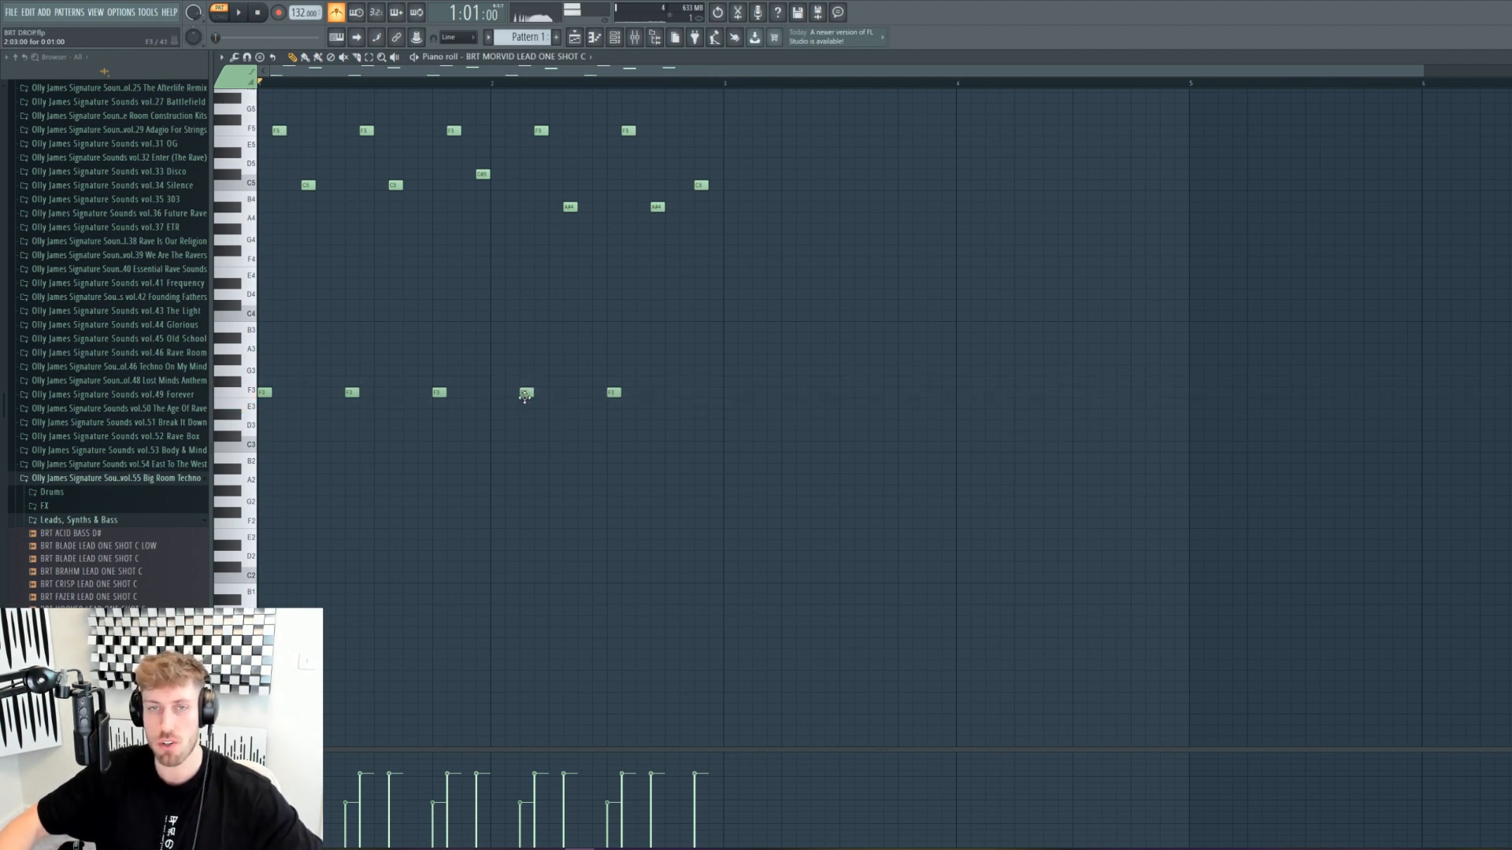
key(space)
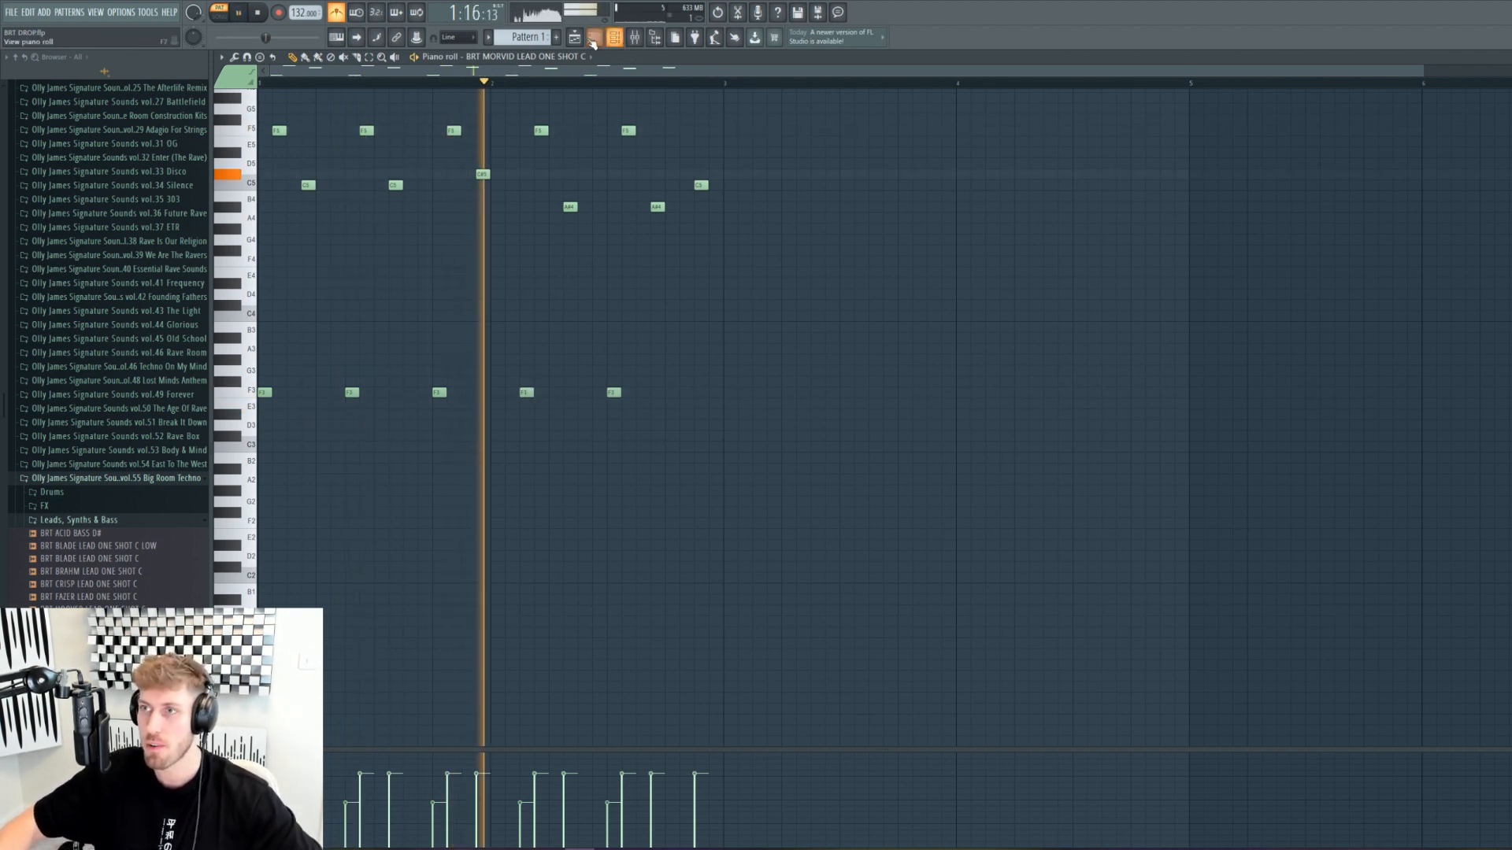
Step: Add Fruity Delay 3 to Insert 4's fourth effect slot and load its FUTURE RAVE DELAY preset
key(F9)
key(space)
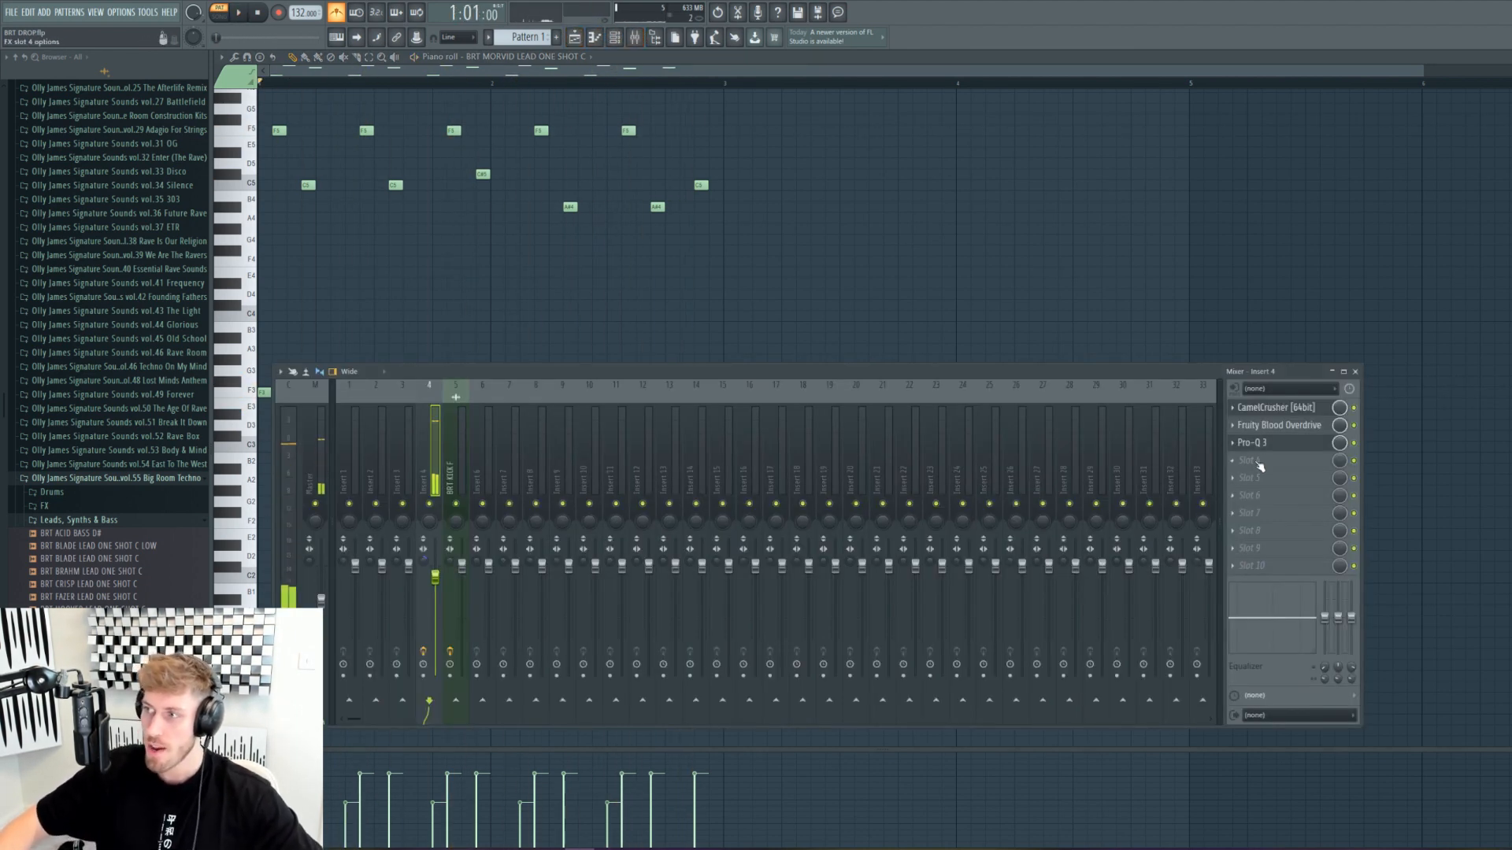
click(1258, 463)
click(832, 278)
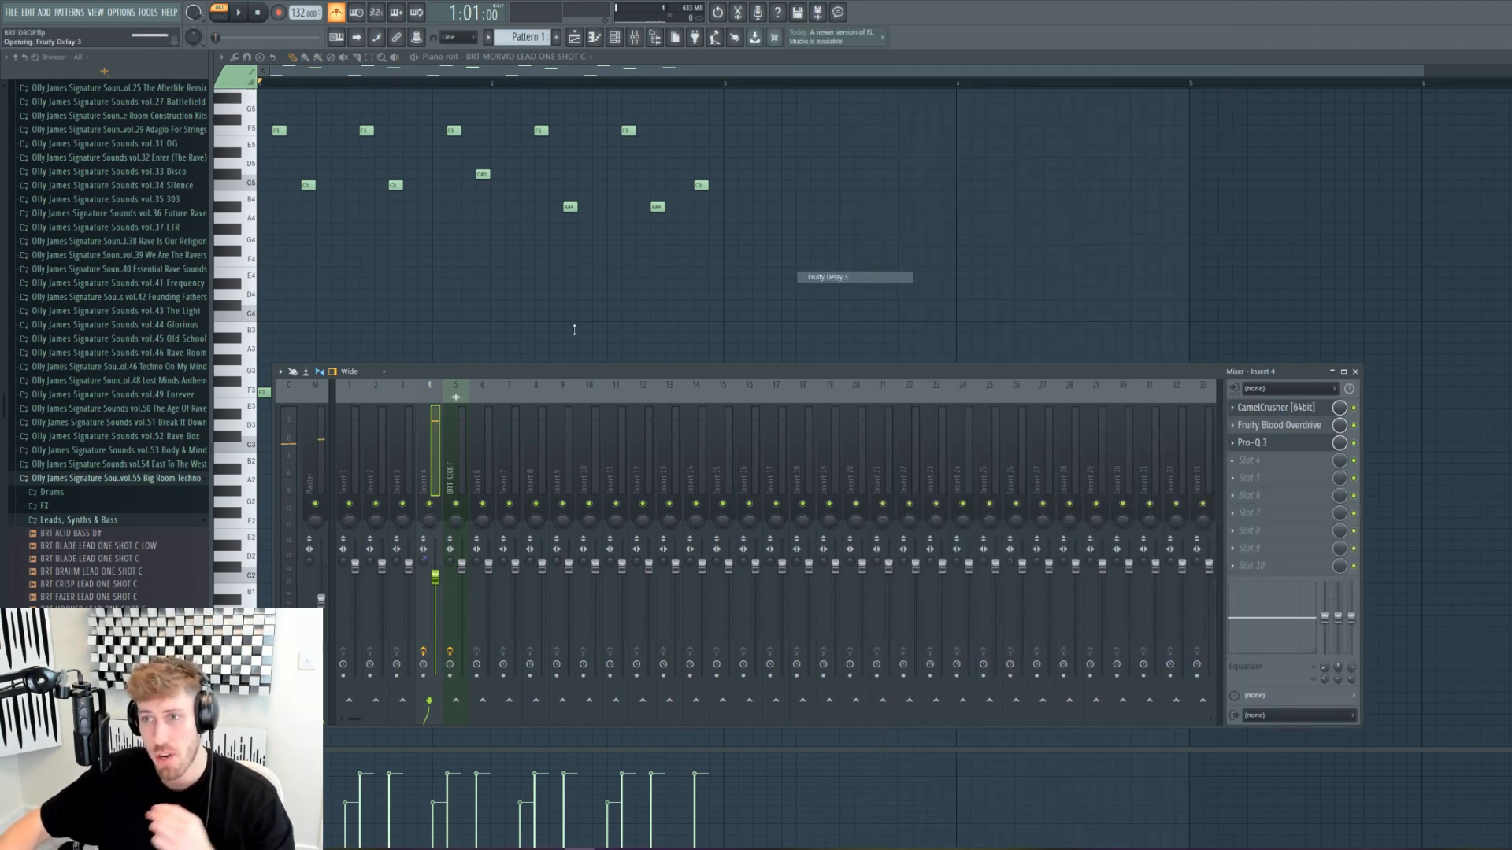
click(307, 193)
mouse_move(340, 239)
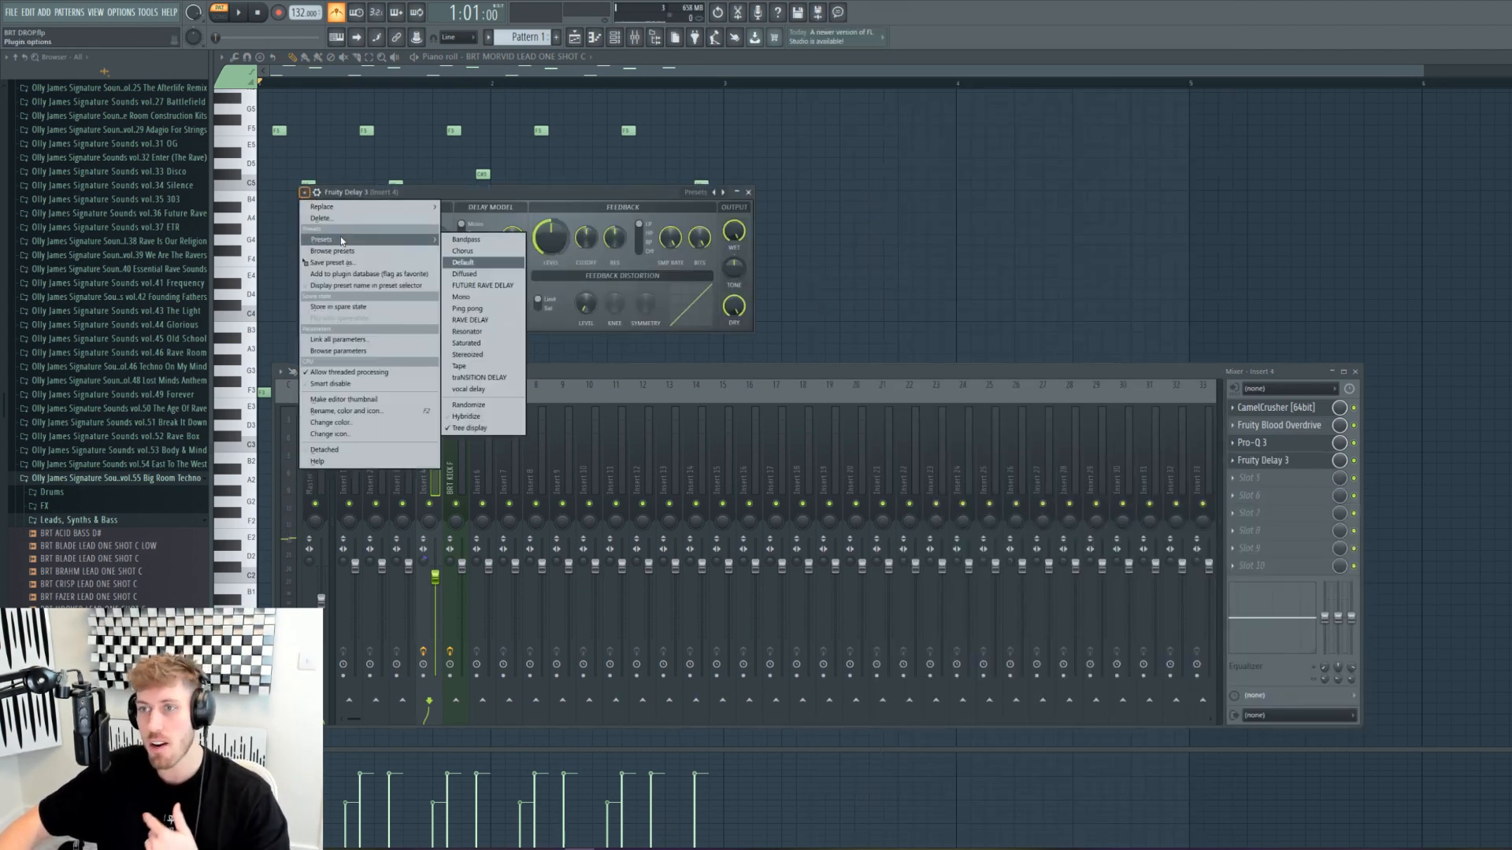
click(488, 287)
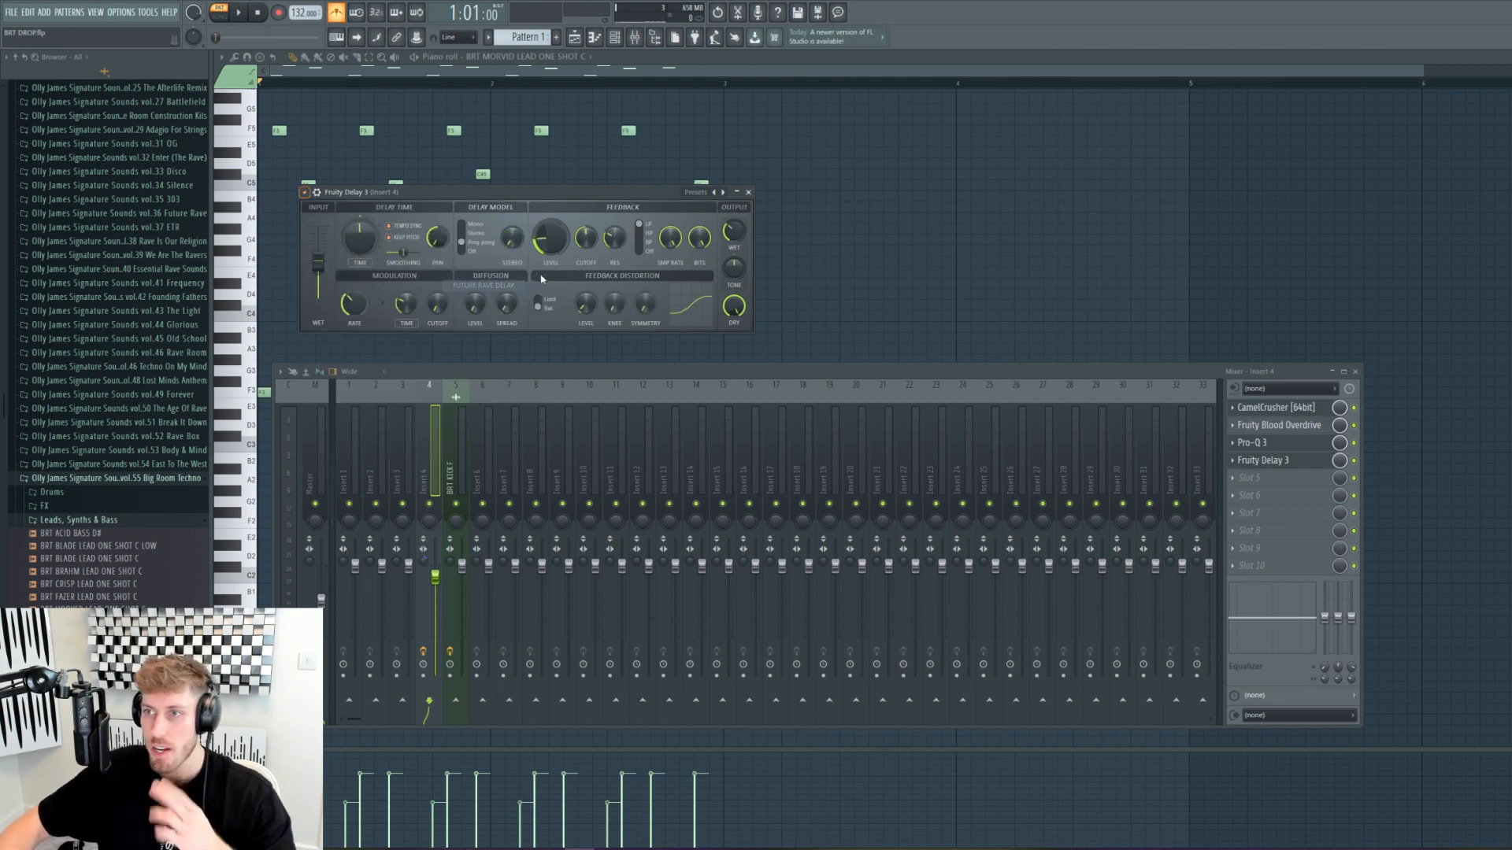
Step: Adjust the delay time and feedback level and set the feedback cutoff to about 8458 Hz while the lead plays
key(space)
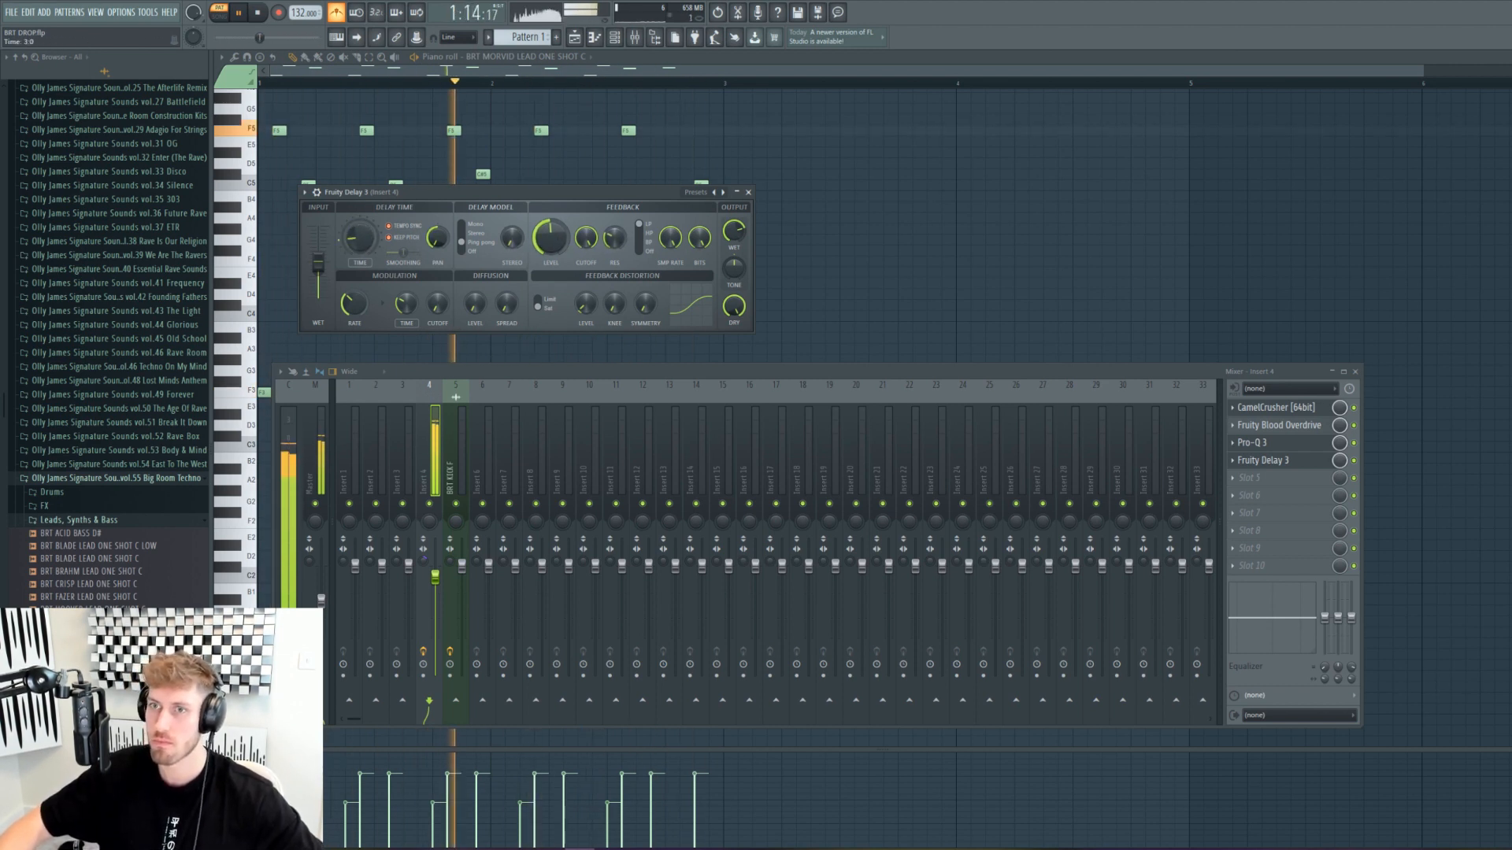
drag(360, 238, 359, 230)
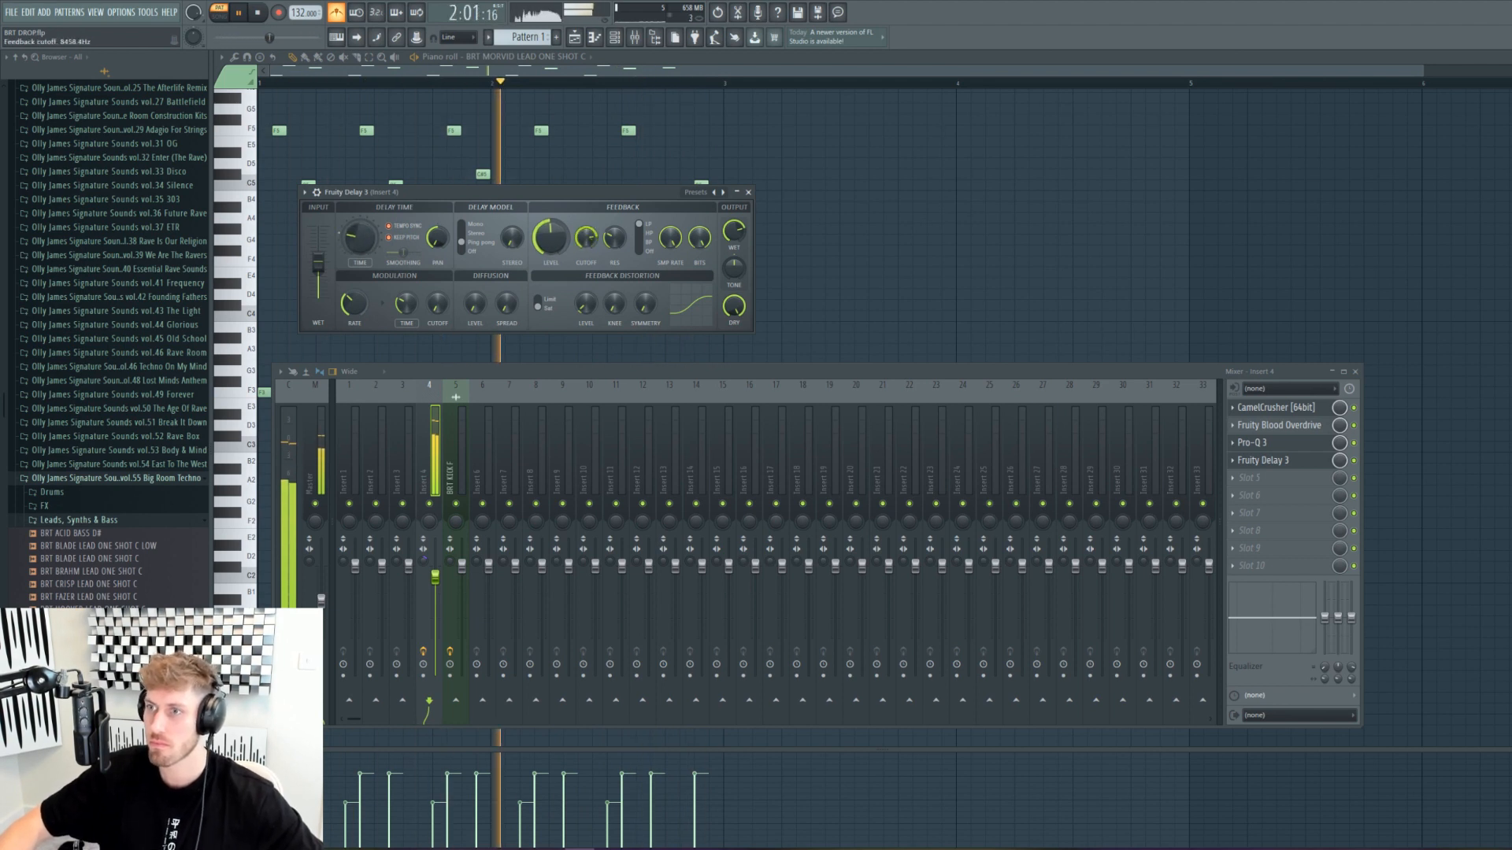
drag(550, 238, 550, 245)
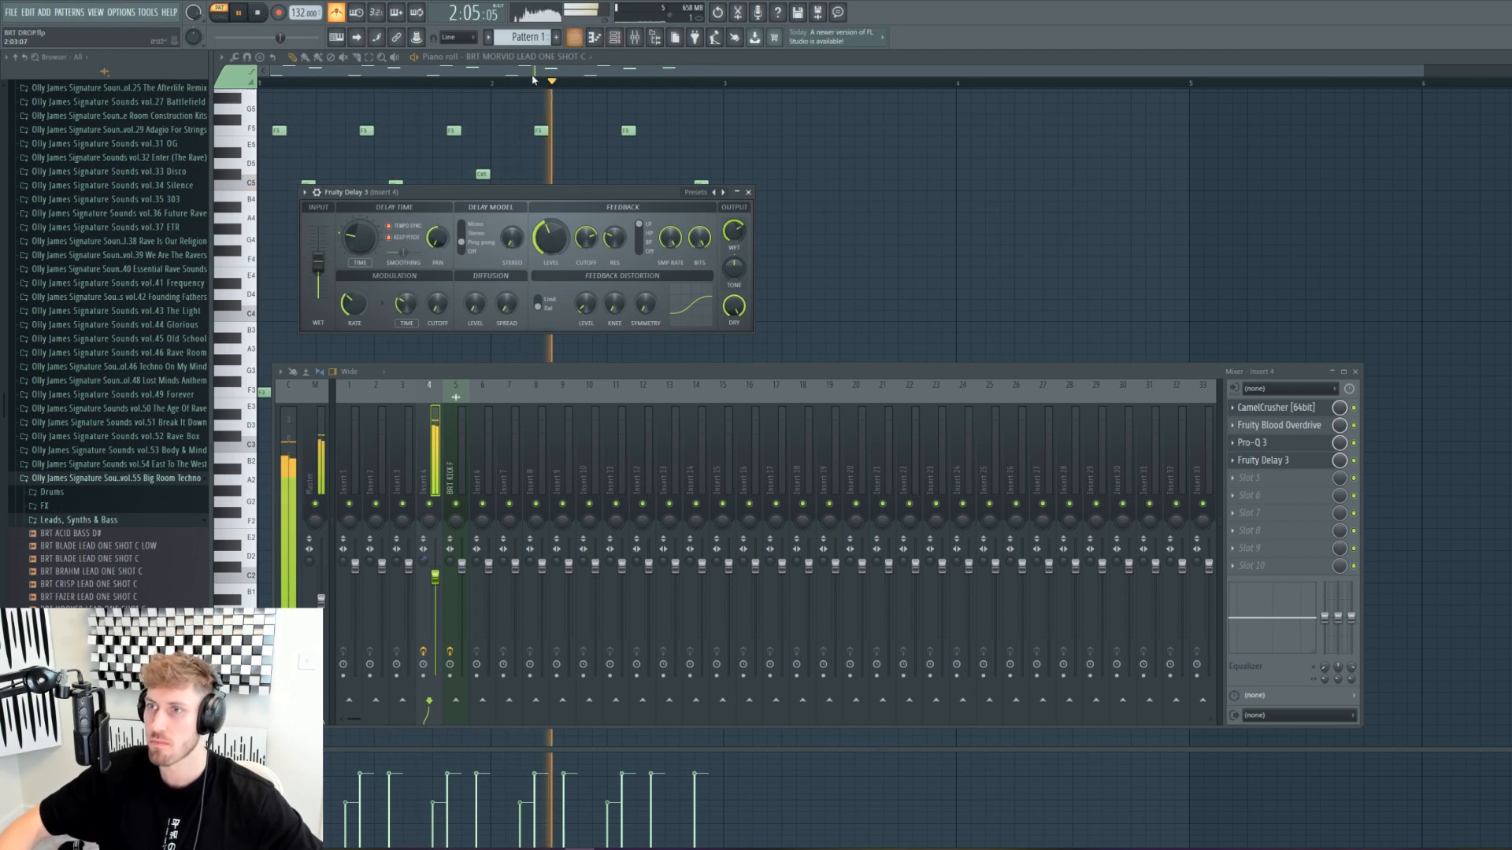
Step: Place three more Pattern 1 clips on Track 2 after the first one in the playlist
click(577, 39)
click(516, 141)
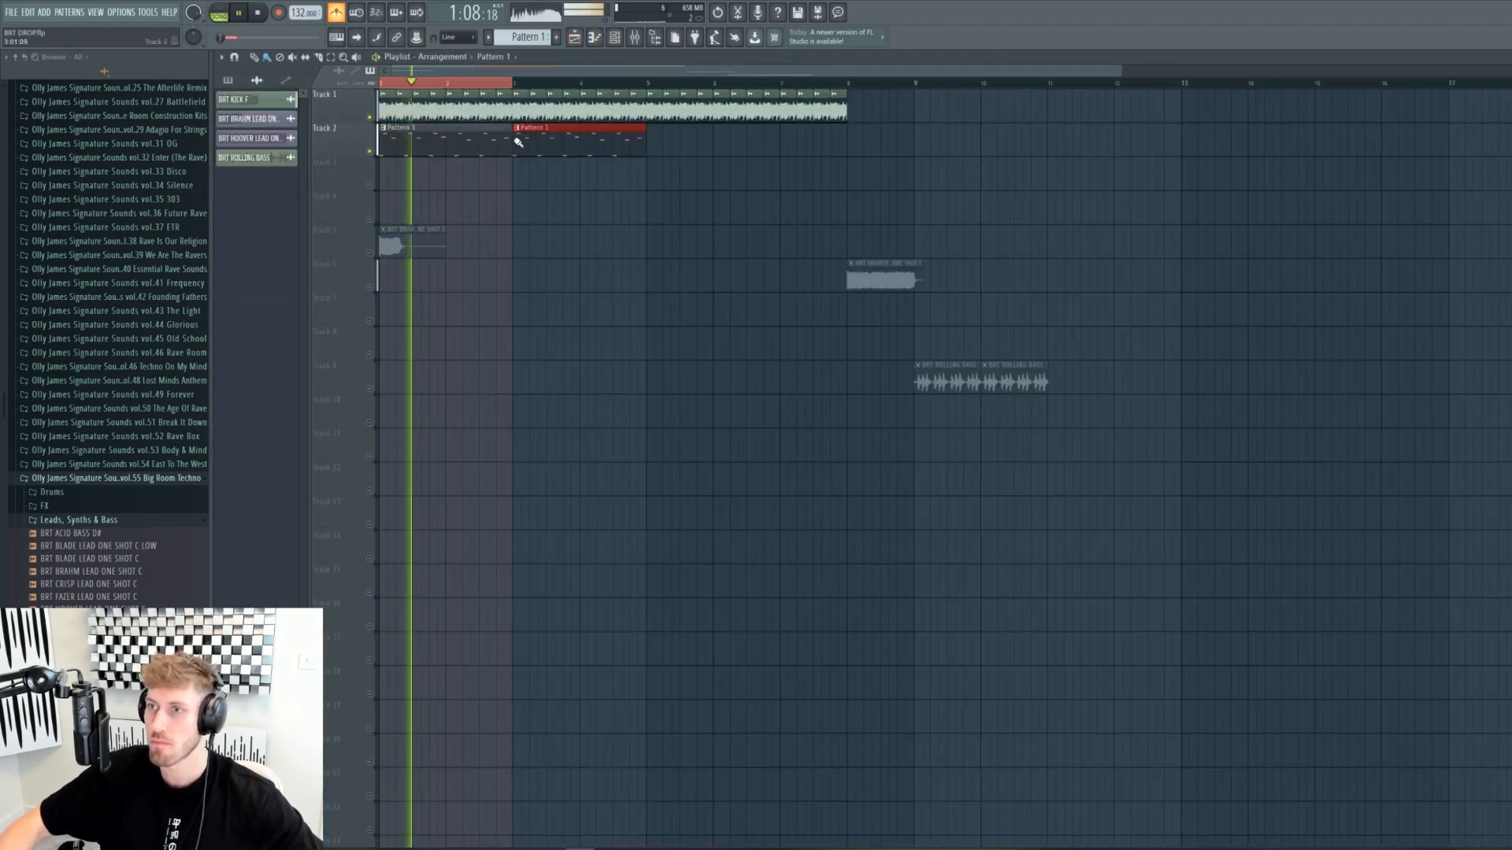
click(654, 140)
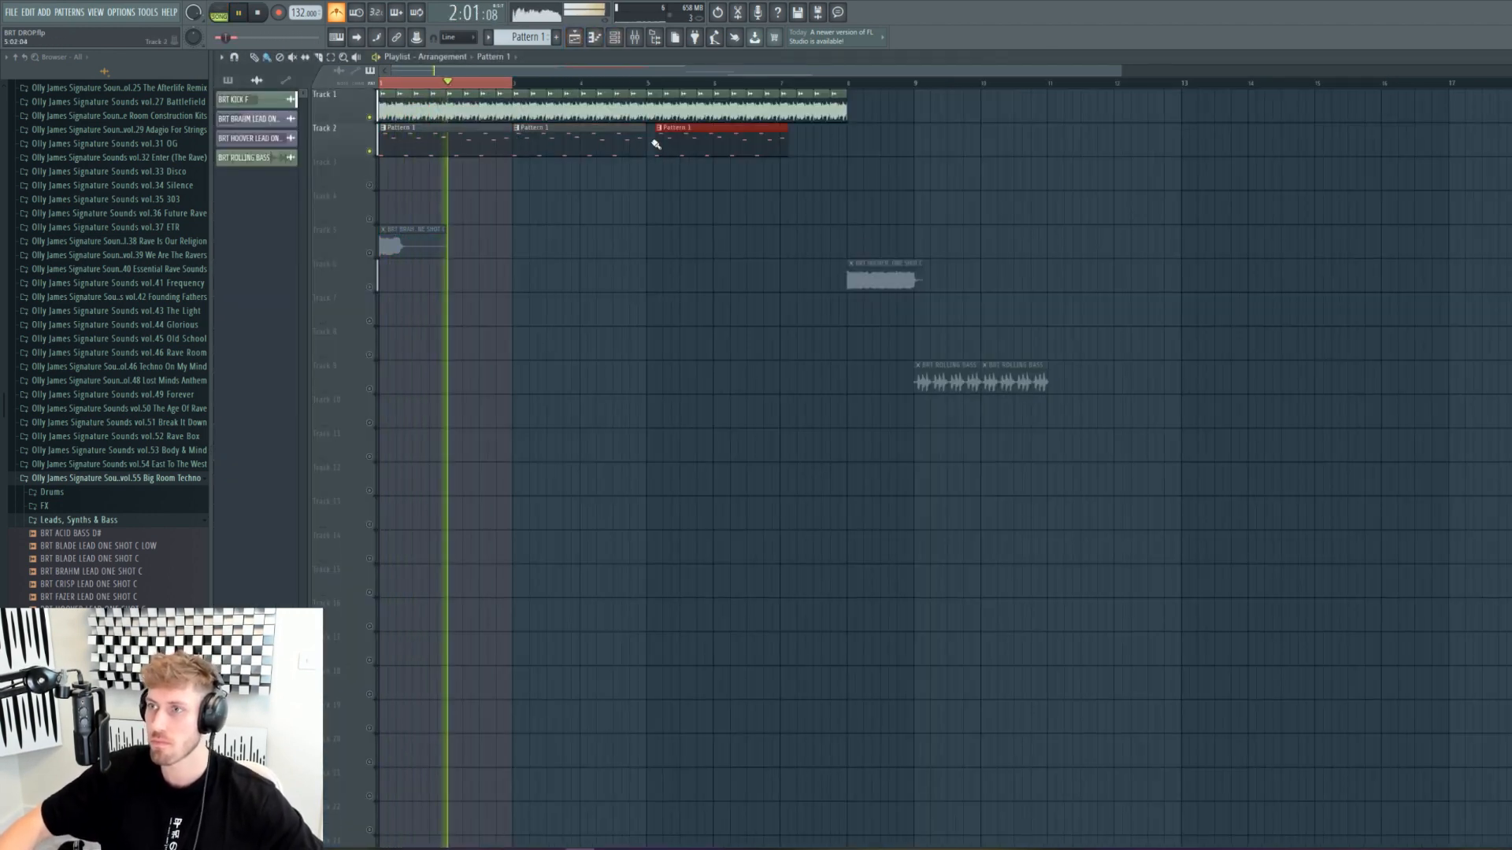
click(791, 142)
Step: Reopen the MORVID lead's piano roll and slightly raise the velocity of its F3 notes while checking the loop
click(615, 38)
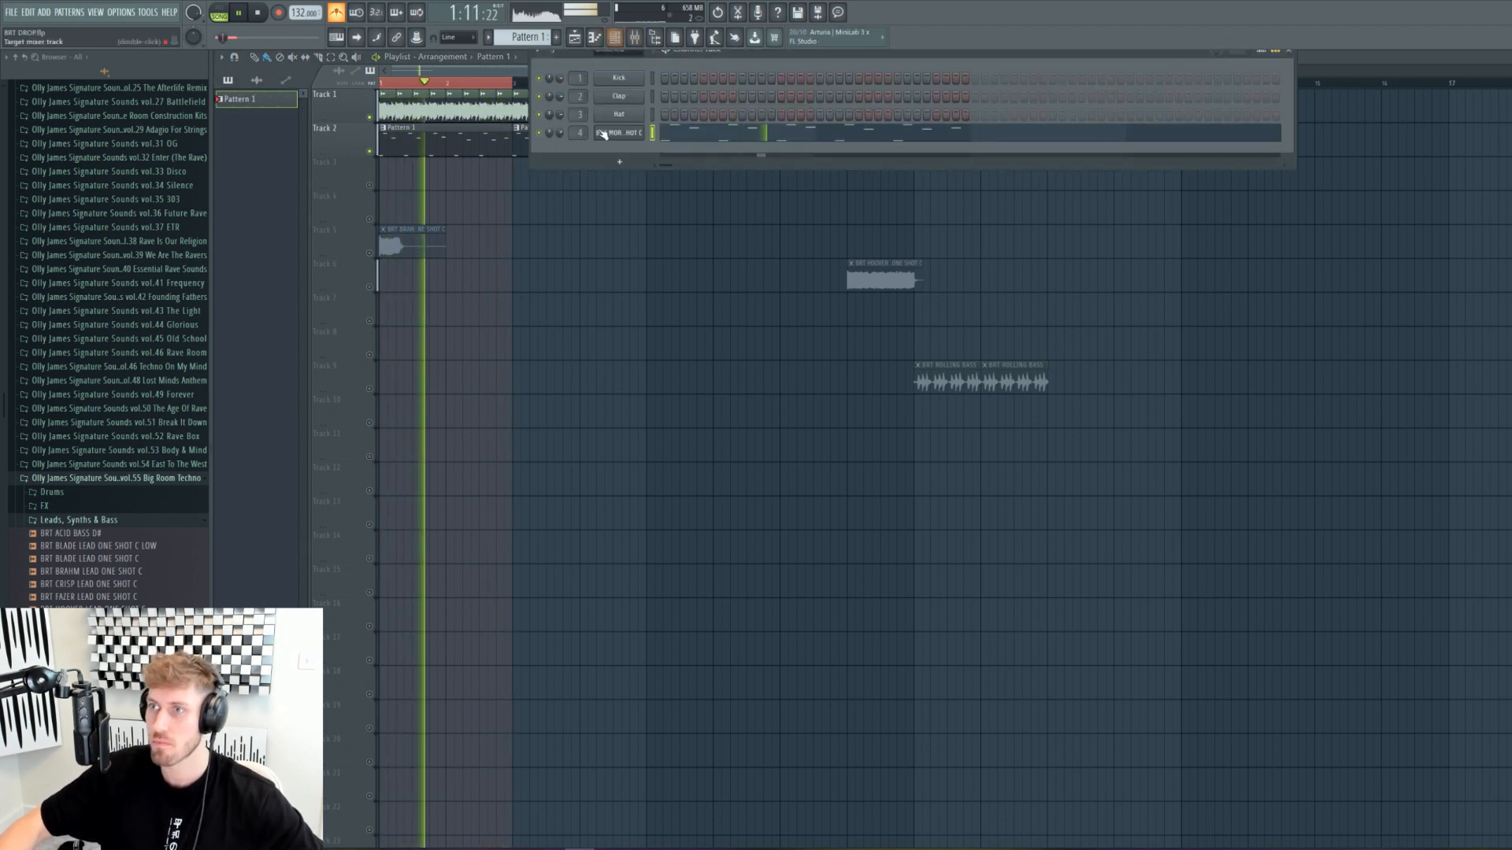
right_click(641, 121)
right_click(626, 133)
click(621, 135)
right_click(621, 134)
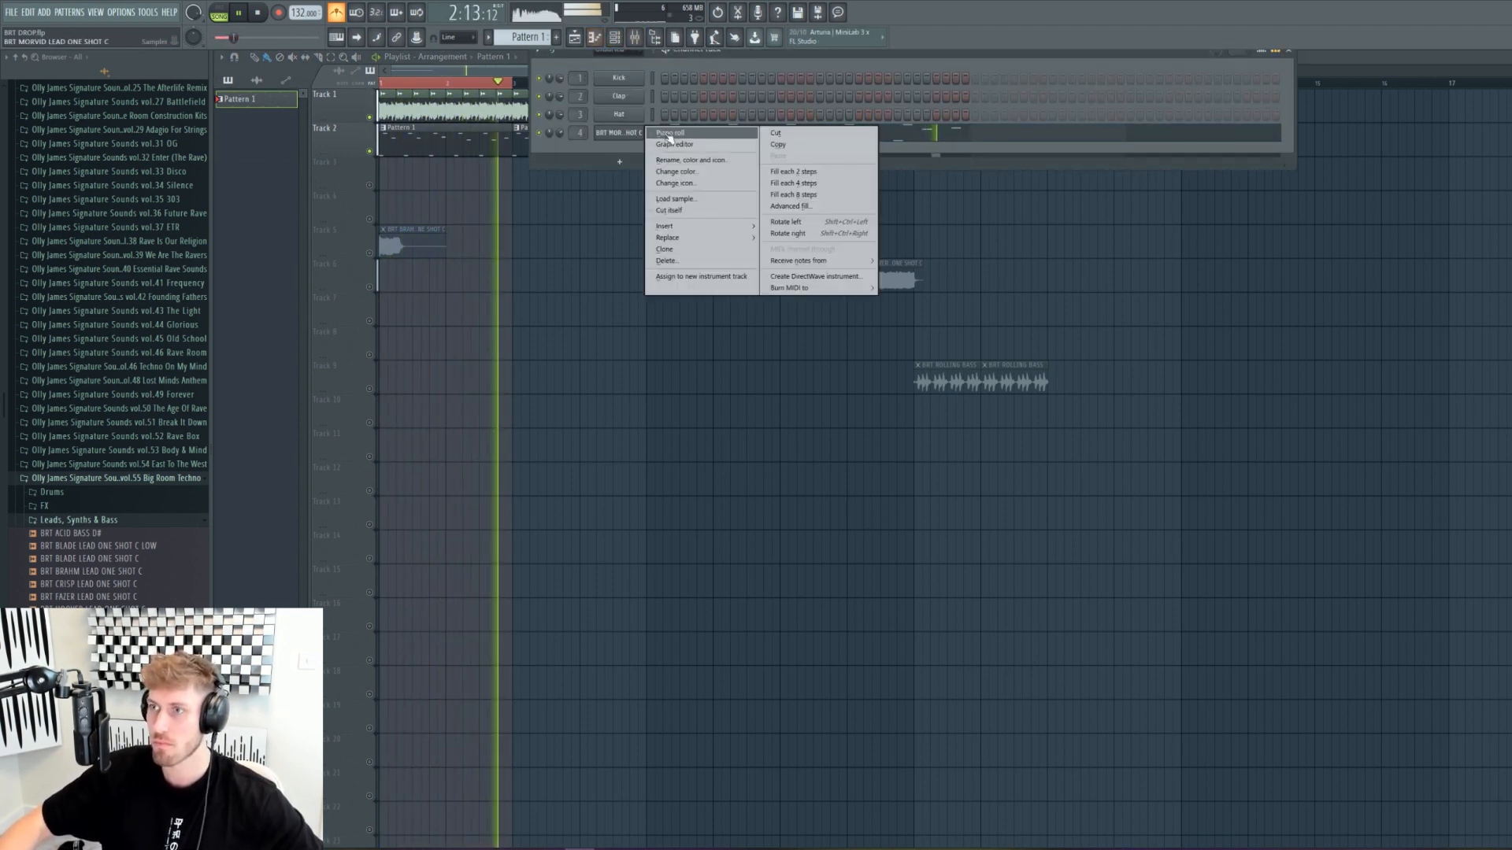
click(669, 133)
key(space)
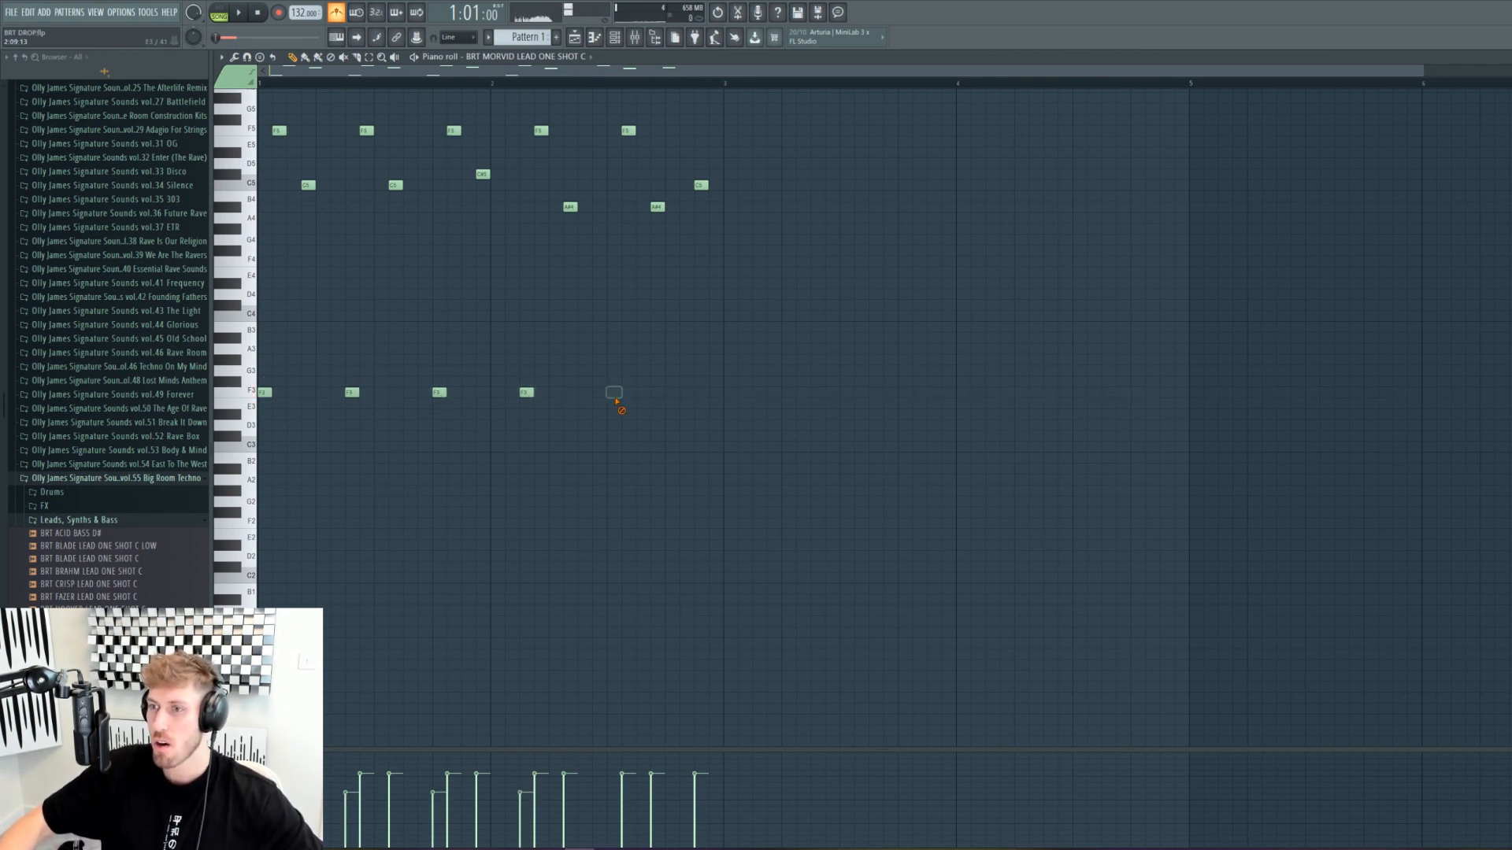
key(space)
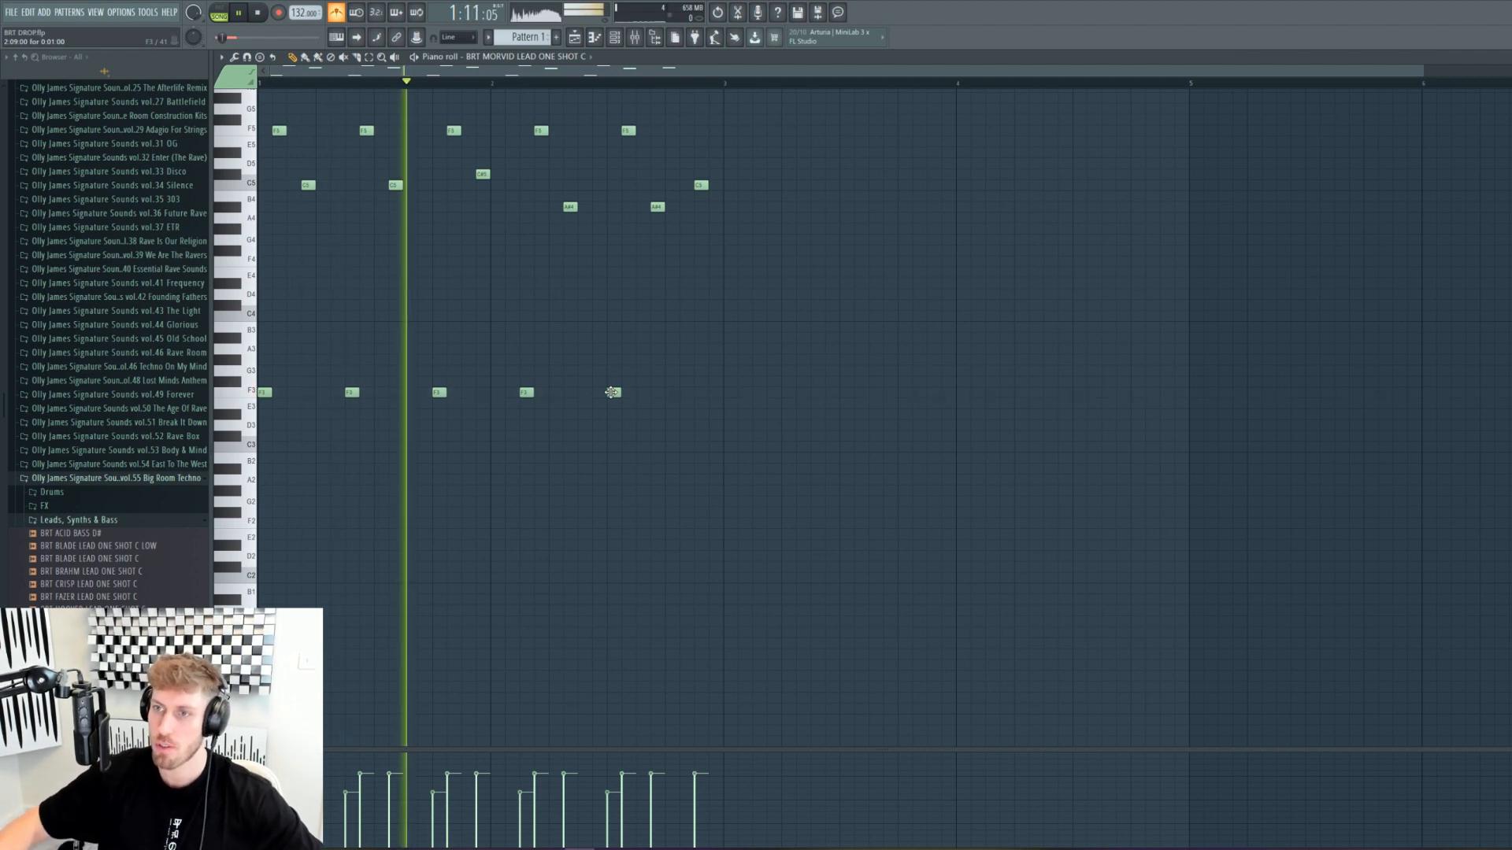
Step: Transpose all the F3 notes up an octave to F4 and play the pattern on its own
key(space)
drag(740, 459, 48, 273)
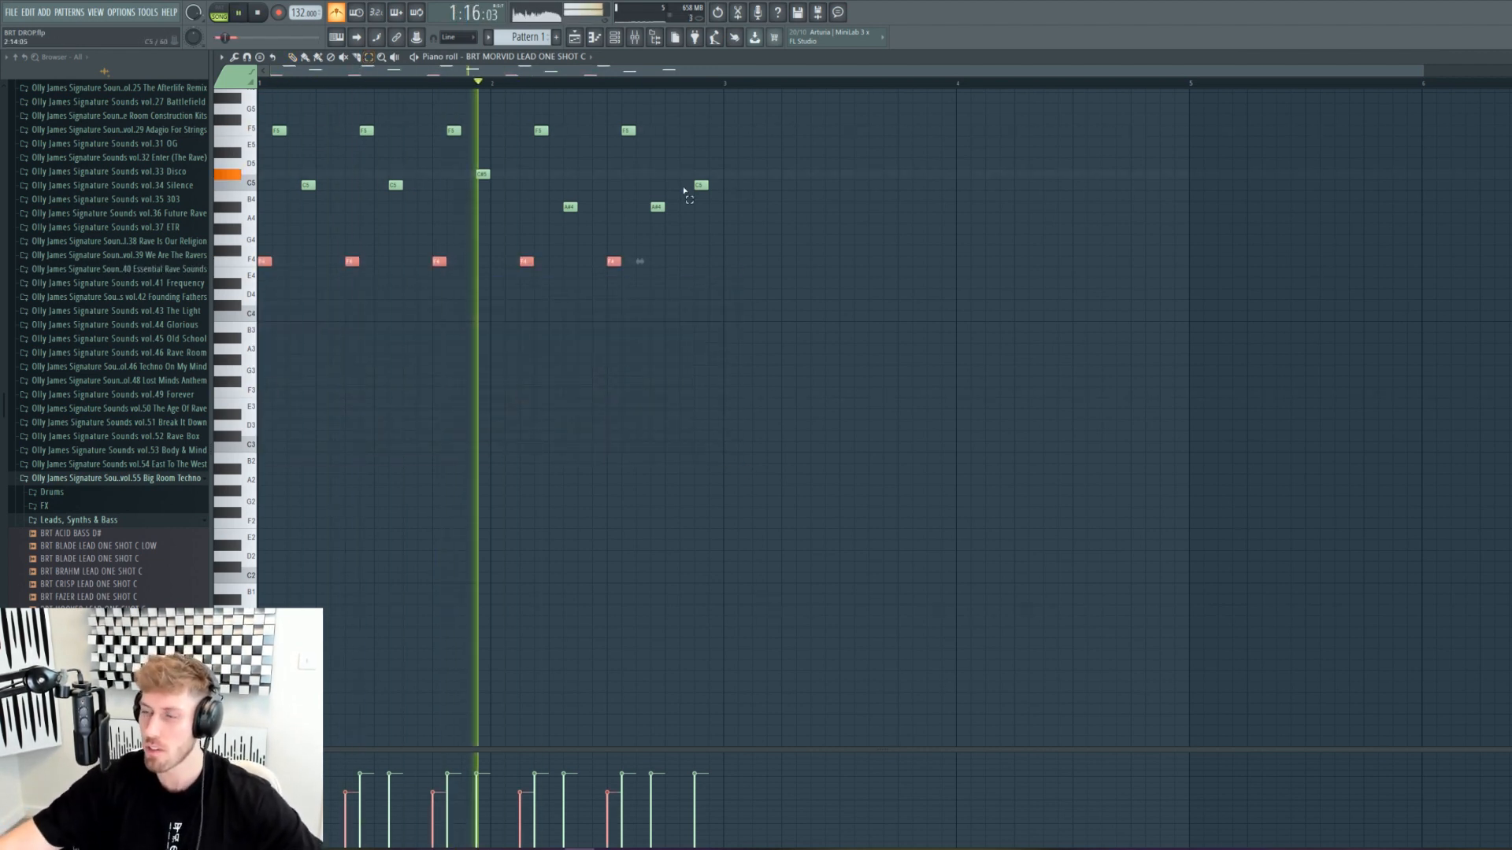
click(220, 12)
click(912, 404)
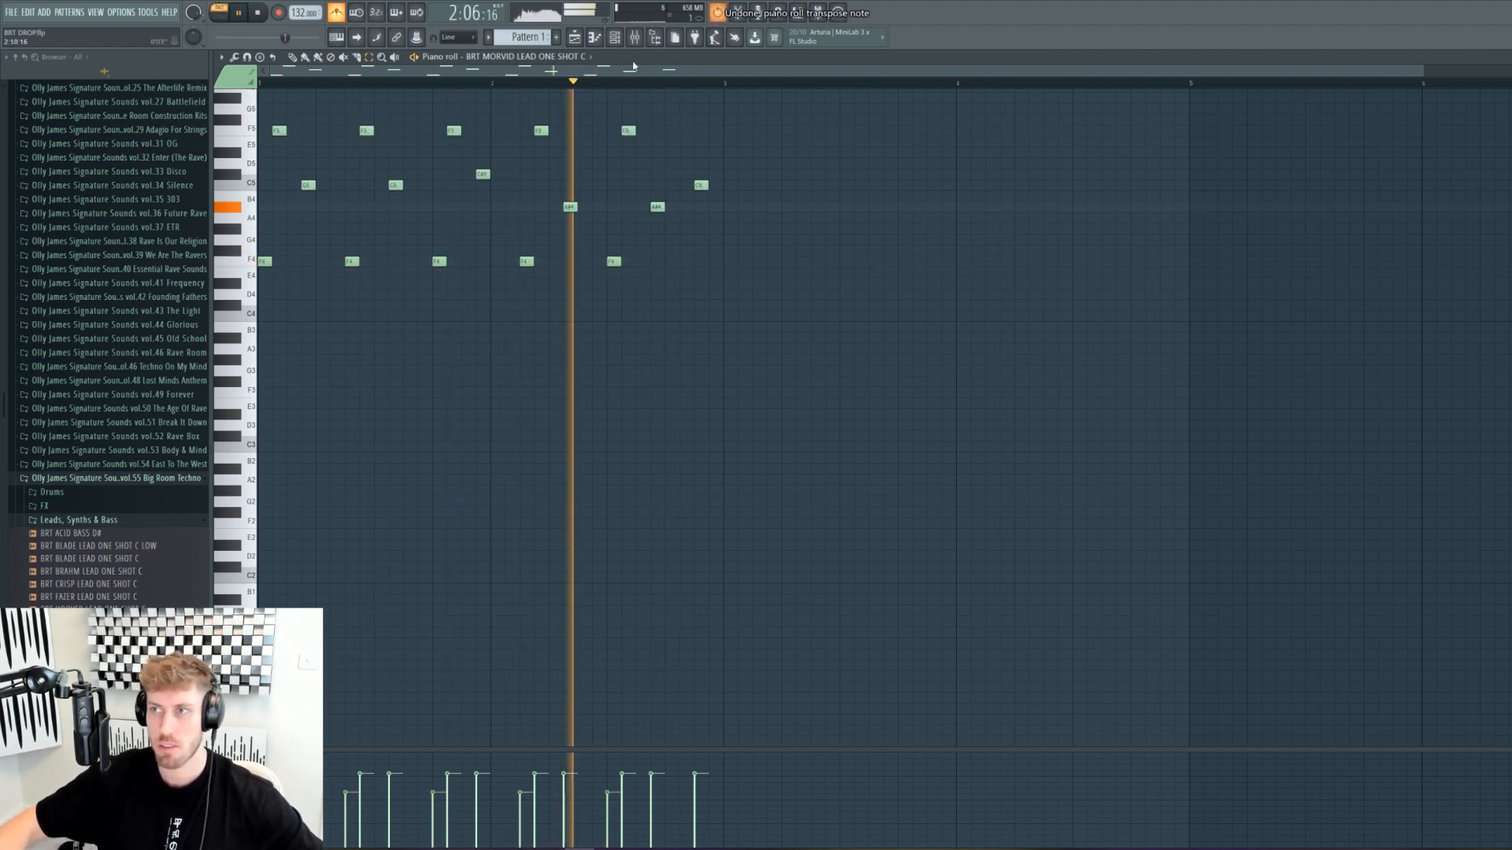
Step: Clone the MORVID lead channel, give the clone the same notes and load a different one-shot into it
click(619, 38)
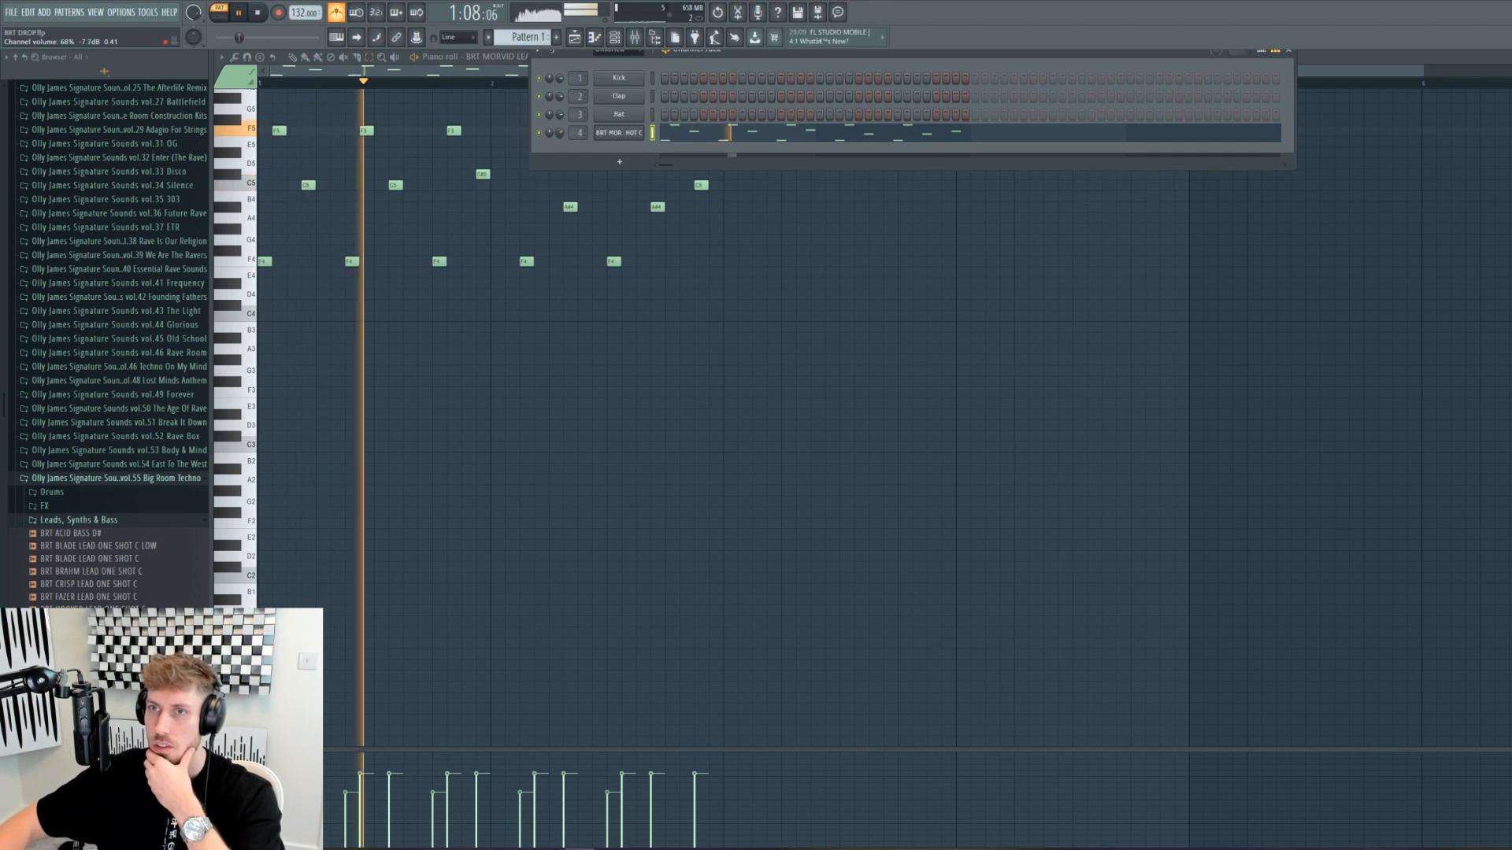
right_click(640, 132)
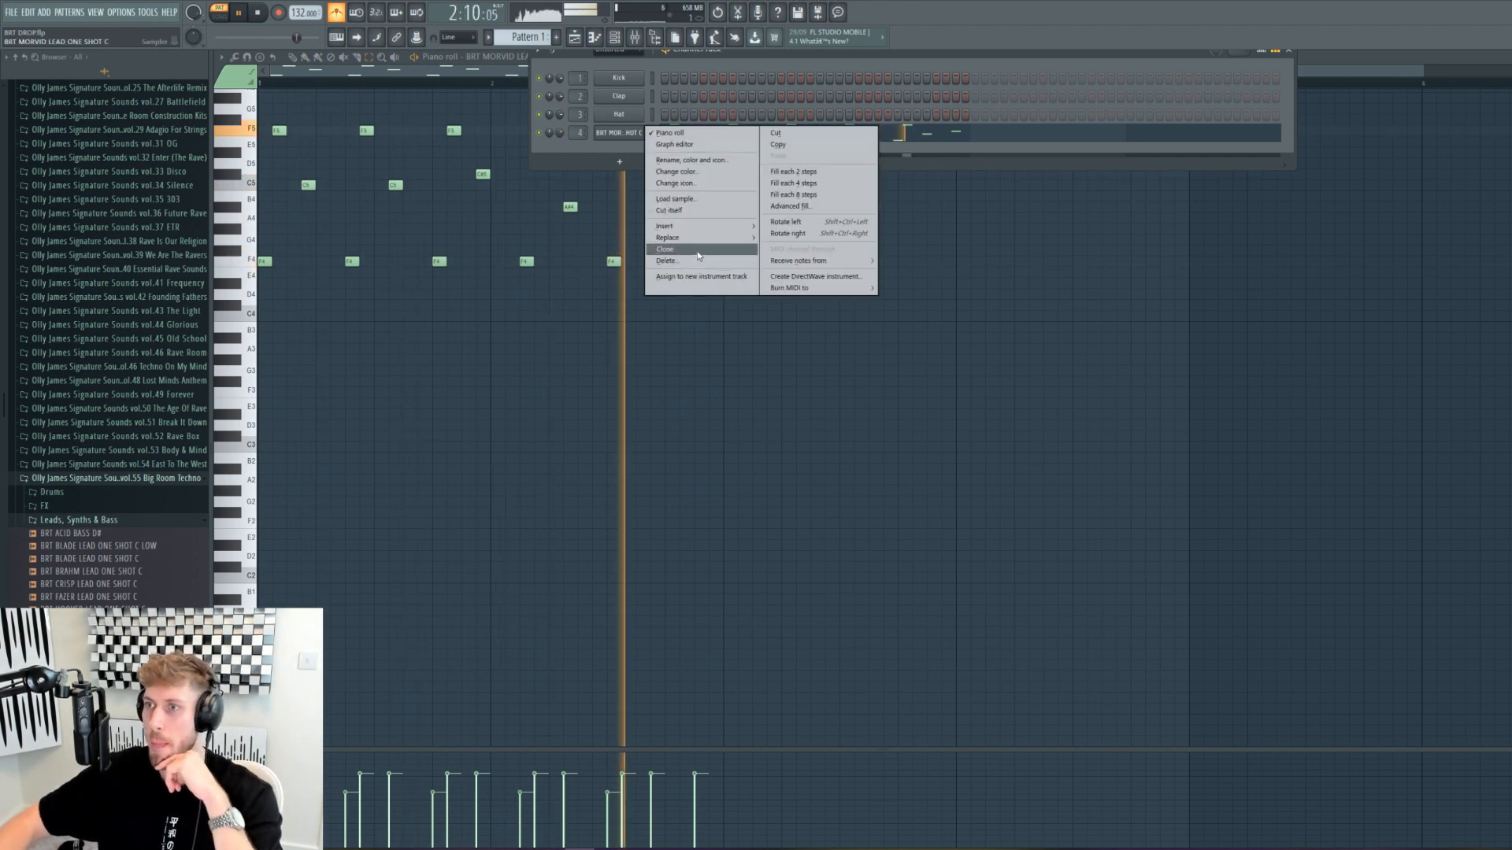
click(666, 249)
key(space)
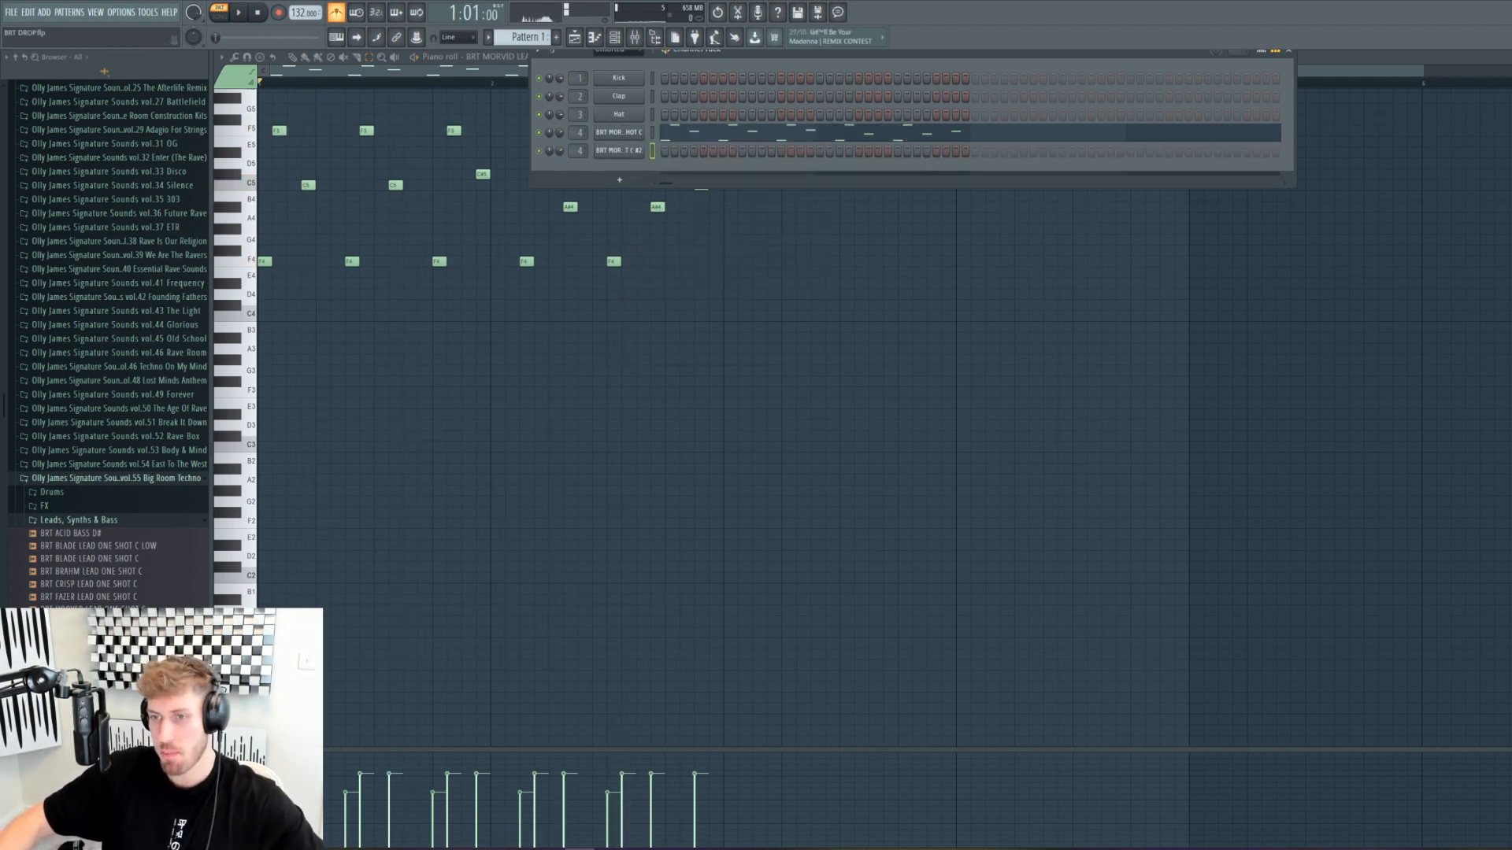
click(652, 152)
key(space)
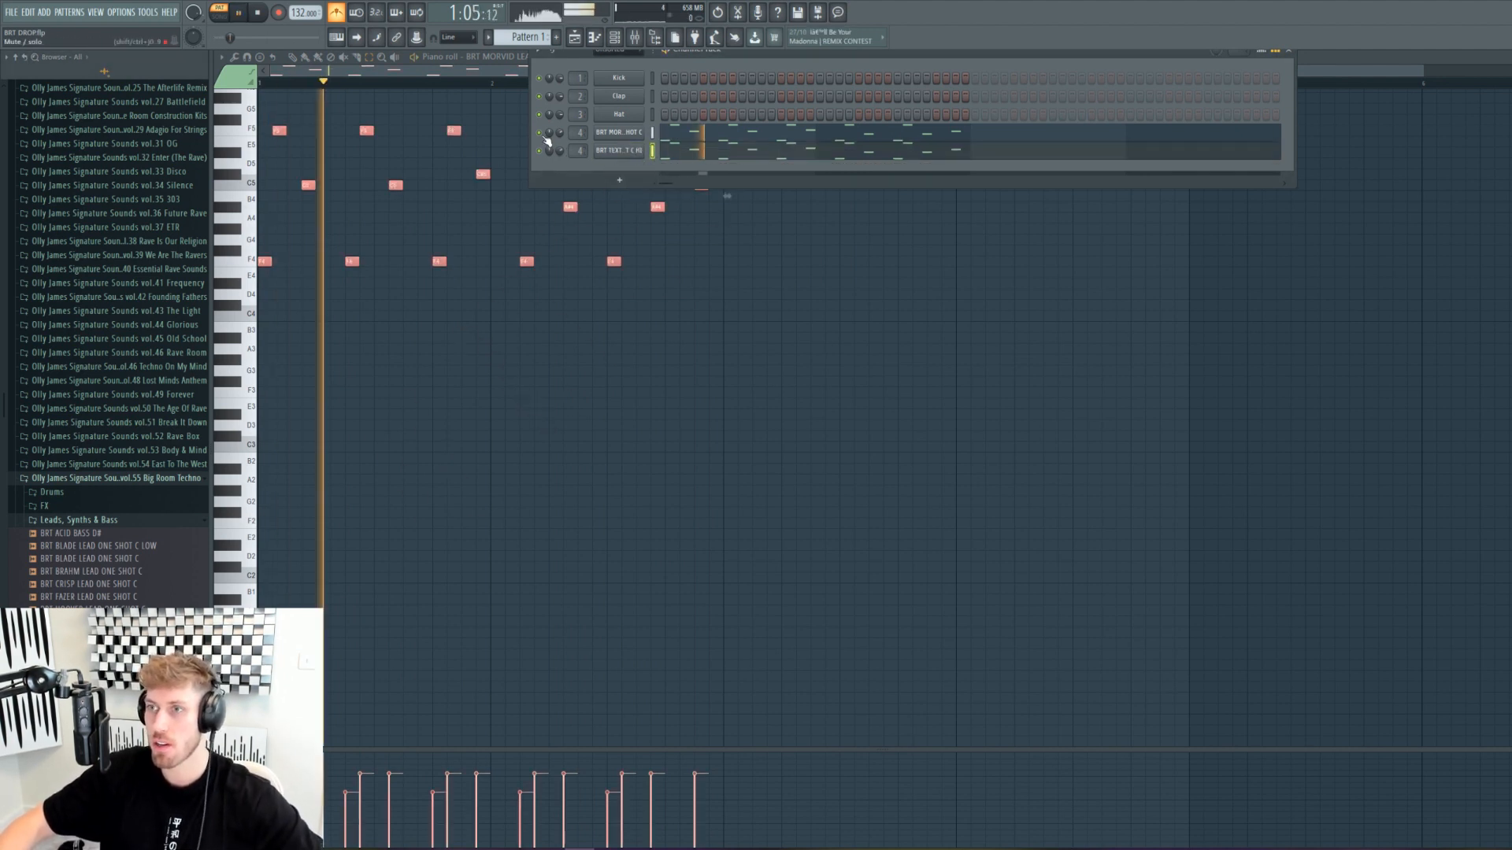
Step: Lower the cloned lead's volume to about 50%, load BRT CRISP LEAD ONE SHOT C after trying other samples, and check the layers in playback
drag(560, 151, 560, 160)
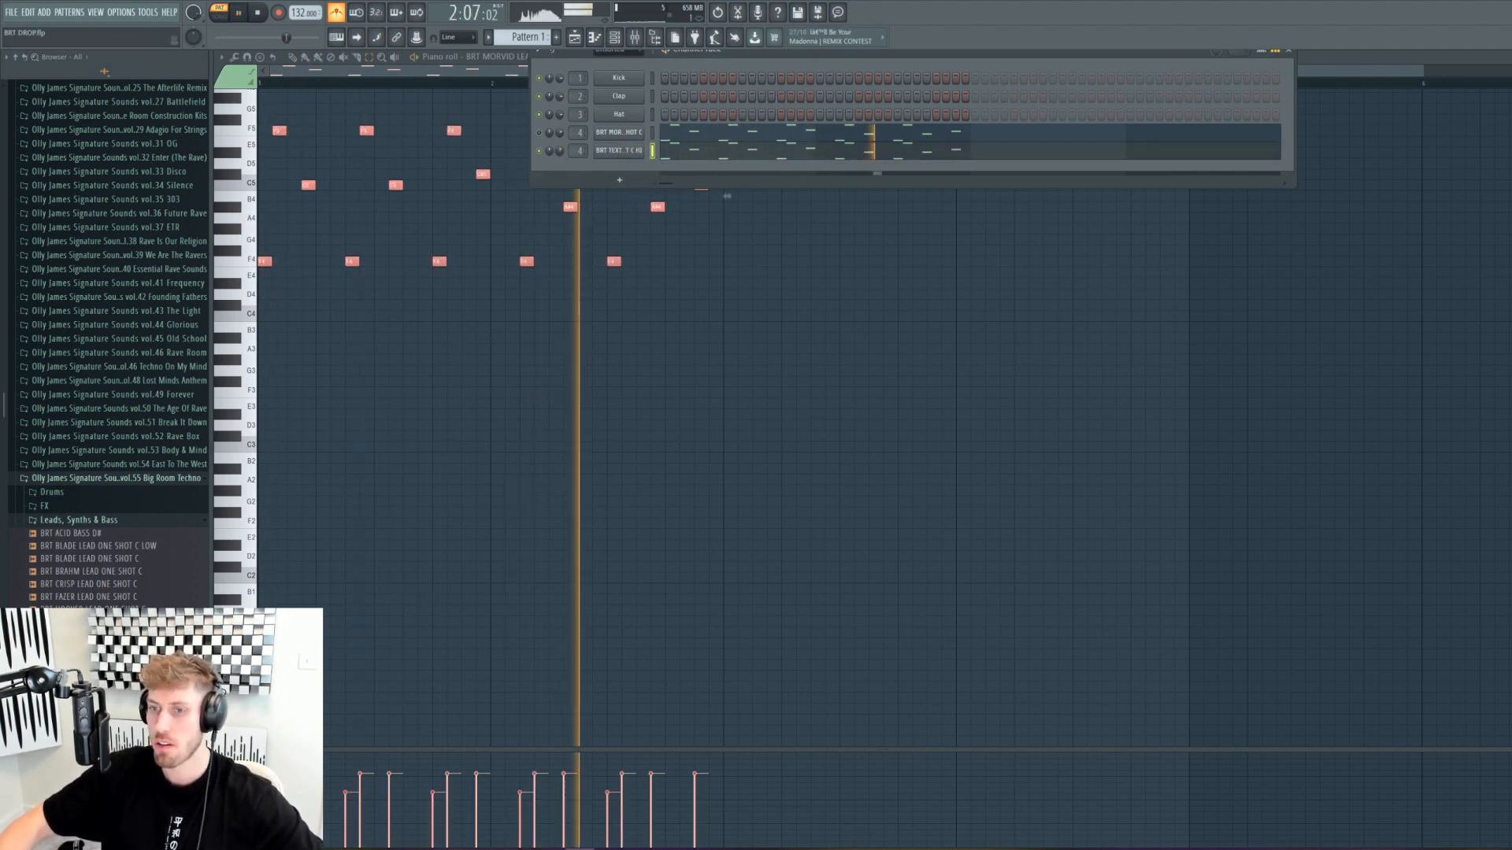
drag(95, 634, 618, 151)
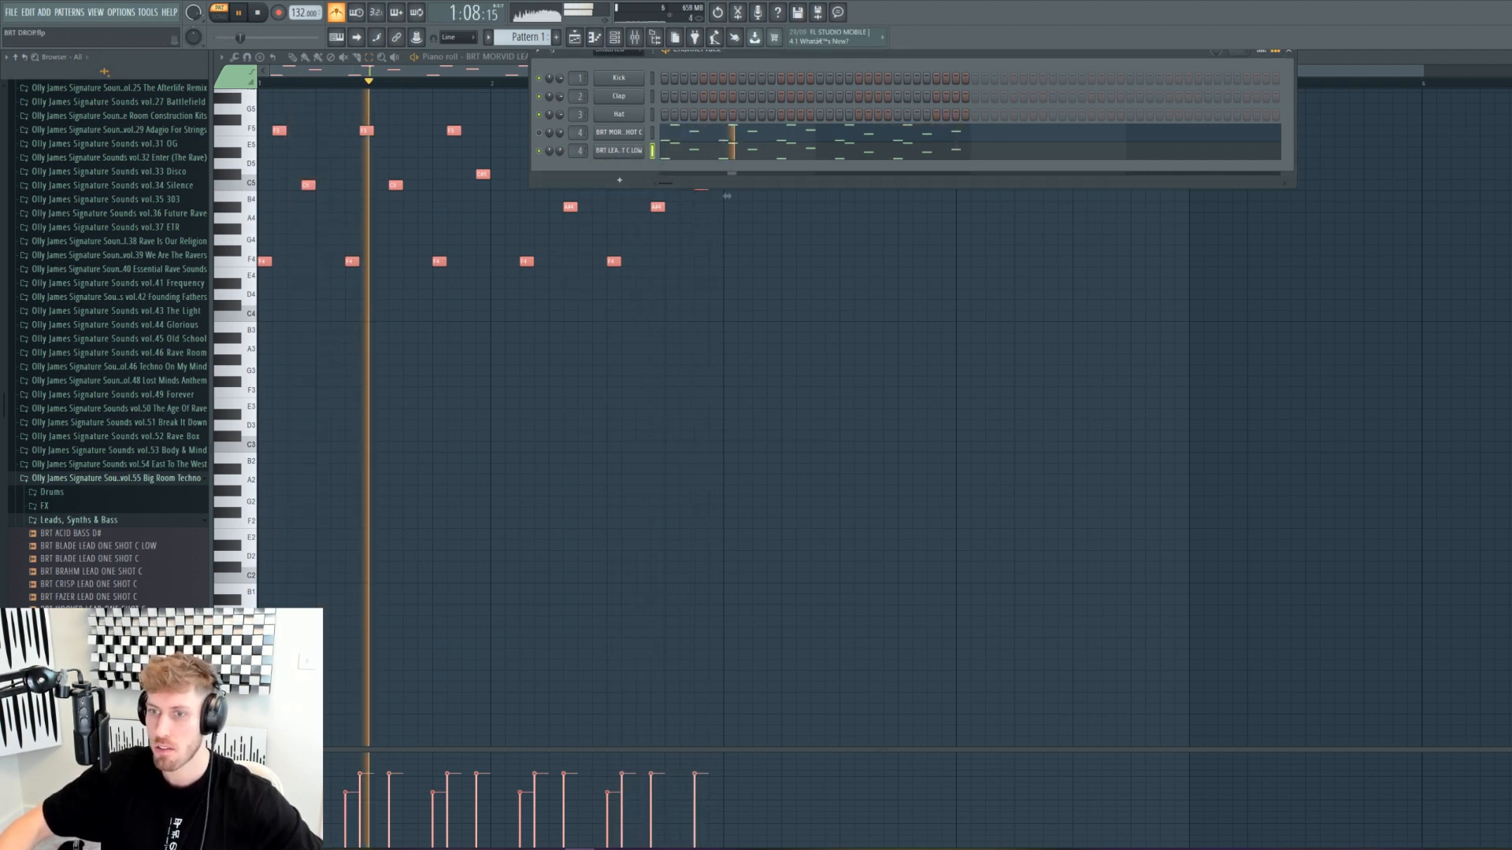
drag(91, 609, 651, 153)
key(space)
key(space)
drag(94, 584, 635, 156)
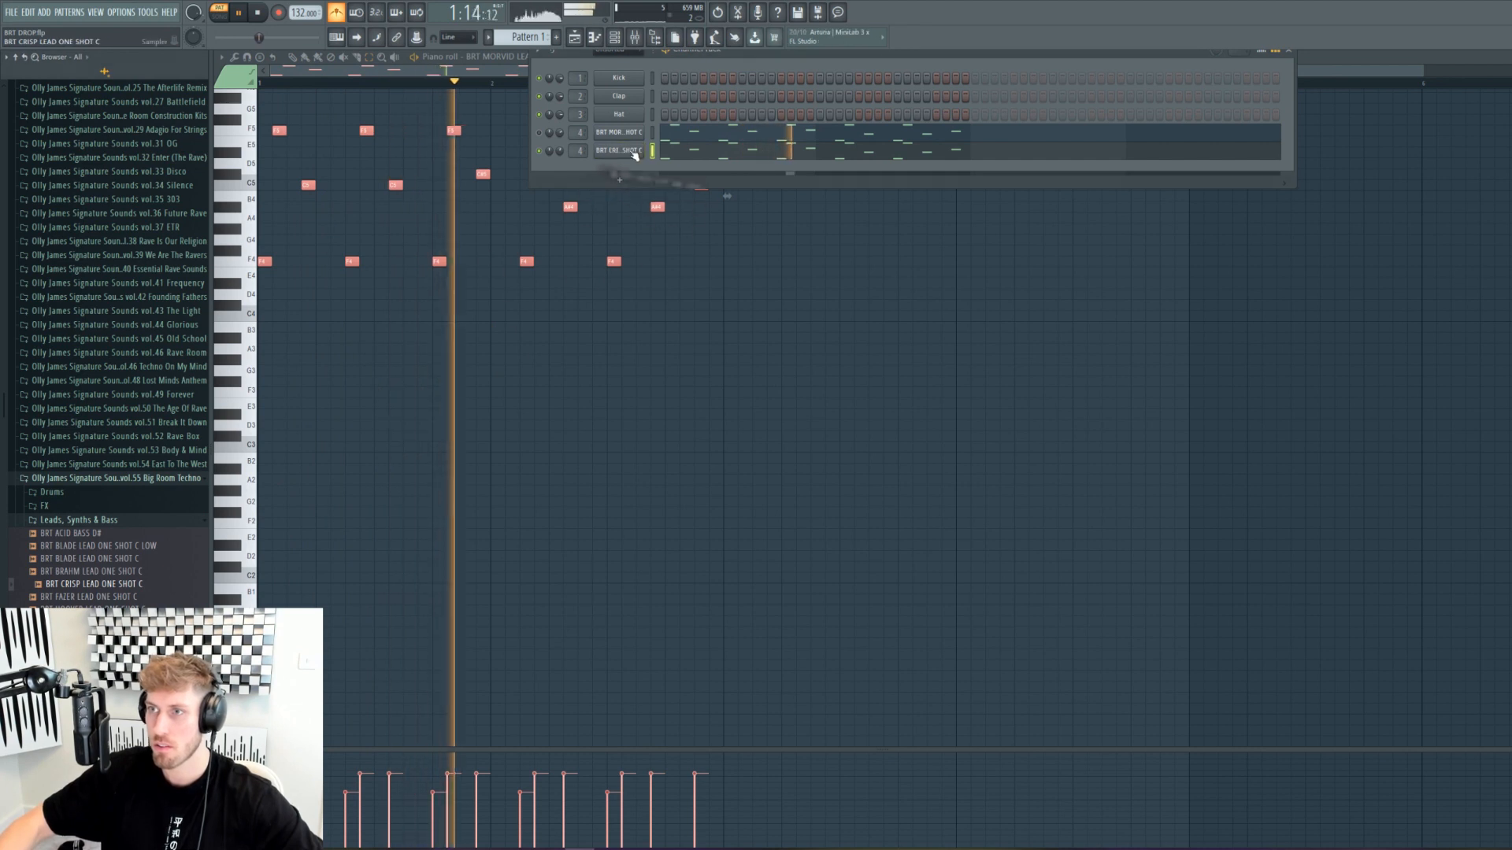
key(space)
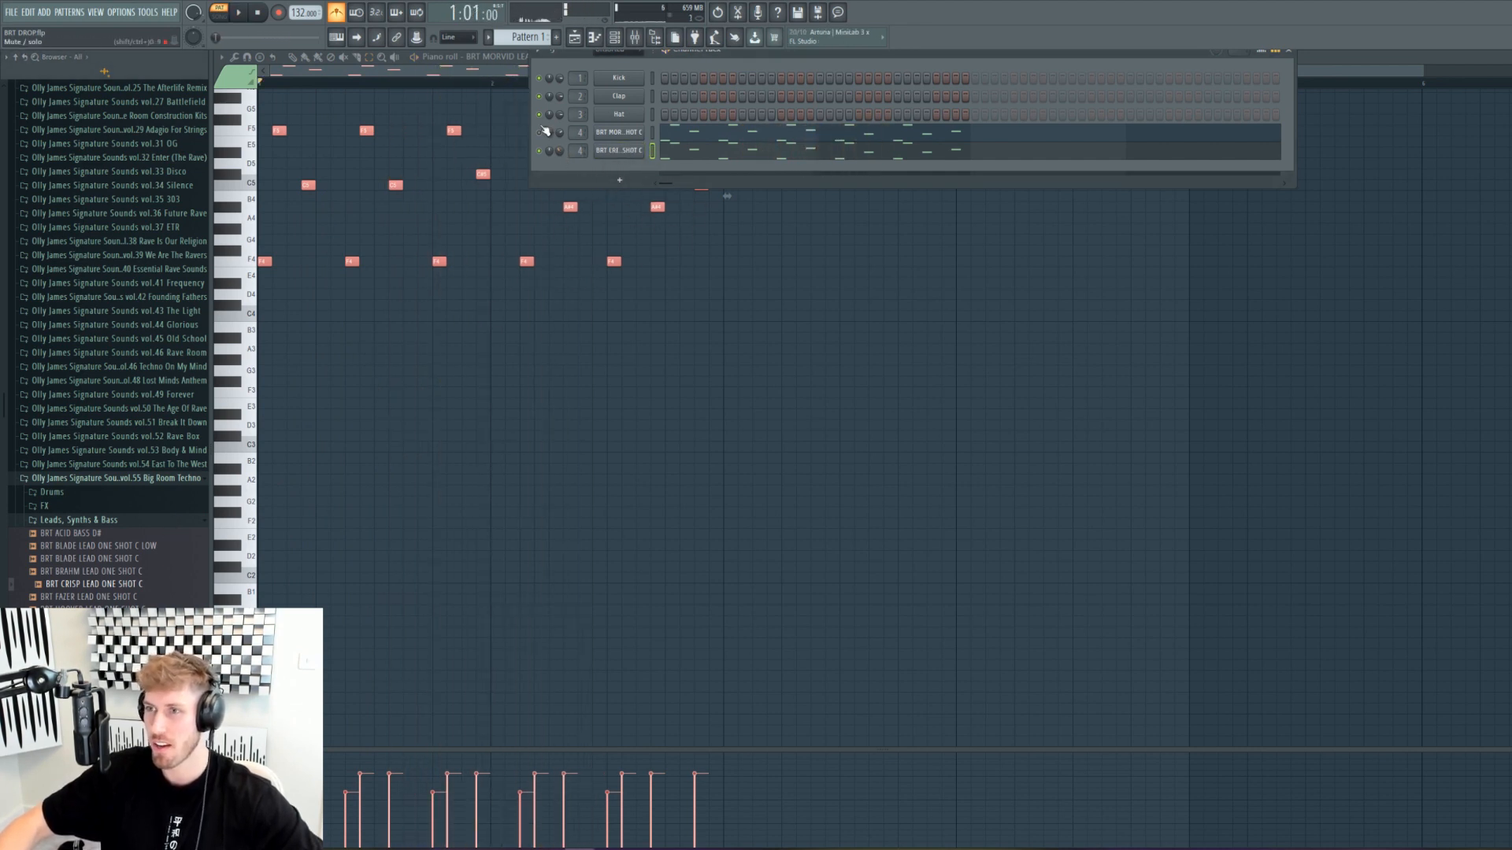
key(space)
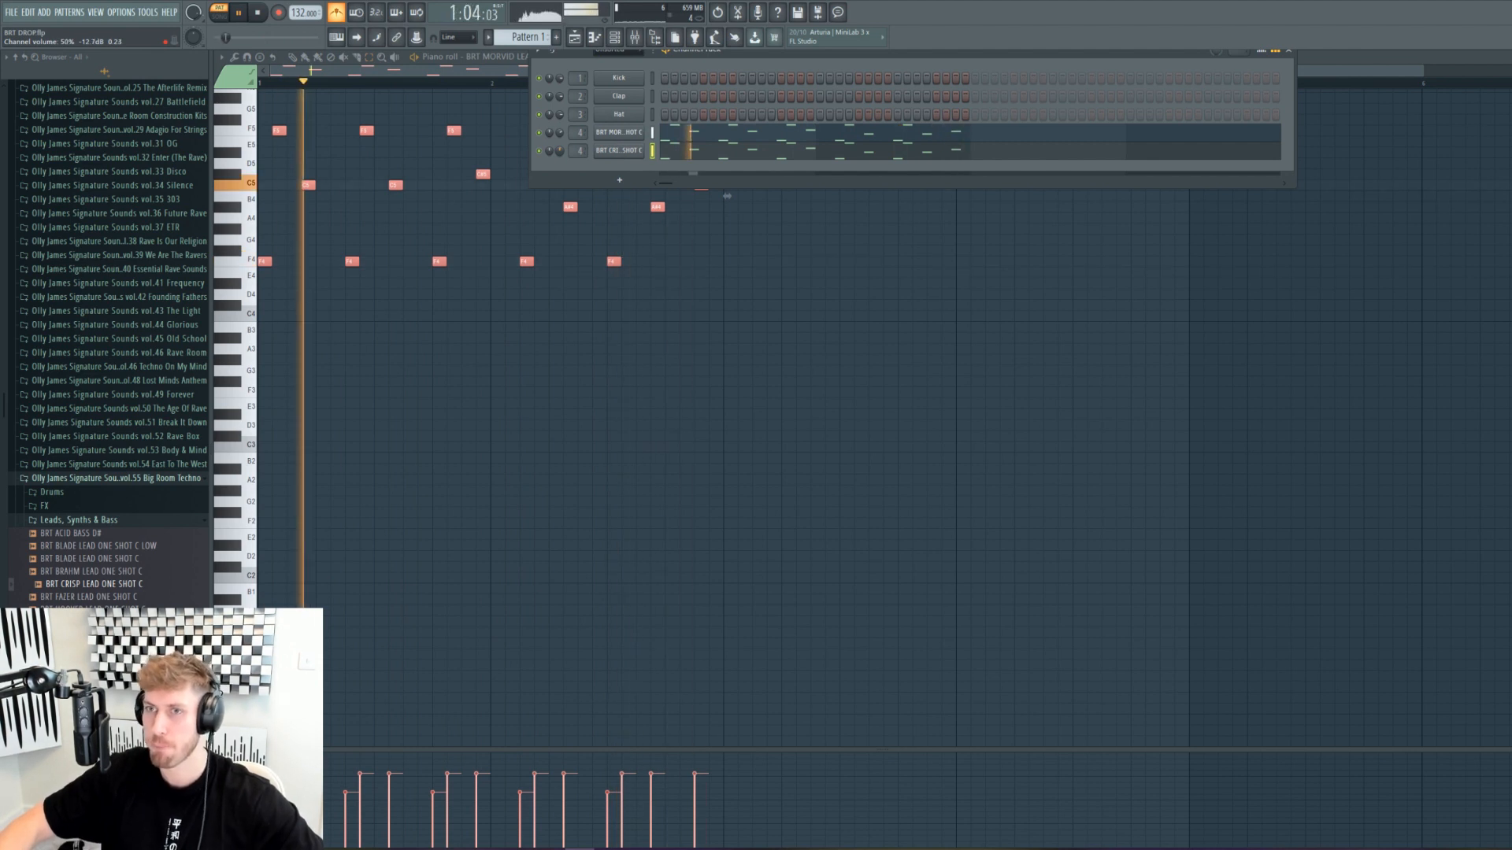
key(space)
Step: Add ArtsAcoustic Reverb to slot 5 of mixer Insert 4 and load the W&W REVERB 2 preset
key(F9)
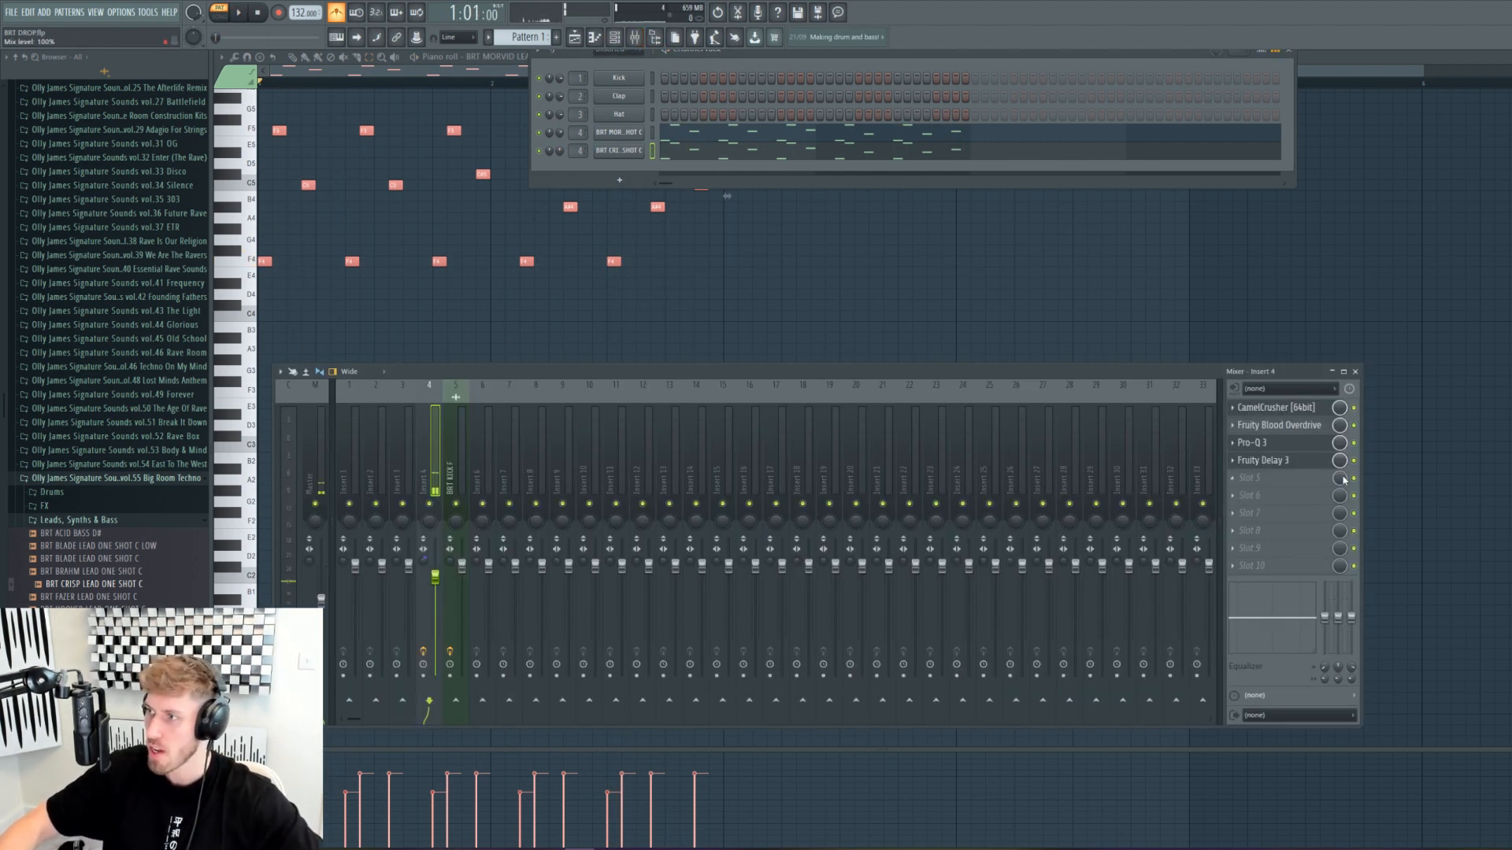
click(1273, 481)
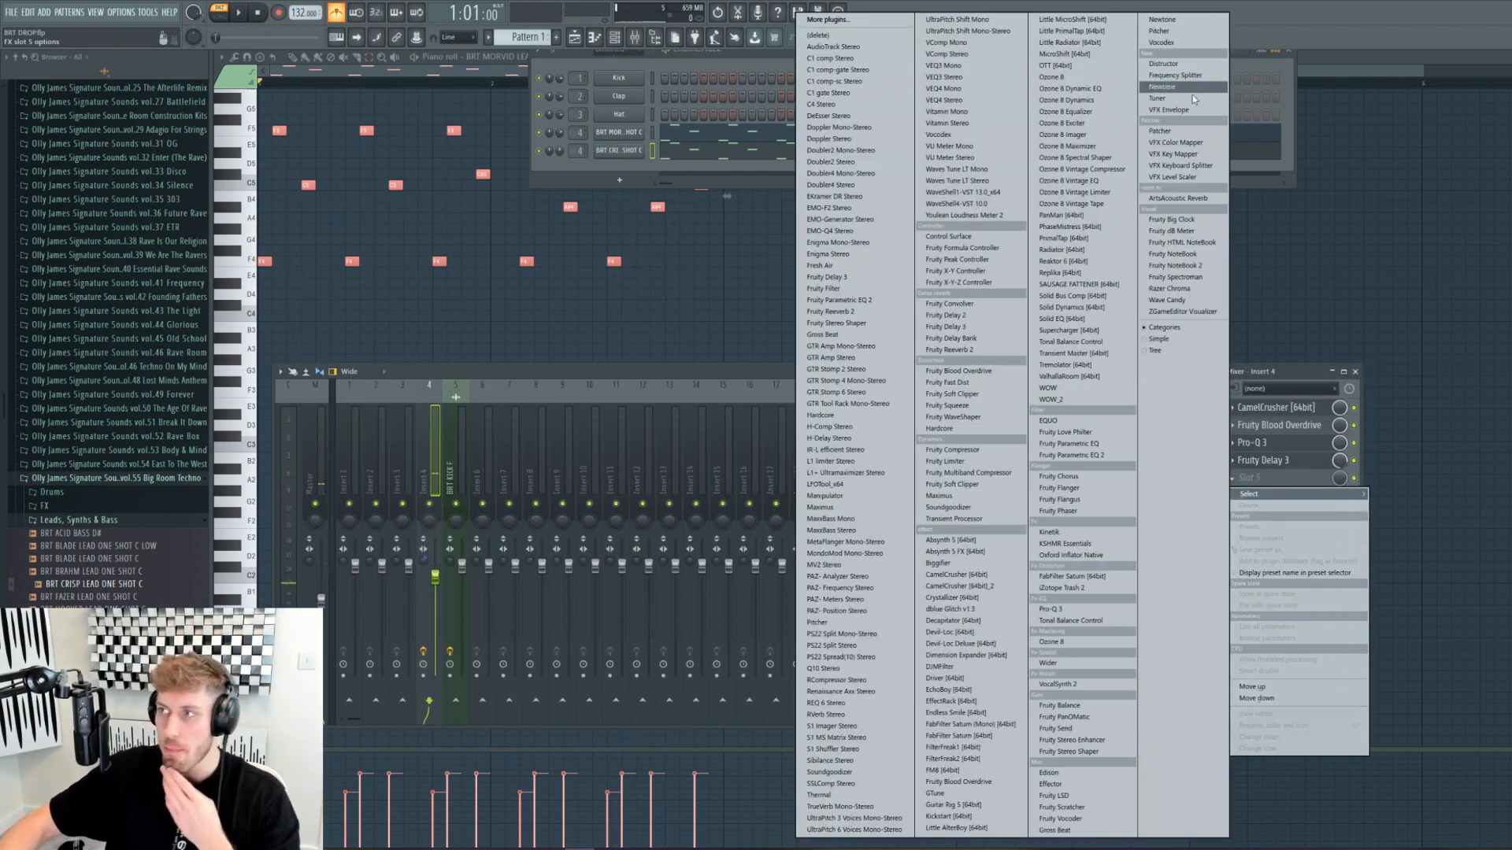
click(1201, 202)
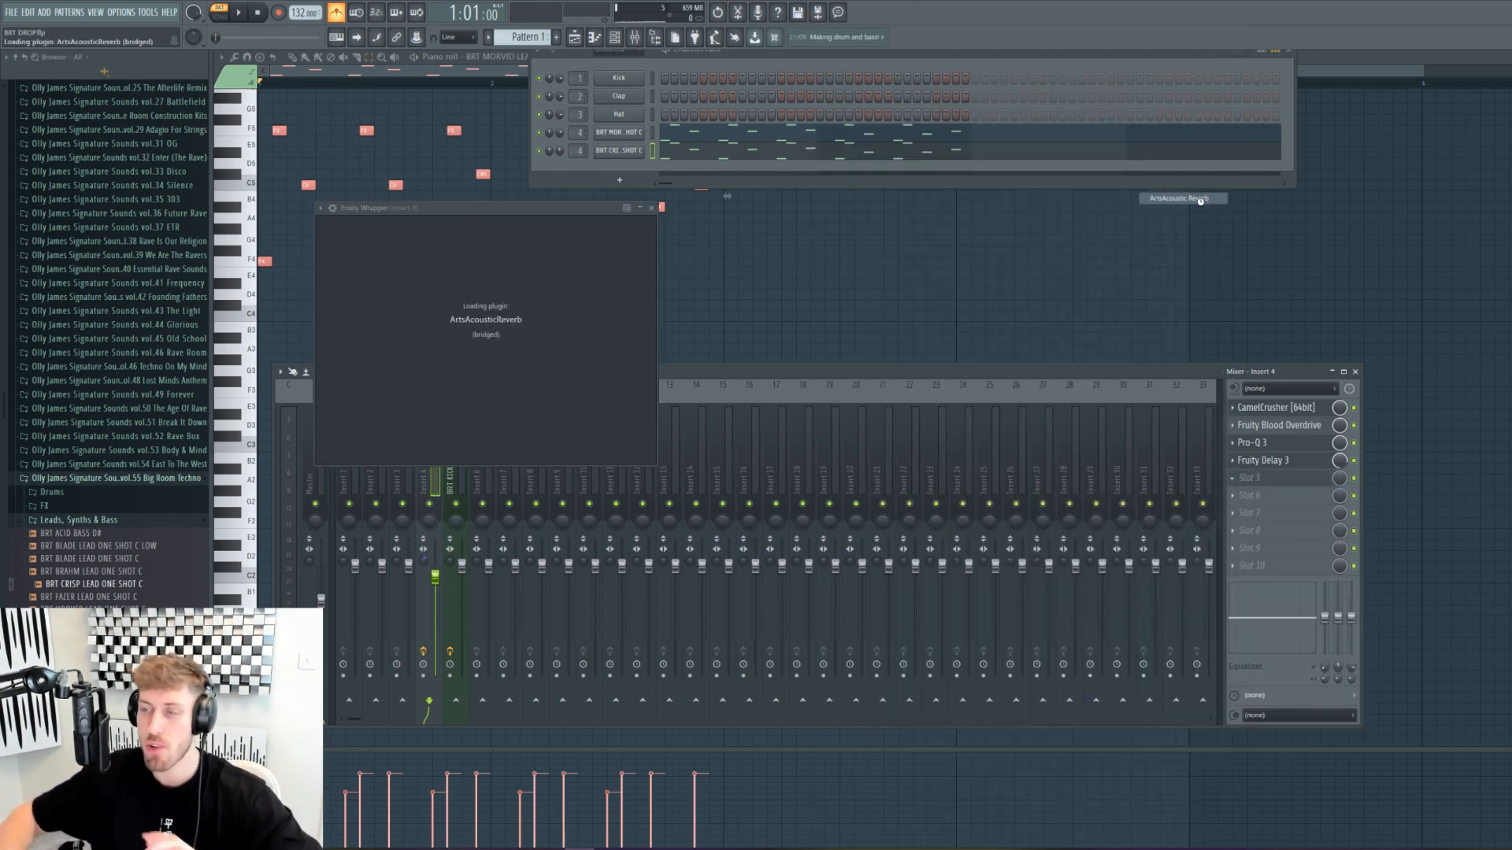
click(619, 225)
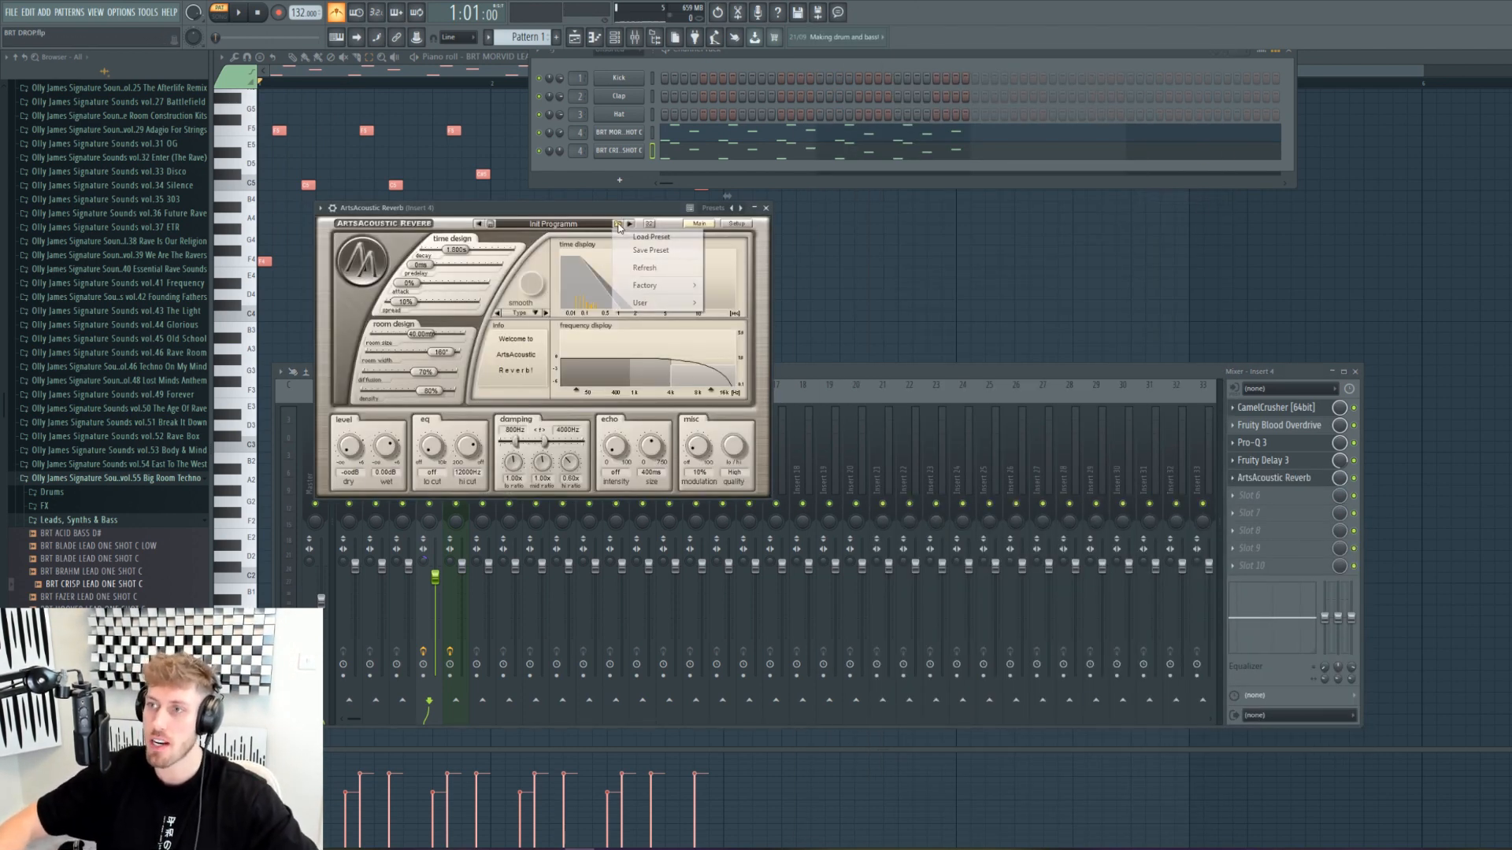
click(639, 237)
double_click(375, 310)
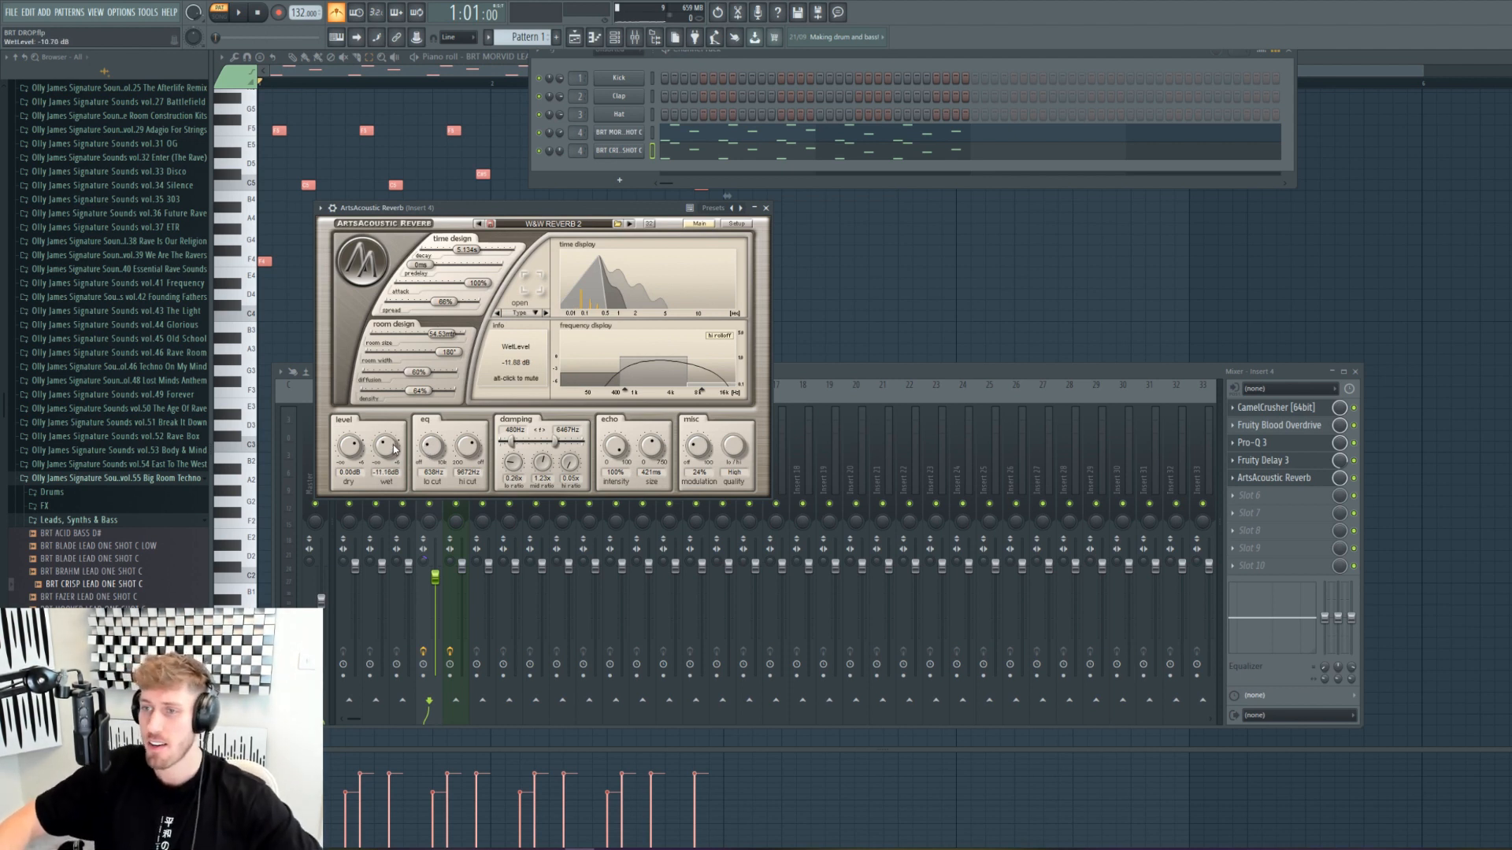
Step: Raise the reverb's wet level to about -5.4 dB and shorten its decay to about 4 s while the pattern plays
click(240, 13)
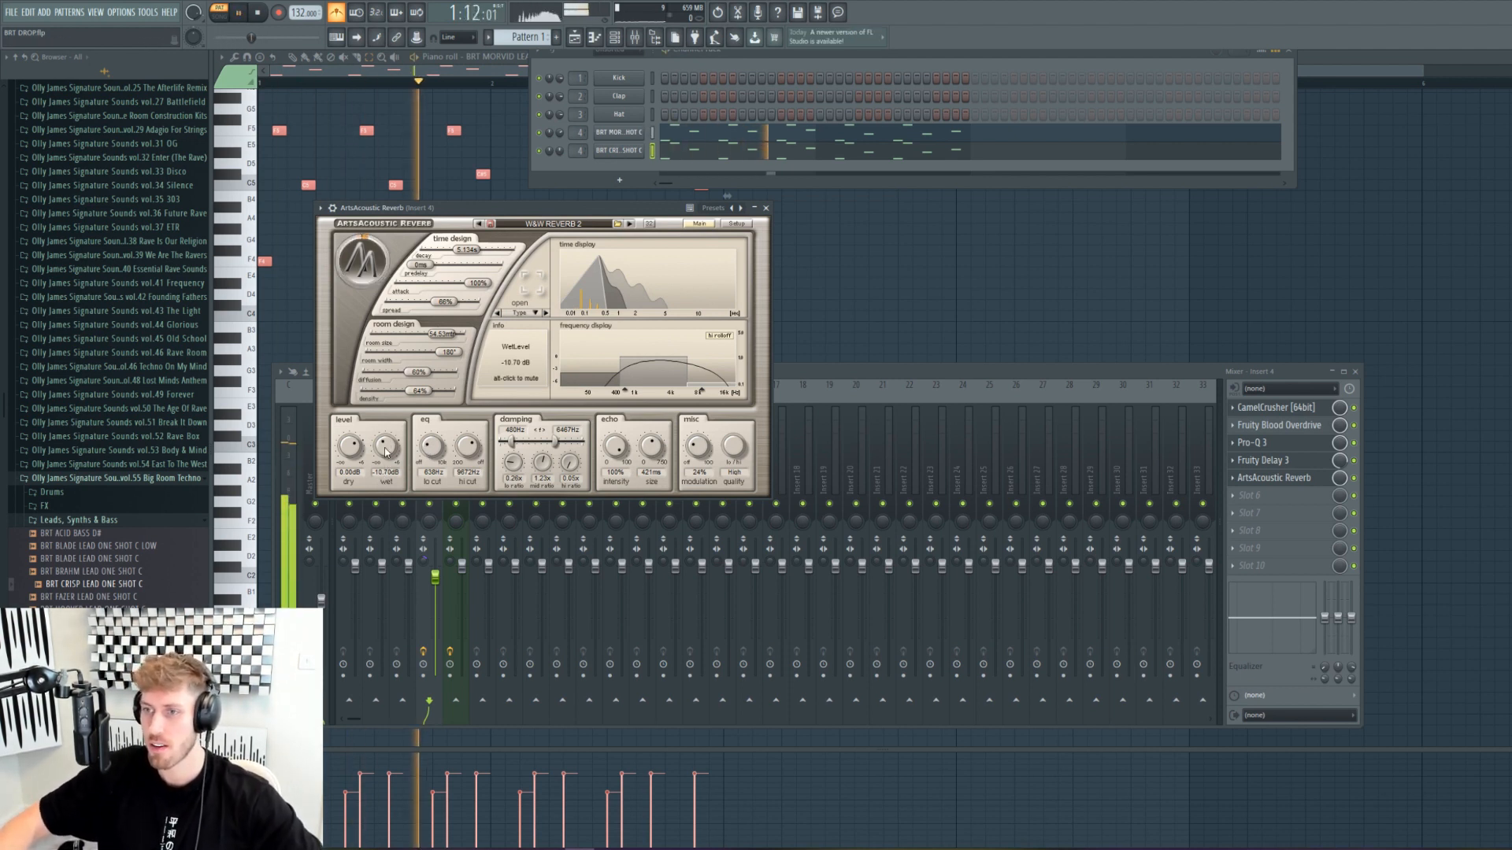
drag(385, 446, 460, 454)
drag(467, 249, 464, 250)
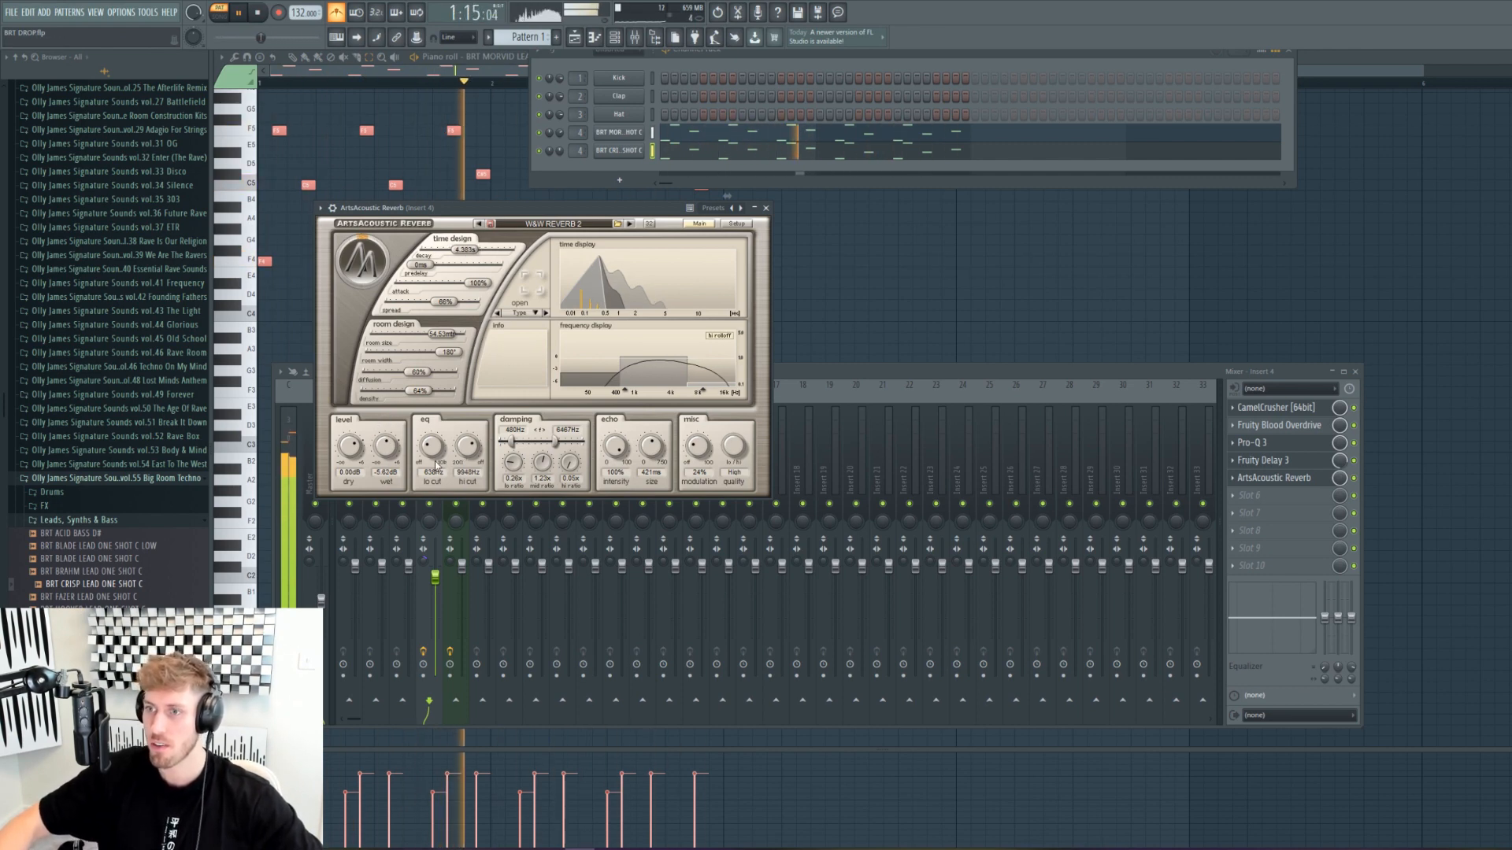
Step: Add Pro-Q 3 after the reverb in slot 6 and cut the highs with a gentle shelf of about -1.8 dB
click(1260, 495)
mouse_move(1268, 512)
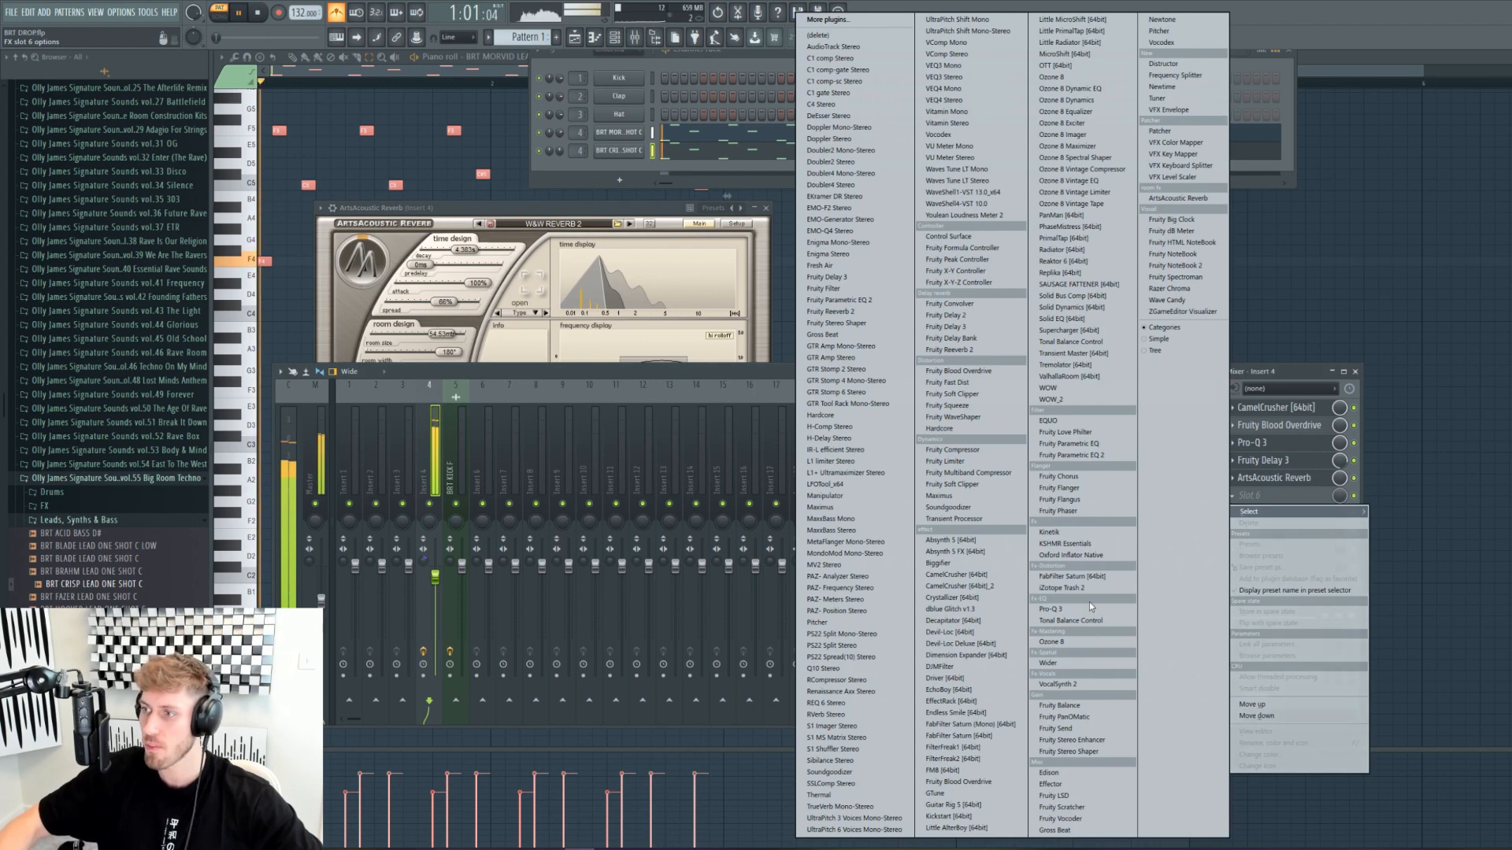
click(1049, 608)
drag(819, 381, 796, 387)
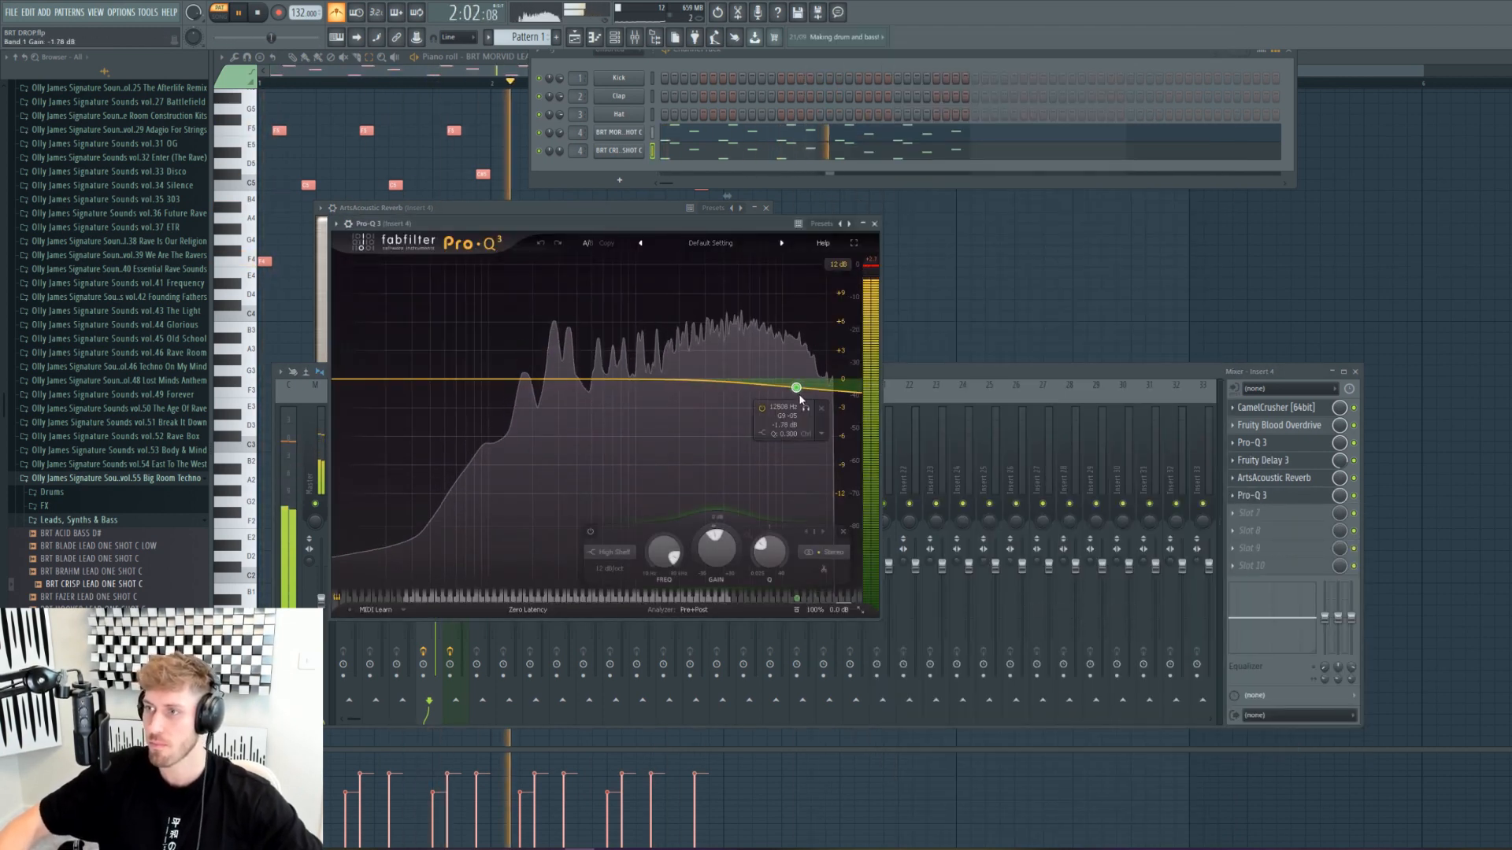
Step: Add Transient Processor in slot 7 of Insert 4 and reduce its release to about -21%
click(1248, 513)
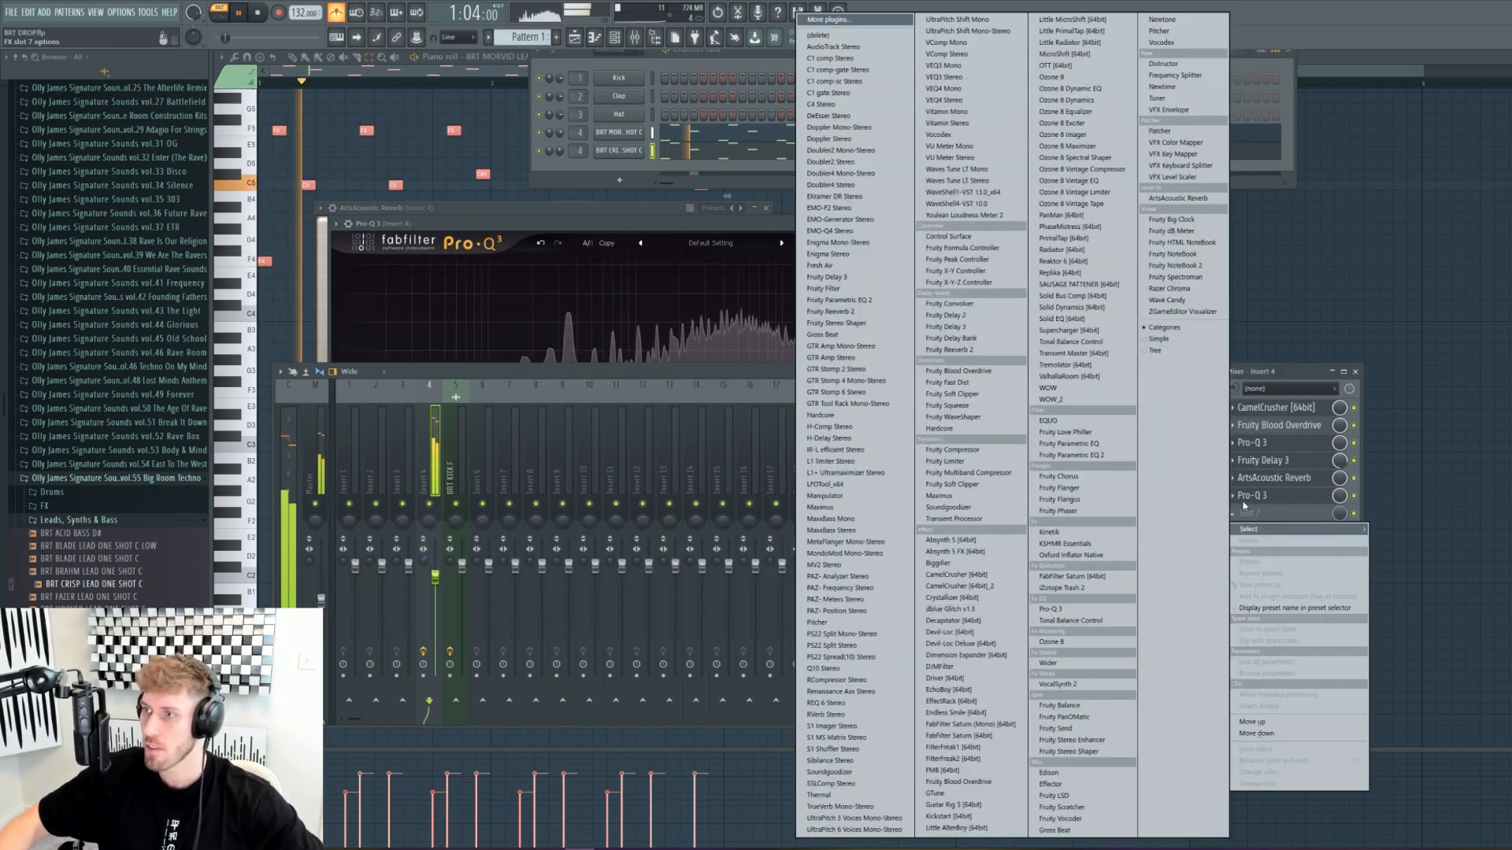
click(976, 515)
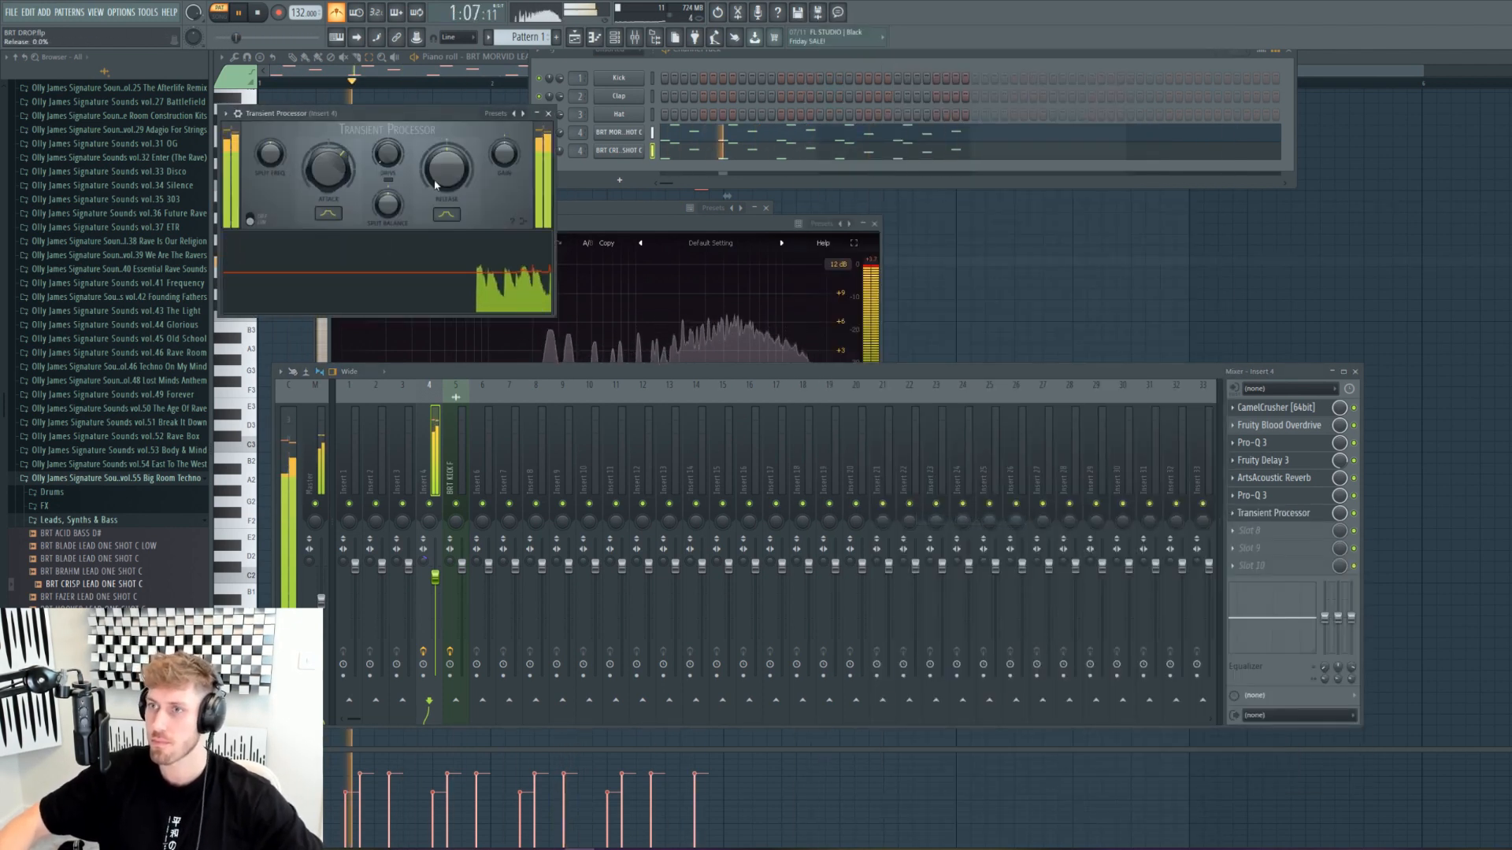
drag(435, 185, 432, 203)
key(space)
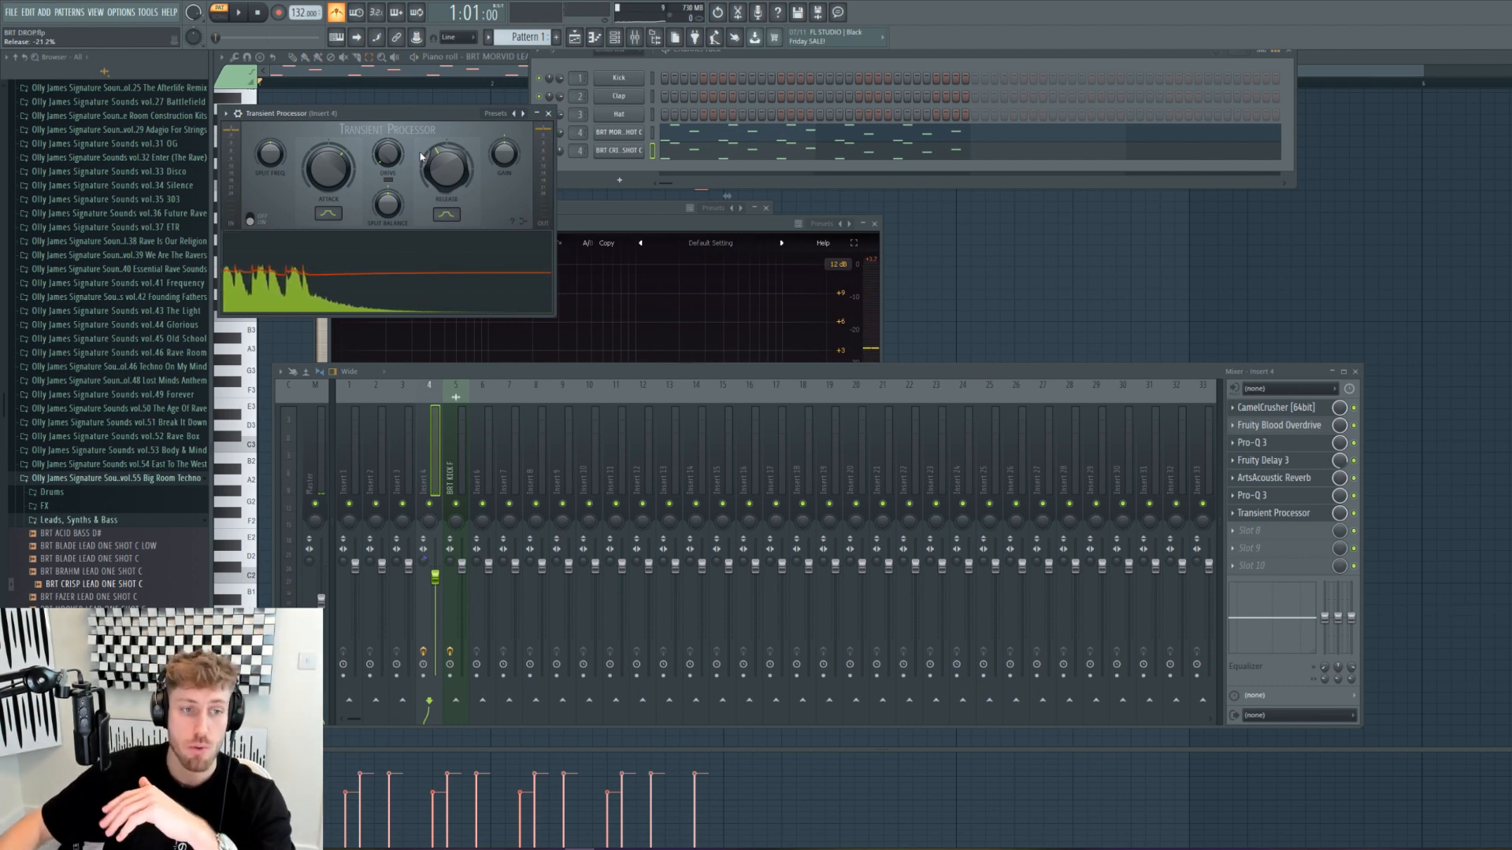
Step: Clear the two-bar loop selection in the playlist and play the full arrangement from the start
click(248, 21)
key(F5)
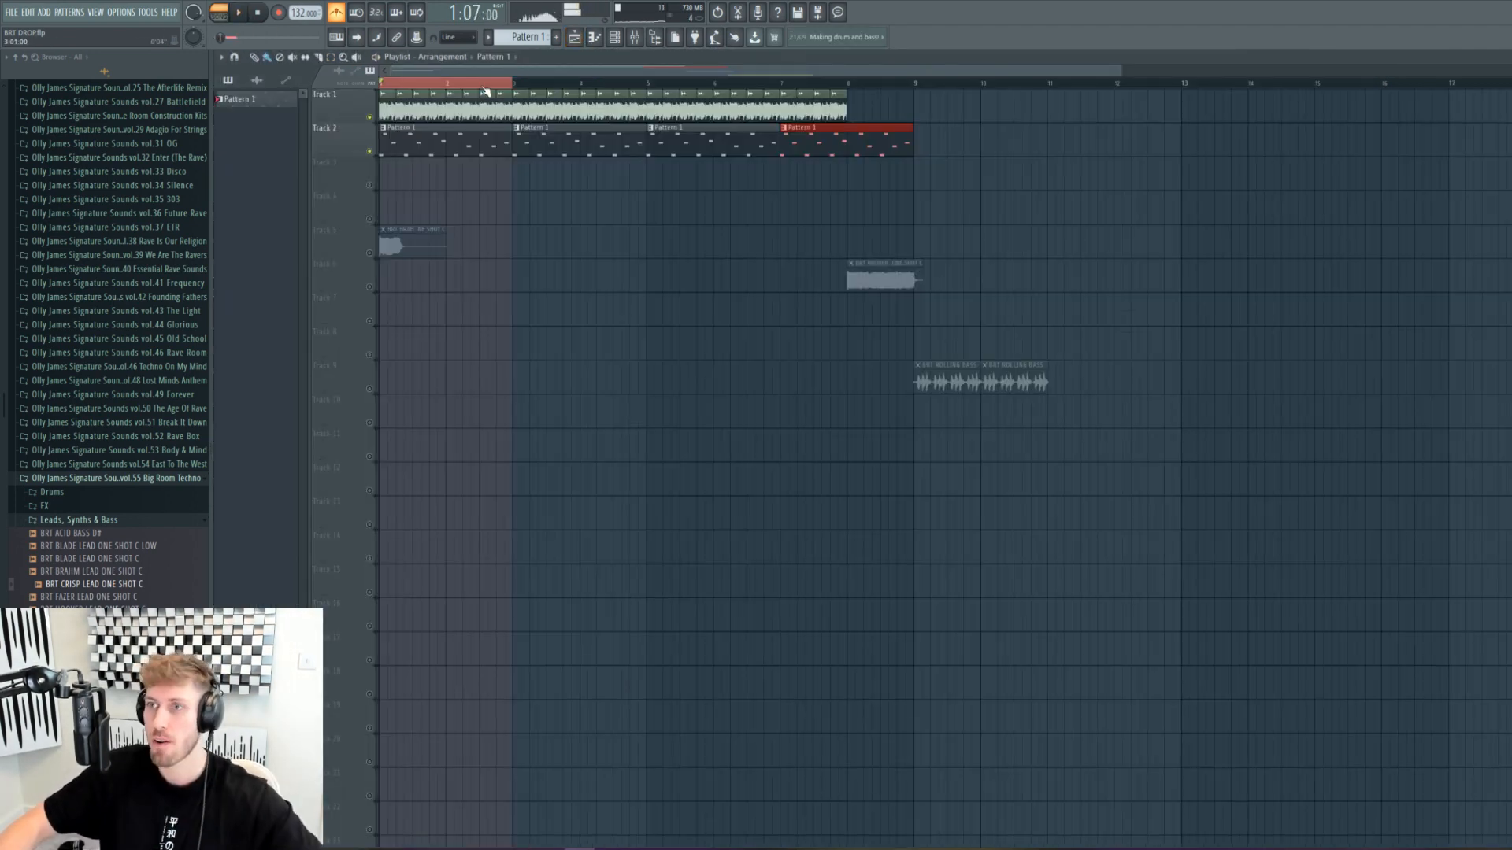
key(space)
drag(482, 83, 509, 84)
ctrl+click(512, 83)
Step: Add Kickstart in slot 10 of Insert 4, choose the fourth ducking curve in the upper row and set the mix to 79%
click(635, 40)
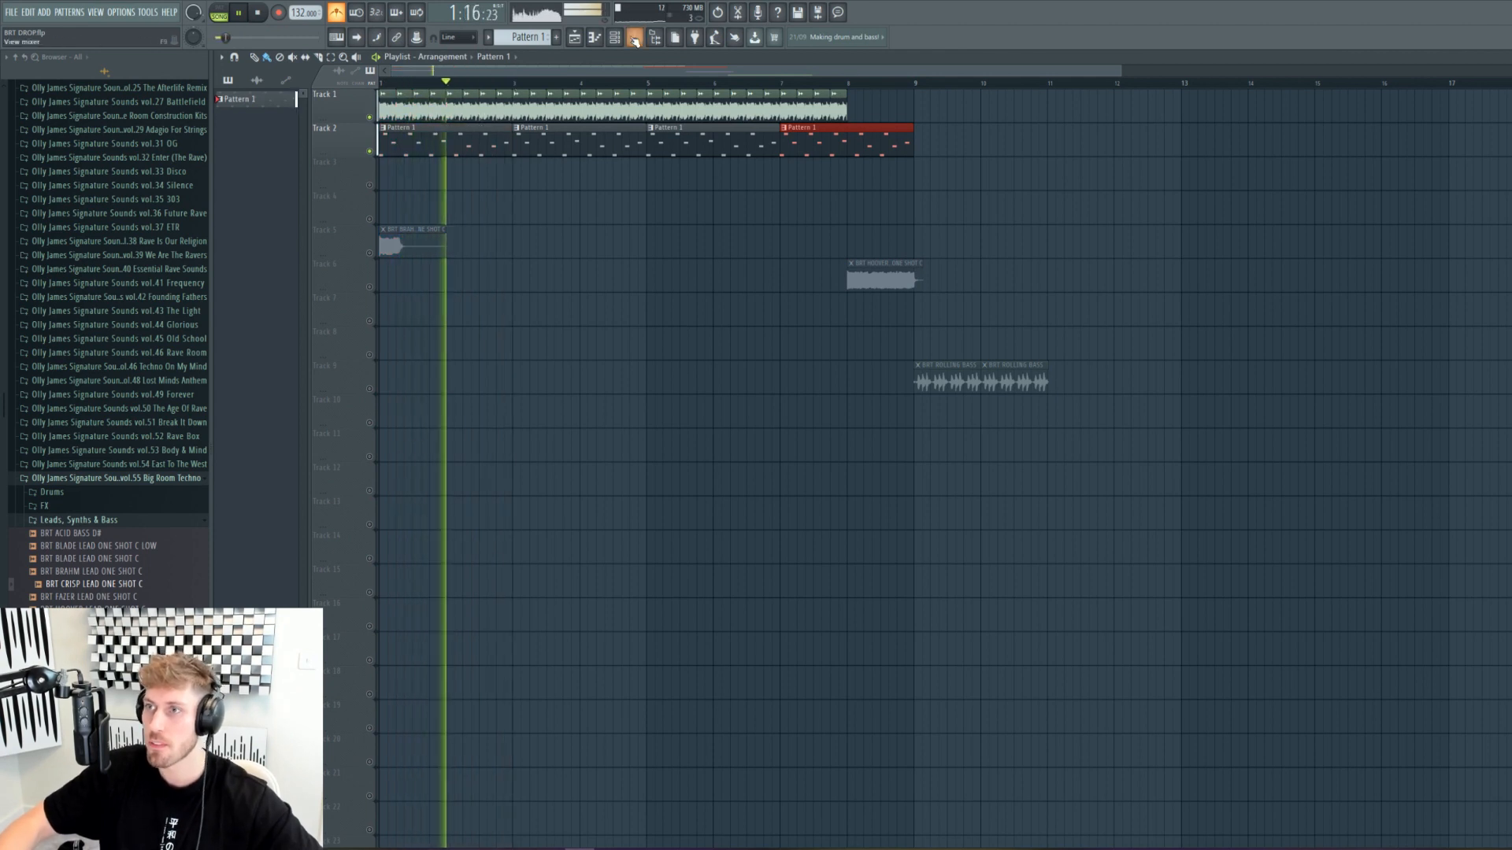
click(1252, 565)
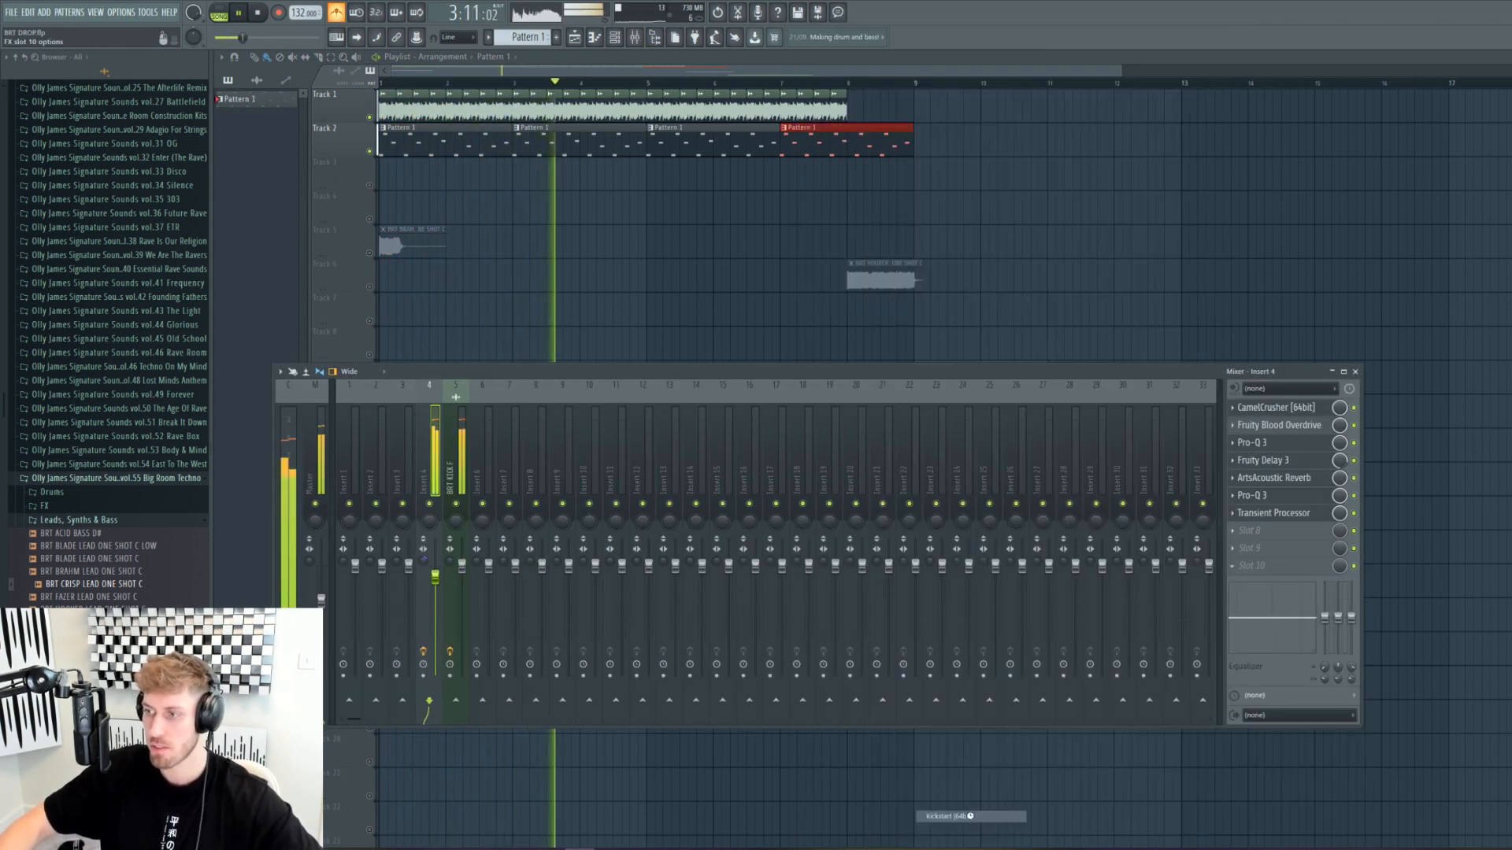
click(957, 817)
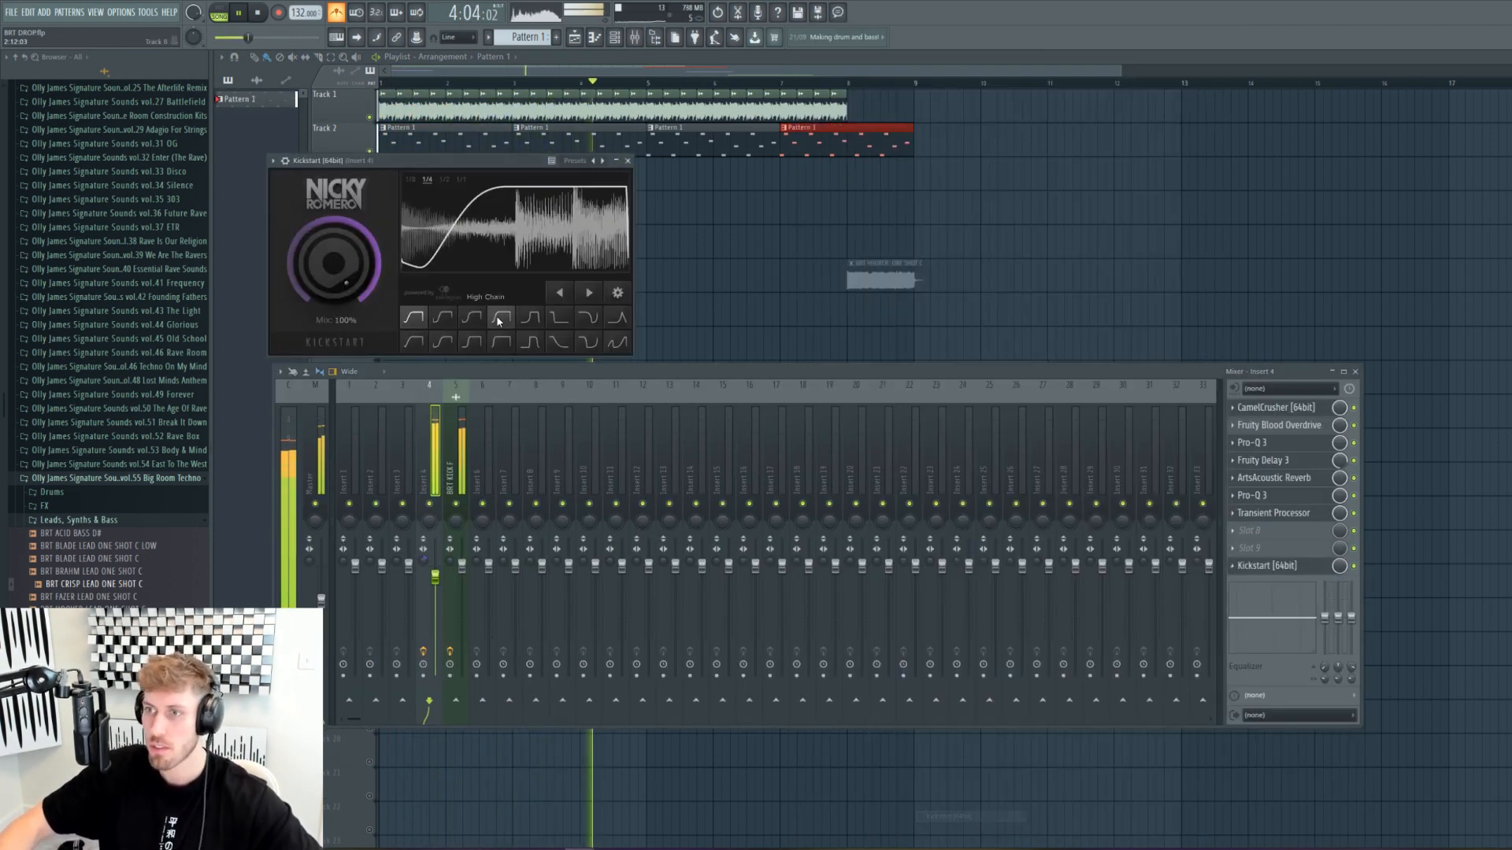
click(498, 318)
key(space)
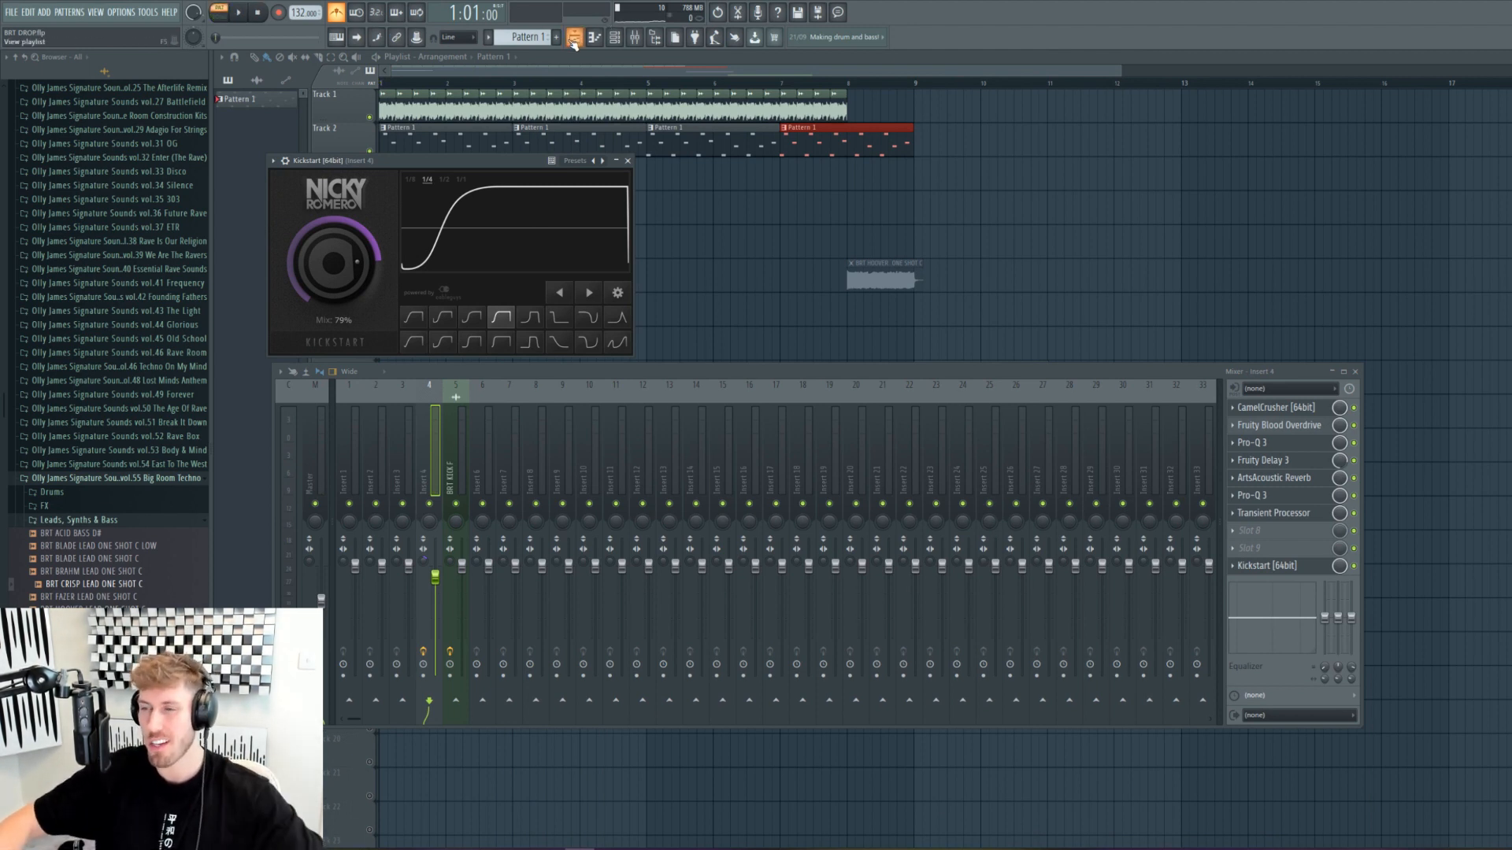
Step: Compare the ducked leads by playing the pattern alone and the full arrangement with the kick
key(space)
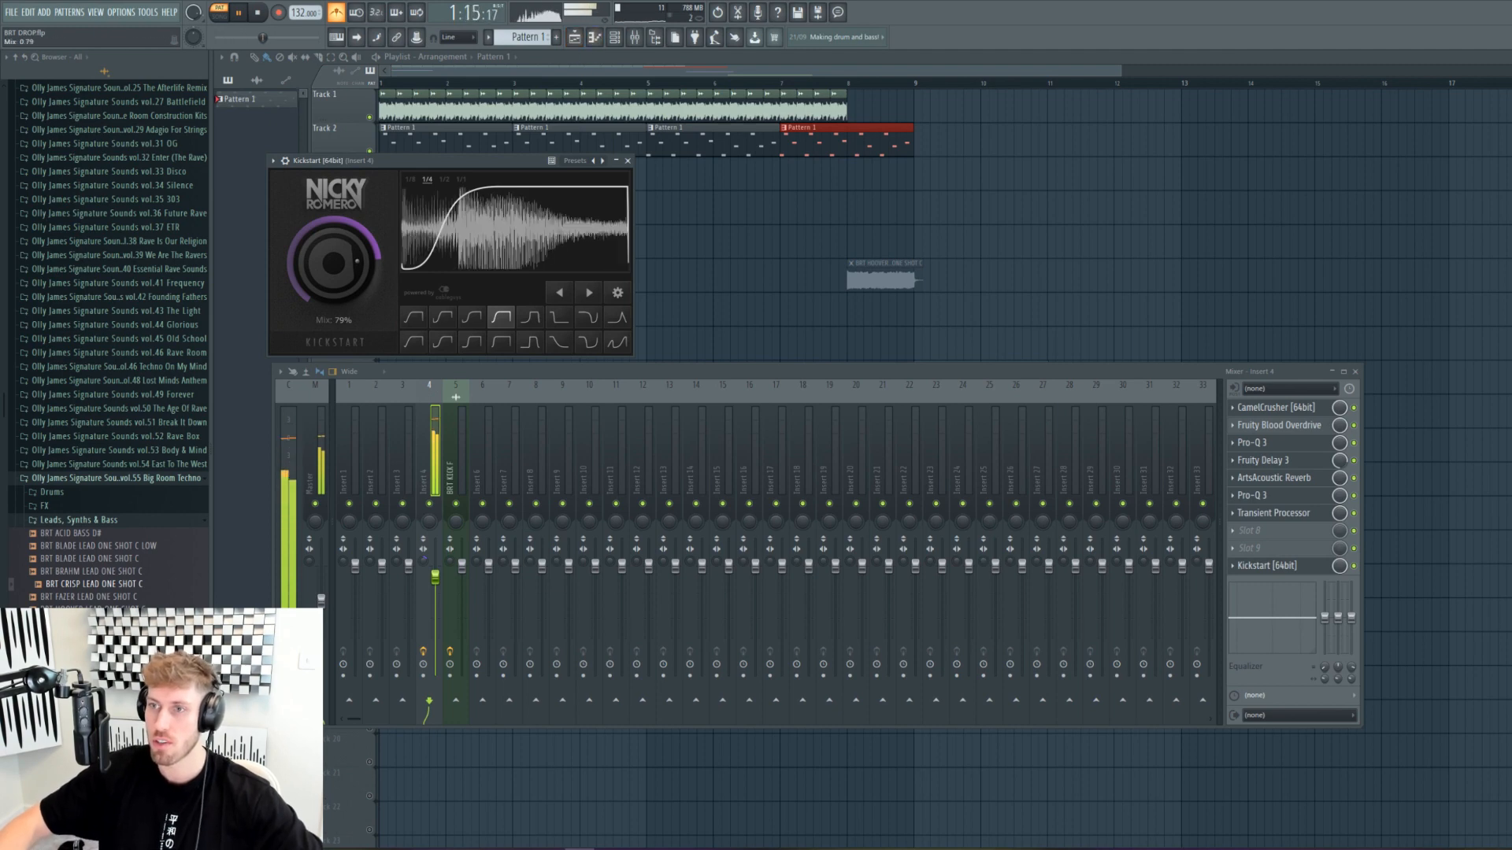
key(F12)
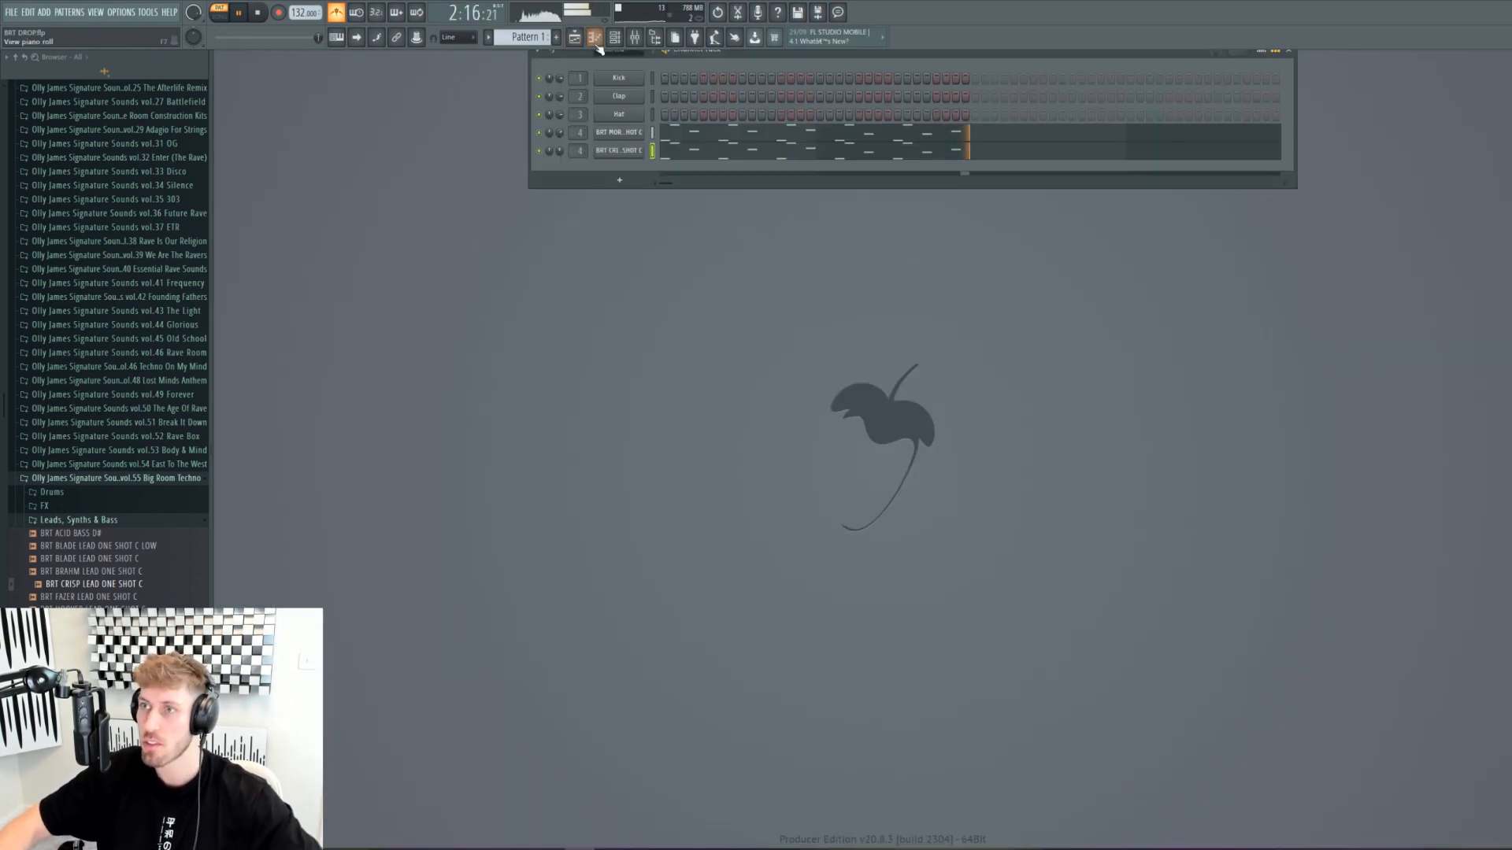
click(573, 41)
key(l)
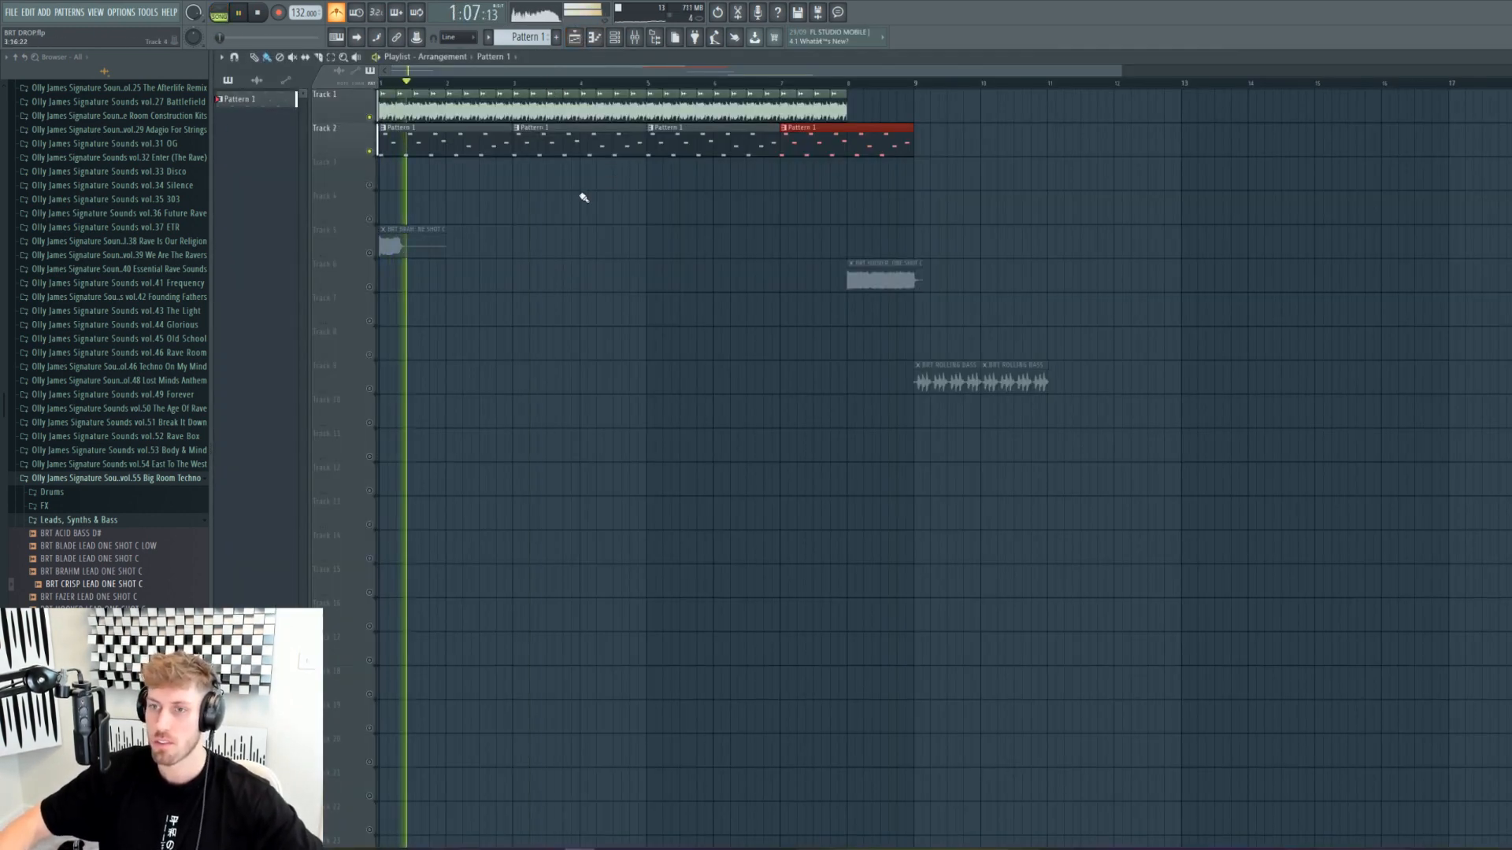
Step: Reopen Kickstart on Insert 4 and lower its mix to 74% while the song plays
click(635, 37)
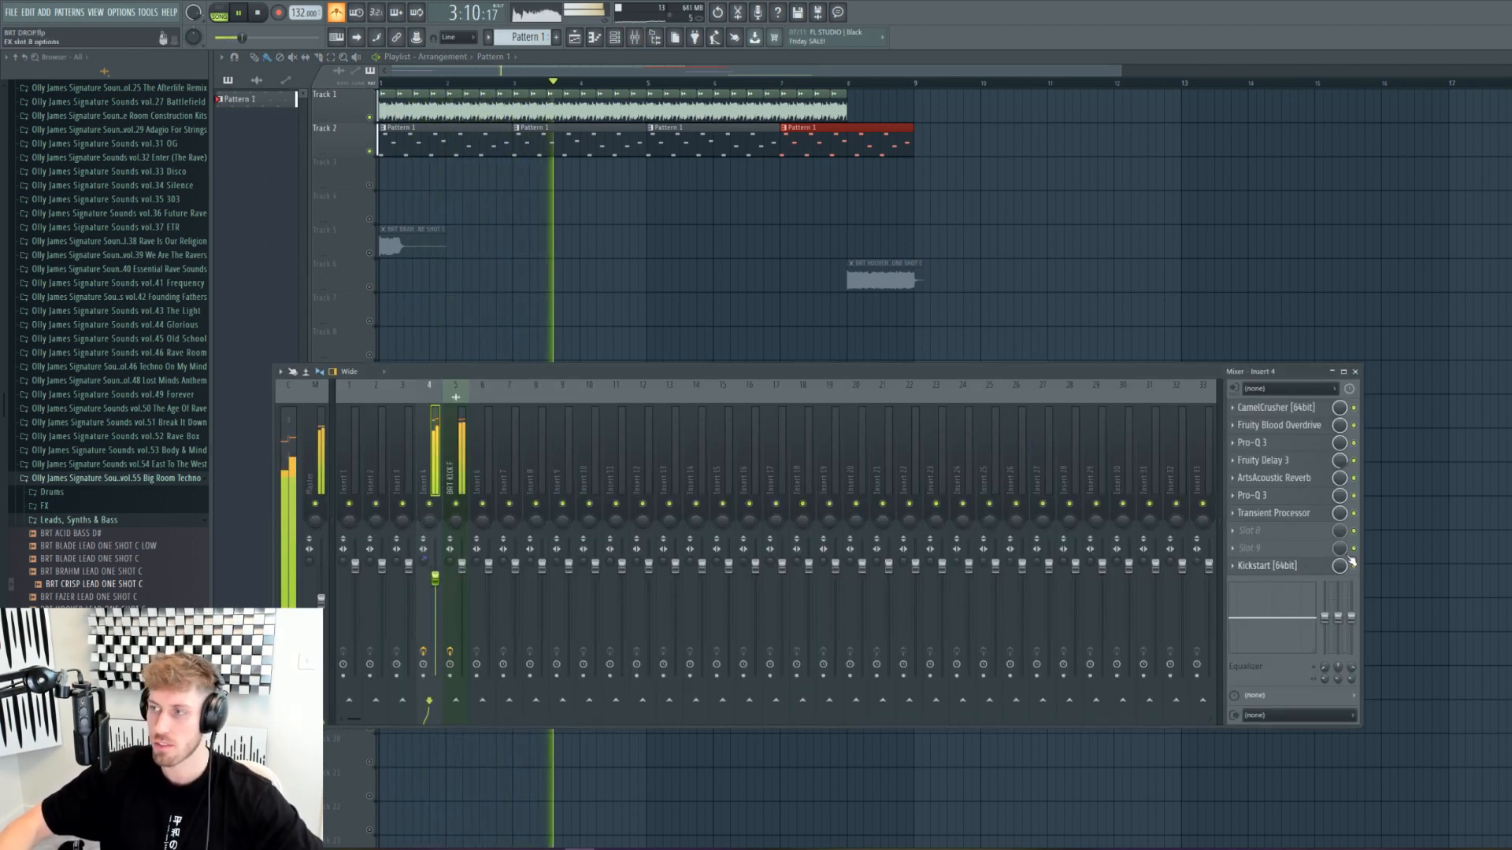
click(1277, 566)
drag(314, 252, 314, 239)
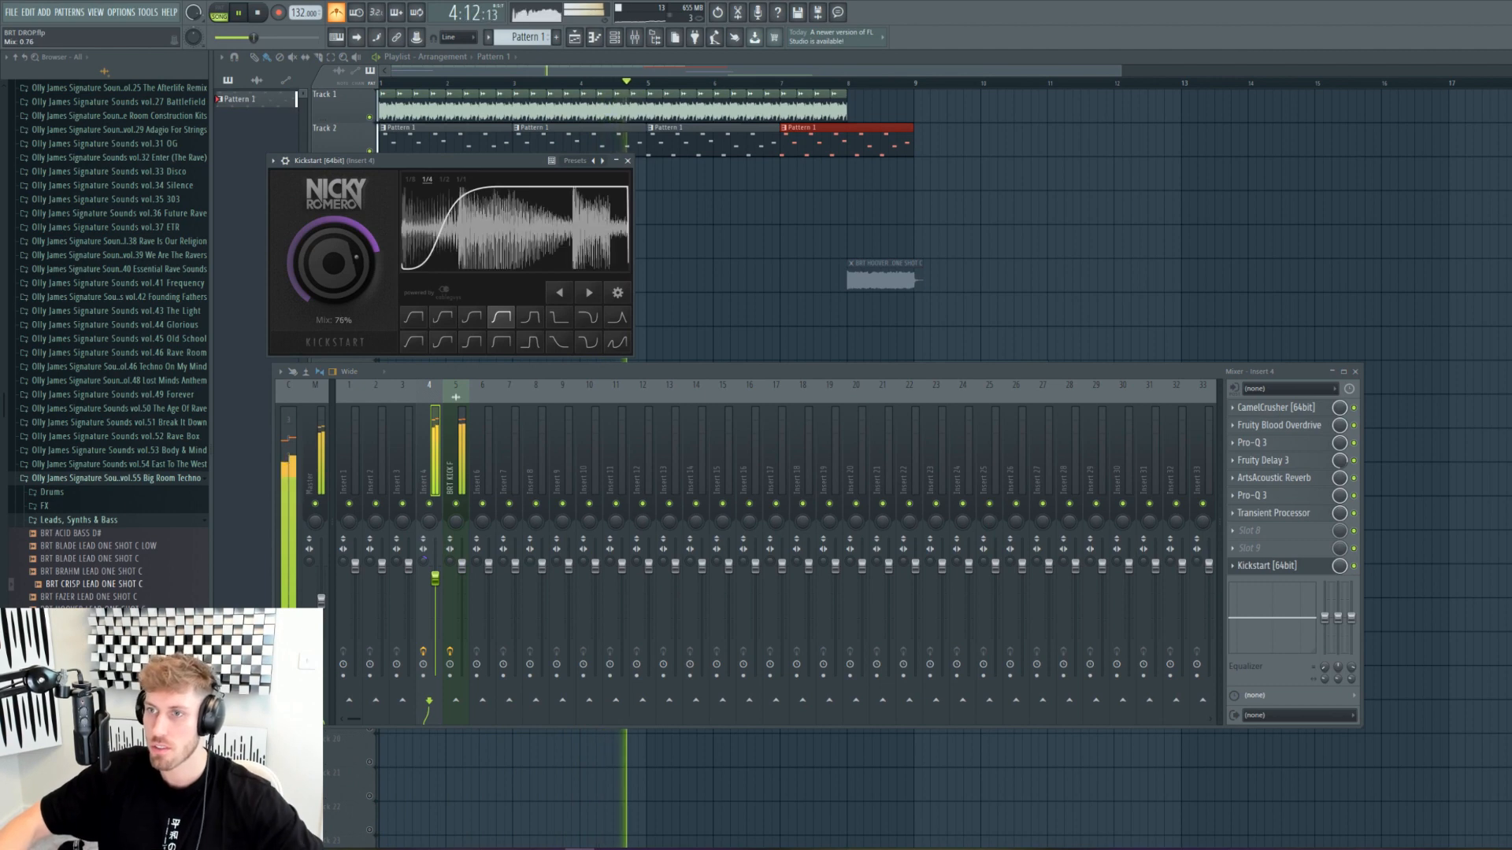
key(space)
Step: Add iZotope Trash 2 in slot 8 of Insert 4 and play the lead pattern on its own
click(1251, 530)
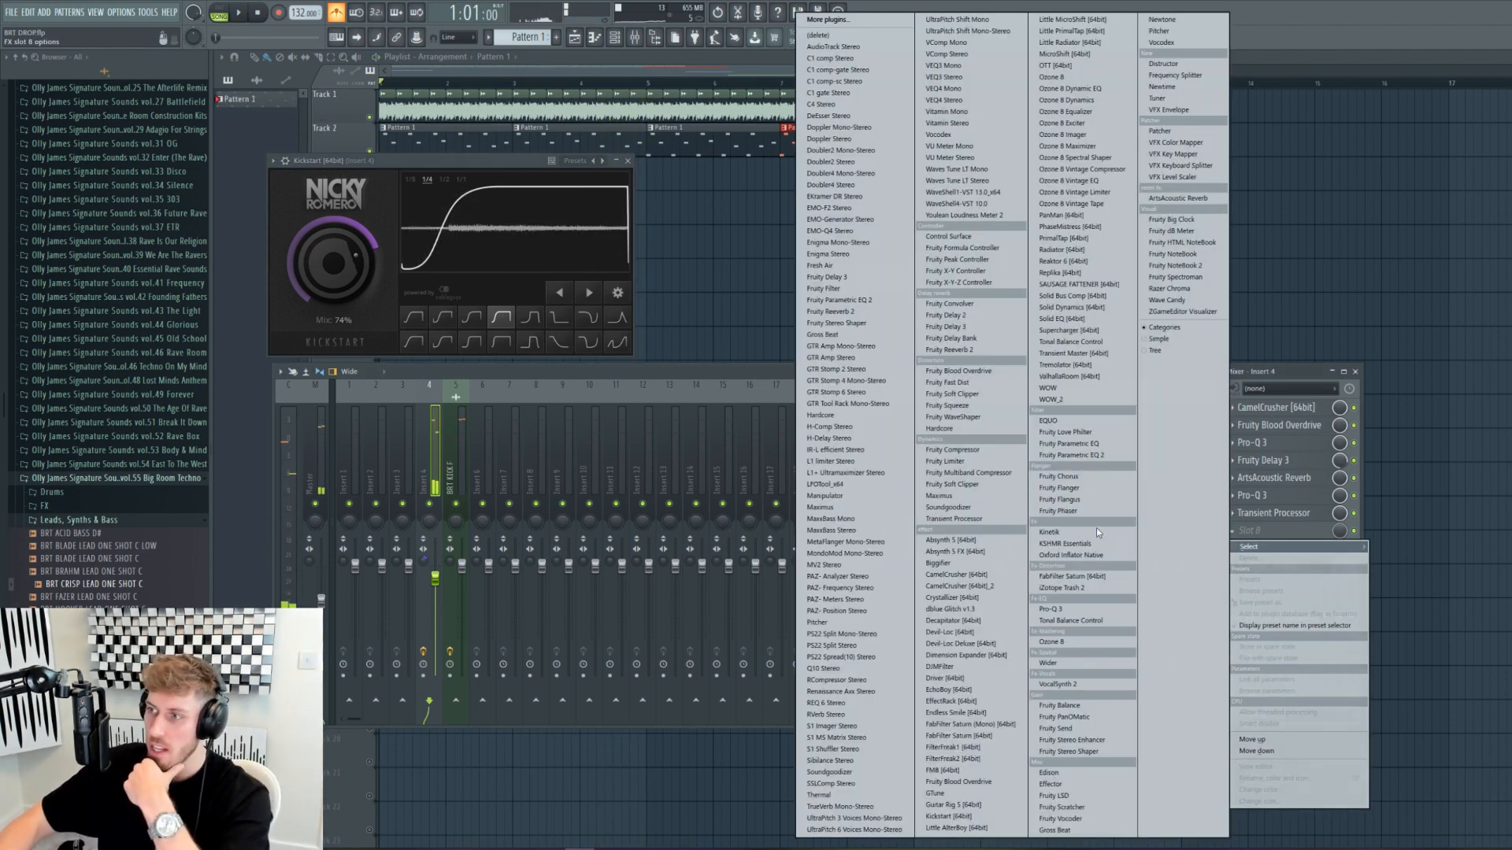
click(1089, 587)
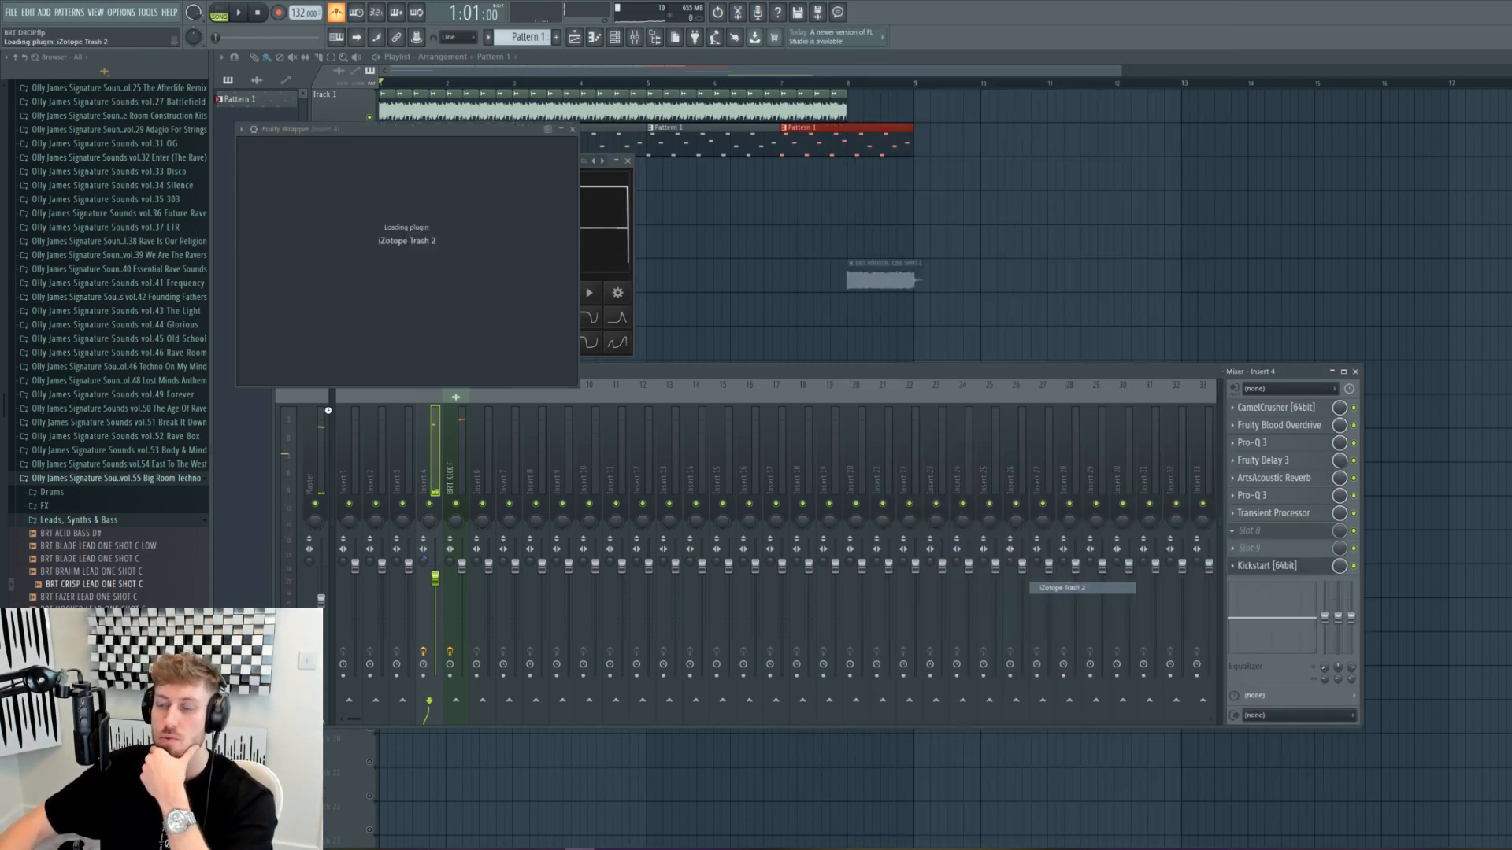
click(221, 10)
key(space)
Step: Audition Trash 2 distortion types, choose Push Pull for stage 1 and lower the global mix to about 74%
click(285, 362)
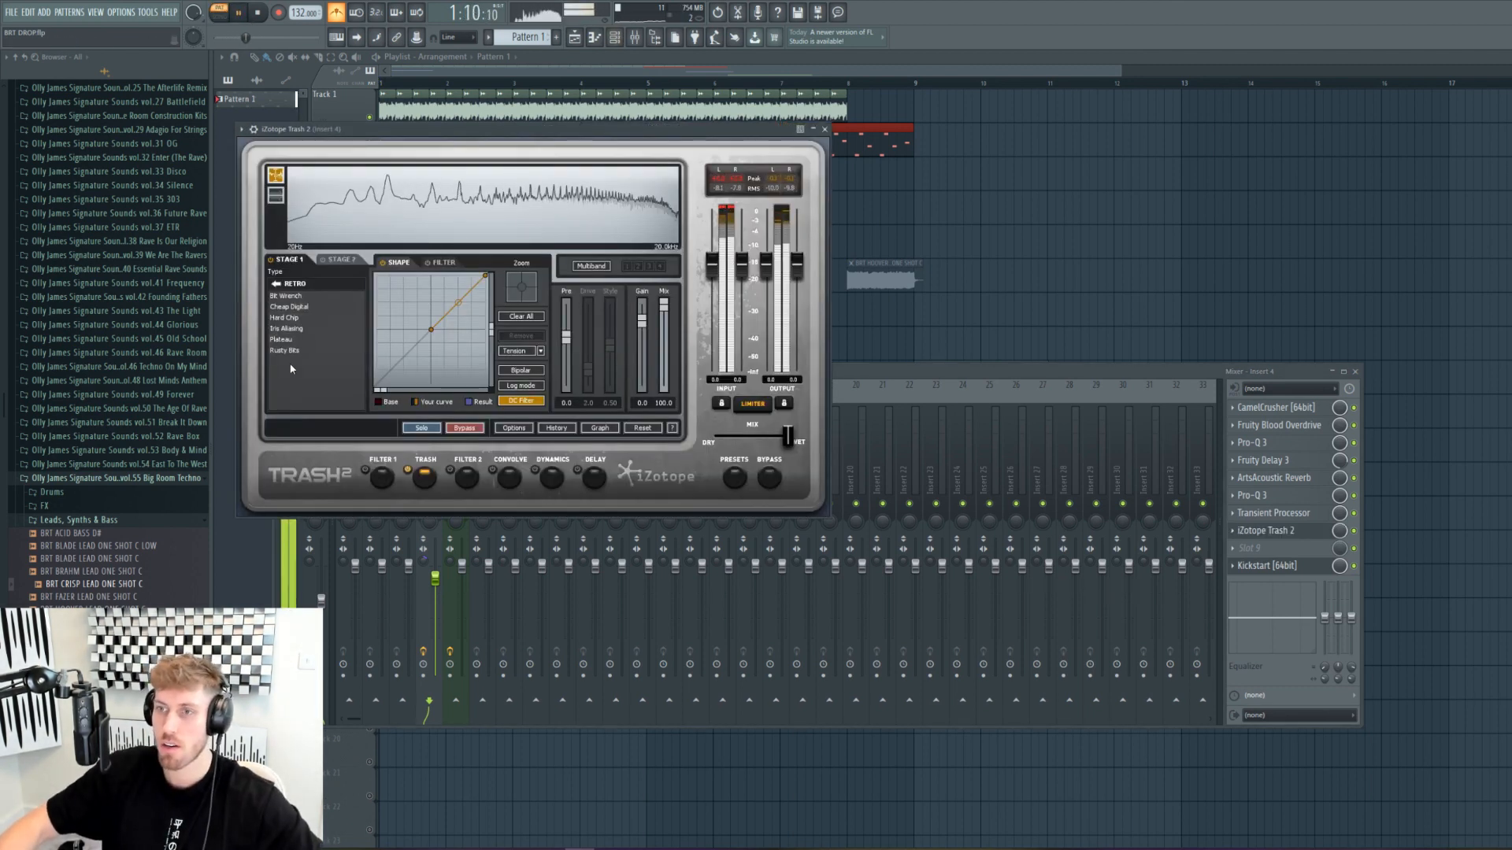
click(287, 351)
click(276, 284)
click(296, 371)
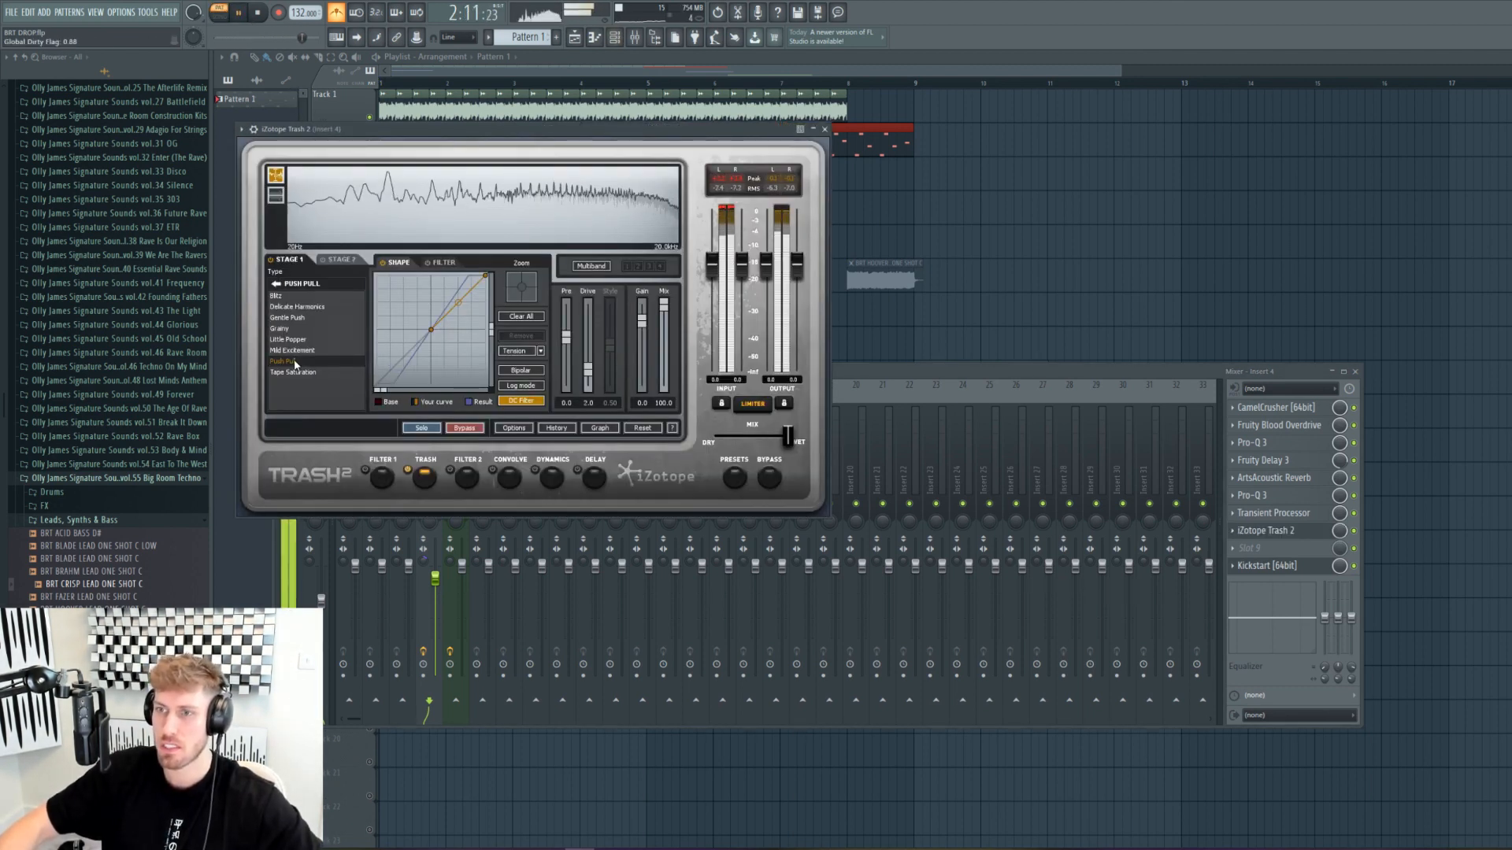
click(294, 372)
click(284, 361)
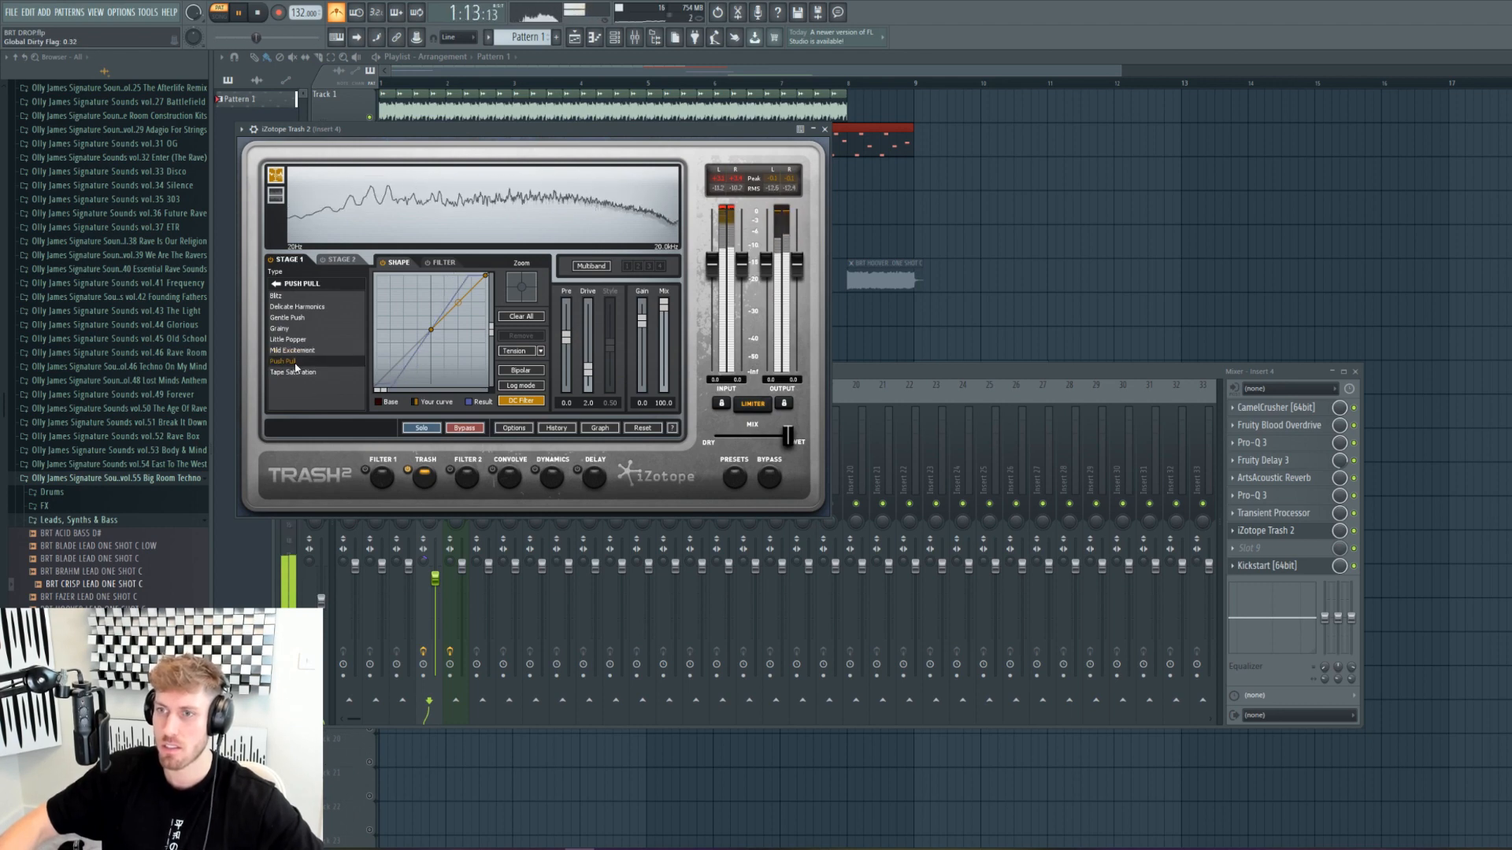
drag(786, 435, 769, 436)
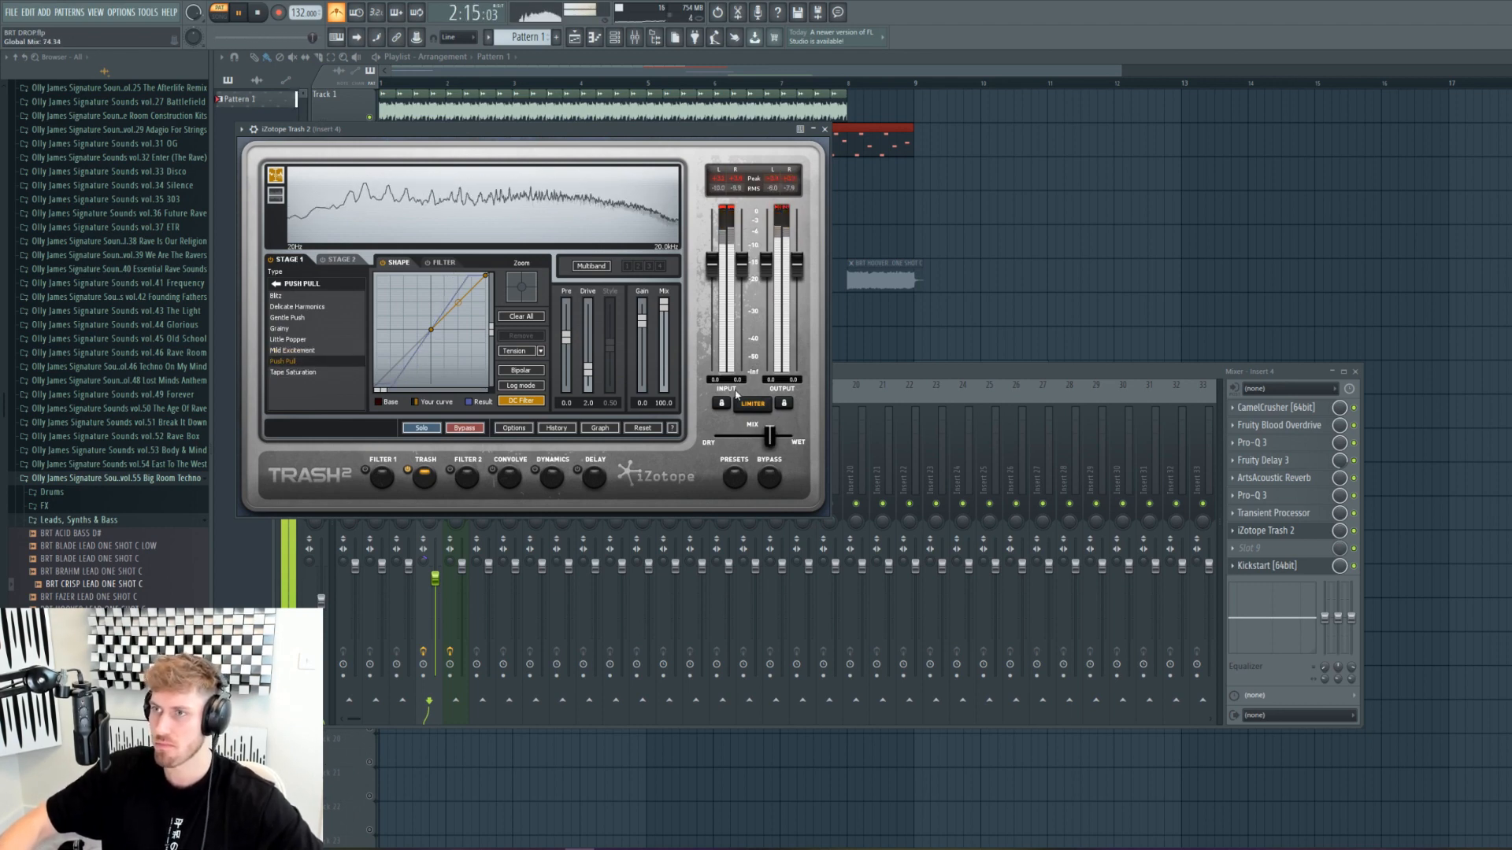
Step: Check the layered lead's notes in the piano roll, replay the pattern and return to the playlist
click(603, 39)
key(space)
click(616, 42)
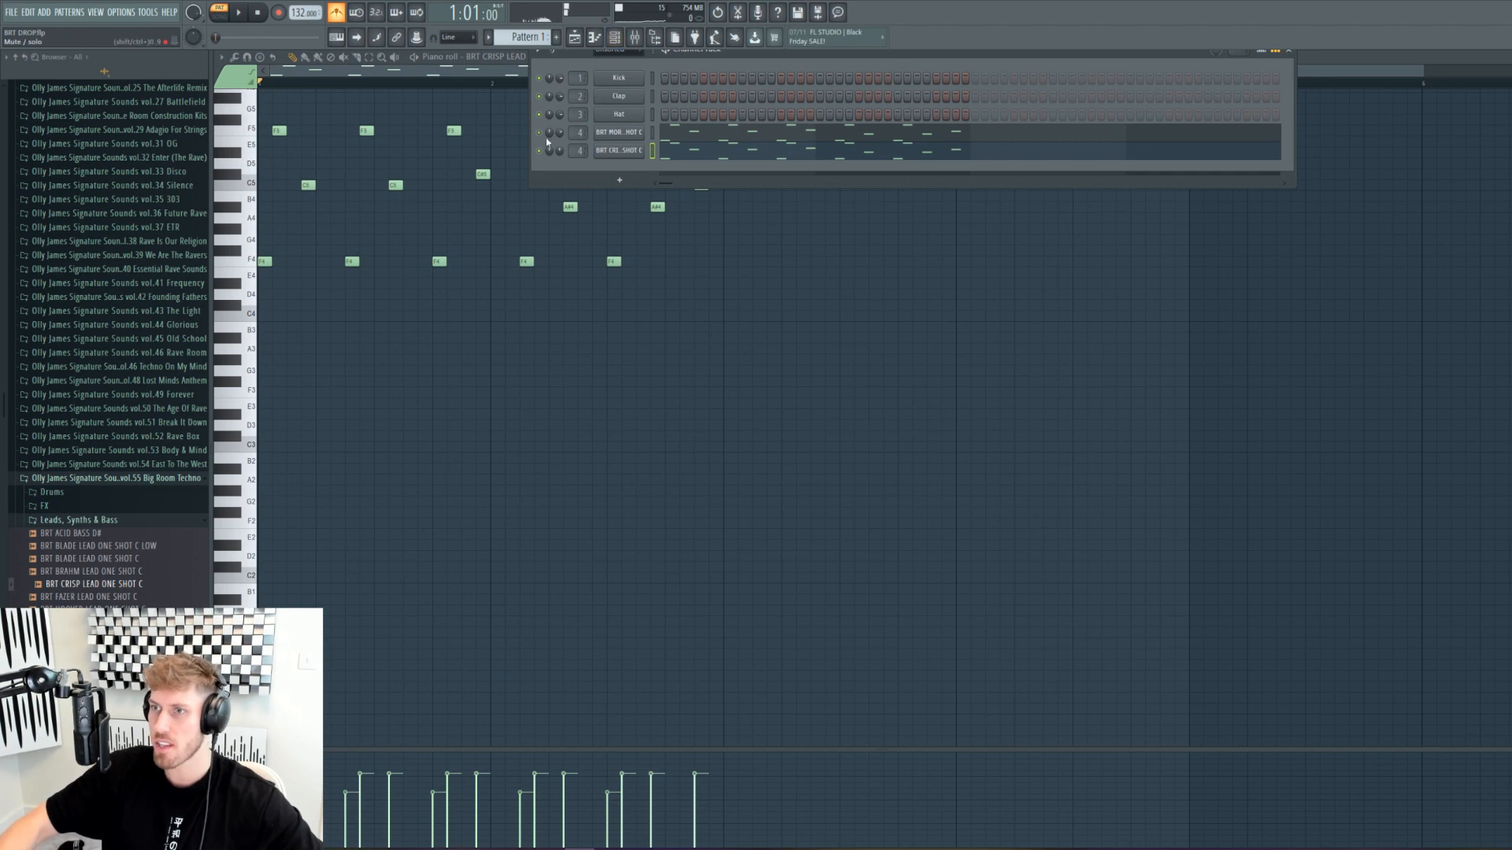
key(space)
key(F5)
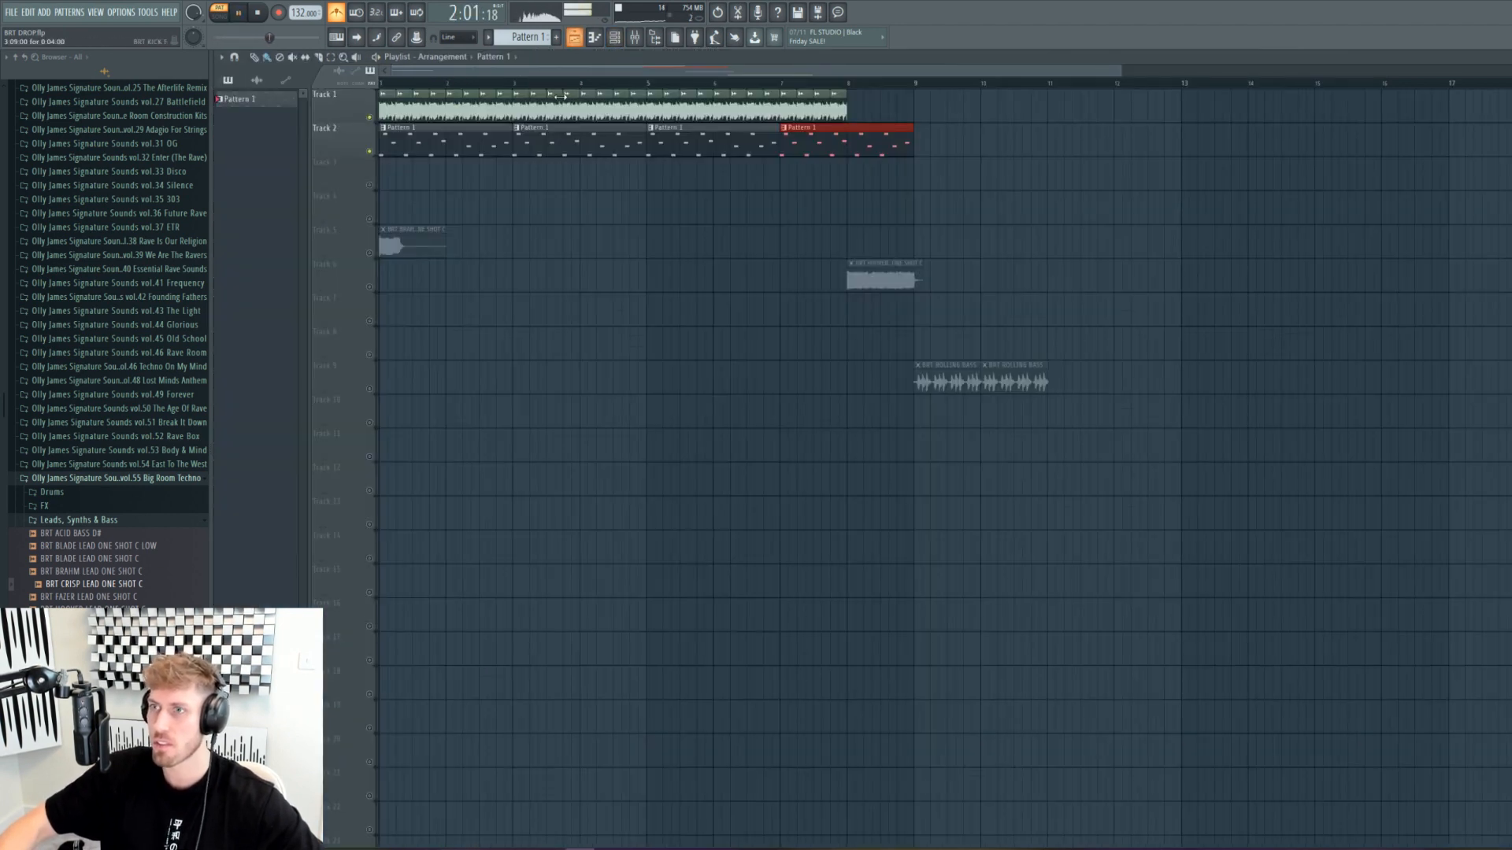
Step: Adjust the CRISP lead's channel volume while the song plays, and unmute Track 5
key(space)
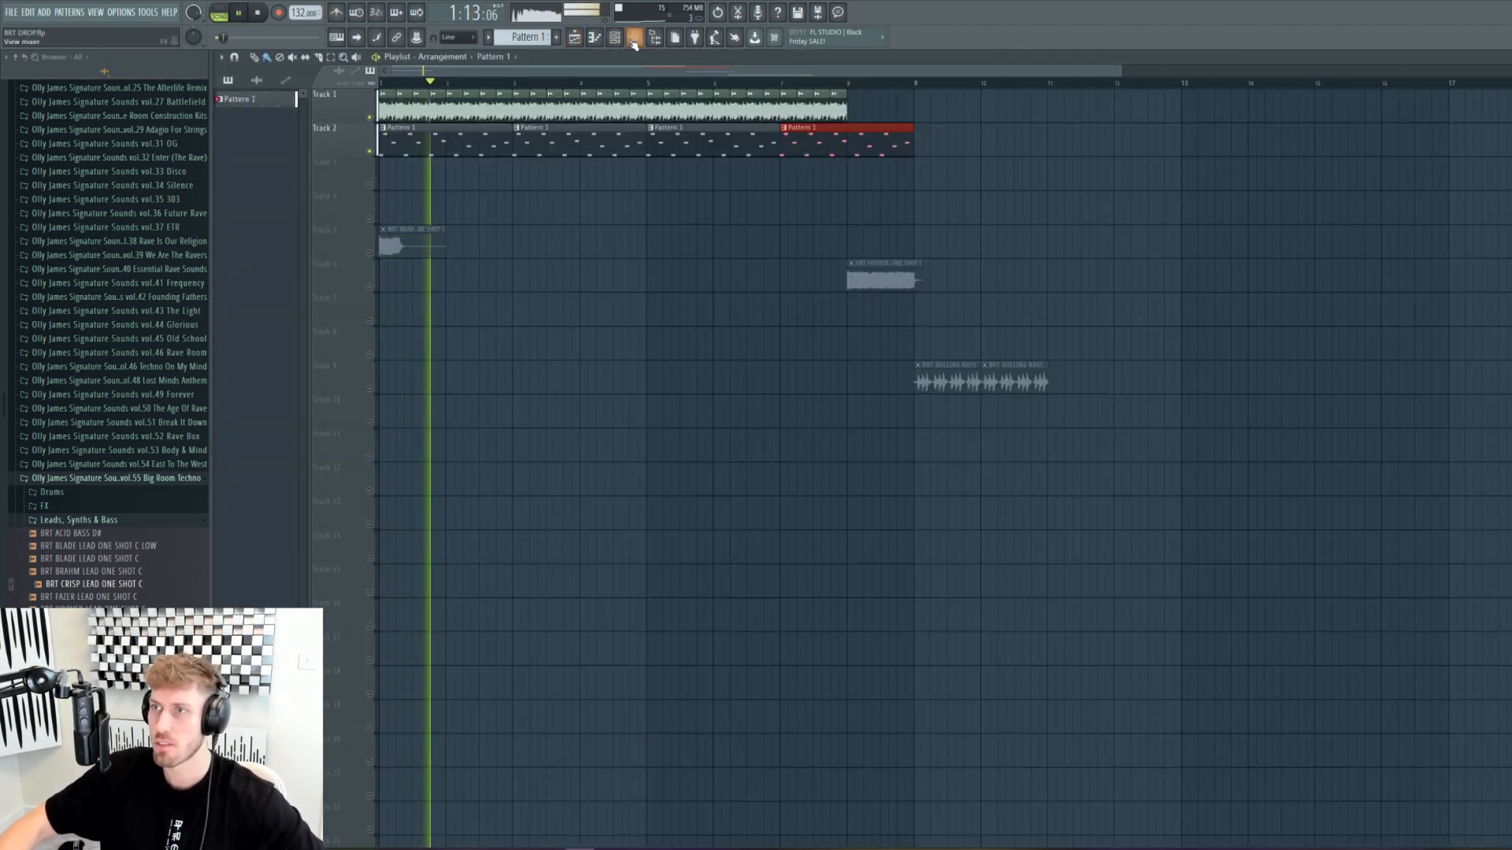
key(F6)
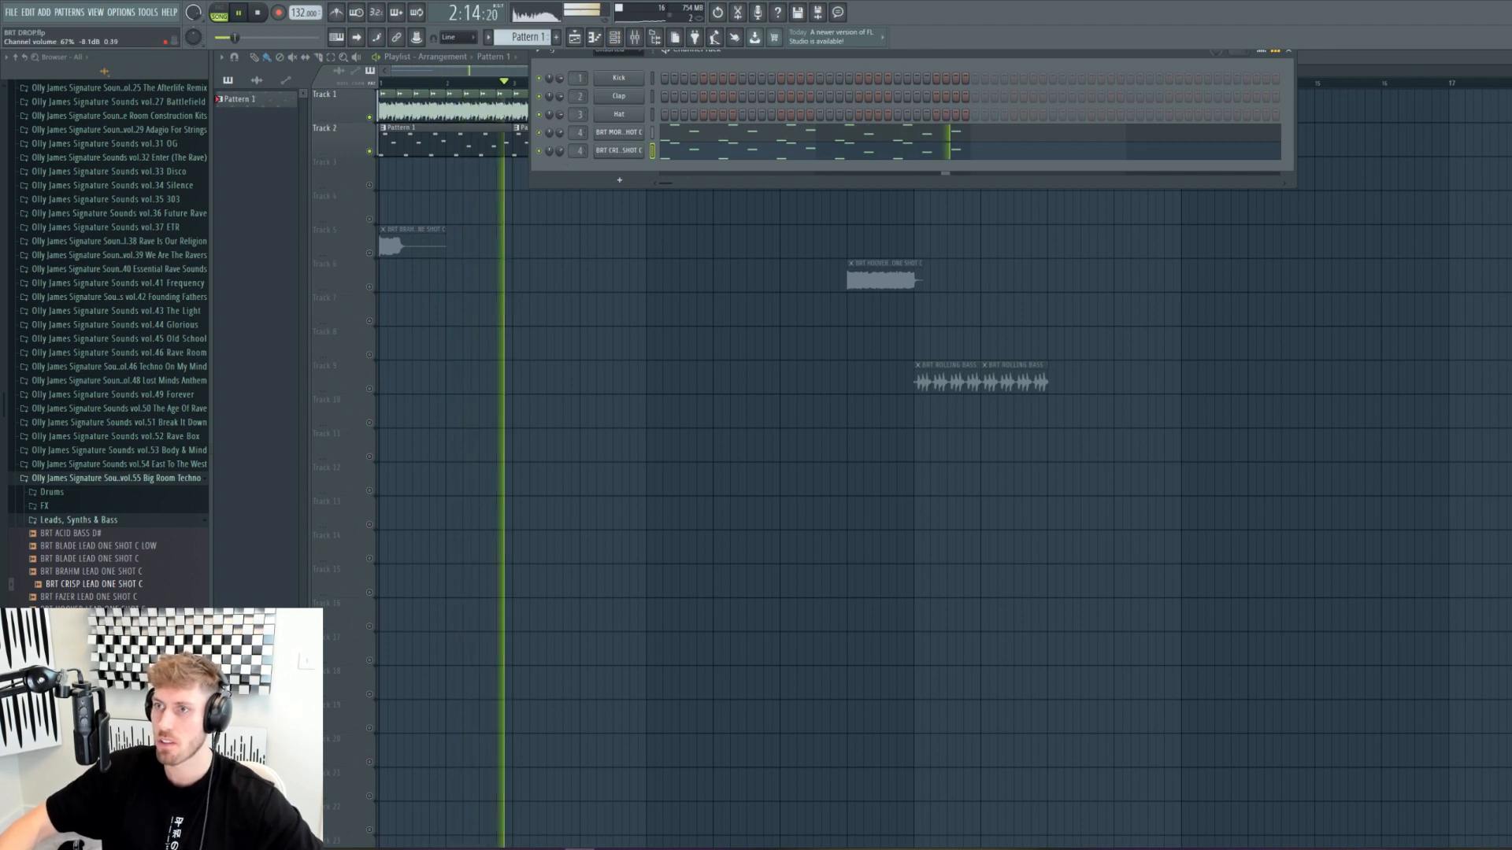
drag(560, 150, 560, 157)
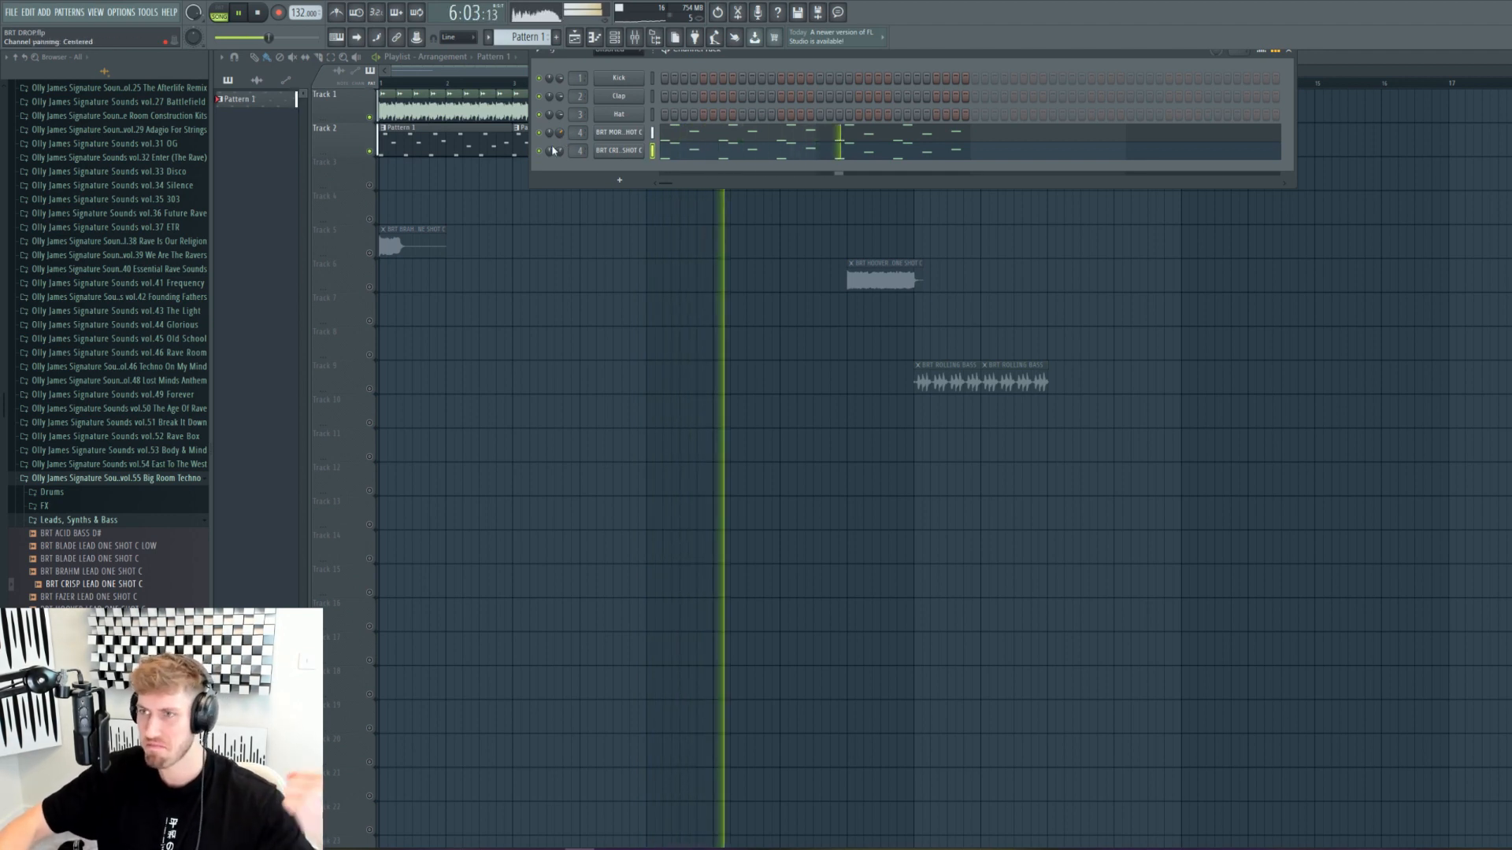
right_click(823, 269)
key(space)
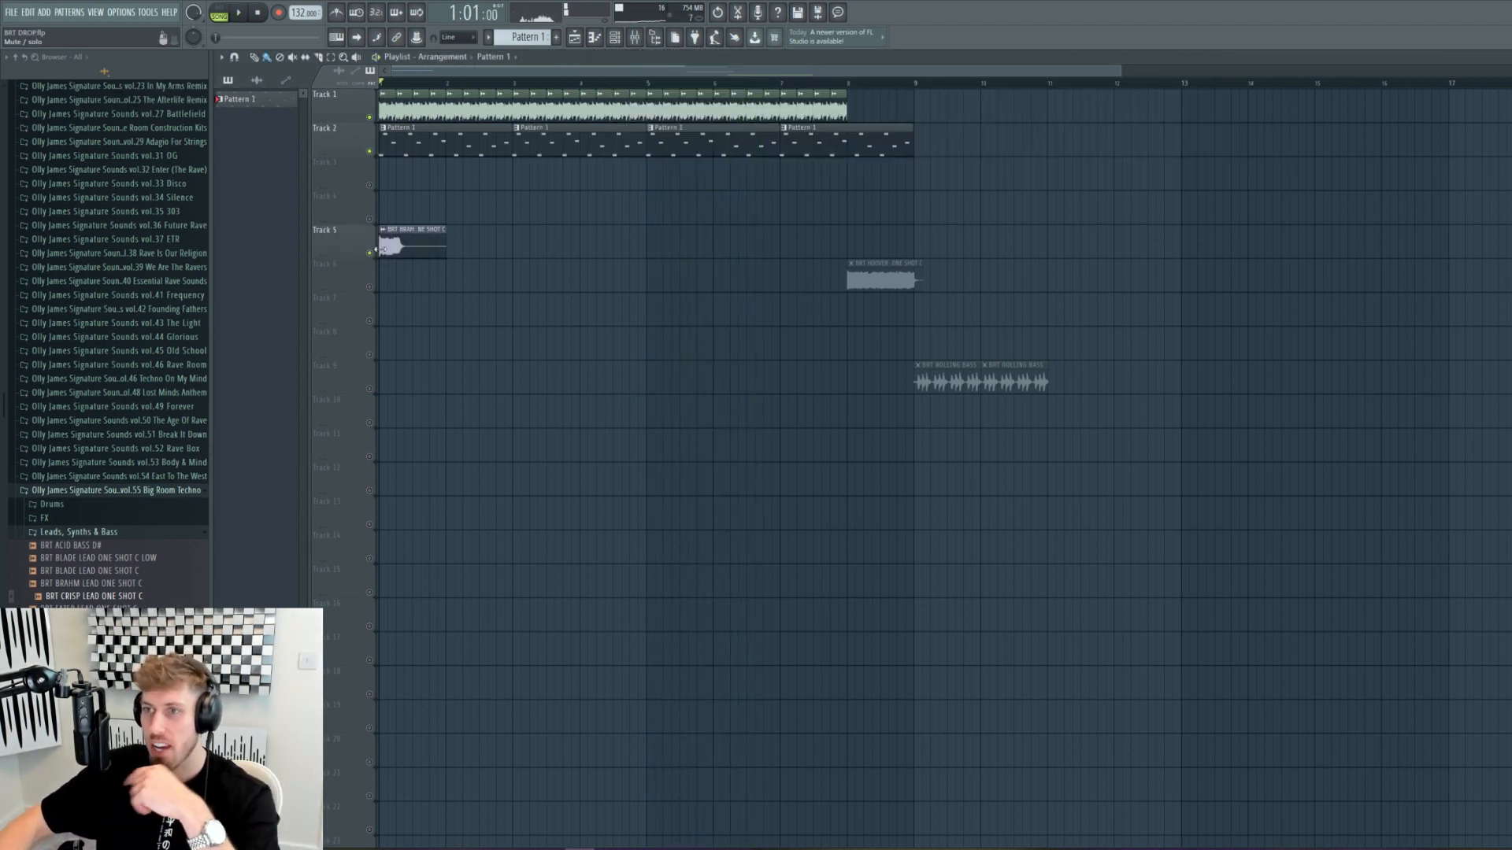
Step: Open the BRAHM lead sample on Track 5, compare e2 transient stretching and set its time-stretching mode to e2 mono
double_click(381, 249)
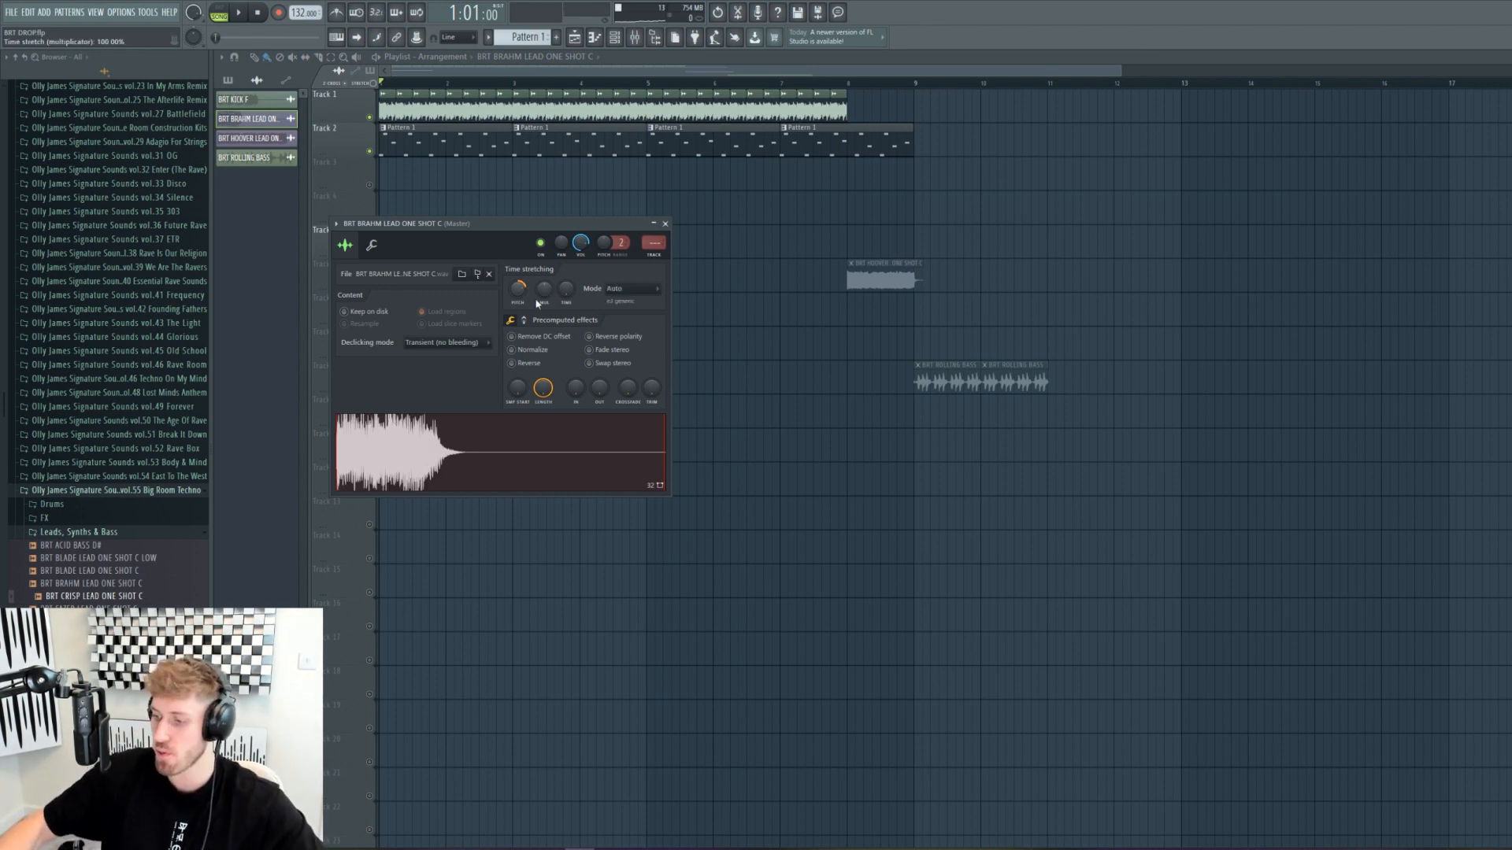
click(641, 291)
click(665, 334)
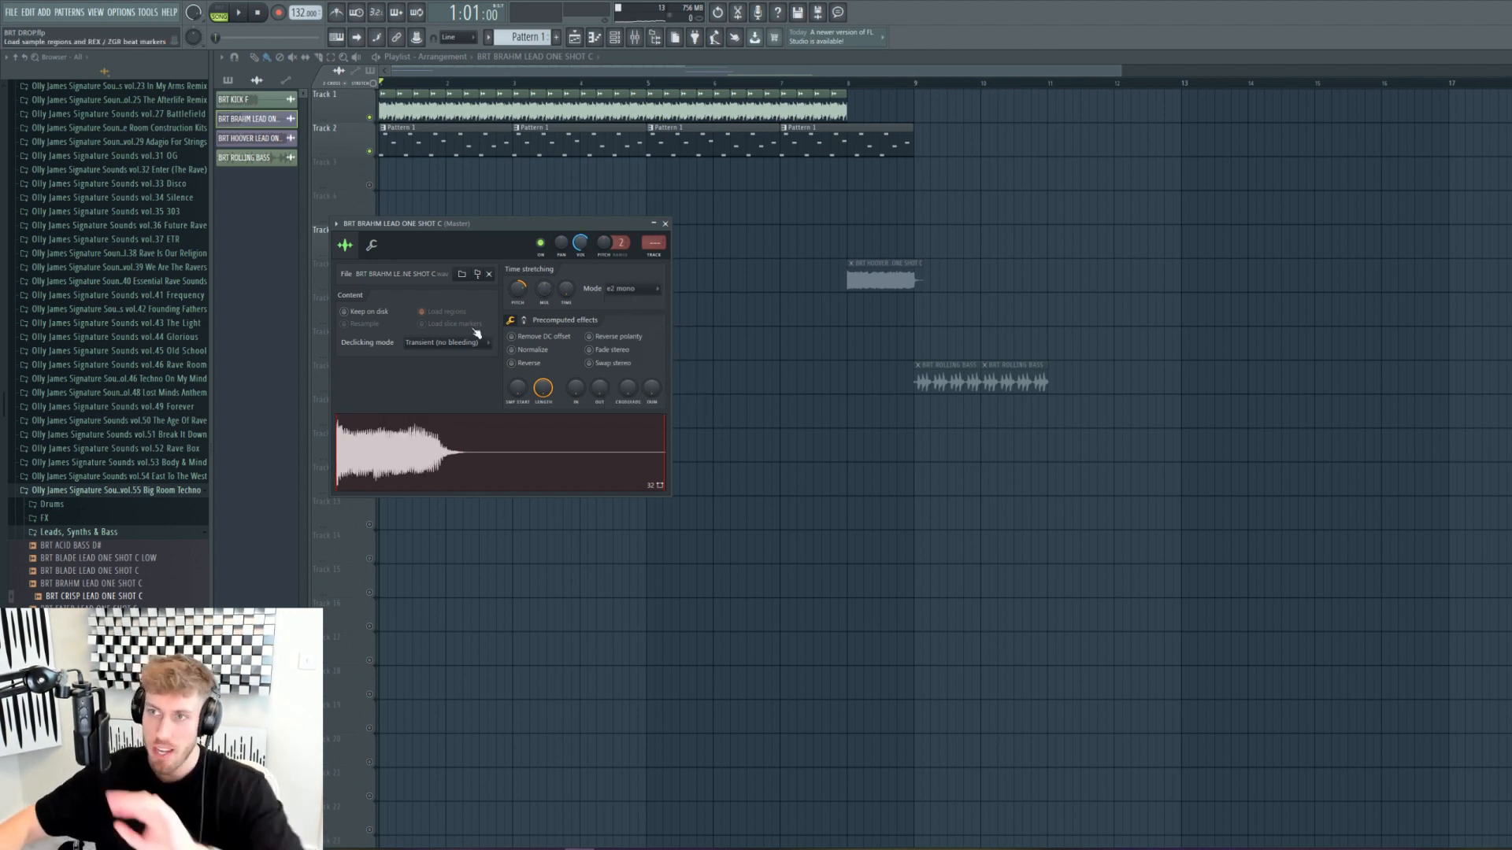
click(641, 291)
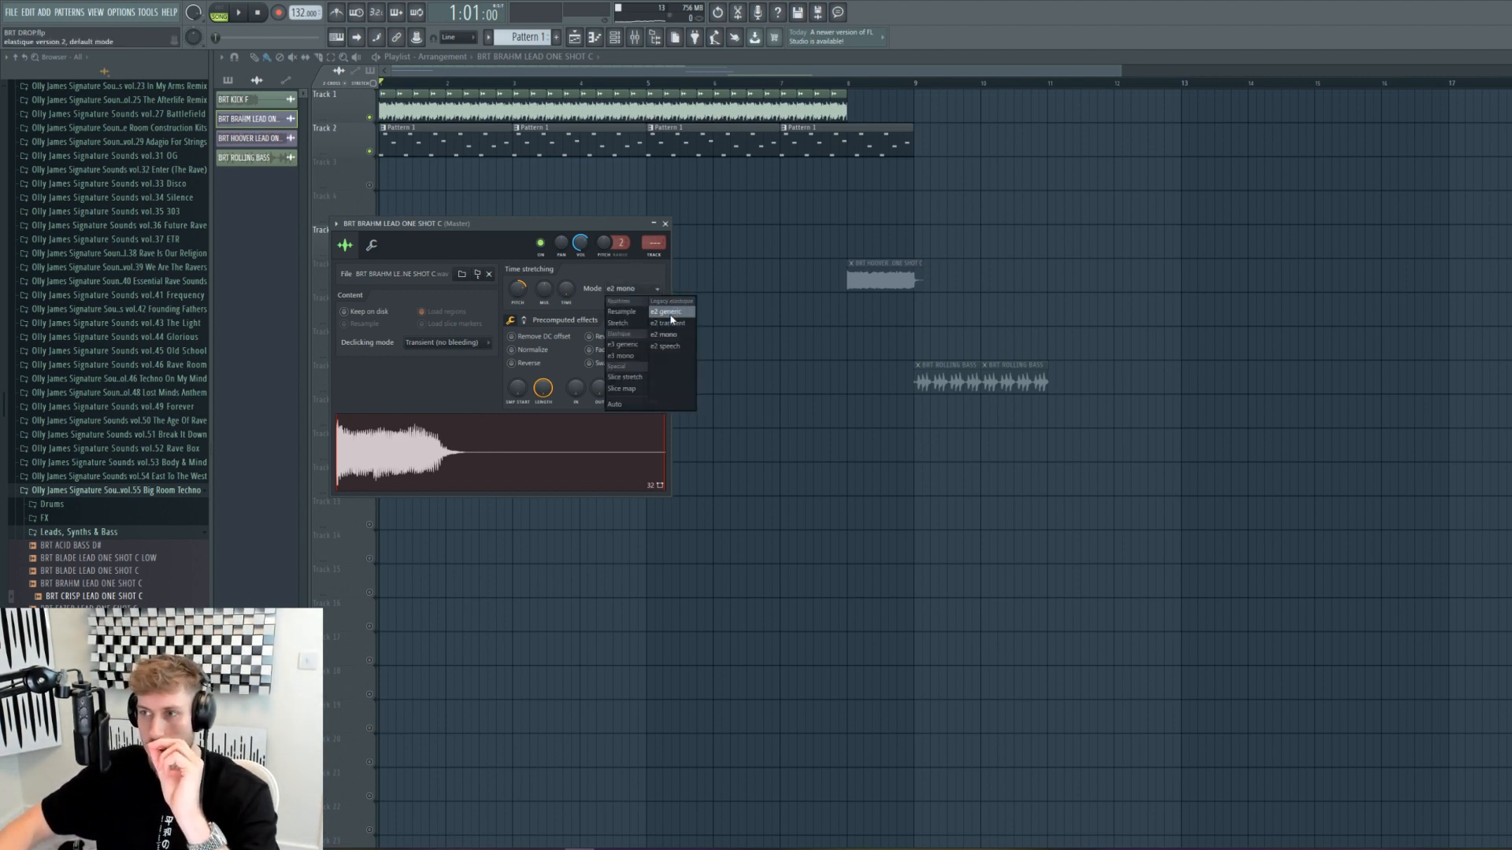
click(669, 322)
click(639, 293)
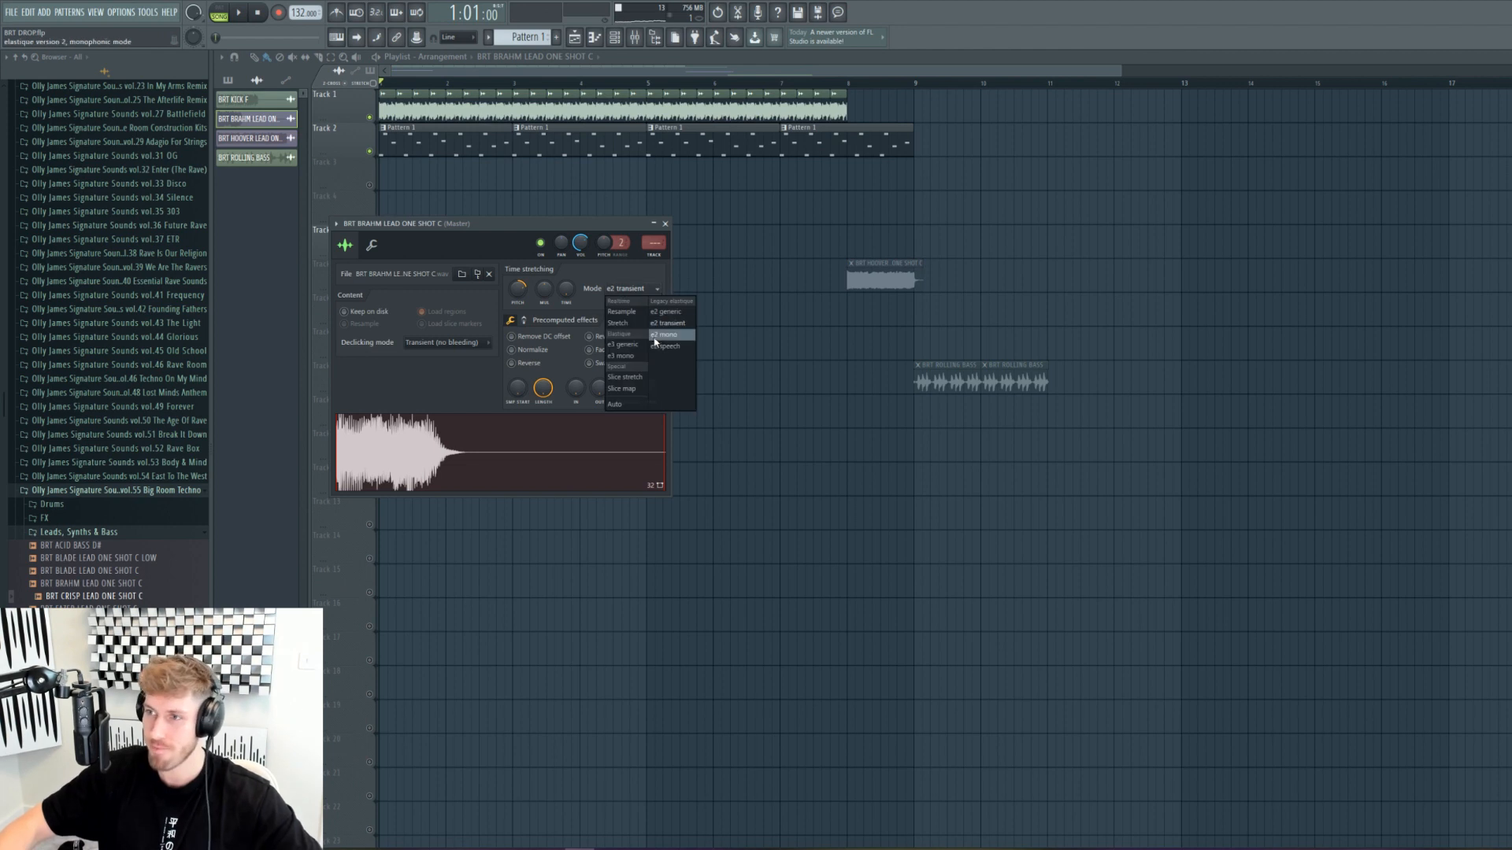
click(665, 335)
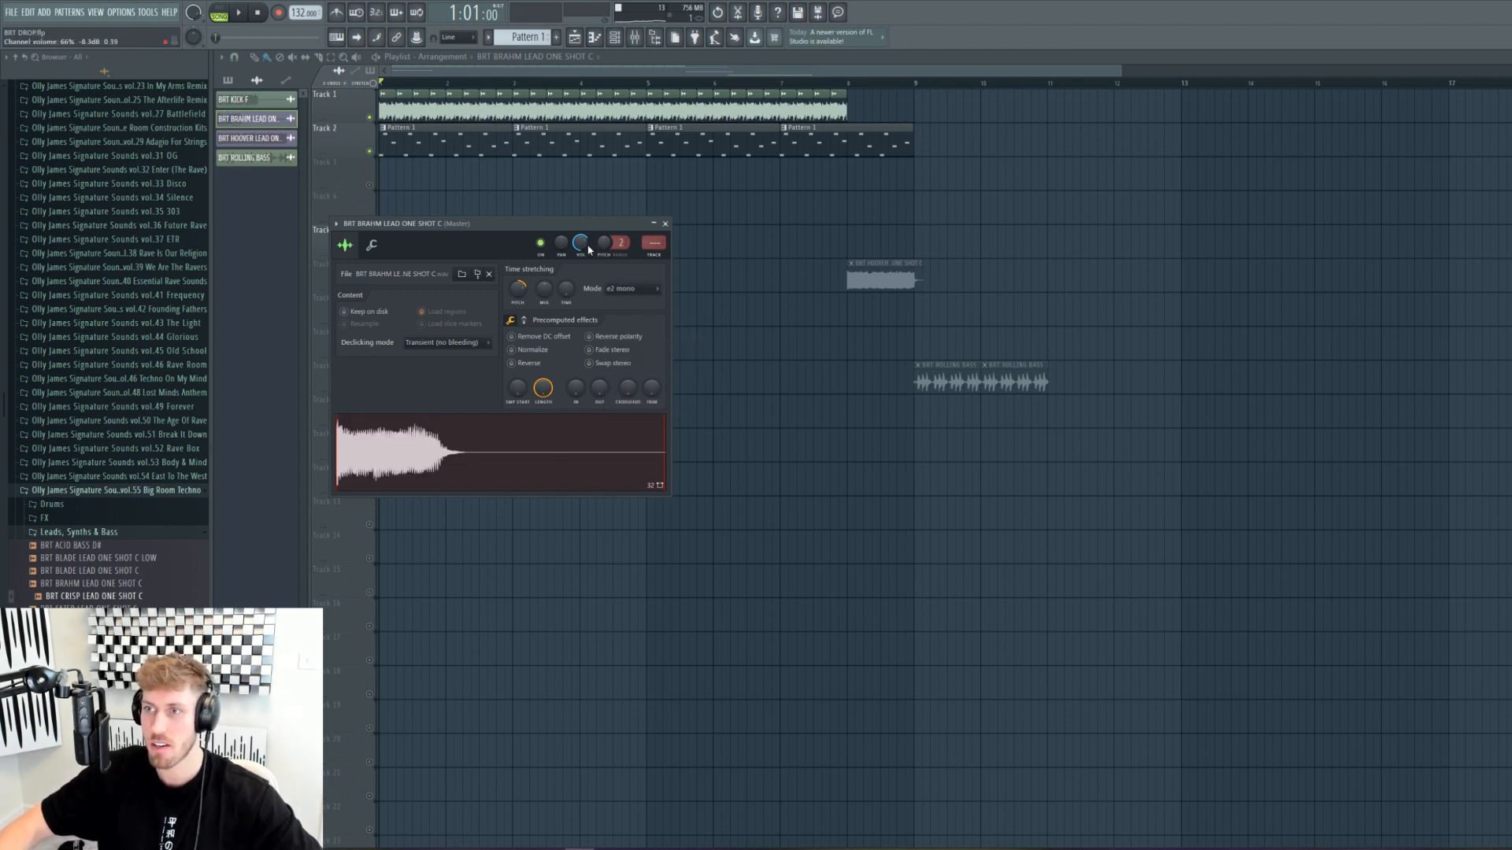
Step: Place a second BRAHM lead clip at bar 5 on Track 5 during playback, and mute Track 2
key(Escape)
key(space)
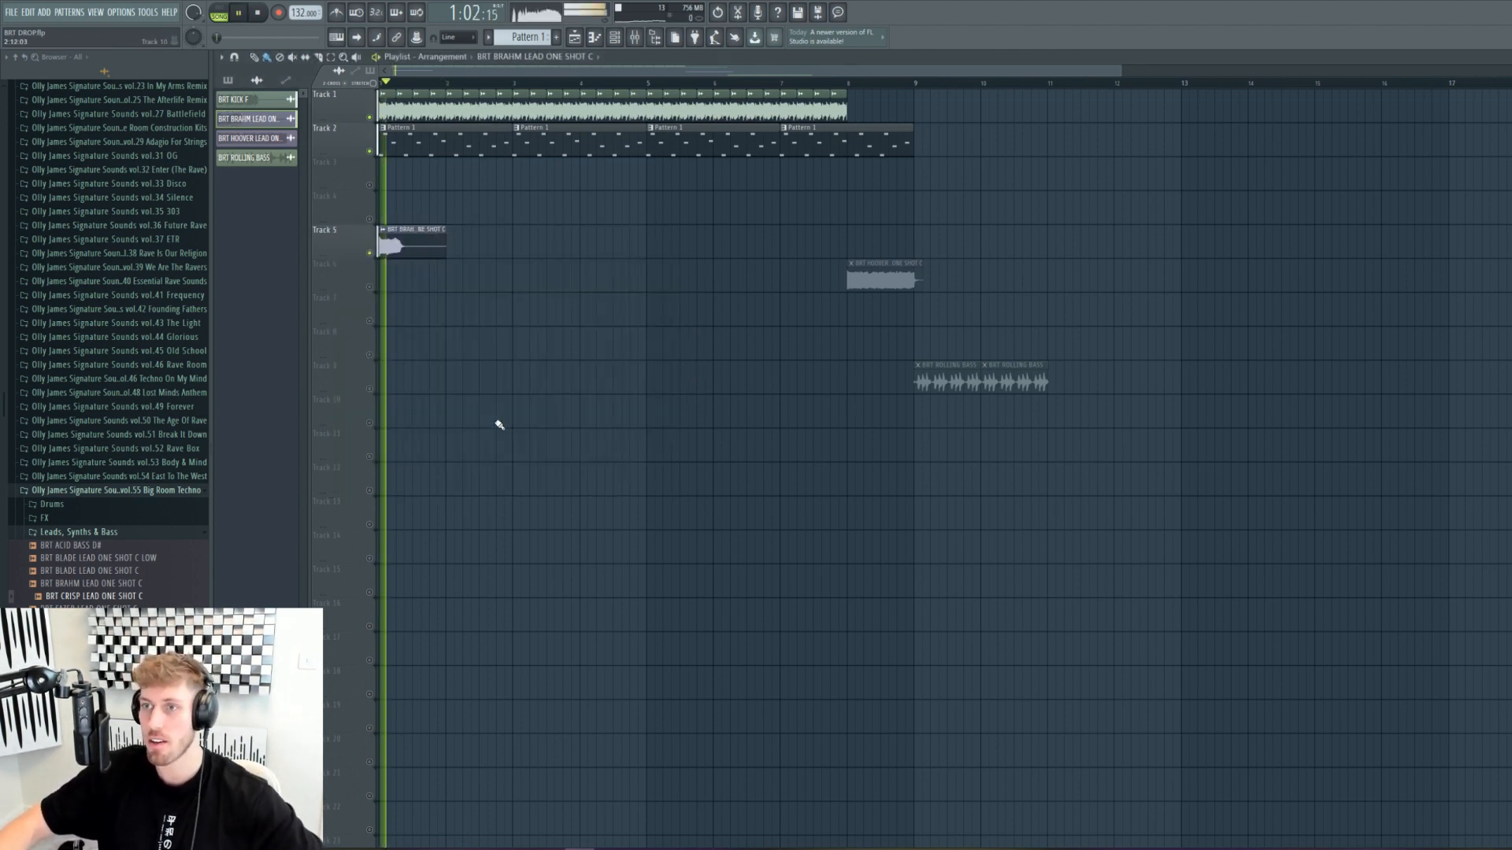
click(653, 246)
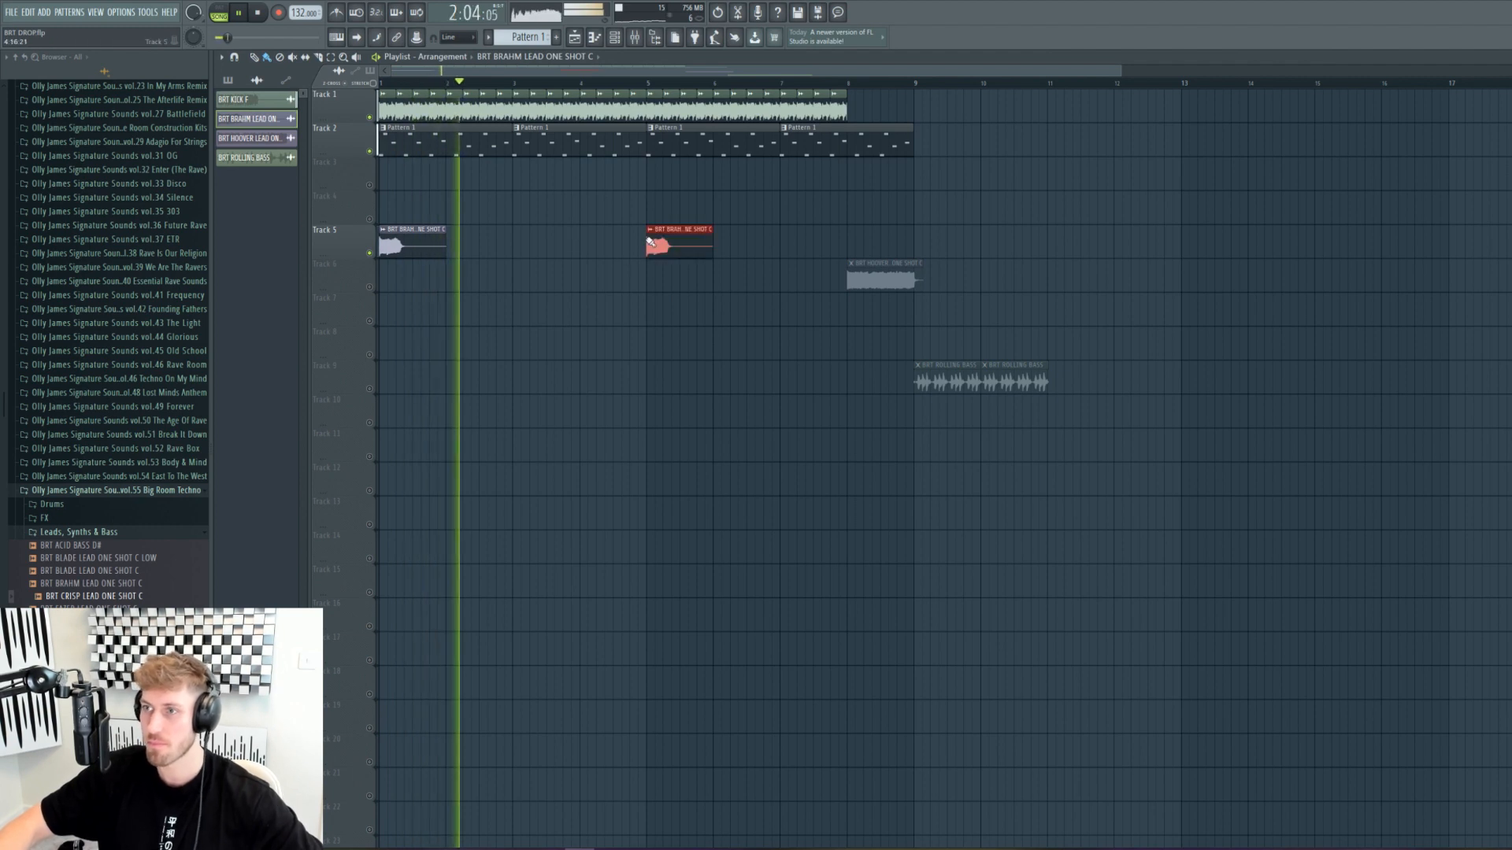
key(space)
click(370, 151)
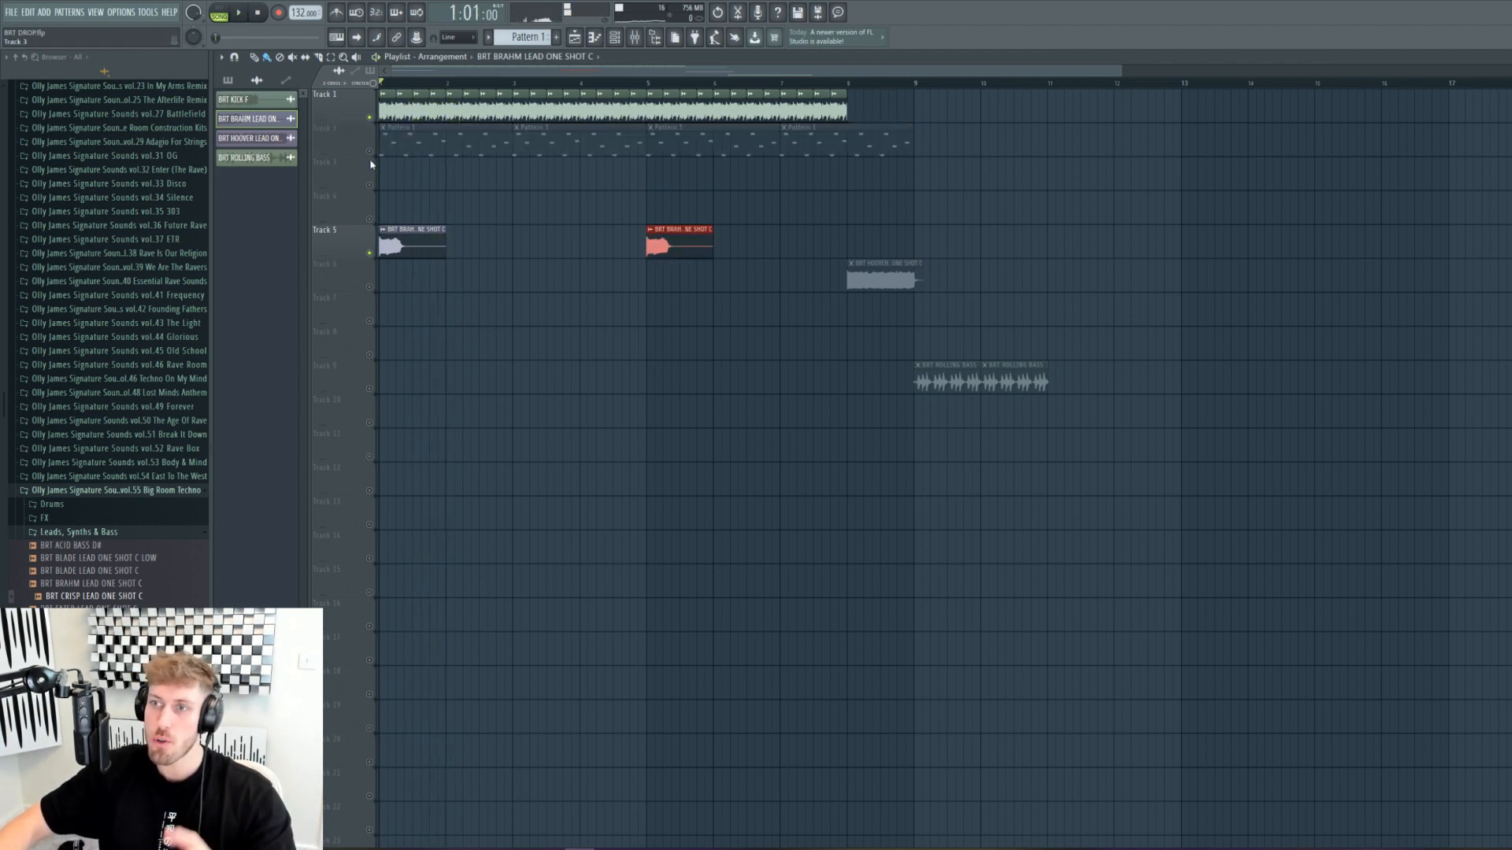
Step: Route the BRAHM lead to Insert 6 and add ArtsAcoustic Reverb in slot 4 with the W&W REVERB 2 preset
double_click(423, 252)
key(ctrl+l)
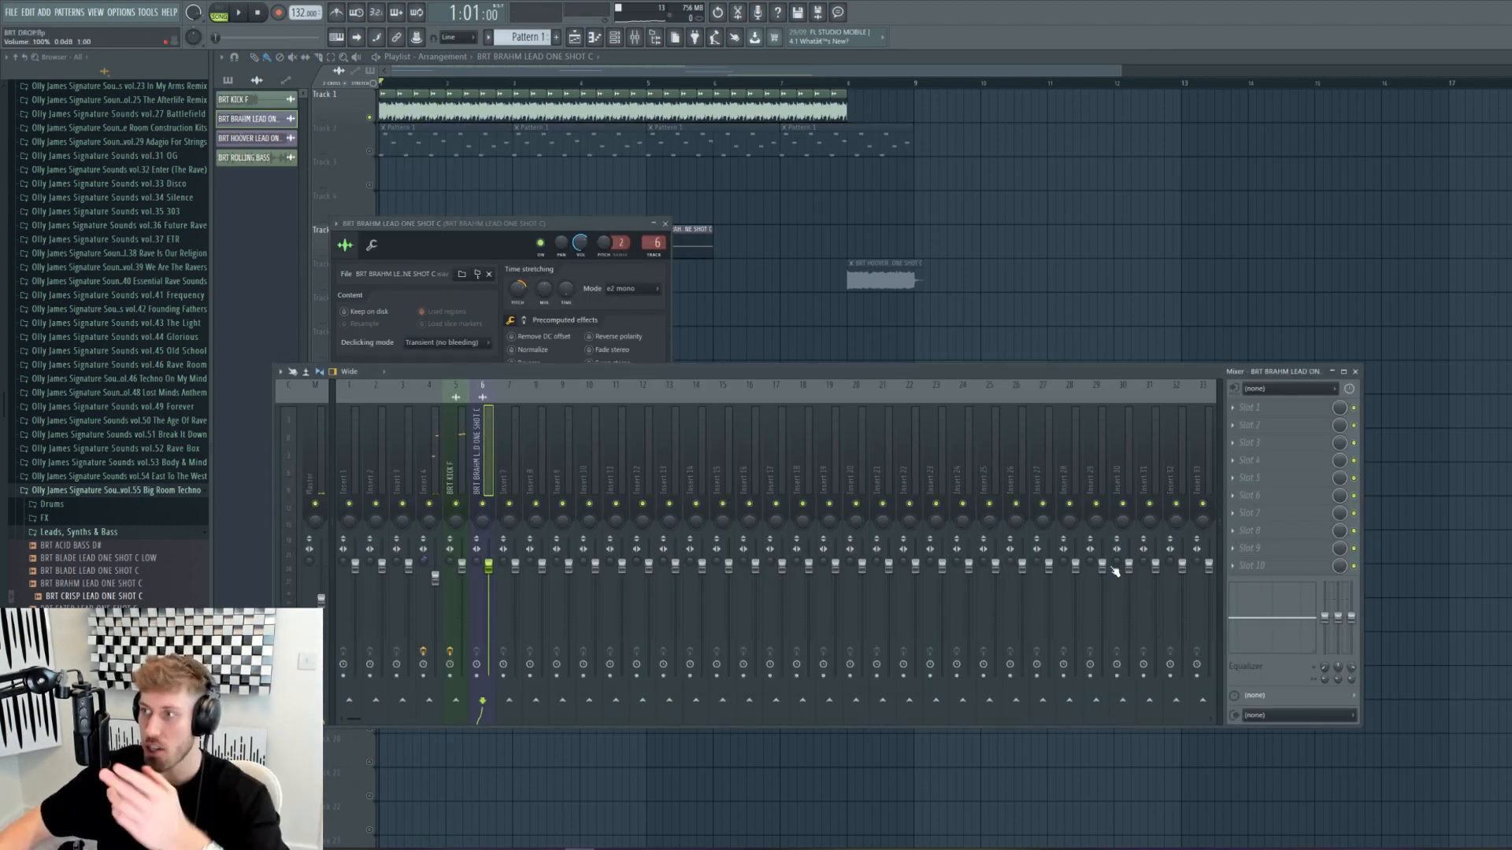
click(1242, 480)
click(1179, 199)
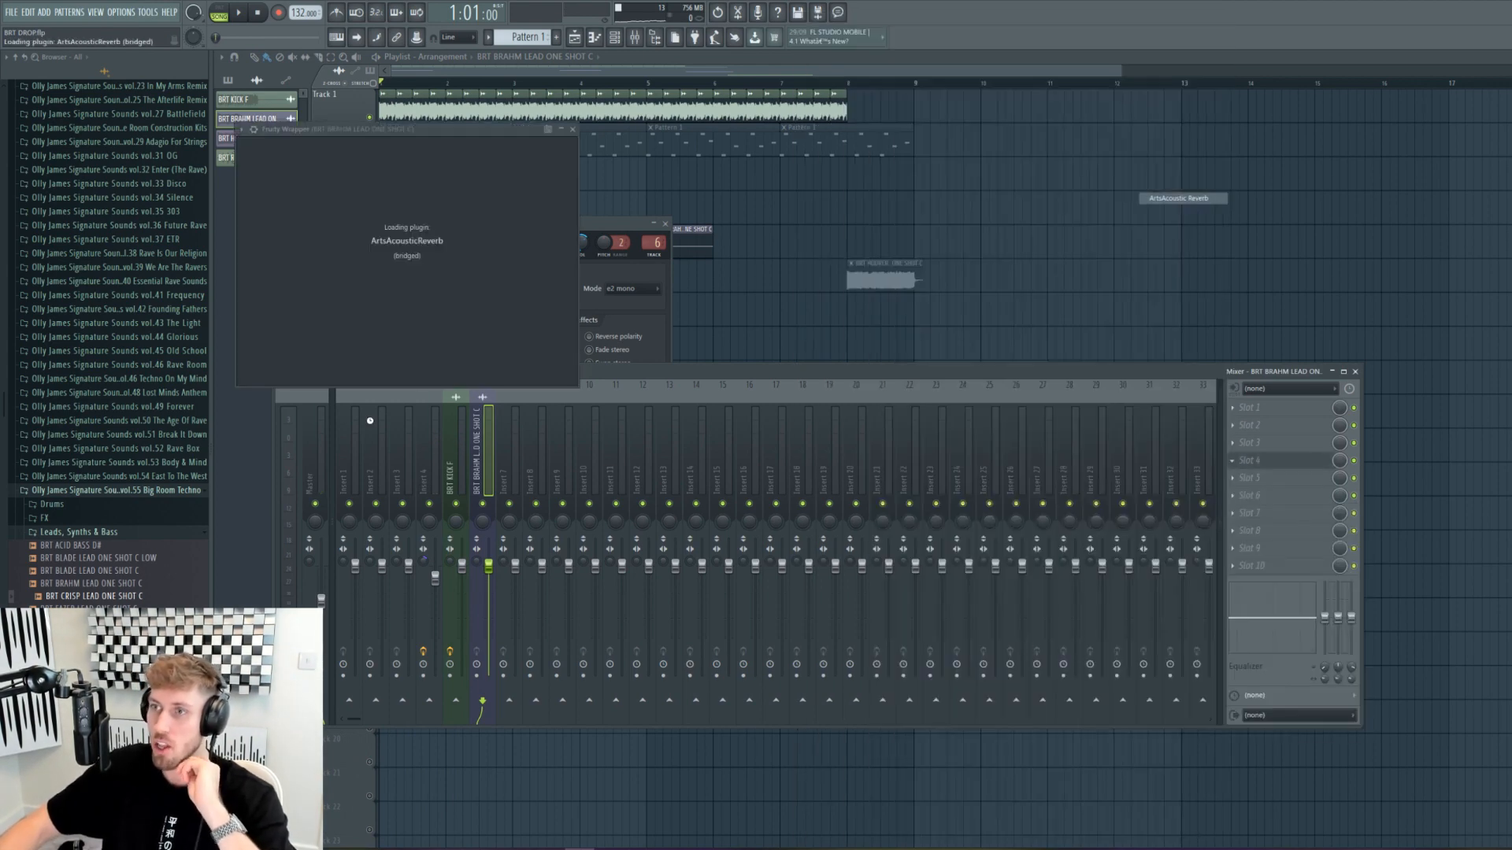
click(540, 145)
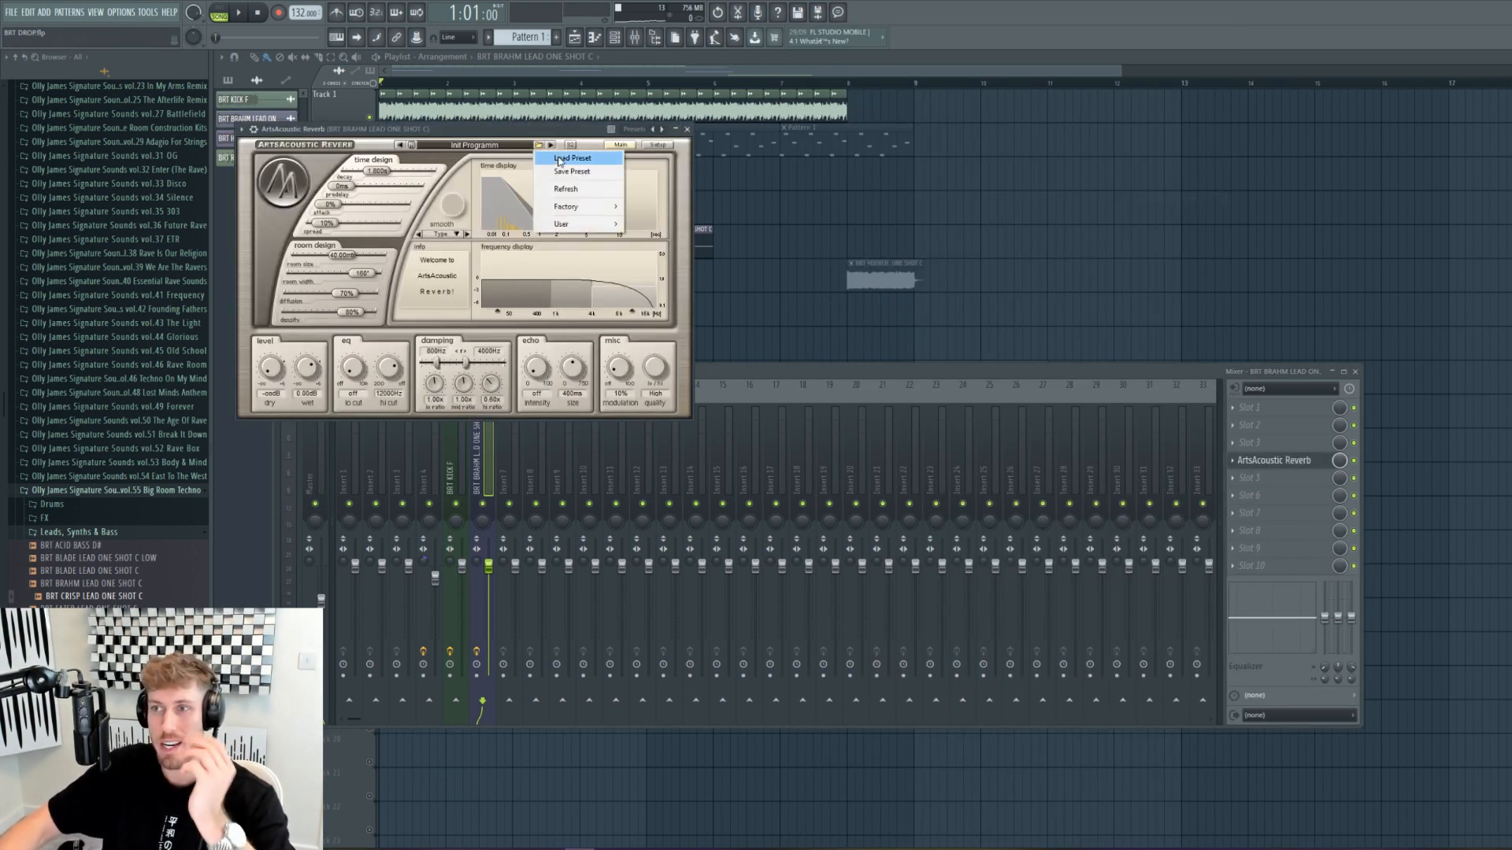
click(559, 158)
double_click(340, 233)
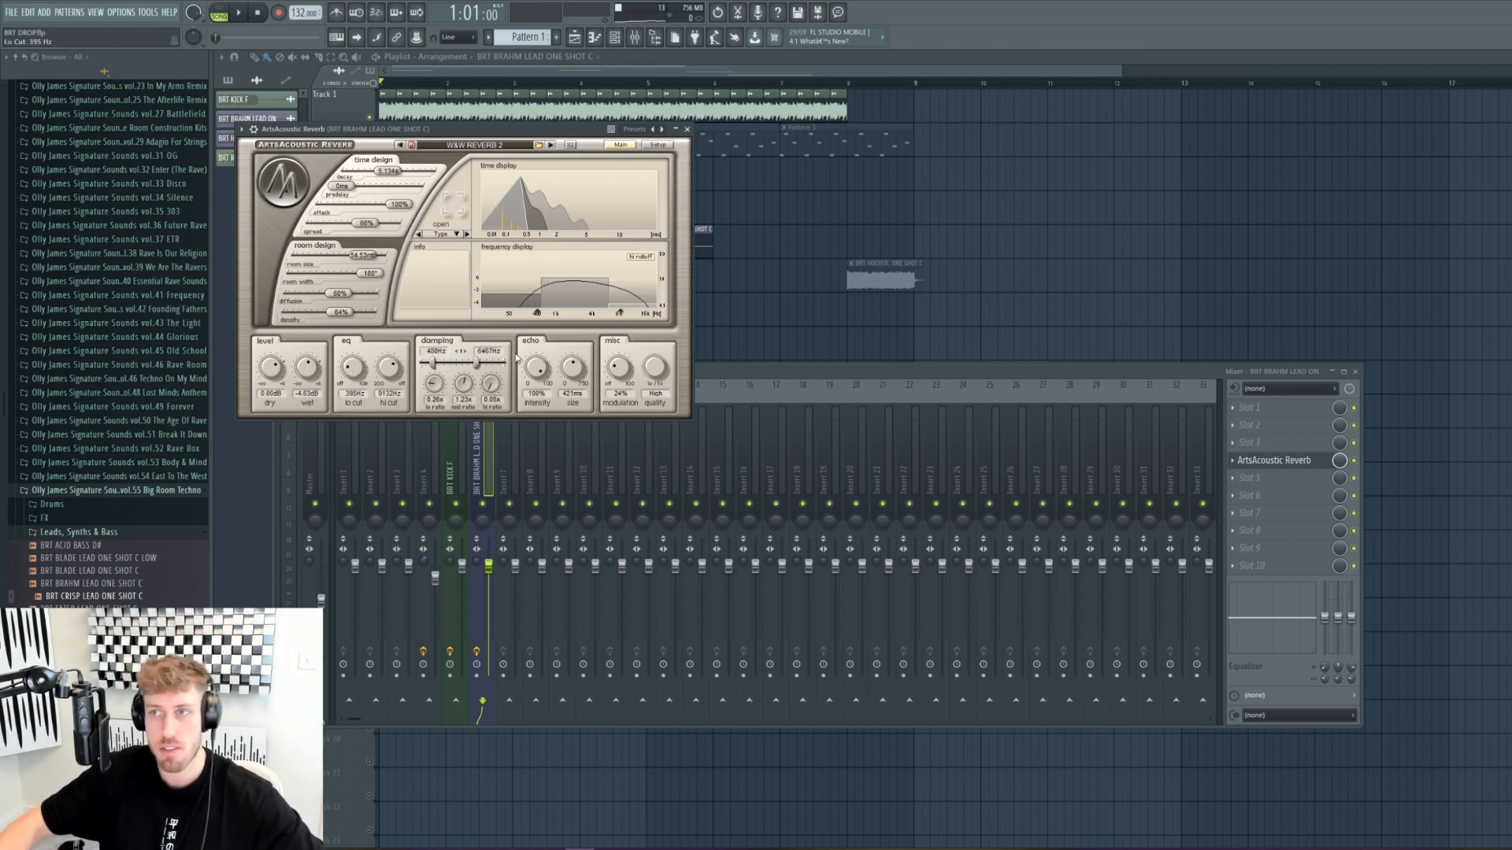
Step: Play the BRAHM lead on its own and add Fruity Delay 3 in slot 2 of Insert 6 with a preset loaded
key(space)
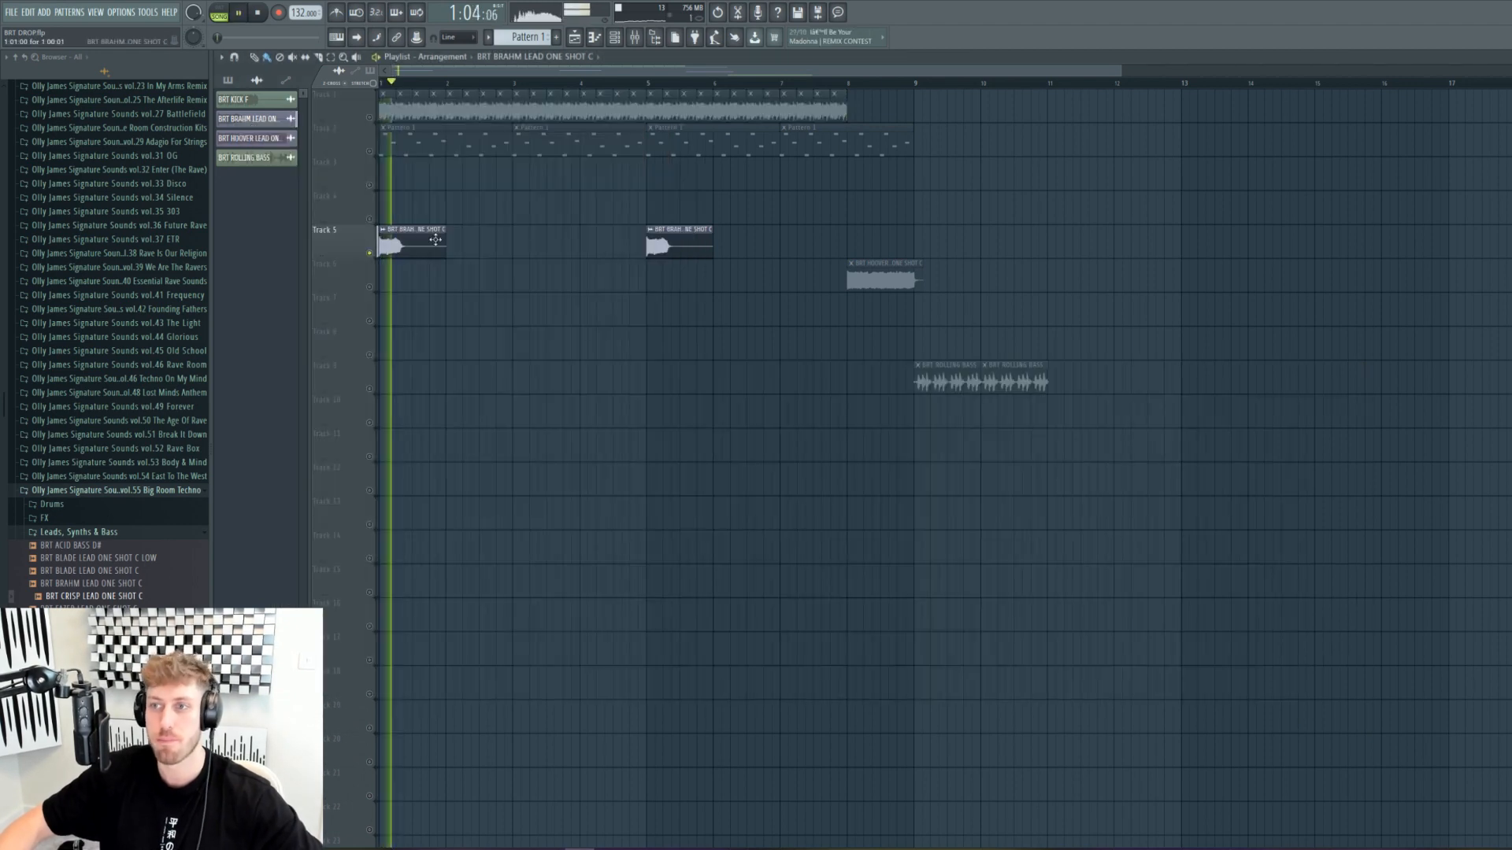
double_click(408, 236)
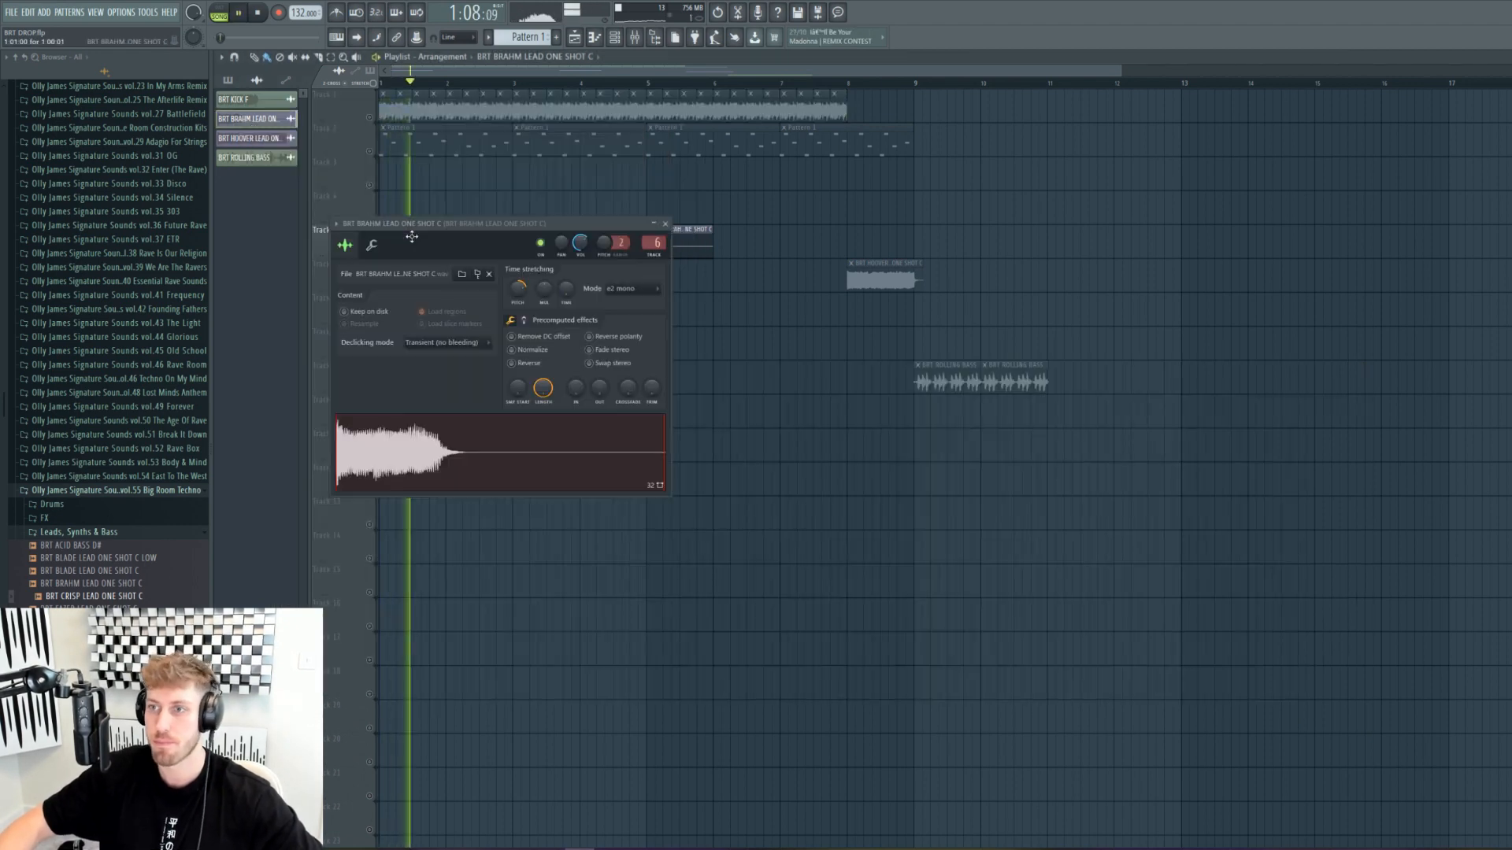
key(F9)
click(1337, 402)
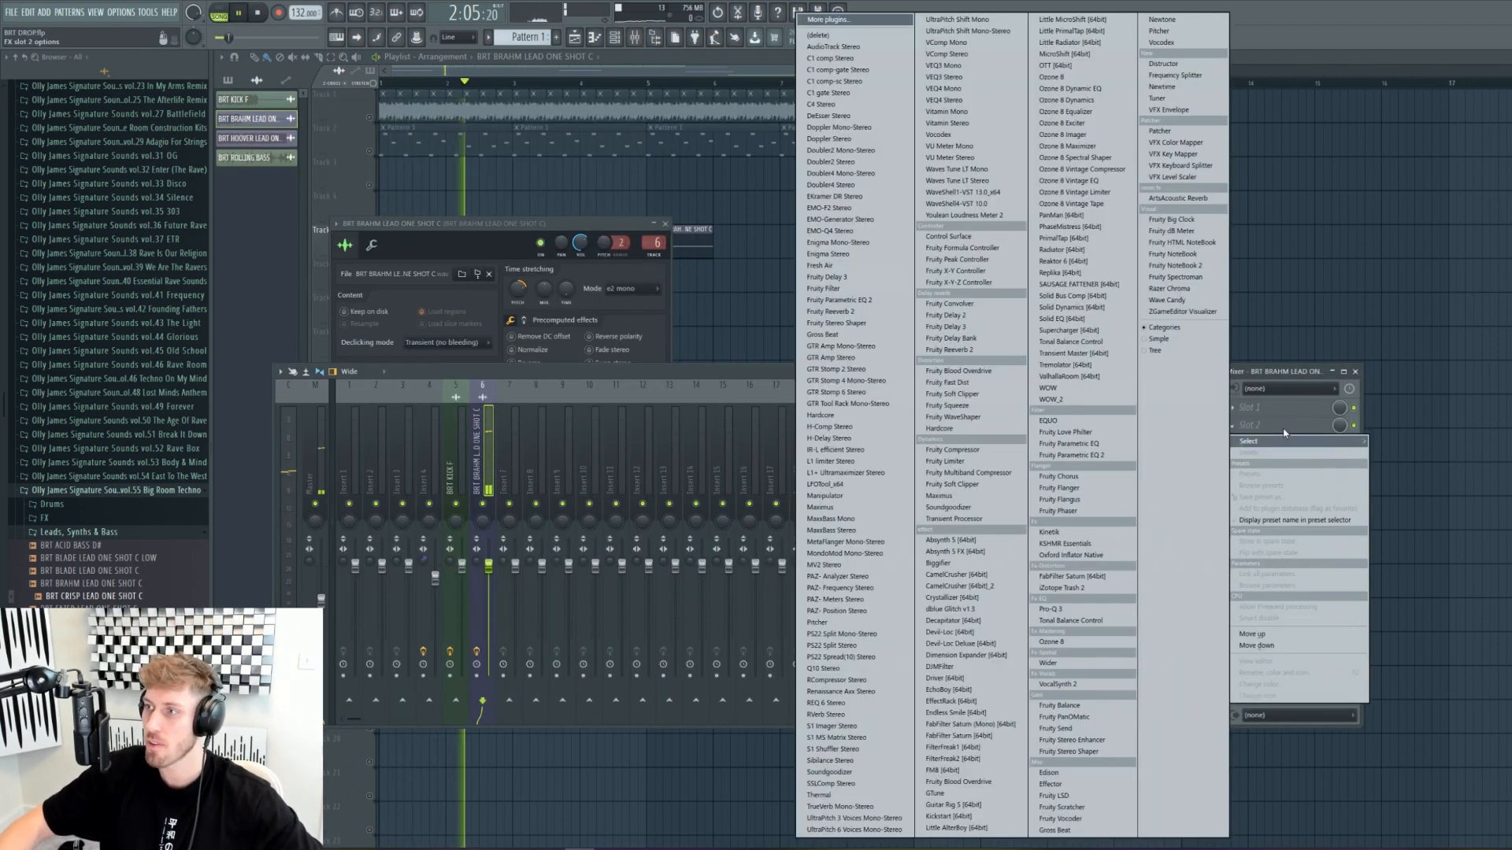
click(827, 277)
click(335, 223)
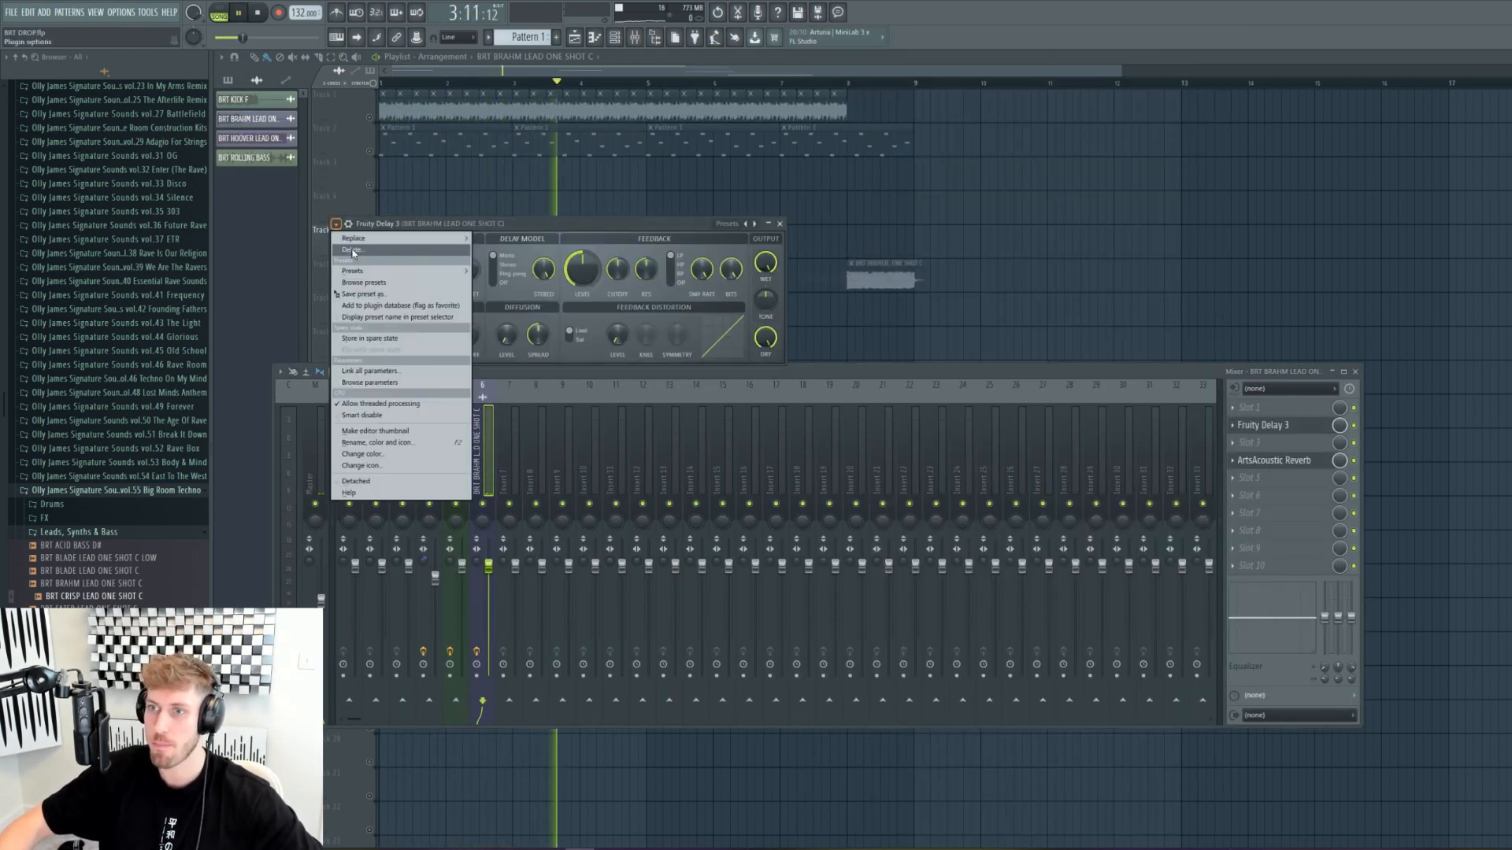
mouse_move(441, 271)
click(522, 340)
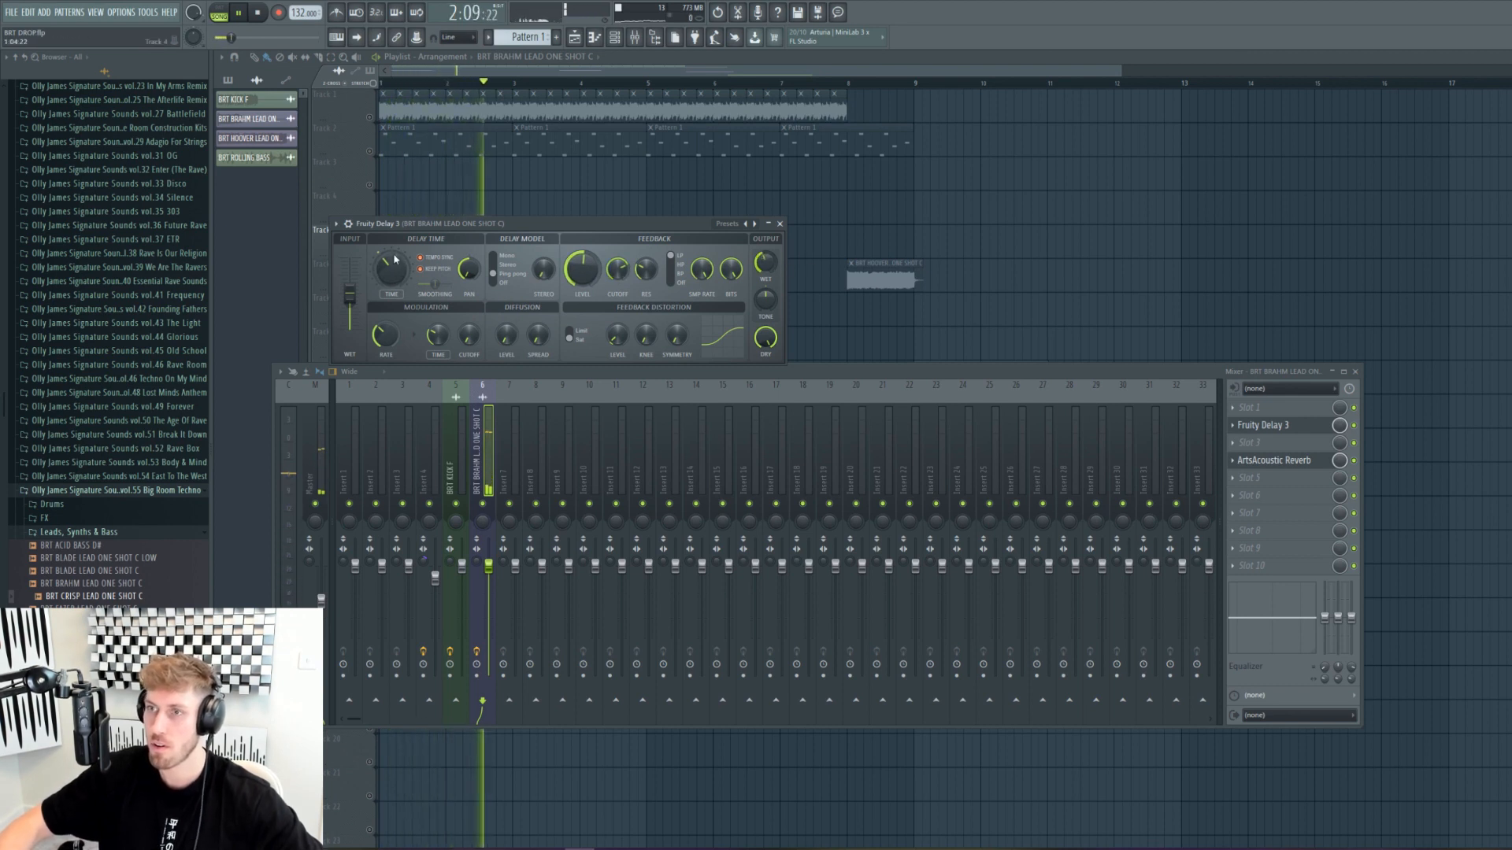
key(F12)
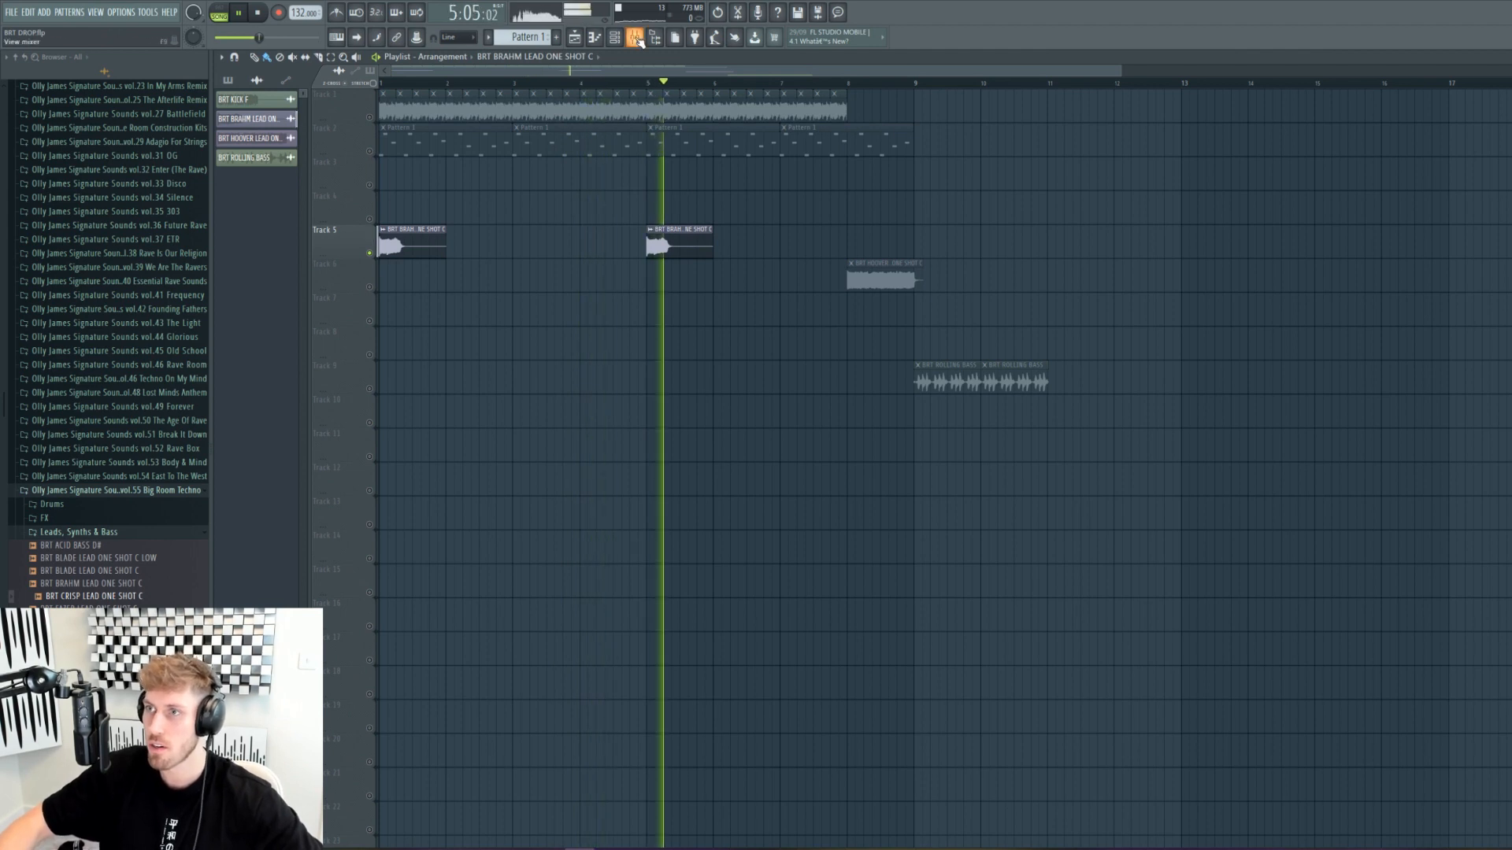
Step: Add Kickstart in slot 10 of the BRAHM lead's insert with the High Chain curve
key(F9)
click(1266, 567)
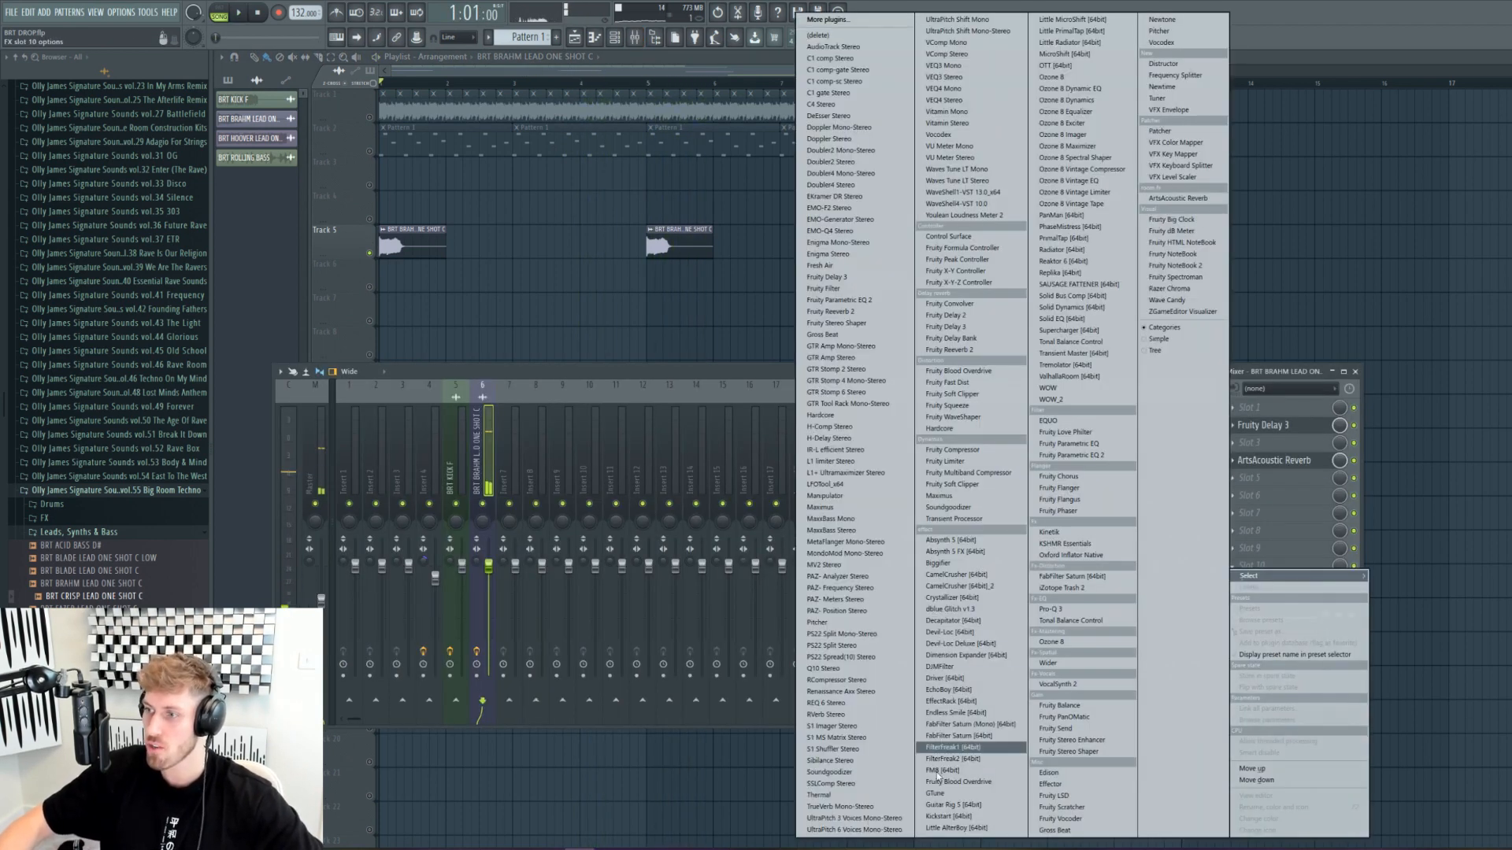
click(971, 816)
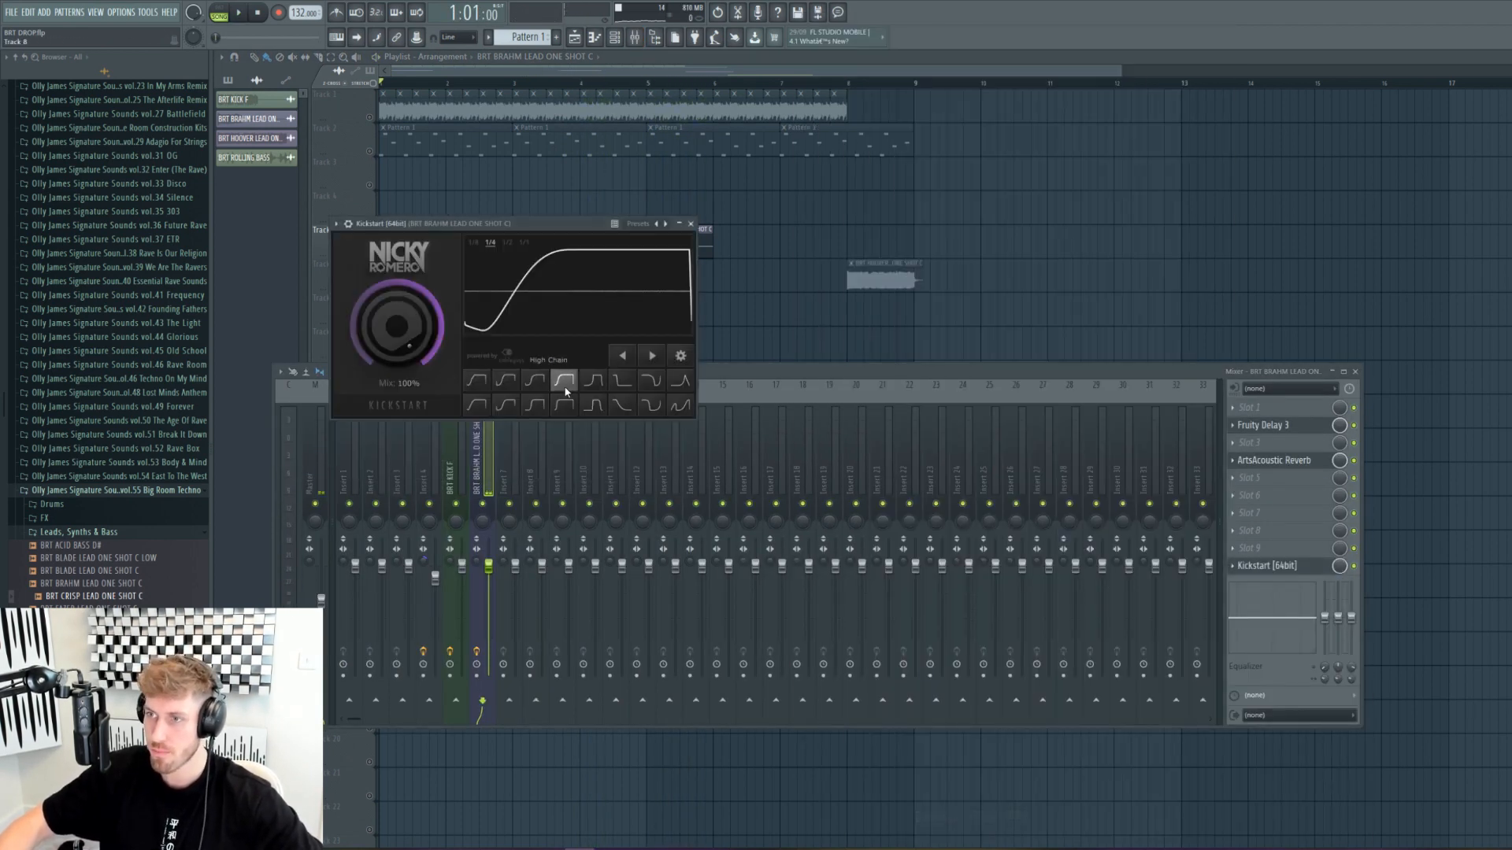
Step: Unmute the kick on Track 1, replay the song with the BRAHM lead and reopen its Kickstart
click(369, 118)
key(space)
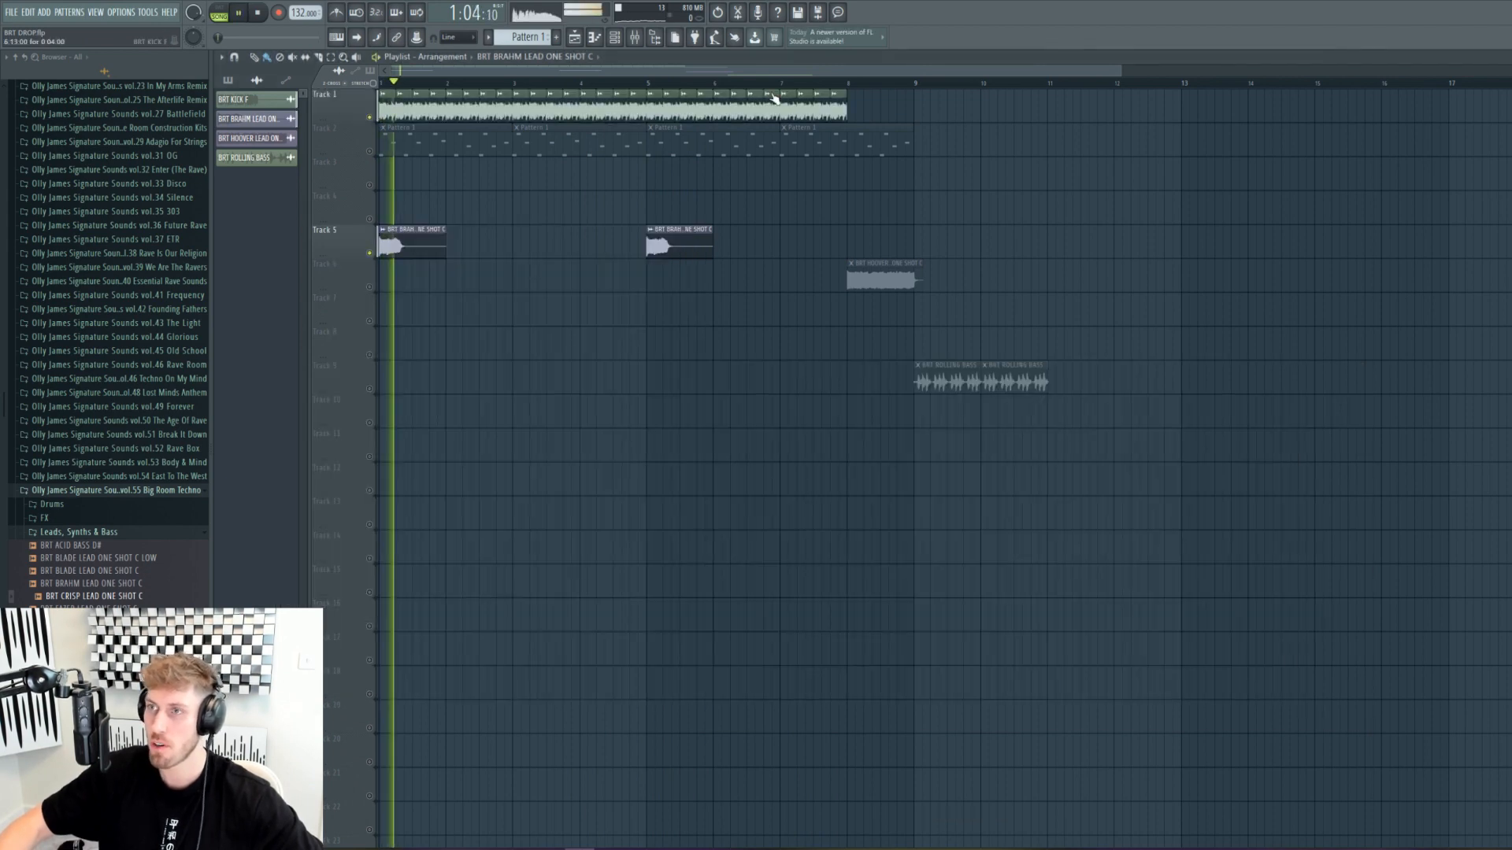
key(F9)
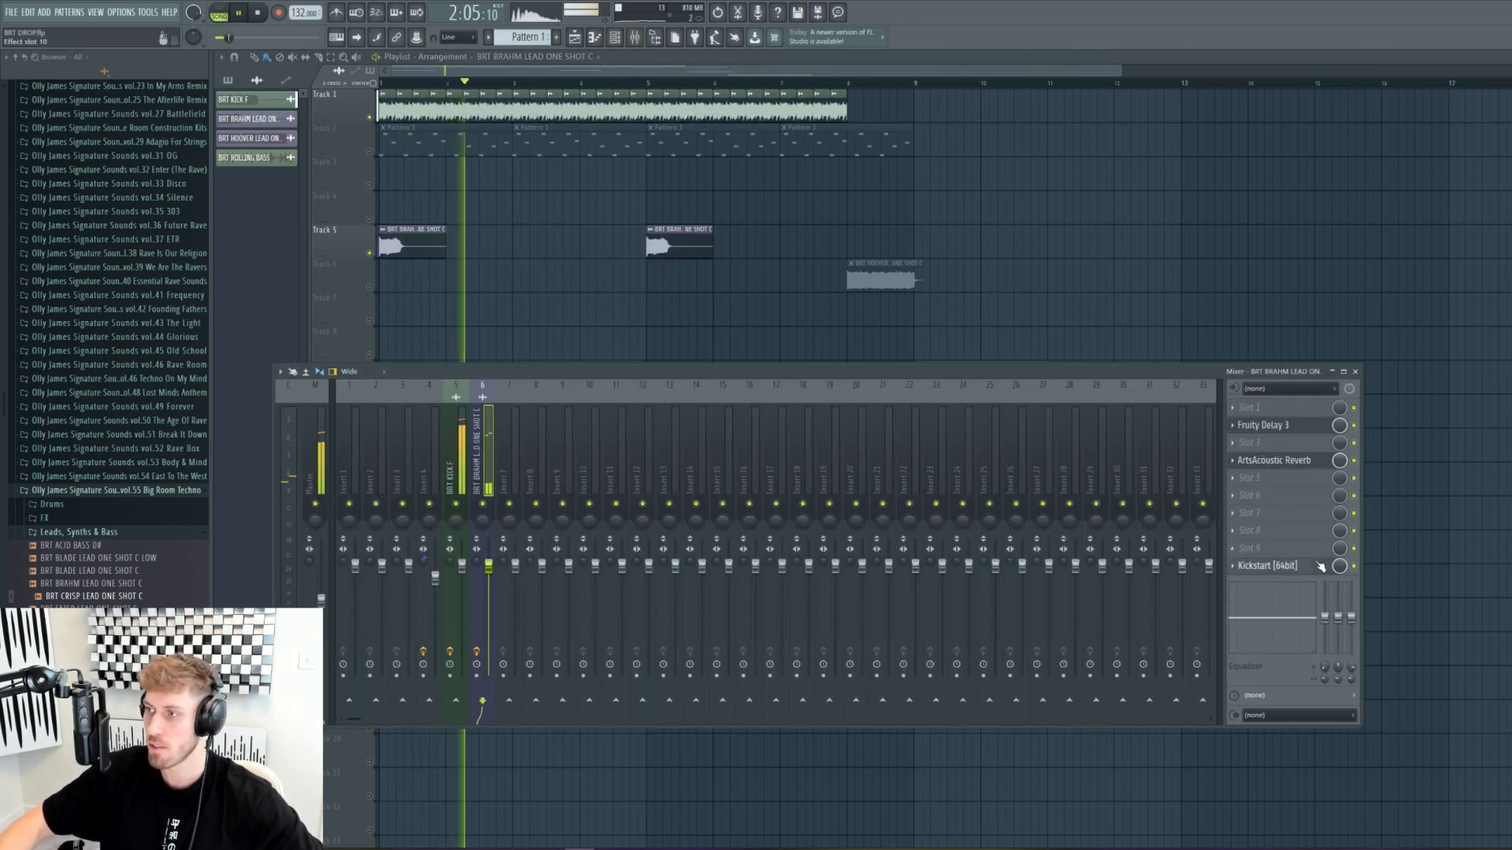
click(1266, 565)
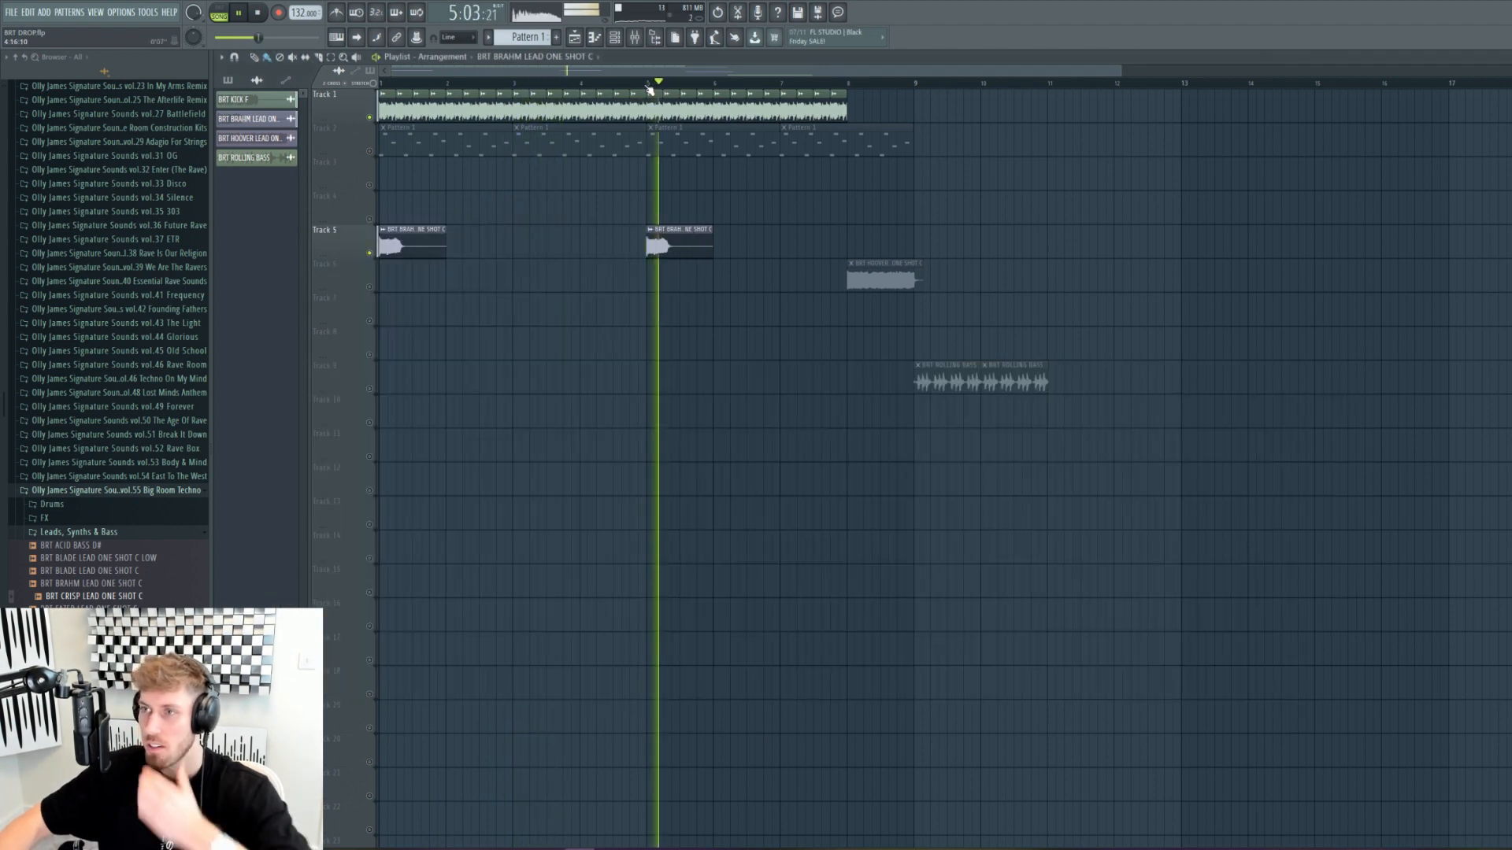
double_click(683, 249)
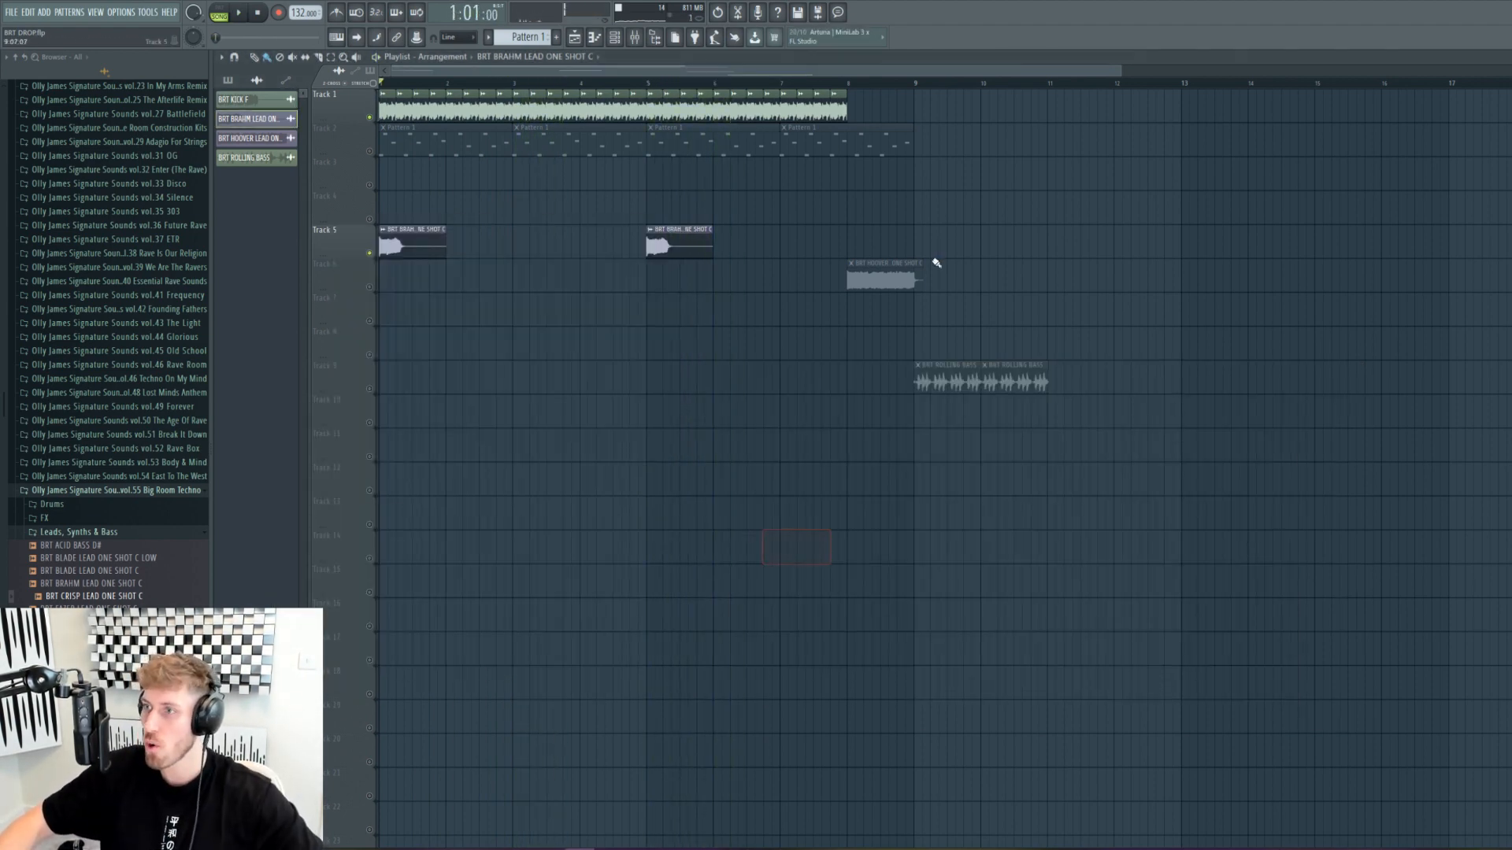
click(856, 262)
click(984, 342)
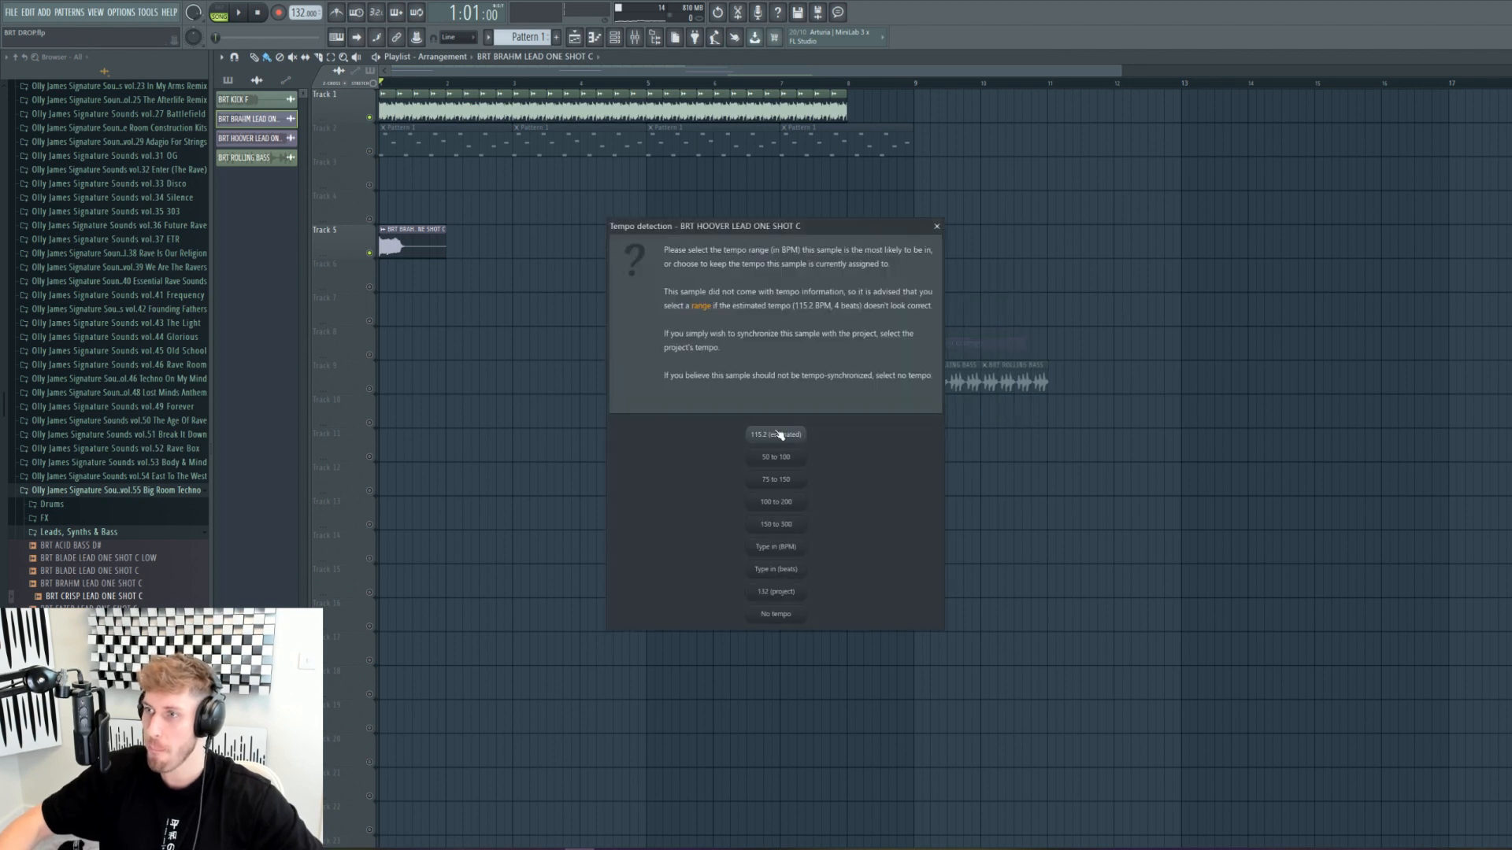
click(936, 227)
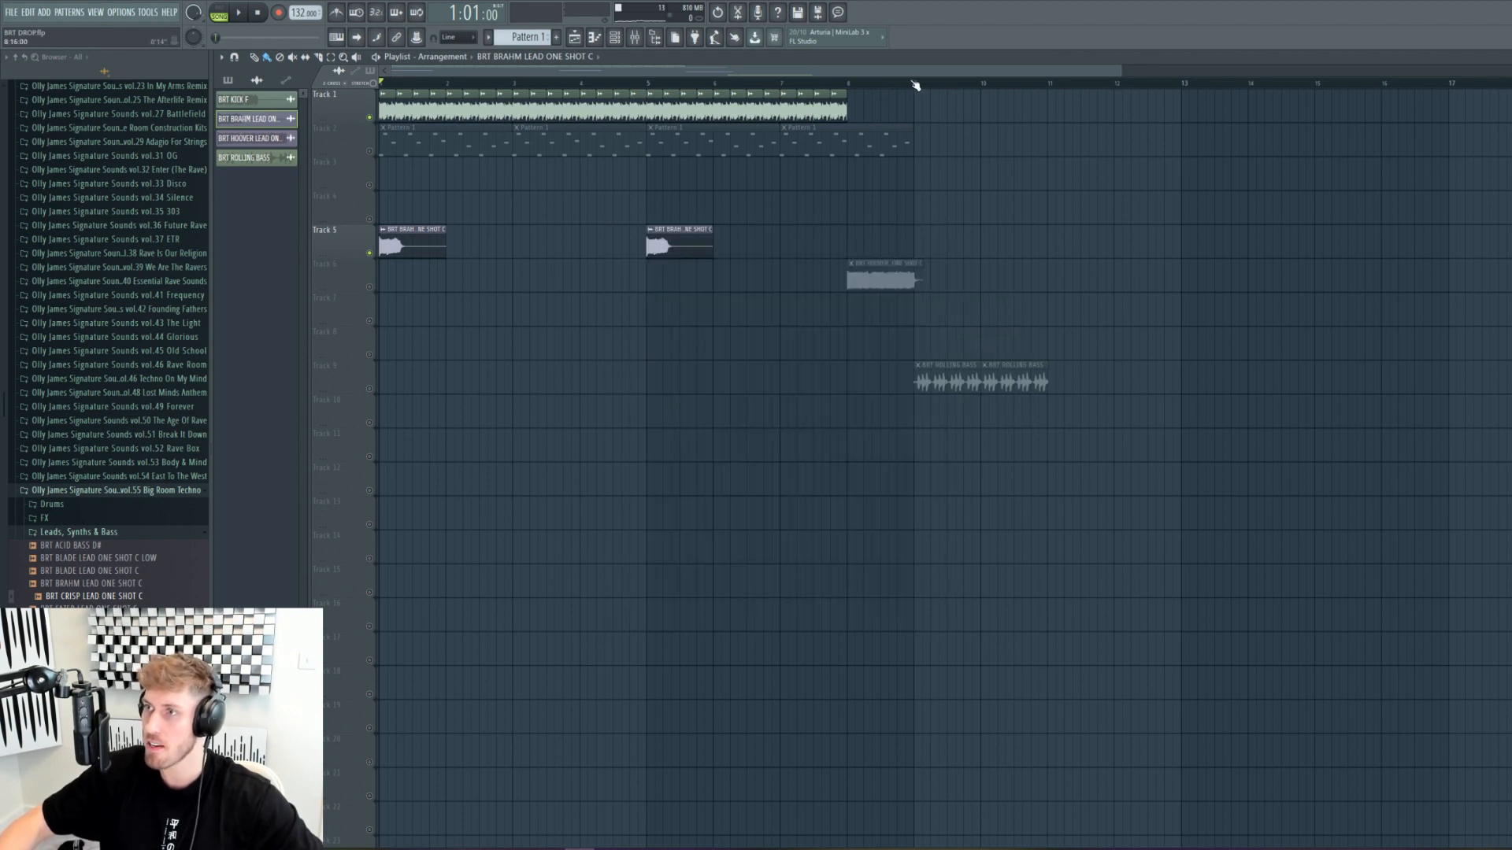
Step: Select bar 8 as the loop and audition the HOOVER lead on Track 6, removing the stray BRAHM clip beneath it
drag(916, 85, 847, 85)
key(space)
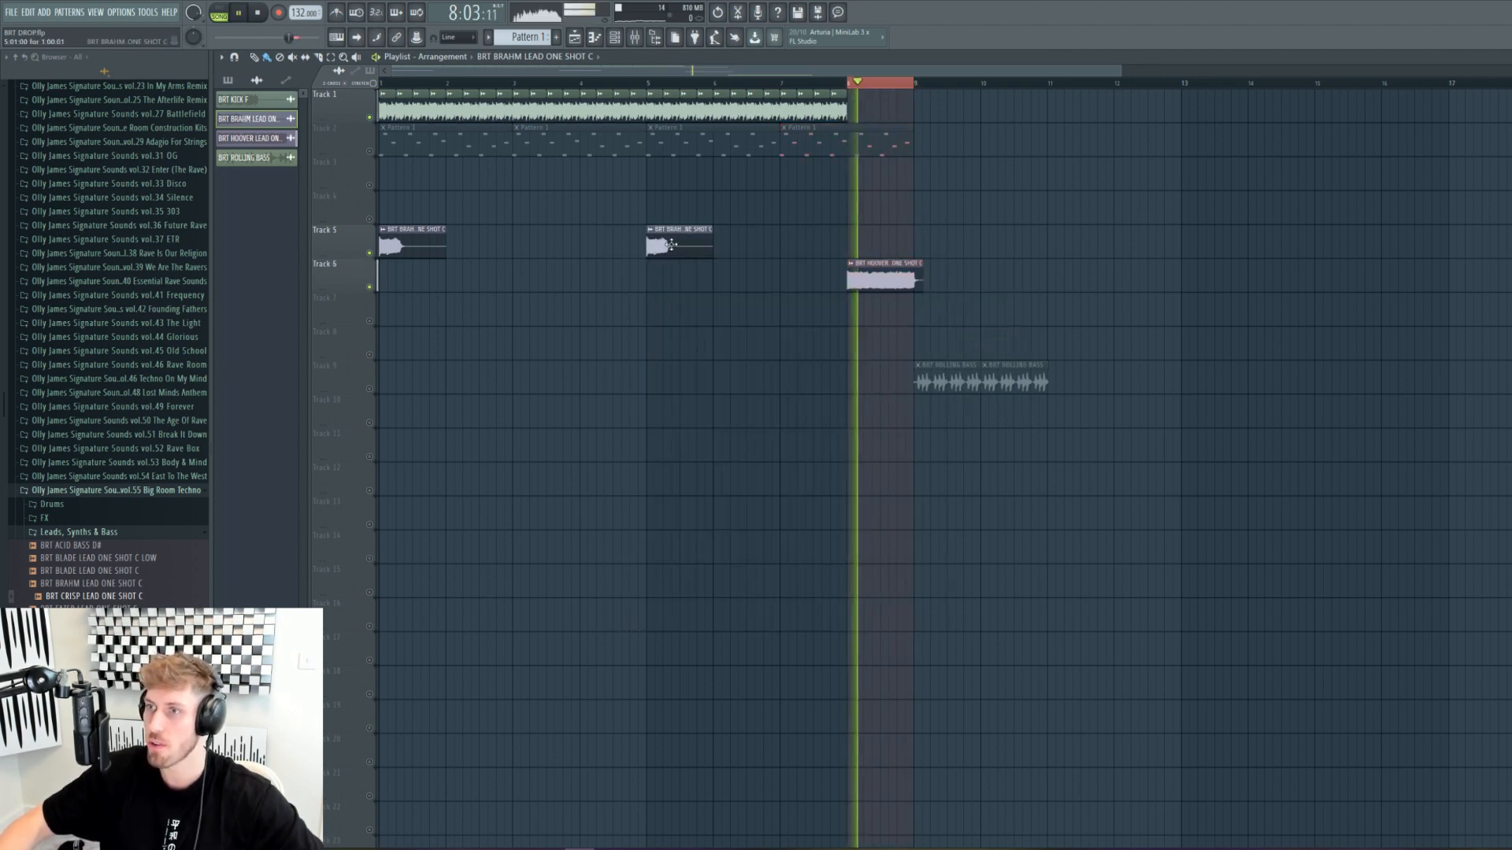
double_click(679, 245)
click(886, 305)
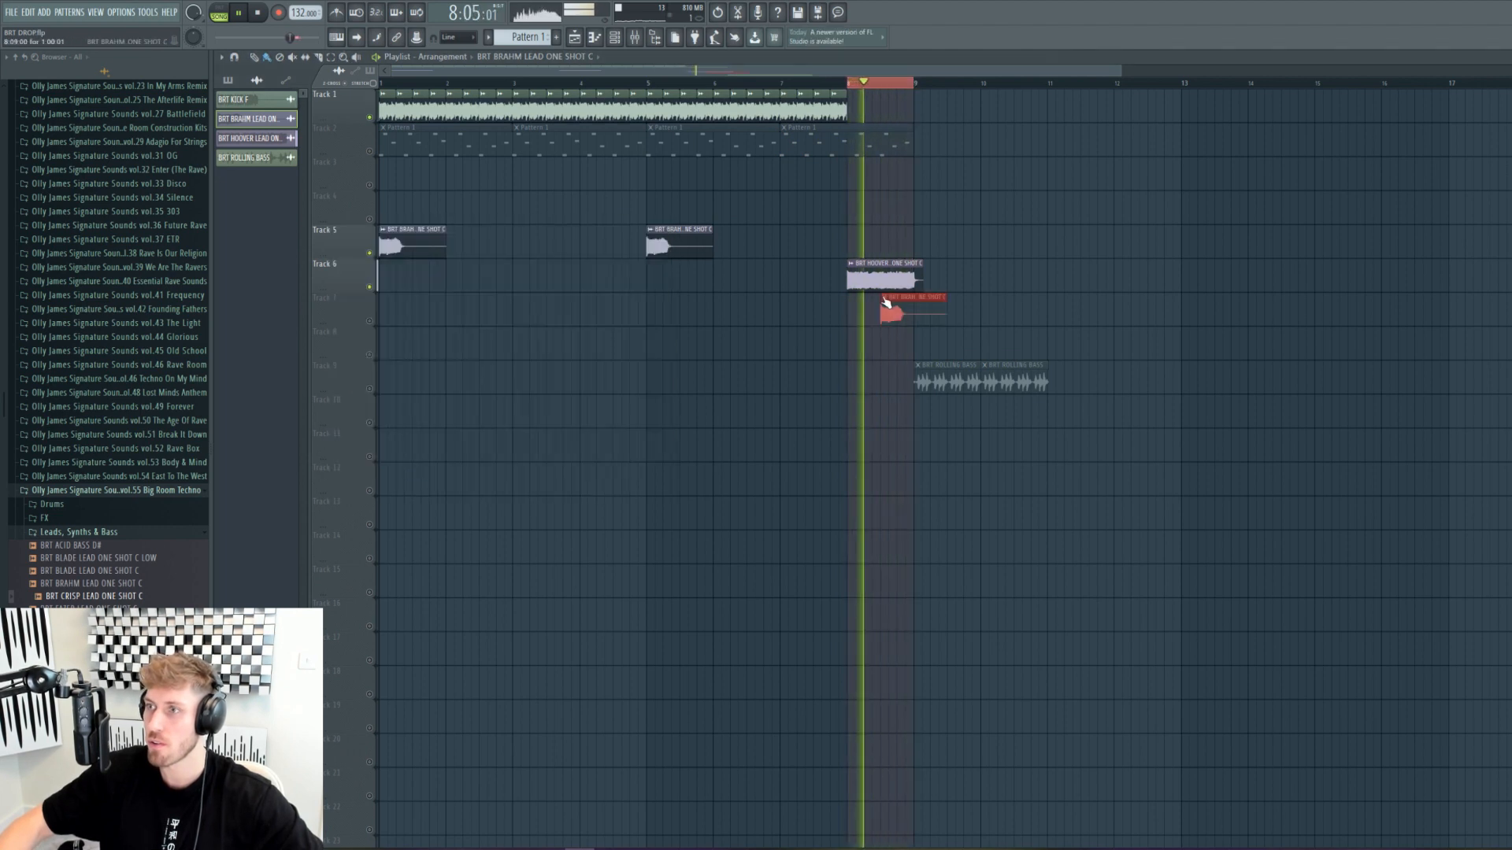
key(space)
right_click(887, 304)
Step: Open the HOOVER lead's sample settings and set its pitch shift to +500 cents while auditioning the loop
double_click(887, 281)
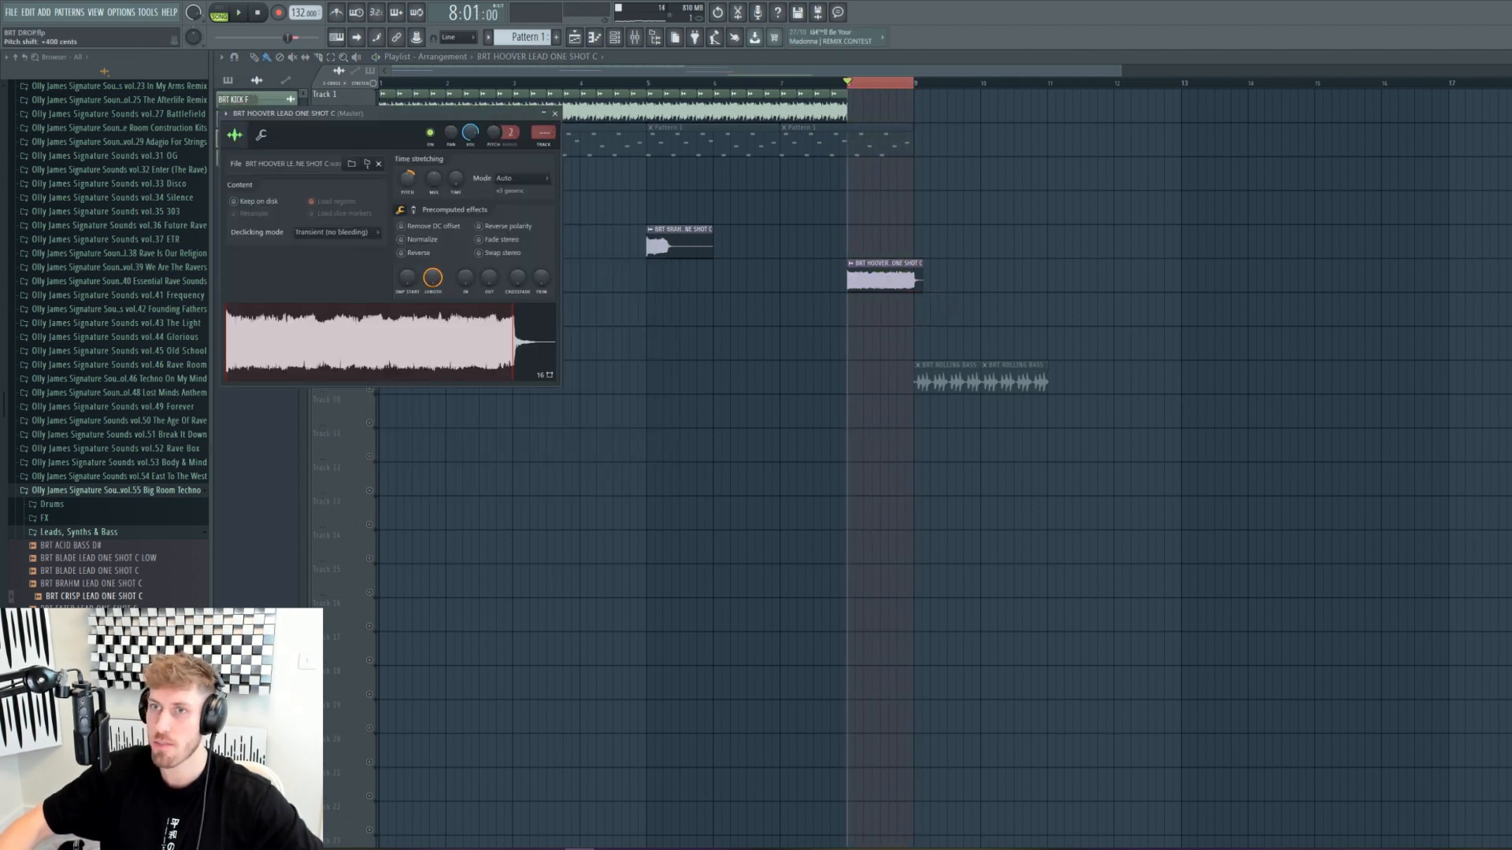
key(space)
key(space)
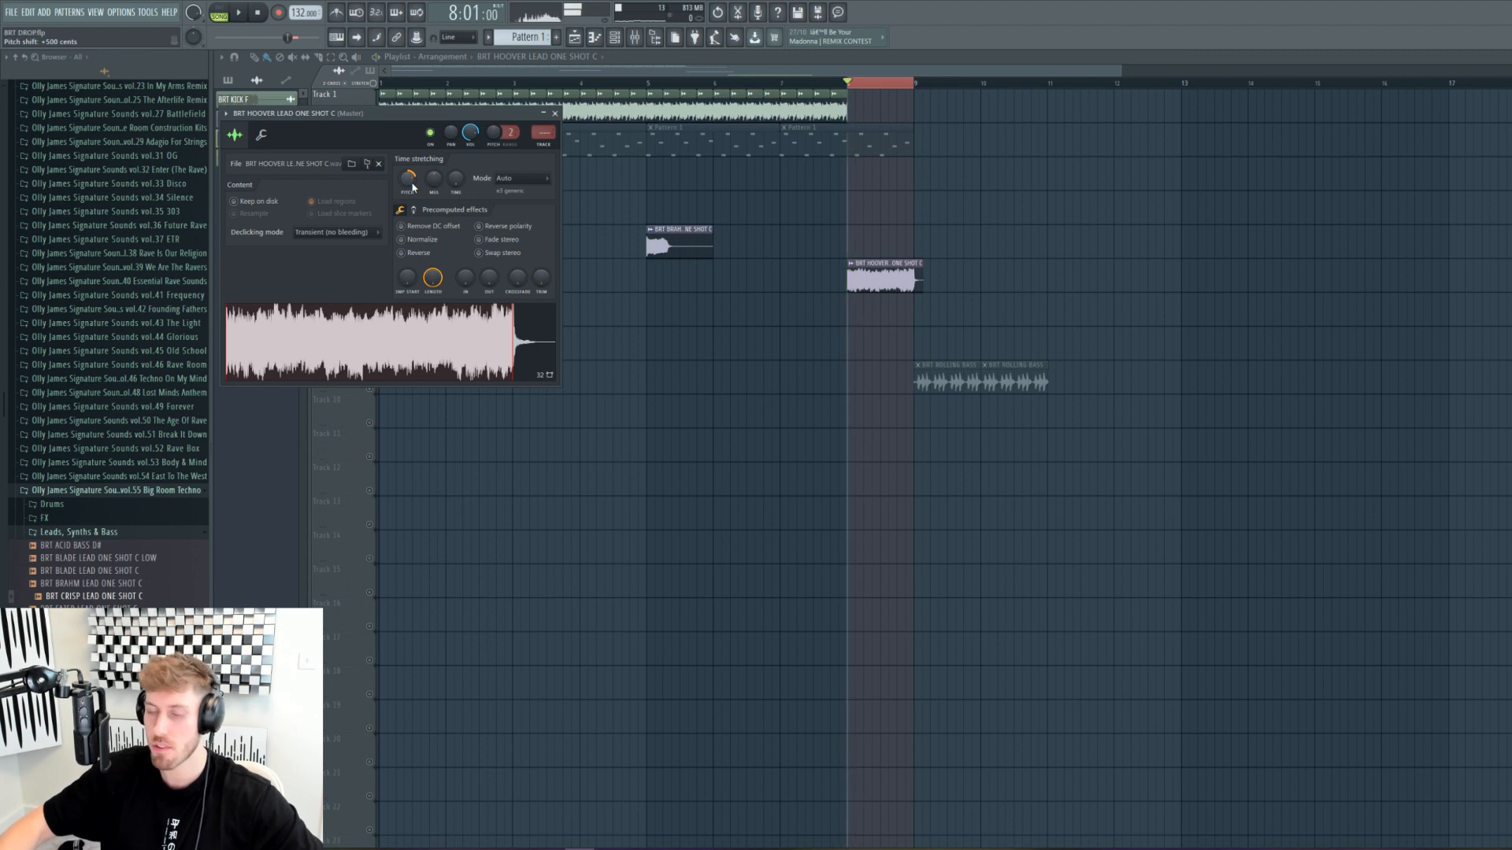
key(space)
key(space)
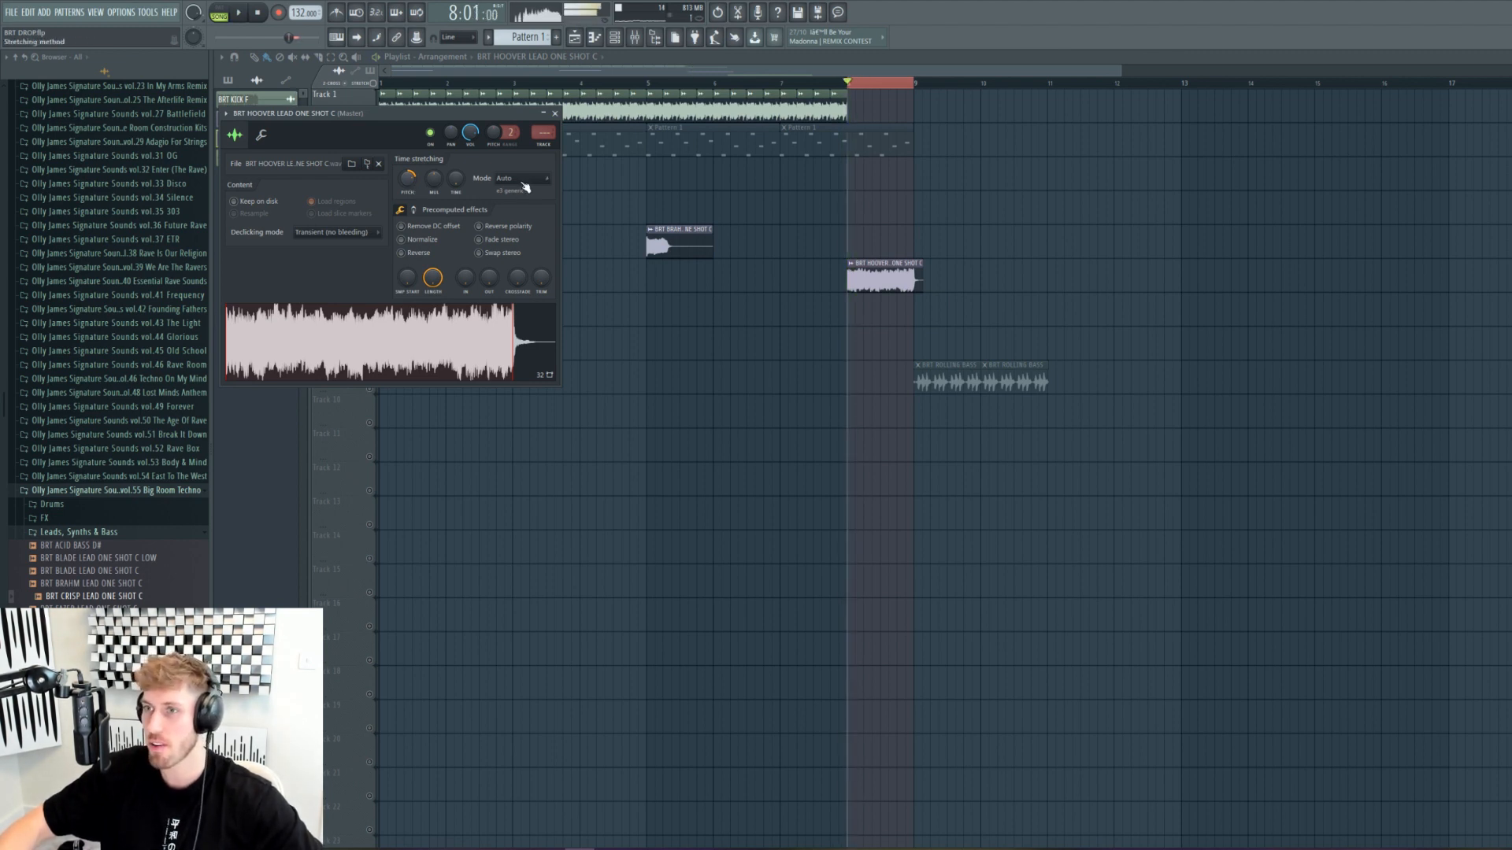
Step: Try the e2 mono stretching mode on the HOOVER lead and set its pitch shift to -500 cents while auditioning the loop
click(524, 180)
click(560, 225)
key(space)
key(space)
drag(412, 185, 413, 228)
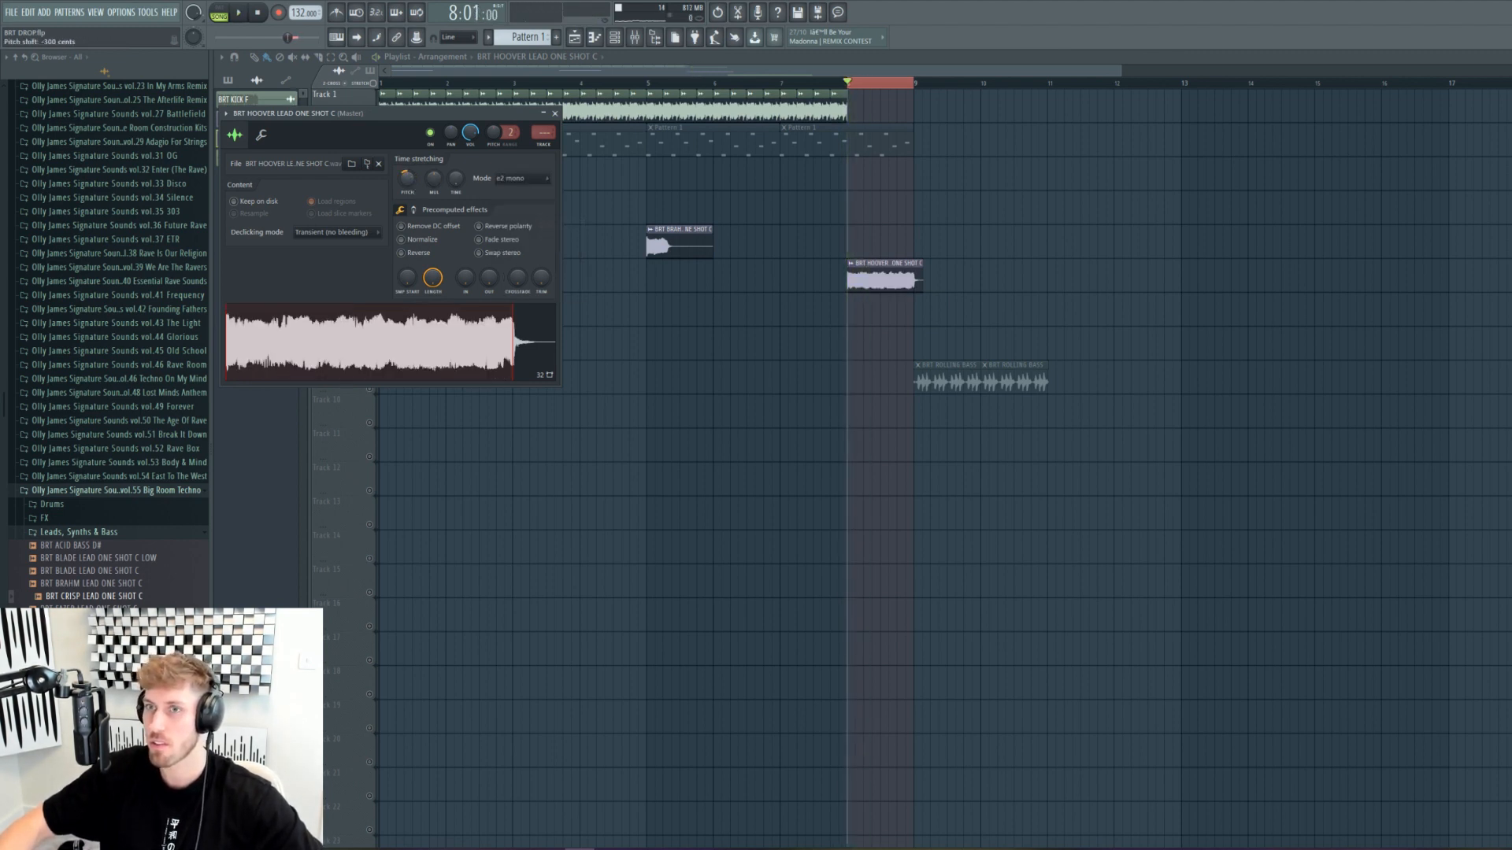
key(space)
Step: Compare another stretching mode on the HOOVER lead, restore the mode to Auto and audition it
click(524, 179)
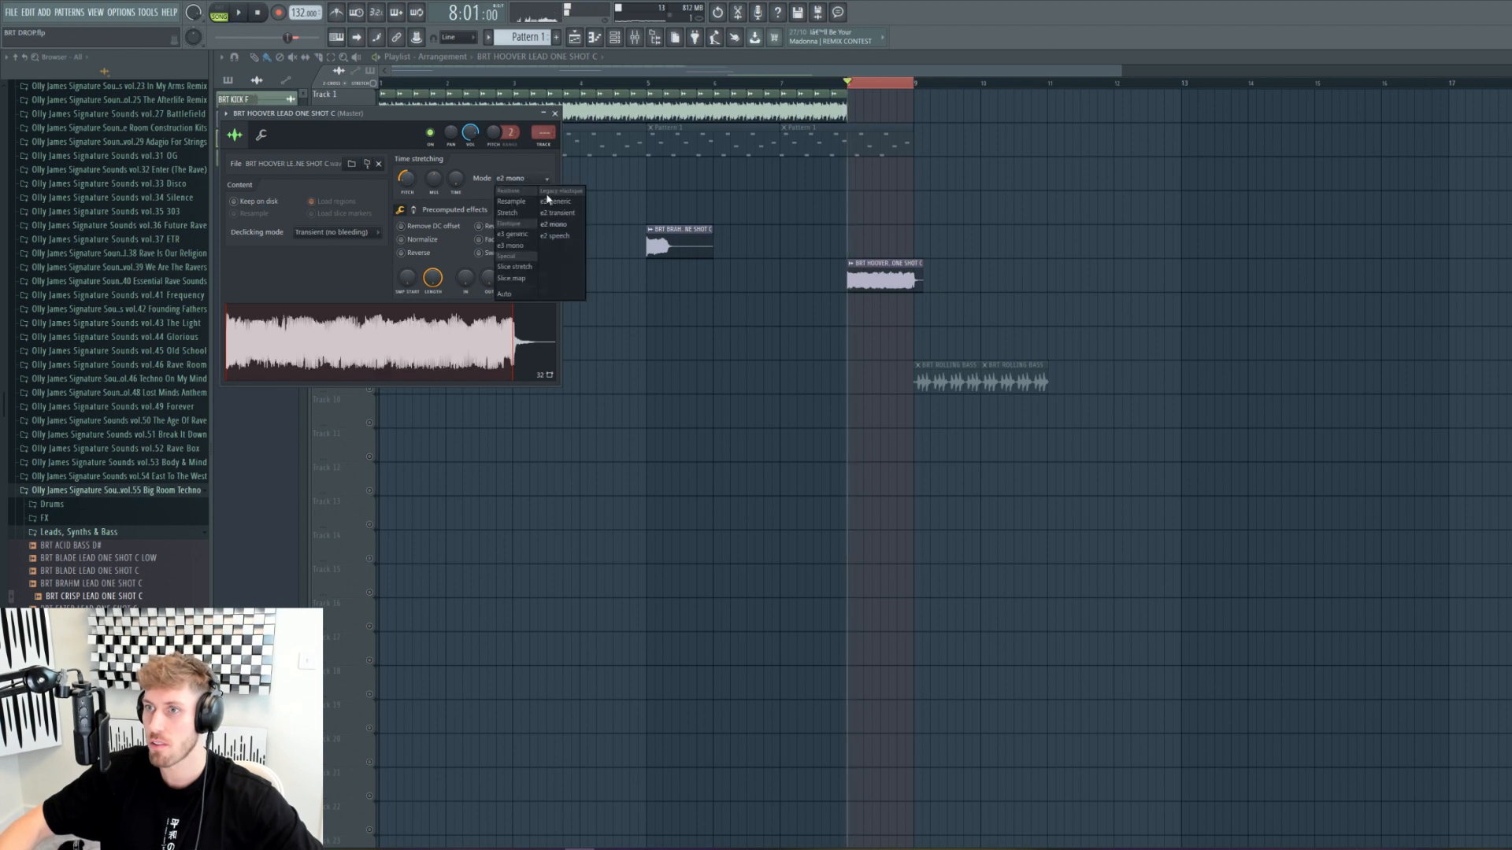
click(556, 202)
click(524, 179)
click(504, 294)
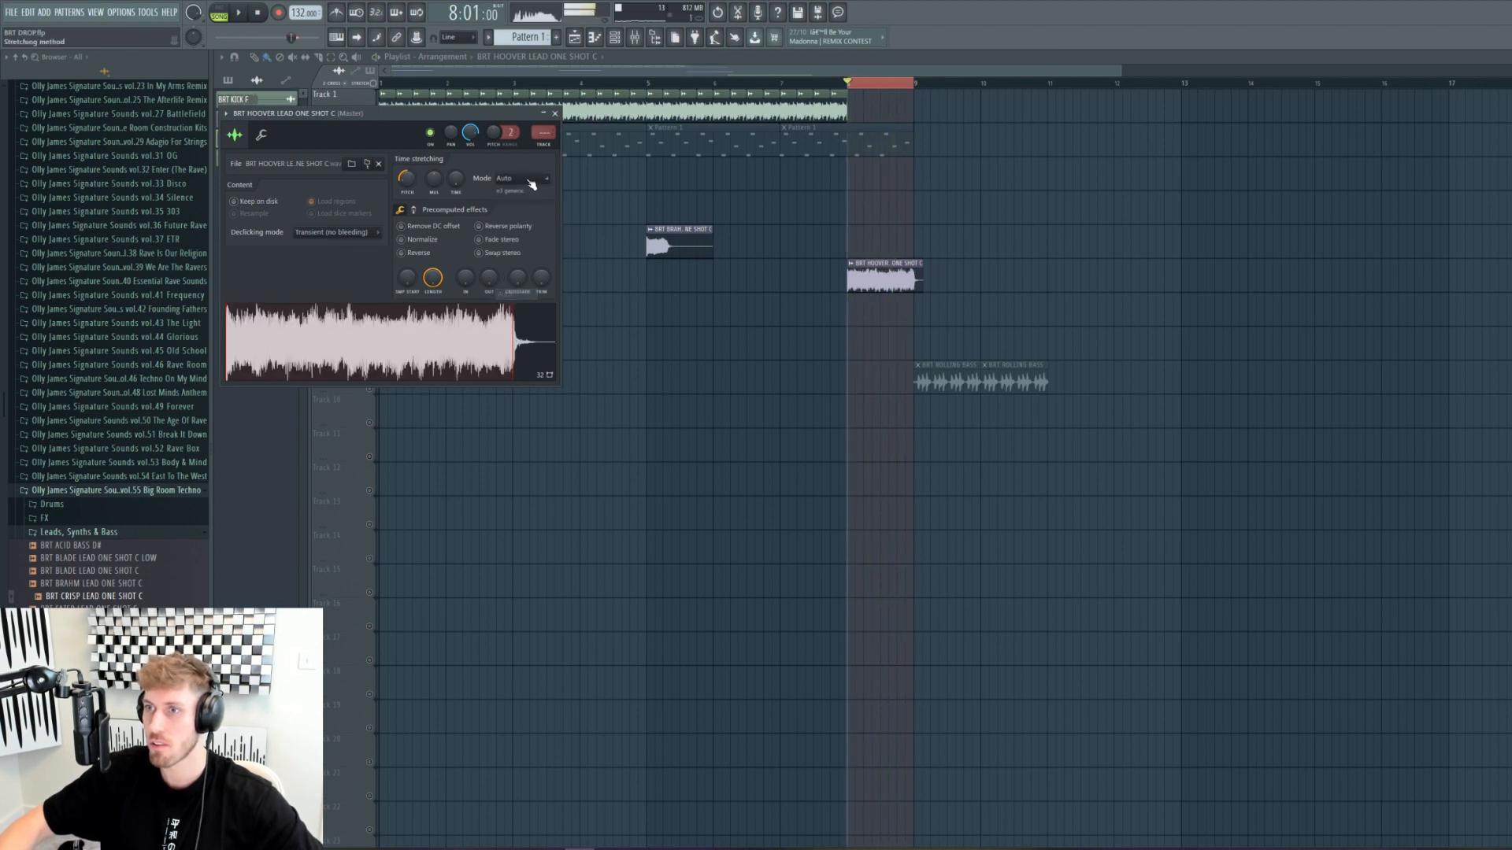
key(space)
Step: Slice the HOOVER clip on Track 6 at the last beat of bar 8 and make the tail piece unique
drag(913, 87, 849, 91)
double_click(912, 264)
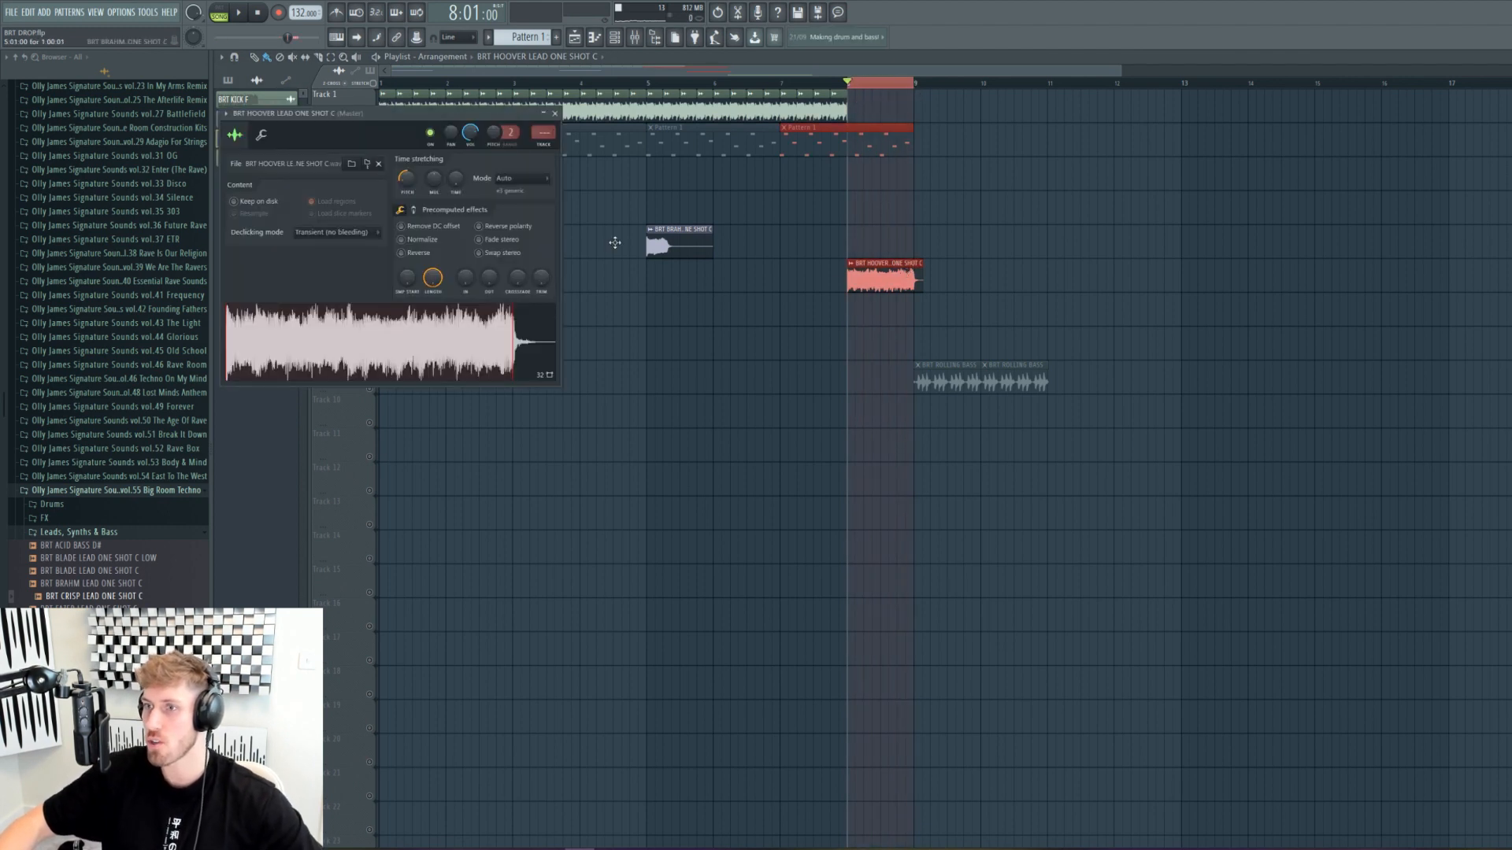
click(319, 58)
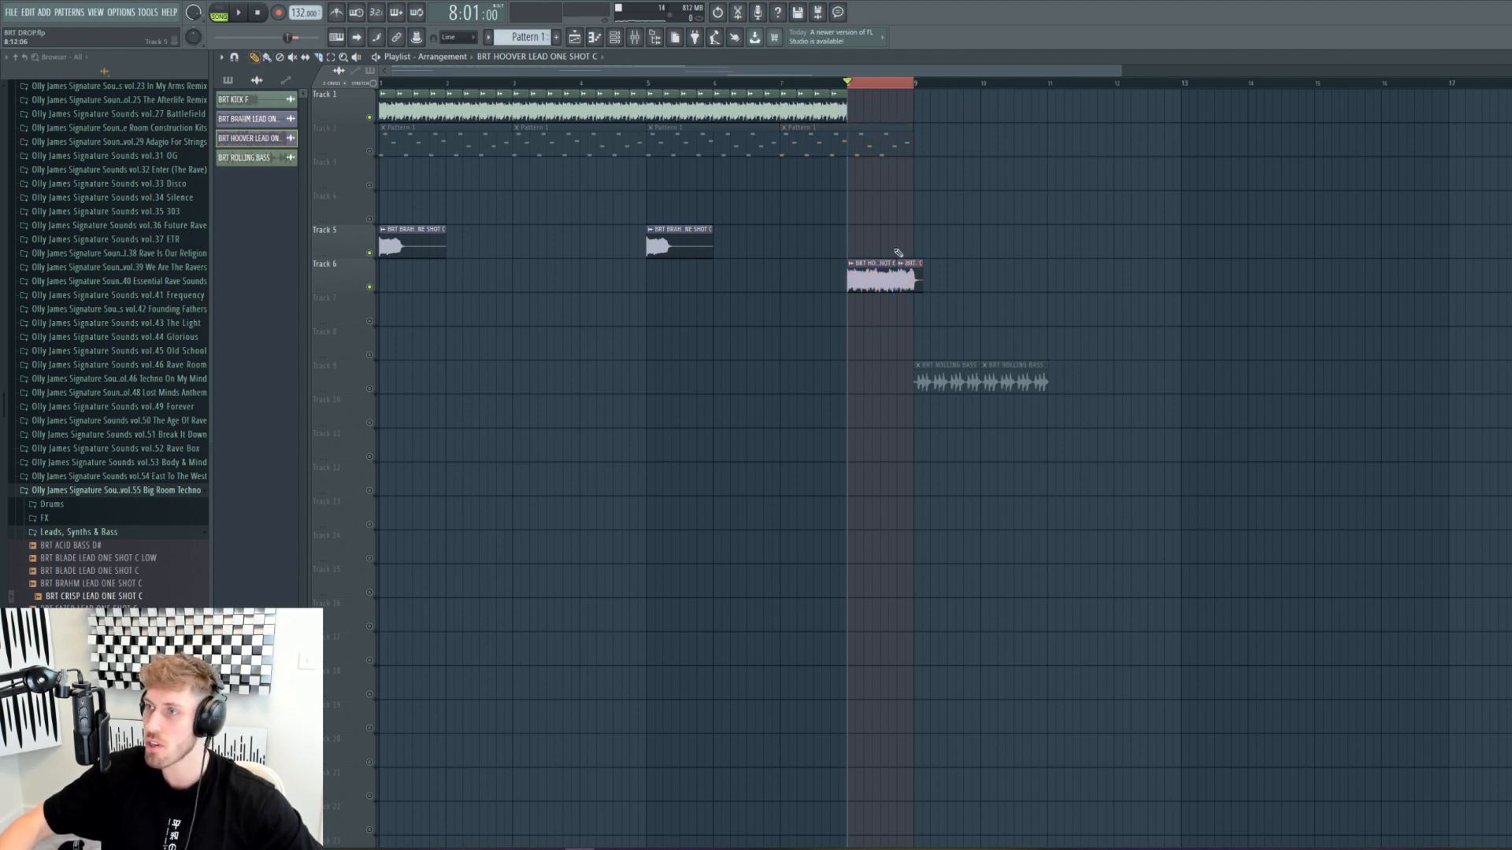
click(903, 266)
click(938, 354)
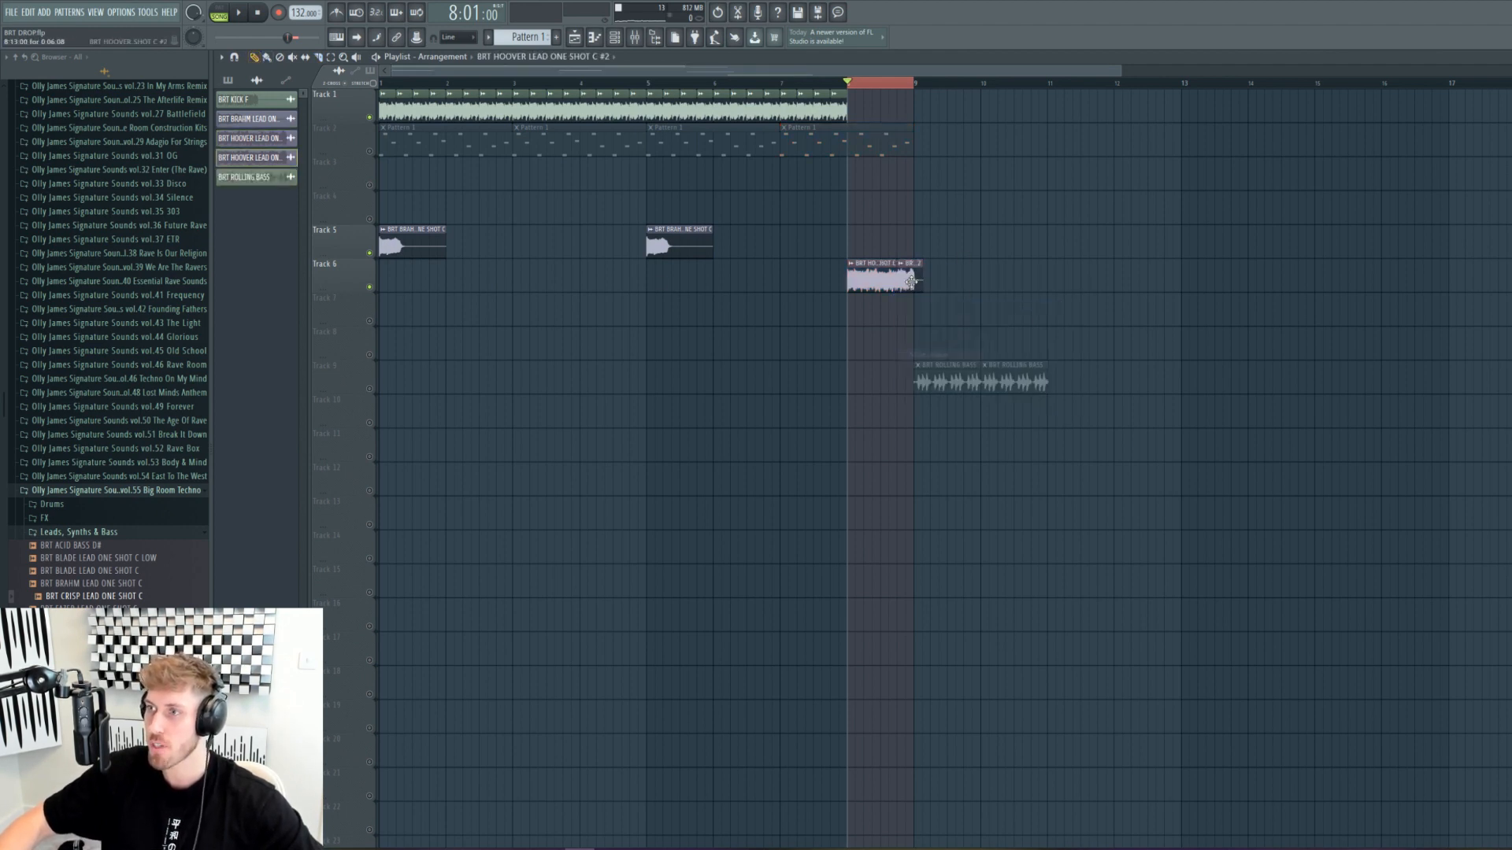
Step: Set the HOOVER tail's stretching mode to Stretch and create an automation clip for its channel pitch
click(568, 225)
click(556, 260)
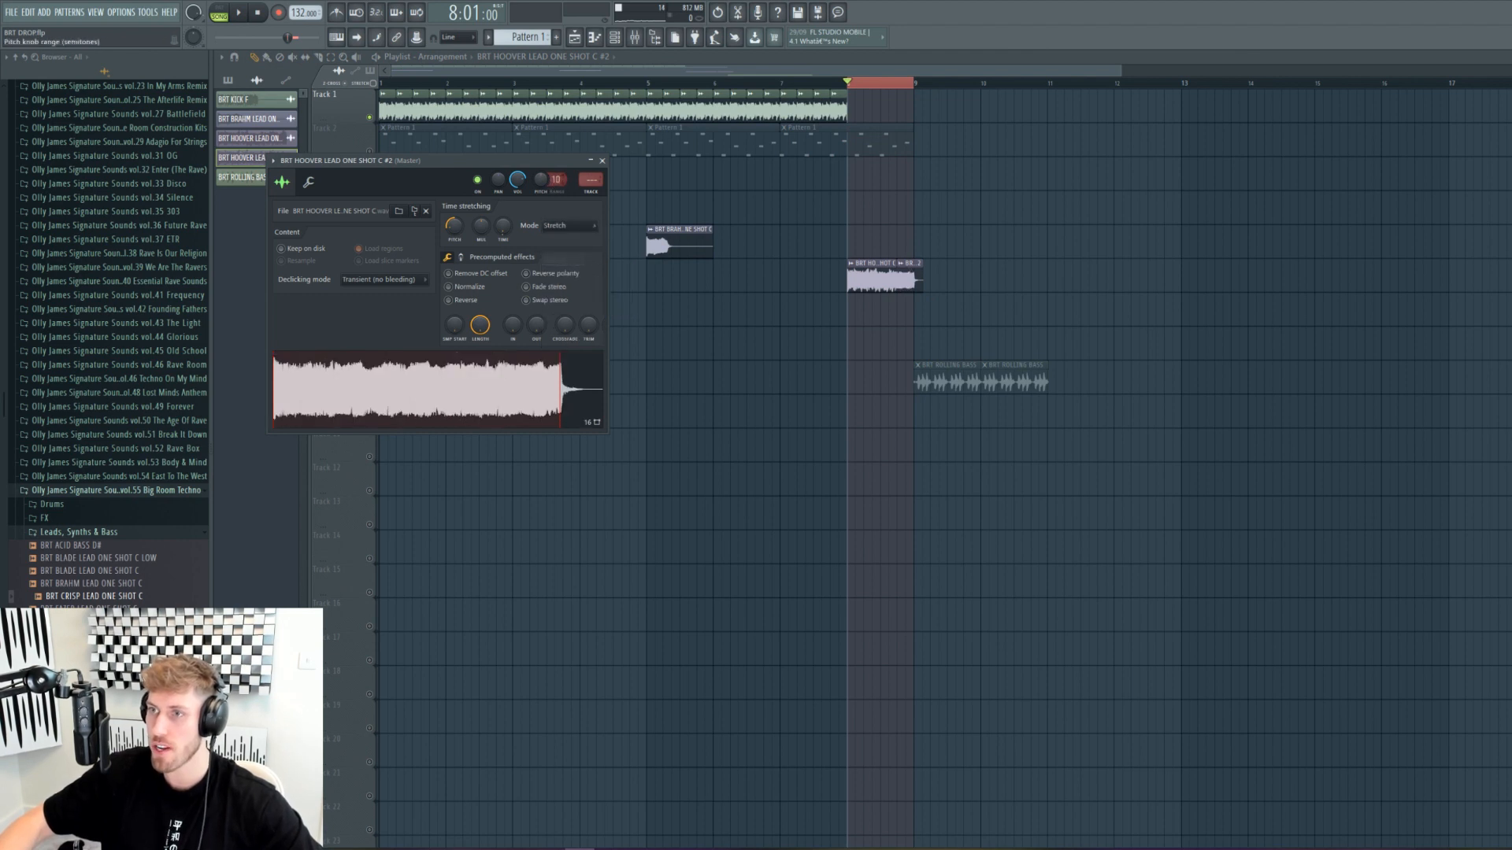
right_click(541, 183)
click(575, 270)
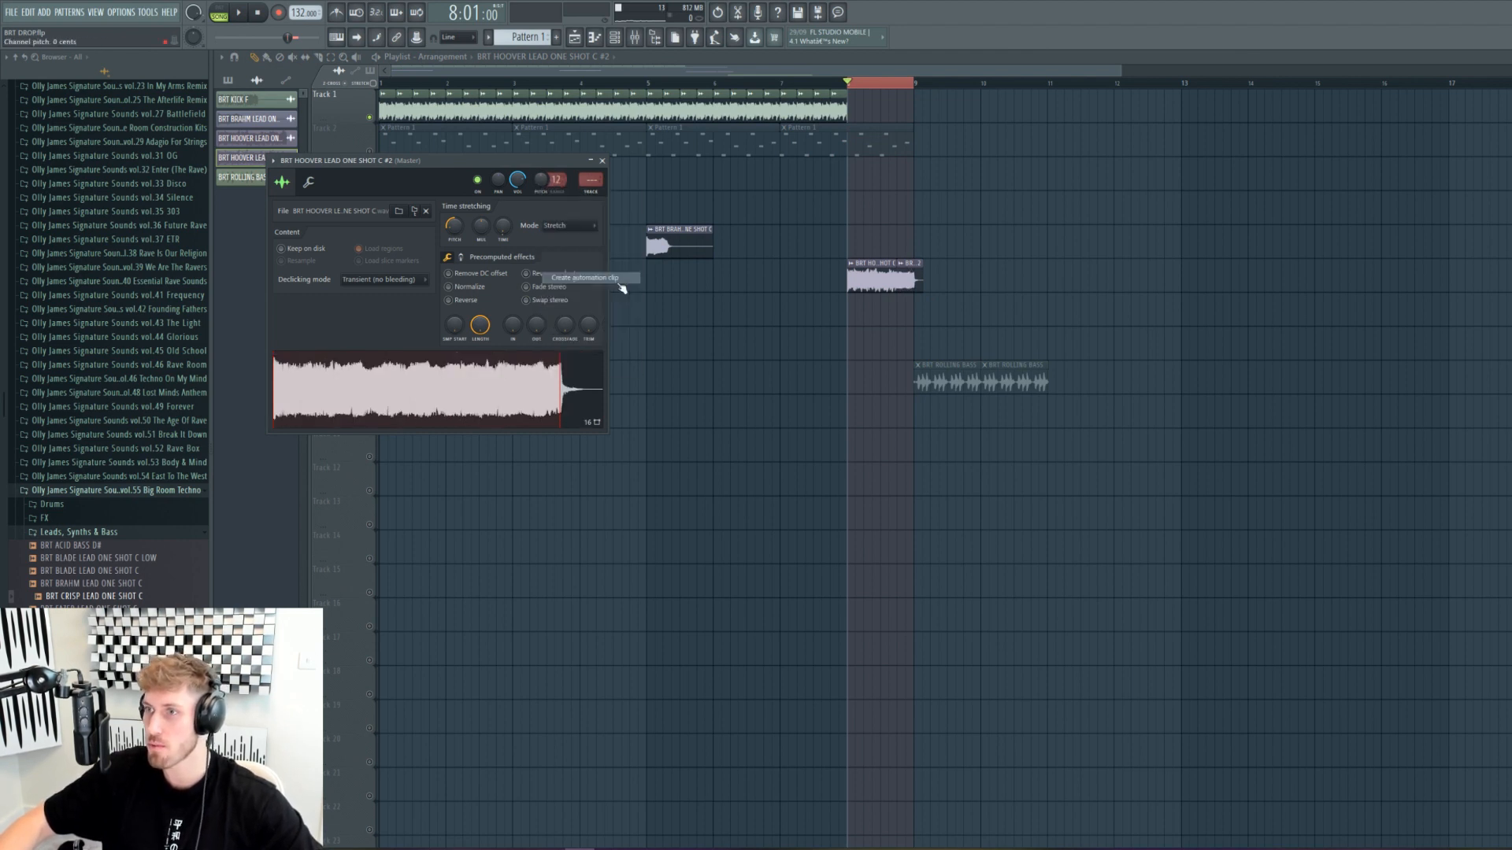
Step: Place the pitch automation on Track 7 beneath the HOOVER tail, shape it to fall toward bar 9 and audition it
click(934, 266)
drag(935, 267, 929, 306)
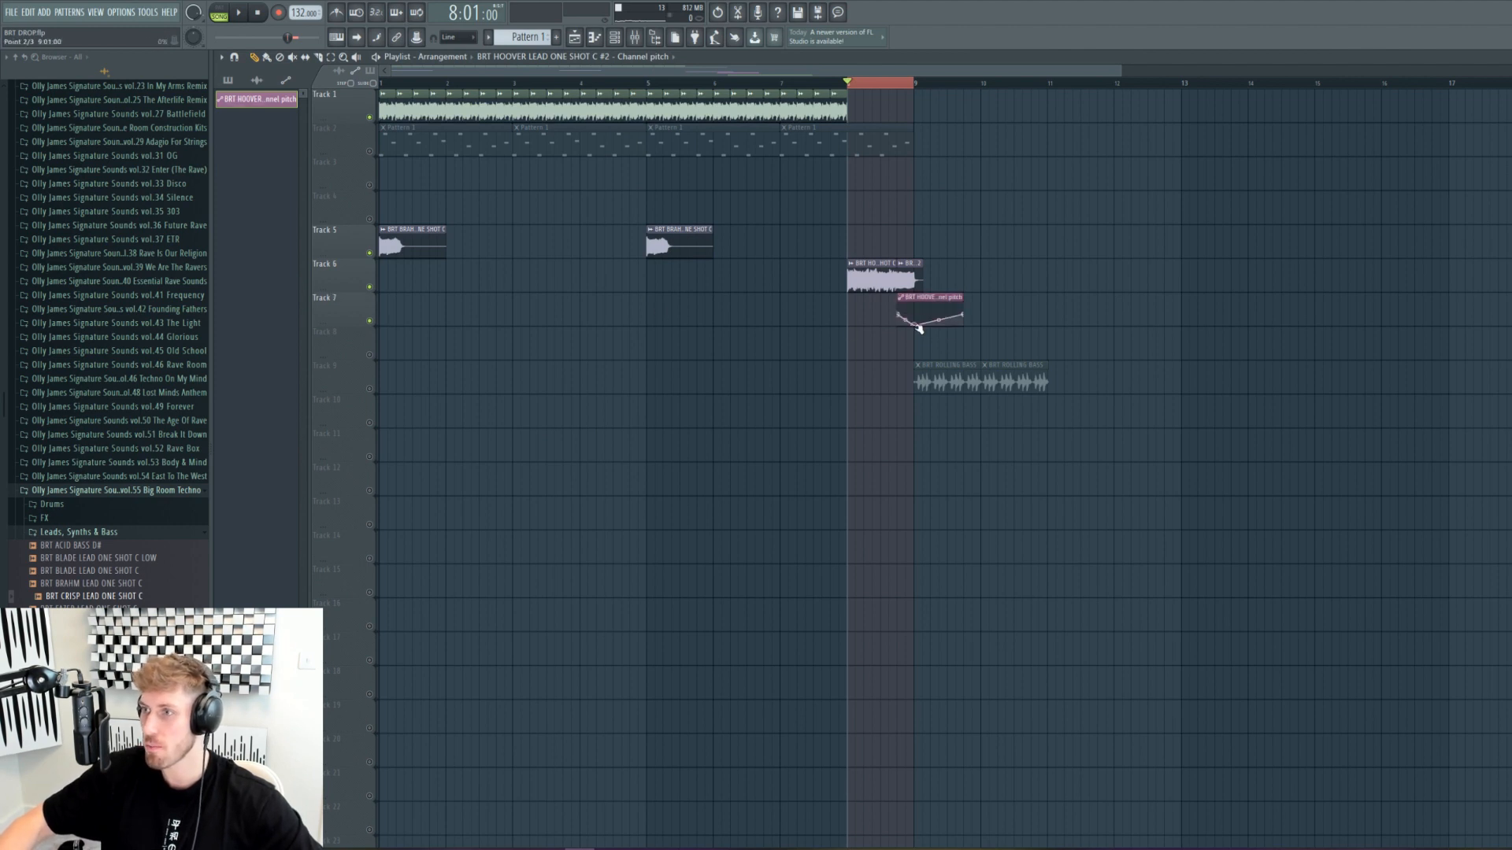
key(space)
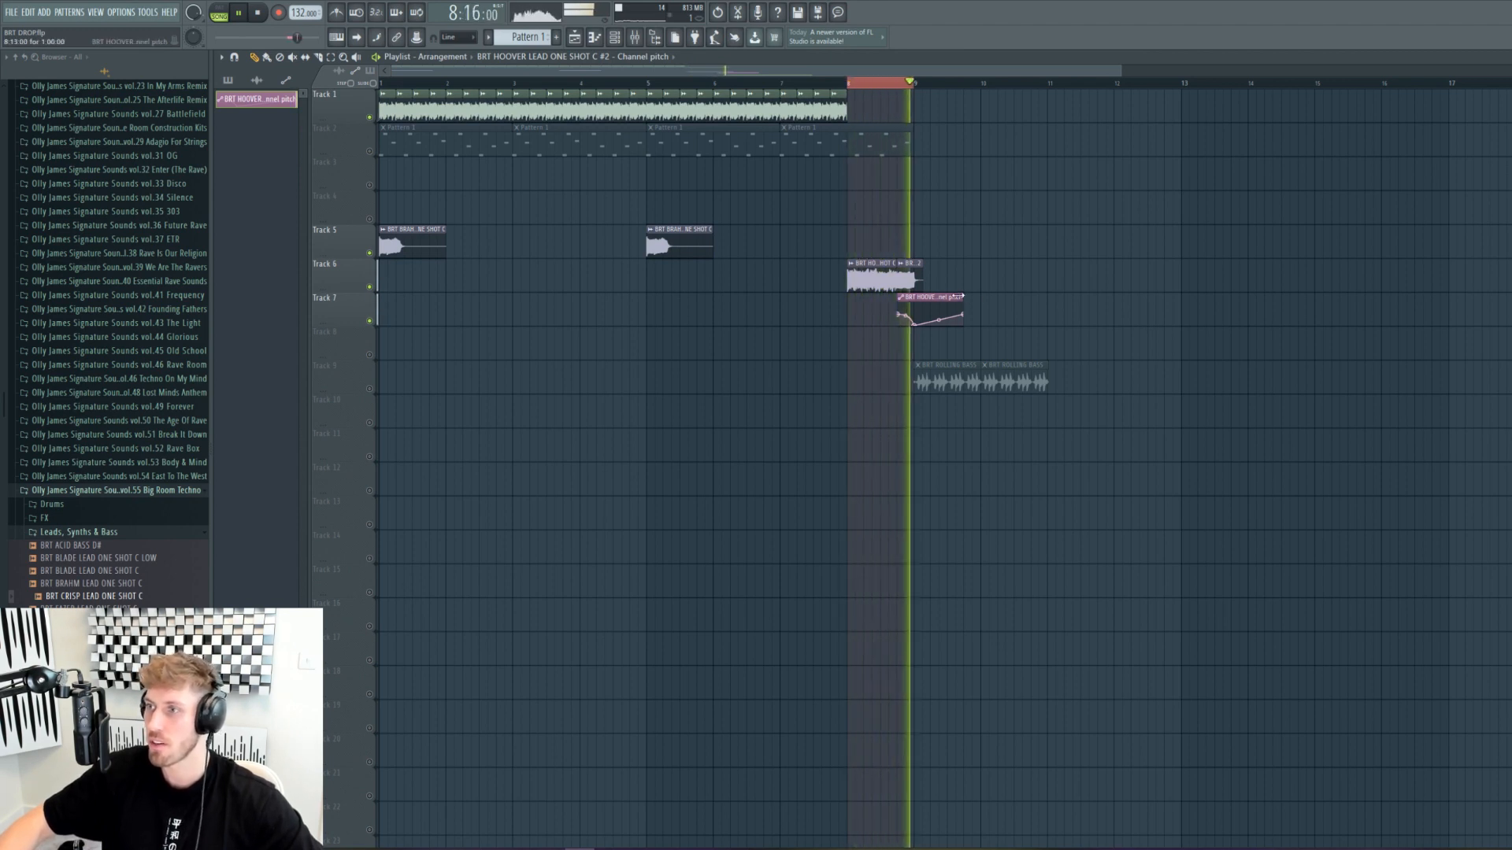
key(space)
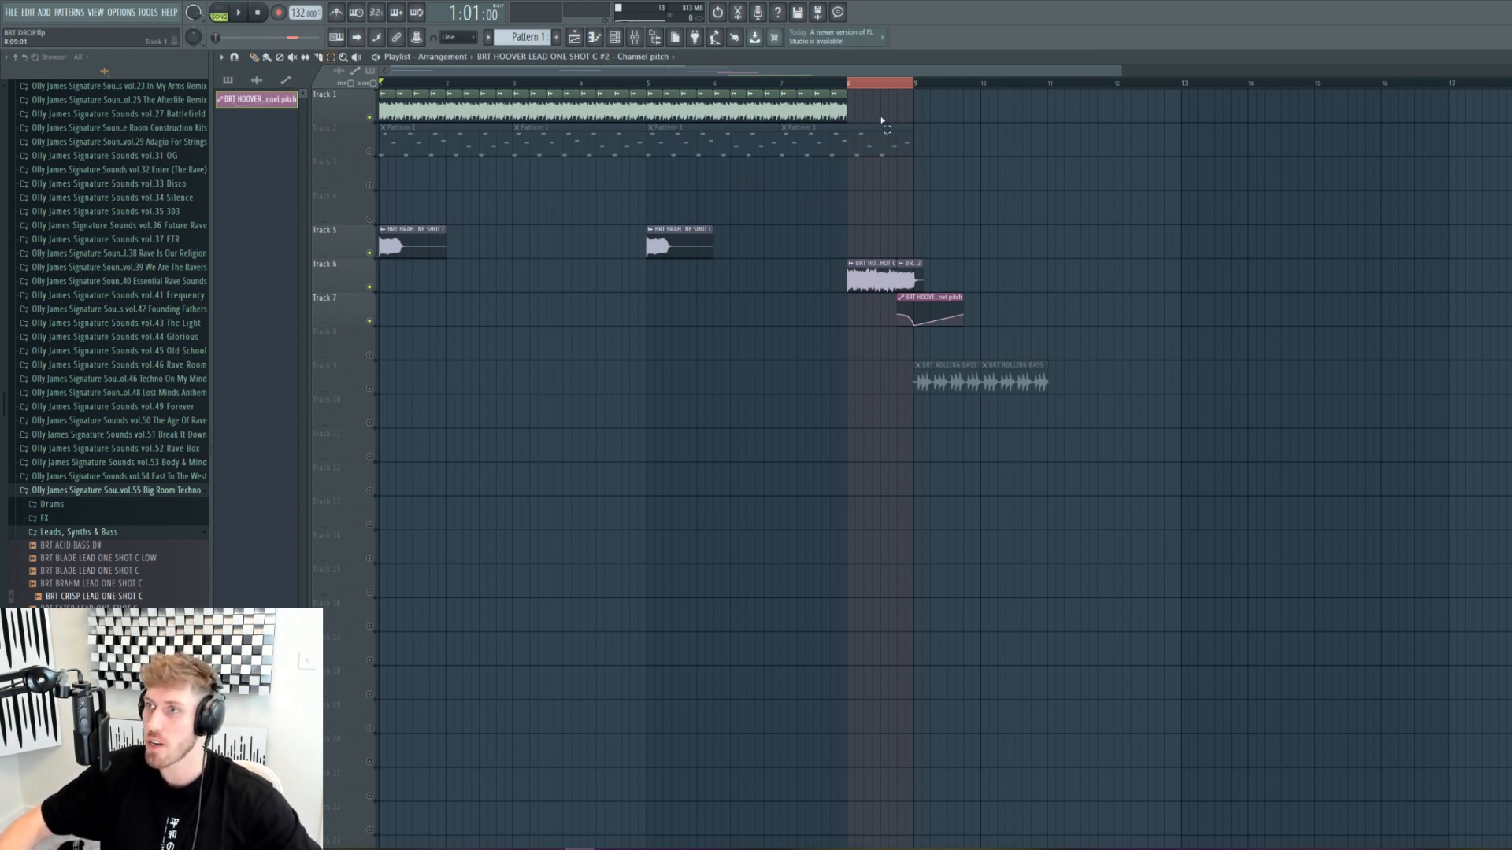
Step: Duplicate the kick clips on Track 1 to bar 9 and loop bars 9 to 16 for playback
drag(881, 121, 184, 99)
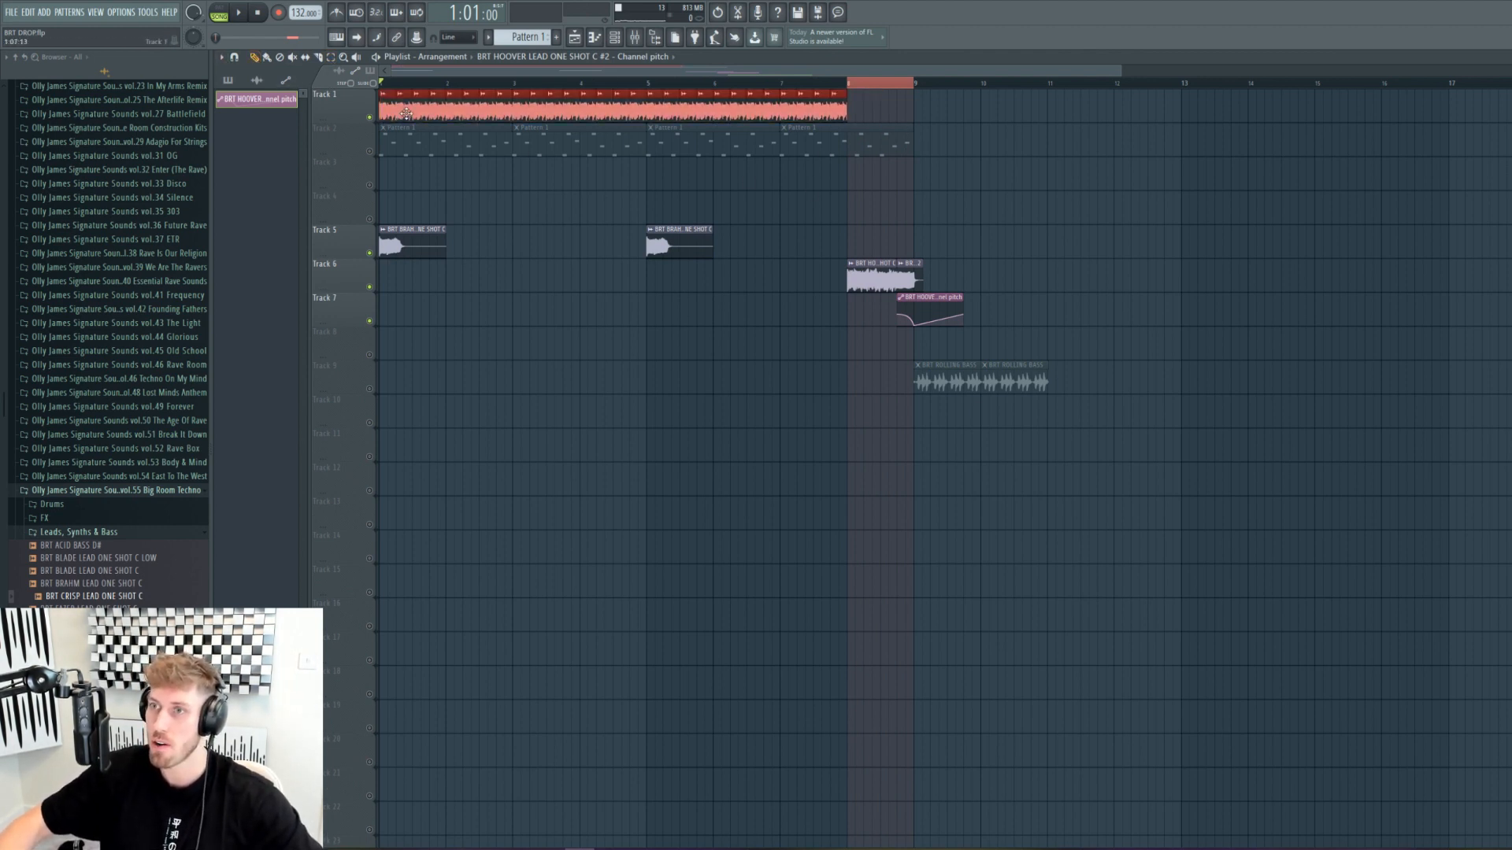
drag(405, 113, 940, 113)
drag(856, 83, 1449, 102)
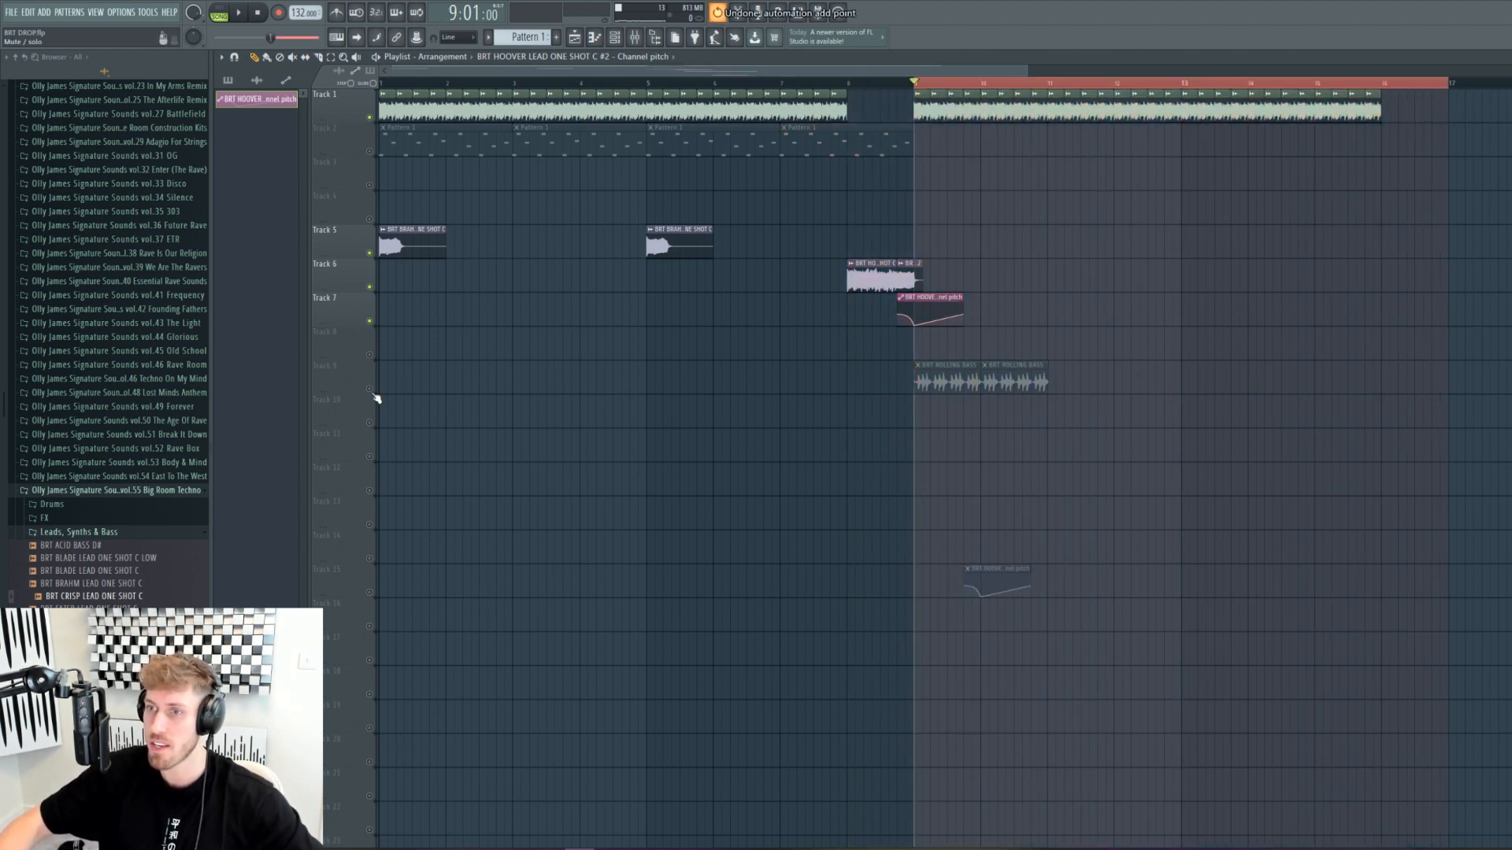
key(space)
Step: Repeat the BRT ROLLING BASS clip along Track 9 until it fills bars 9 to 15
click(1051, 378)
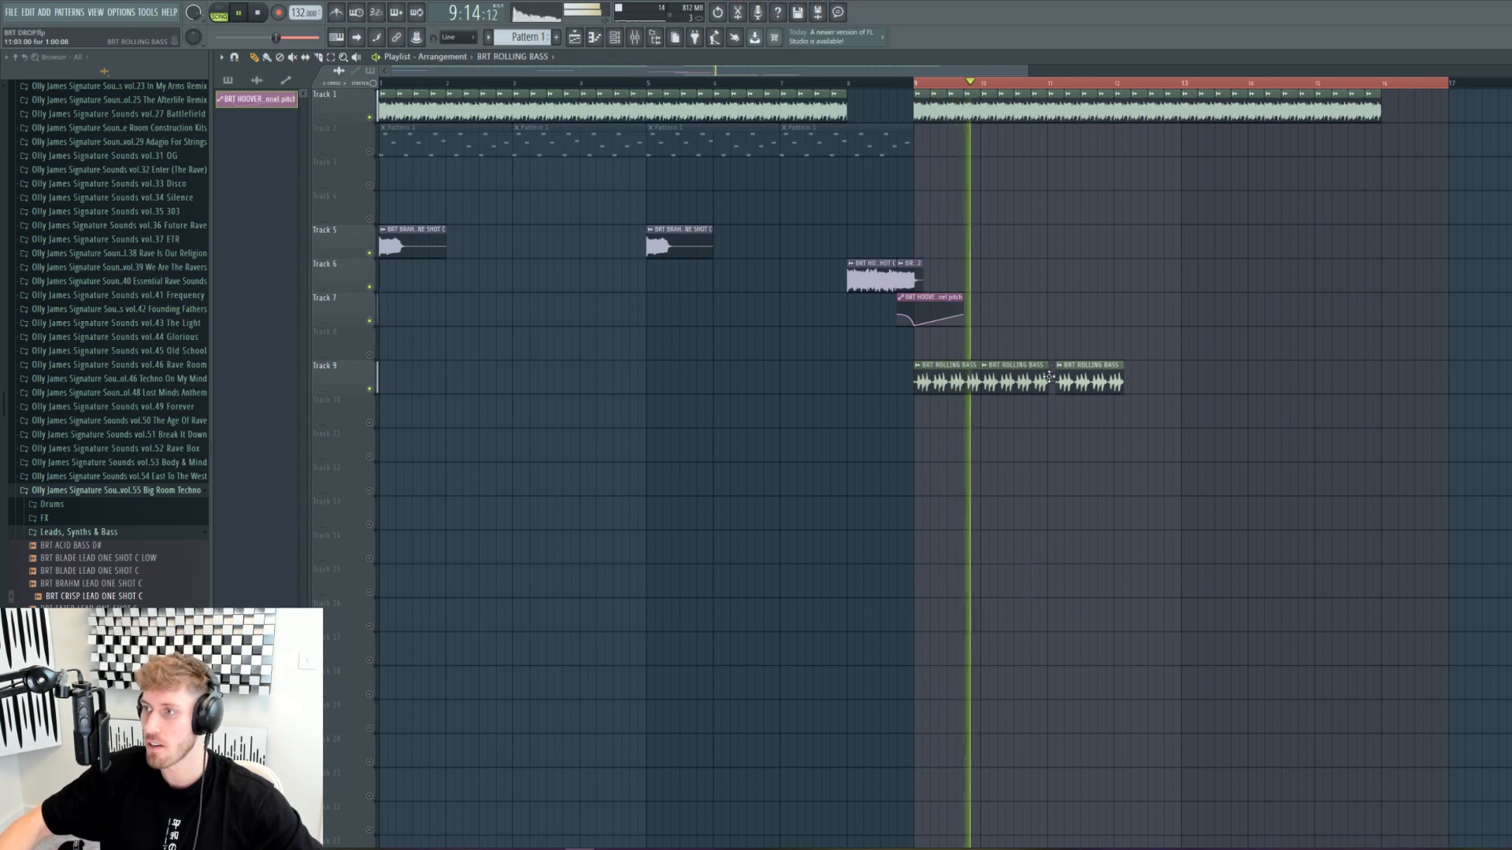
drag(1049, 376, 1045, 377)
click(1118, 380)
drag(1190, 380, 1181, 380)
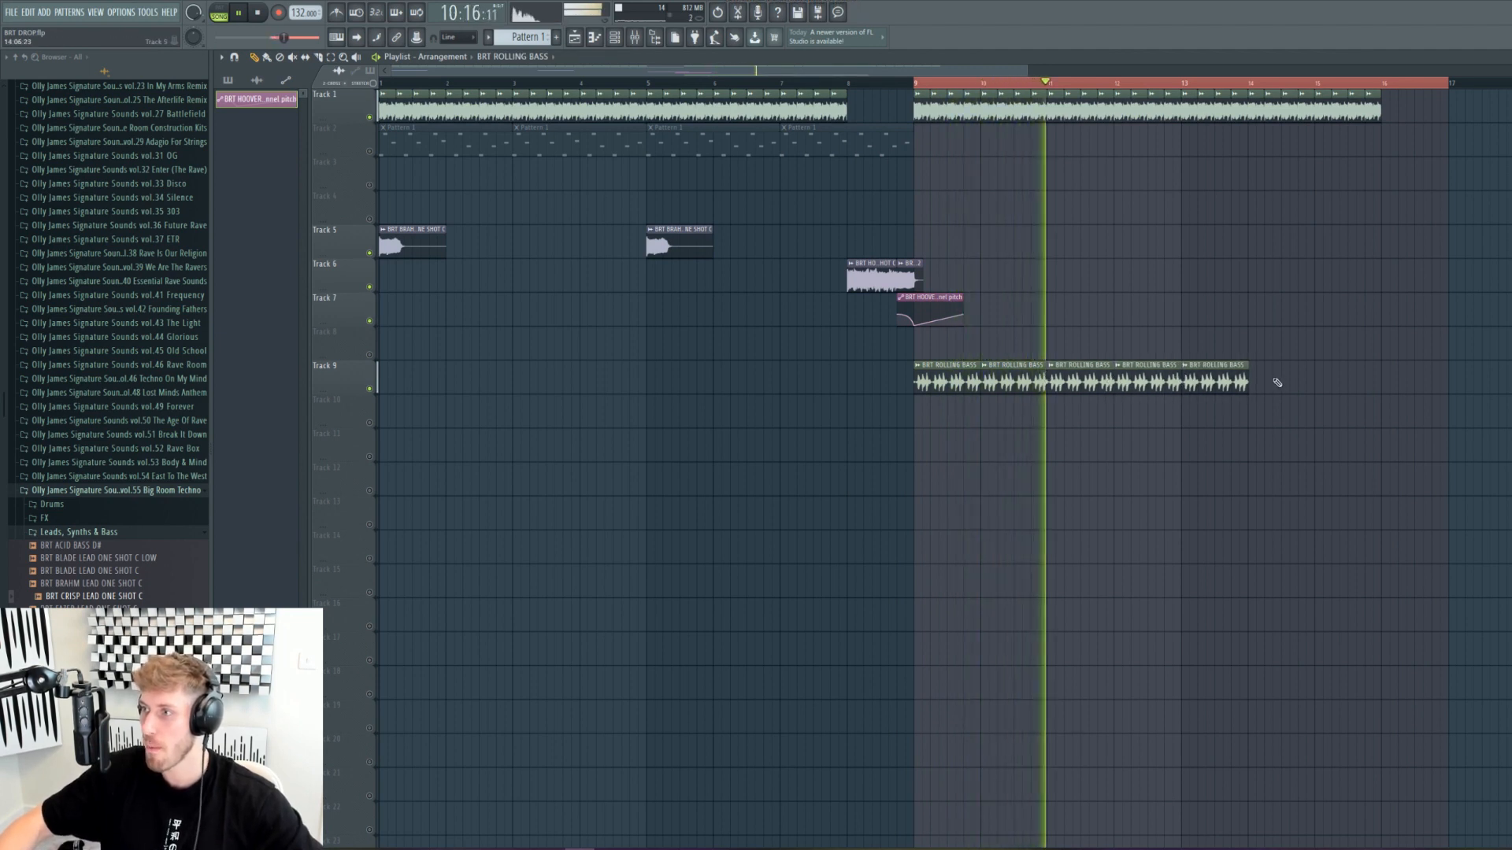
drag(1275, 383, 1252, 382)
drag(1345, 381, 1319, 381)
key(space)
Step: Route the rolling bass to mixer insert 7 and load Pro-Q 3 in its slot 5
double_click(1346, 374)
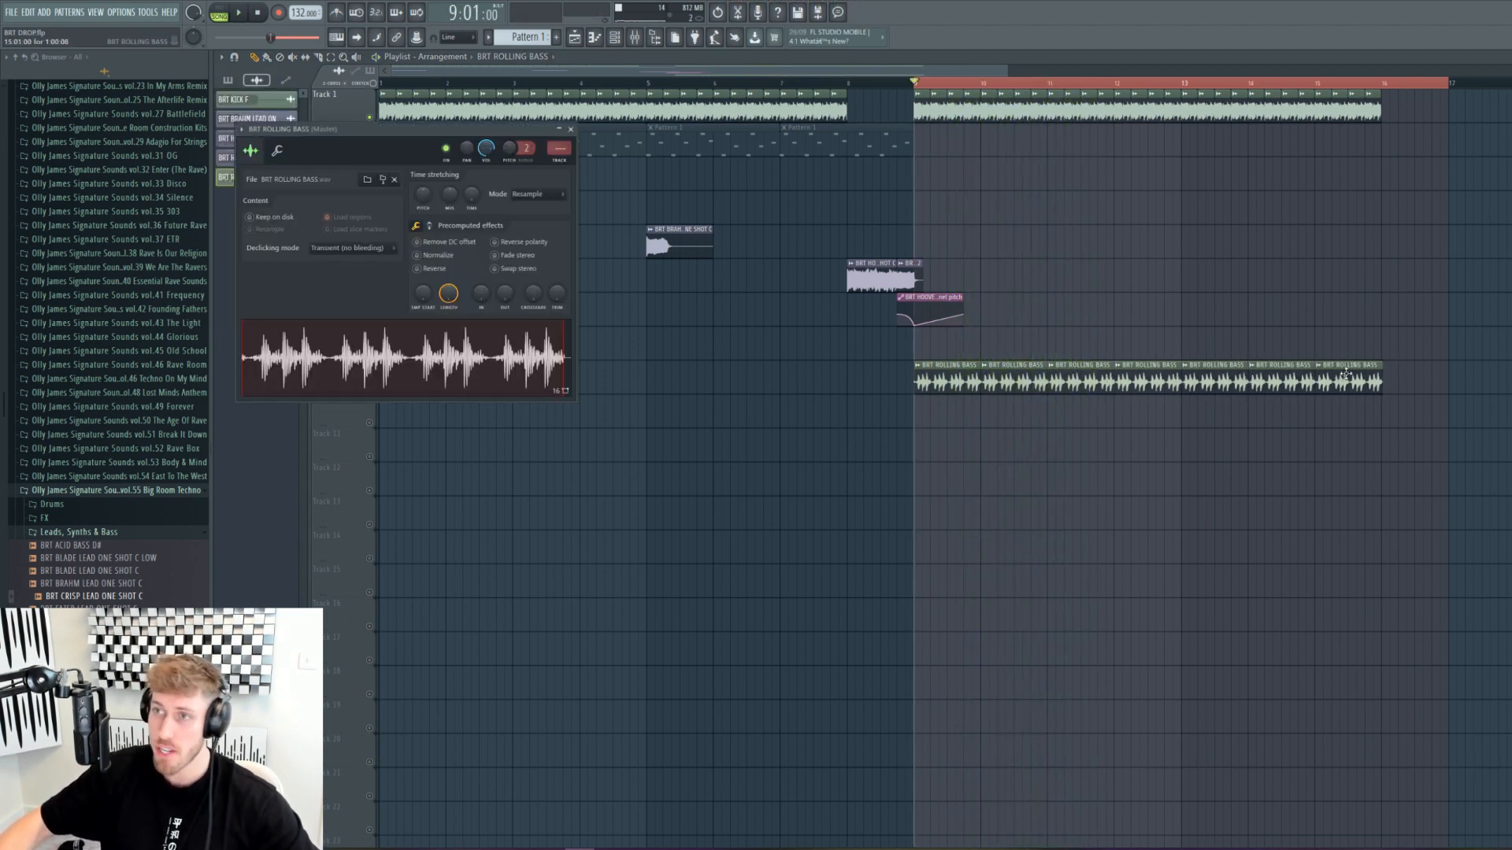
key(ctrl+l)
click(1276, 478)
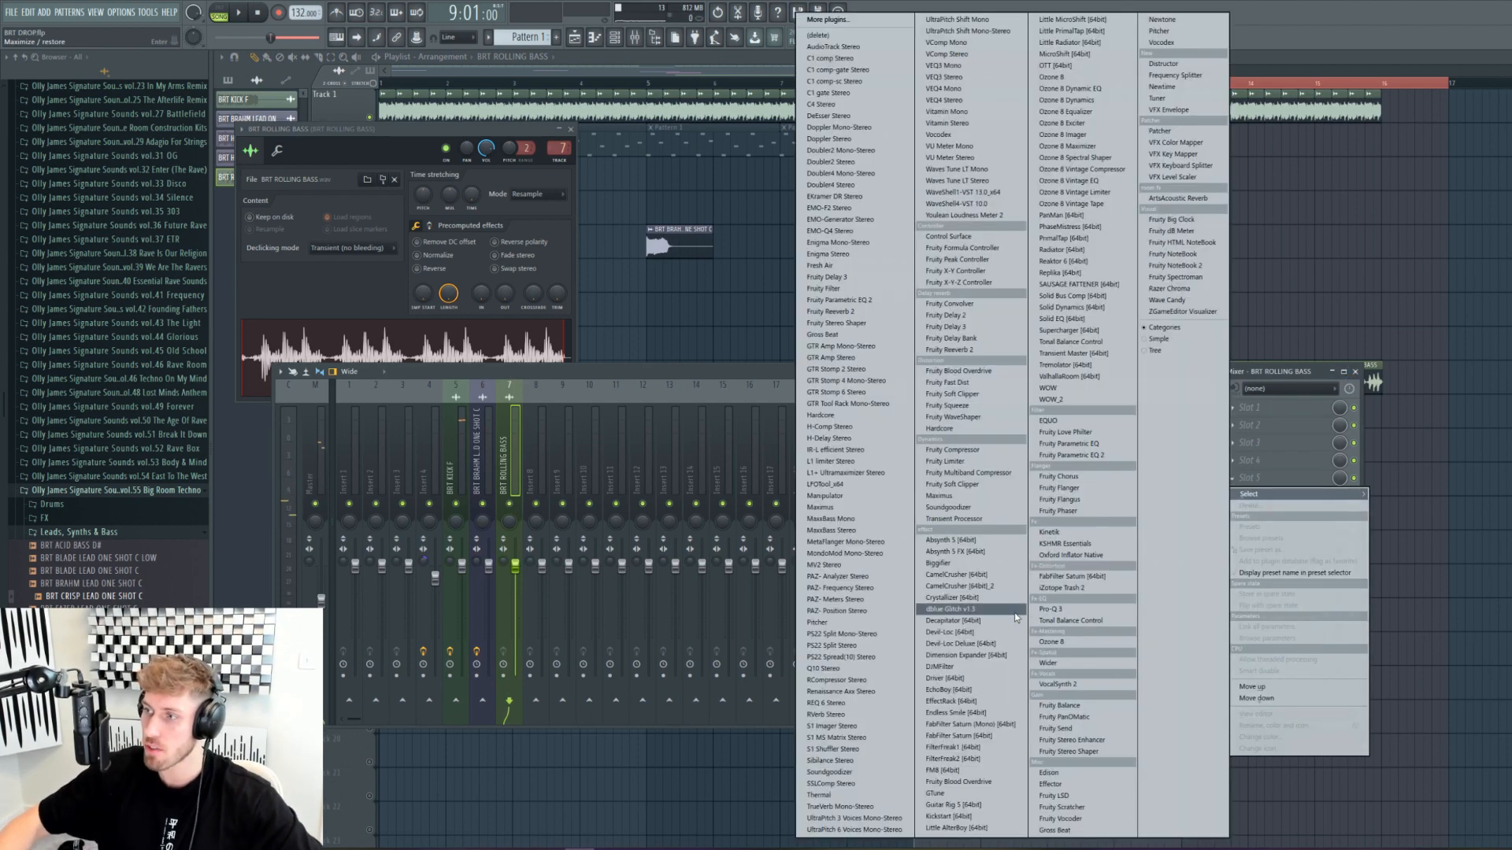
click(1052, 610)
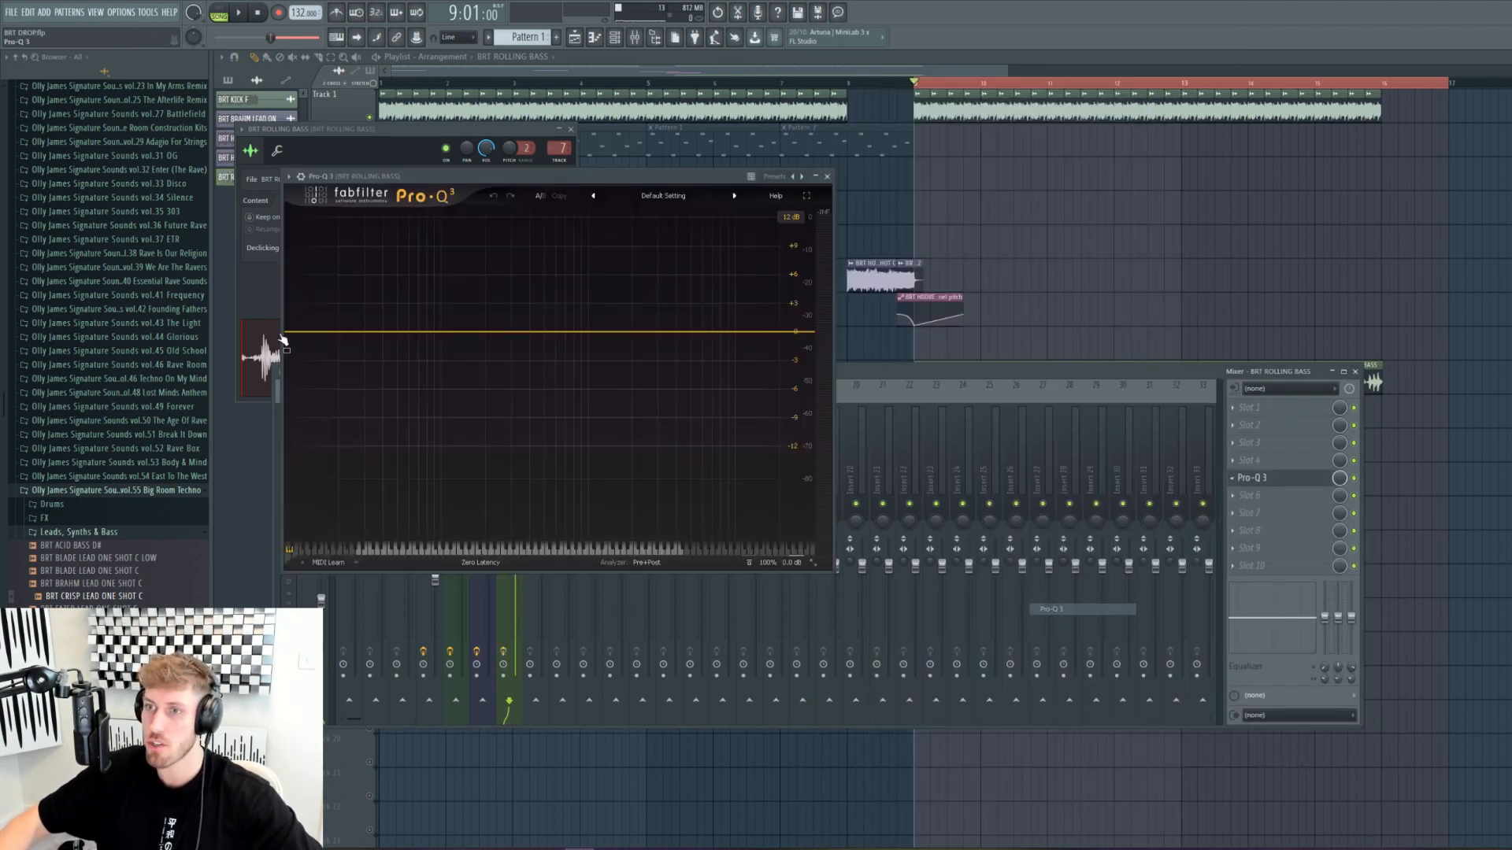
Step: Shape a 96 dB/oct low cut at about 103 Hz on the rolling bass in Pro-Q 3 while auditioning
drag(307, 333, 405, 389)
key(space)
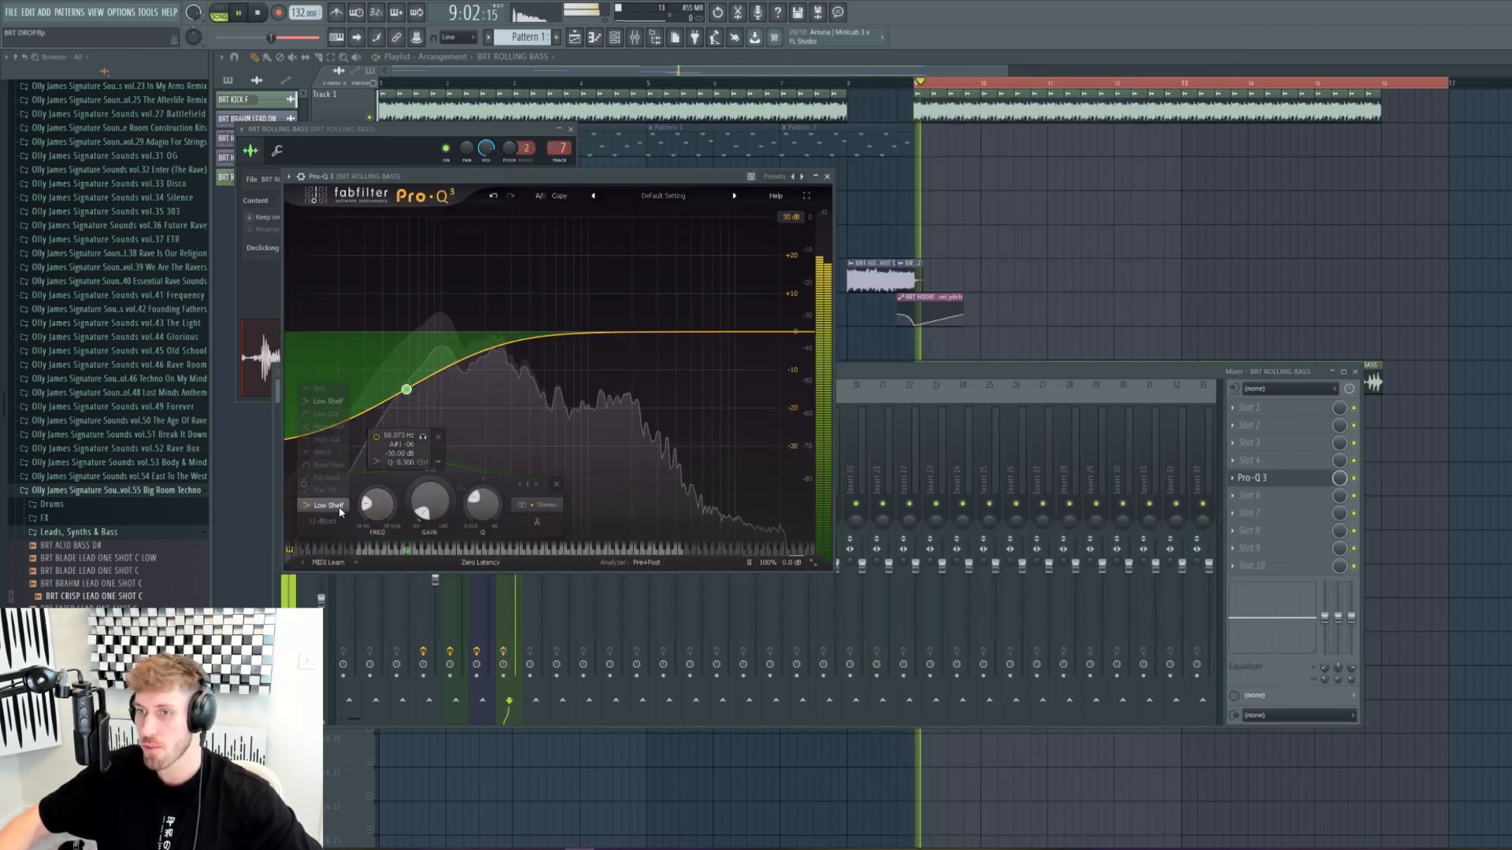
click(329, 505)
click(337, 416)
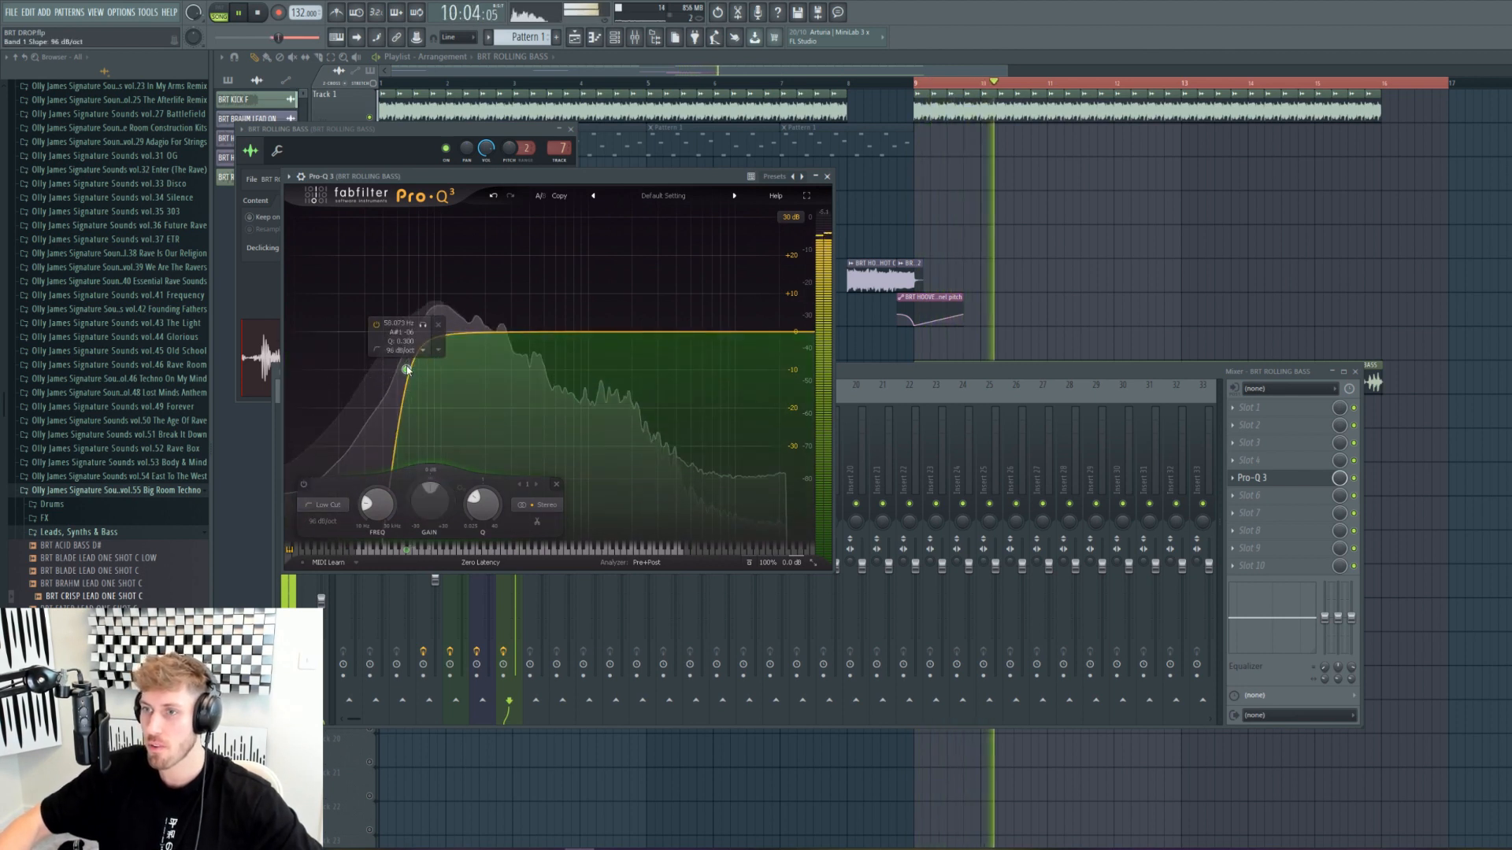
drag(400, 361, 443, 350)
key(space)
Step: Lower the rolling bass's mixer fader to about 84% while auditioning it with the kick
click(506, 658)
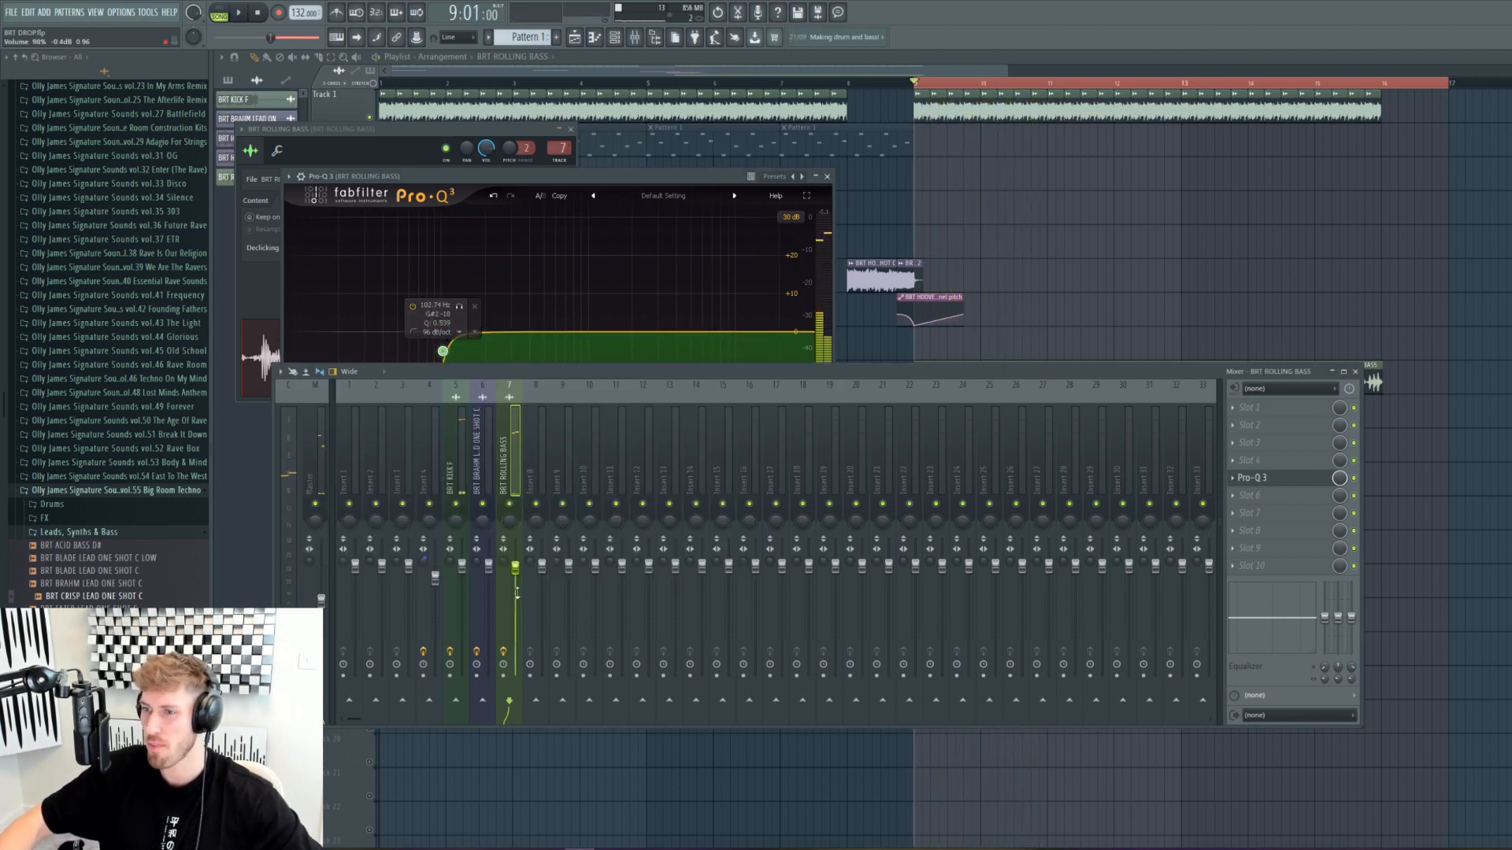
key(space)
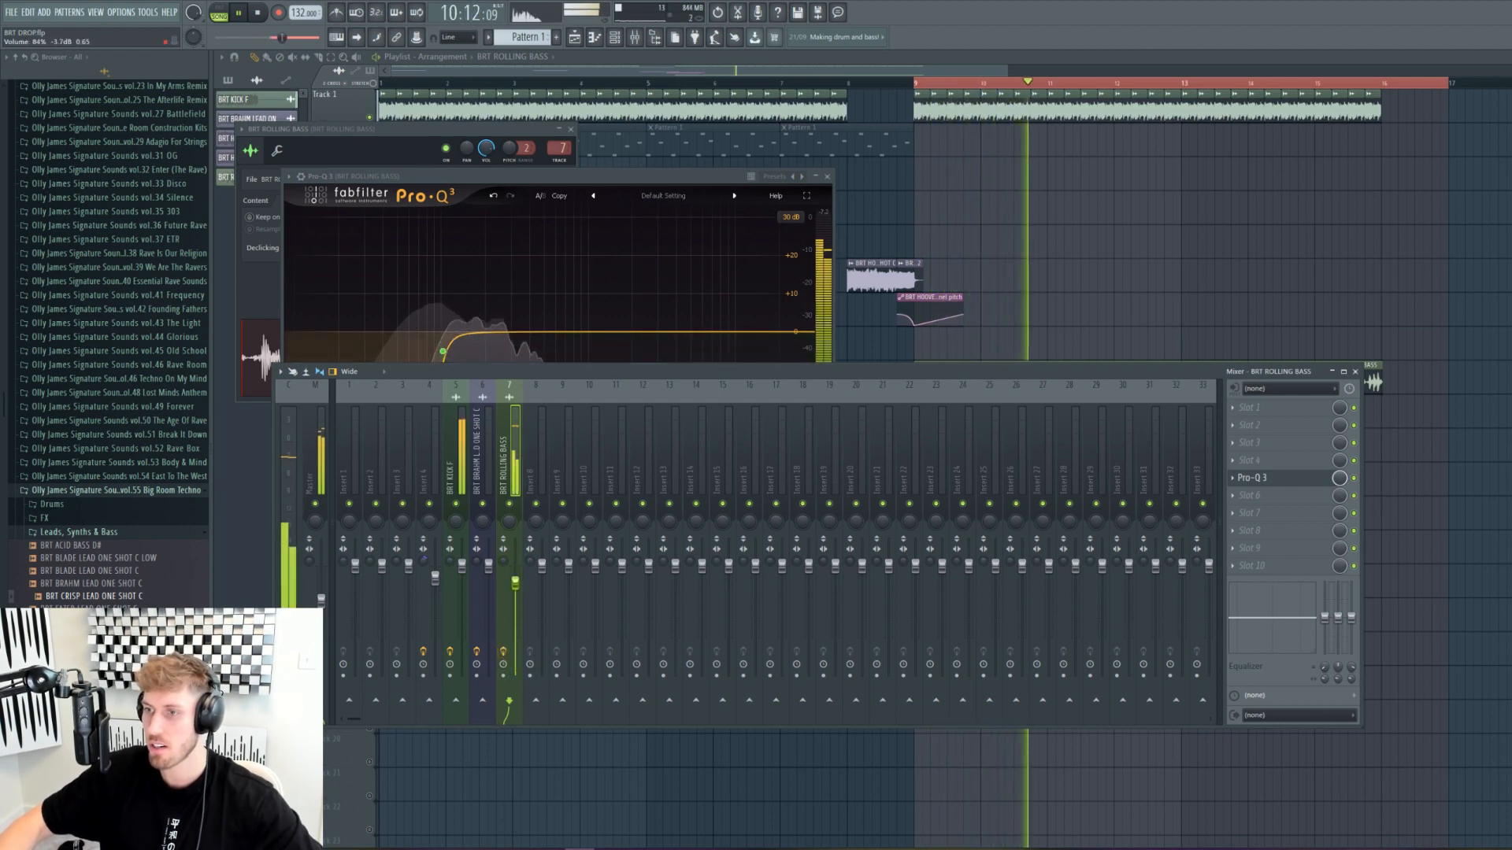
click(1023, 87)
key(space)
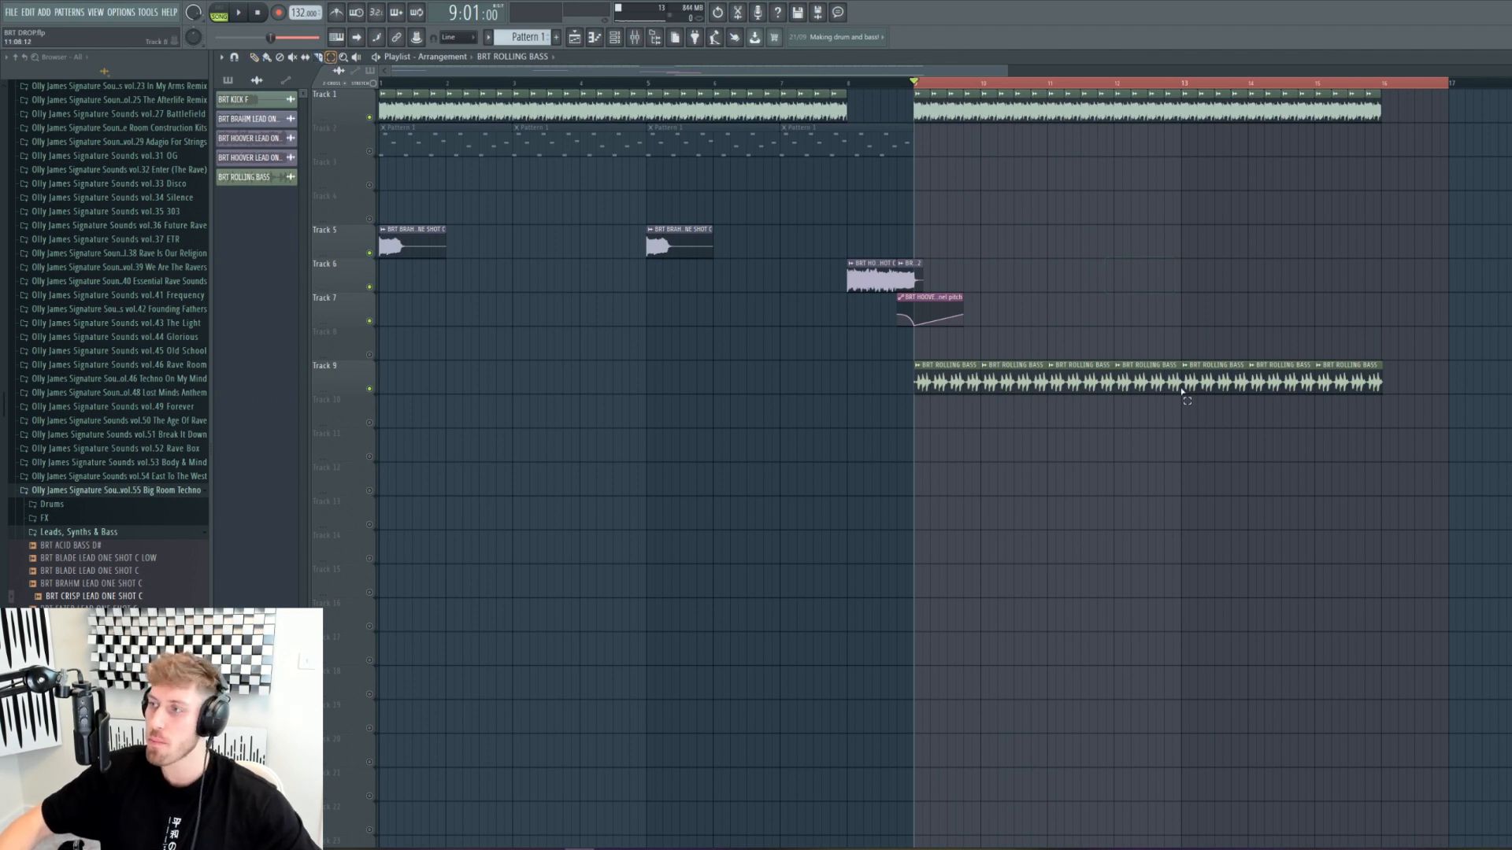
Step: Copy the rolling bass clips to bars 1 to 7 on Track 9 and the BRAHM leads to bars 9 and 13
drag(1384, 384, 703, 403)
drag(915, 394, 379, 397)
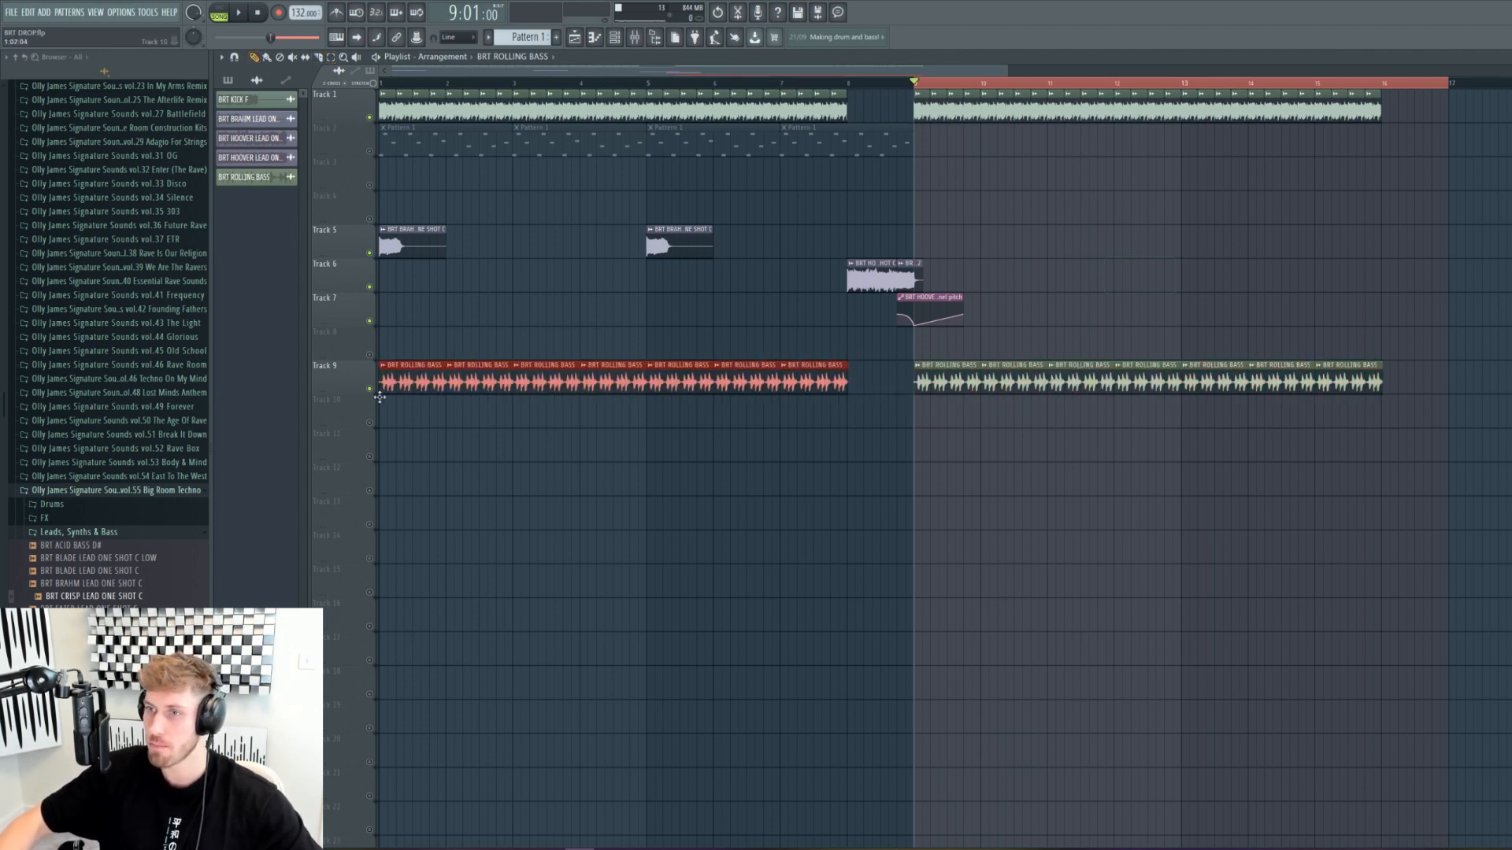
click(332, 58)
drag(776, 250, 194, 229)
drag(435, 227, 945, 273)
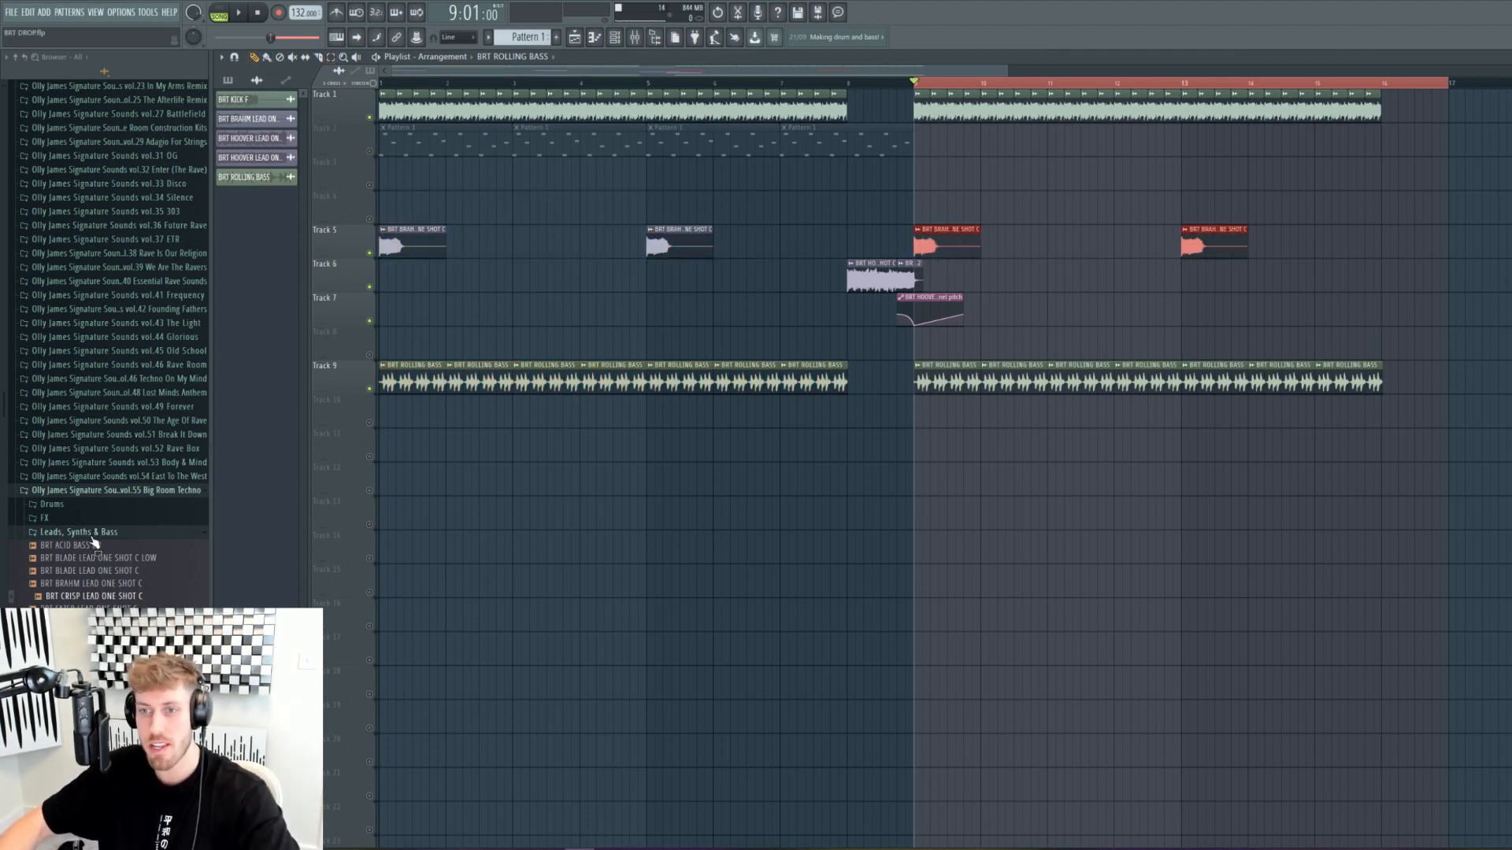
Step: Add BRT CLEAN HATS from the Drums folder to Track 11 and repeat them across bars 9 to 15
click(88, 505)
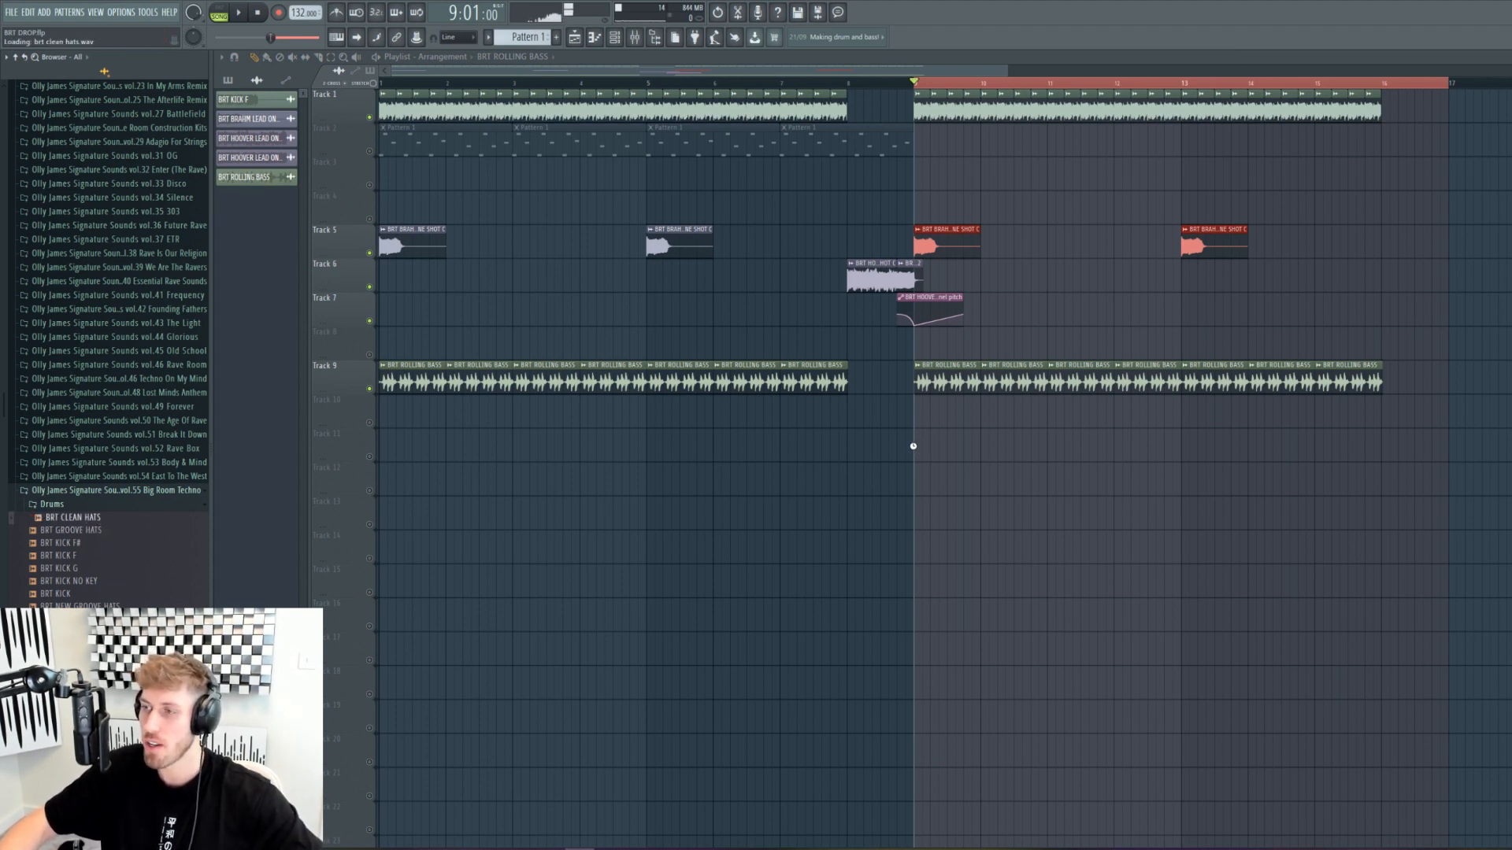
drag(917, 444, 916, 444)
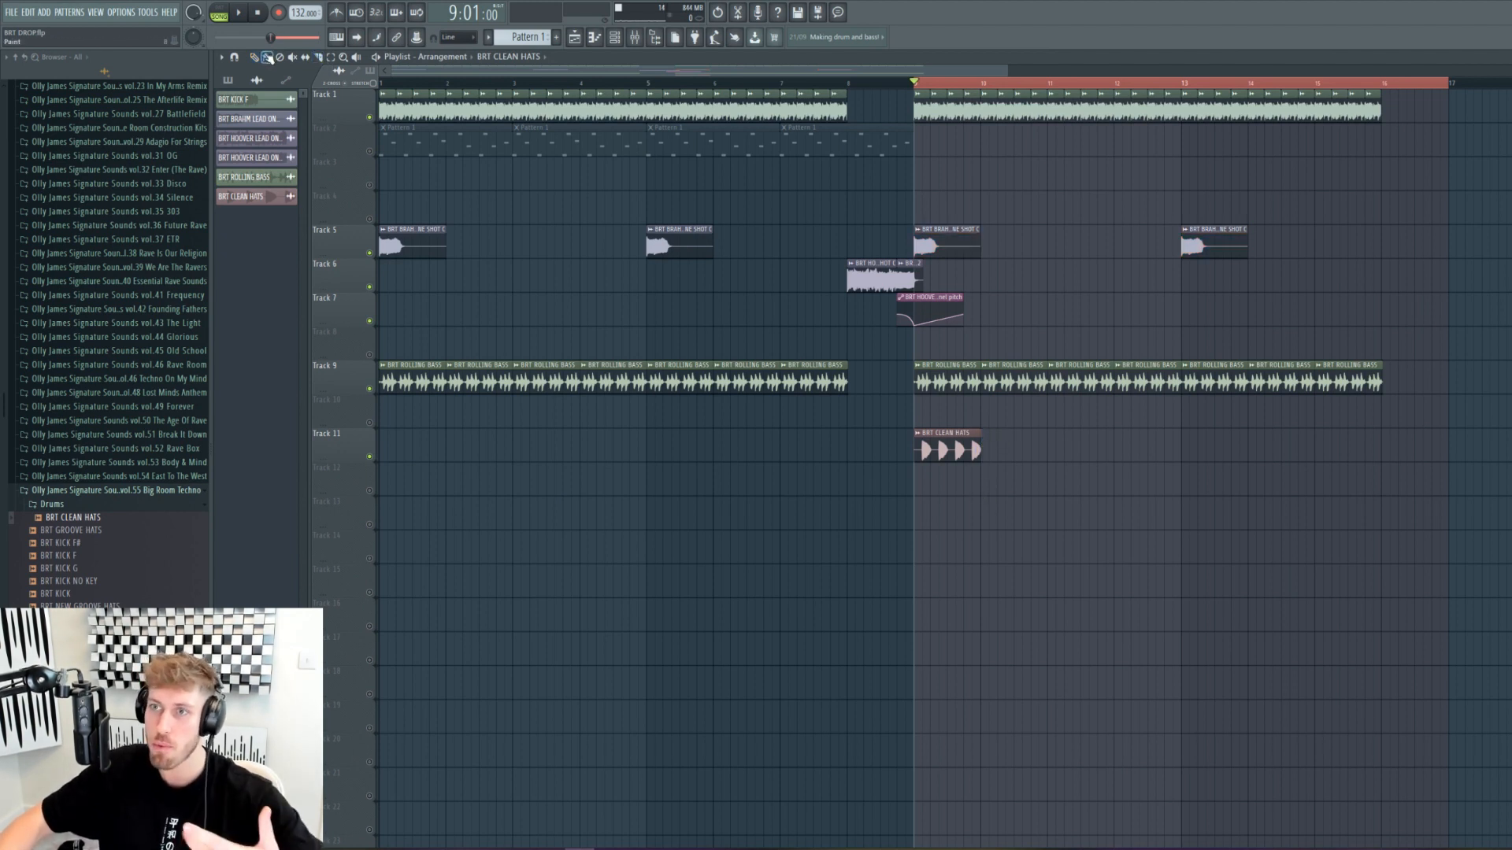
drag(911, 438, 1369, 463)
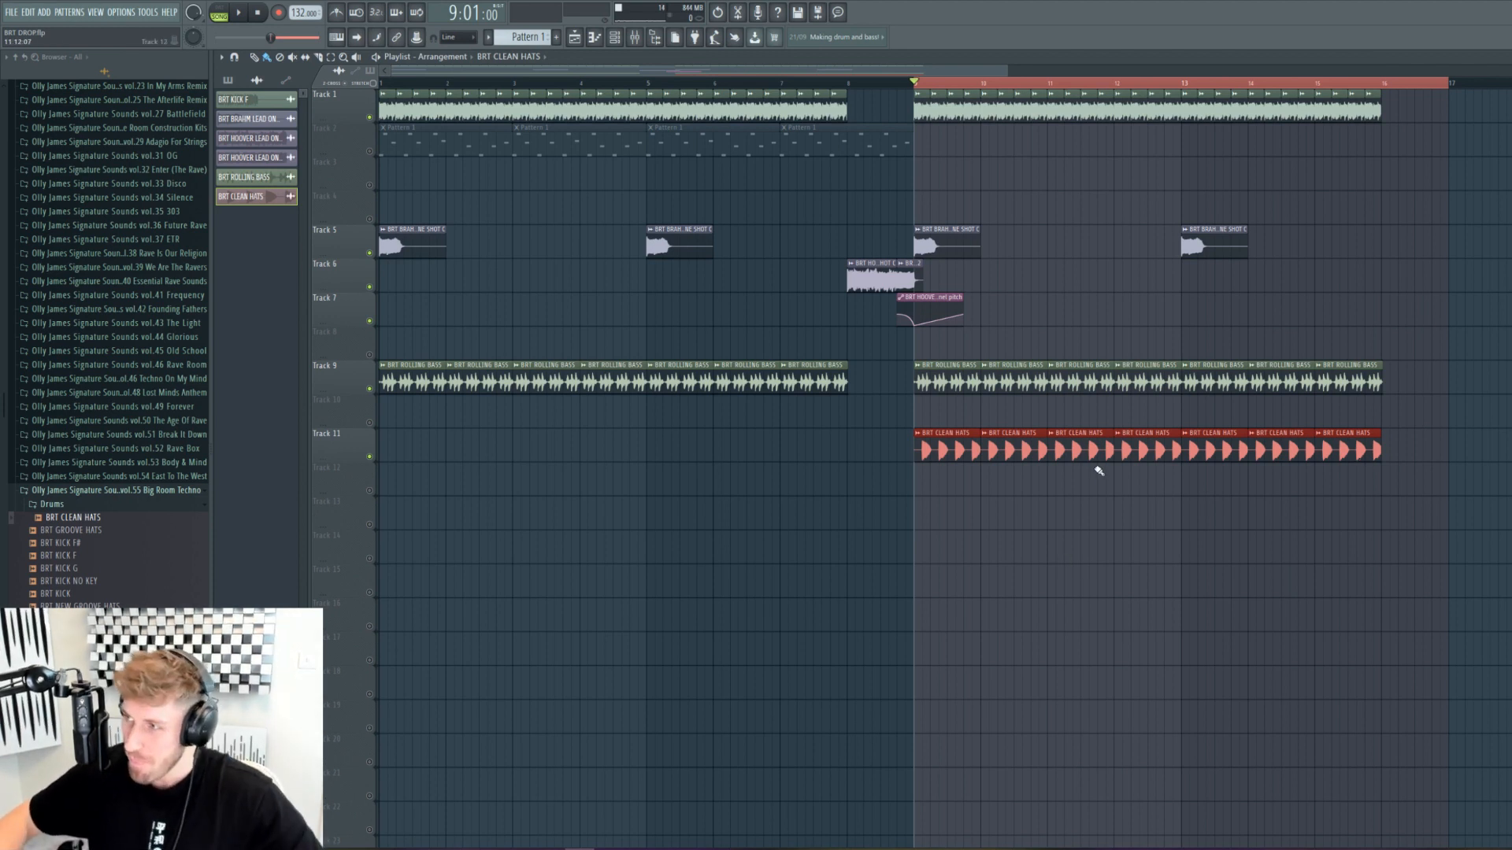
Step: Set the clean hats' channel volume to about 66% while auditioning the second half of the drop
double_click(1096, 442)
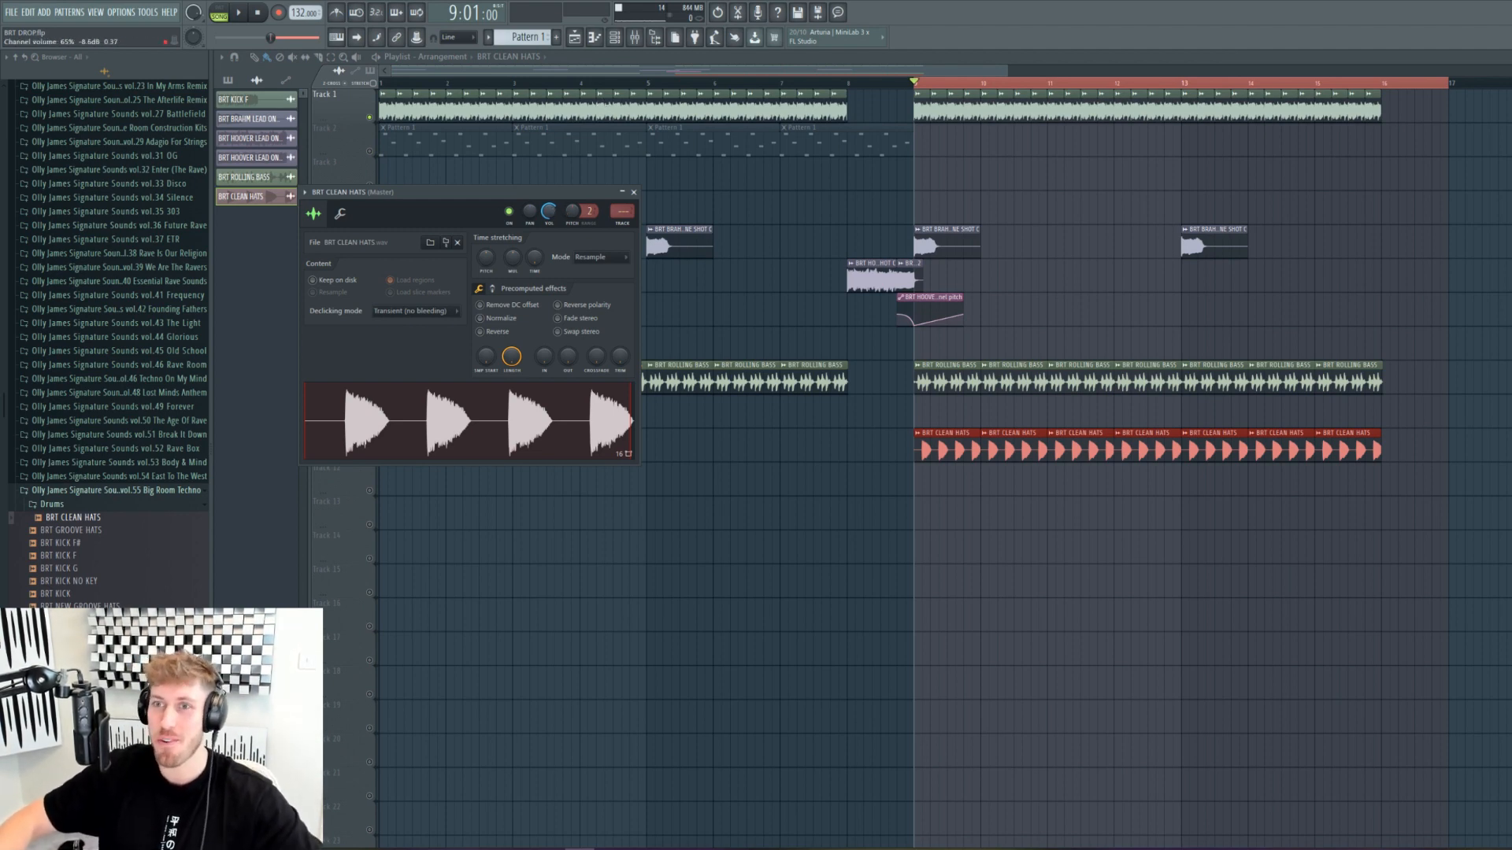
drag(1007, 71, 1355, 74)
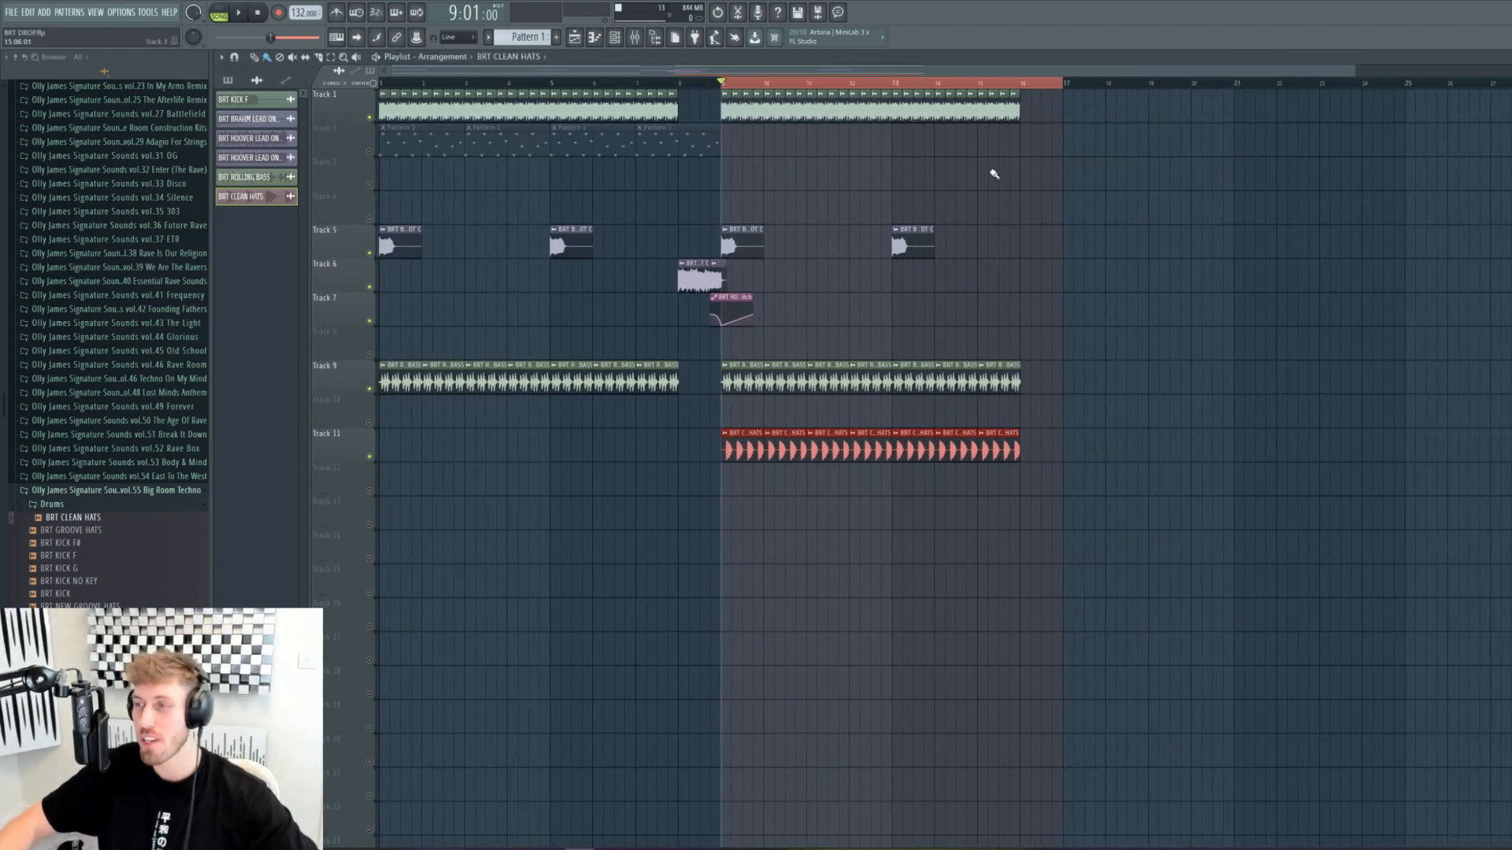
key(space)
double_click(874, 449)
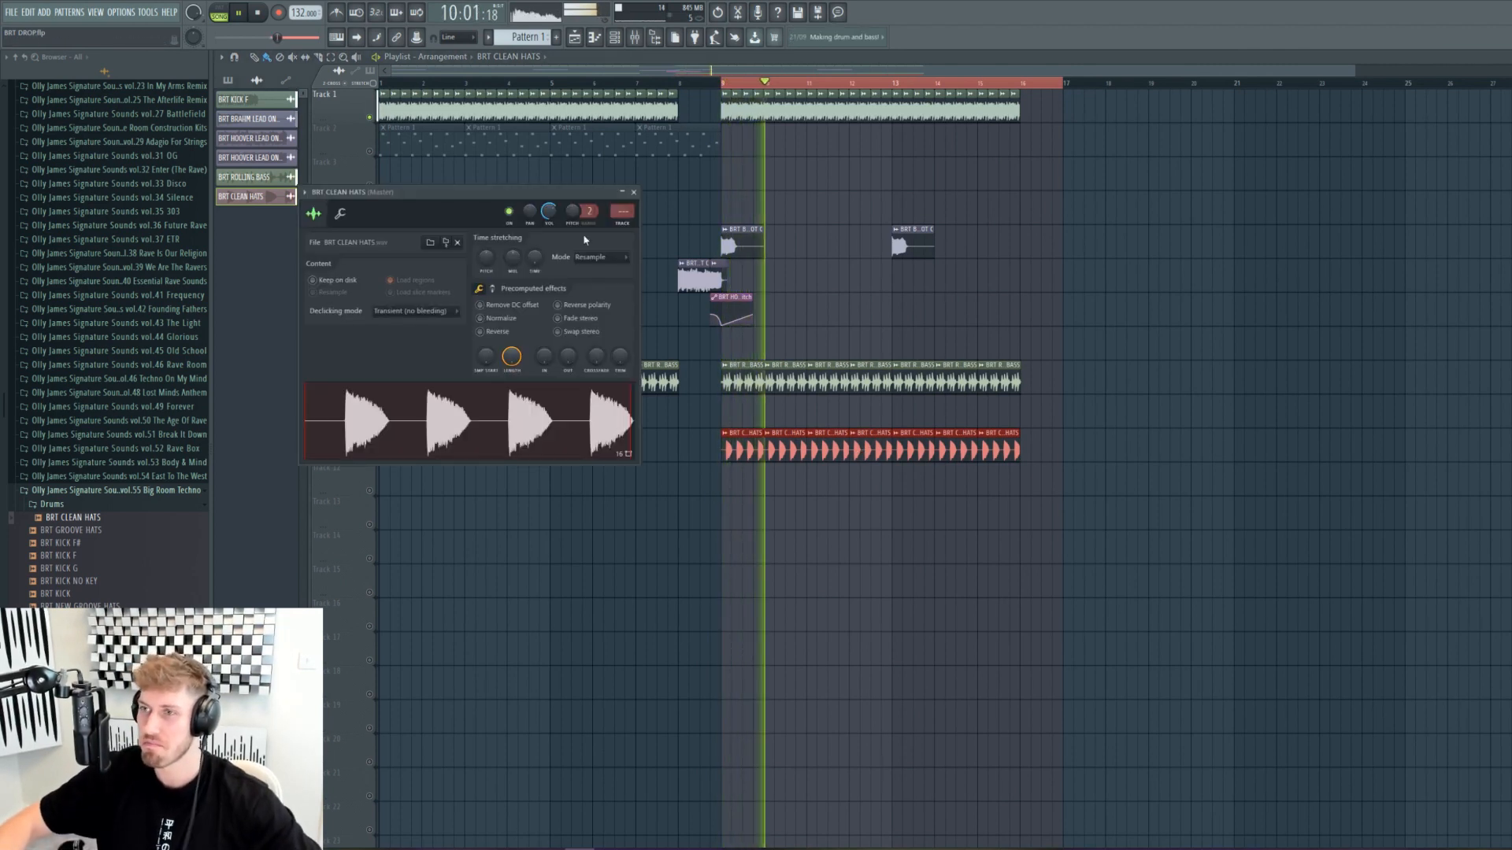
drag(549, 211, 549, 228)
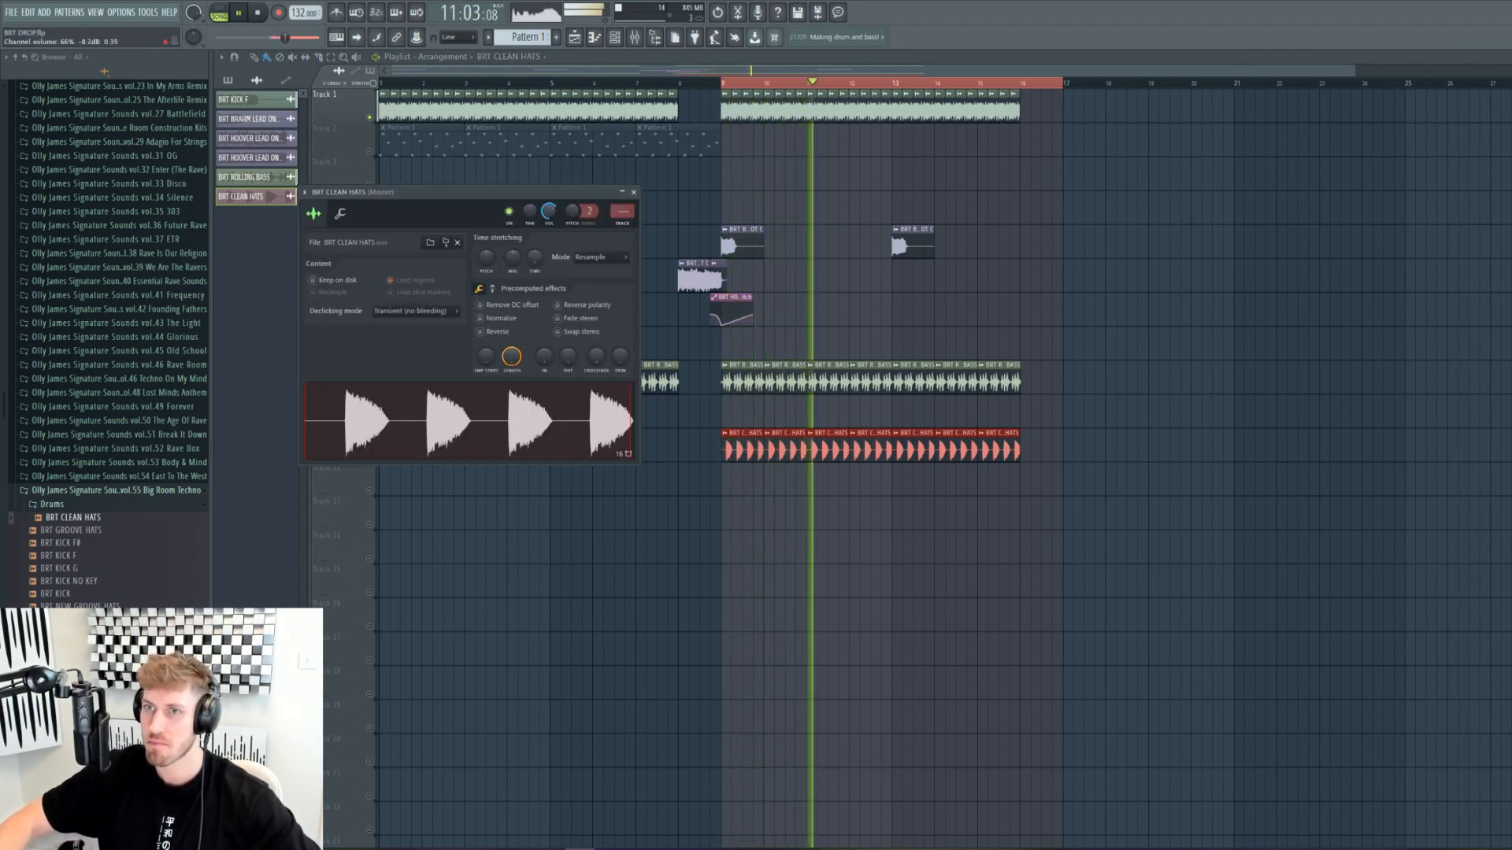
Step: Paint clean hats over bars 5 to 7 on Track 11 and place BRT ROLLING SNARE FILL on Track 14 around bar 5
drag(562, 480, 667, 443)
key(space)
click(61, 532)
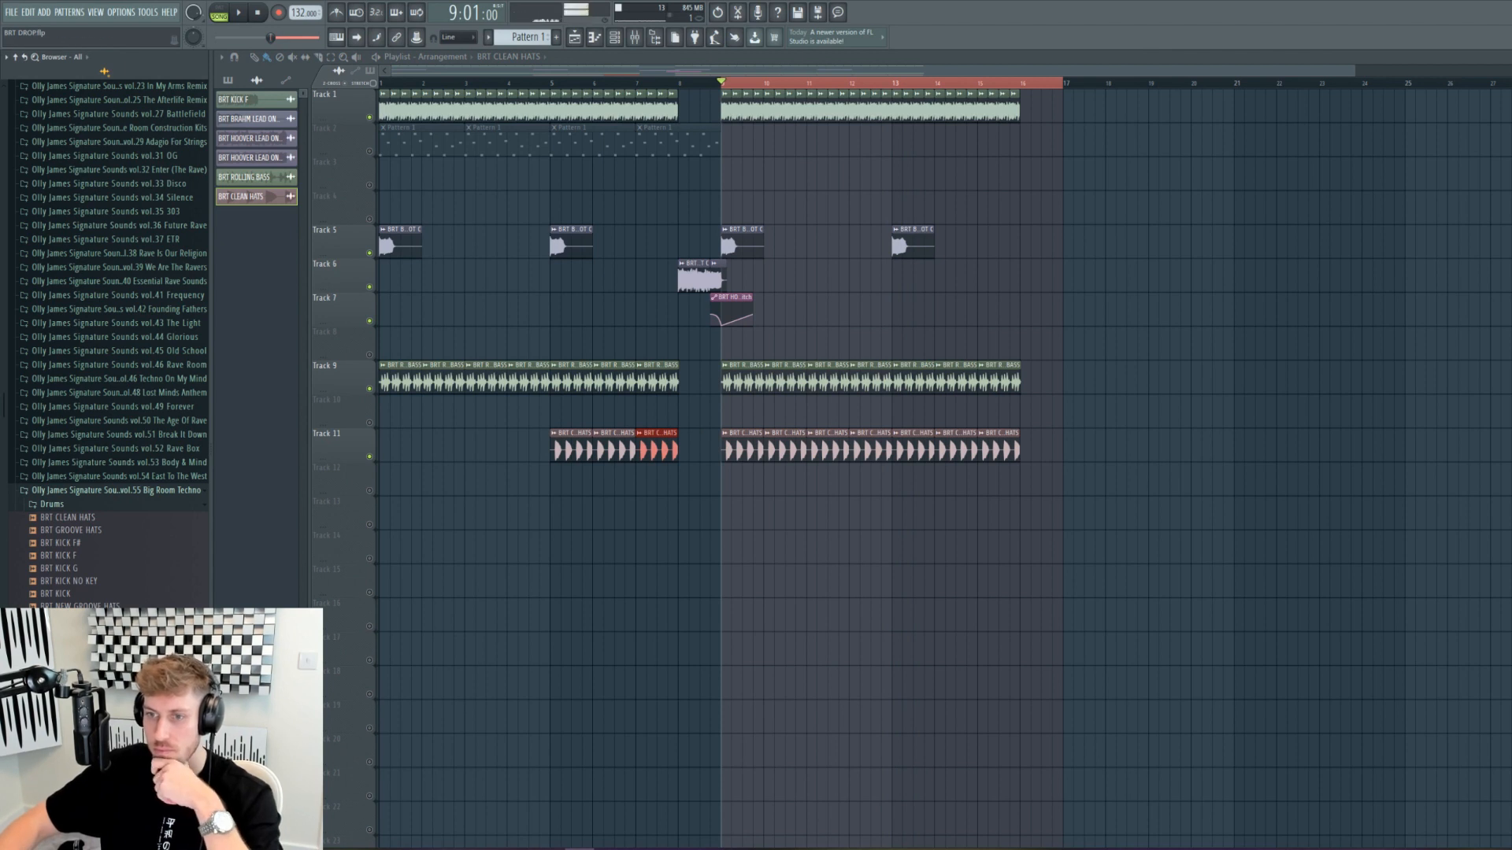
drag(71, 657, 511, 553)
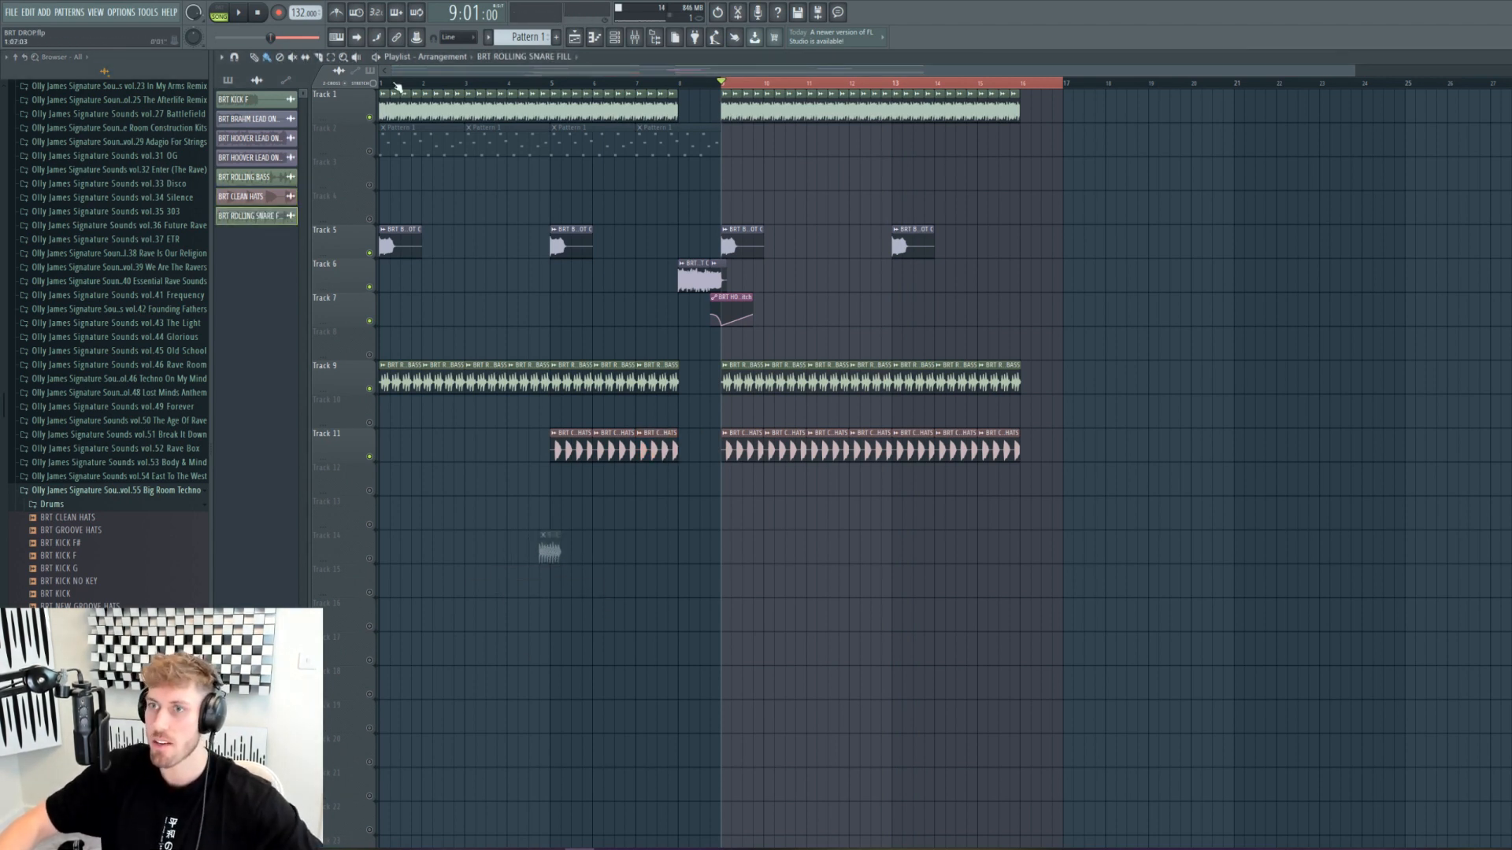
Step: Shift the whole arrangement to start at bar 9 and move the rolling snare fill on Track 14 to end right before it
key(ctrl+a)
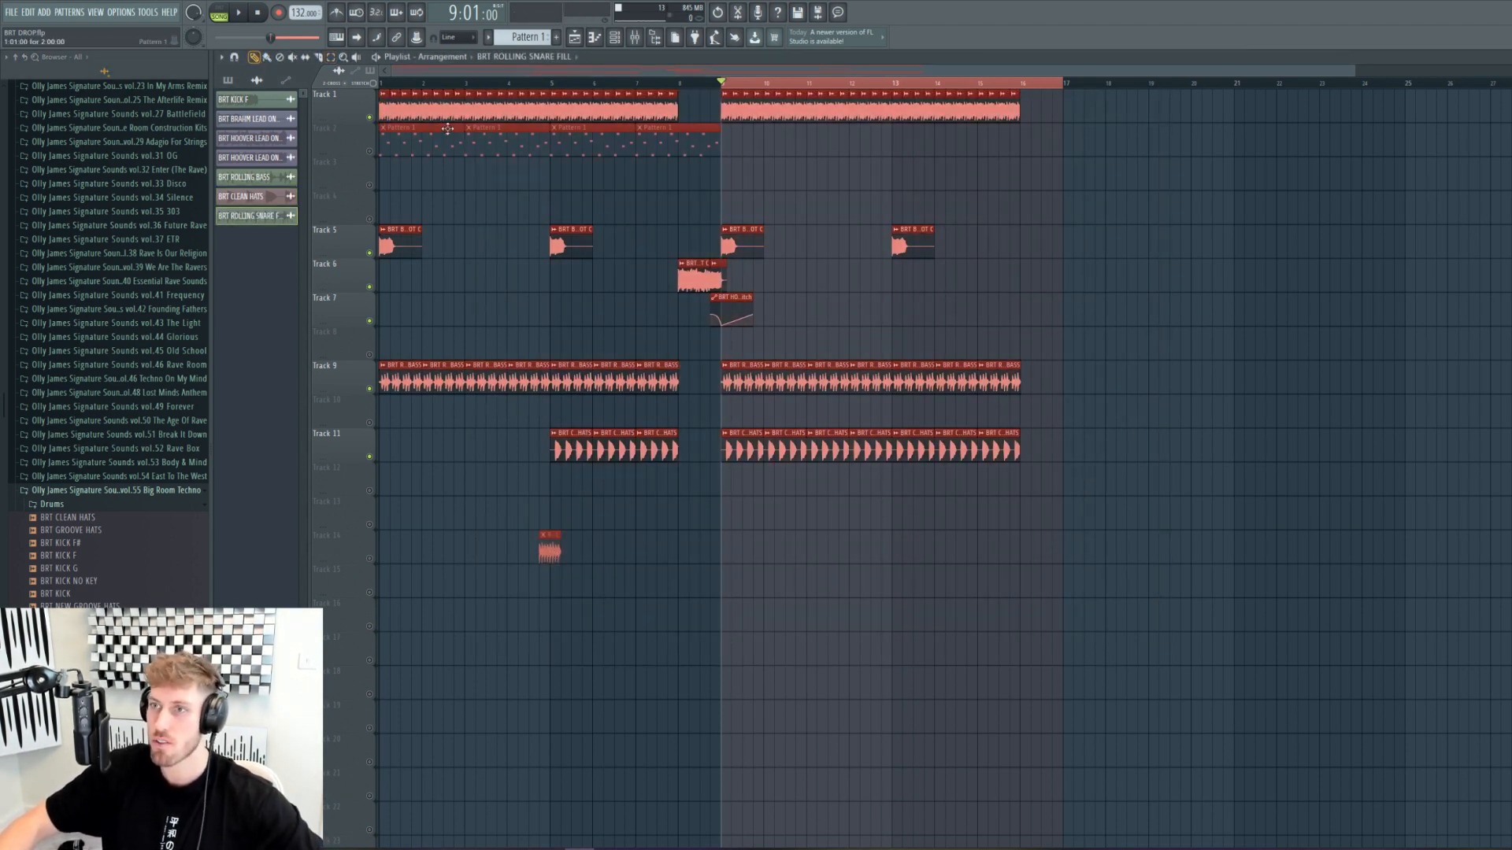
drag(455, 112, 796, 112)
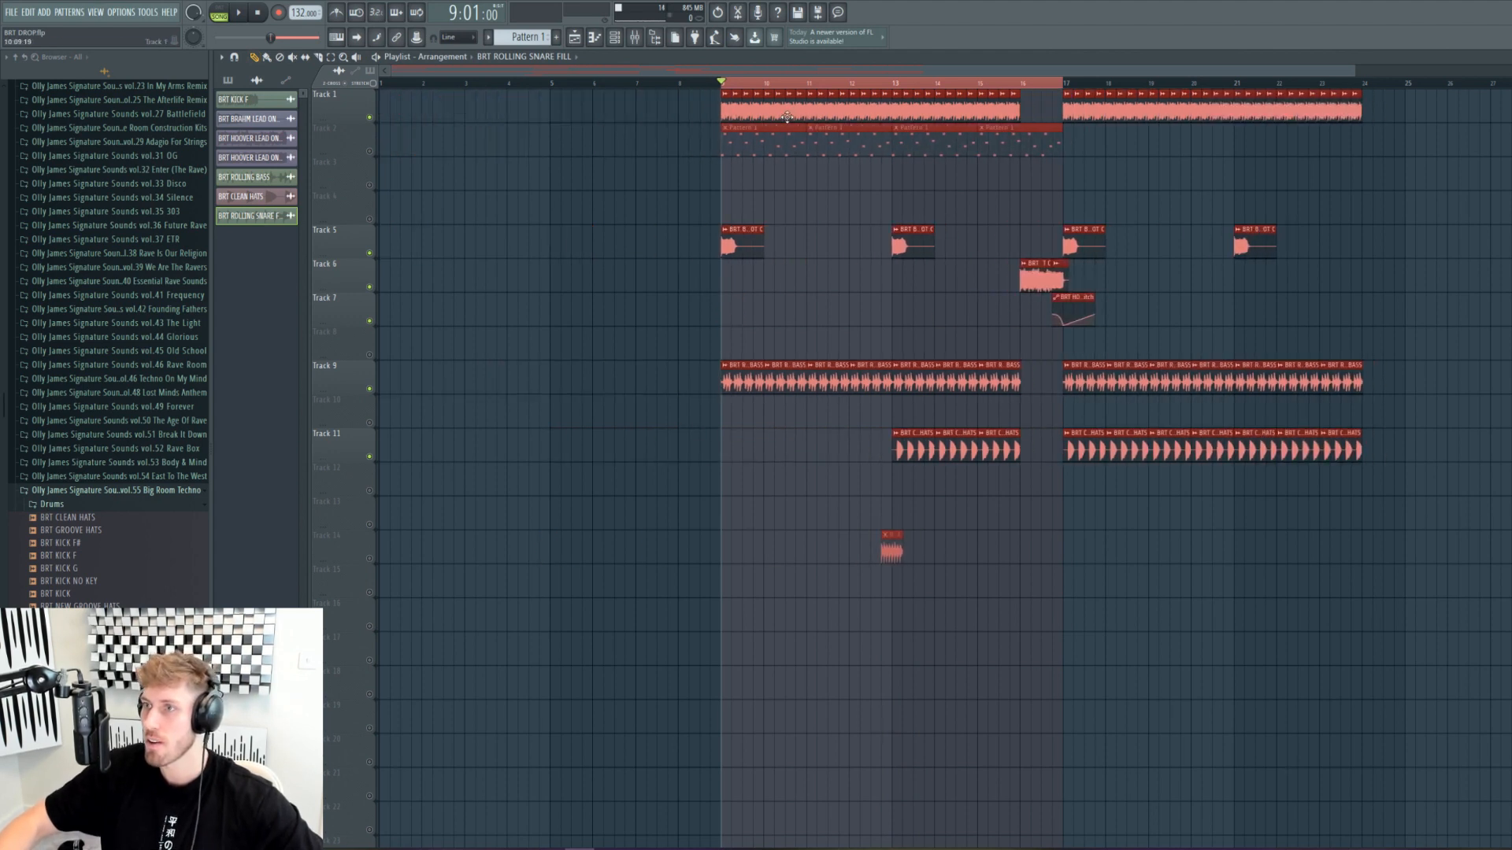
click(932, 564)
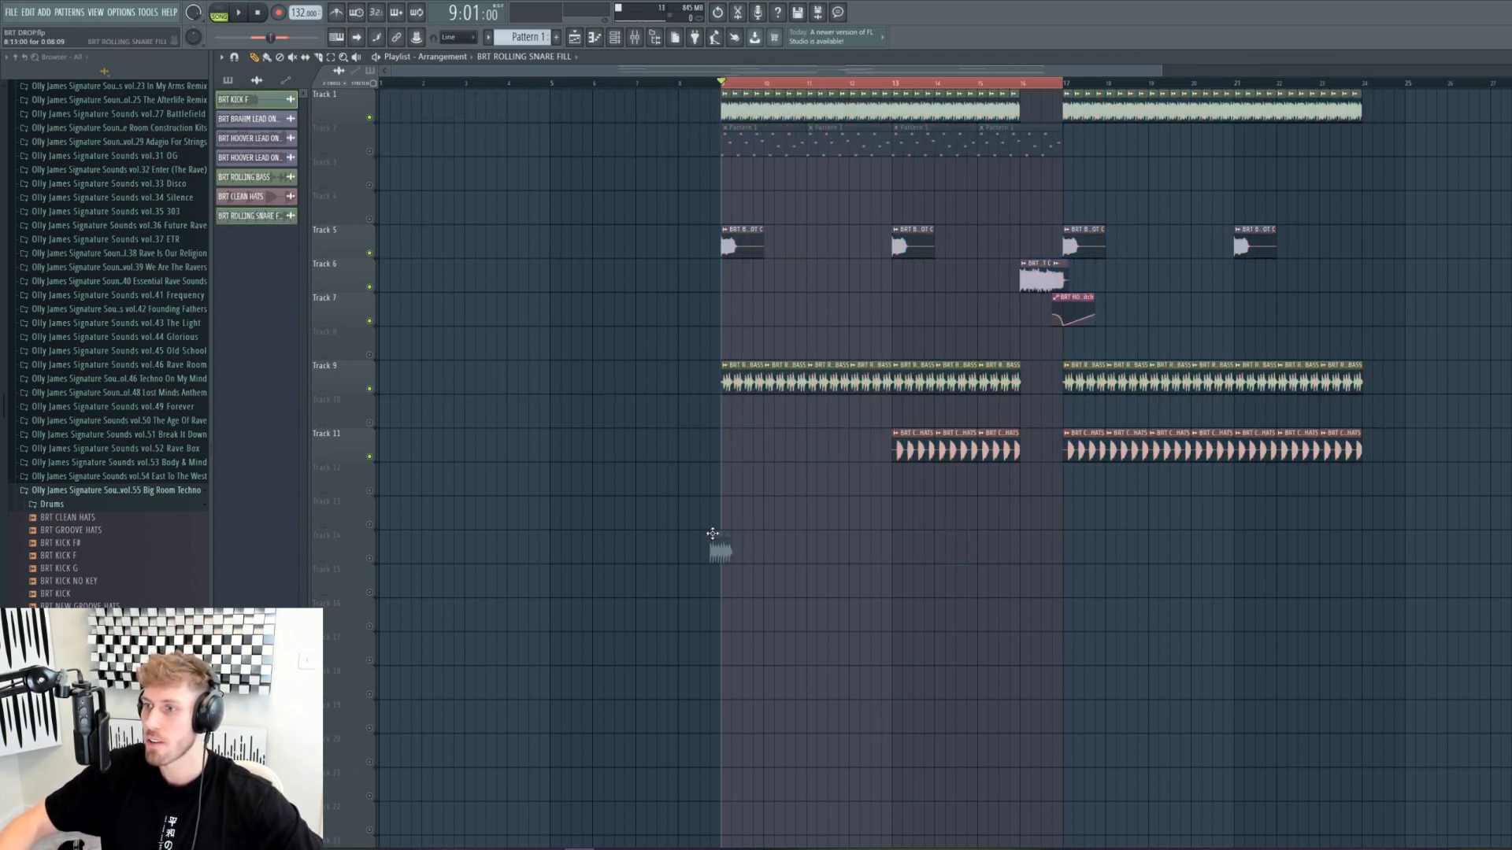
double_click(710, 553)
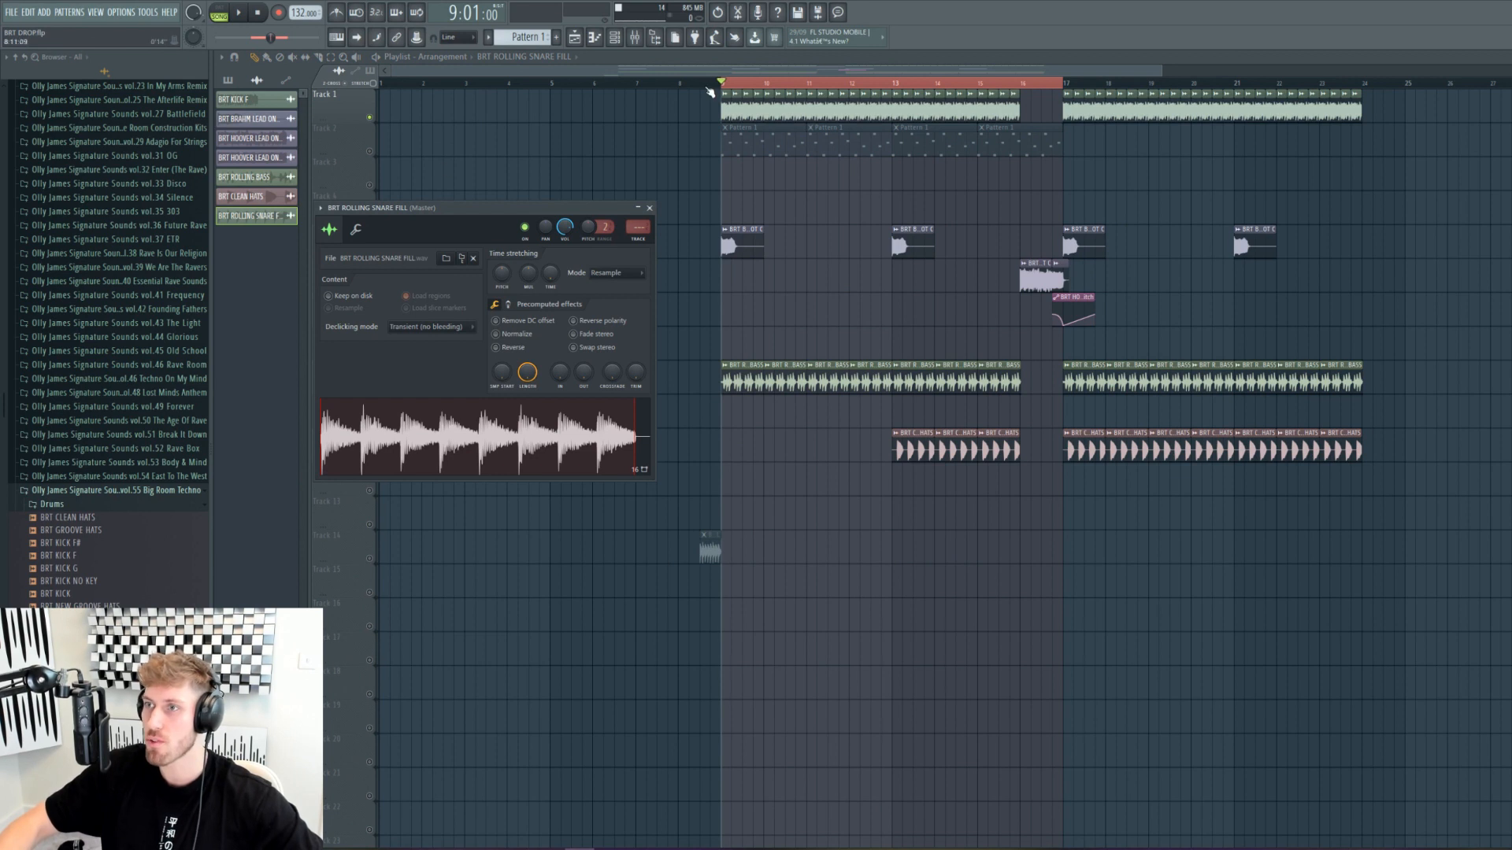
key(Escape)
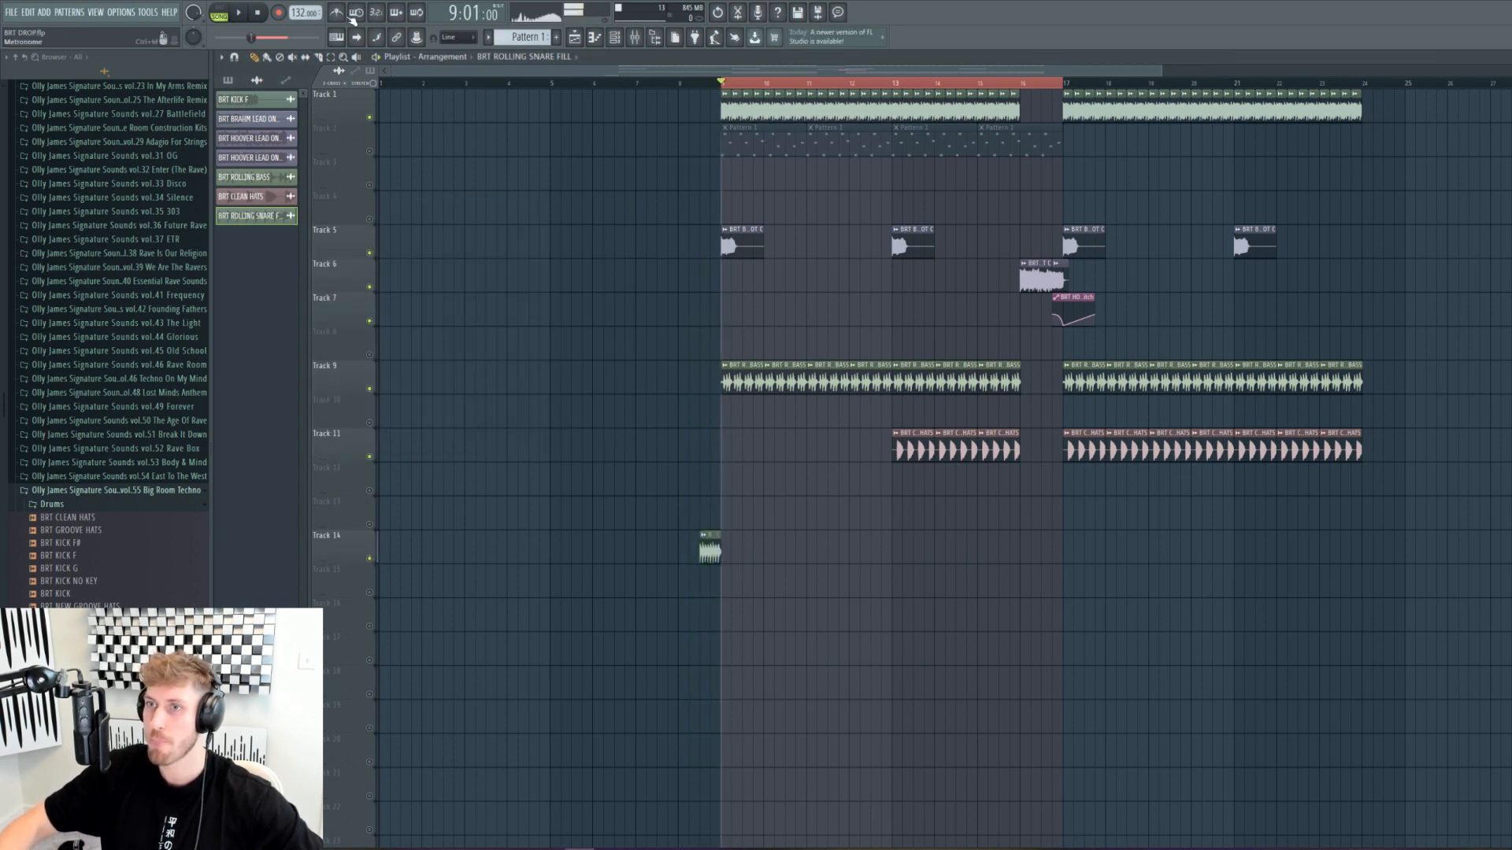
Step: Repeat the rolling snare fill on Track 14 so that one leads into each of bars 13, 17, 21 and 25
key(space)
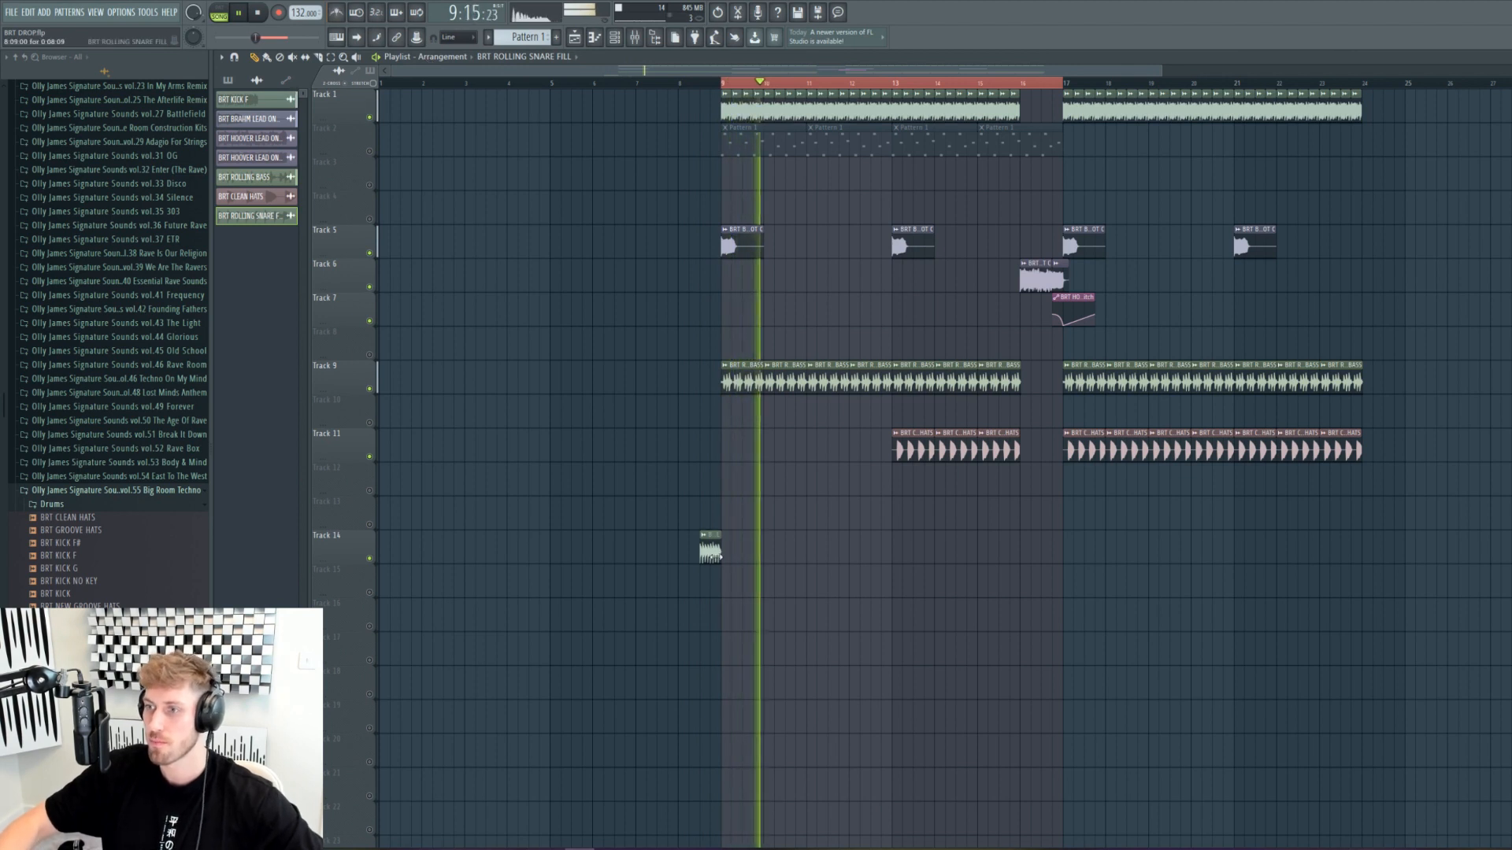
click(886, 553)
click(1054, 553)
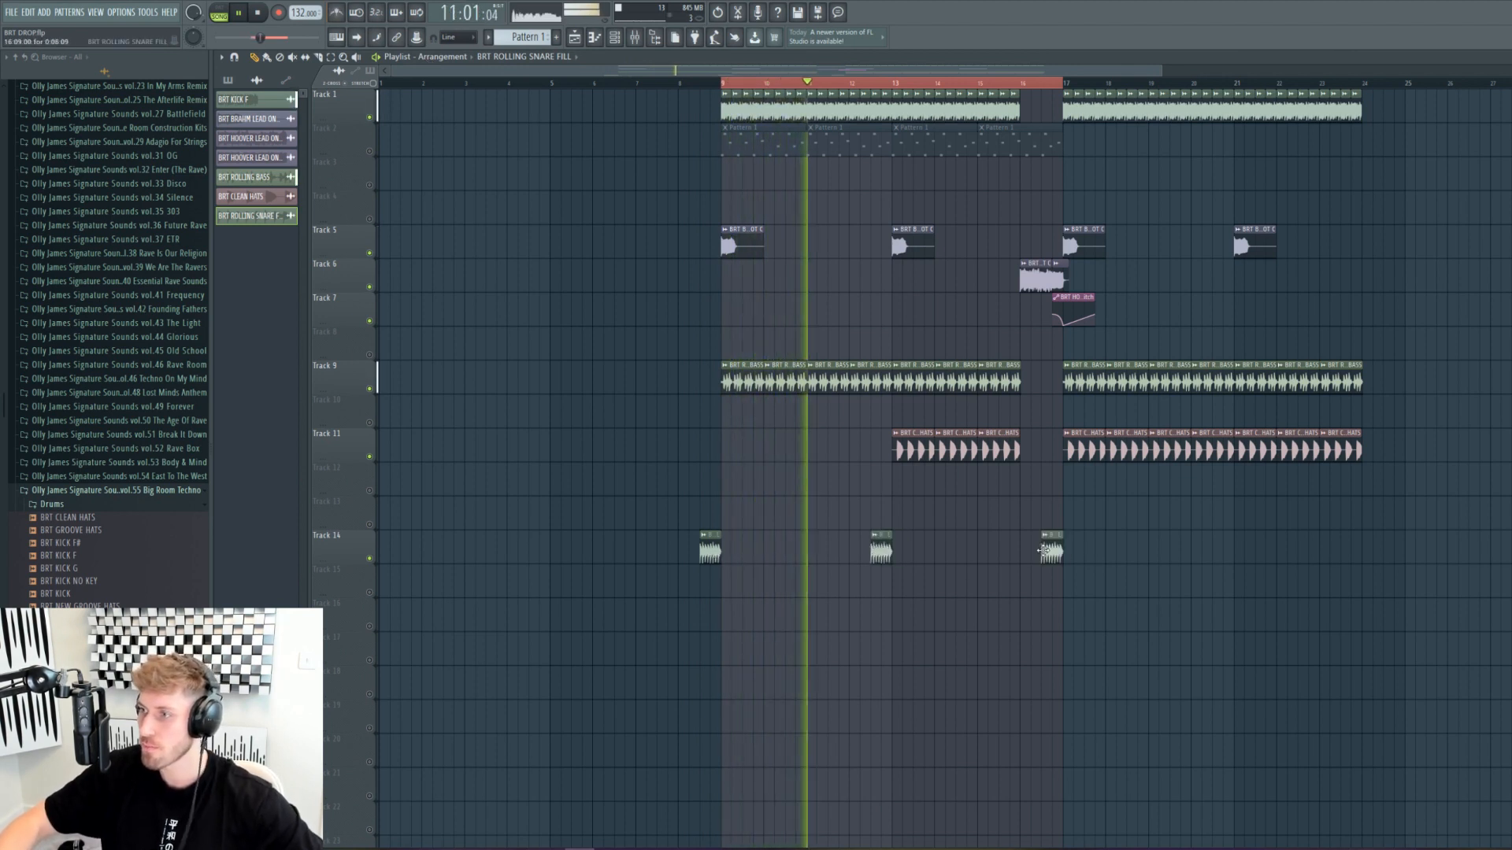
click(1223, 553)
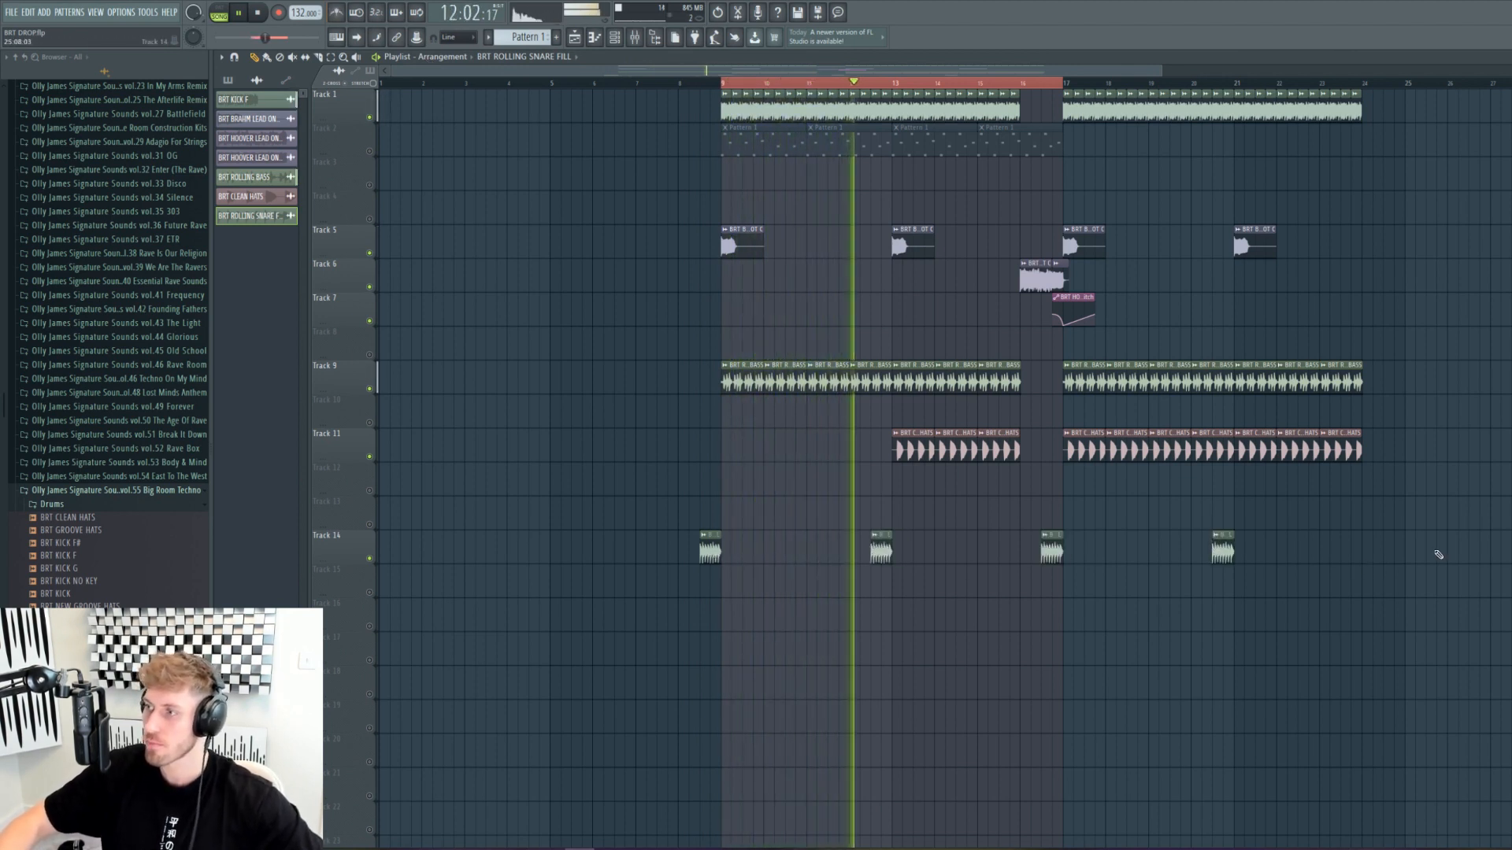
click(1380, 556)
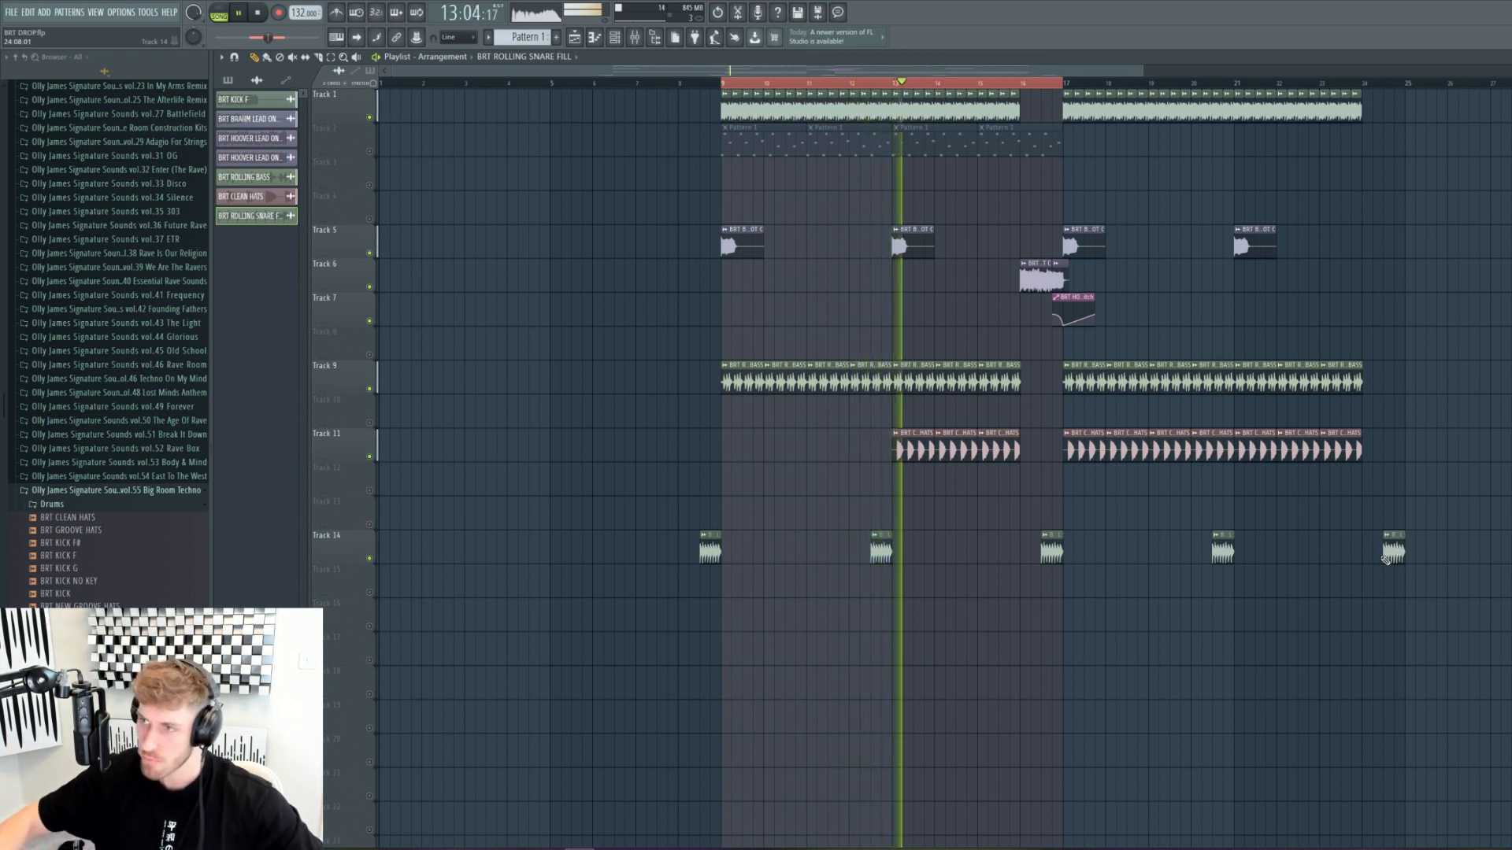
click(9, 11)
key(Escape)
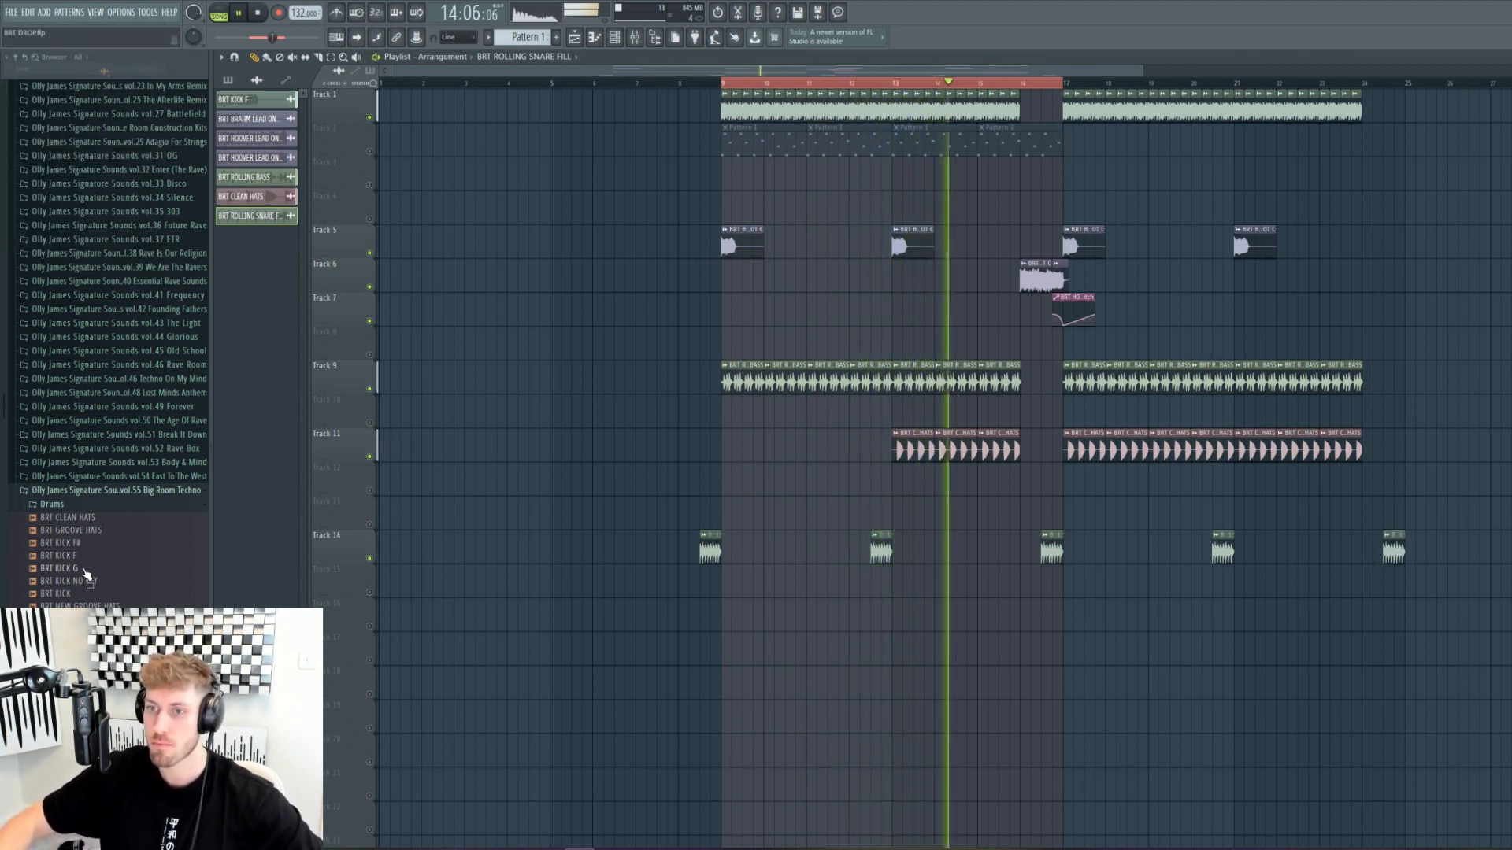
Step: Add BRT PAN HATS from the Drums folder to Track 17 at bar 13 and repeat them across bars 13 to 15 and 17 to 23
key(space)
drag(79, 607, 914, 650)
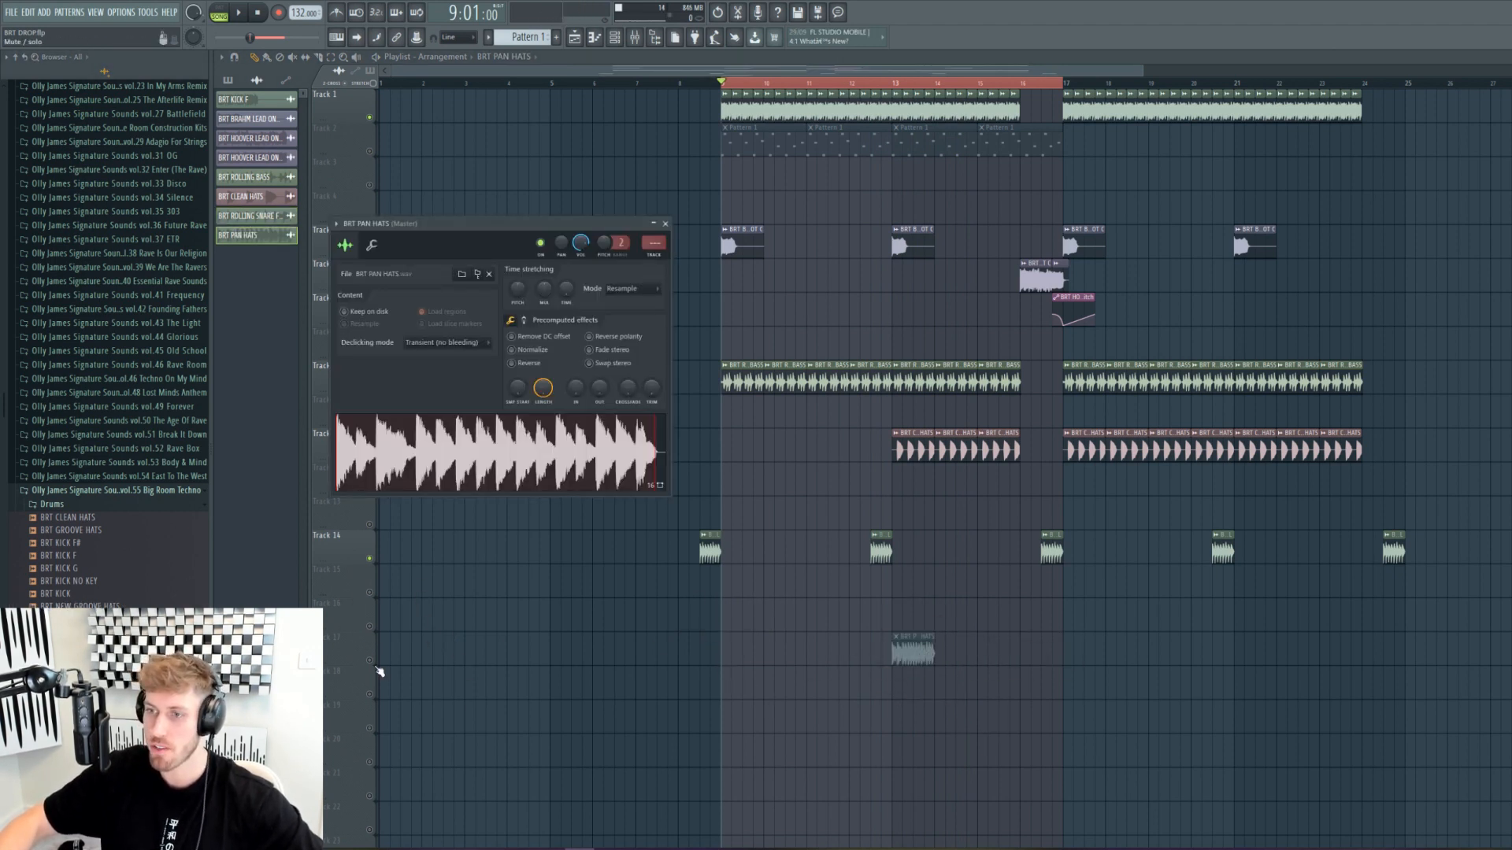
click(371, 663)
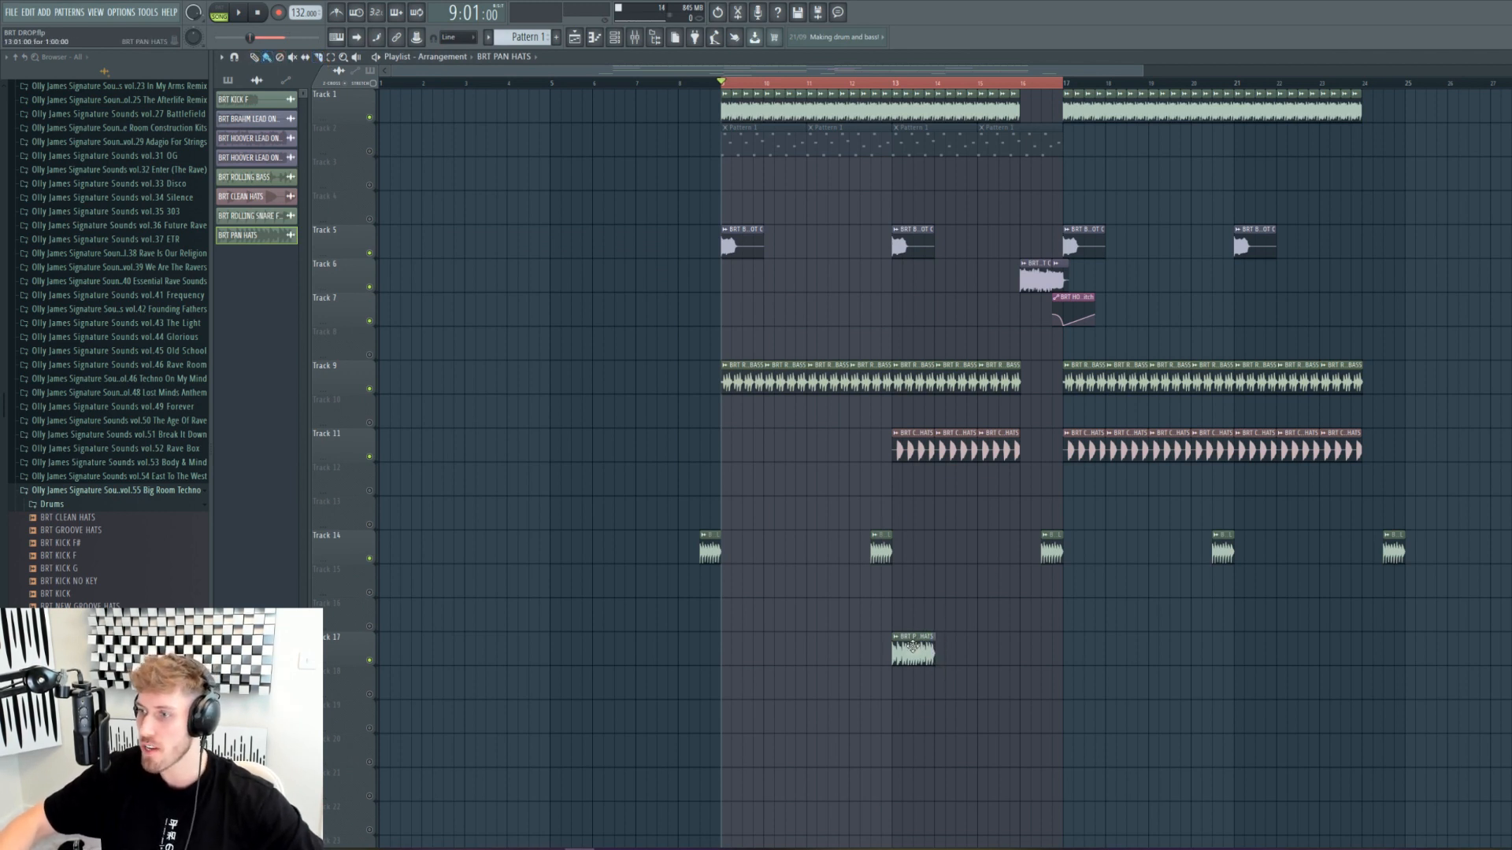
right_click(911, 647)
drag(902, 647, 1329, 641)
Step: Set the pan hats' channel volume to about 39% while auditioning from bar 13
click(893, 83)
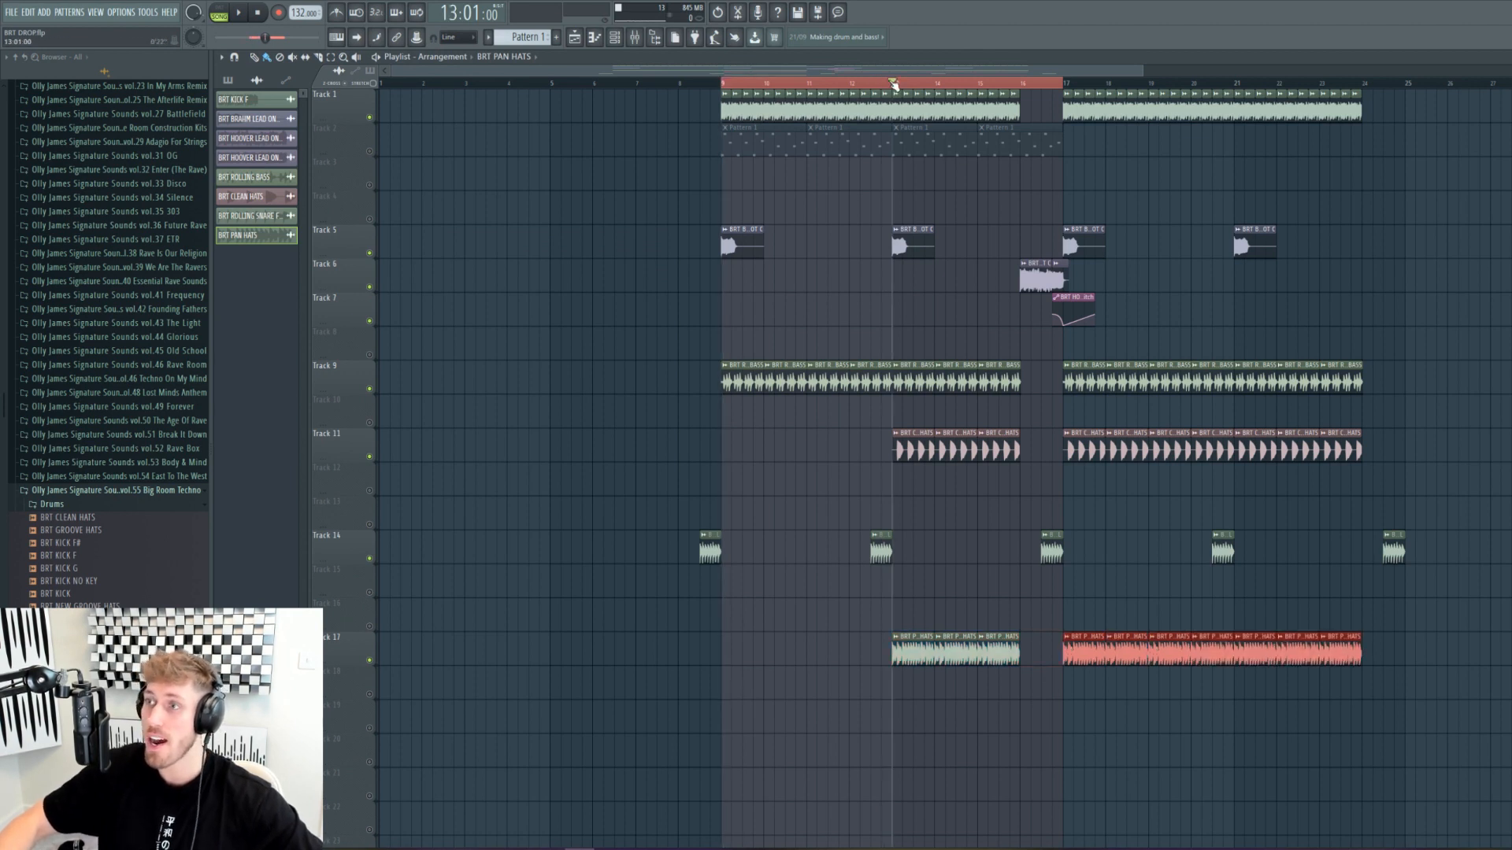
click(995, 622)
double_click(948, 659)
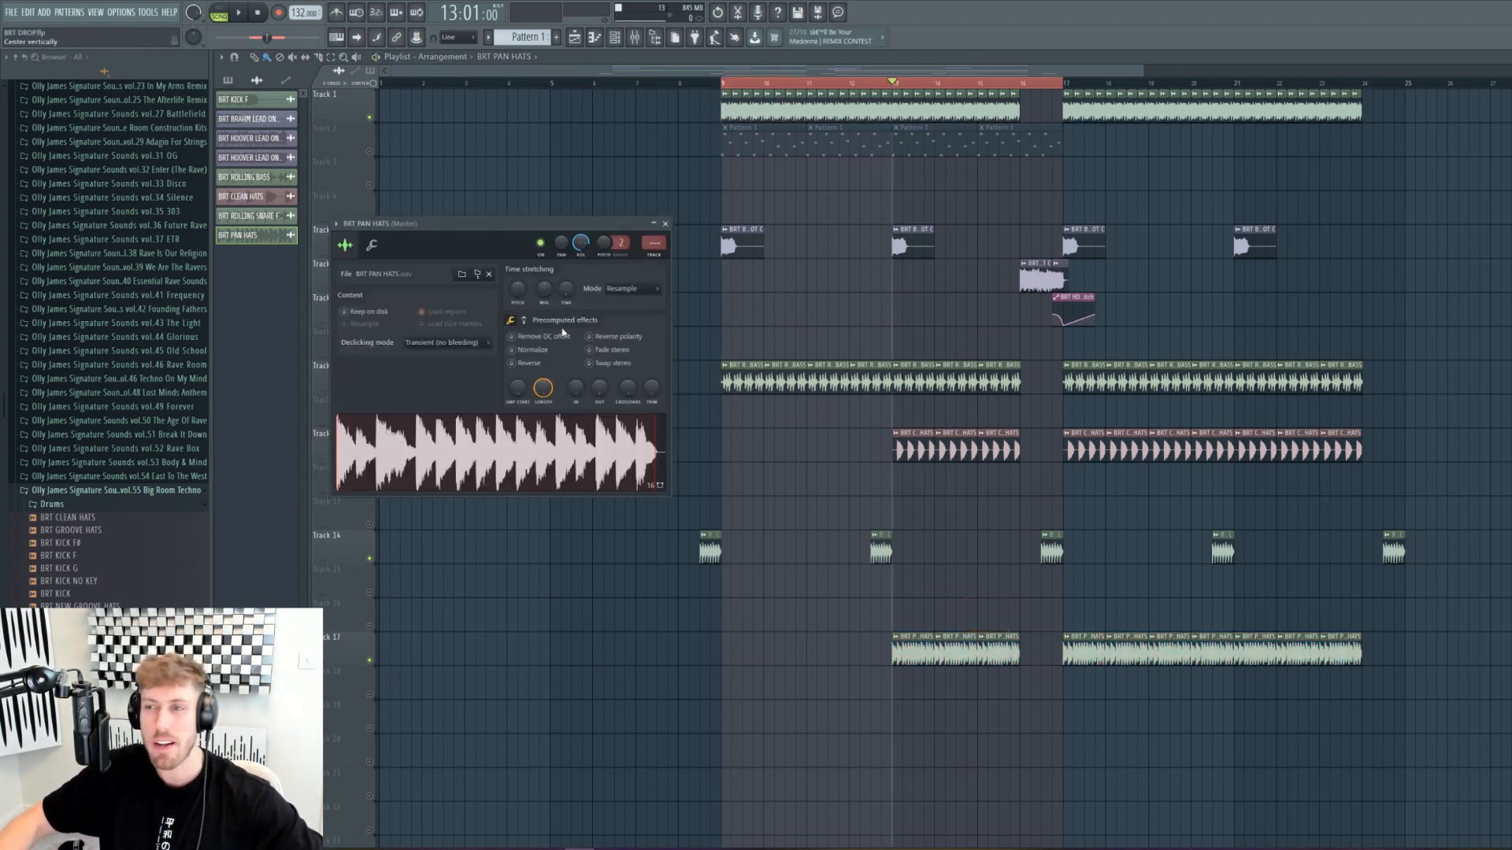
key(space)
drag(585, 246, 585, 228)
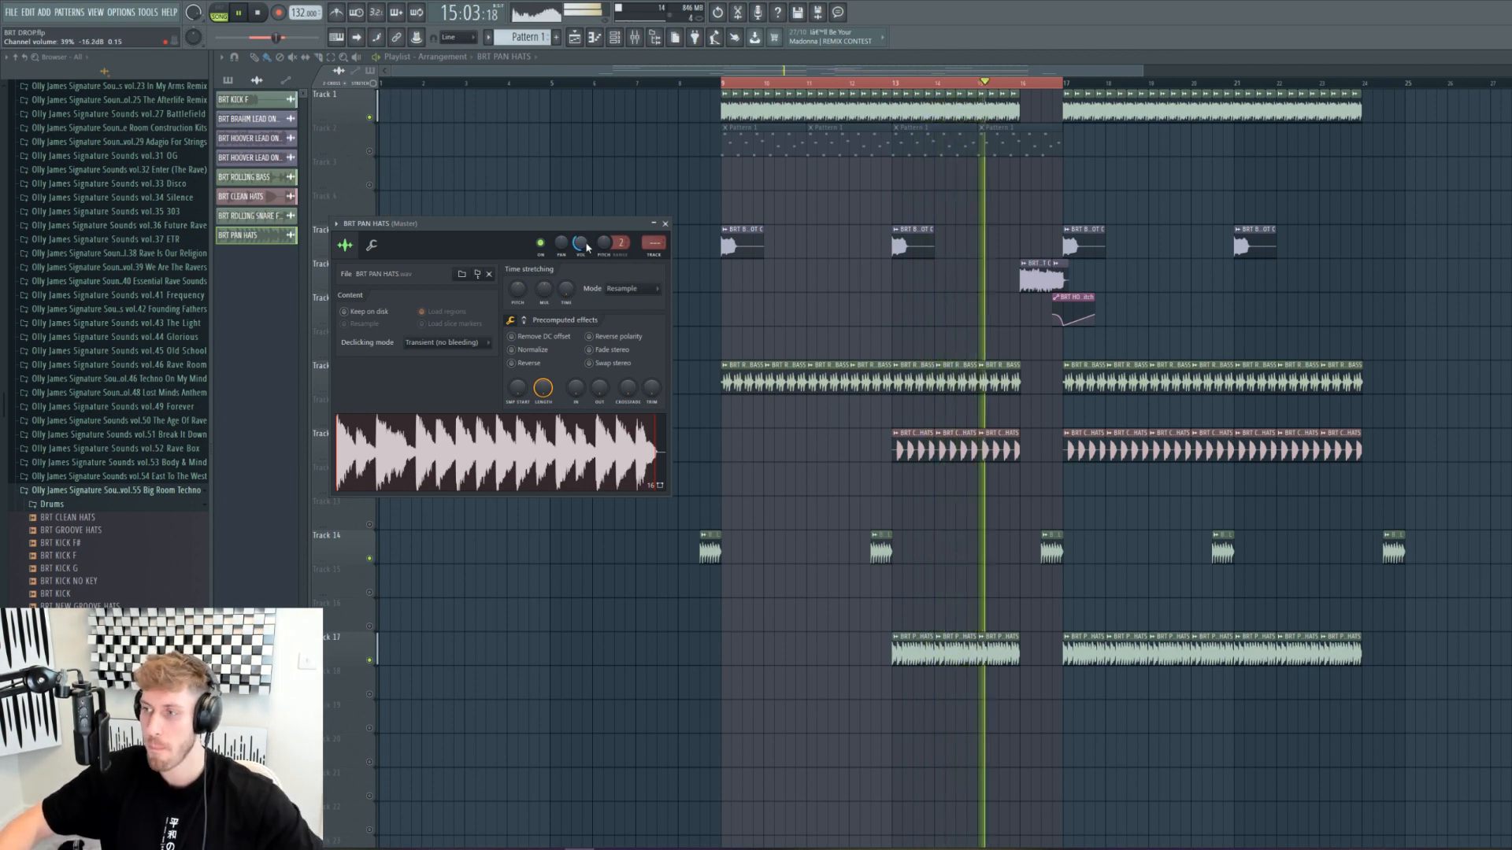
Step: Remove the pan hats from bars 13 to 15 on Track 17 and clear the playback loop selection
right_click(993, 650)
right_click(951, 649)
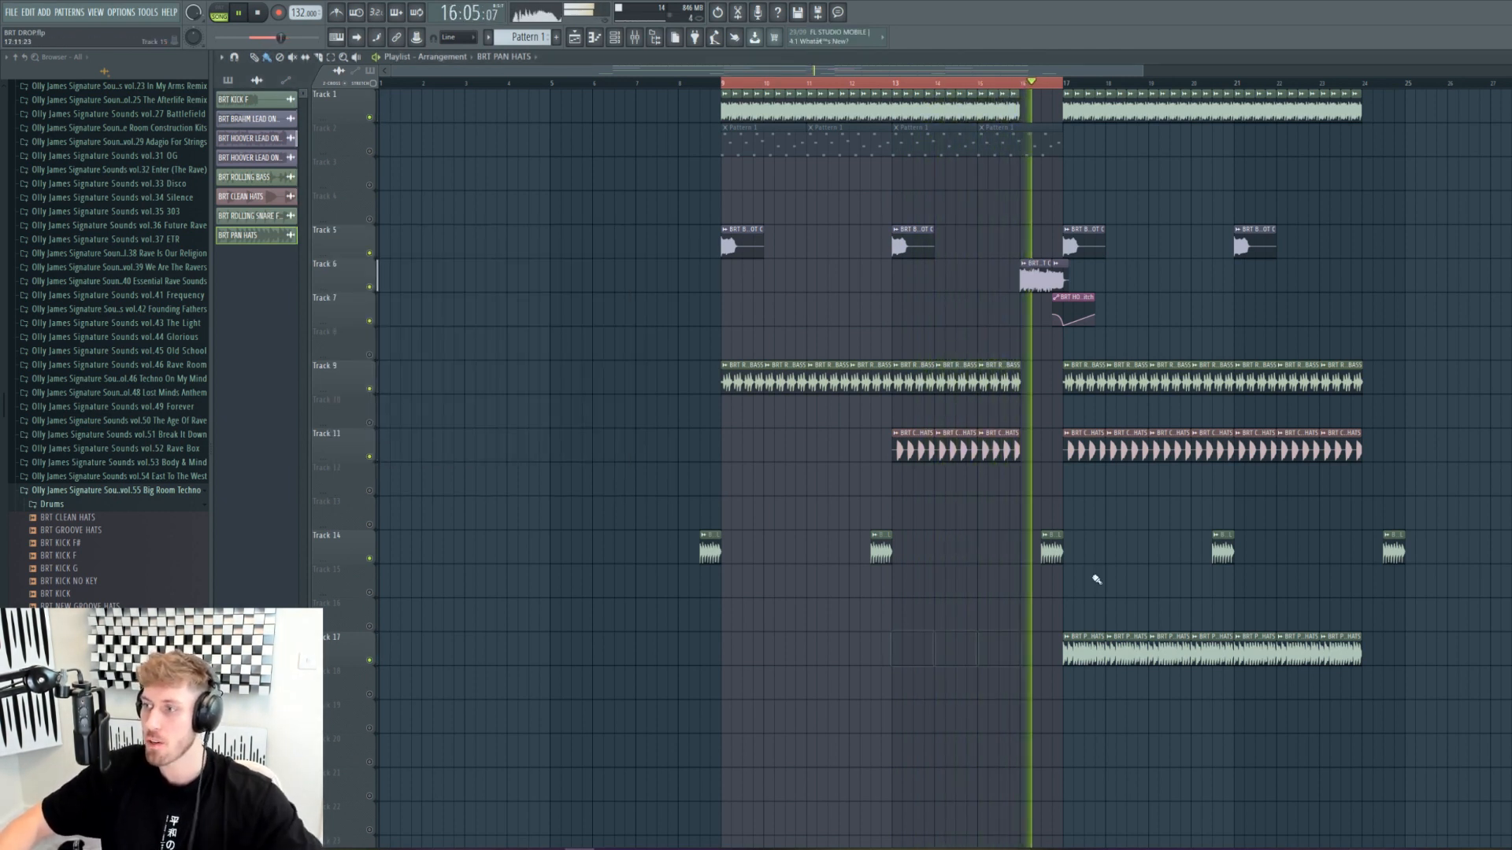
key(space)
drag(1066, 88, 1071, 89)
right_click(1070, 87)
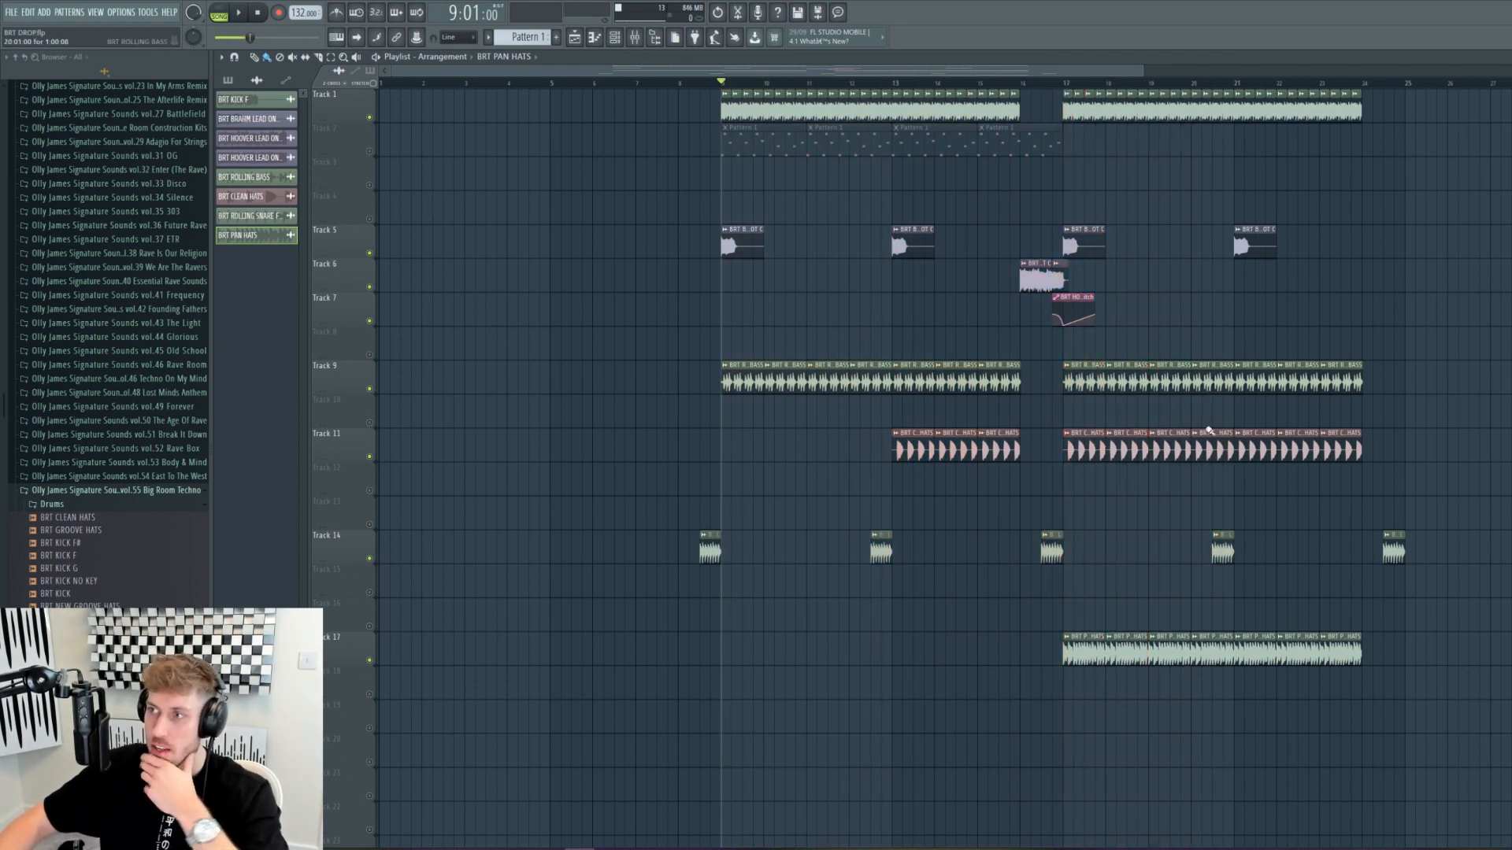
Step: Unmute Track 2, copy its four Pattern 1 clips to bars 17 to 24 and play the drop from its start
click(370, 152)
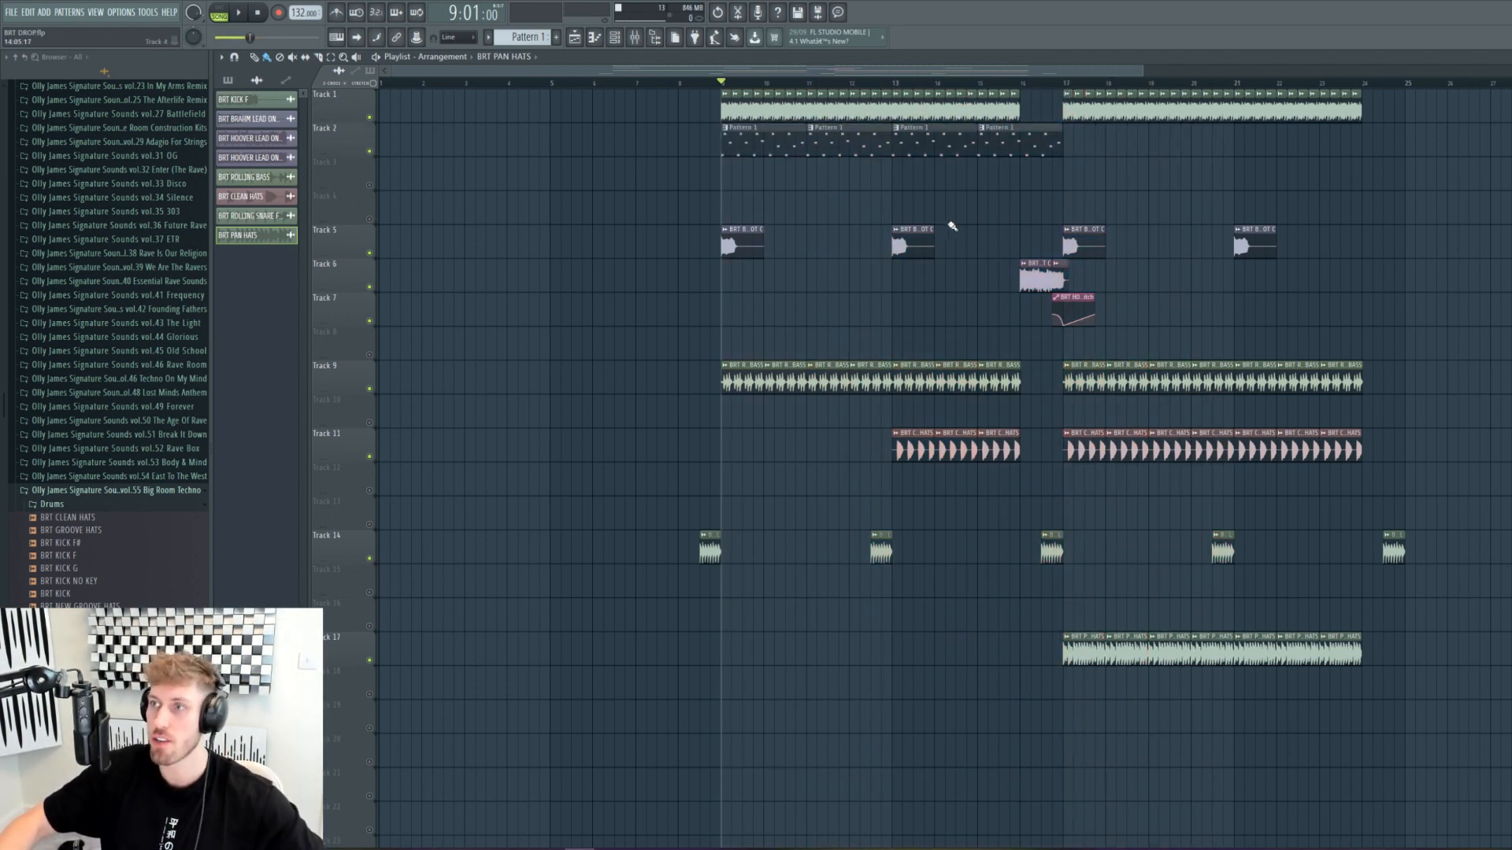
click(1012, 137)
drag(1069, 142, 1347, 164)
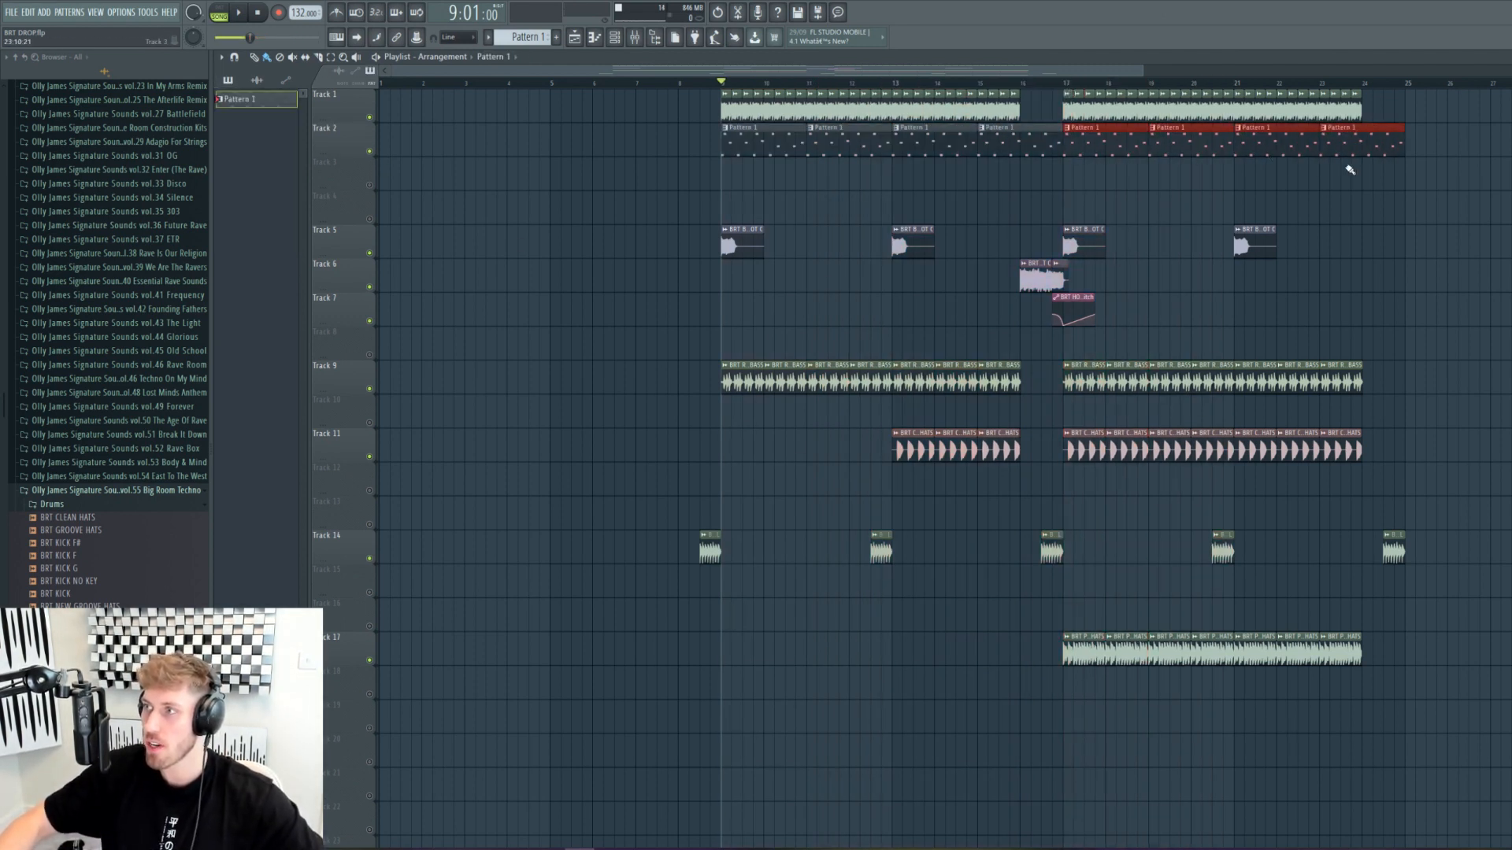
key(space)
click(692, 83)
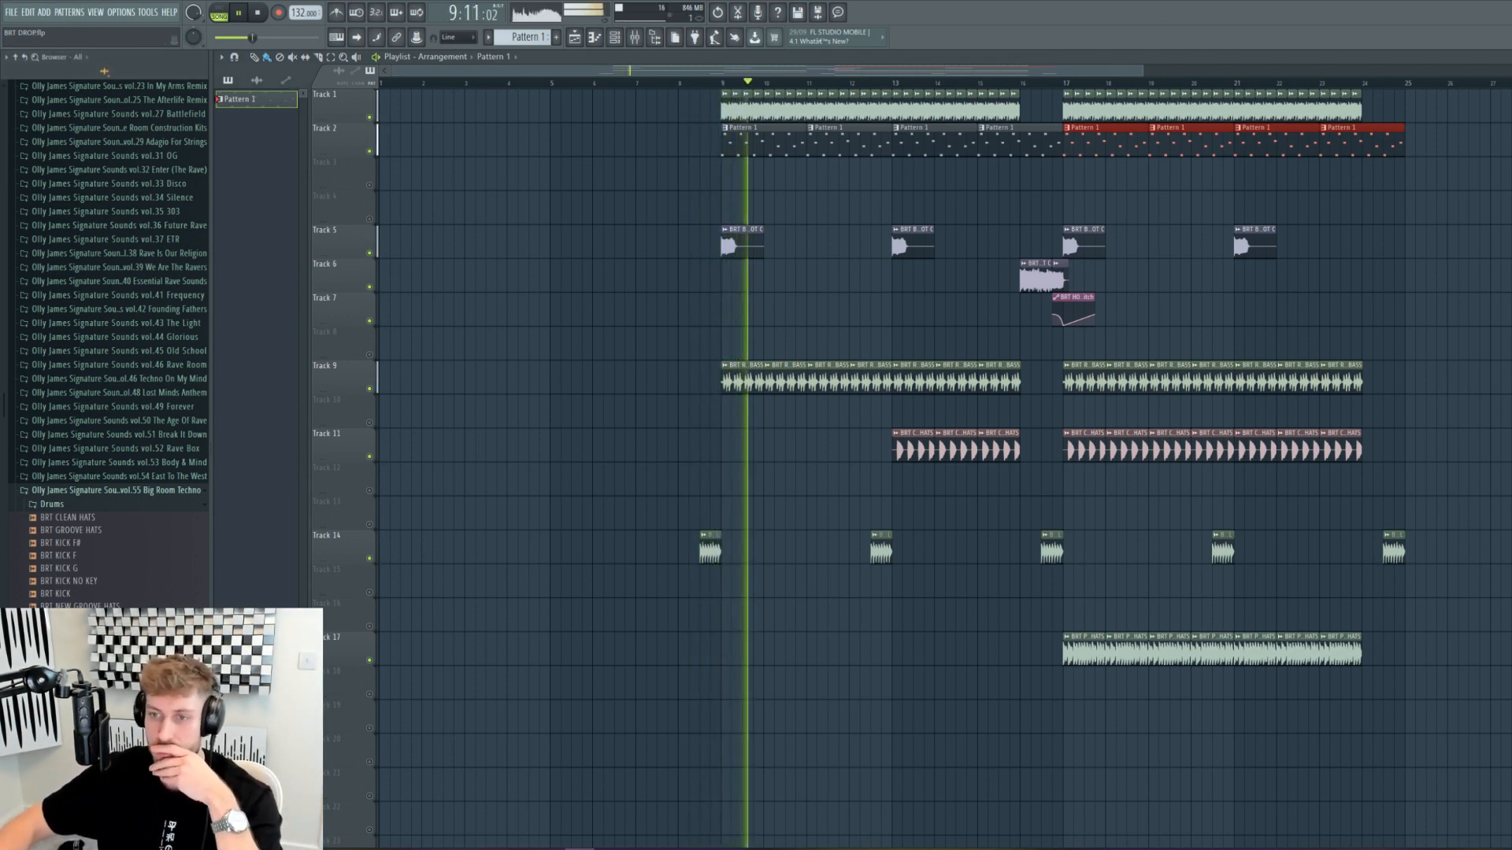
scroll(110, 339, up, 4)
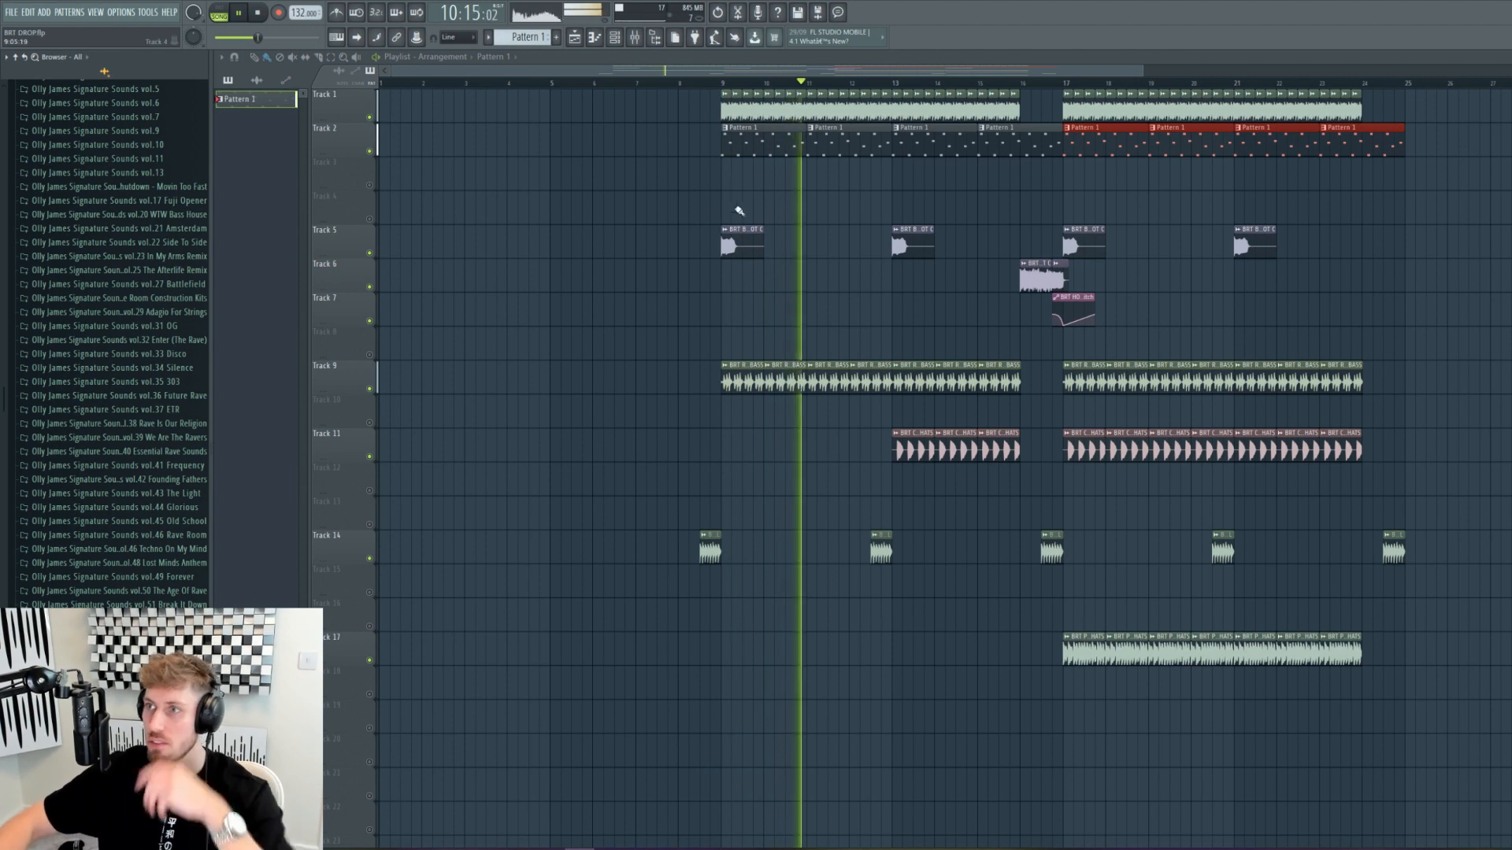
Step: Open Pattern 1's notes and load H-Delay Stereo into the empty slot 9 of mixer insert 4
double_click(739, 141)
click(637, 42)
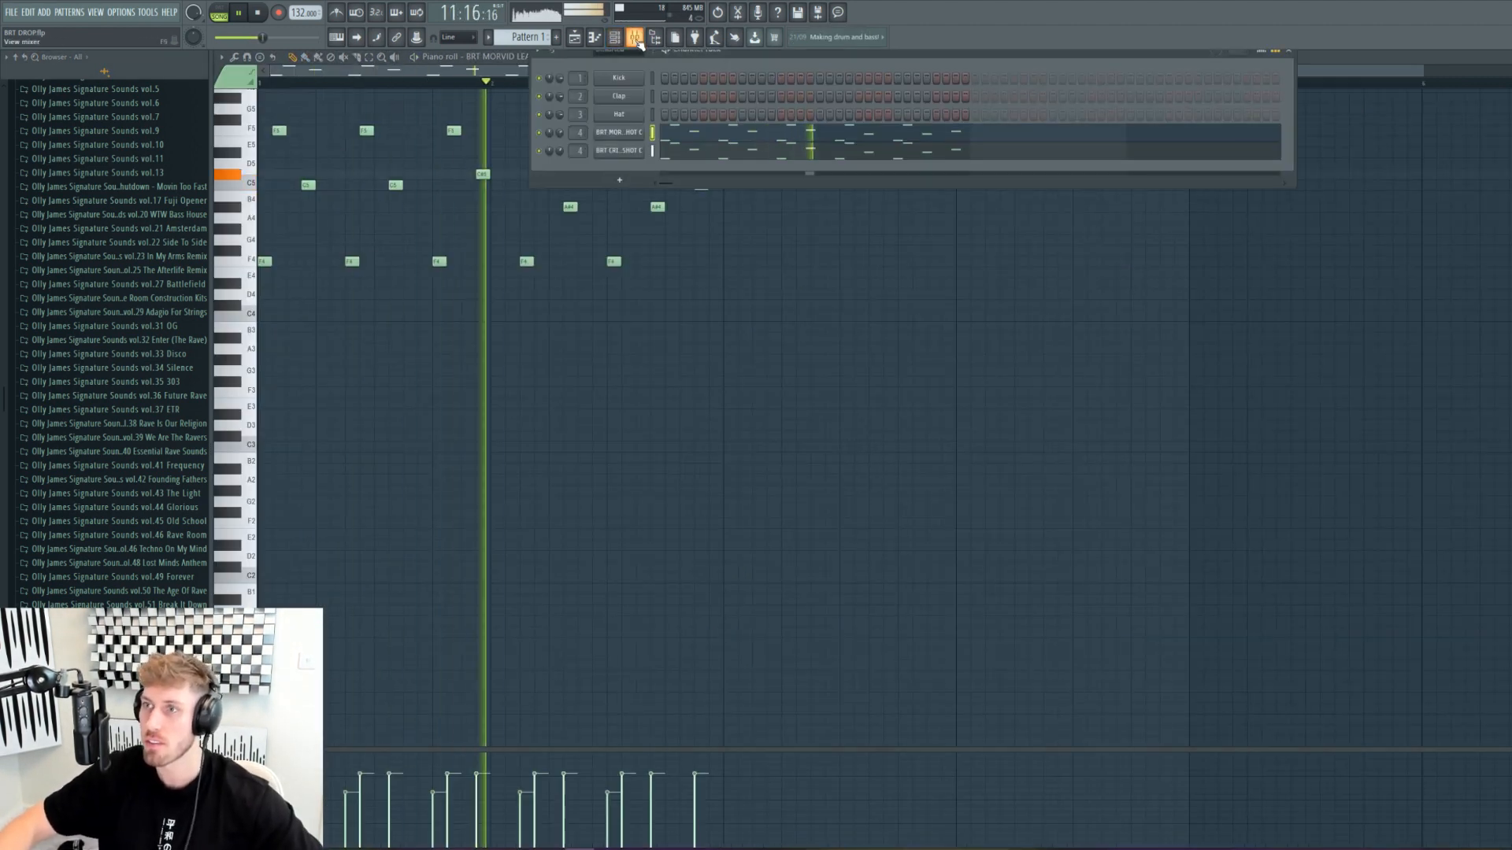
key(space)
click(429, 471)
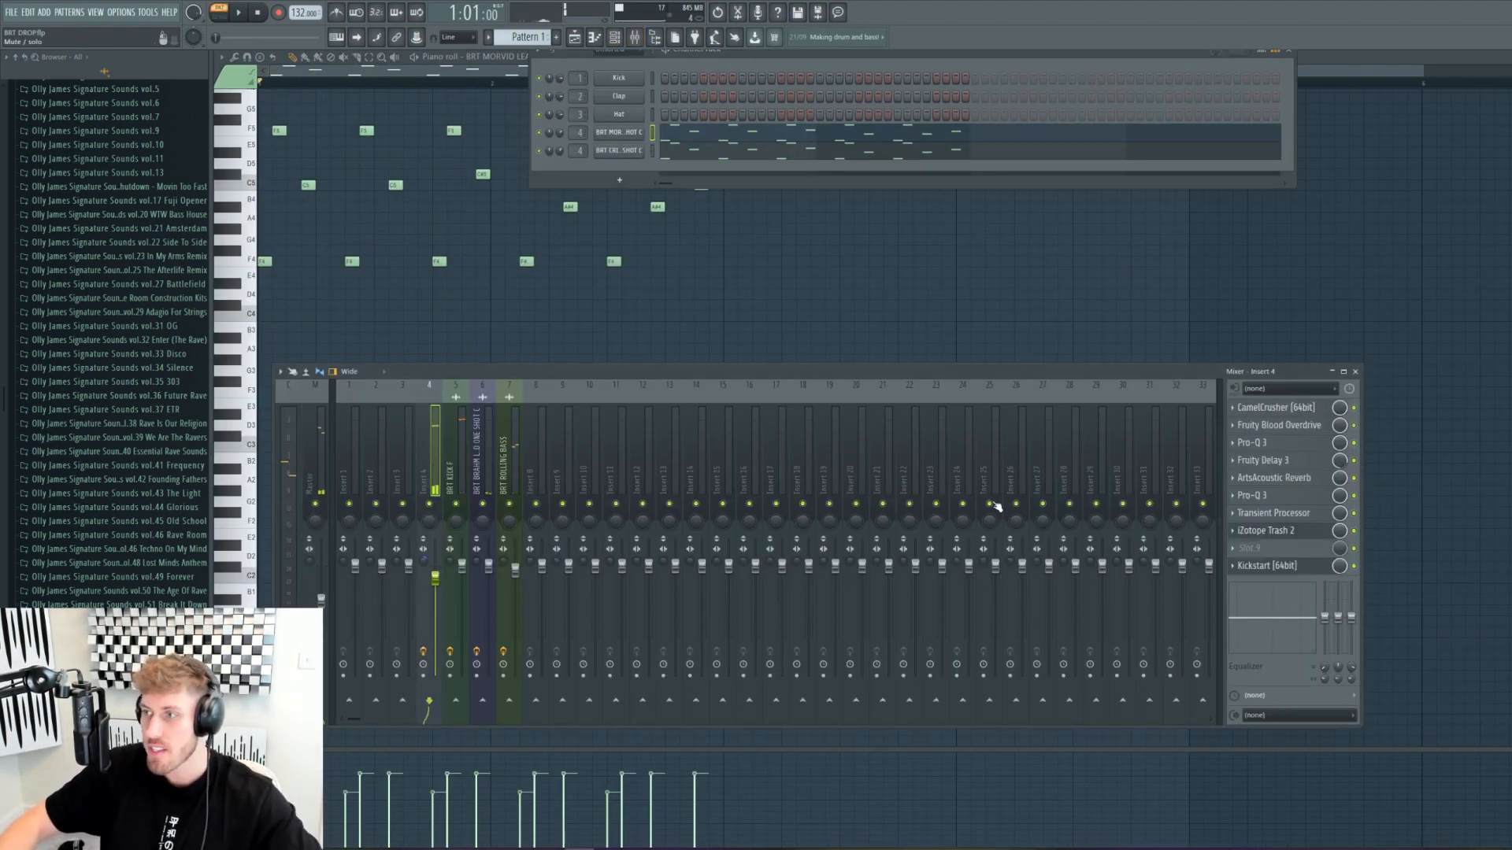
click(1276, 549)
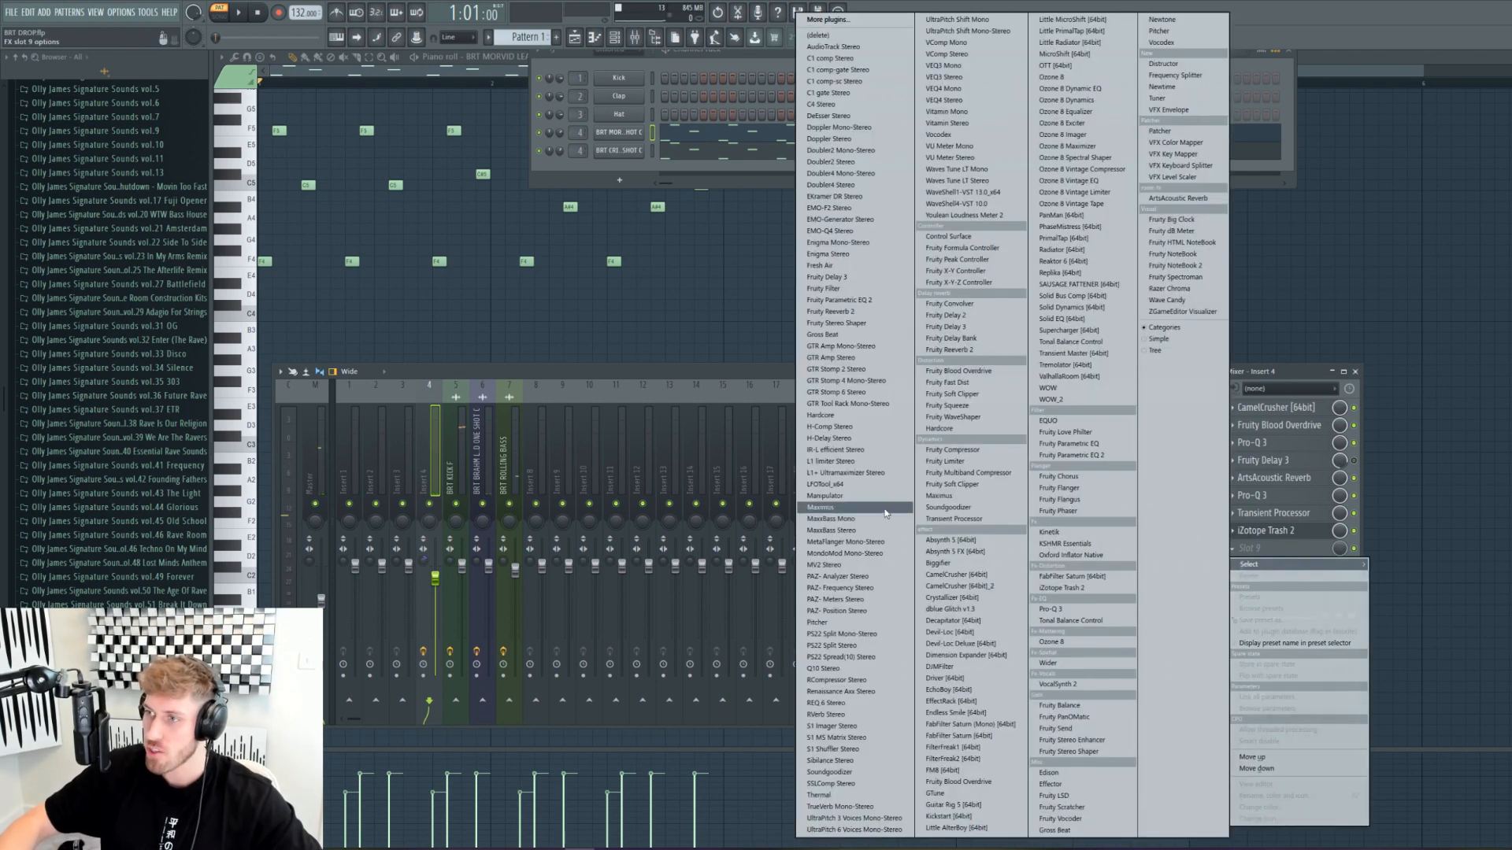
click(832, 437)
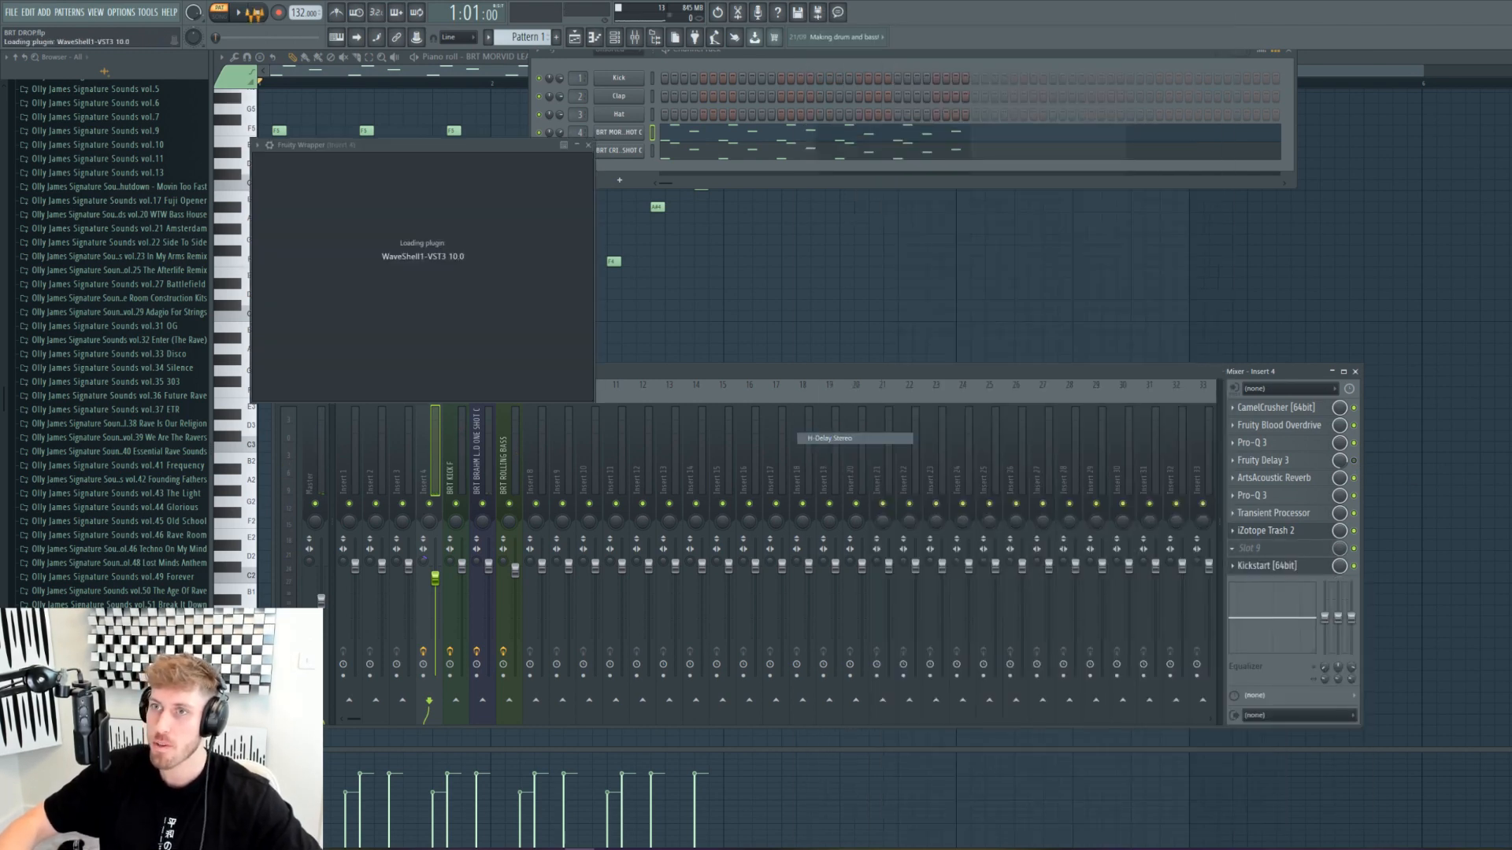
Step: Load H-Delay's Basic Stereo preset from Classics, then adjust its high-pass filter to about 170, its feedback and its dry/wet mix
click(654, 159)
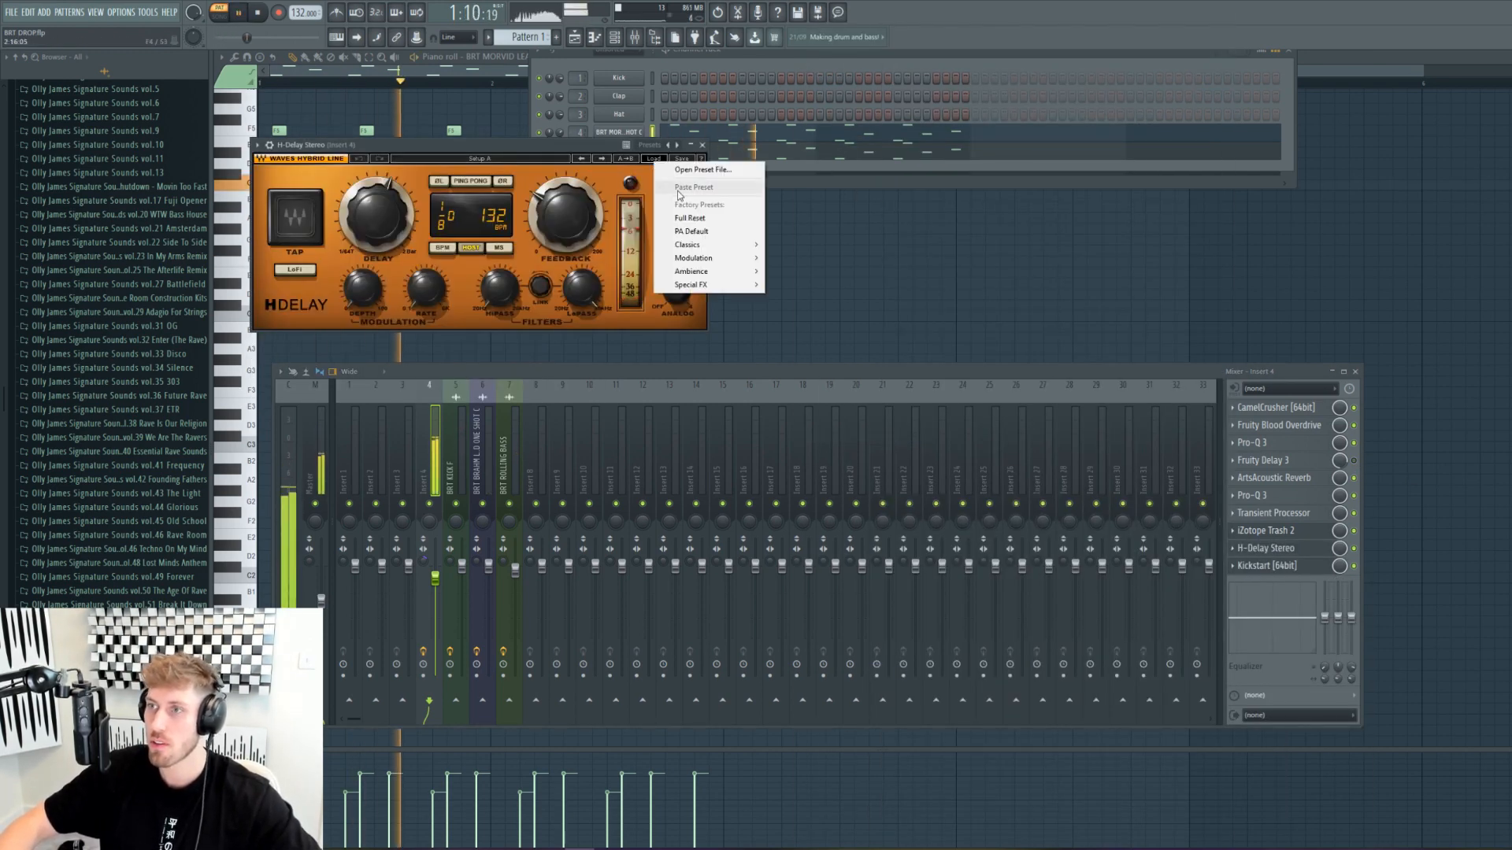
mouse_move(709, 245)
click(817, 258)
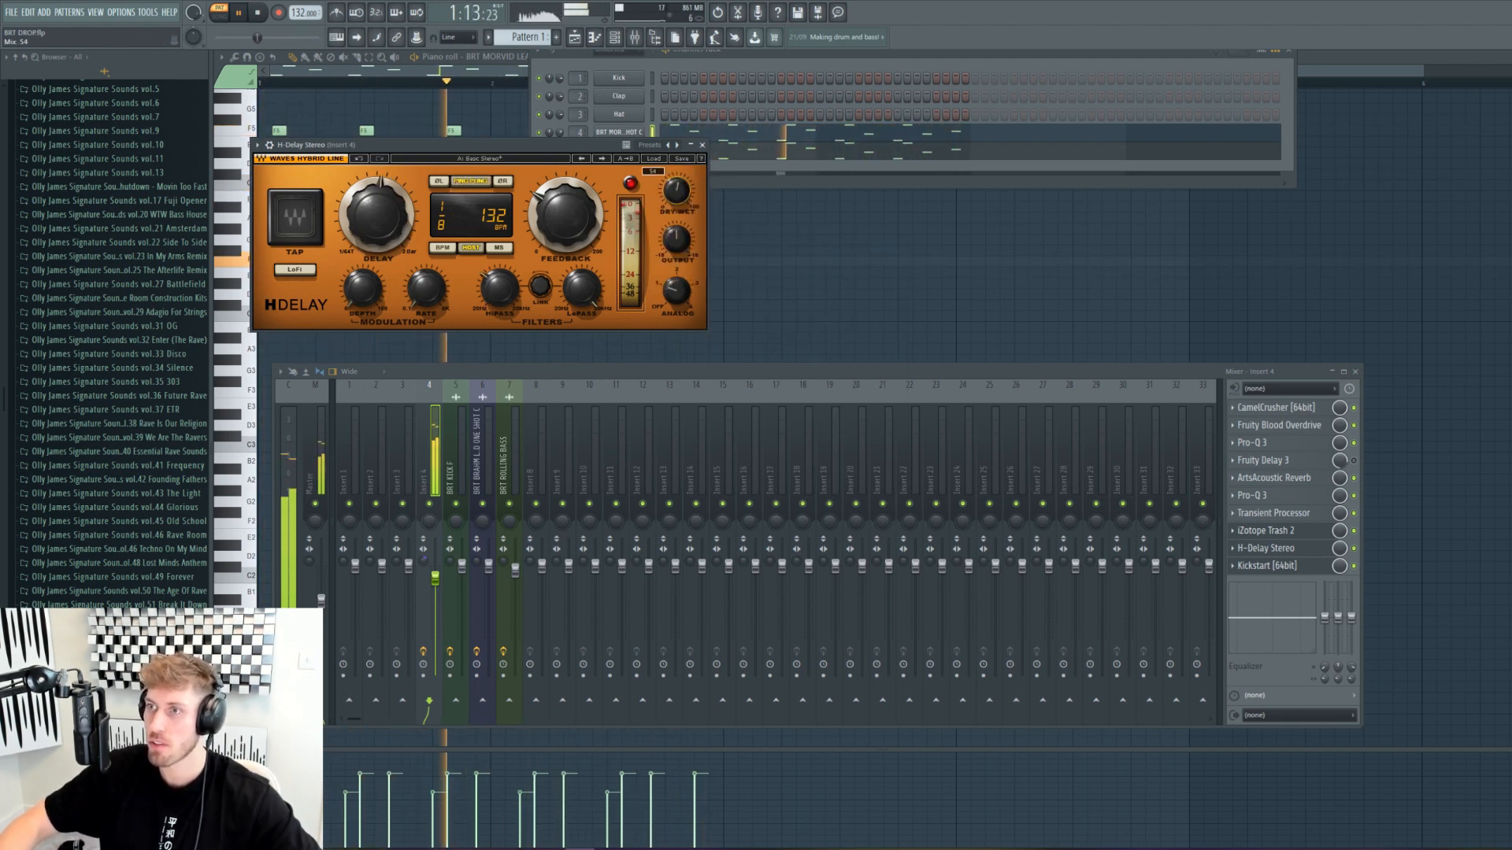
drag(579, 260, 499, 286)
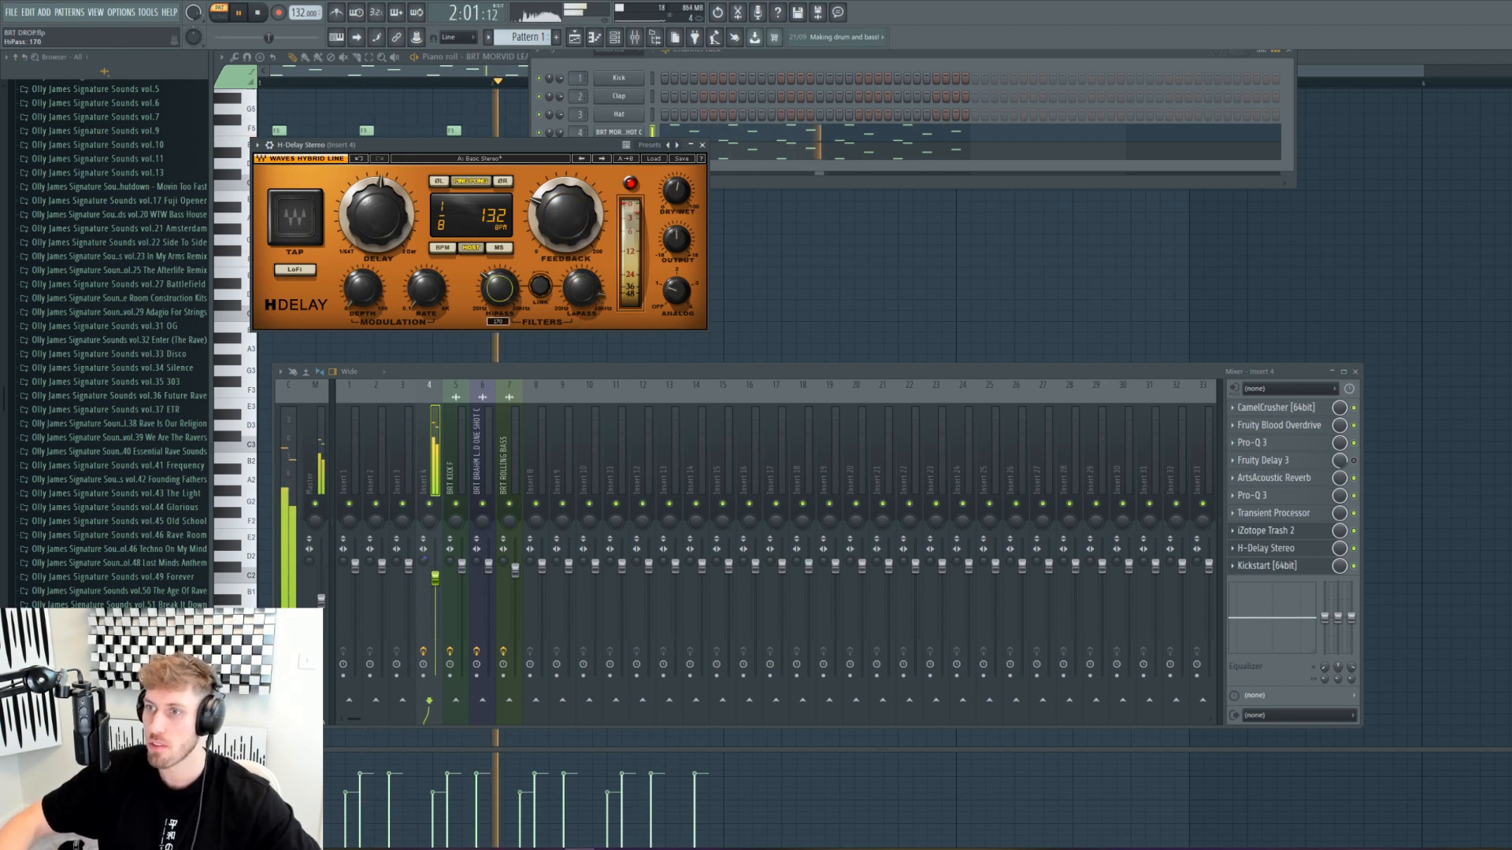
drag(569, 220, 574, 229)
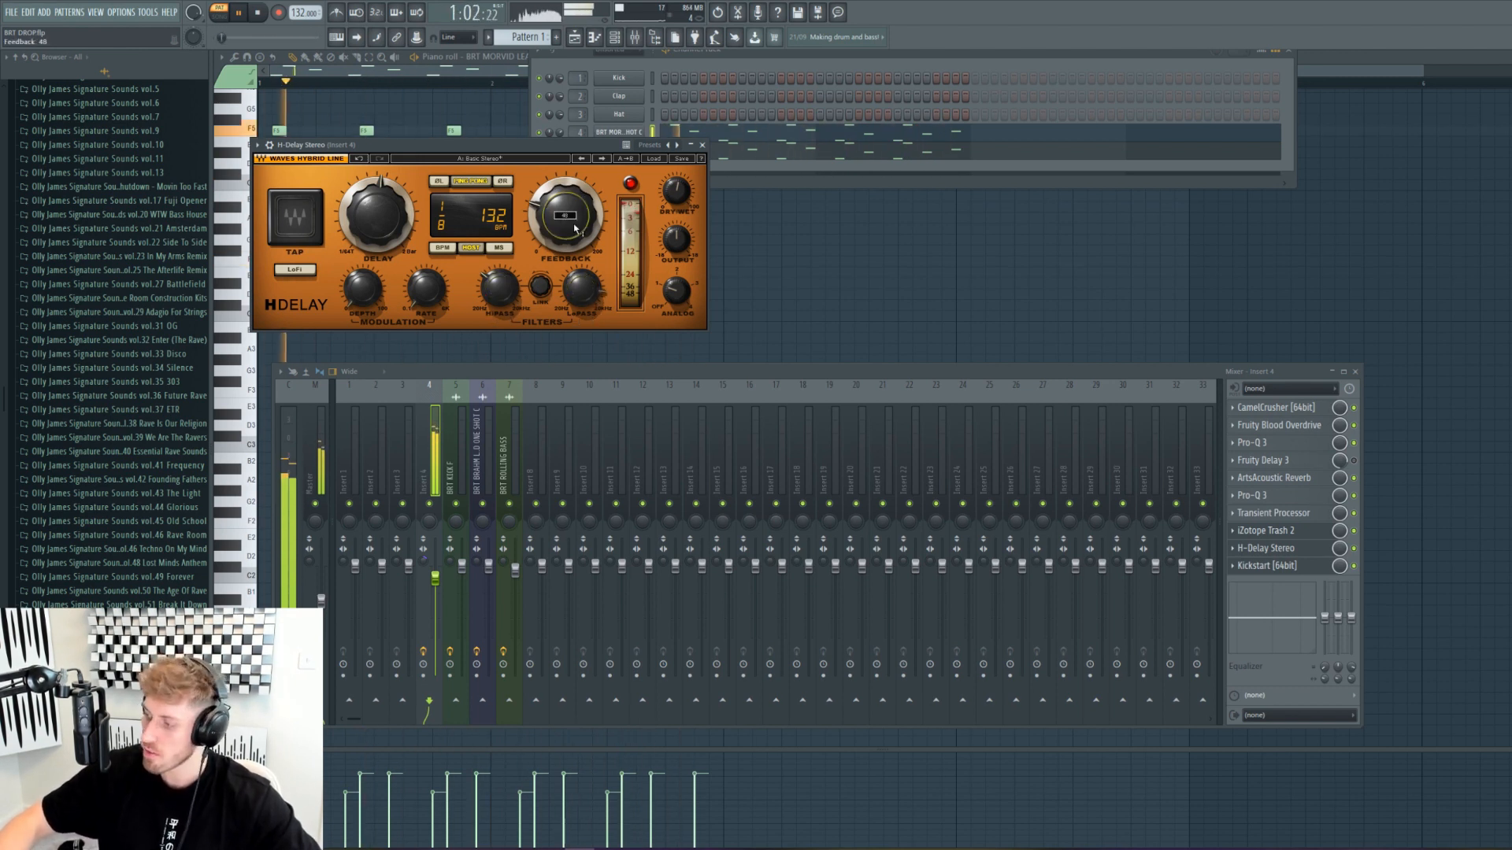
drag(677, 190, 677, 186)
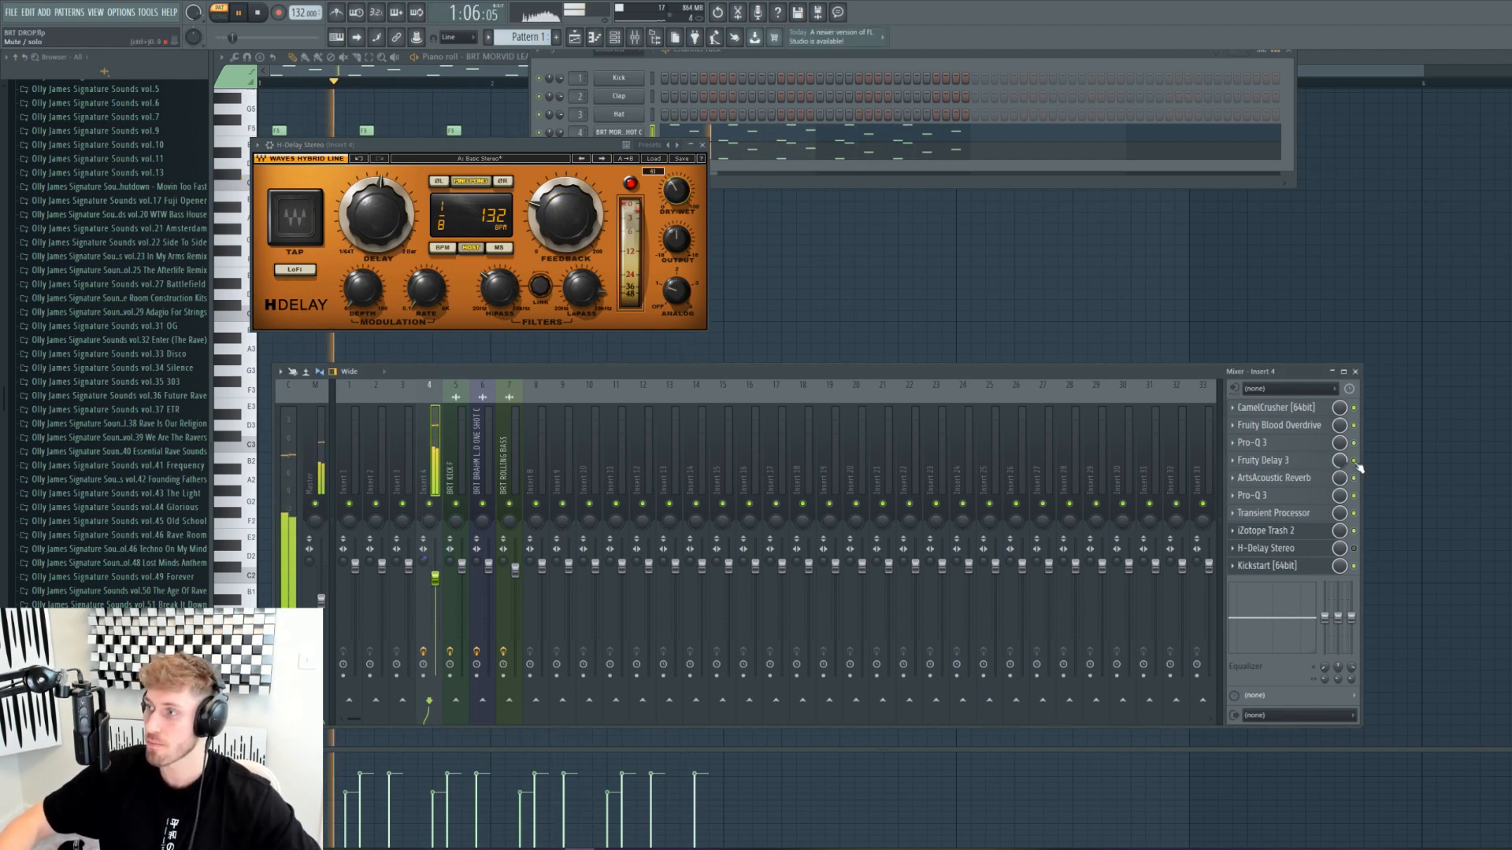
Step: Fine-tune H-Delay's mix to about 34 and its feedback, then move ArtsAcoustic Reverb directly below H-Delay in insert 4's chain
click(1288, 550)
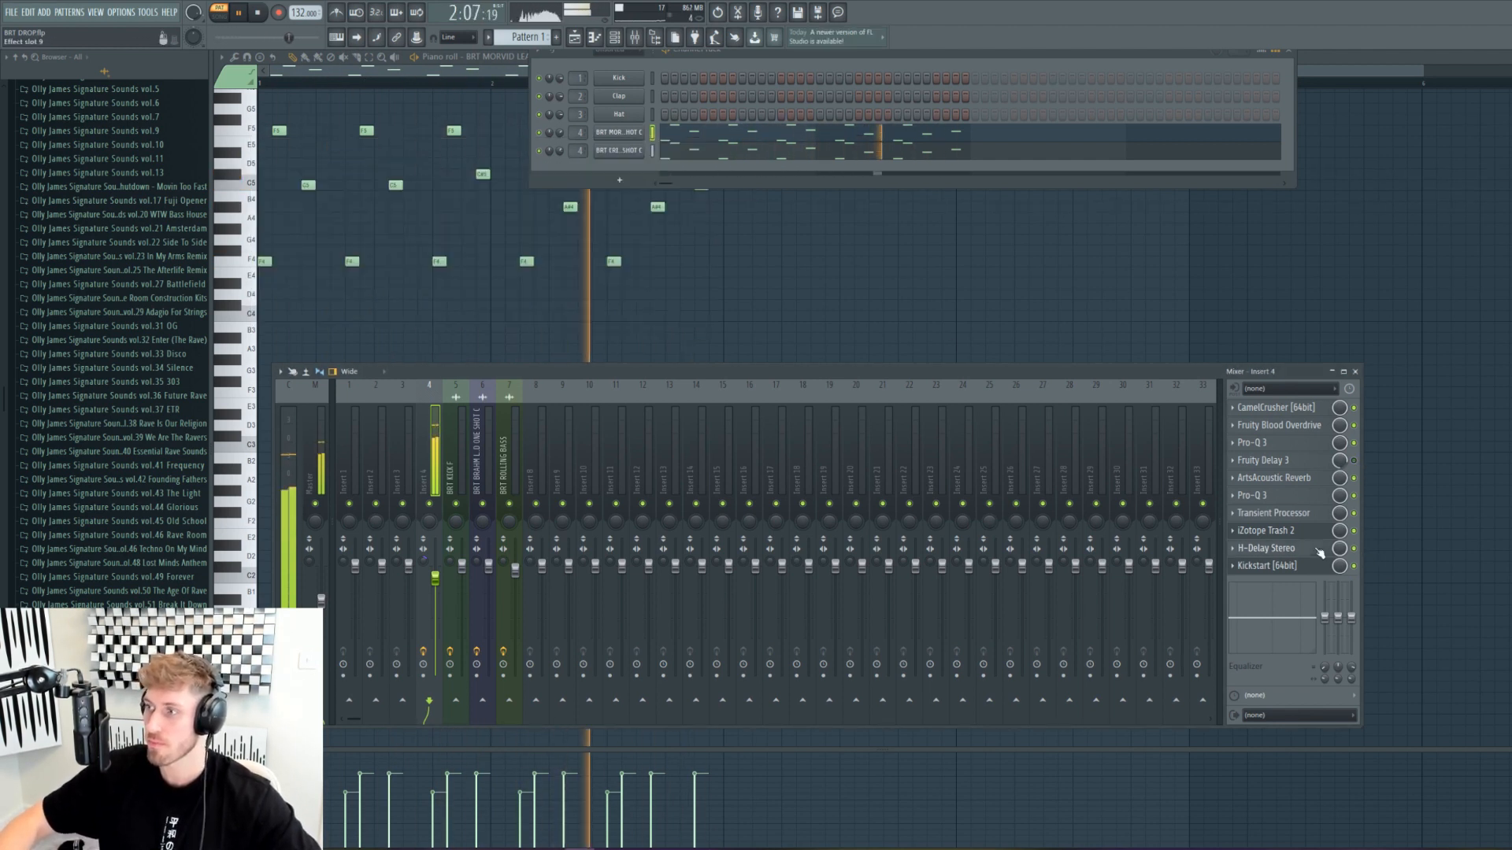
click(1289, 549)
key(space)
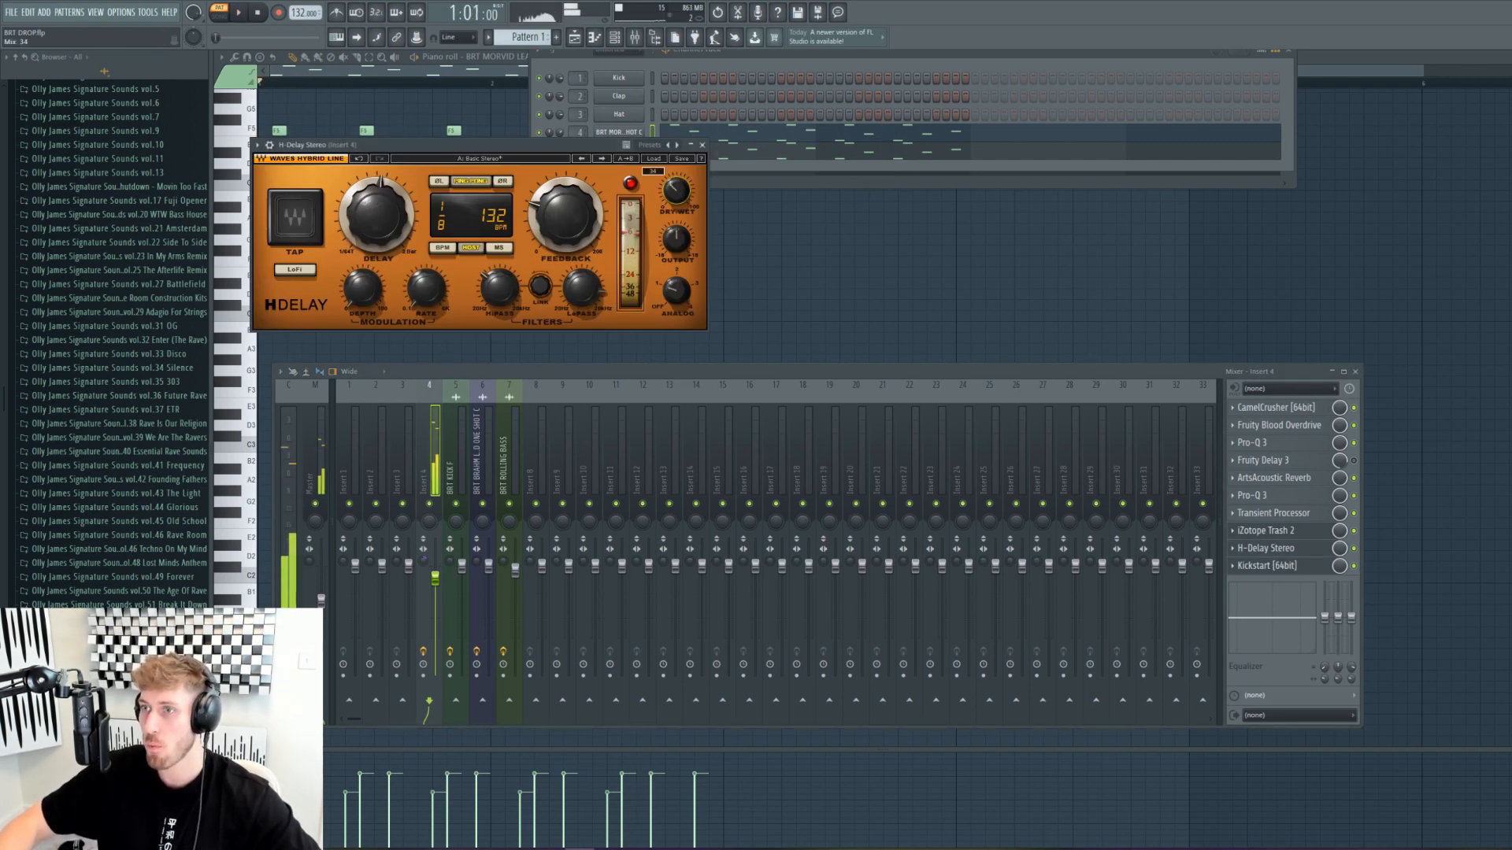
drag(569, 212, 569, 212)
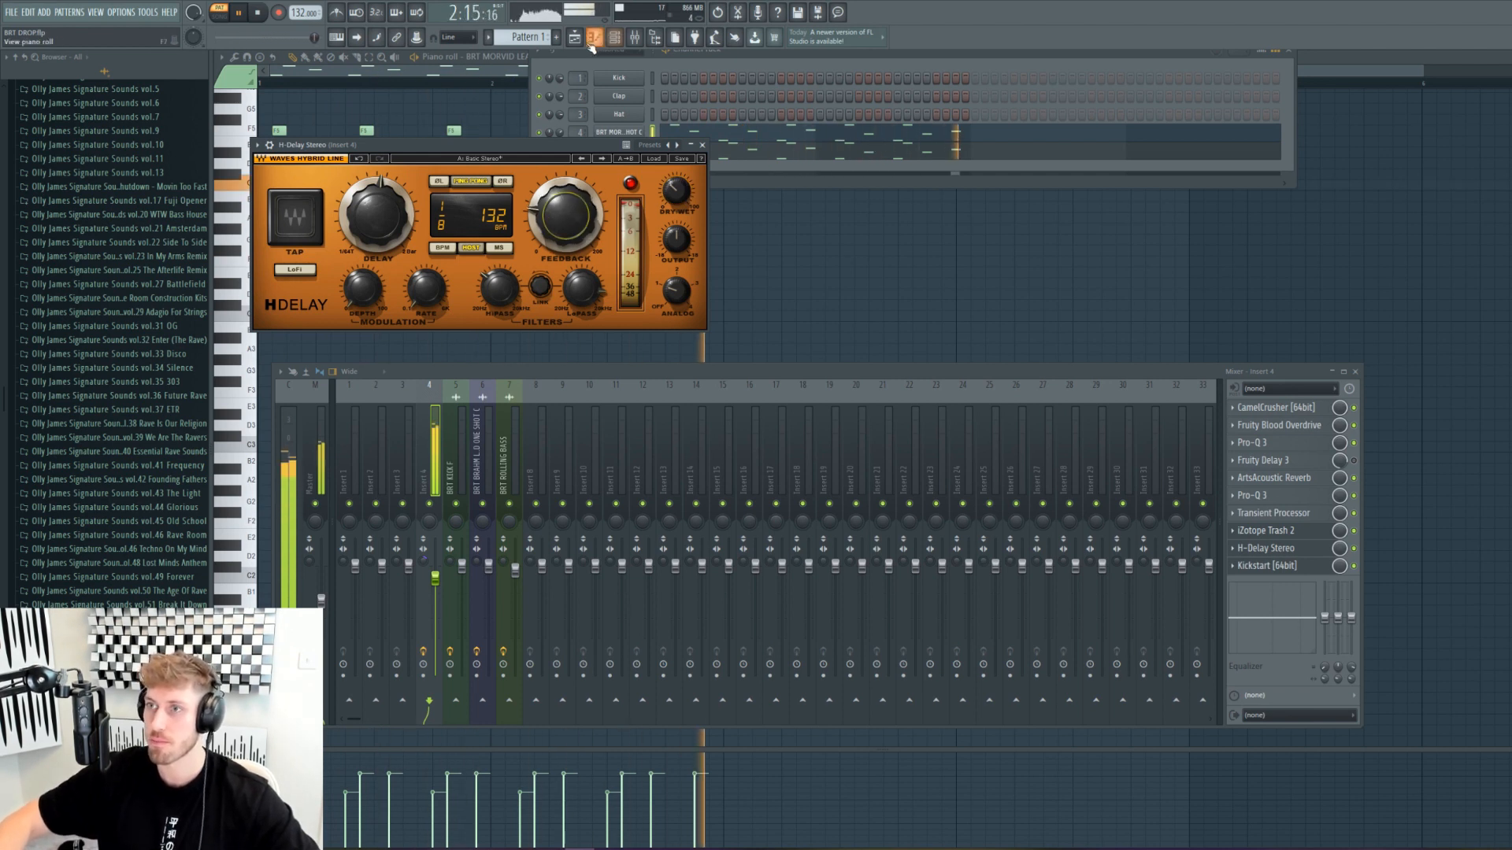
drag(1277, 483, 1279, 550)
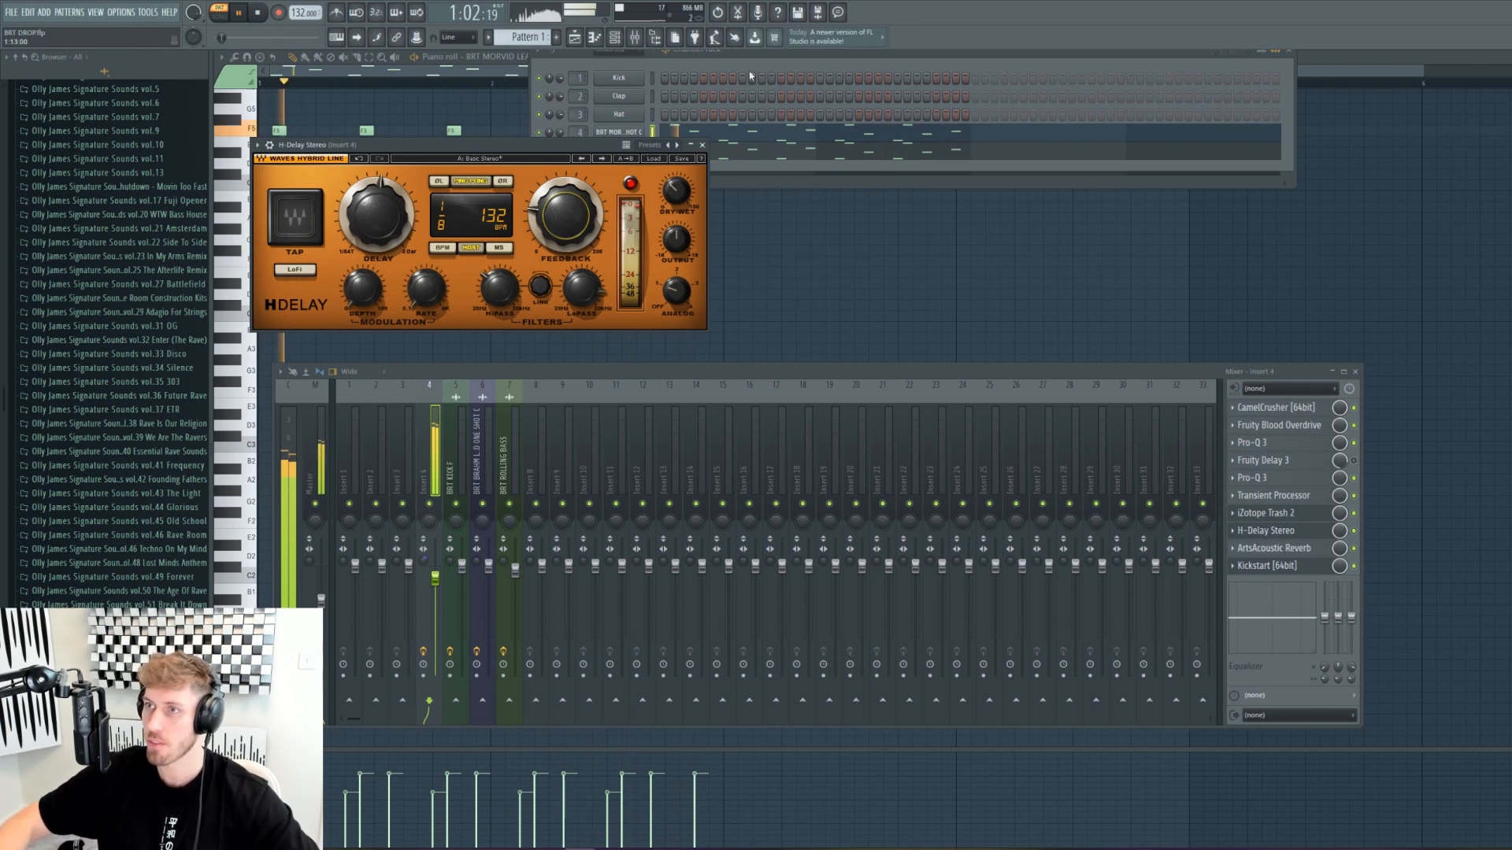
key(F5)
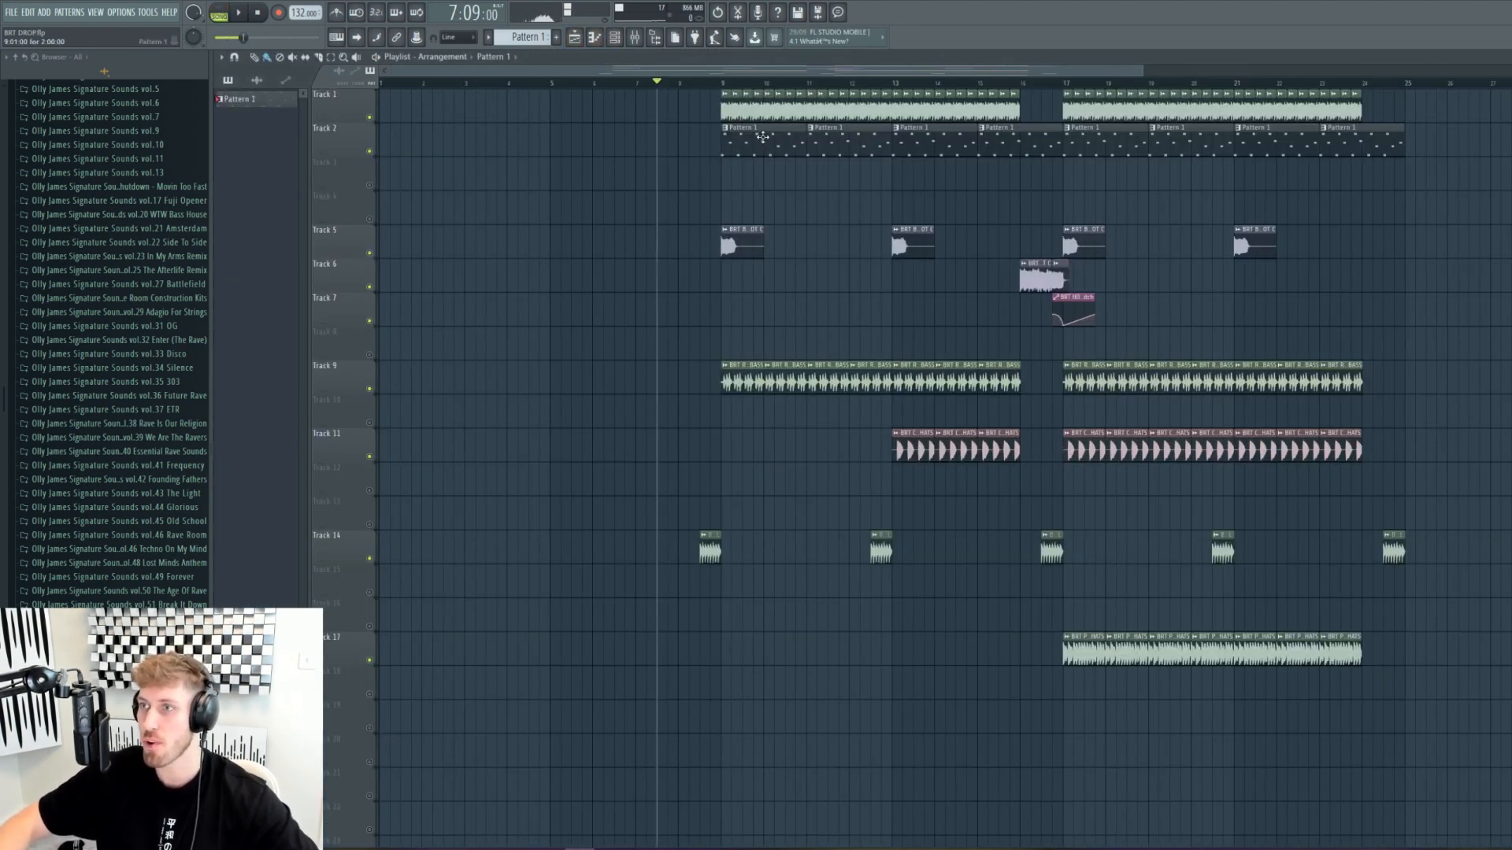
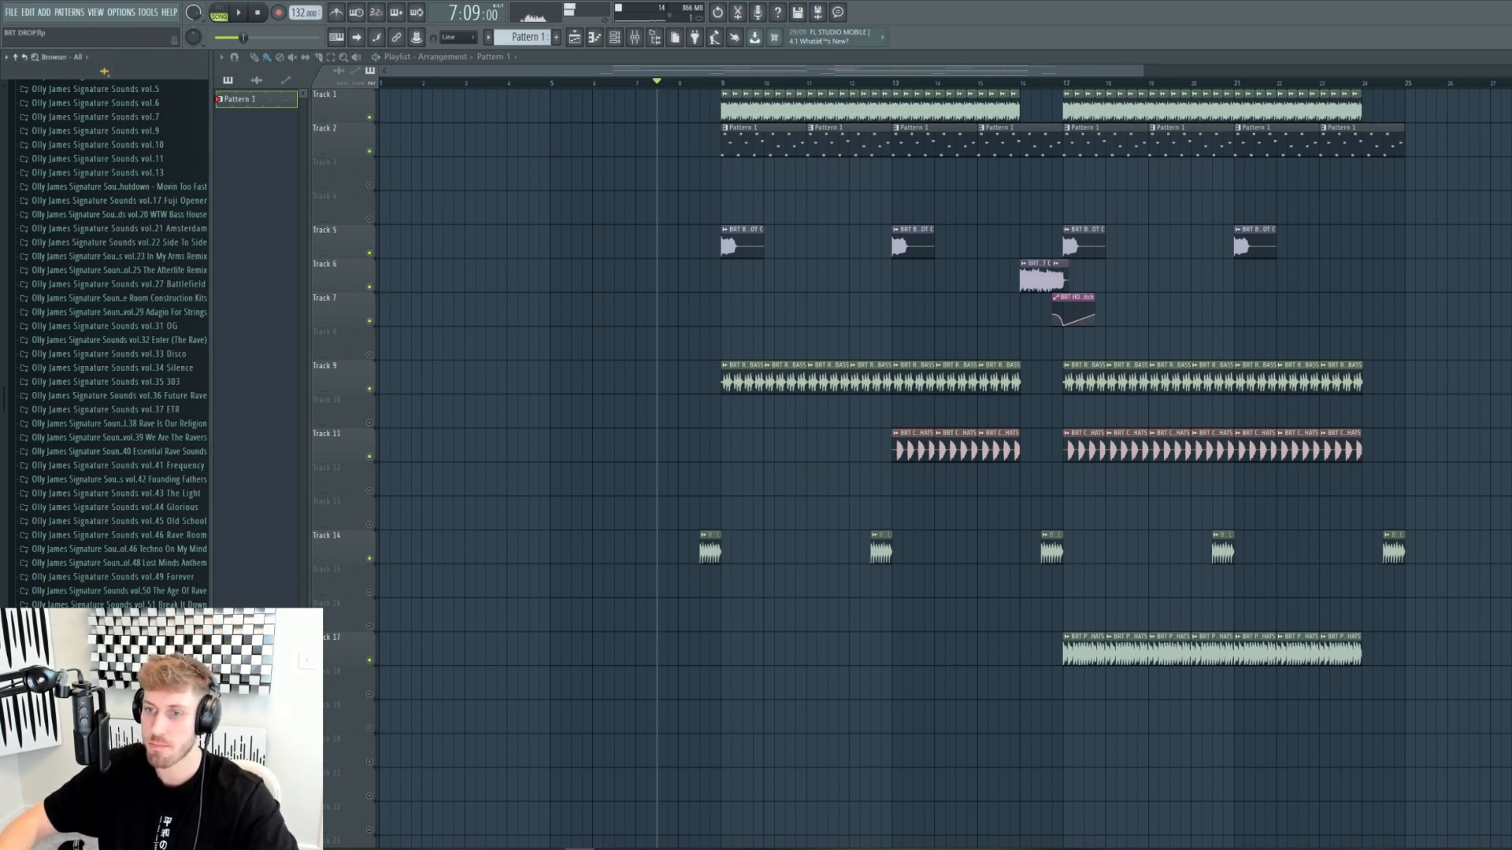
Step: Place BRT ATMOSPHERE C on Track 6 as two four-bar clips starting at bars 1 and 5, and adjust its pitch shift
drag(496, 410, 442, 288)
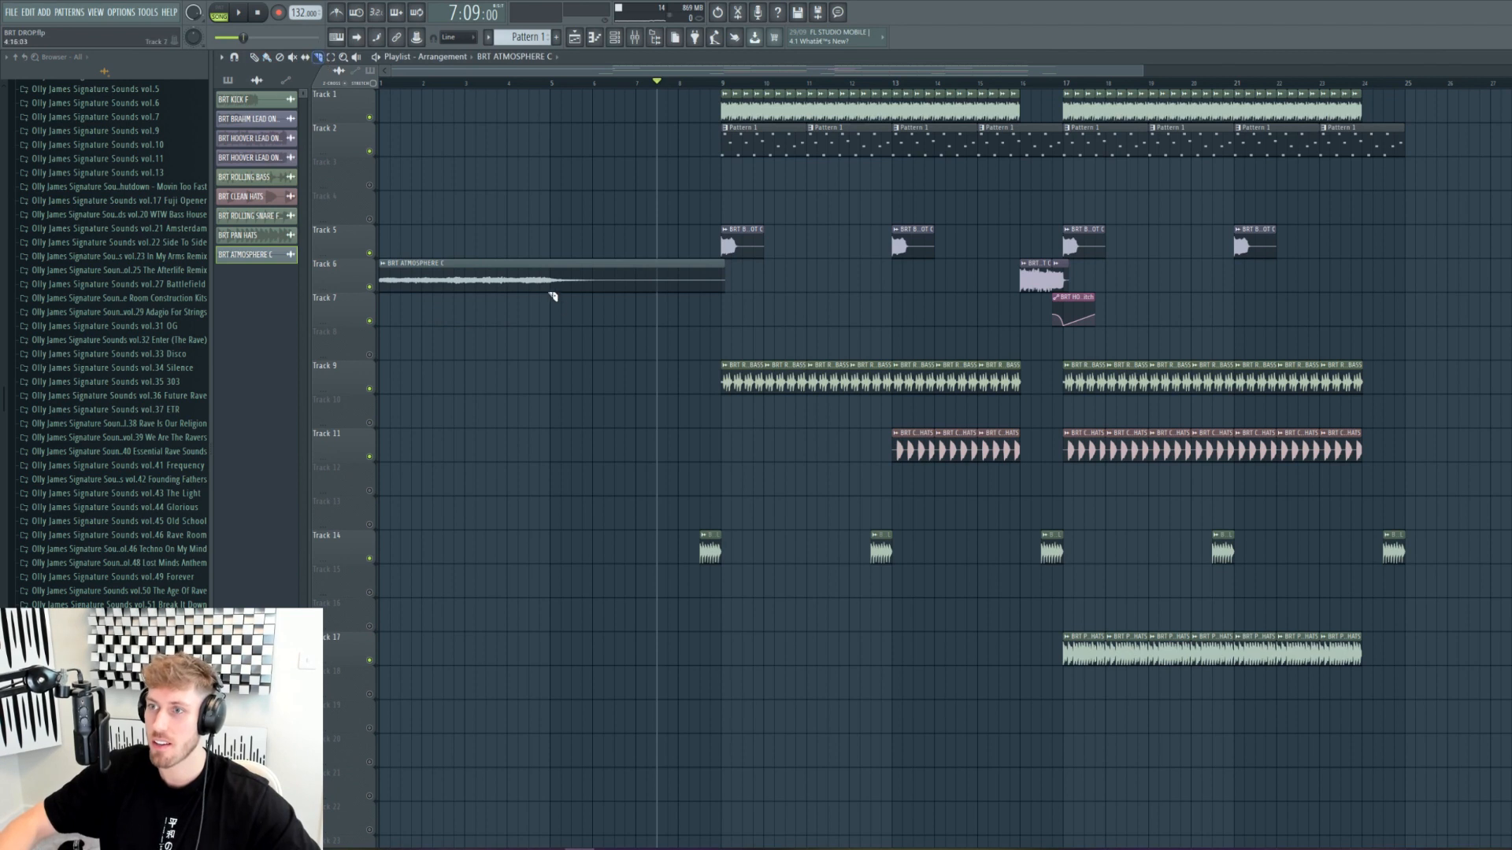
right_click(618, 291)
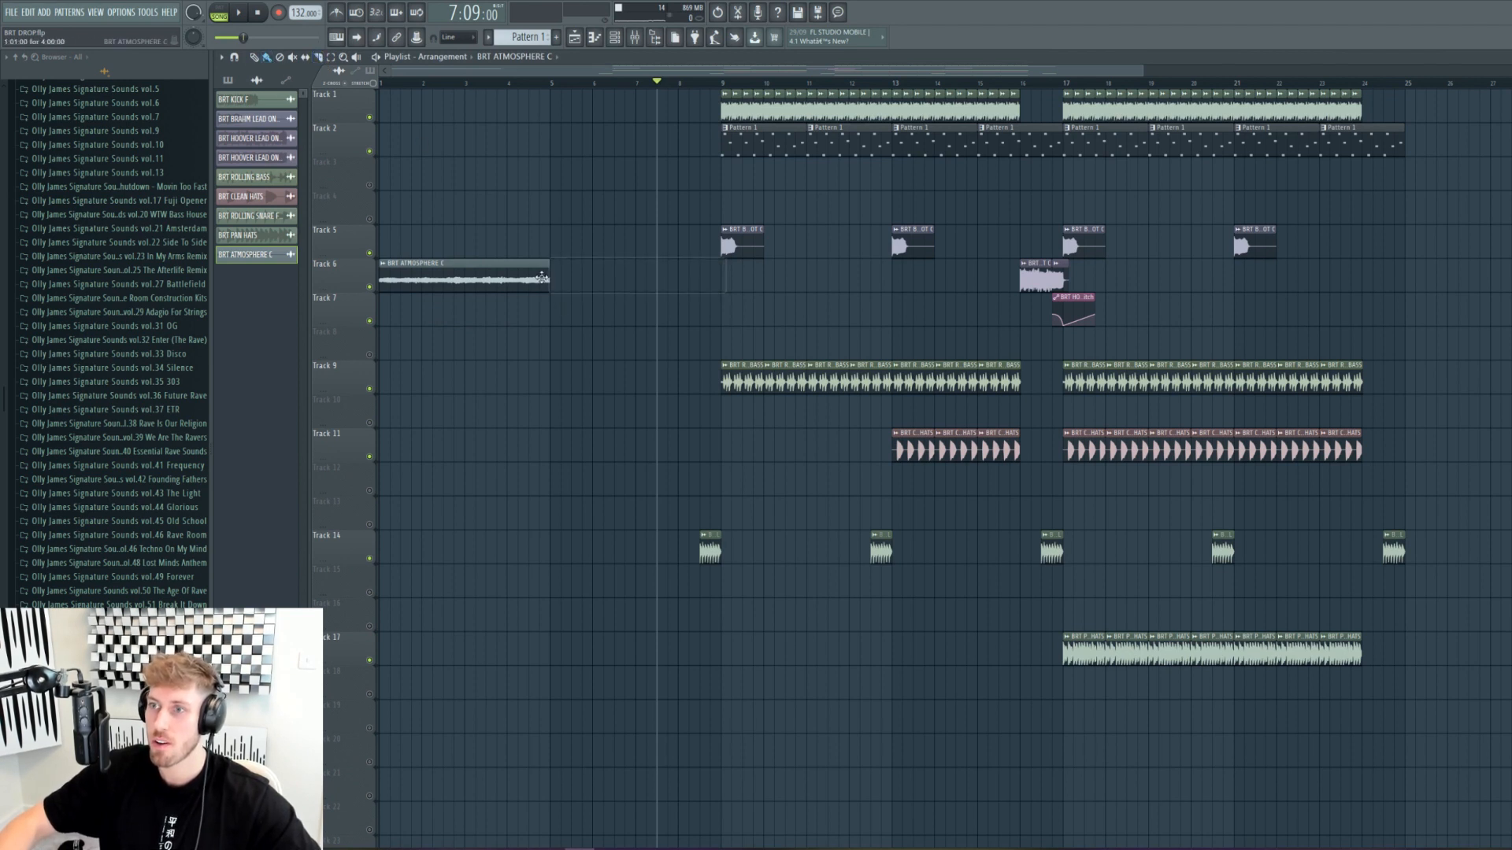
double_click(571, 285)
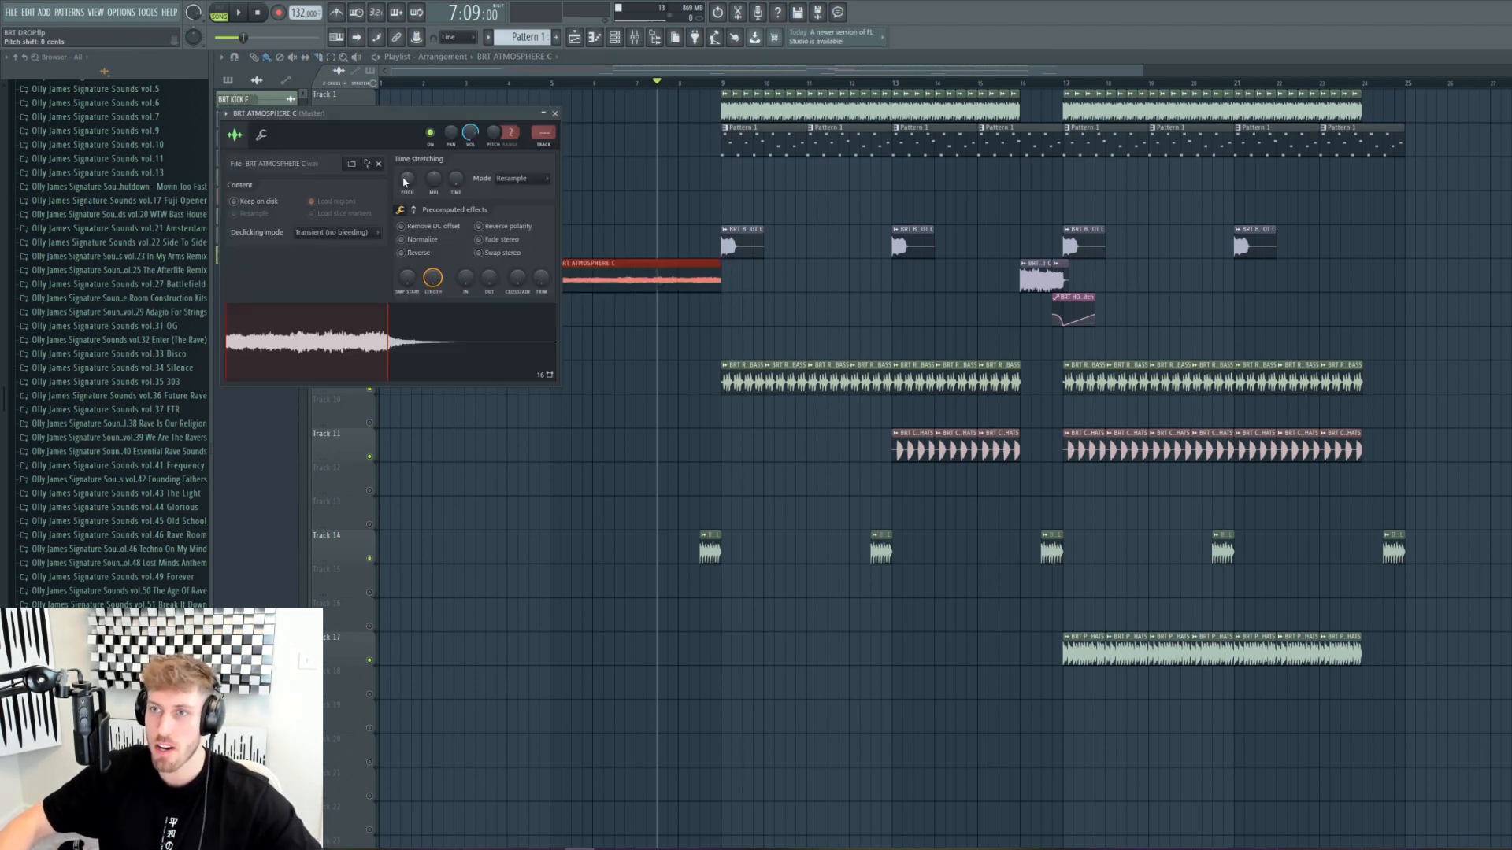
Step: Copy Pattern 1 onto Track 2 as four consecutive clips filling the stretch from bar 1 up to the drop
click(381, 83)
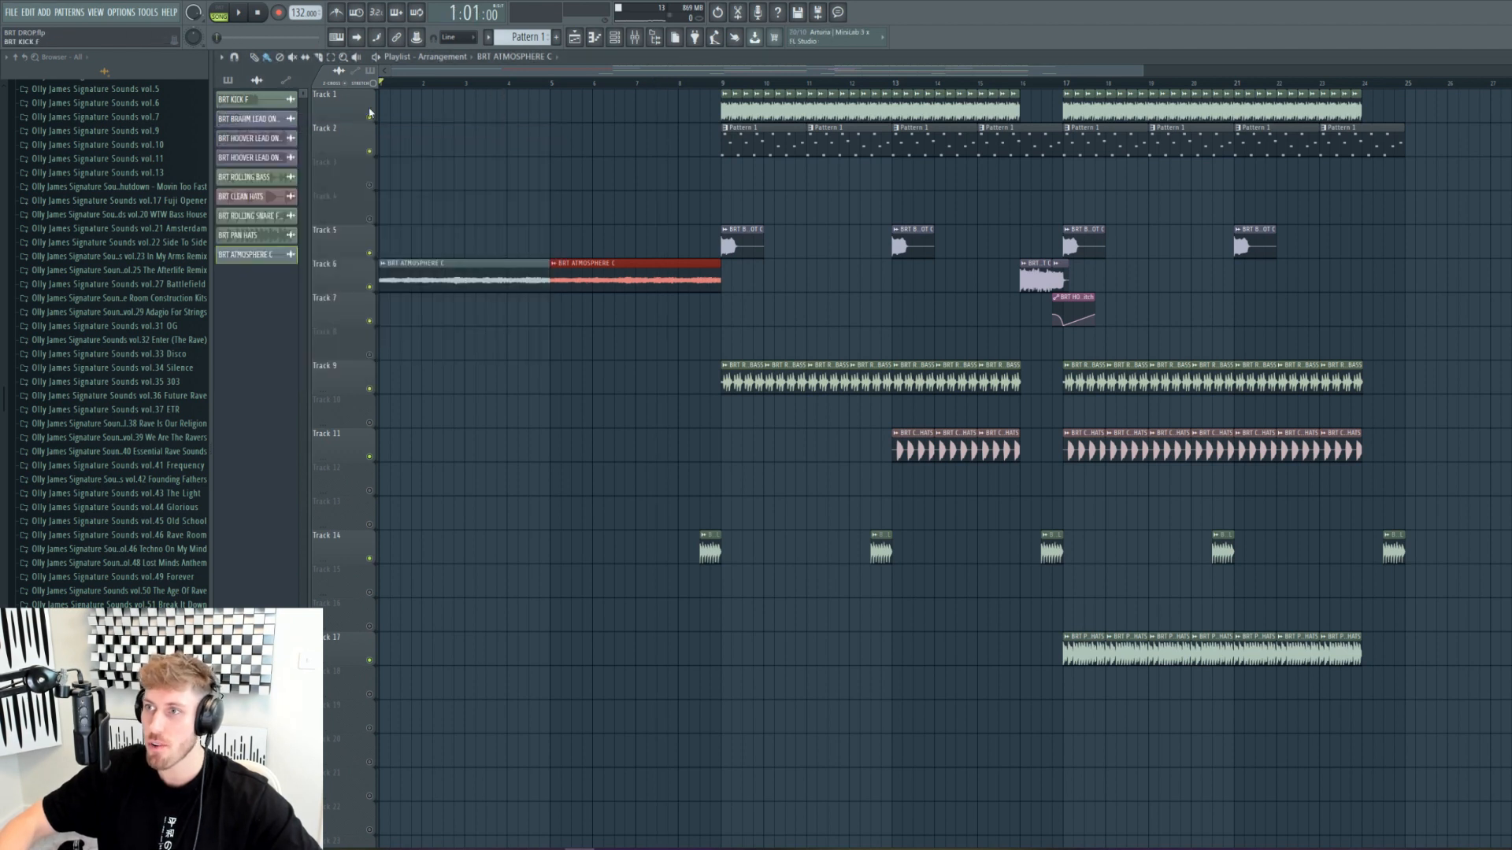
click(765, 148)
drag(393, 146, 651, 144)
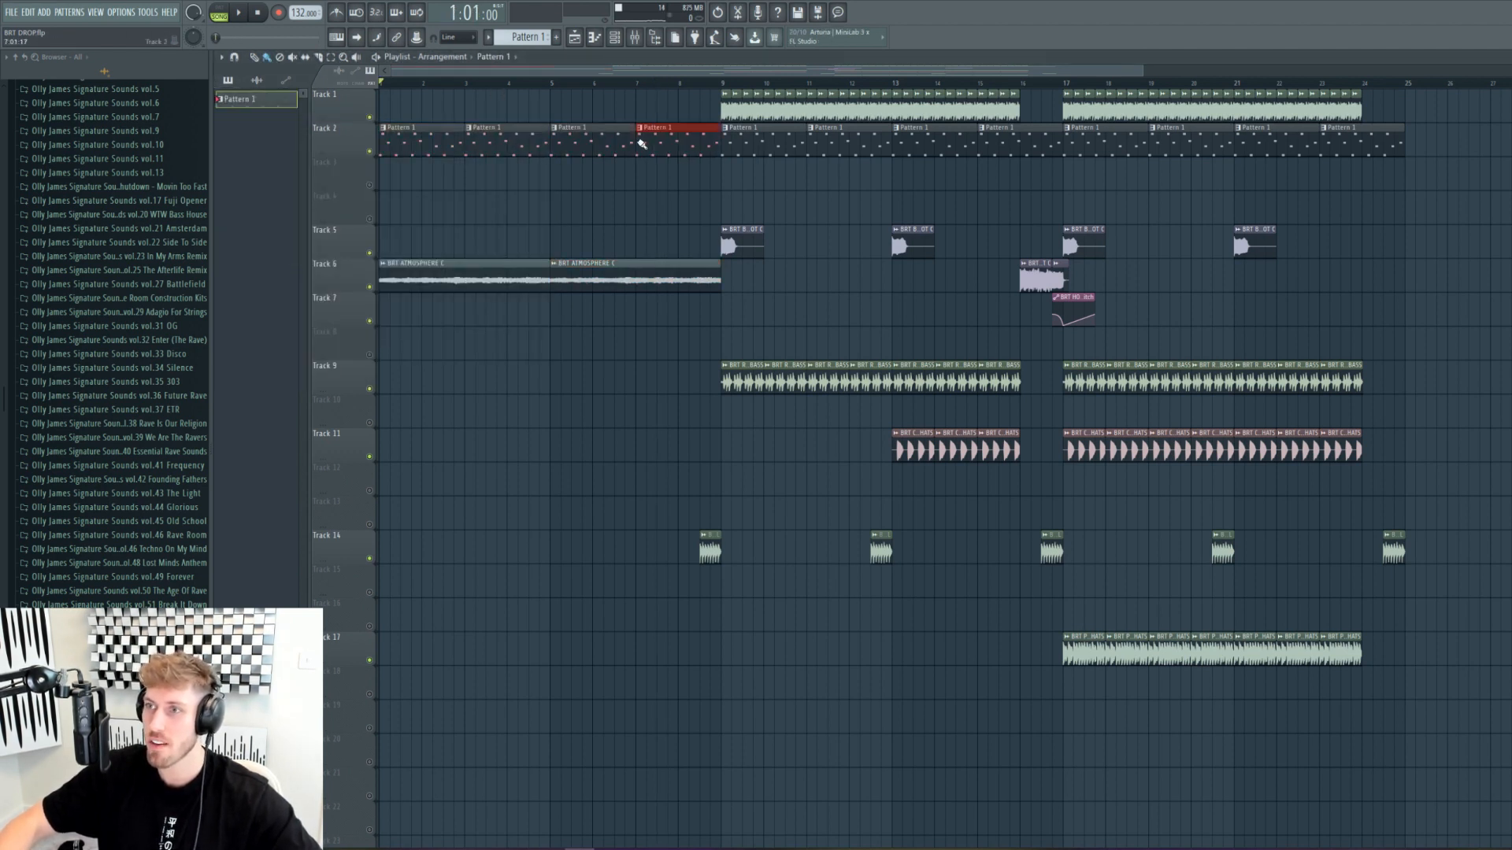
Step: Create an automation clip over bars 1 to 8 for Kickstart's mute switch on insert 4, keeping Kickstart off until bar 9
drag(723, 88, 203, 63)
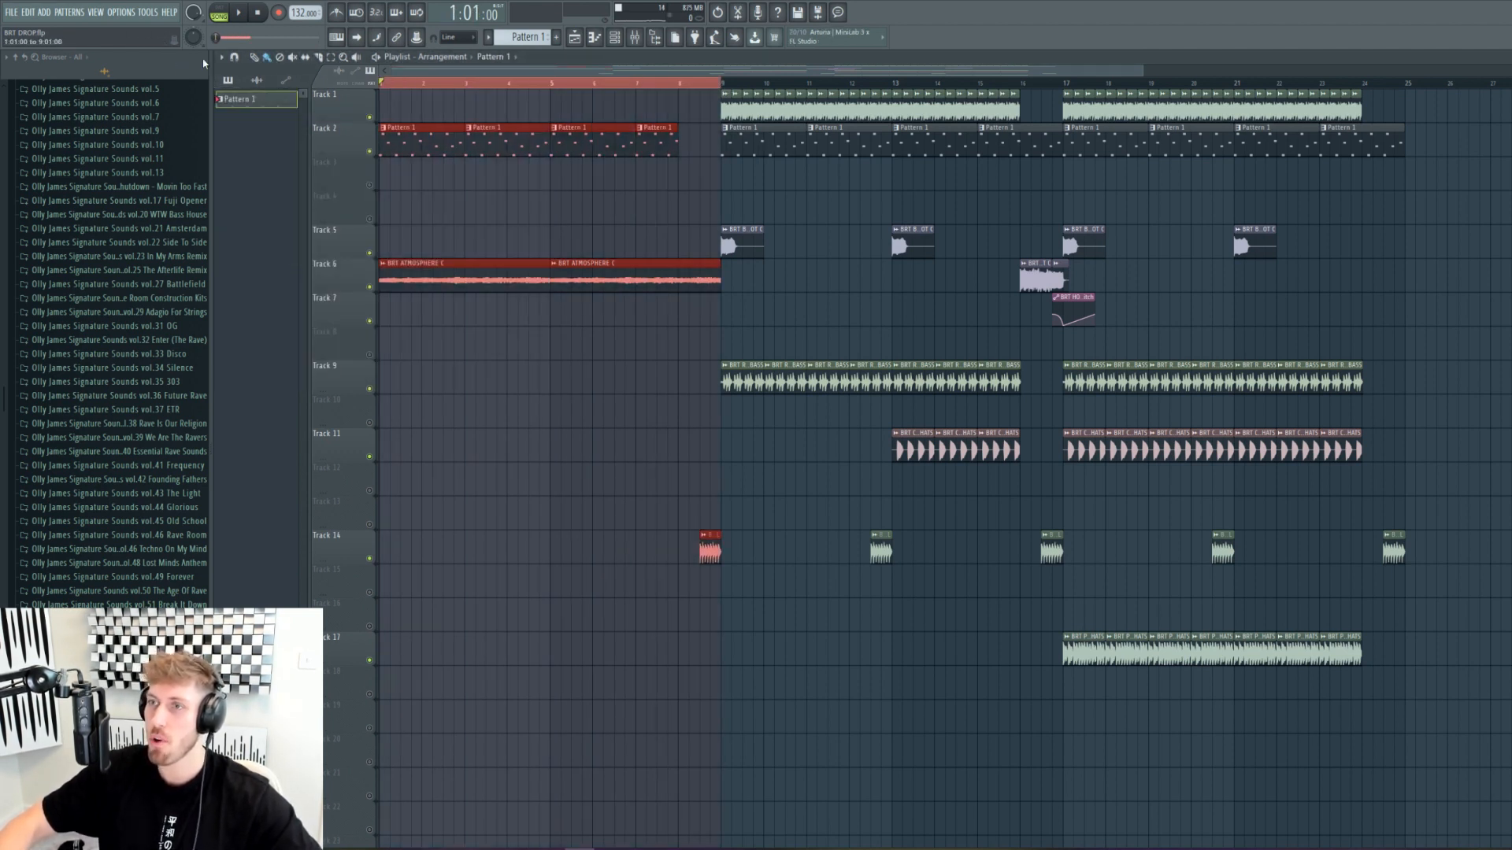
double_click(597, 131)
key(F9)
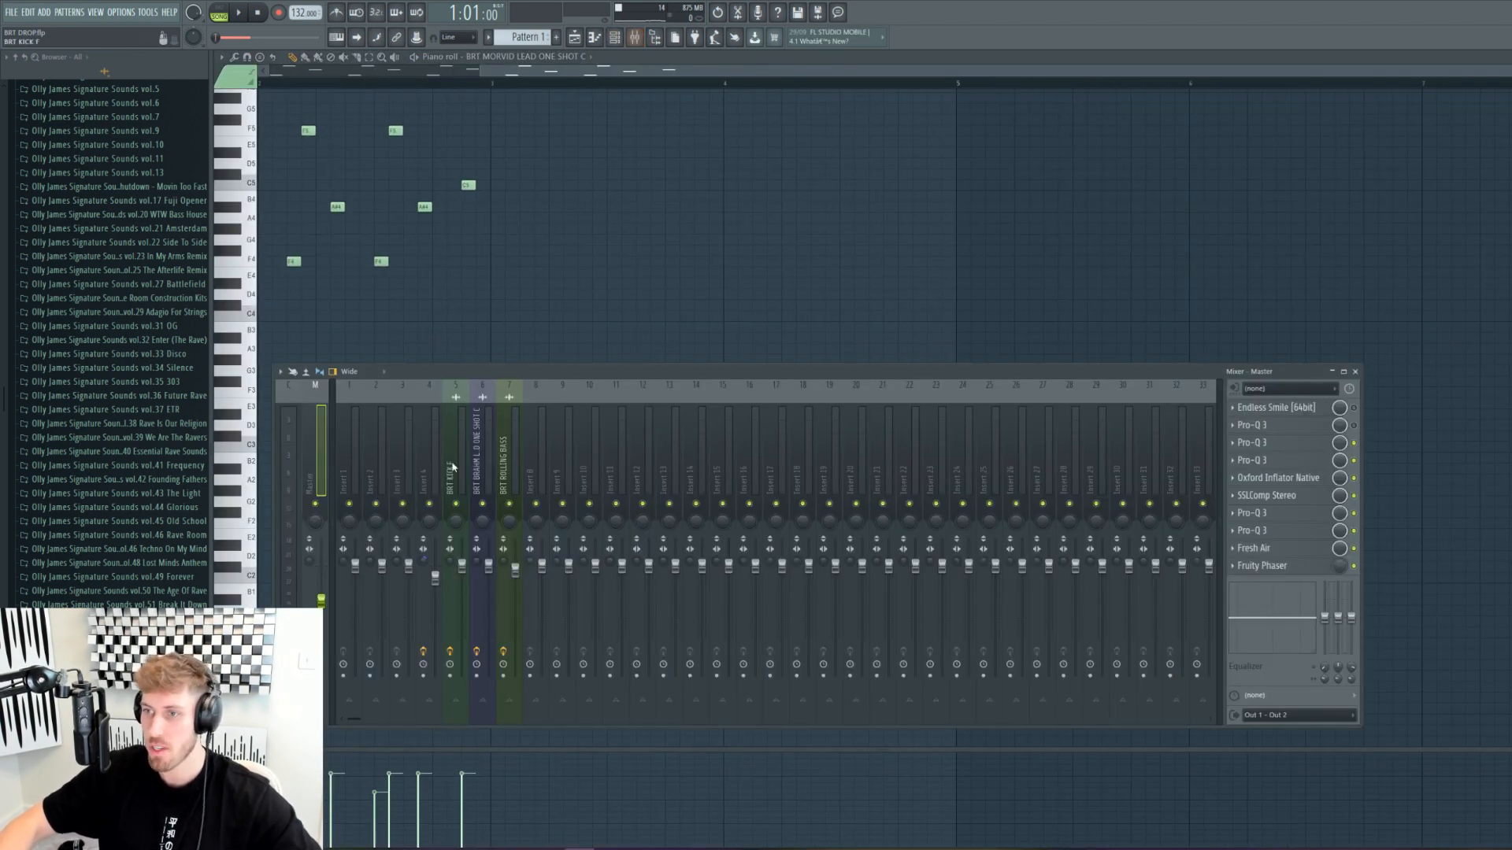
click(423, 466)
right_click(1353, 566)
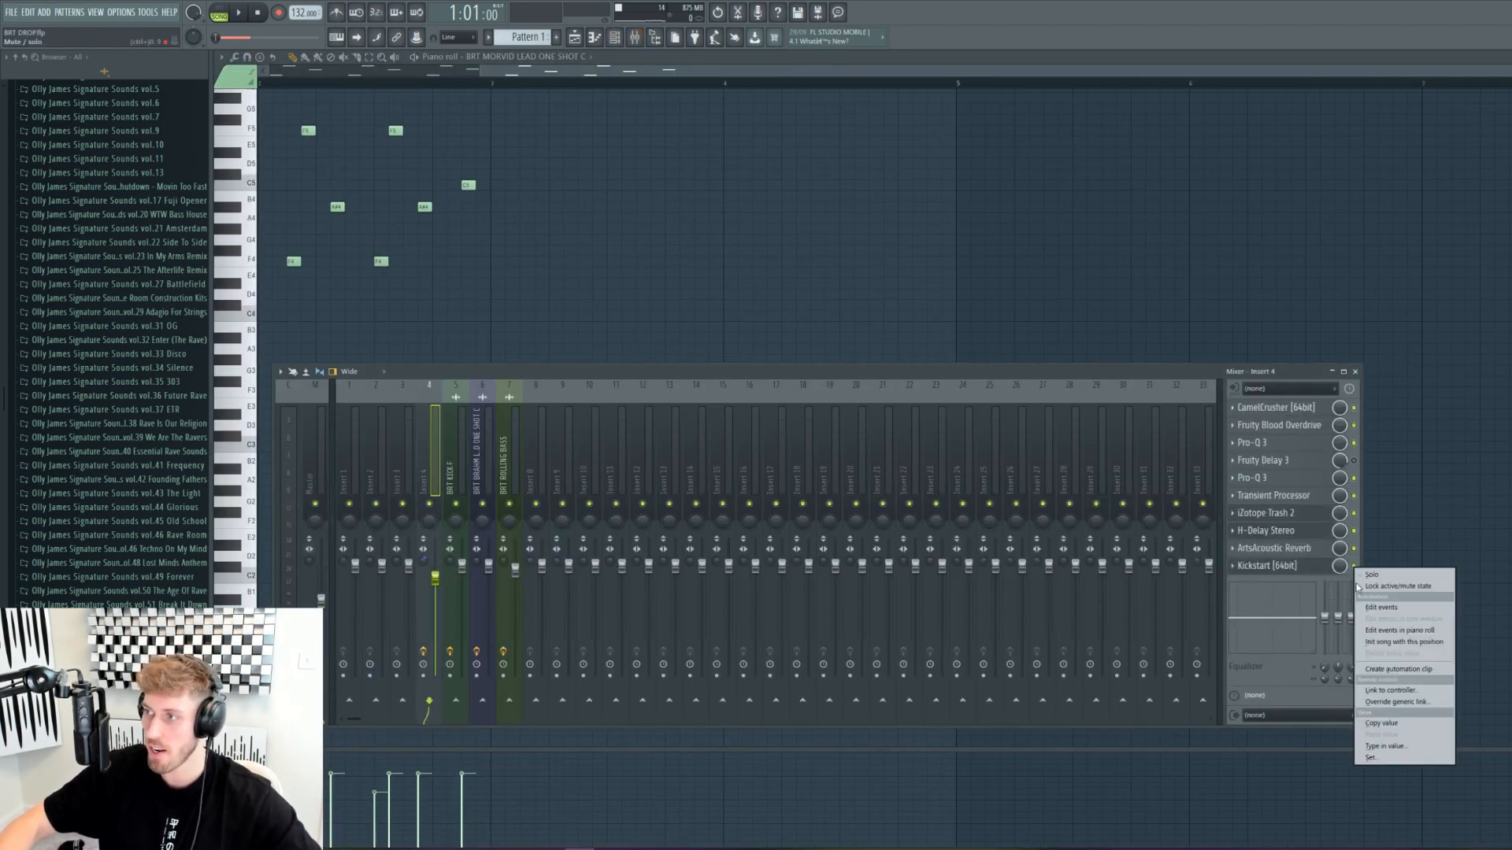
click(1398, 670)
click(578, 39)
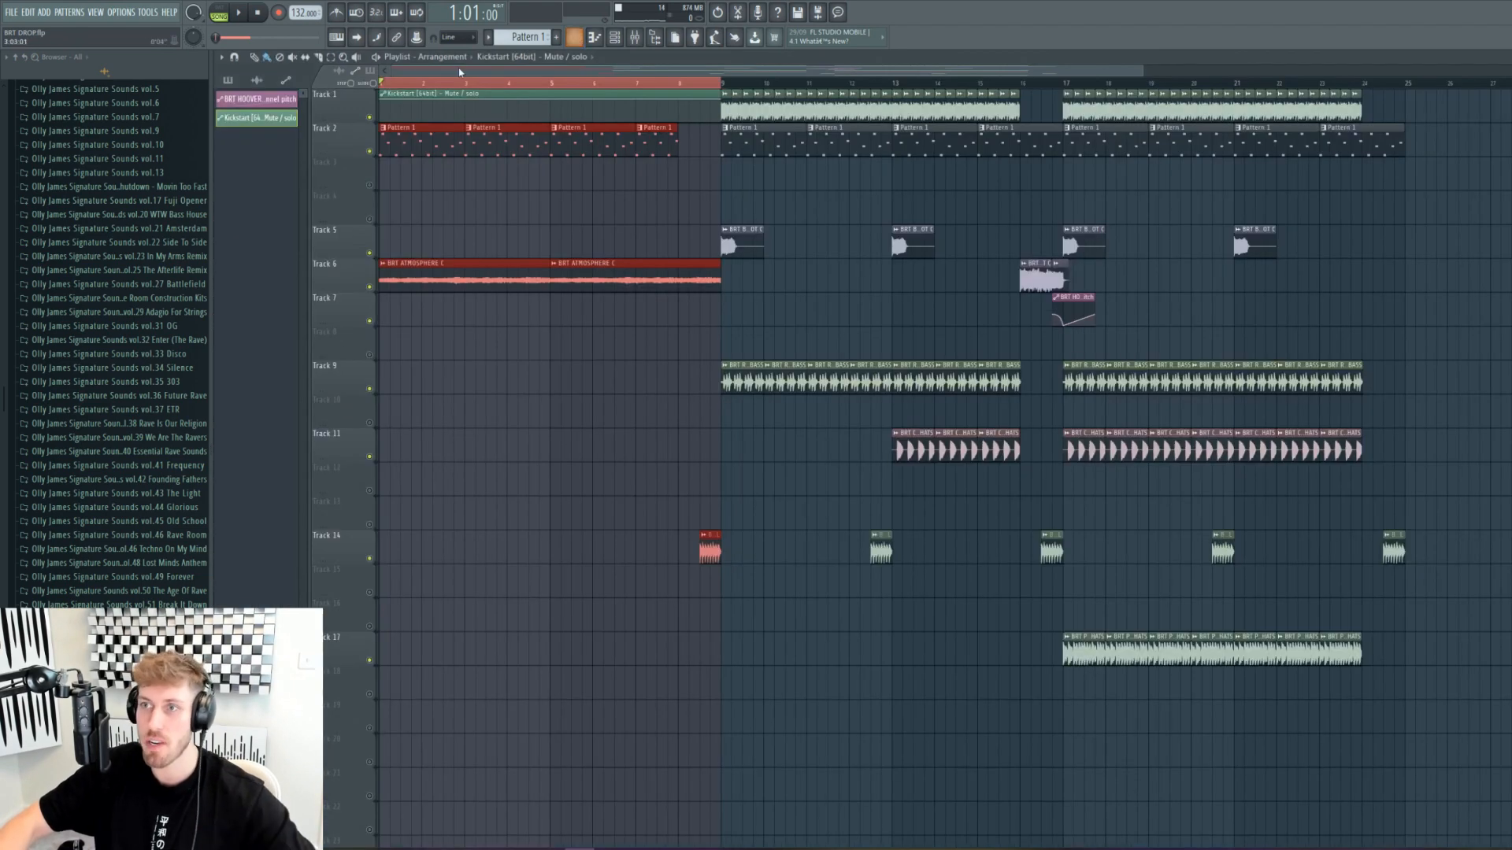
click(380, 100)
drag(382, 99, 381, 118)
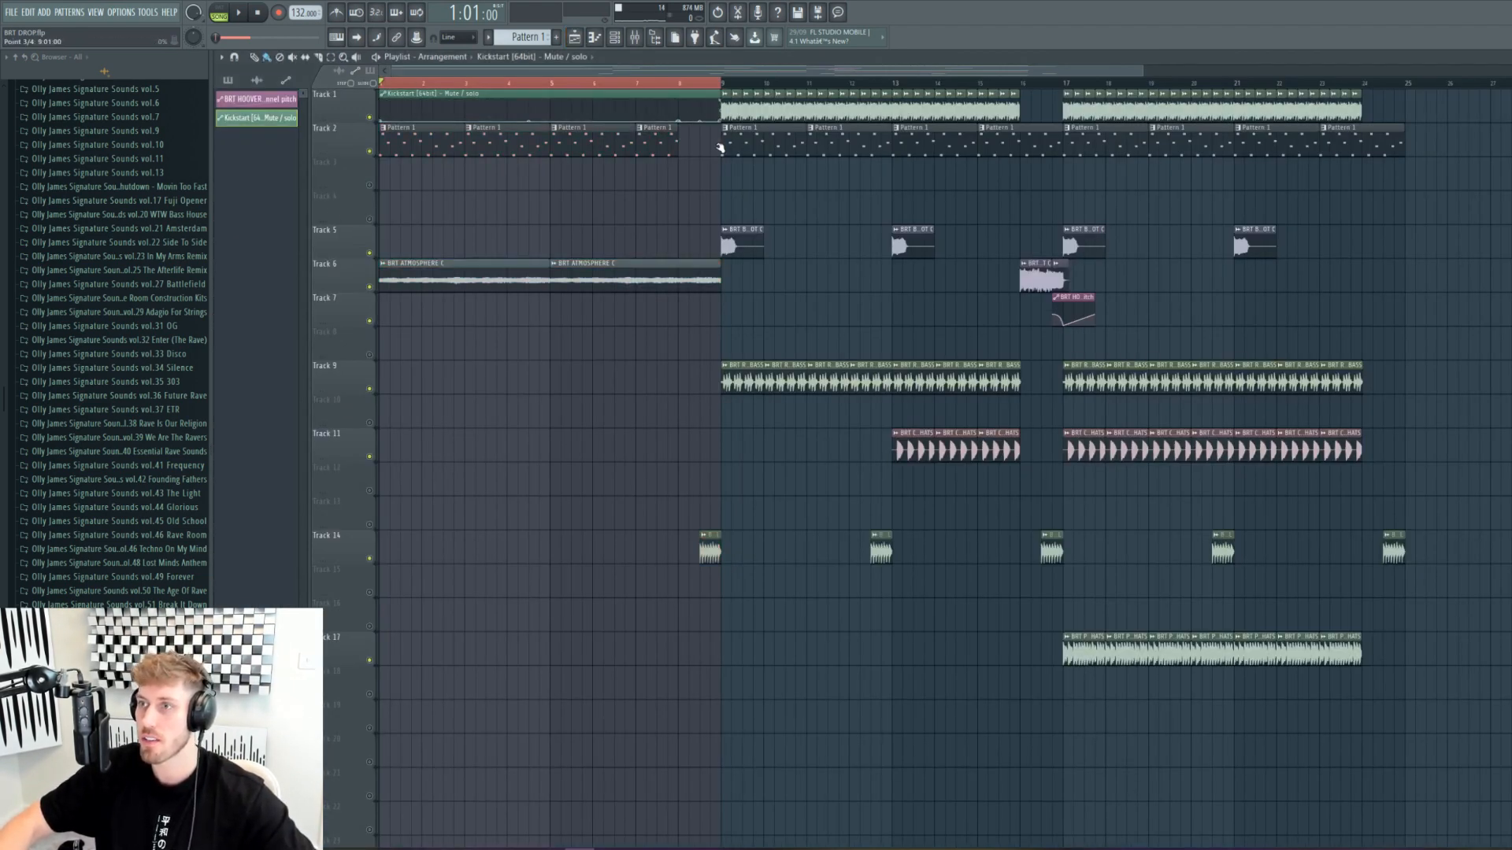
Step: Place BRT BRAHM LEAD ONE SHOT C accents on Track 5 at bars 1 and 5
click(386, 244)
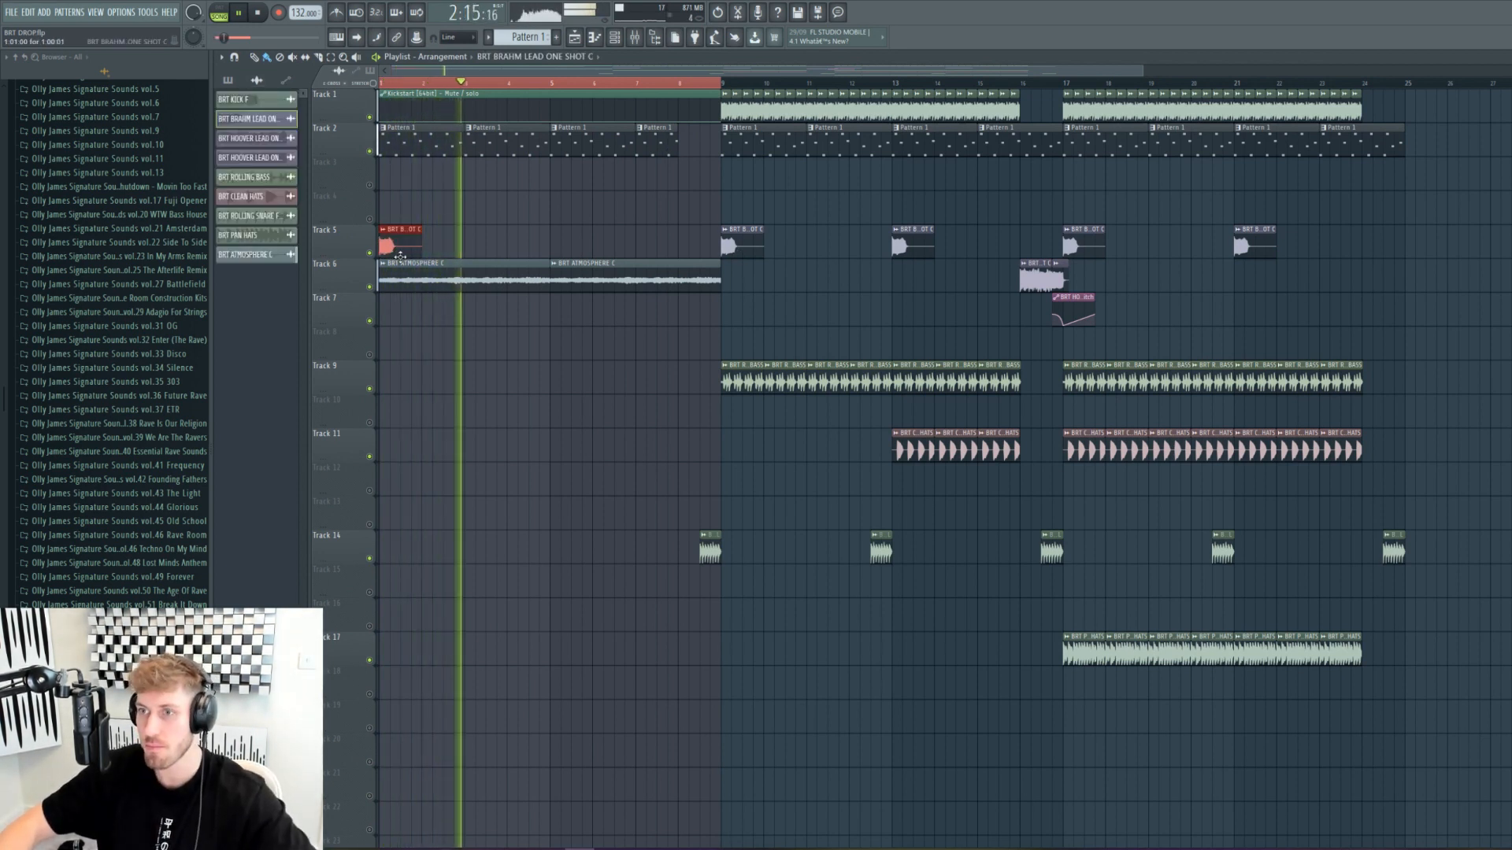
click(567, 245)
drag(567, 246, 556, 244)
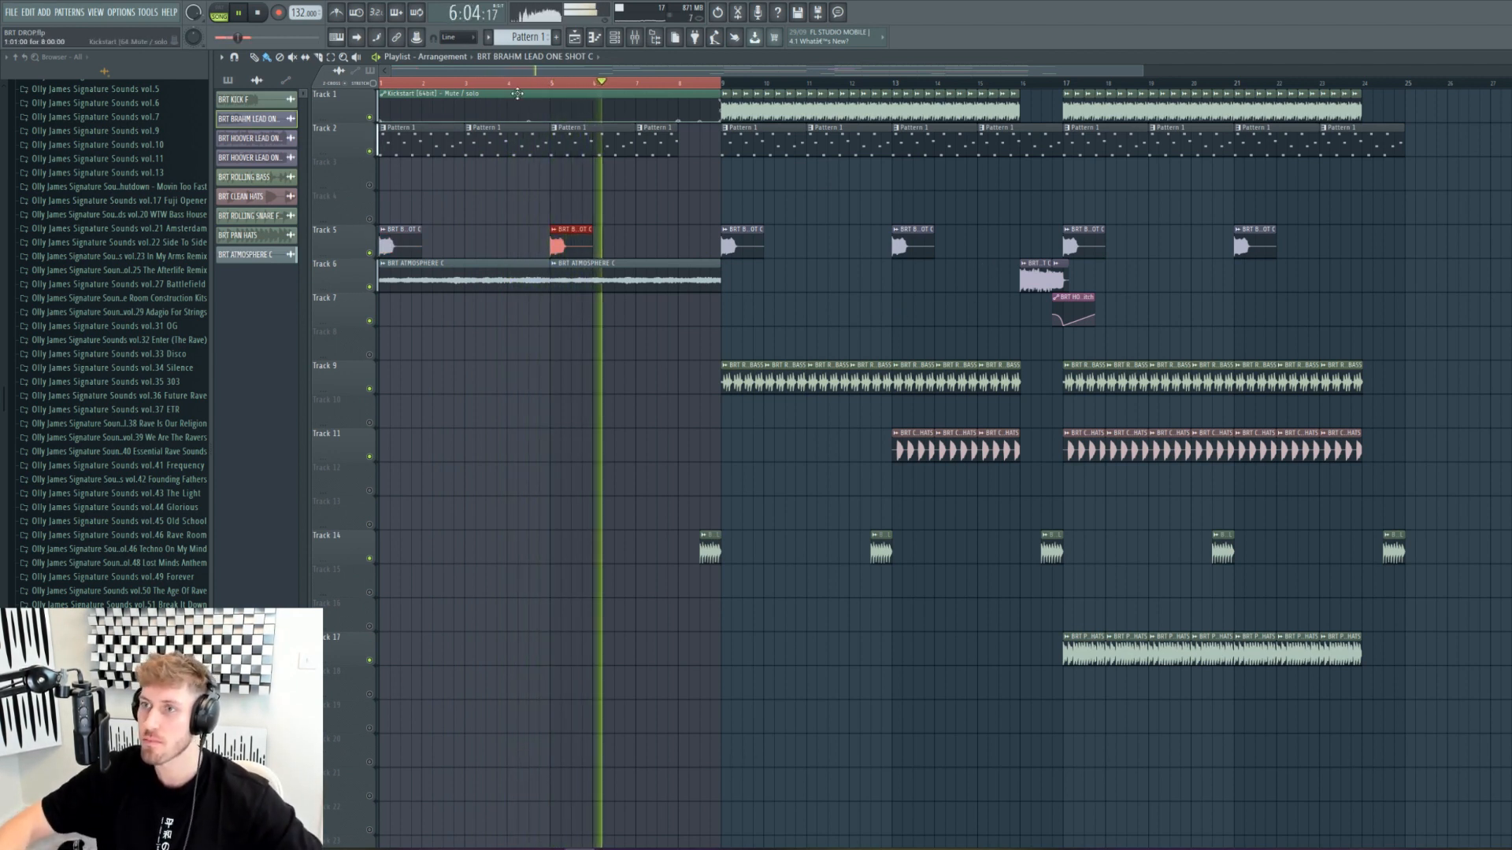
Step: Select bars 1 to 8, stop playback and replace Fruity Delay 3 with Endless Smile on mixer insert 4
drag(720, 83, 380, 82)
key(space)
click(634, 37)
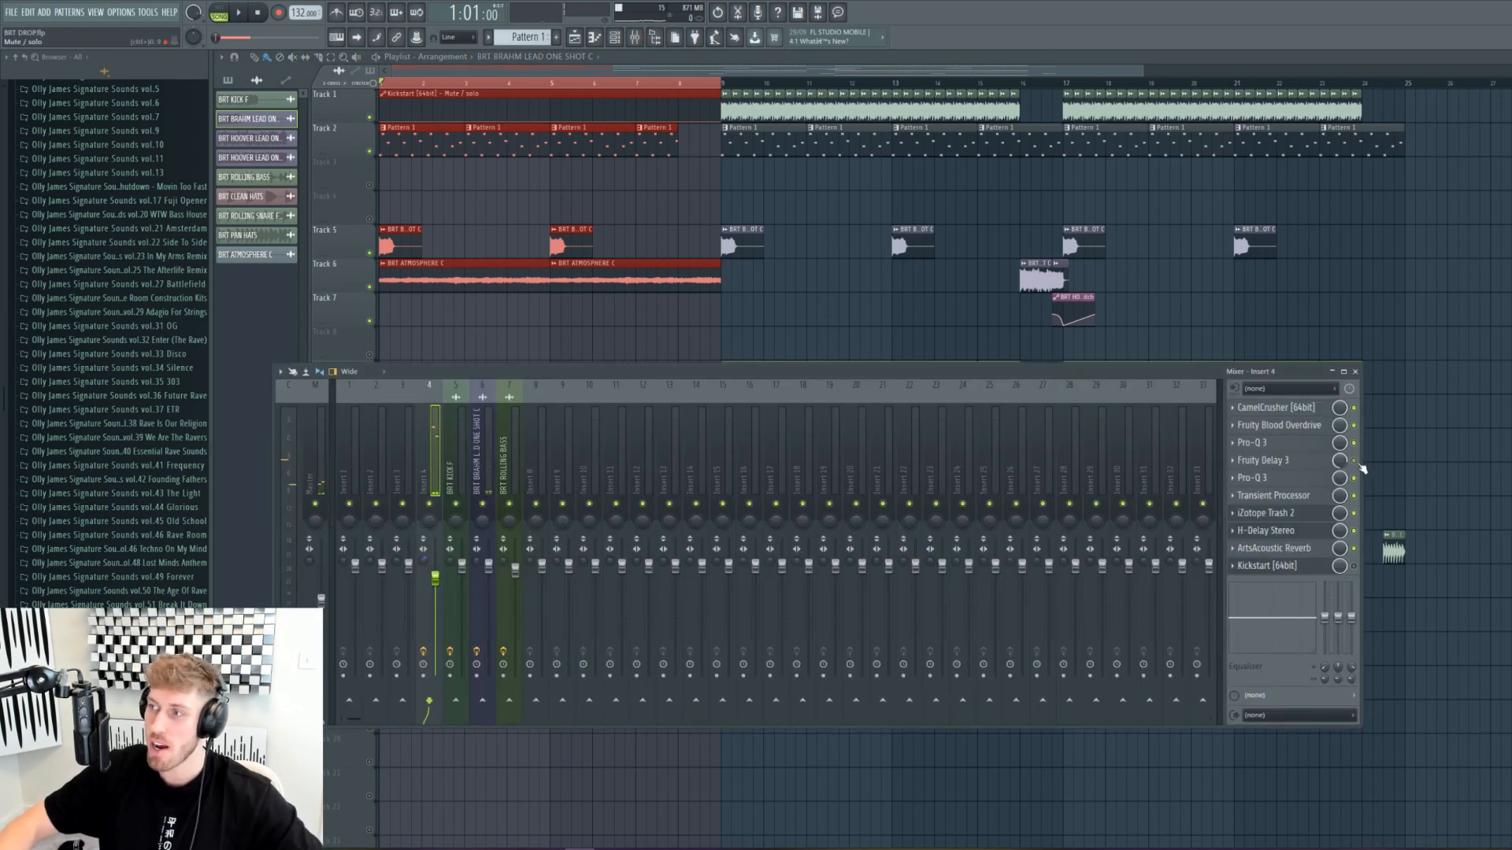
click(1239, 463)
mouse_move(1260, 476)
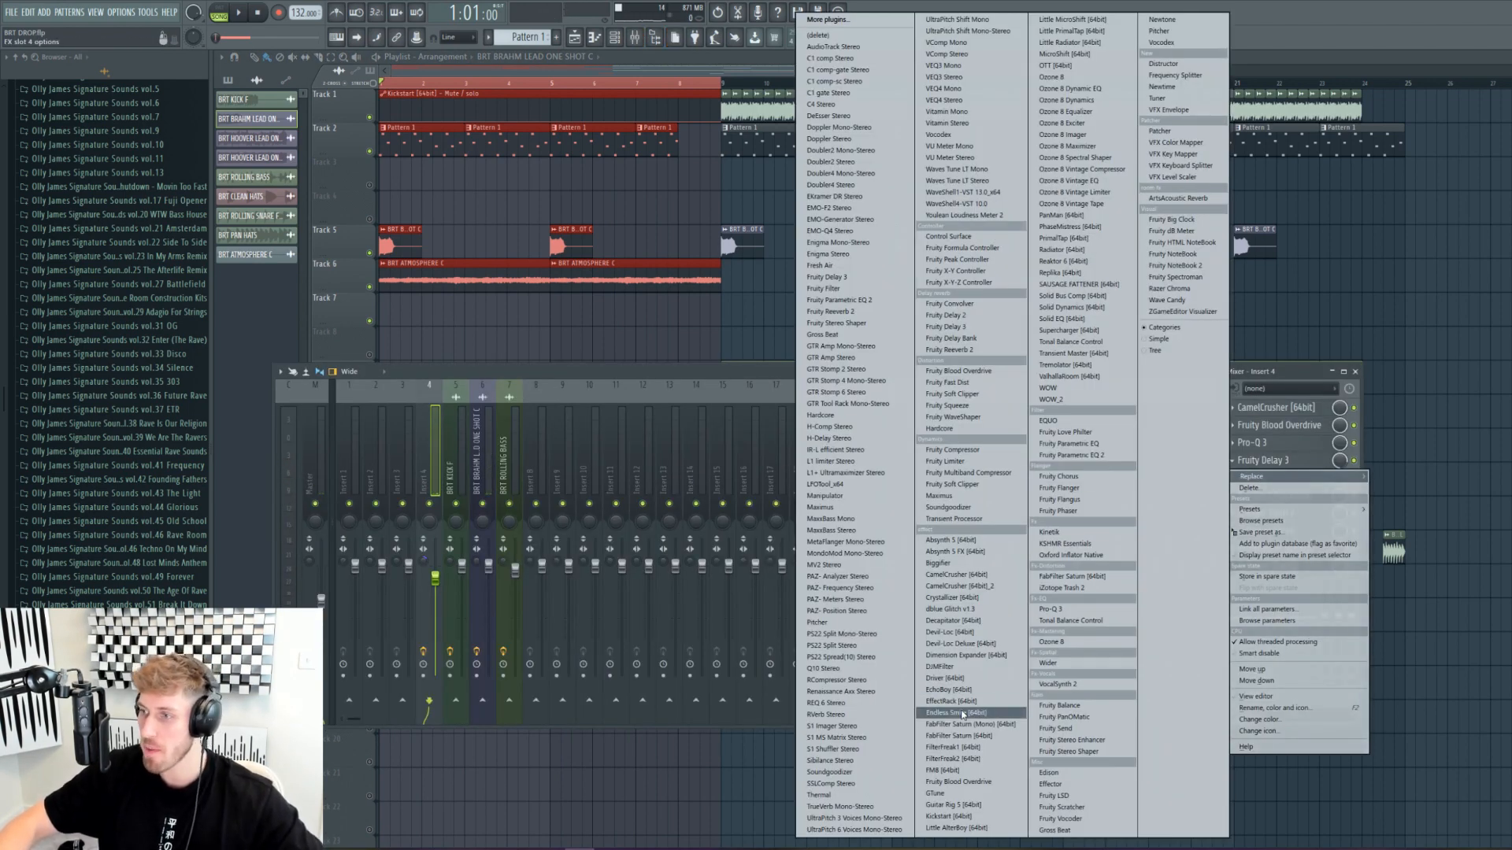
click(959, 712)
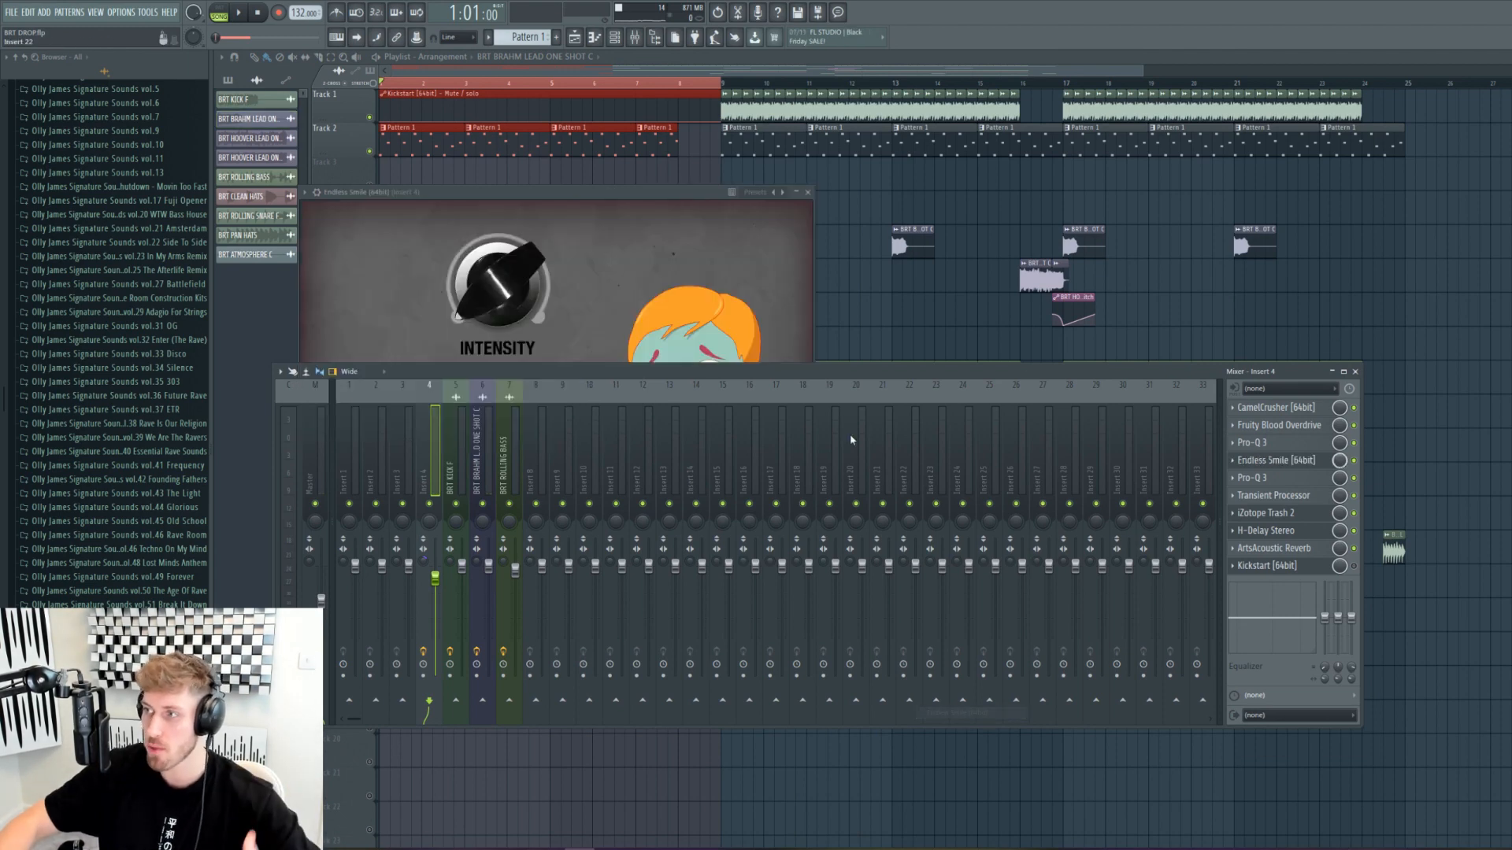
Step: Automate Endless Smile's intensity as a gradual rise over bars 1 to 8, unmute Track 3 and save the project
click(150, 12)
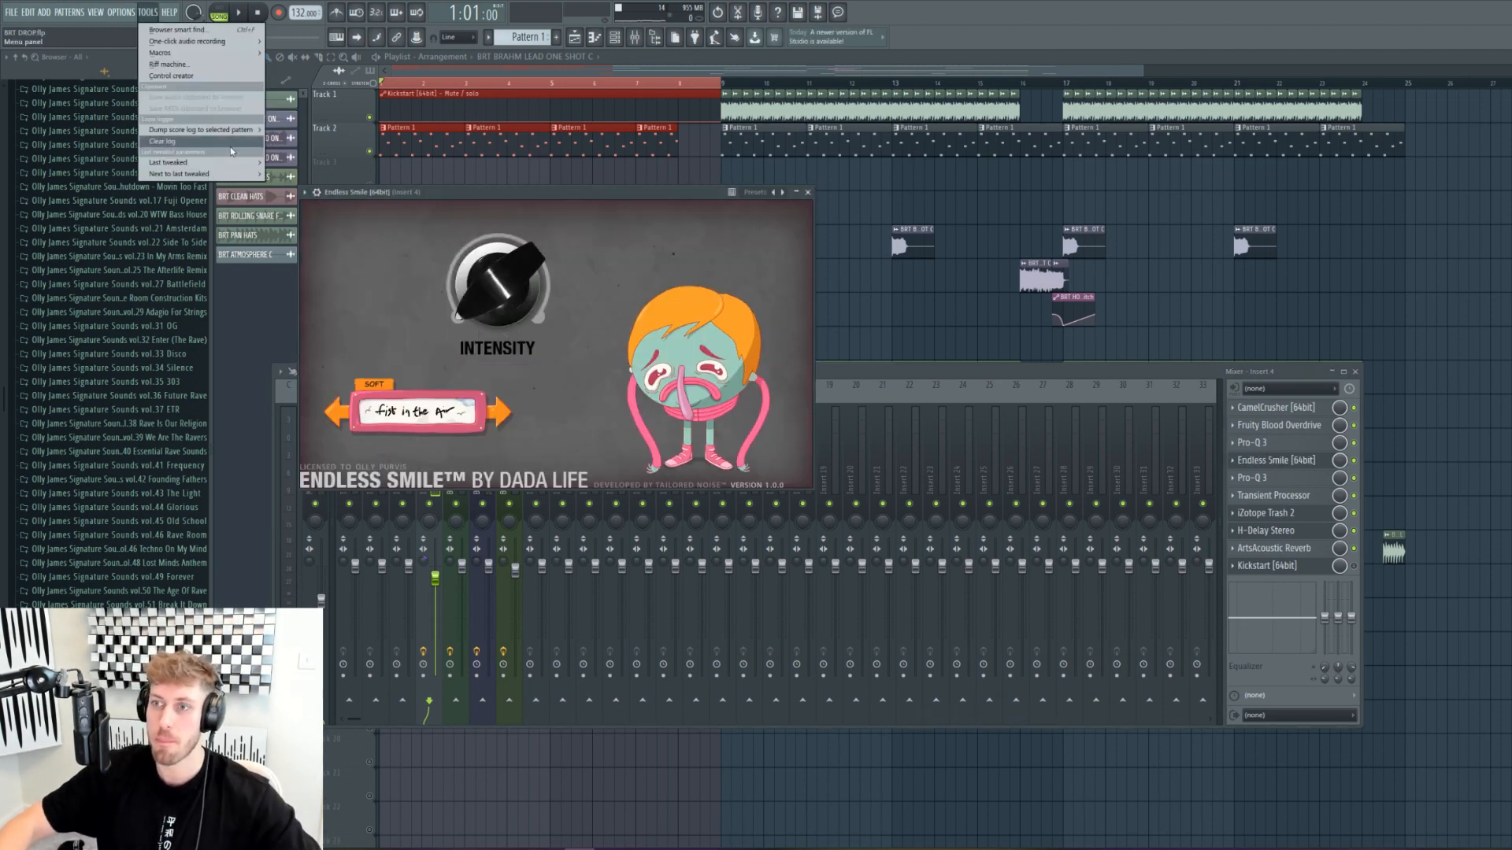
mouse_move(232, 164)
click(350, 245)
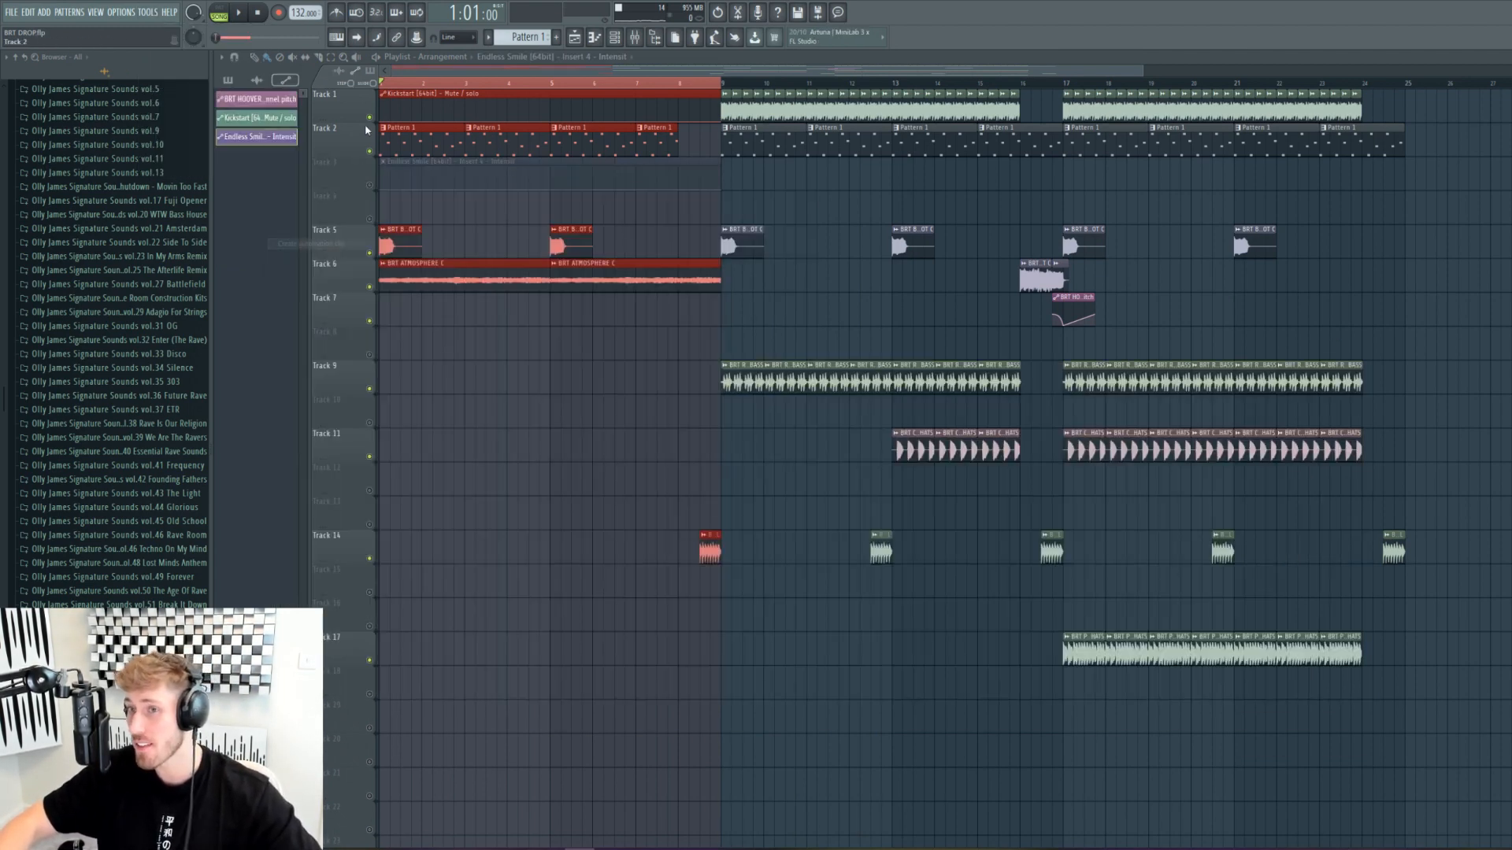
drag(716, 189, 725, 184)
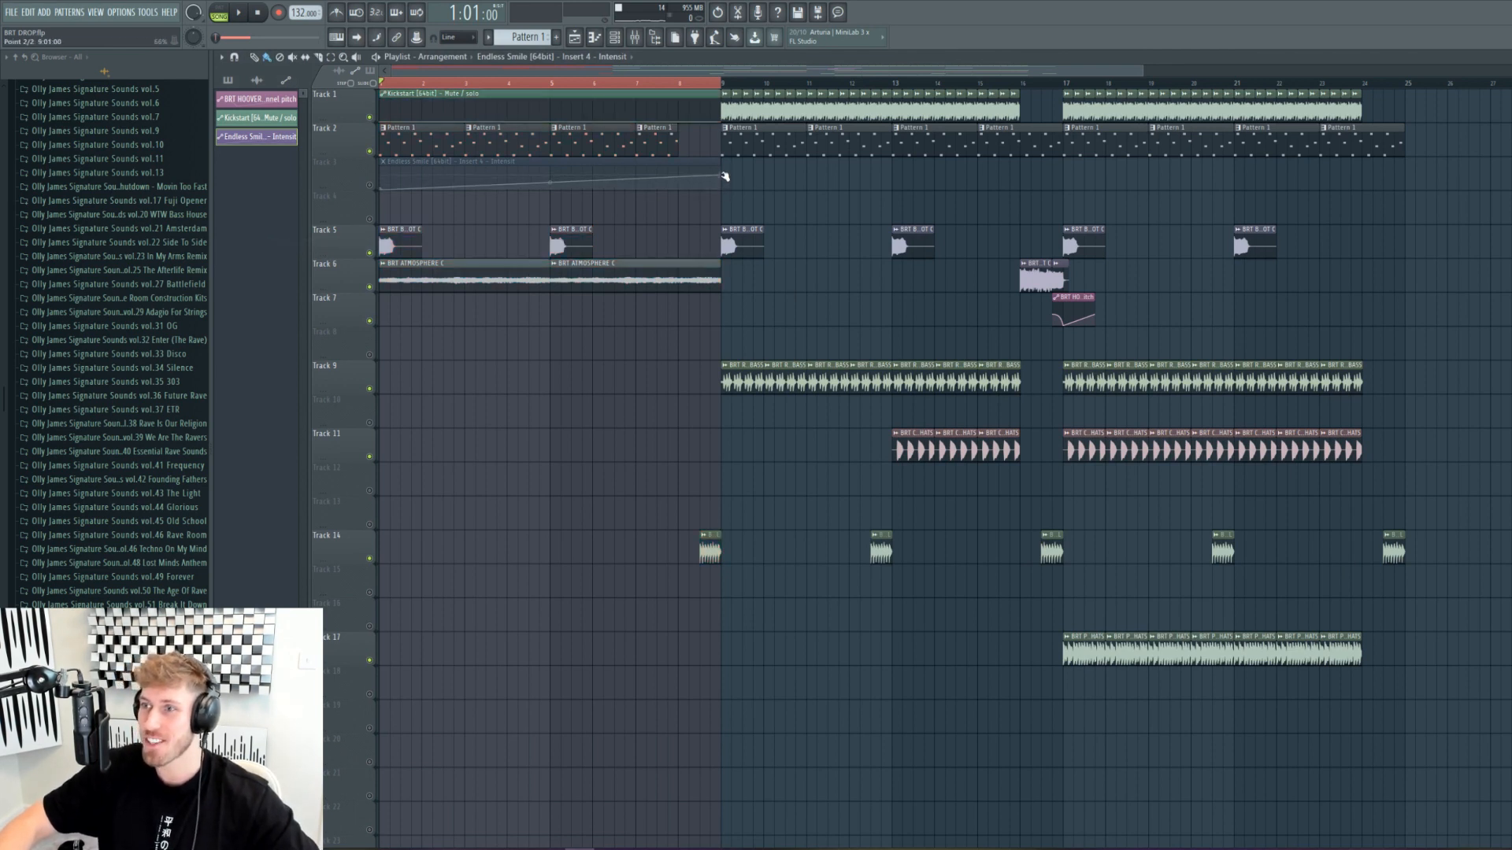
click(369, 186)
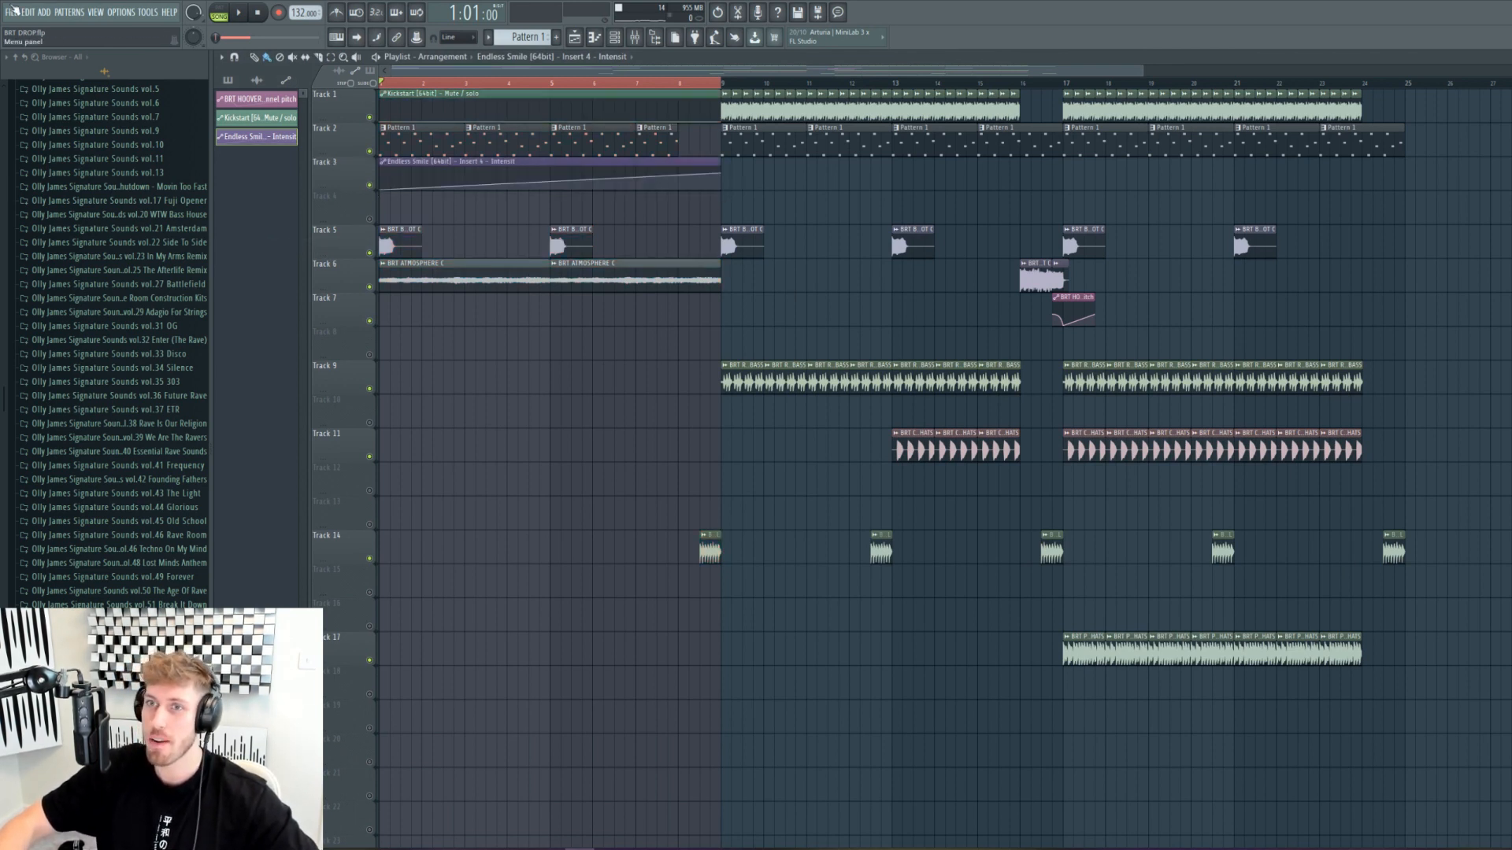
click(11, 12)
click(79, 69)
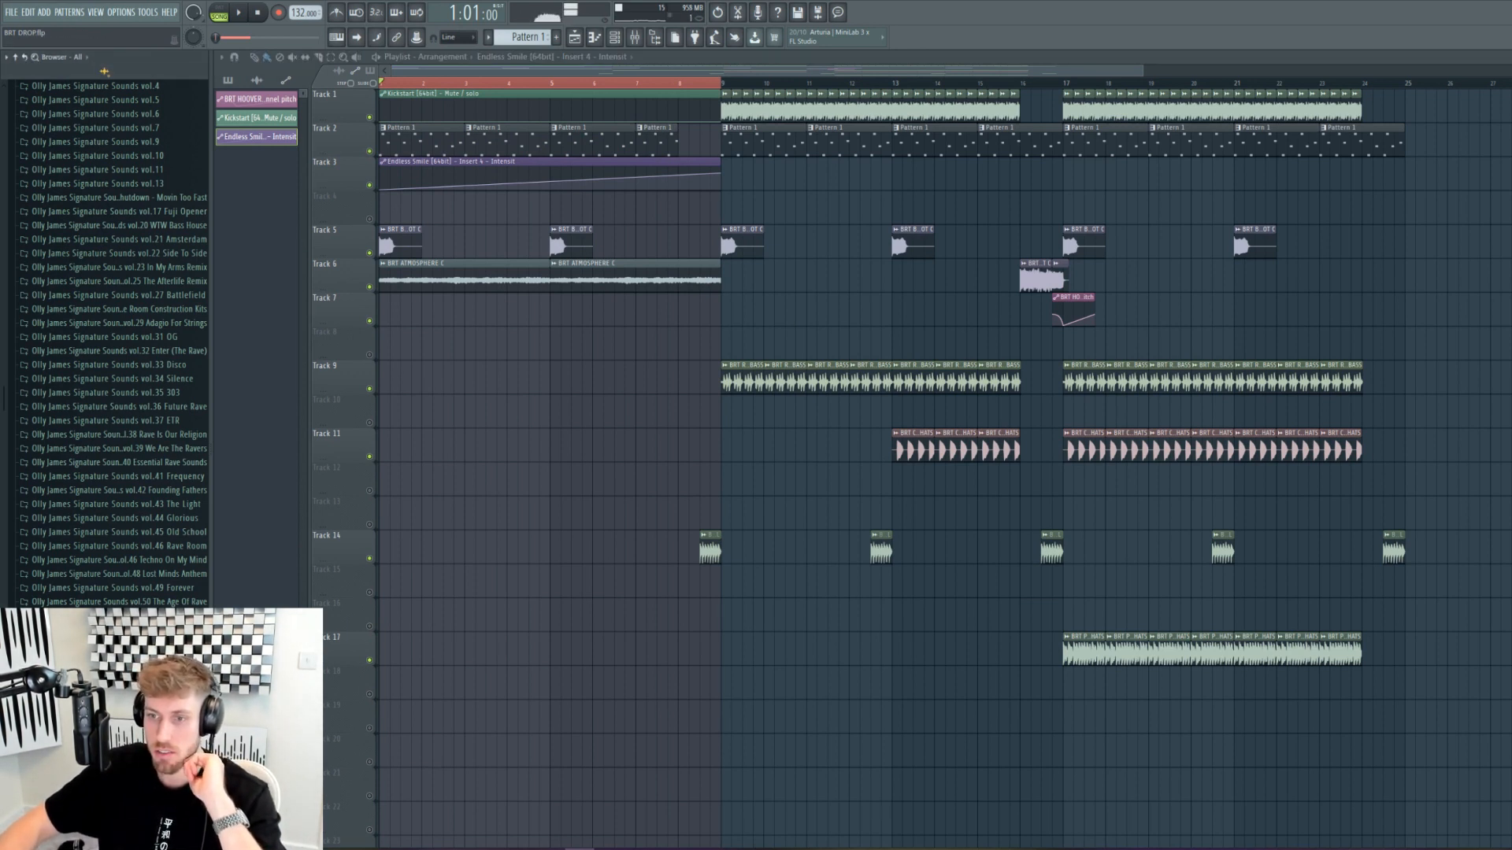
Step: Place BRT LFO NOISE on Track 21 at bars 1, 9 and 17, and lower its channel volume to about 59%
drag(118, 732, 722, 784)
click(488, 786)
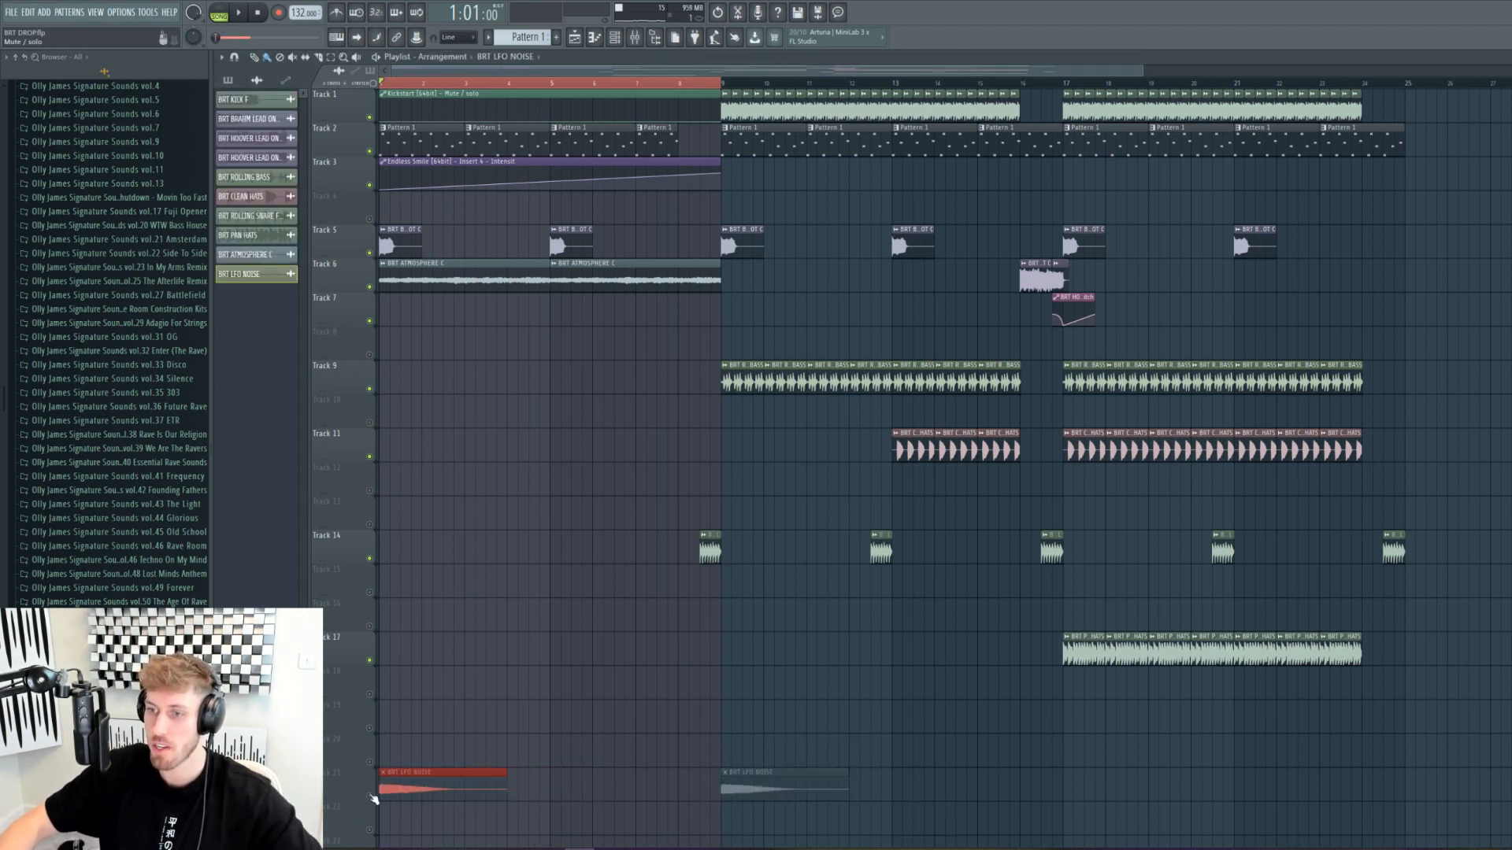
key(space)
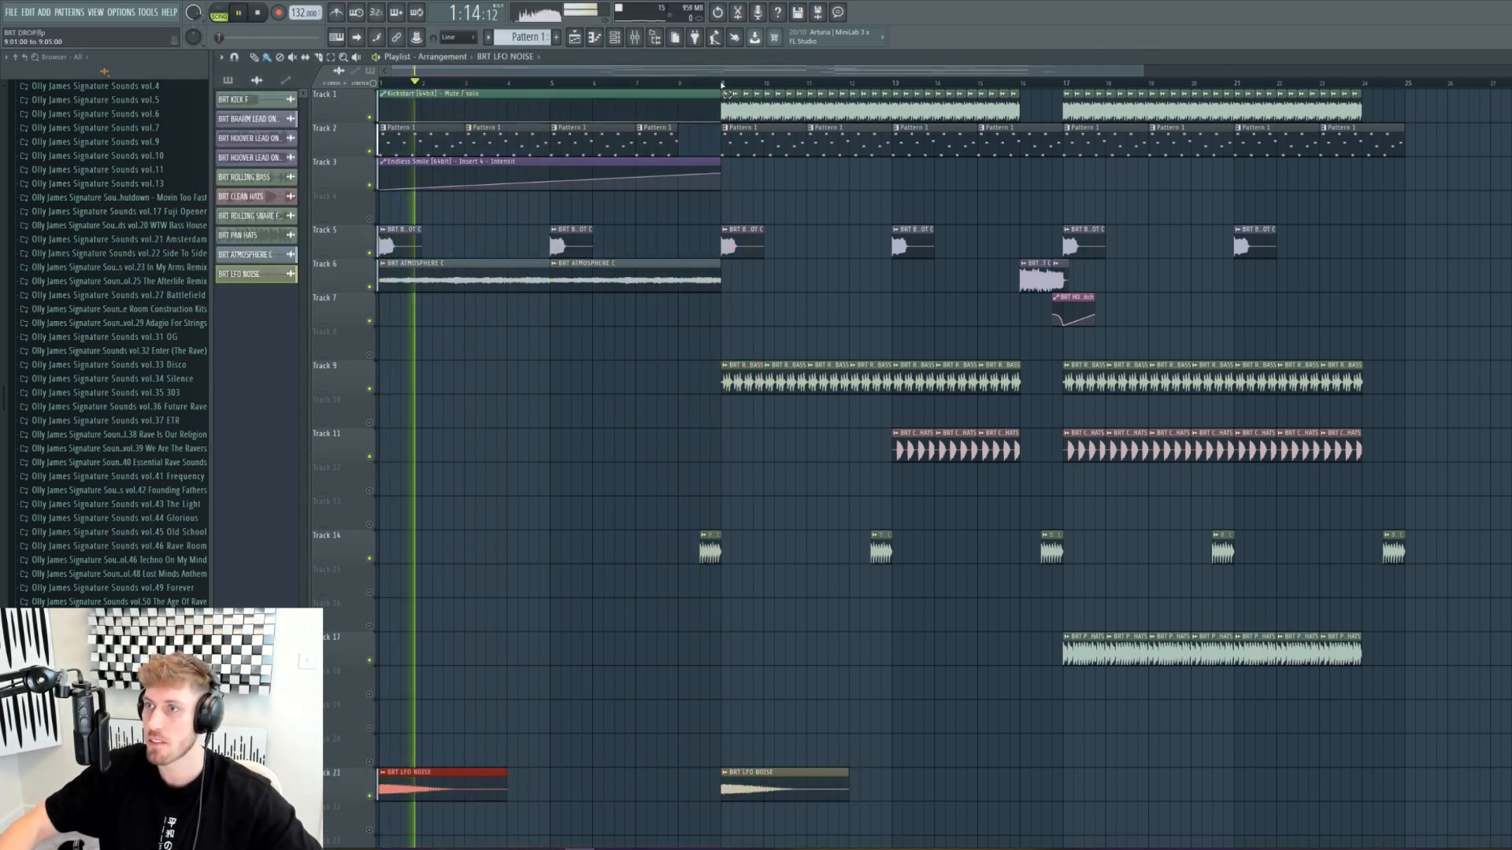
double_click(776, 789)
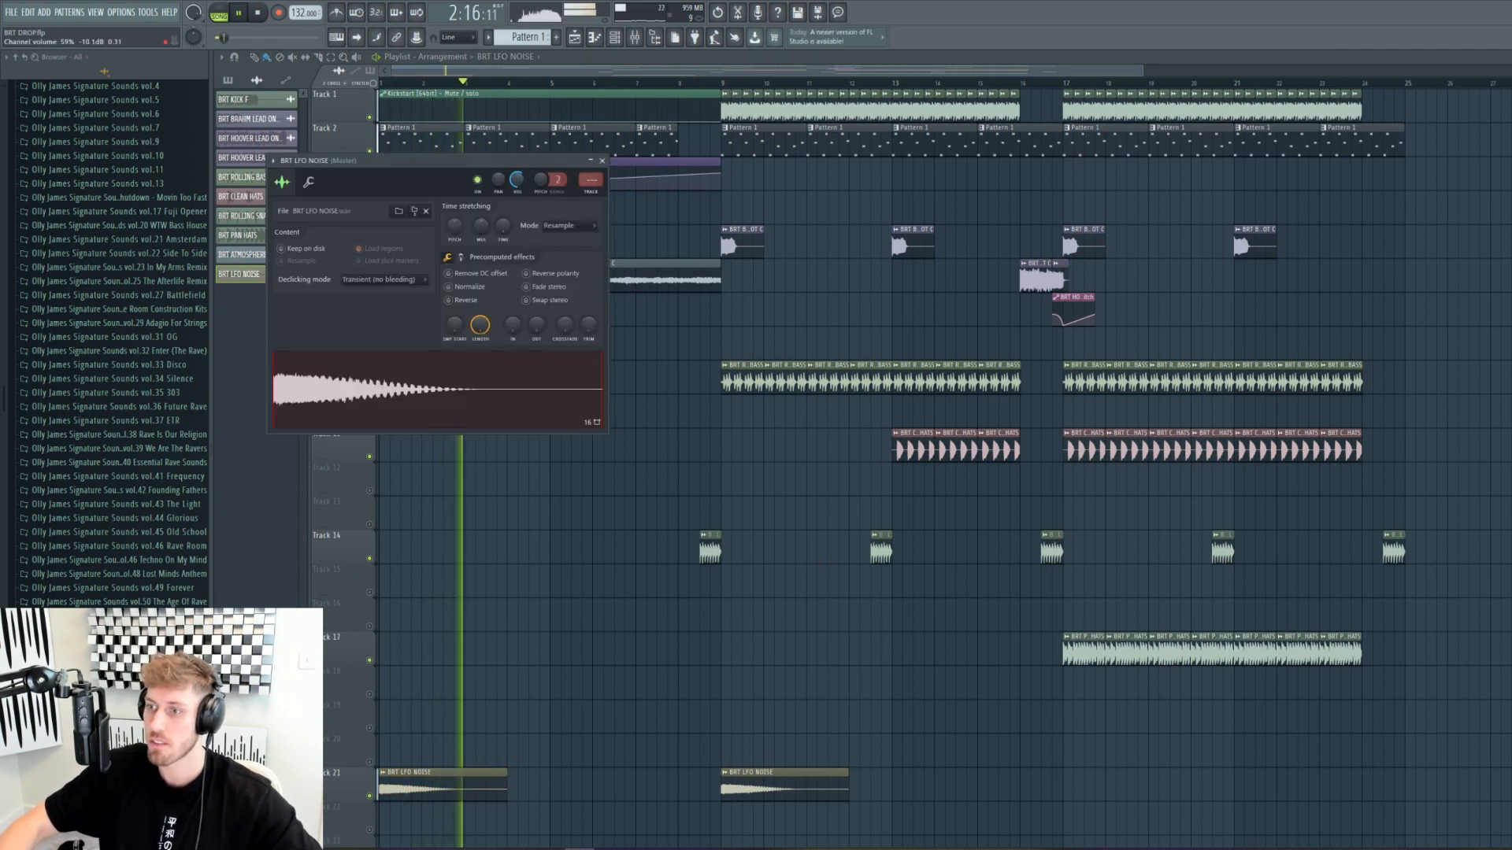
click(1071, 787)
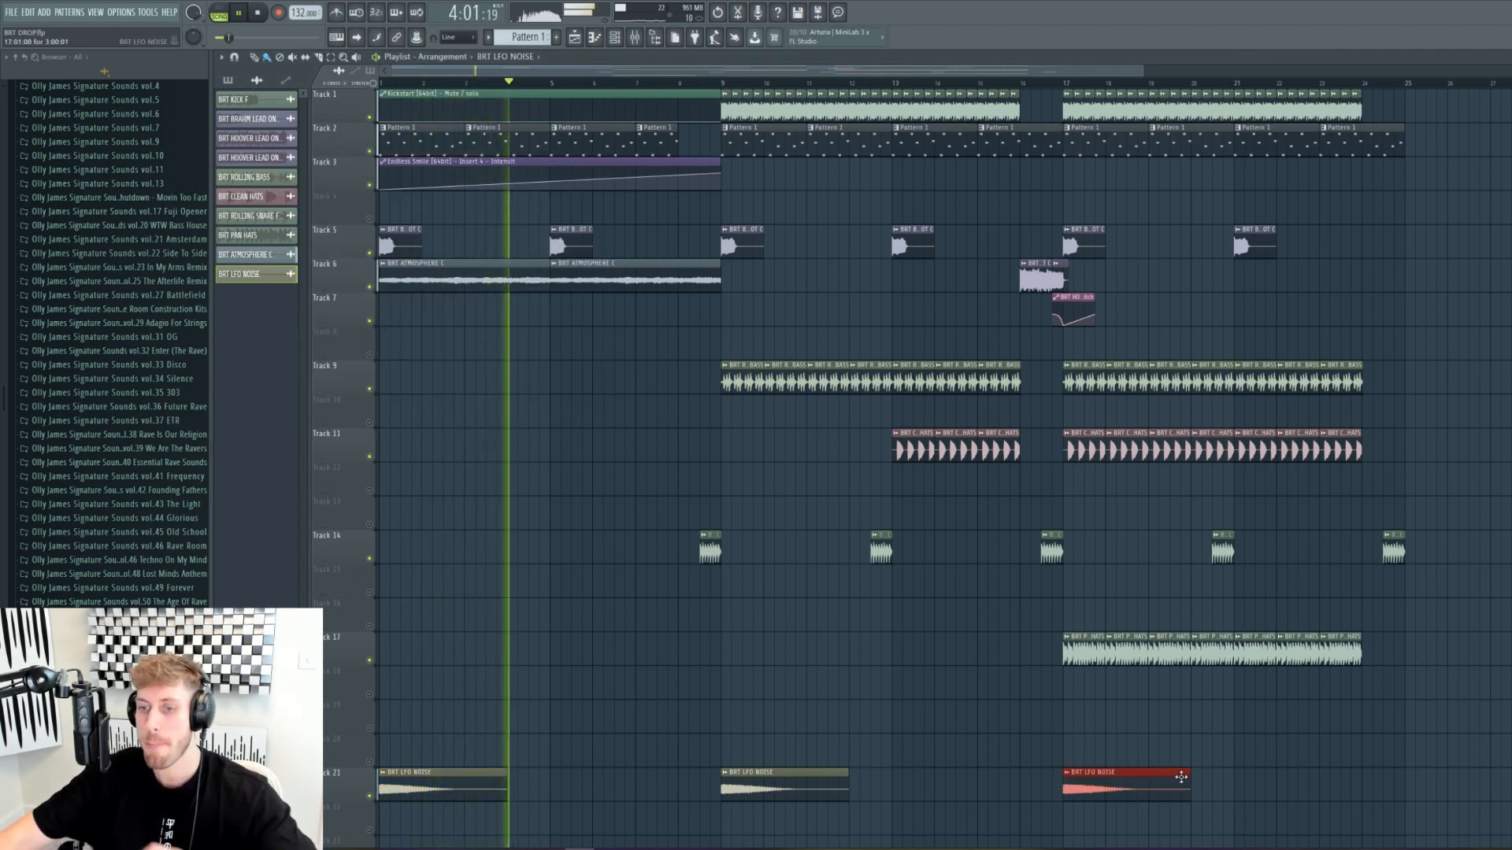
key(space)
Step: Place BRT RISER F 132BPM on Track 20 at bar 1, with channel volume about 52% and an 18% fade-in
drag(110, 756, 378, 755)
key(space)
double_click(573, 755)
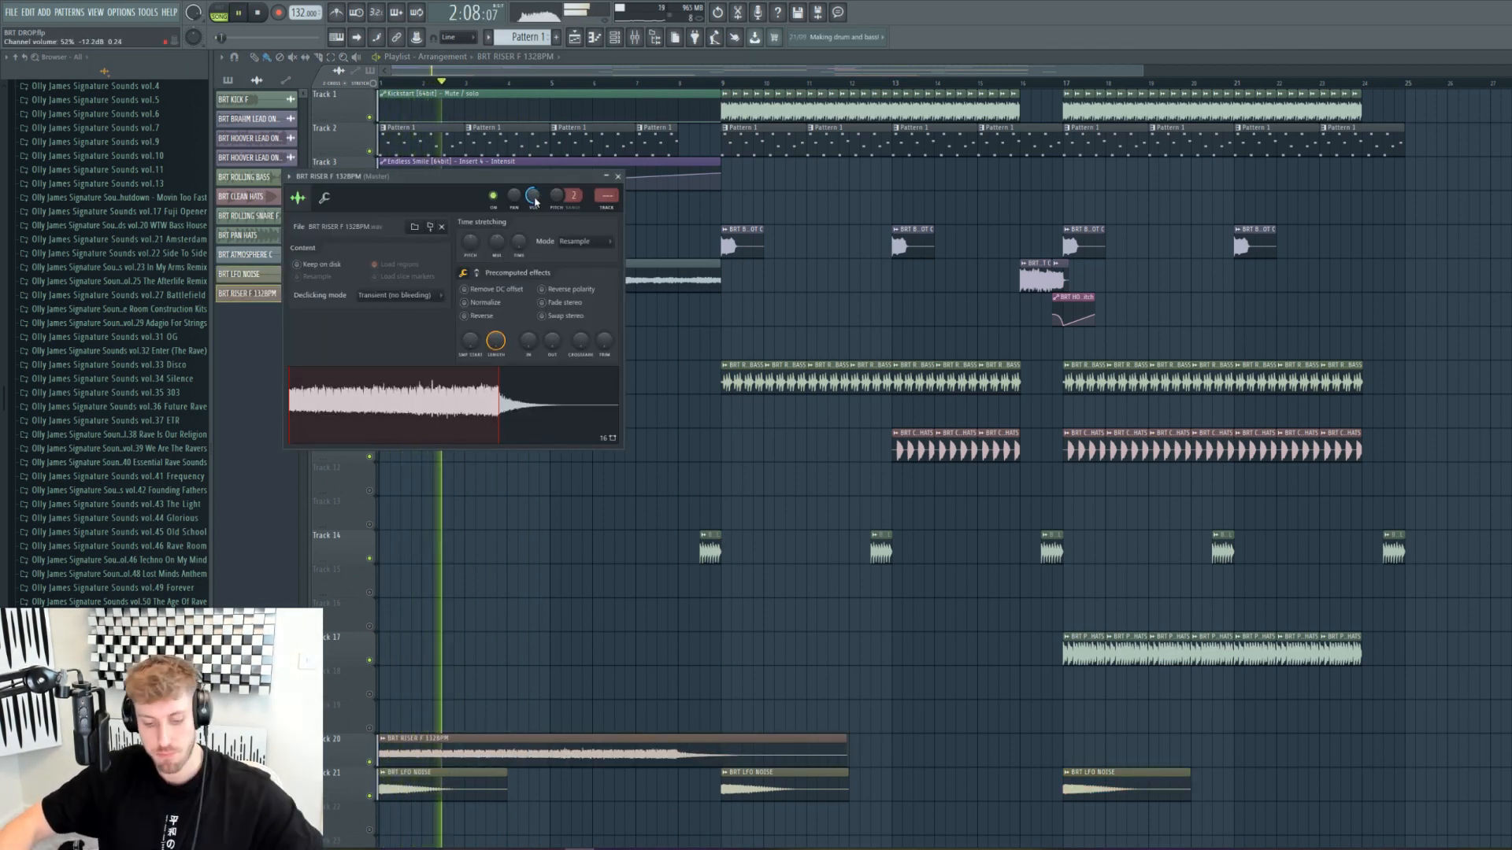
drag(527, 334, 527, 313)
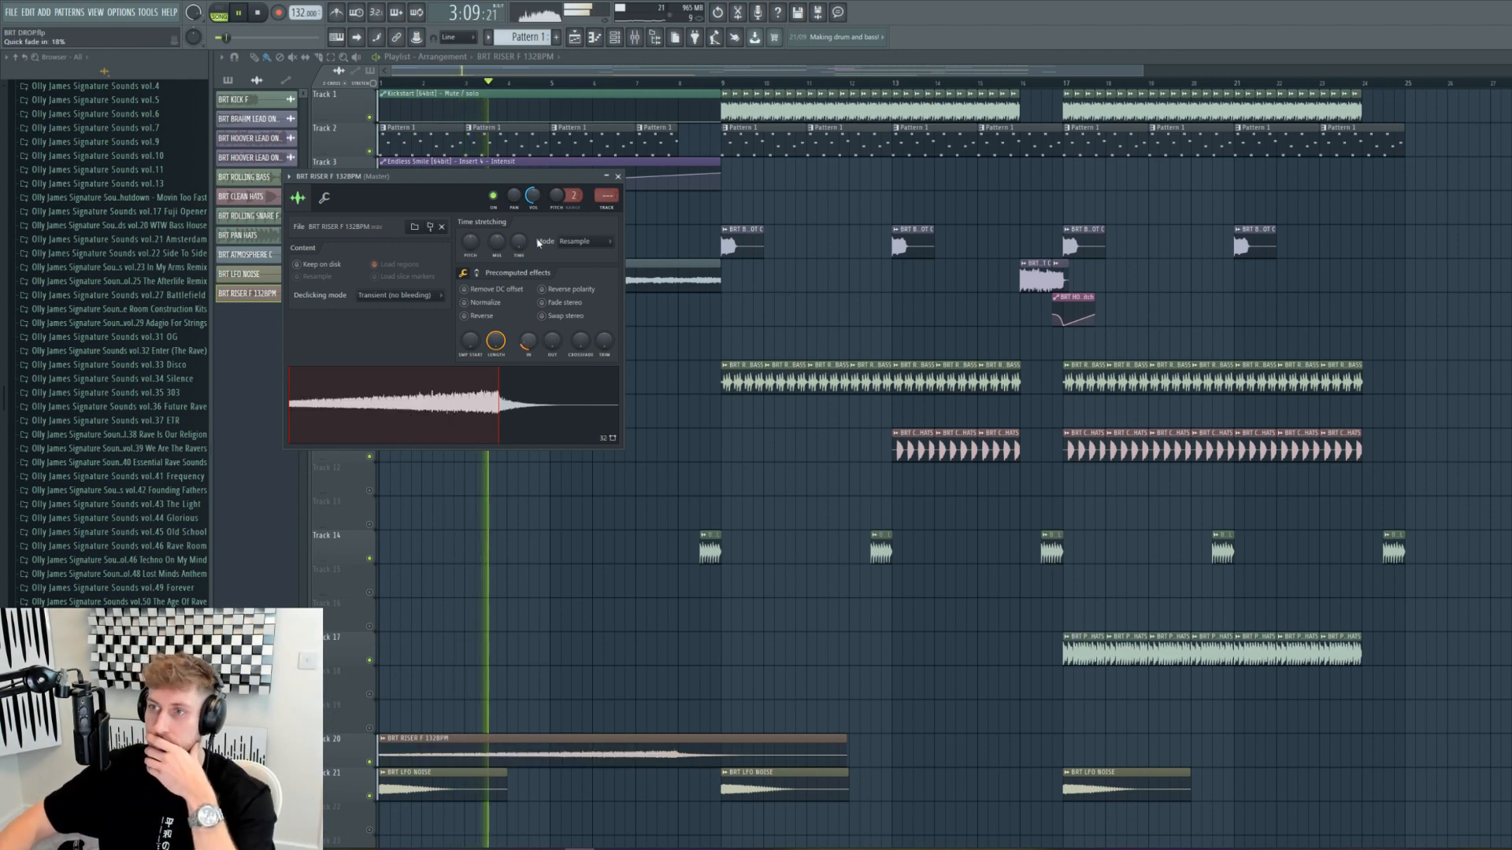
click(618, 177)
Step: Set BRT ATMOSPHERE C's channel volume to about 60% and its time-stretching mode to e2 generic
double_click(571, 272)
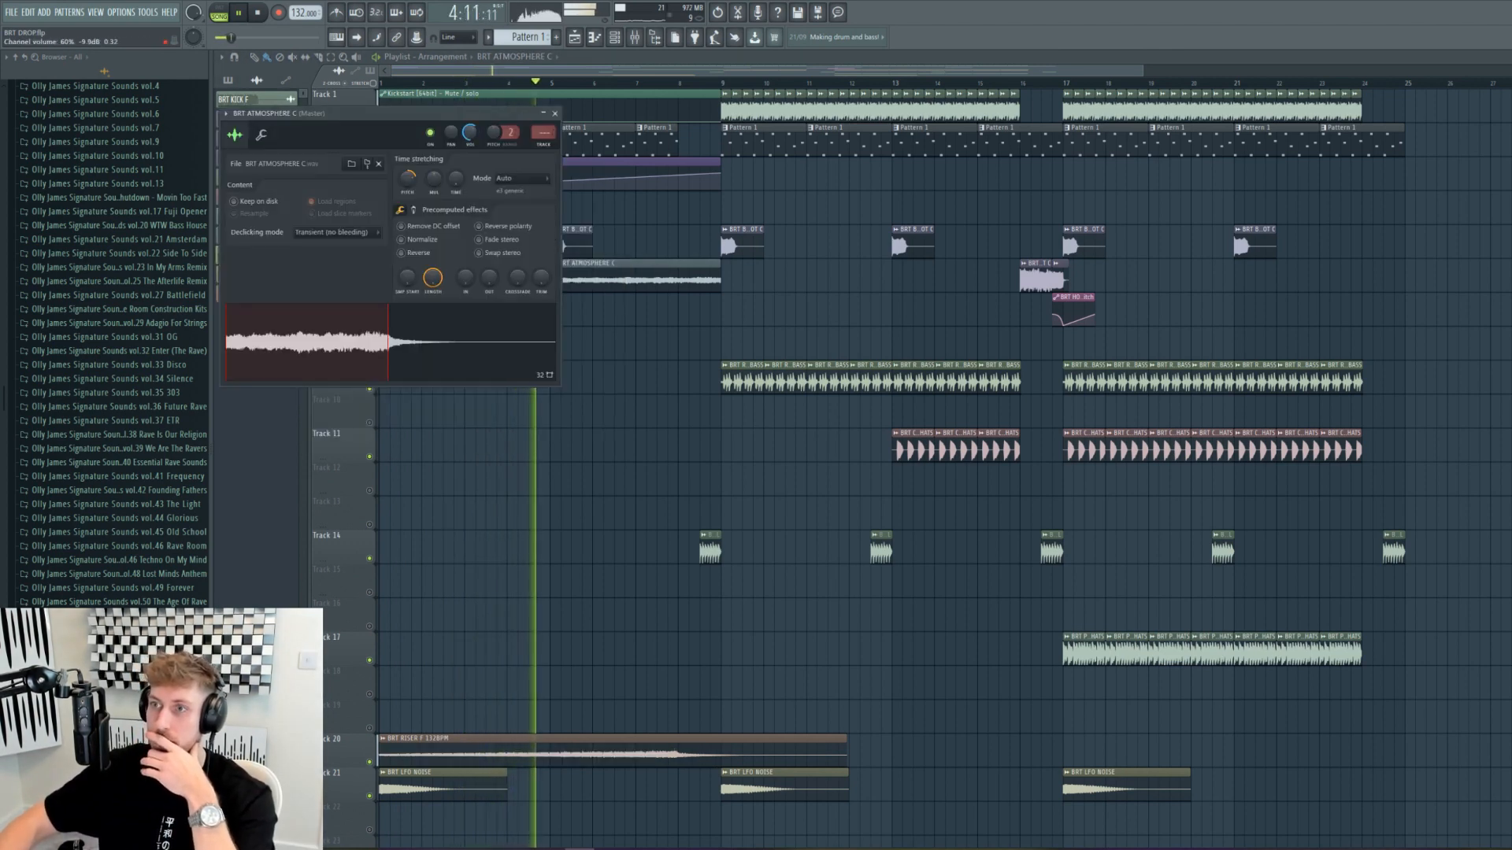
click(523, 178)
click(522, 254)
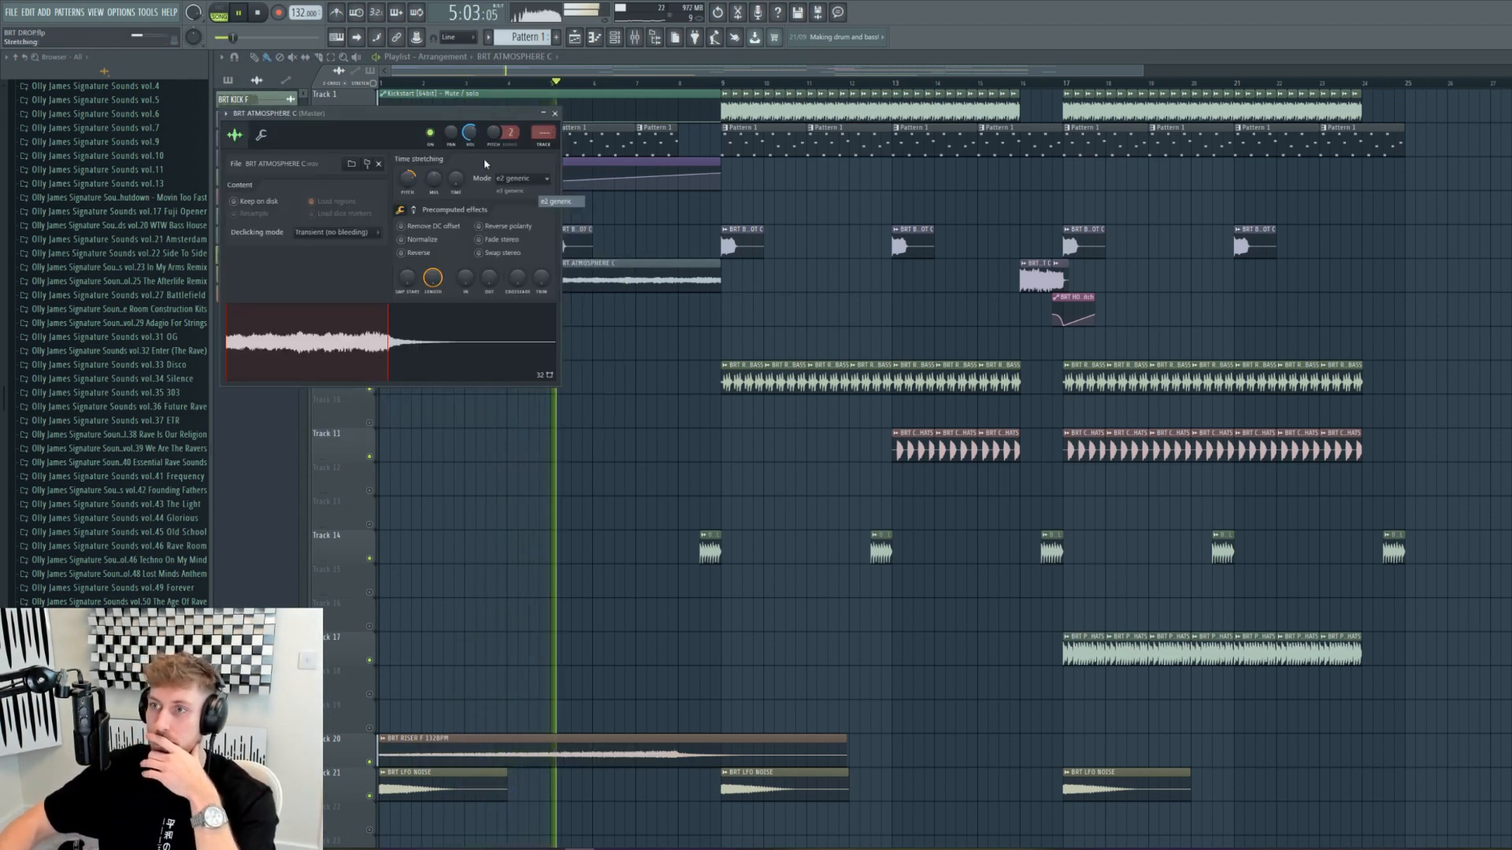
Step: Bend the Endless Smile intensity automation curve and extend the last Pattern 1 clip before bar 9 to a length of 1:12:00
click(673, 186)
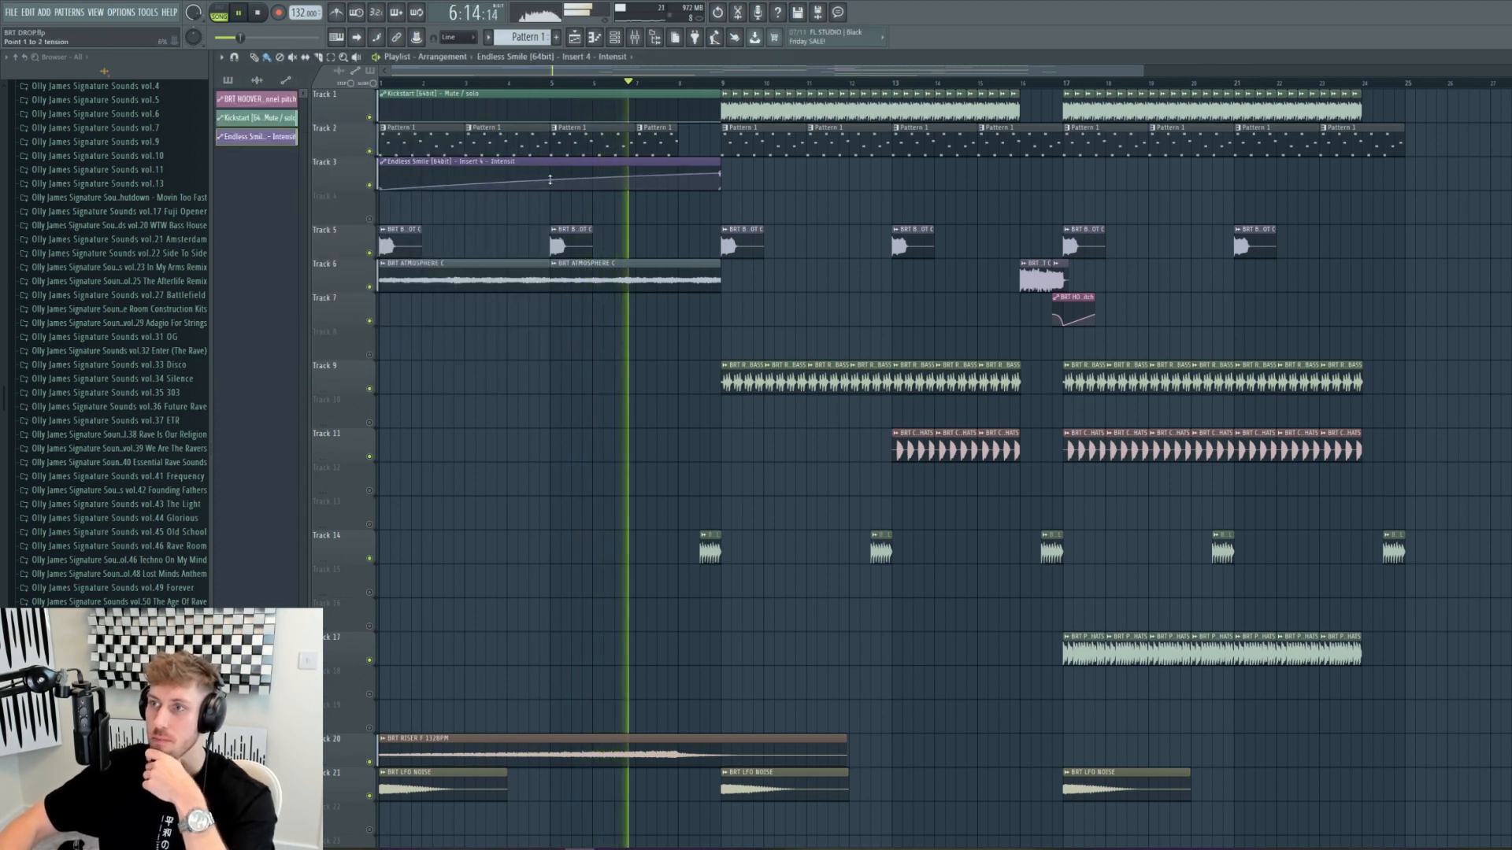
drag(713, 155, 703, 154)
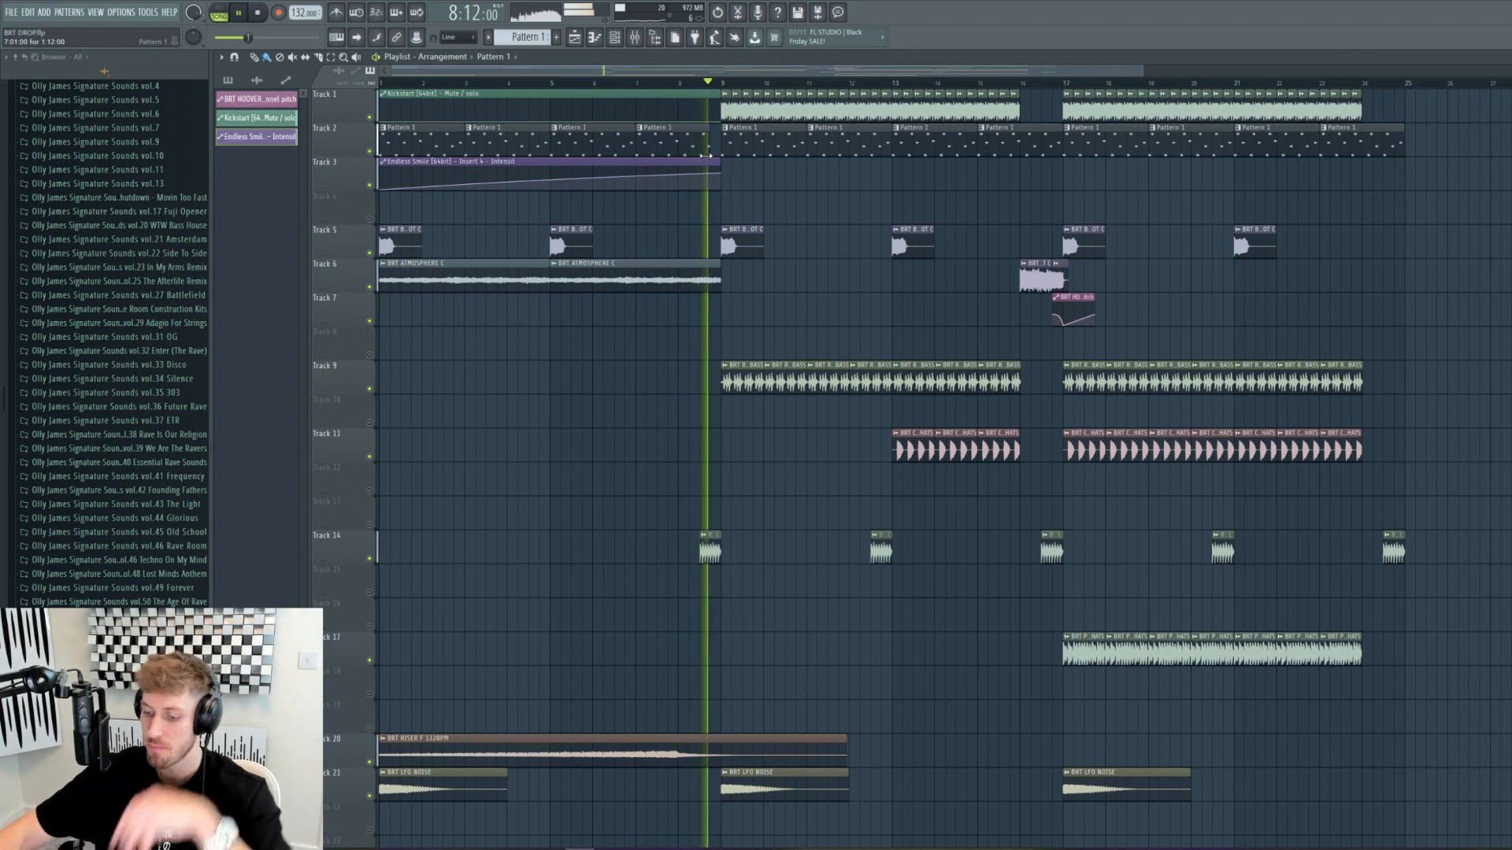
key(F5)
click(580, 46)
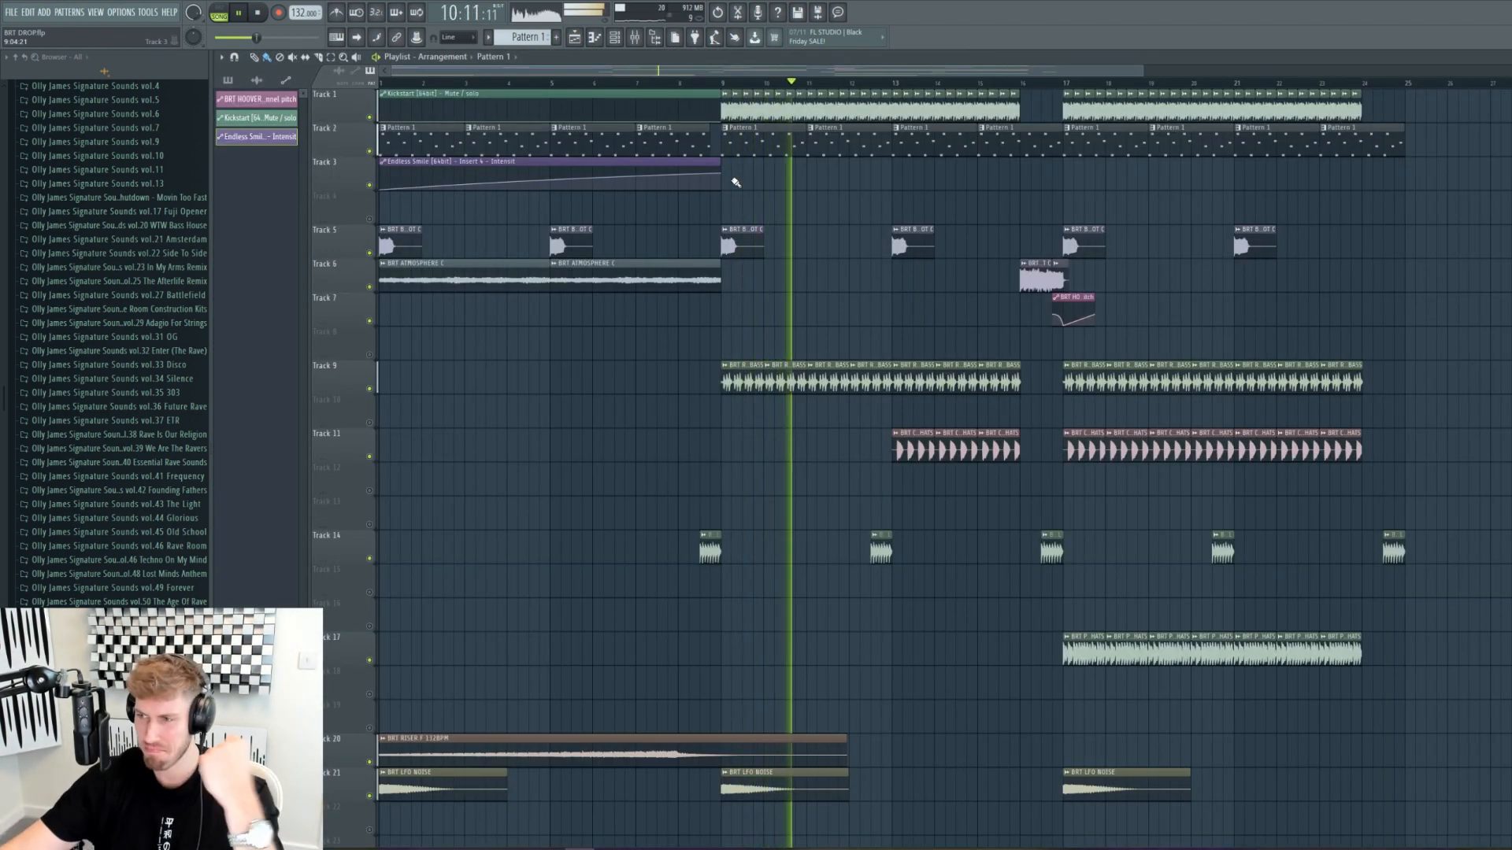
Step: Open the H-Delay on mixer Insert 4, fine-adjust the insert's level and return to the playlist
key(F7)
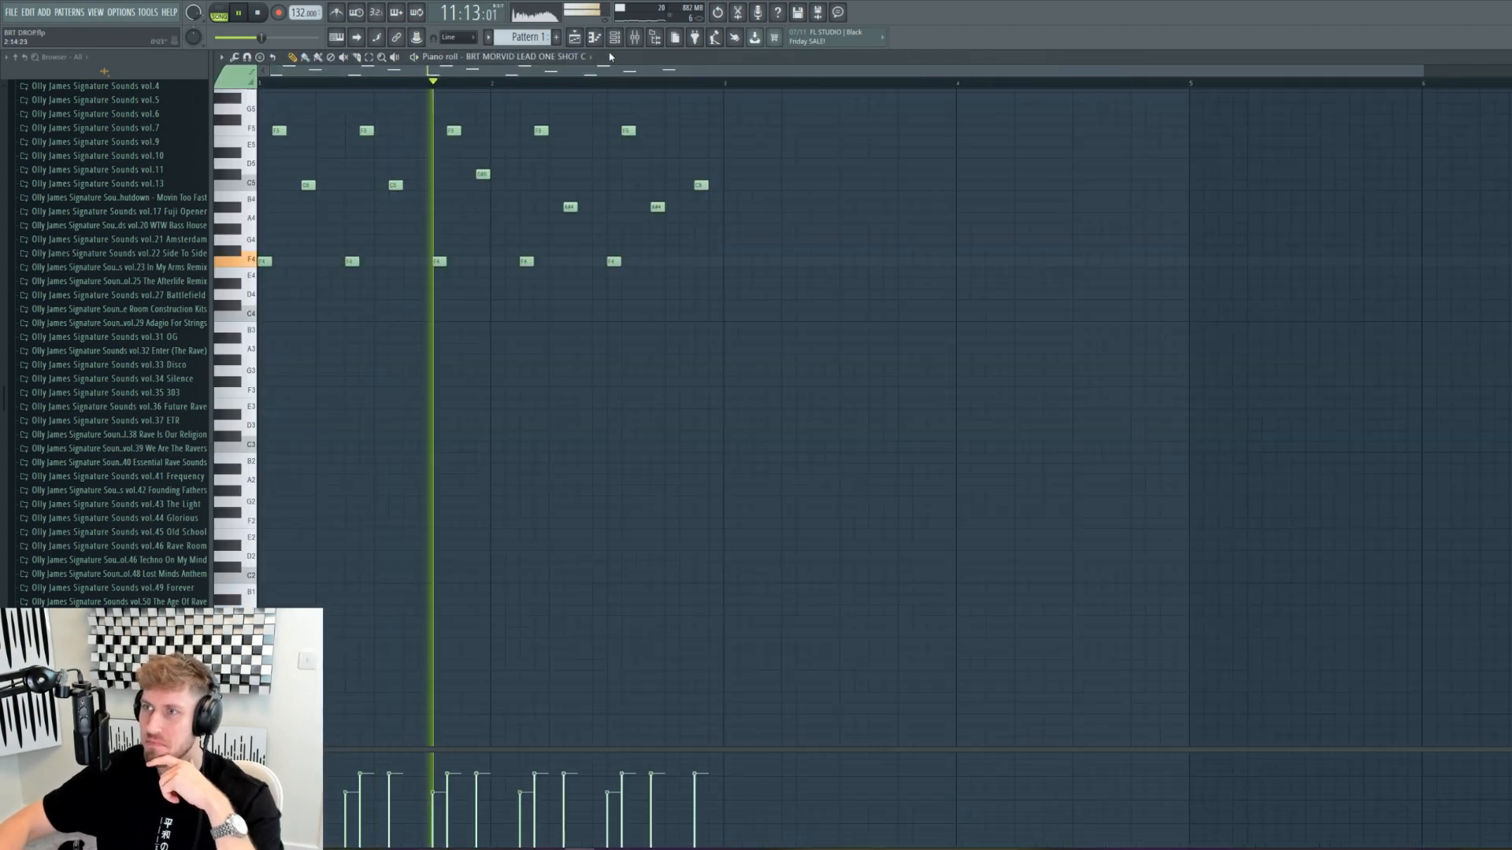
key(F6)
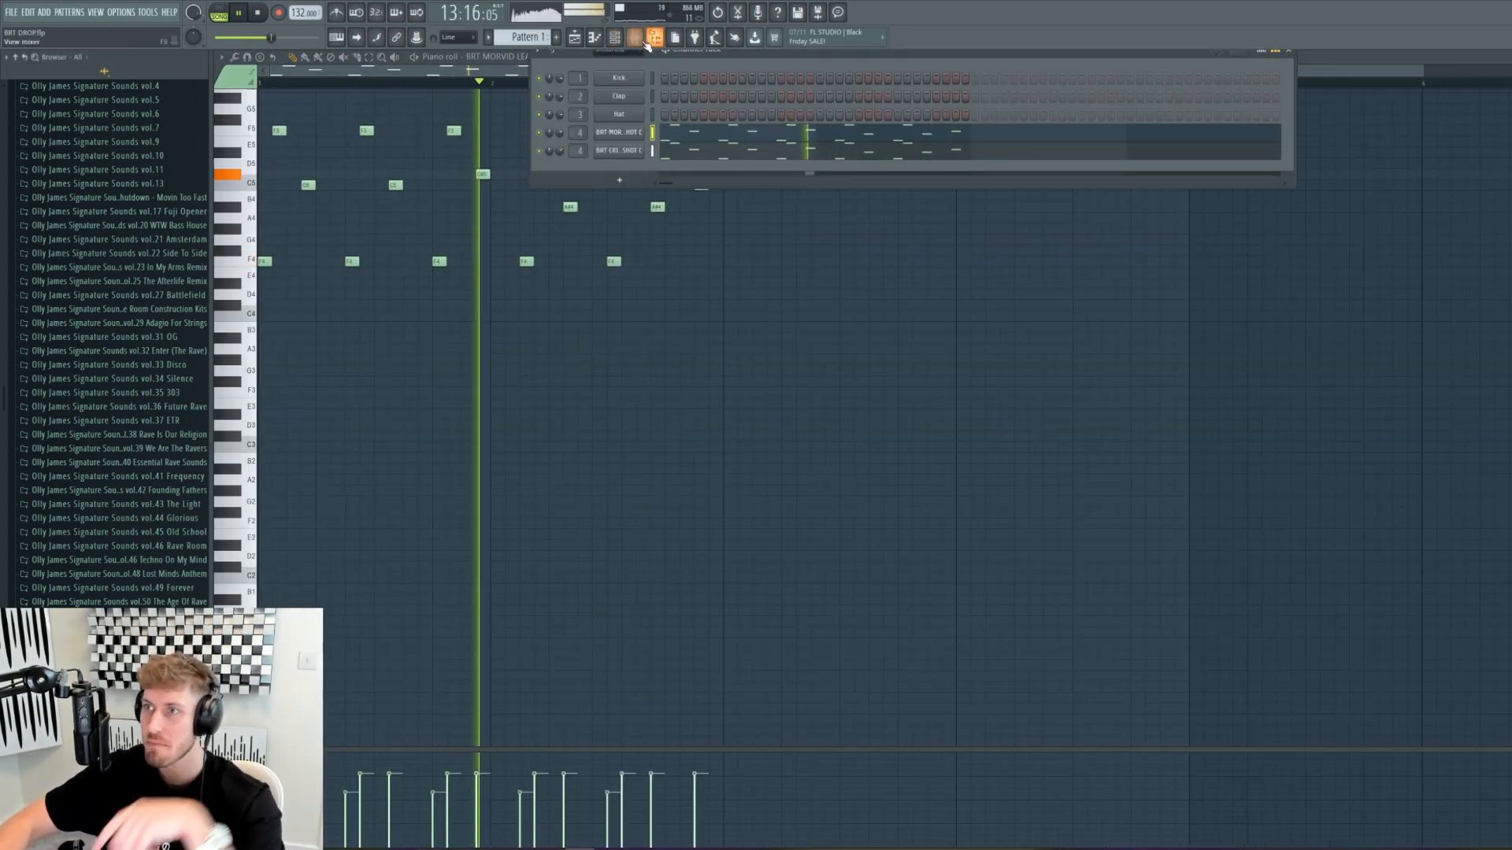
key(F9)
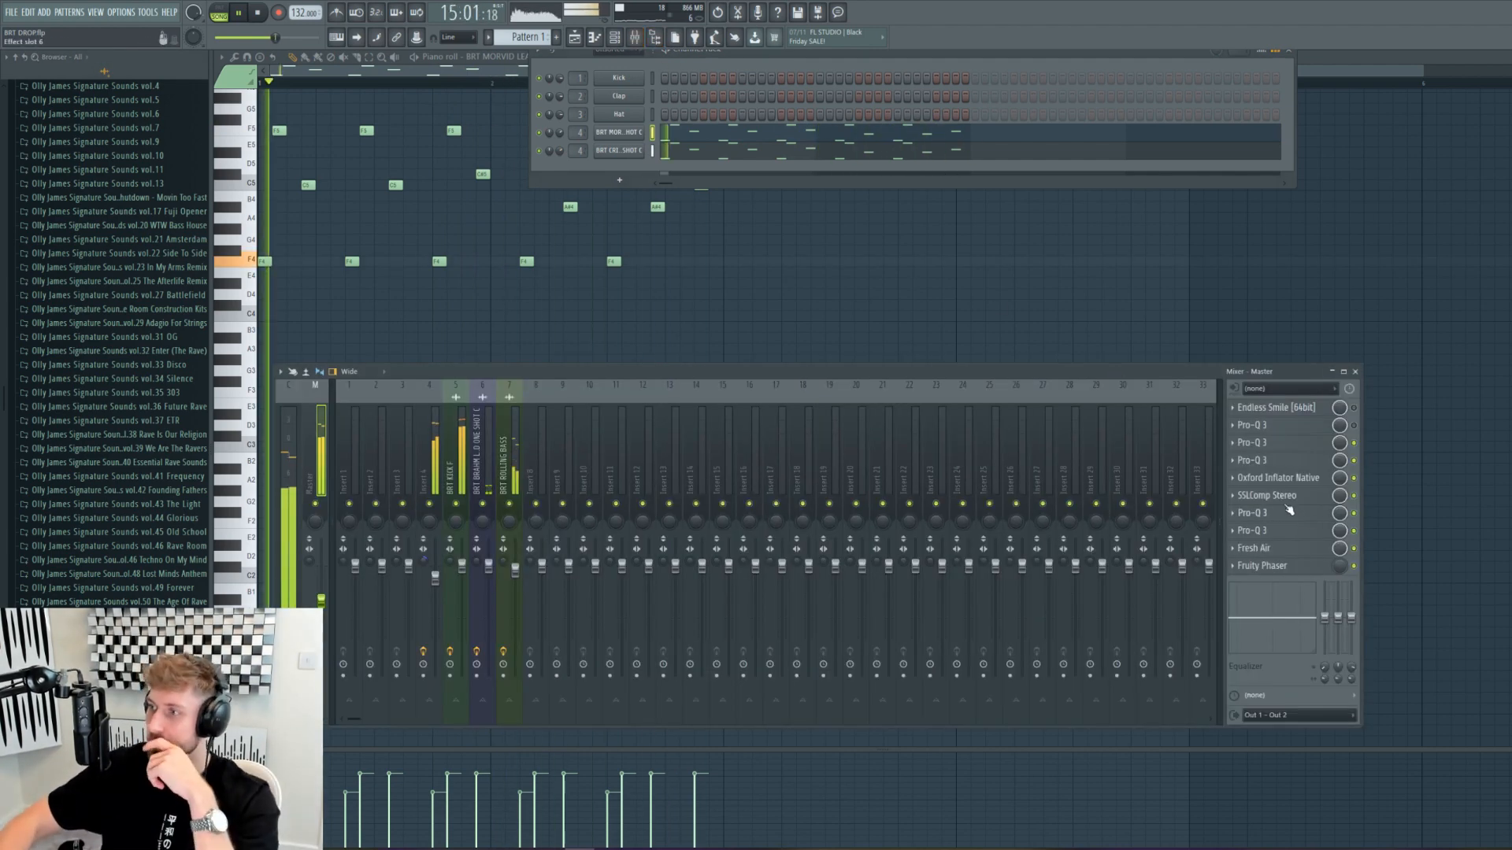
click(429, 466)
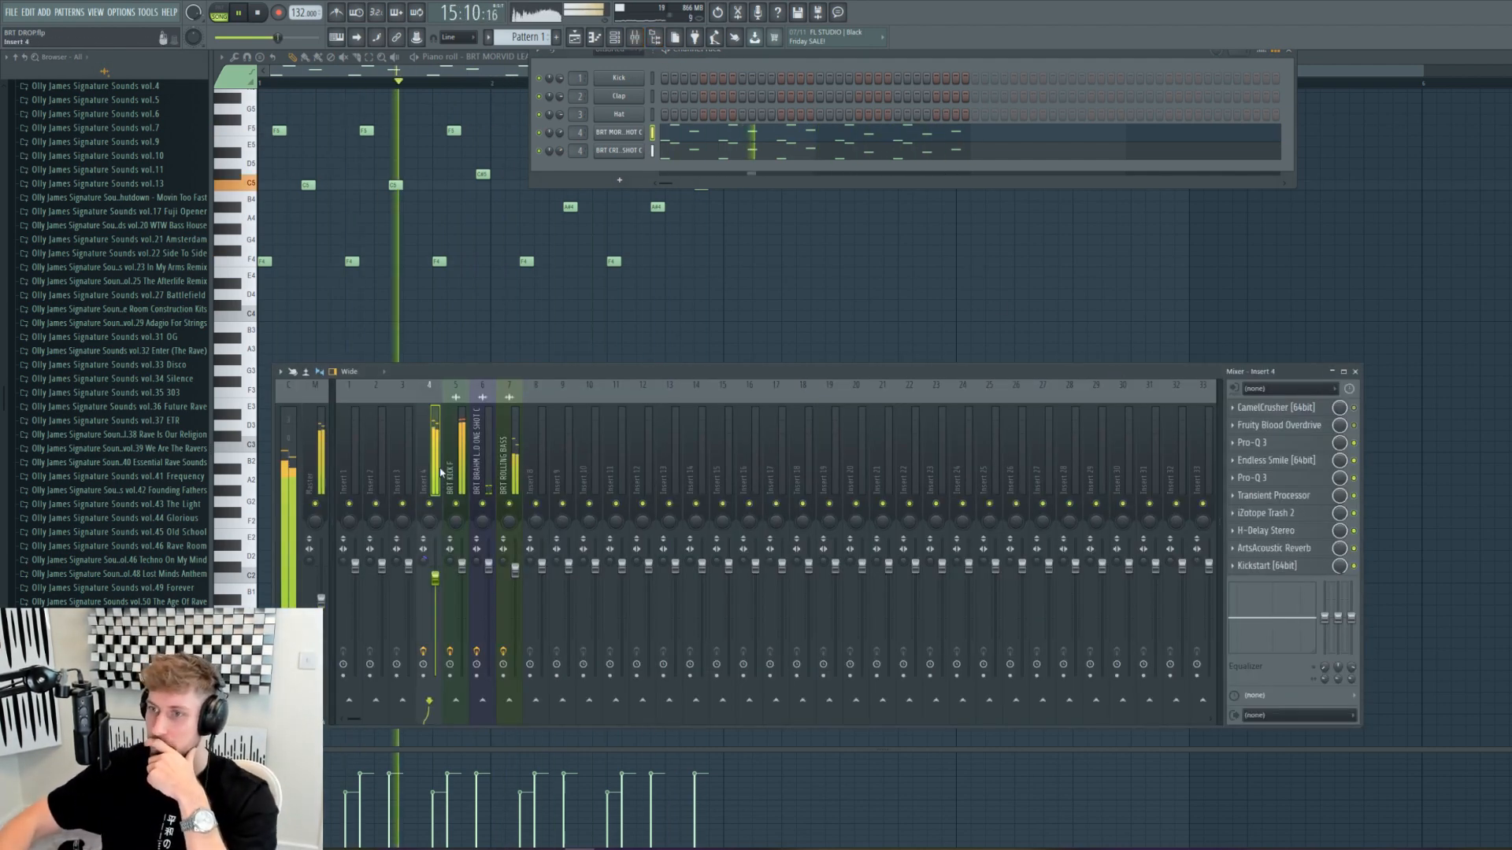
click(1282, 530)
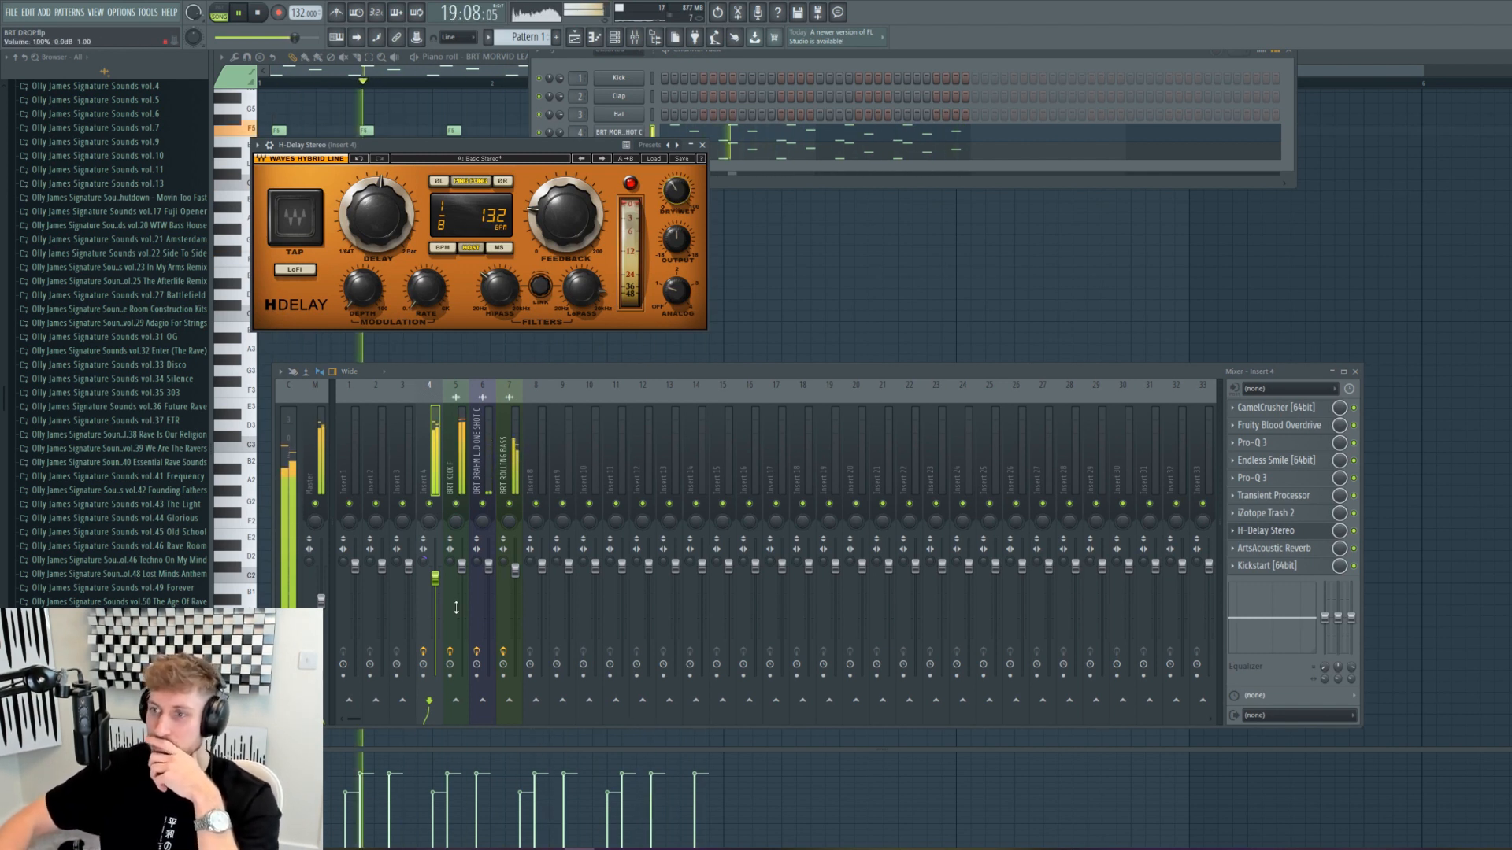
drag(435, 578, 436, 577)
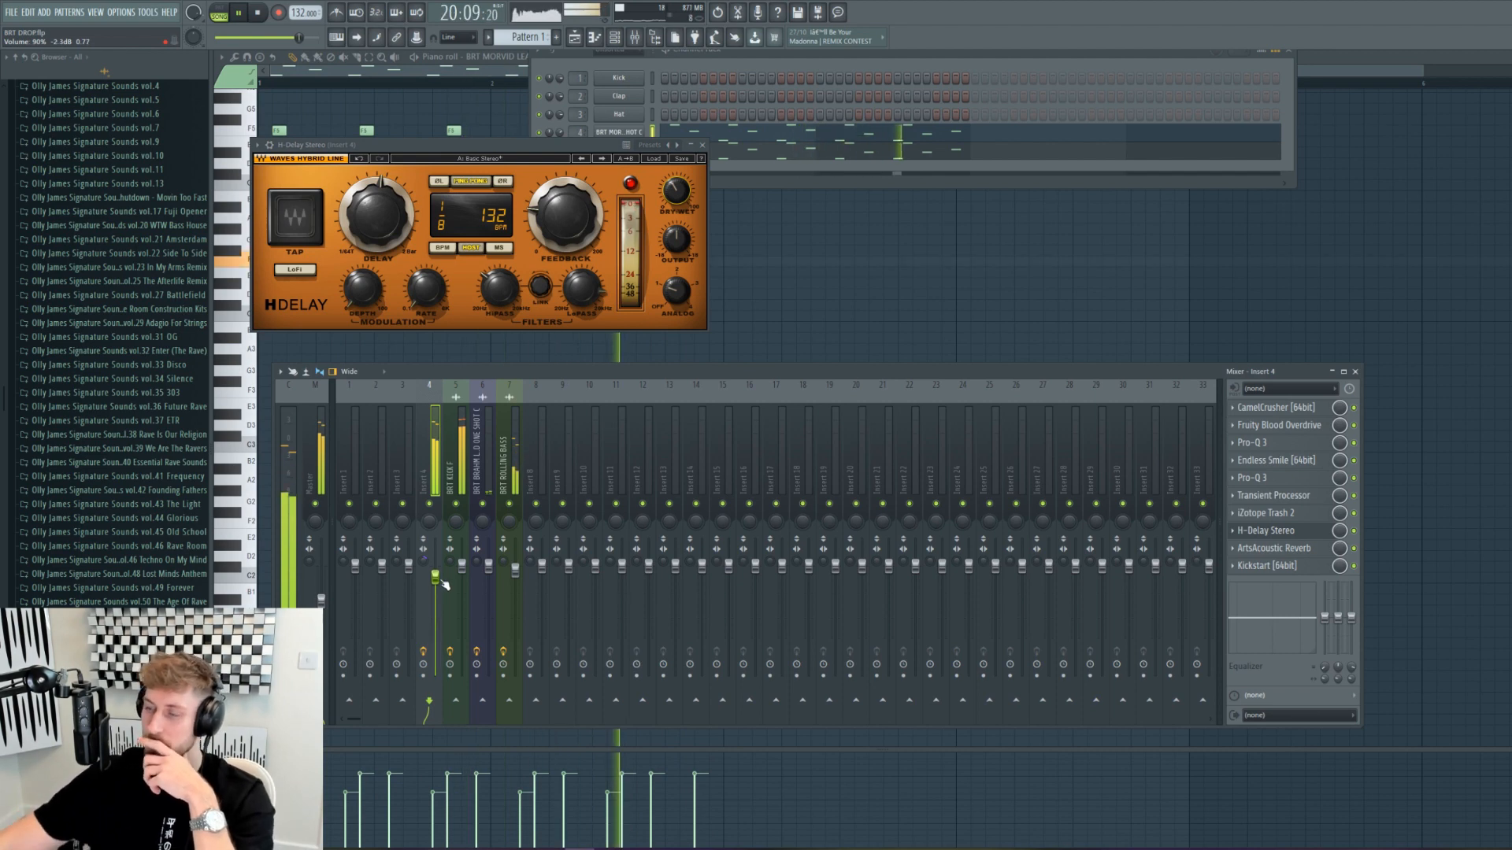
click(574, 37)
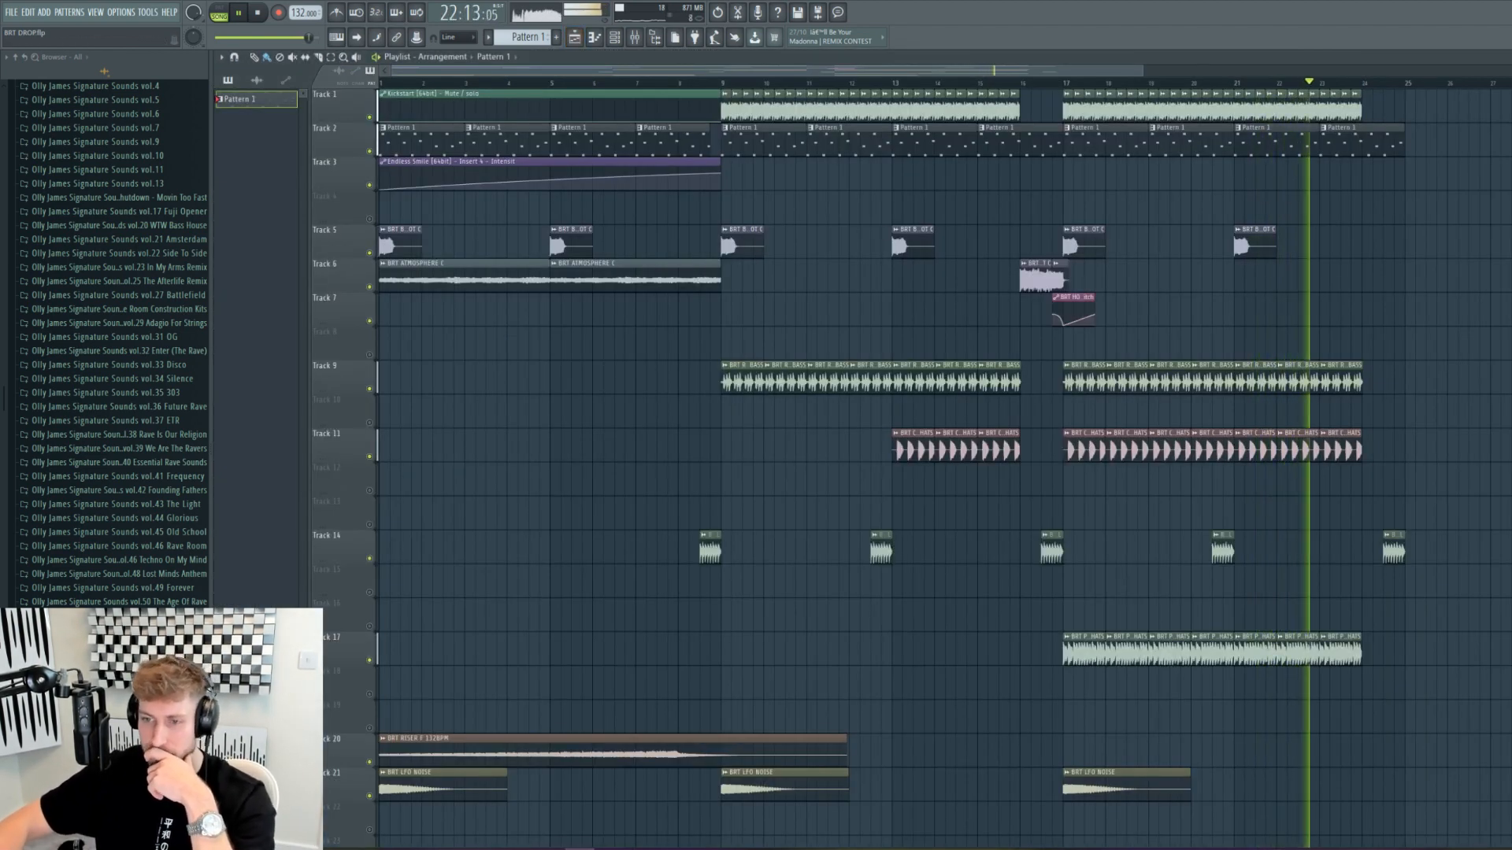
Step: Place two consecutive BRT RIDES clips on Track 19 from bar 17 and delete the stray one at bar 1
drag(1027, 728, 1068, 729)
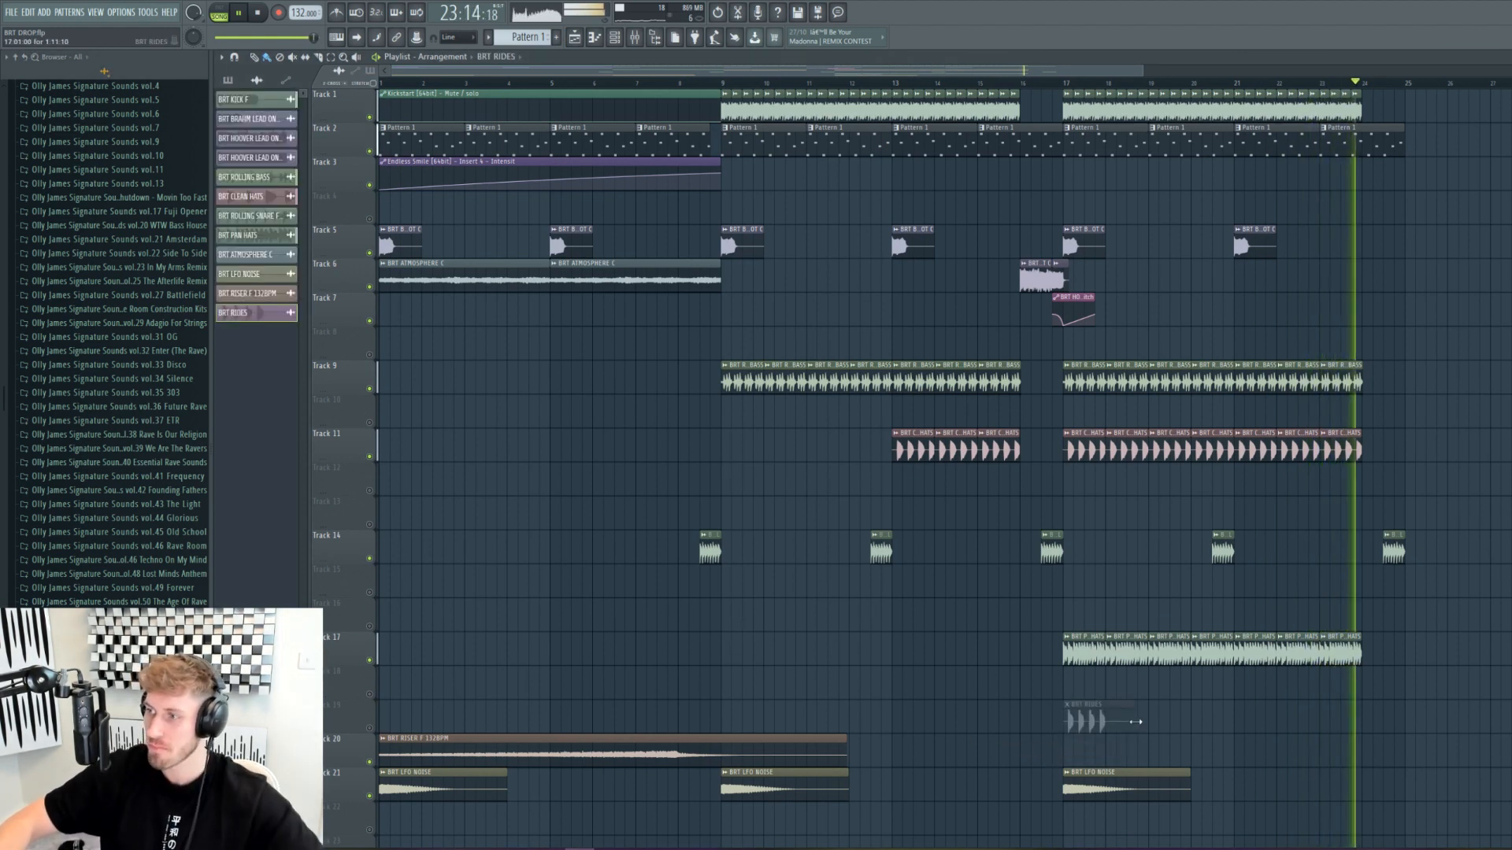
click(1122, 725)
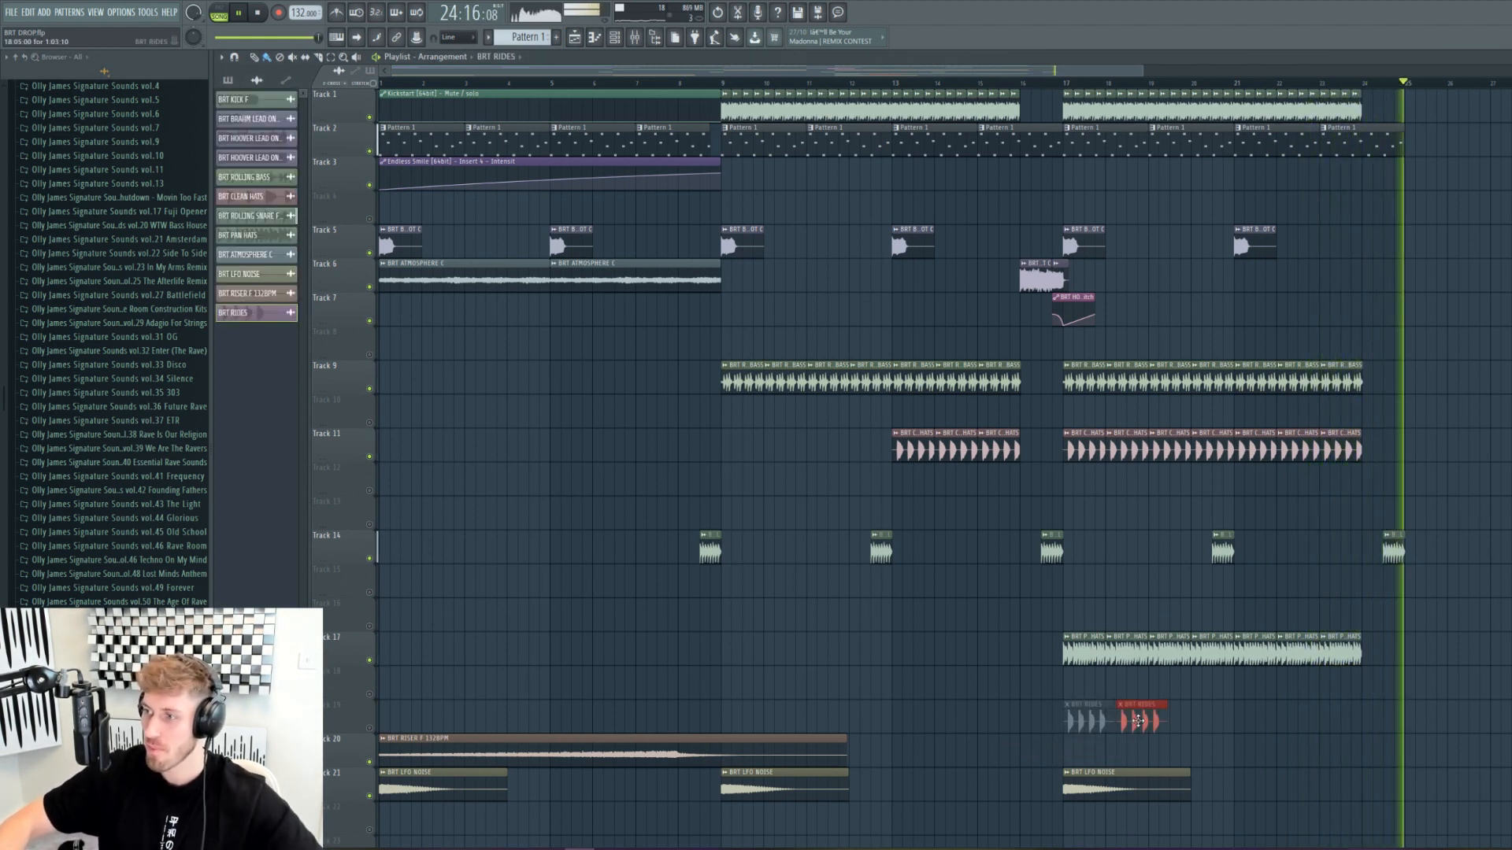
key(space)
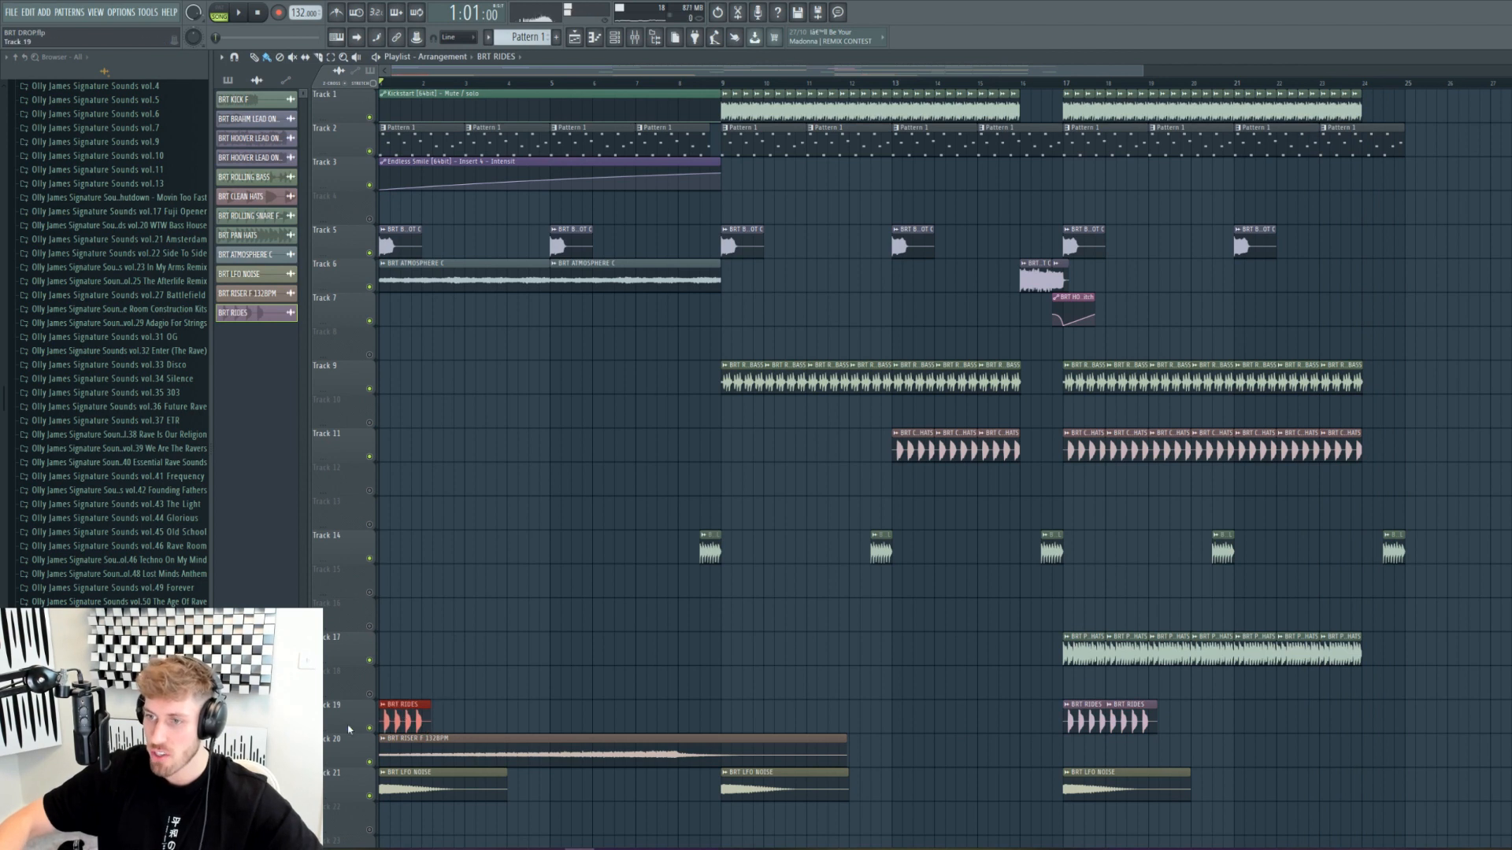
key(space)
key(Delete)
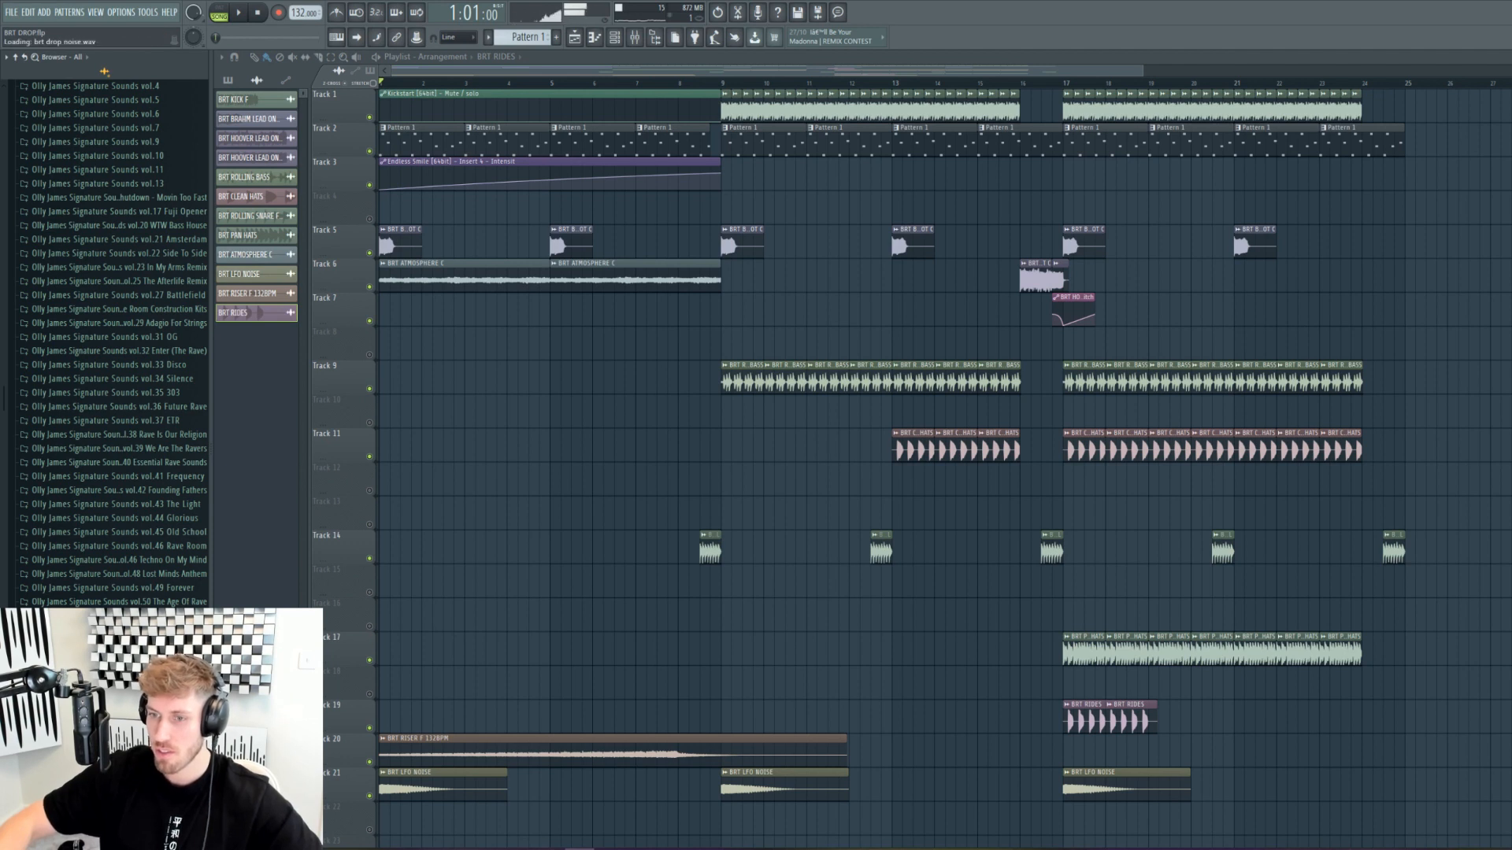
Step: Add BRT VERB CLAP FILL to Track 18 in the middle of bar 4 and shorten the clip to 3:08:01
key(space)
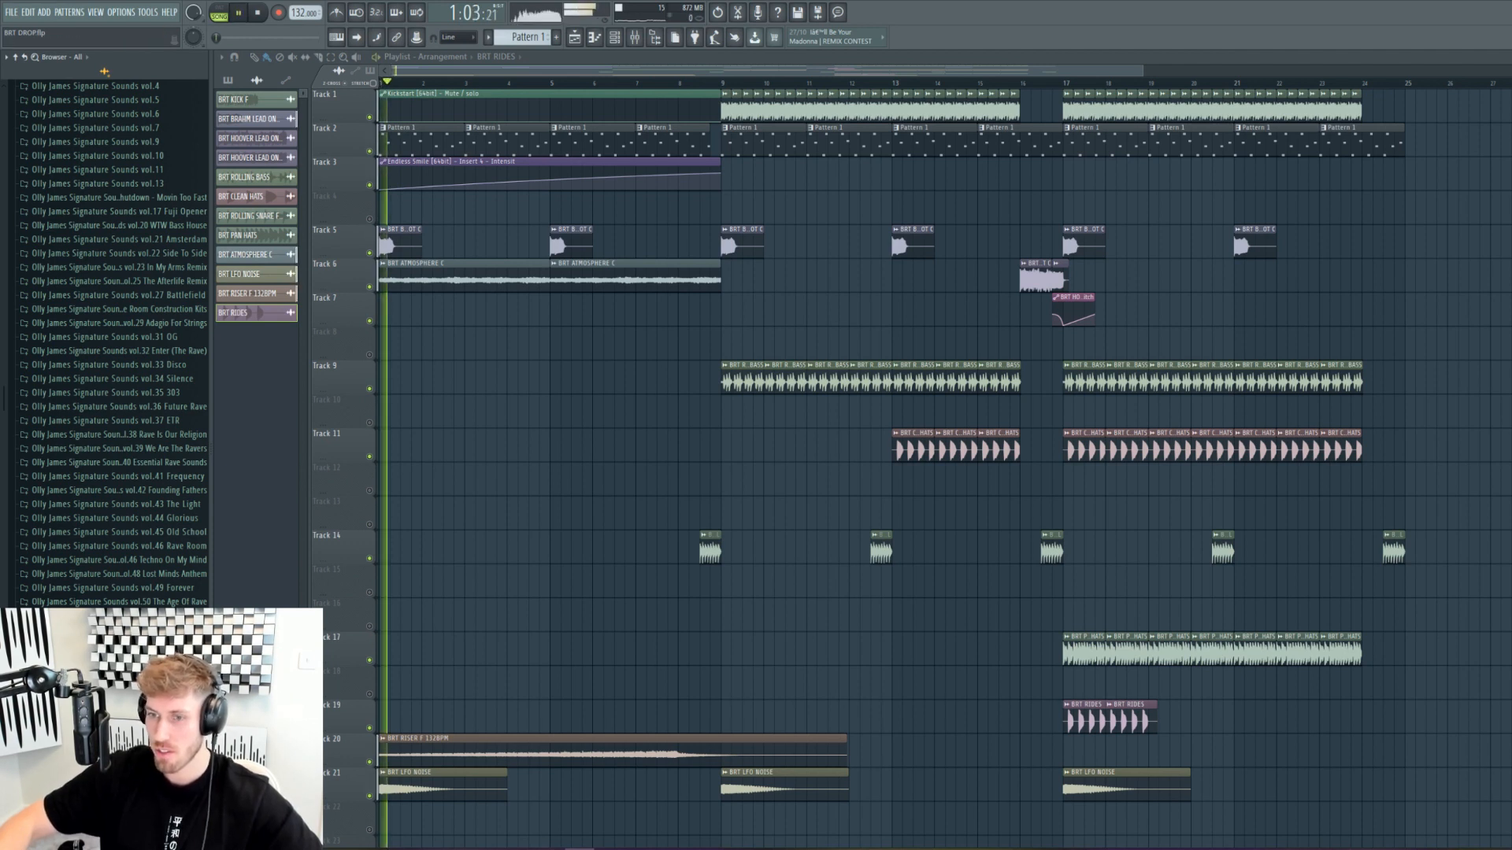
key(space)
scroll(111, 342, down, 1)
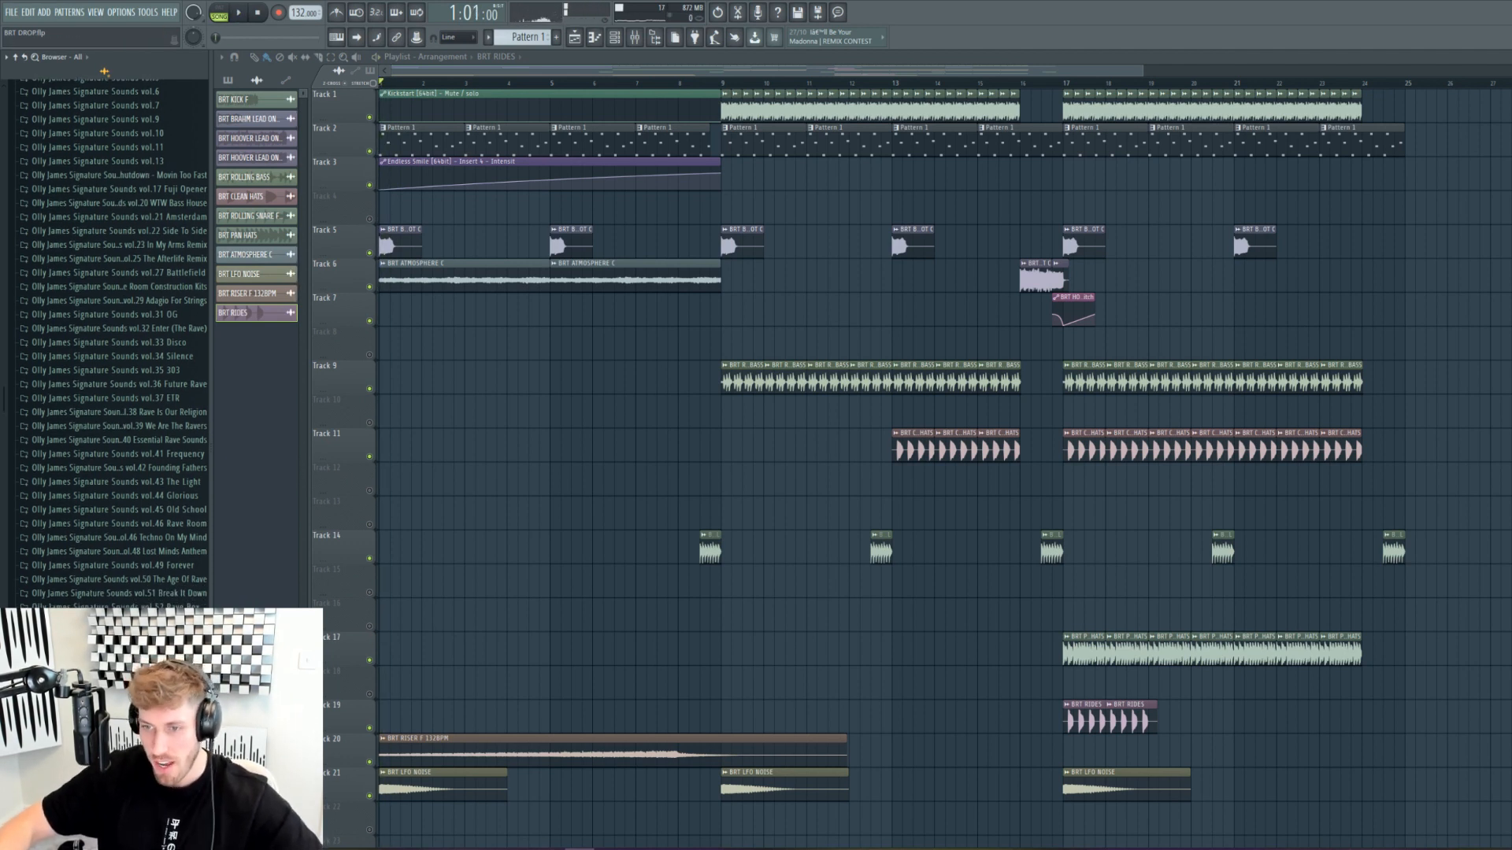
drag(110, 709, 710, 603)
drag(538, 600, 503, 698)
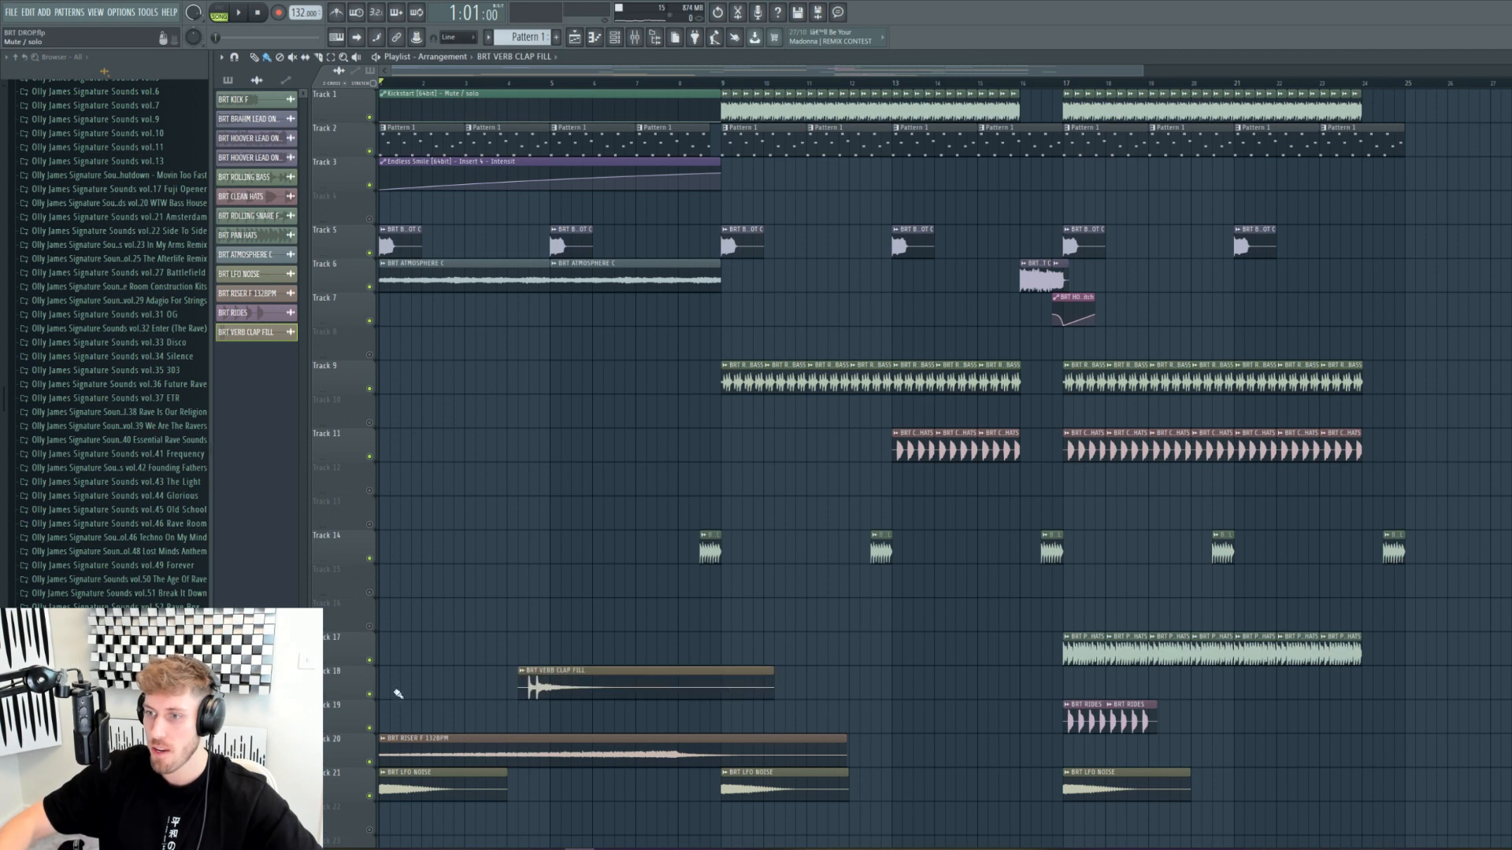
key(space)
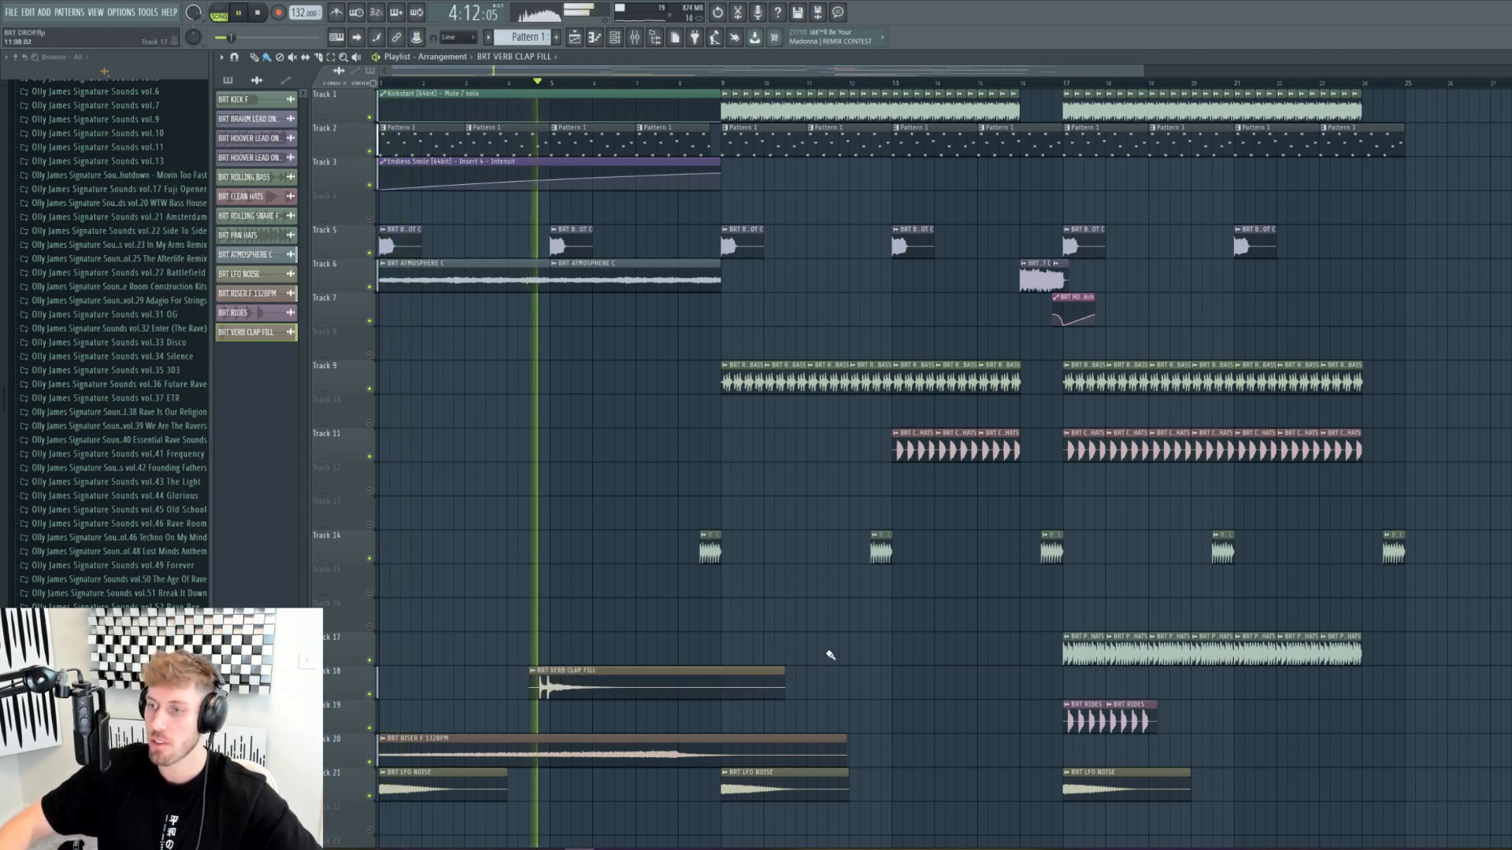
mouse_move(784, 685)
mouse_down()
mouse_move(711, 696)
mouse_move(853, 691)
mouse_move(812, 691)
mouse_up()
Step: Copy the BRT VERB CLAP FILL clip along Track 18 to the middle of bars 10, 14, 19 and 22
click(711, 696)
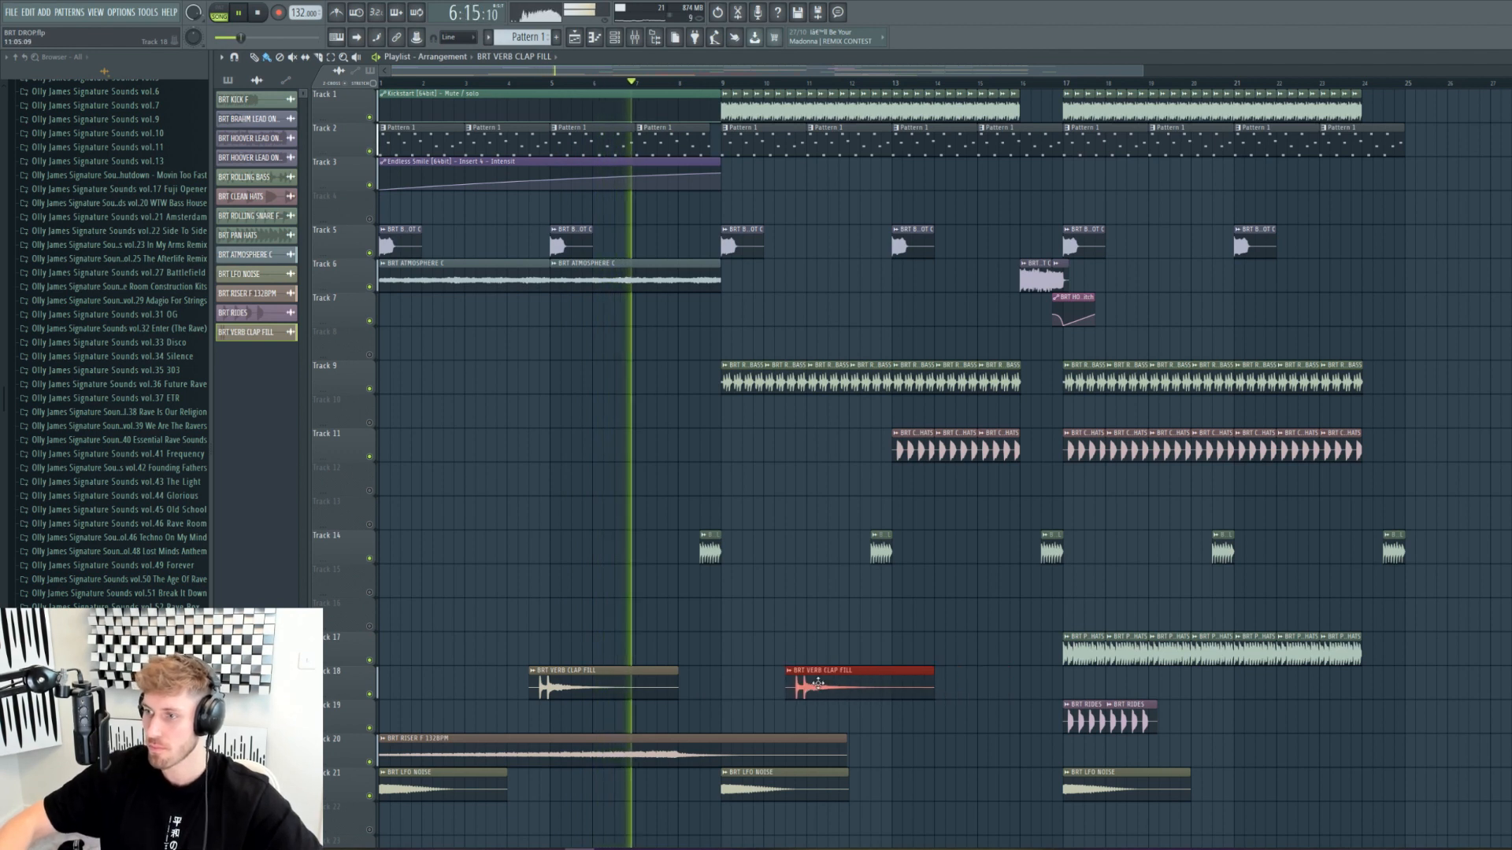
click(1012, 690)
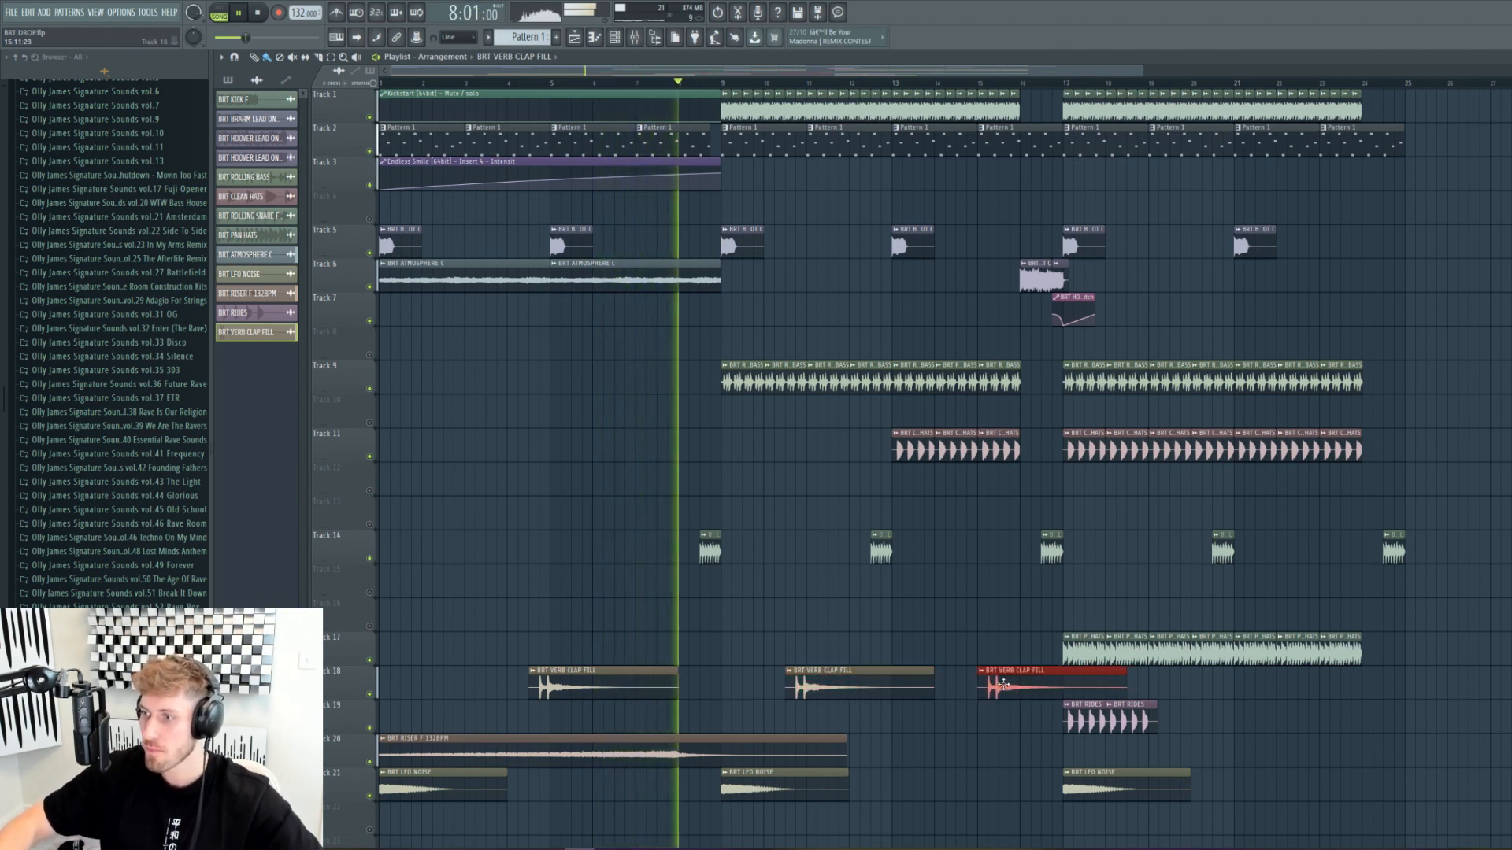
drag(1012, 691, 990, 691)
click(1143, 689)
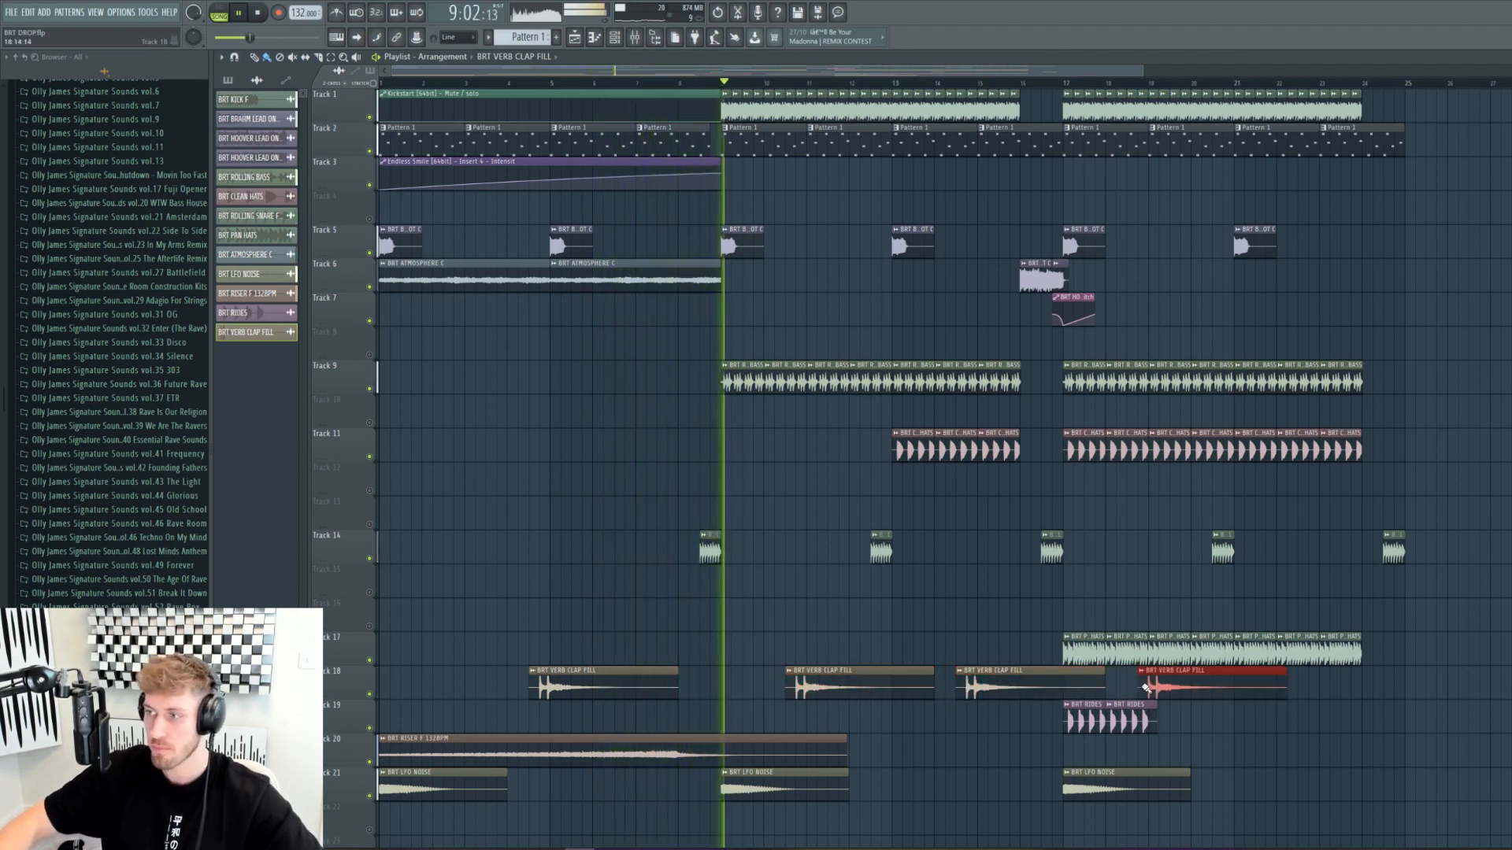
drag(1185, 686, 1218, 687)
click(1342, 688)
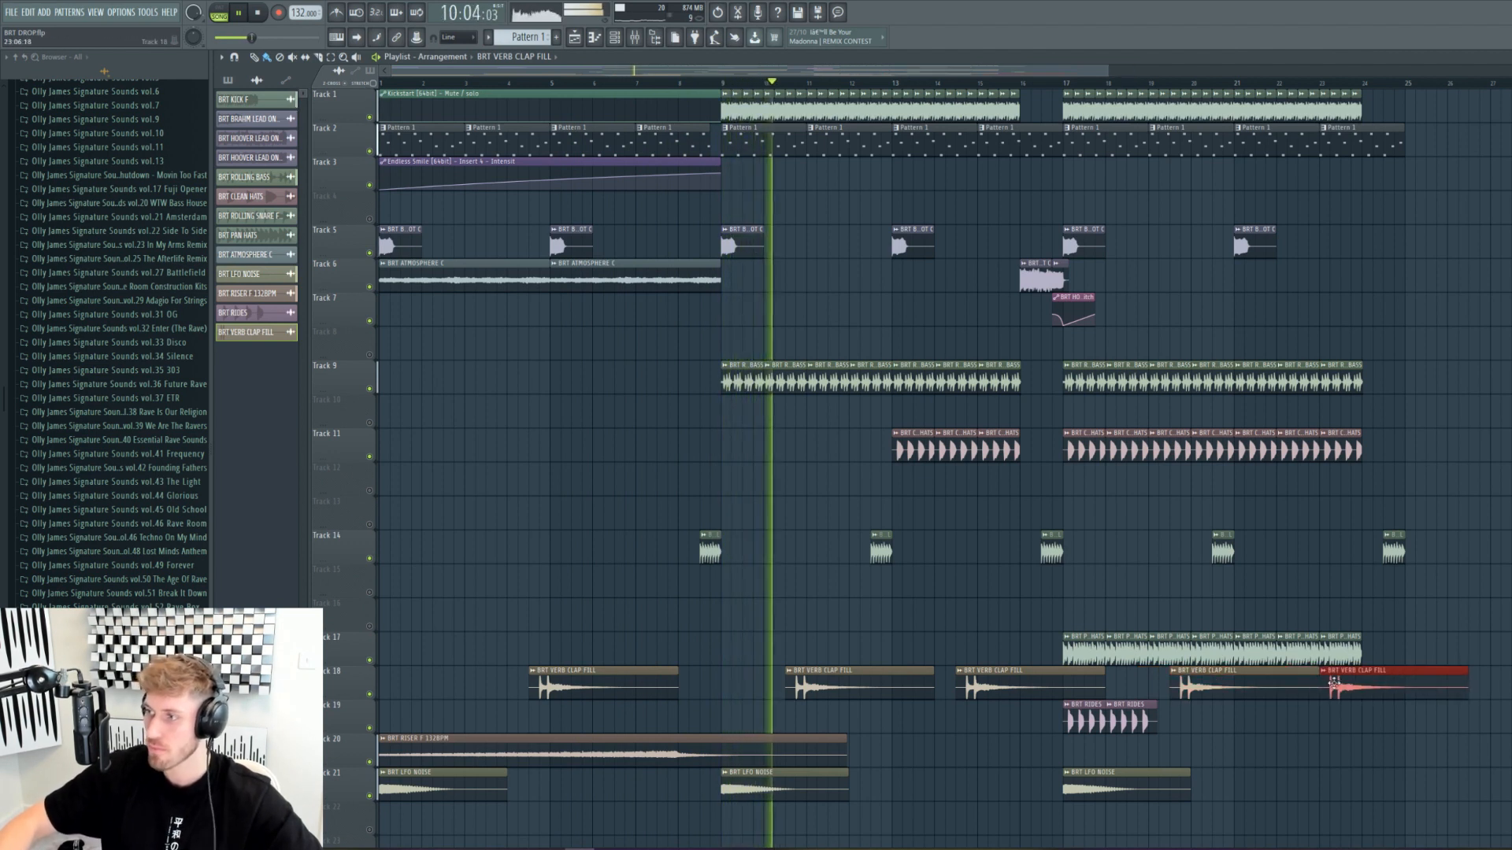
drag(1342, 688, 1298, 686)
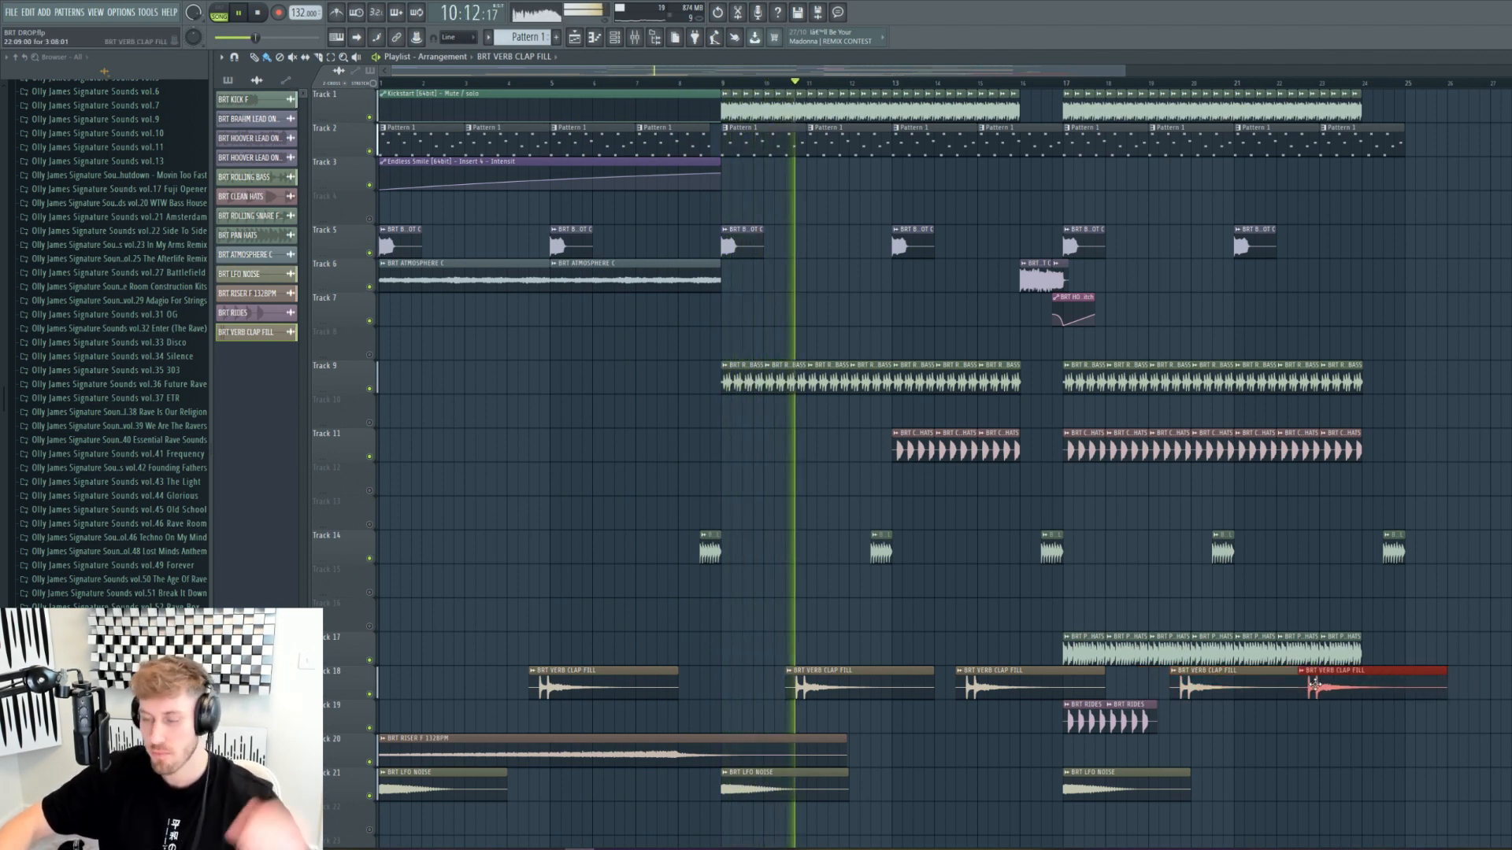
Step: Lower BRT VERB CLAP FILL's channel volume and move its fourth clip on Track 18 to 18:09:00
double_click(850, 686)
drag(564, 227, 565, 238)
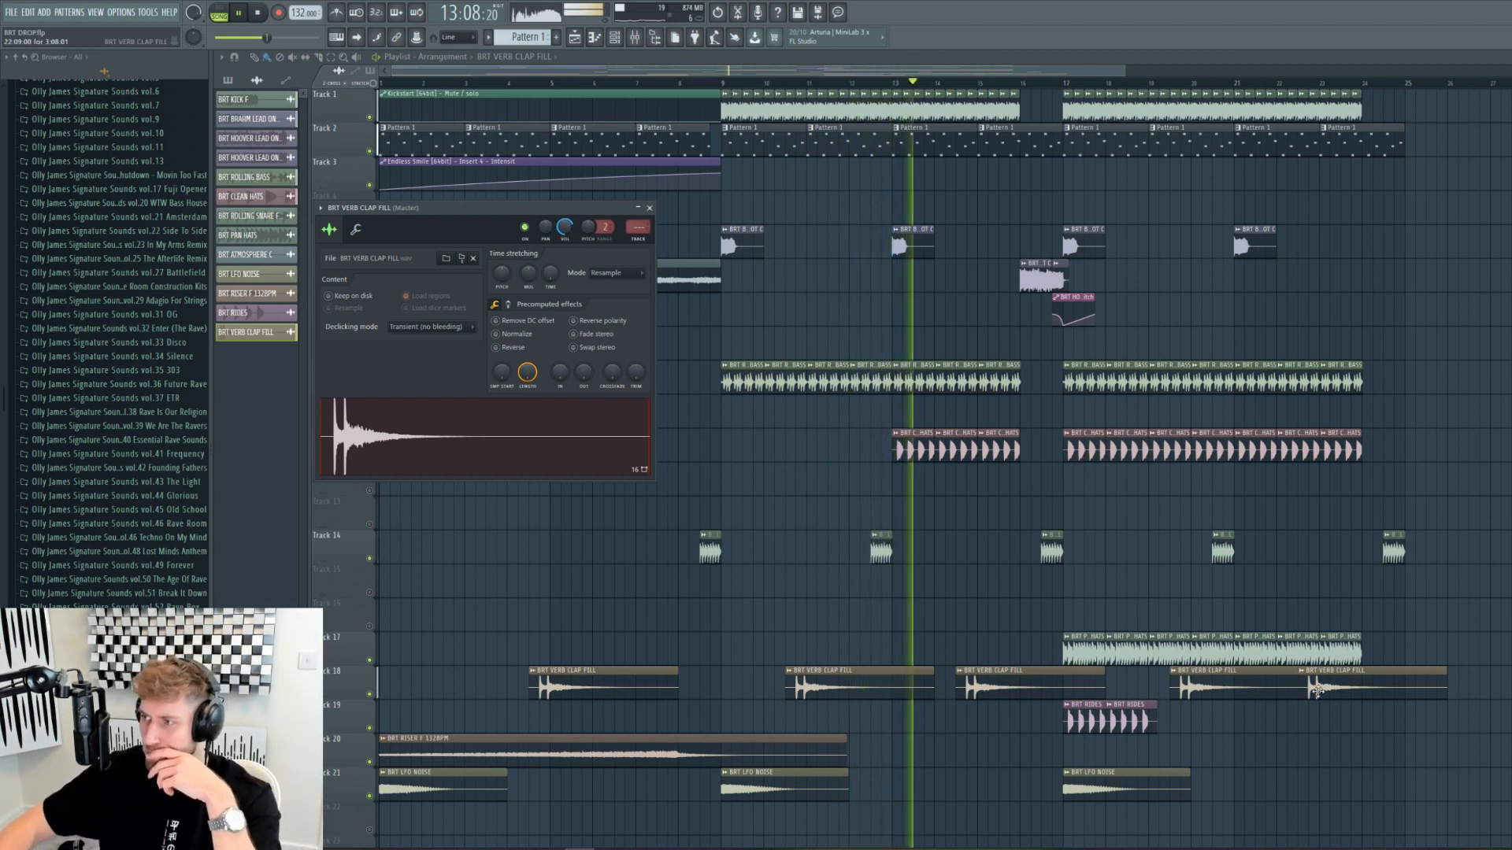
drag(1211, 693, 1166, 690)
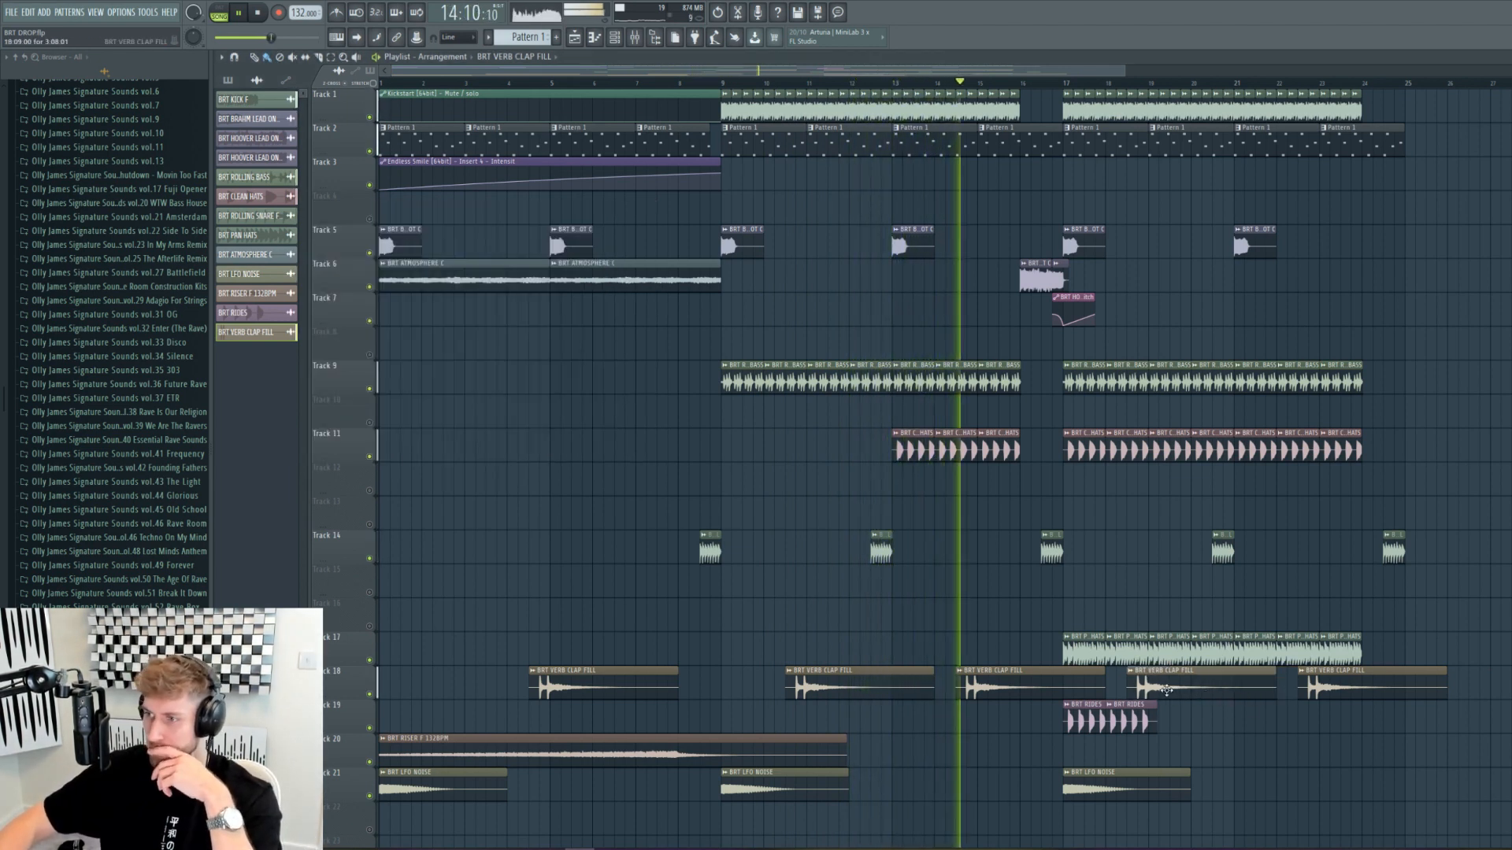
double_click(1262, 688)
drag(565, 227, 565, 239)
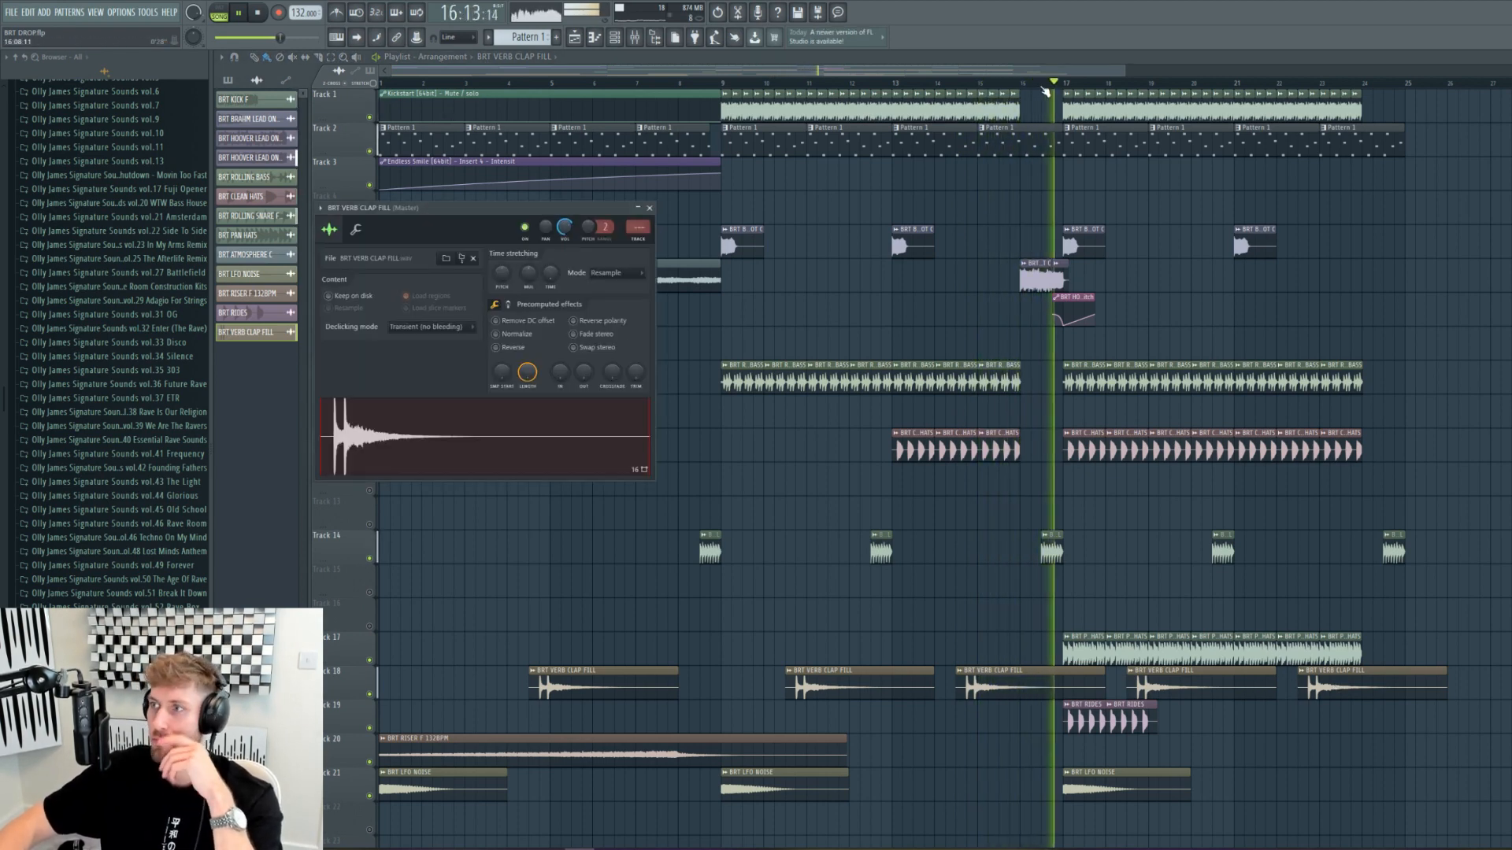
Step: Open BRT HOOVER LEAD ONE SHOT C's channel settings and try to set its time-stretching mode to e2 generic
click(1031, 279)
double_click(1031, 279)
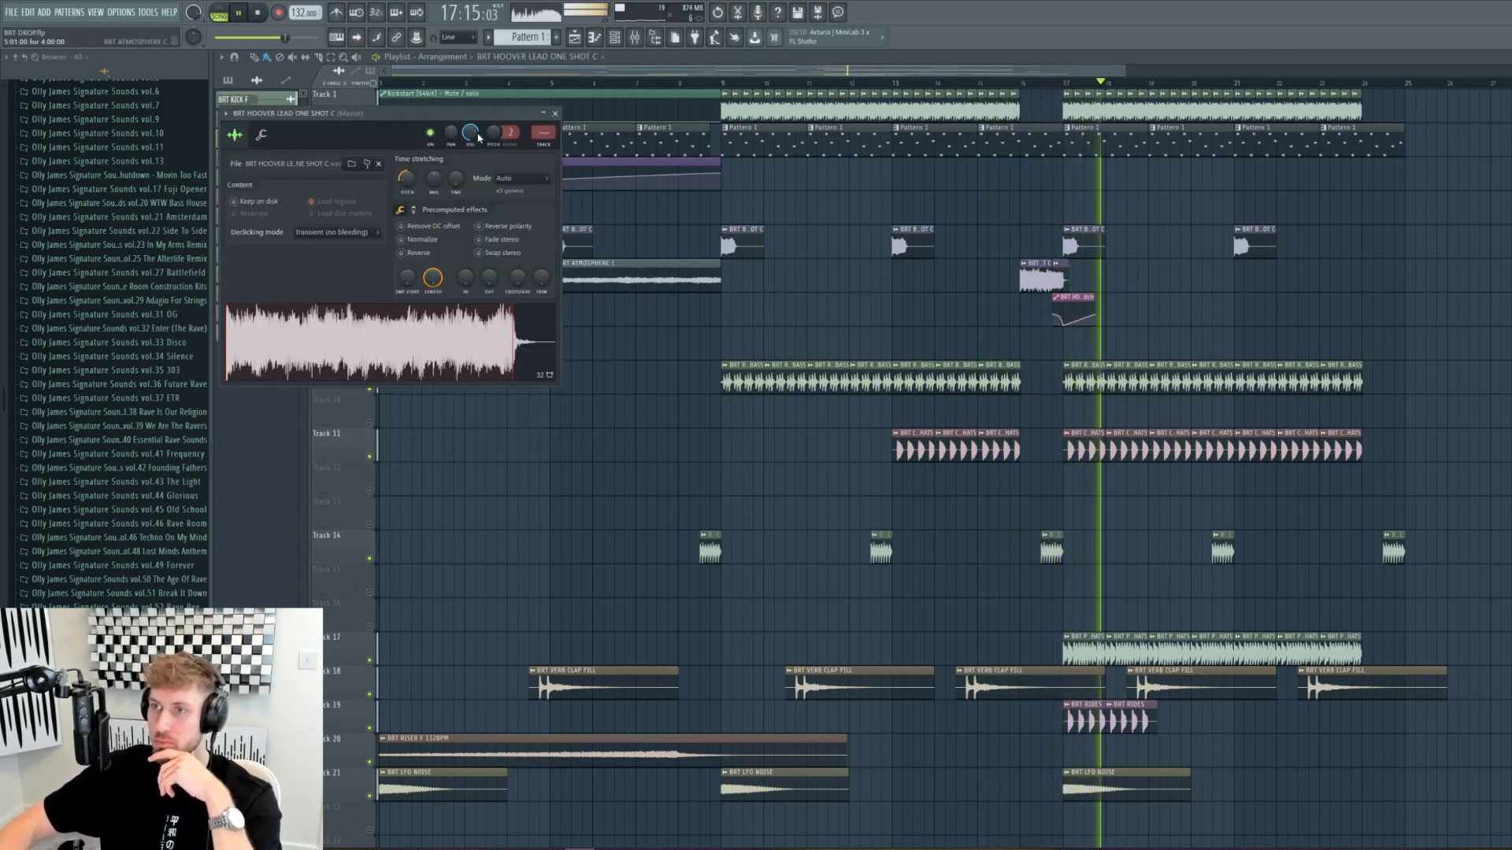
click(544, 178)
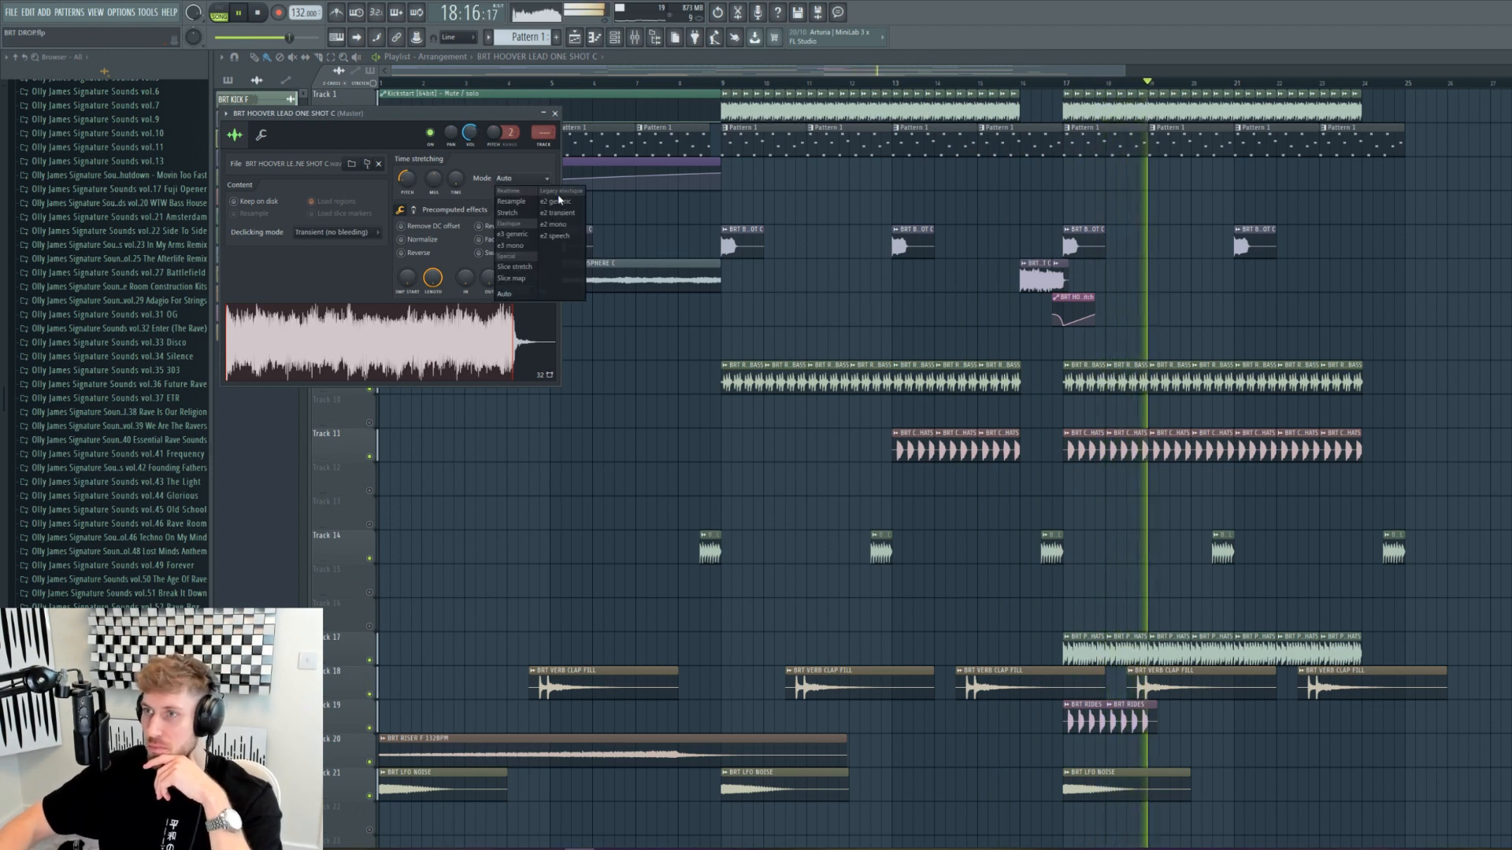
click(555, 201)
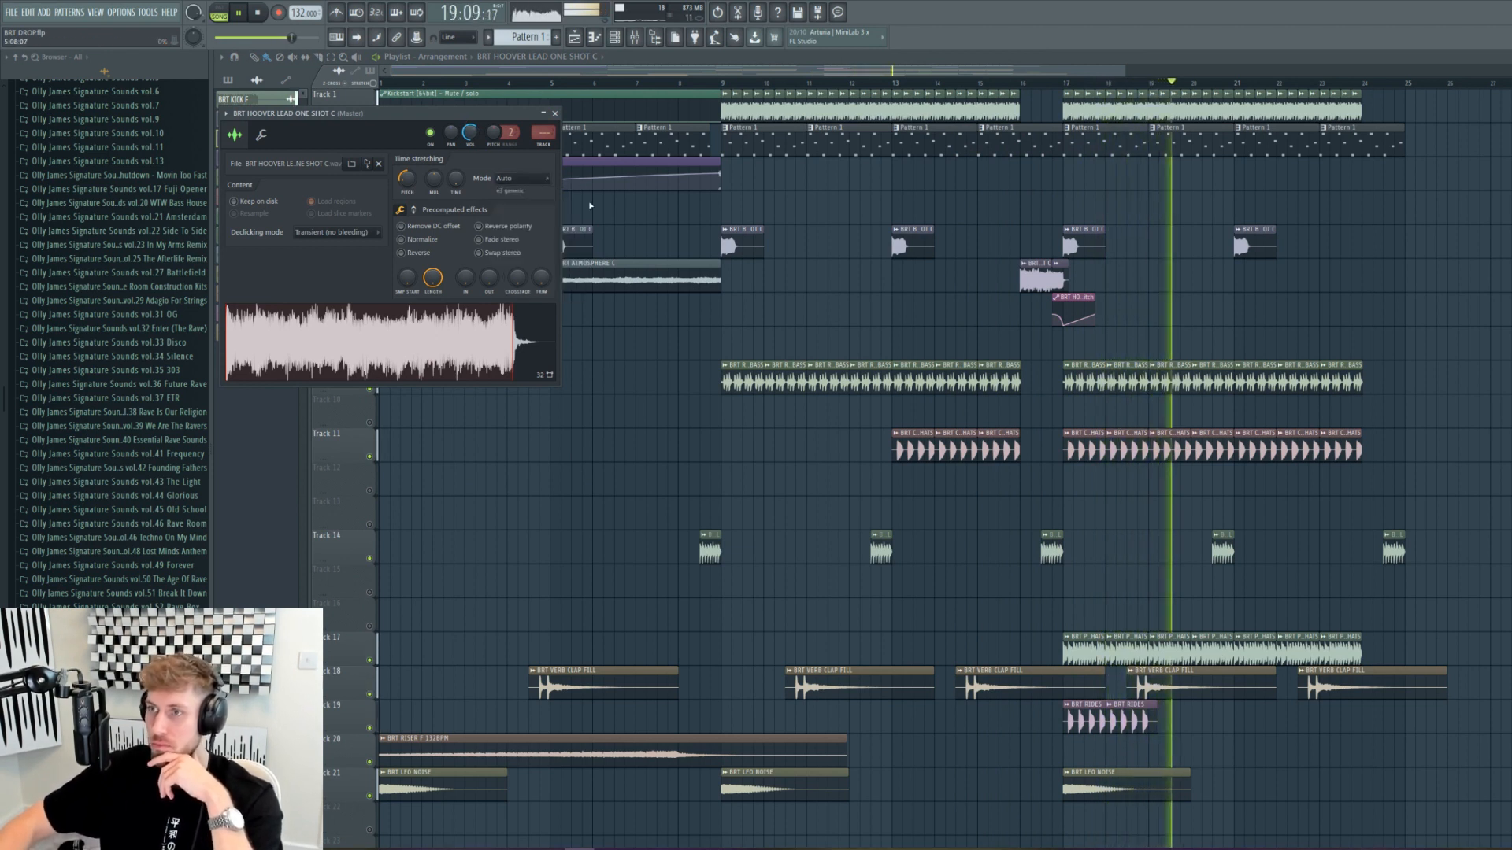
Step: Delete the second BRT RIDES clip on Track 19, open BRT CLEAN HATS's channel settings and stop playback
right_click(1133, 719)
click(1163, 435)
double_click(1163, 435)
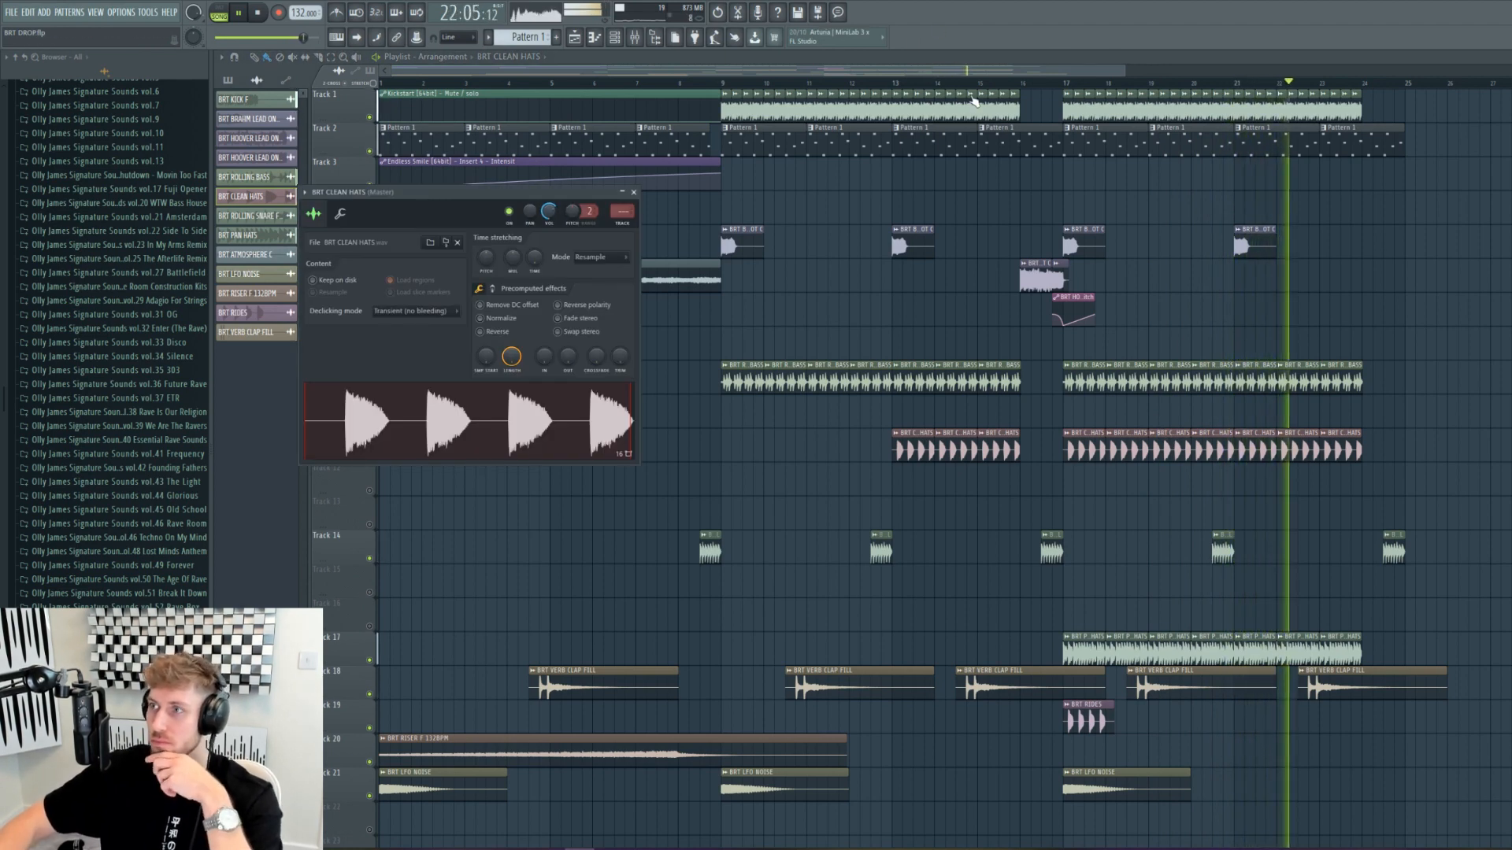
key(space)
click(1074, 144)
click(1071, 163)
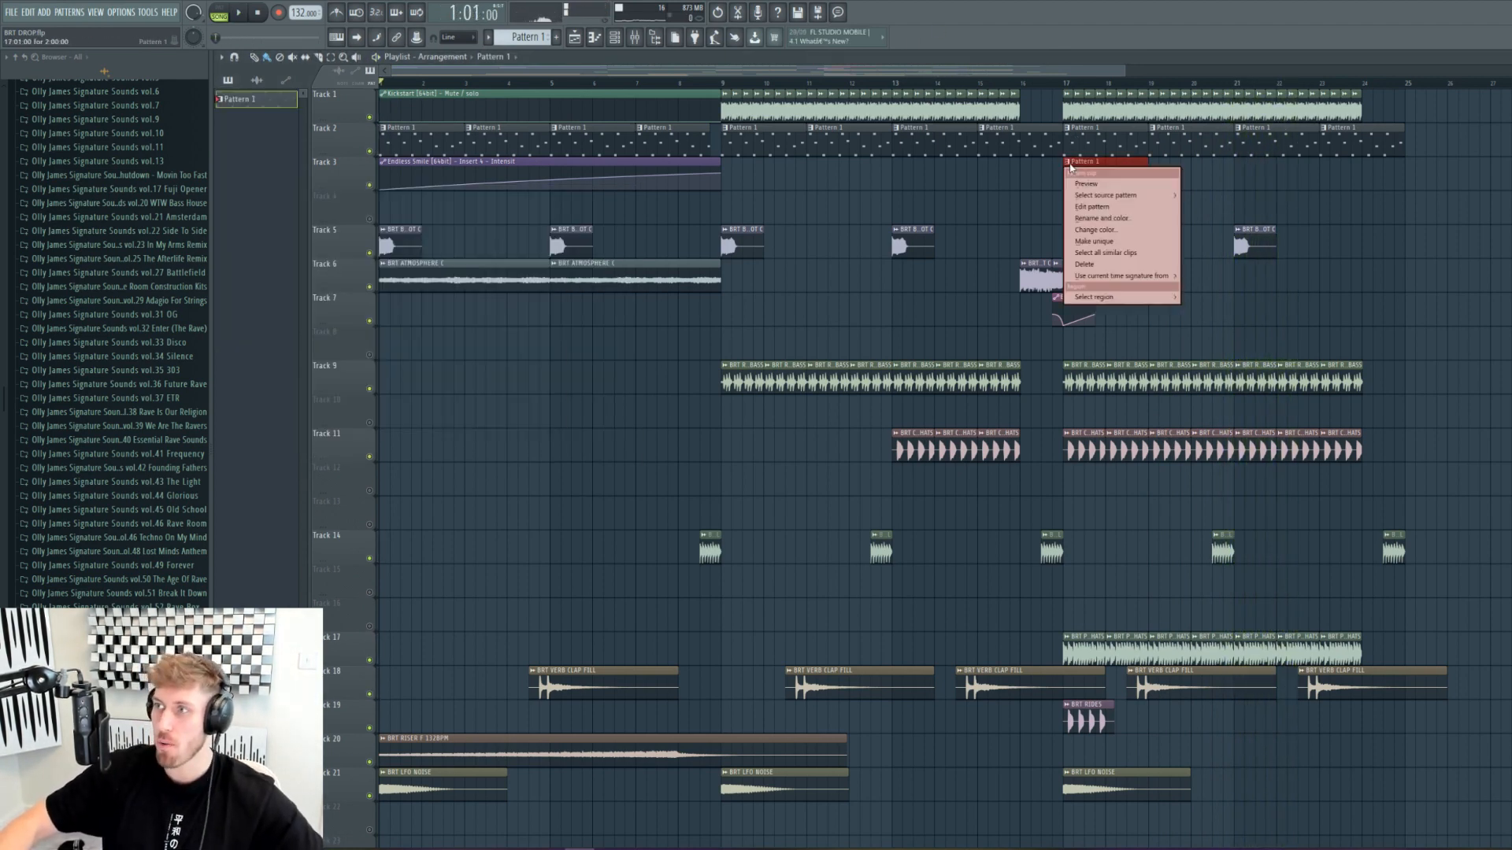
right_click(1106, 174)
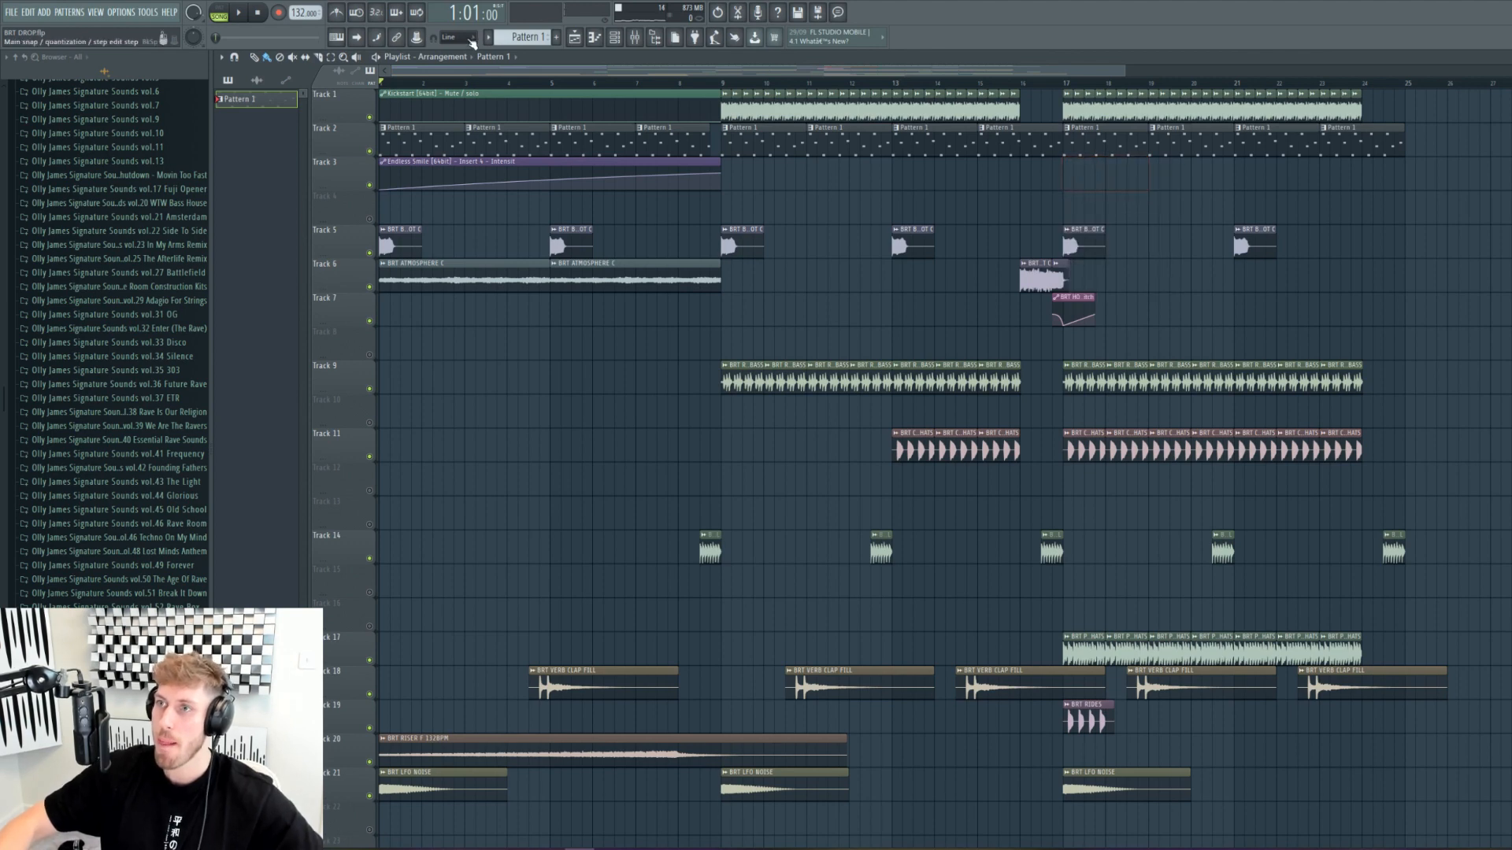
Step: Insert a new empty pattern and clone the lead one-shot channel below BRT MORVID LEAD ONE SHOT C
click(513, 40)
click(623, 162)
click(615, 38)
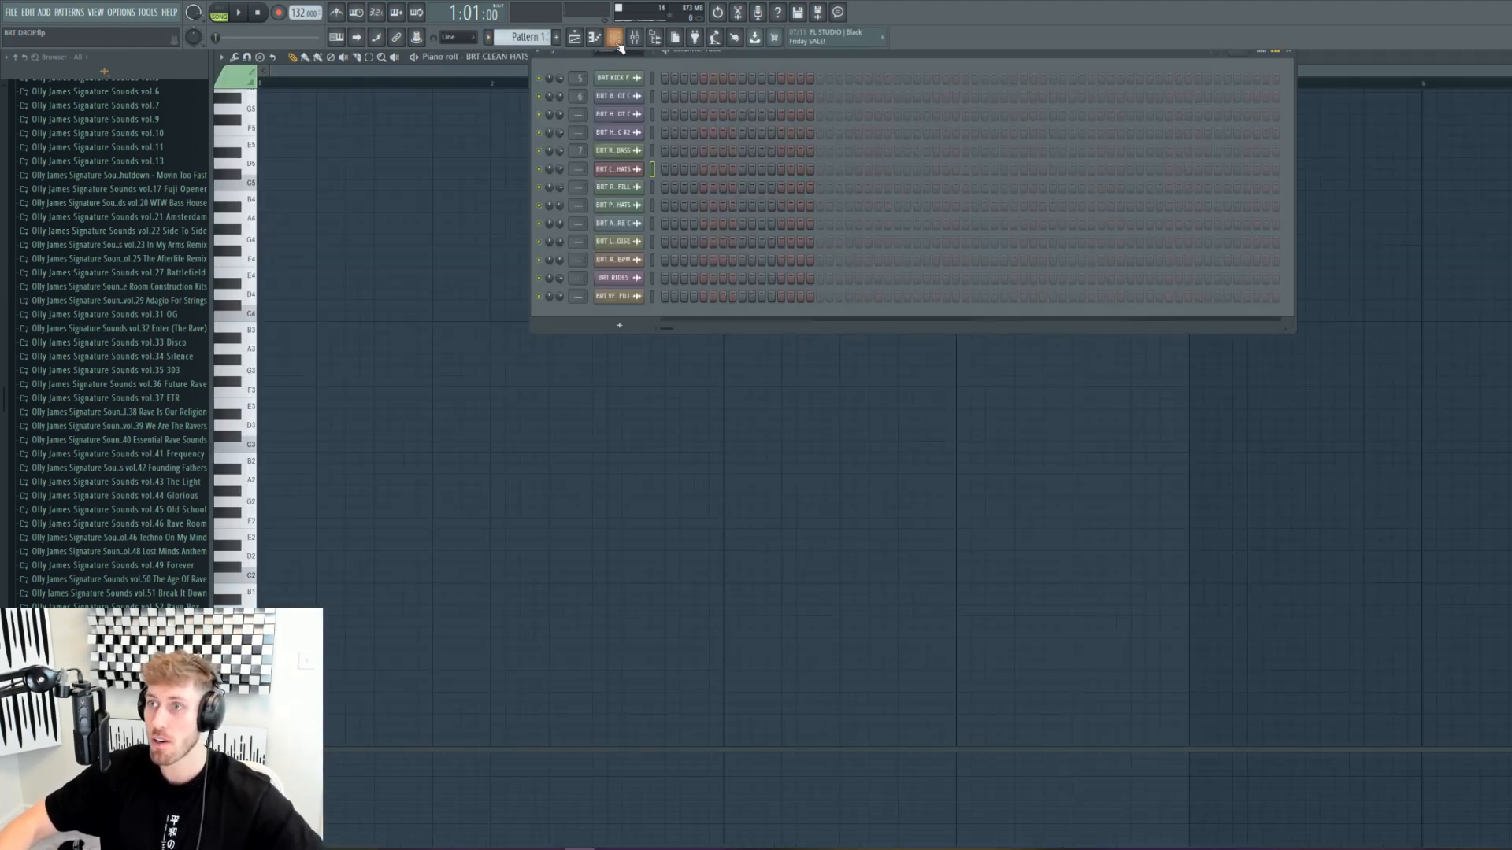
click(631, 101)
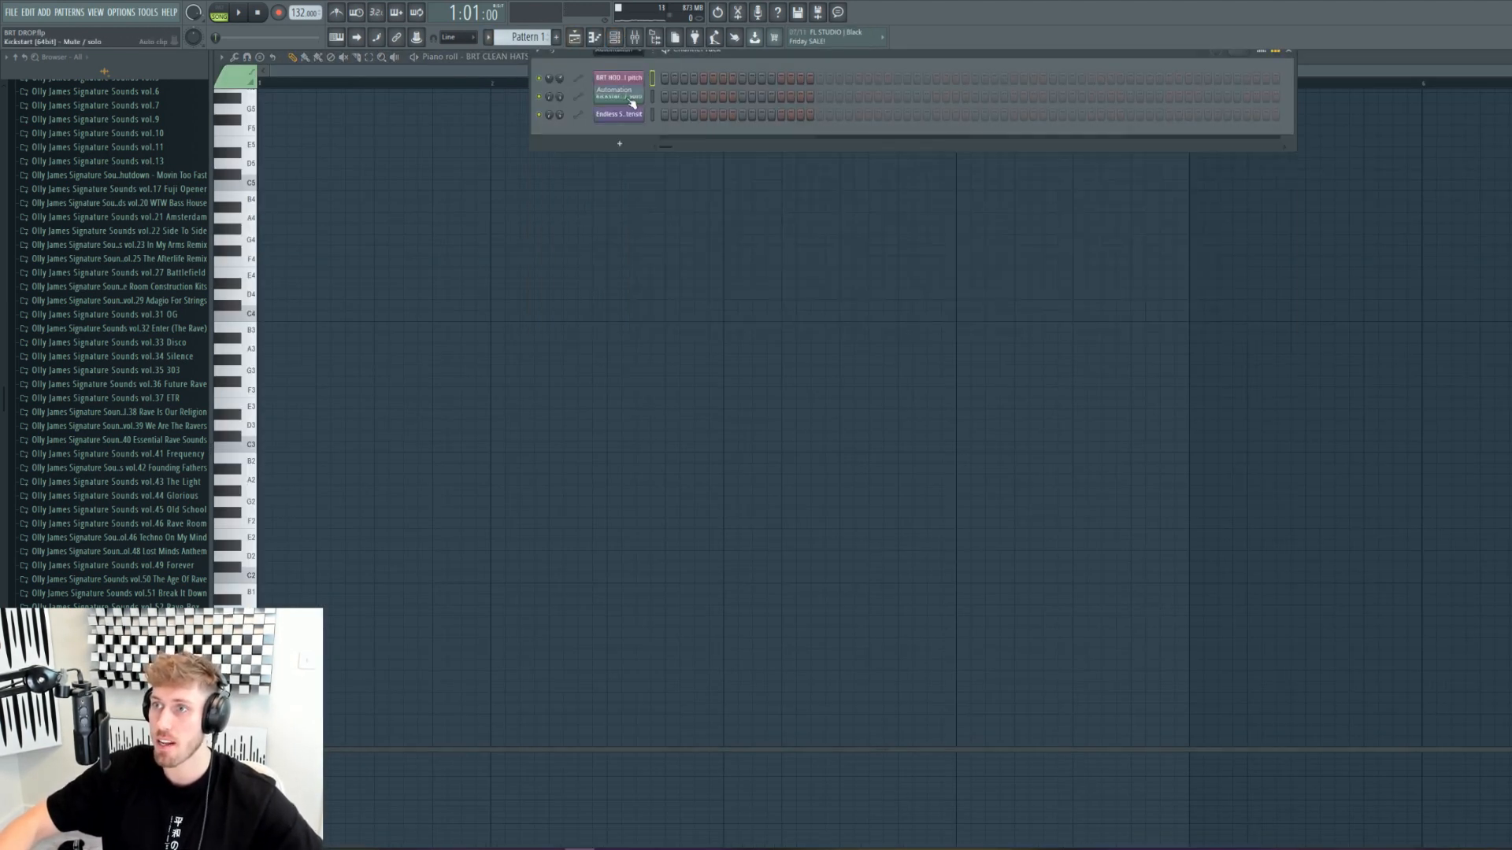
click(632, 100)
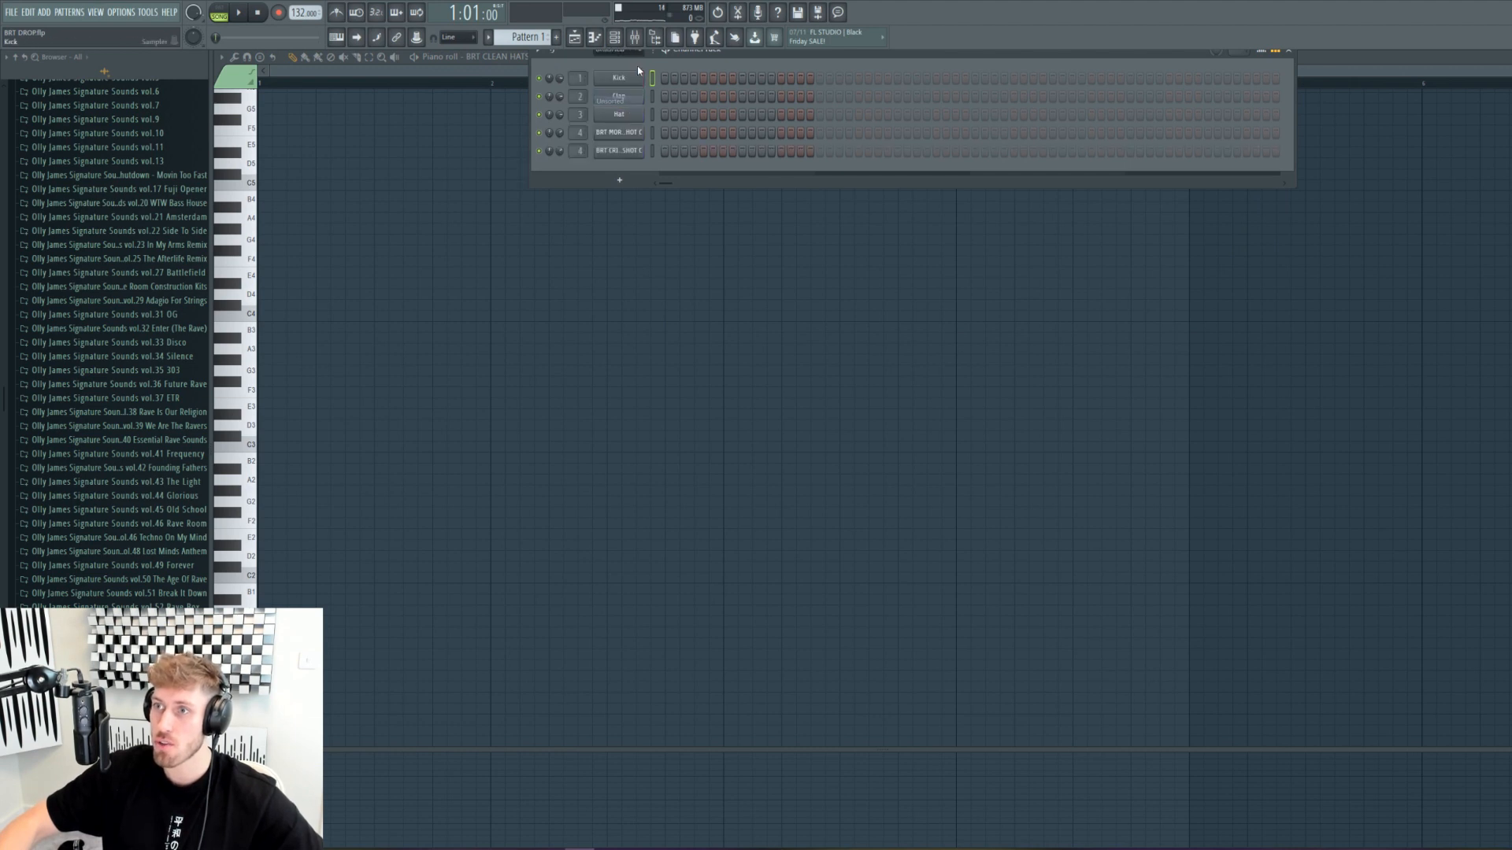
right_click(638, 156)
click(668, 270)
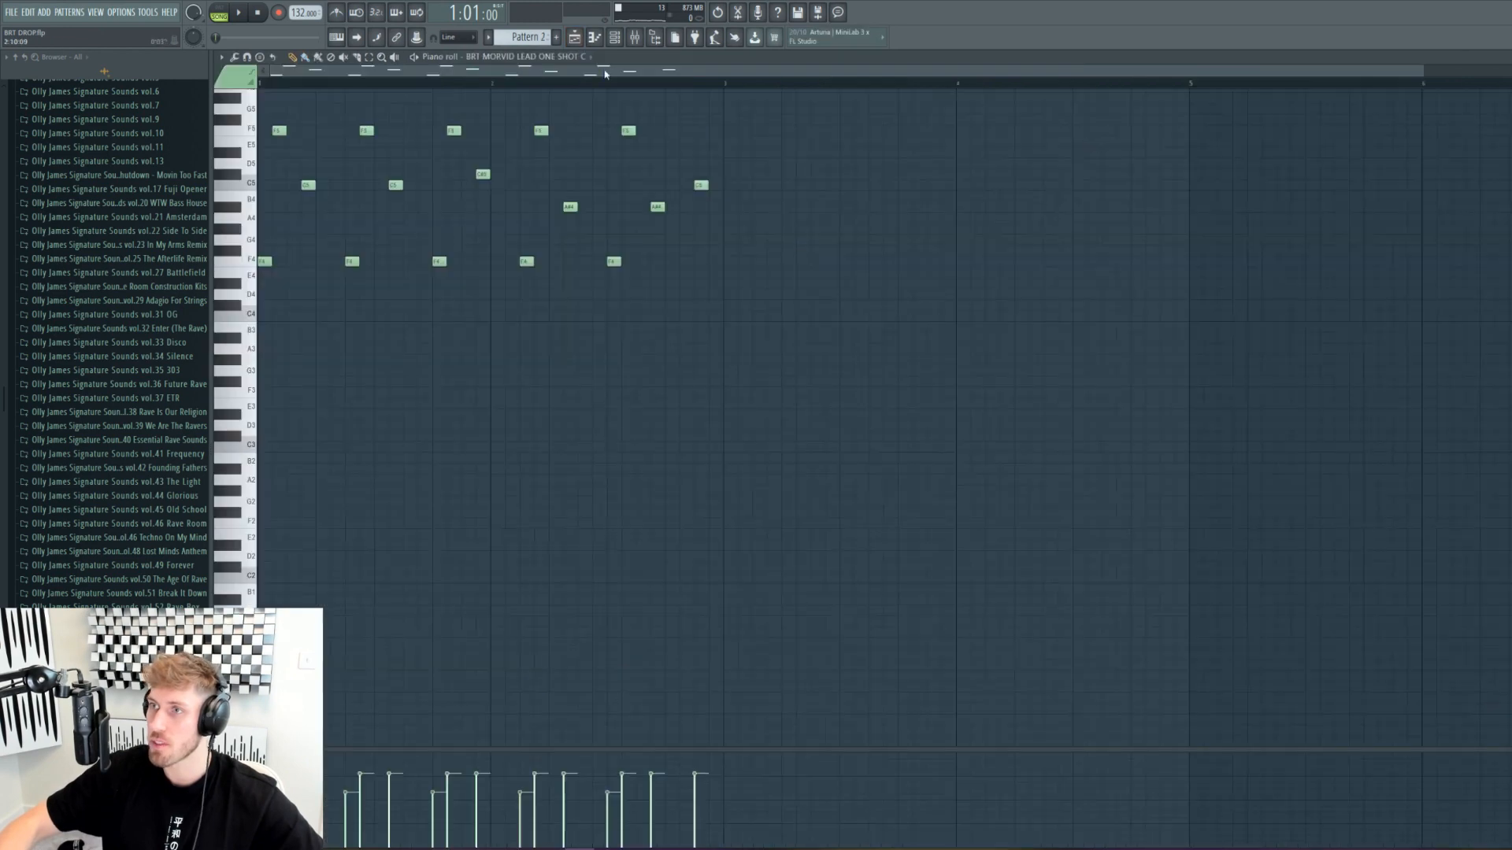
Step: Insert a new pattern and copy the BRT MORVID LEAD ONE SHOT C melody into the cloned lead one-shot channel
click(635, 37)
click(614, 37)
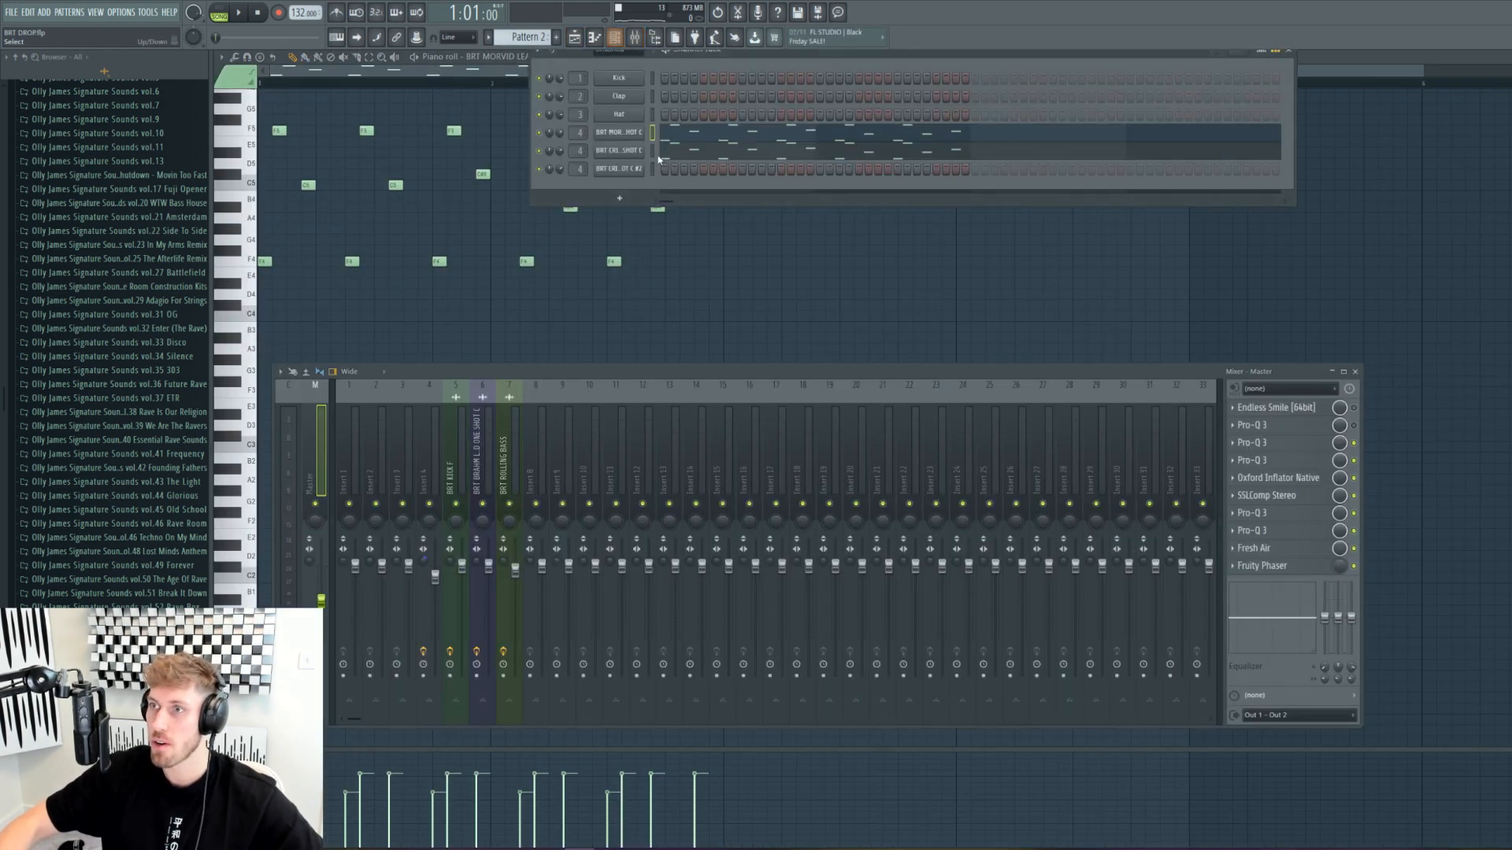
right_click(530, 37)
click(630, 155)
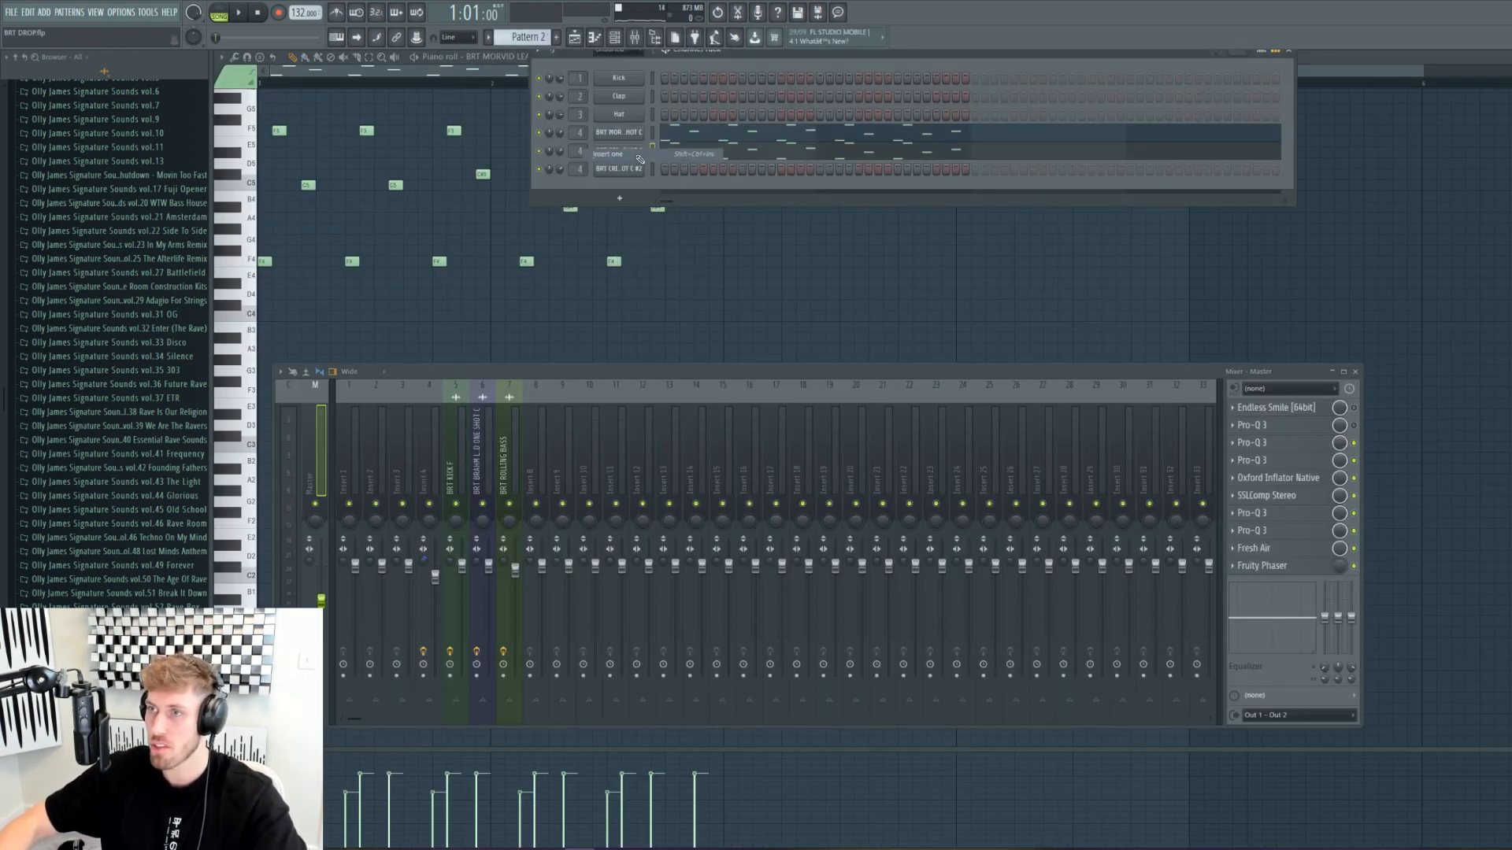
click(612, 37)
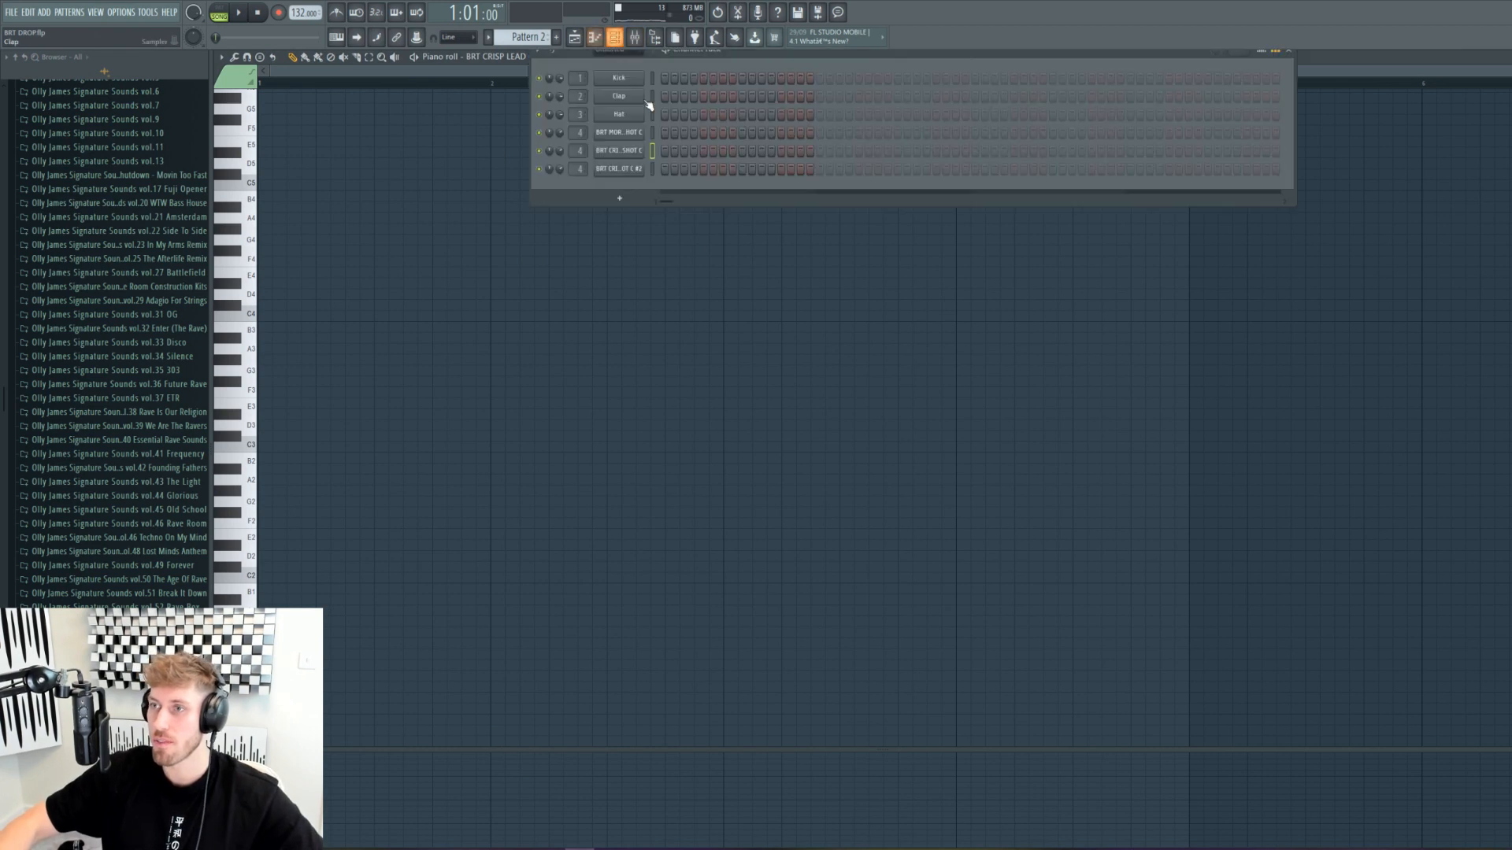
click(654, 169)
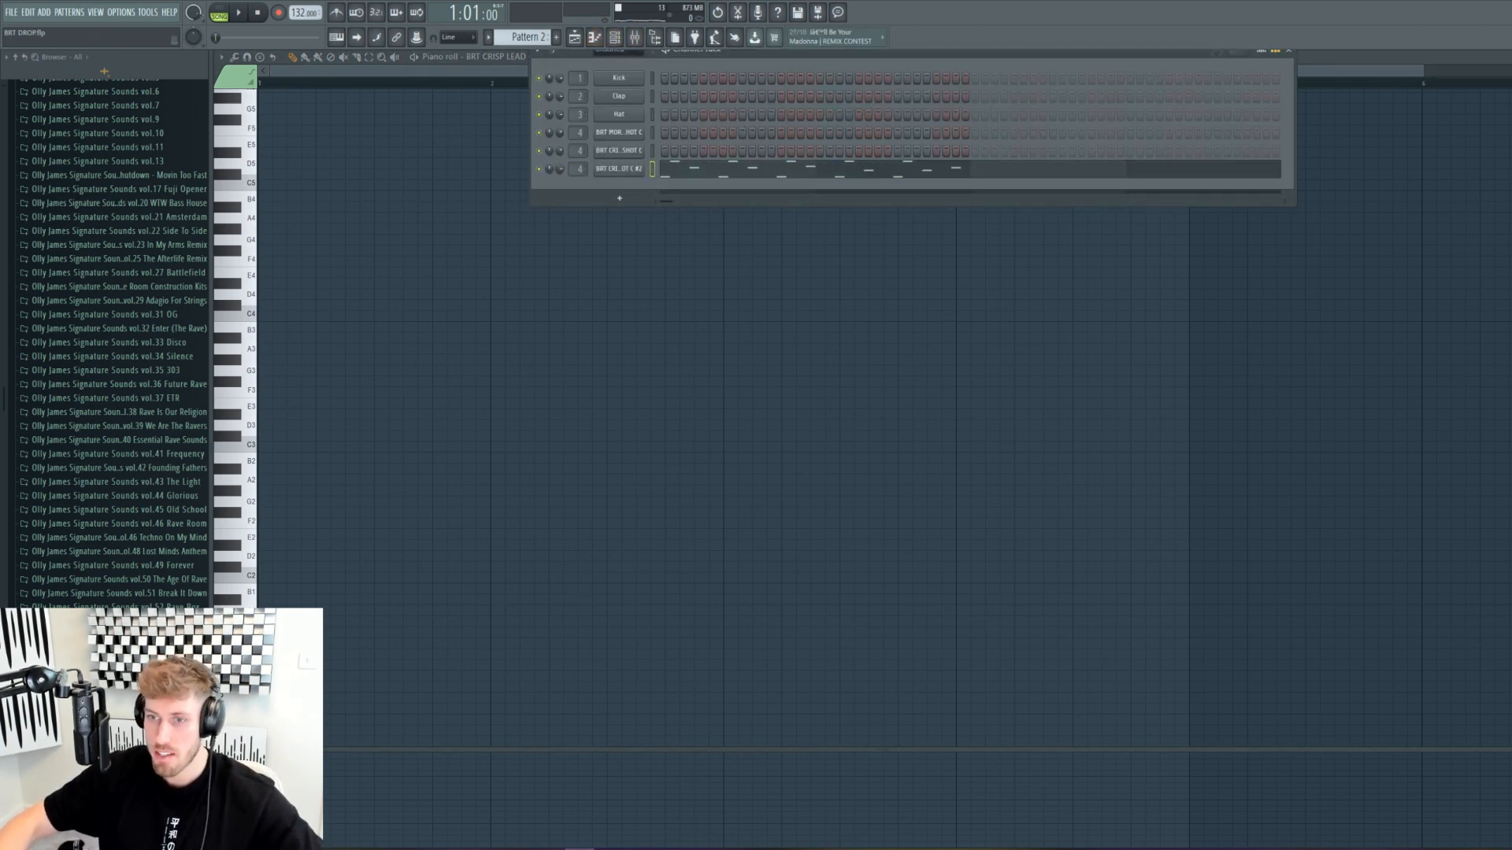
Step: Audition different one-shots in the cloned channel during pattern playback and settle on BRT BLADE LEAD ONE SHOT C
scroll(112, 339, down, 3)
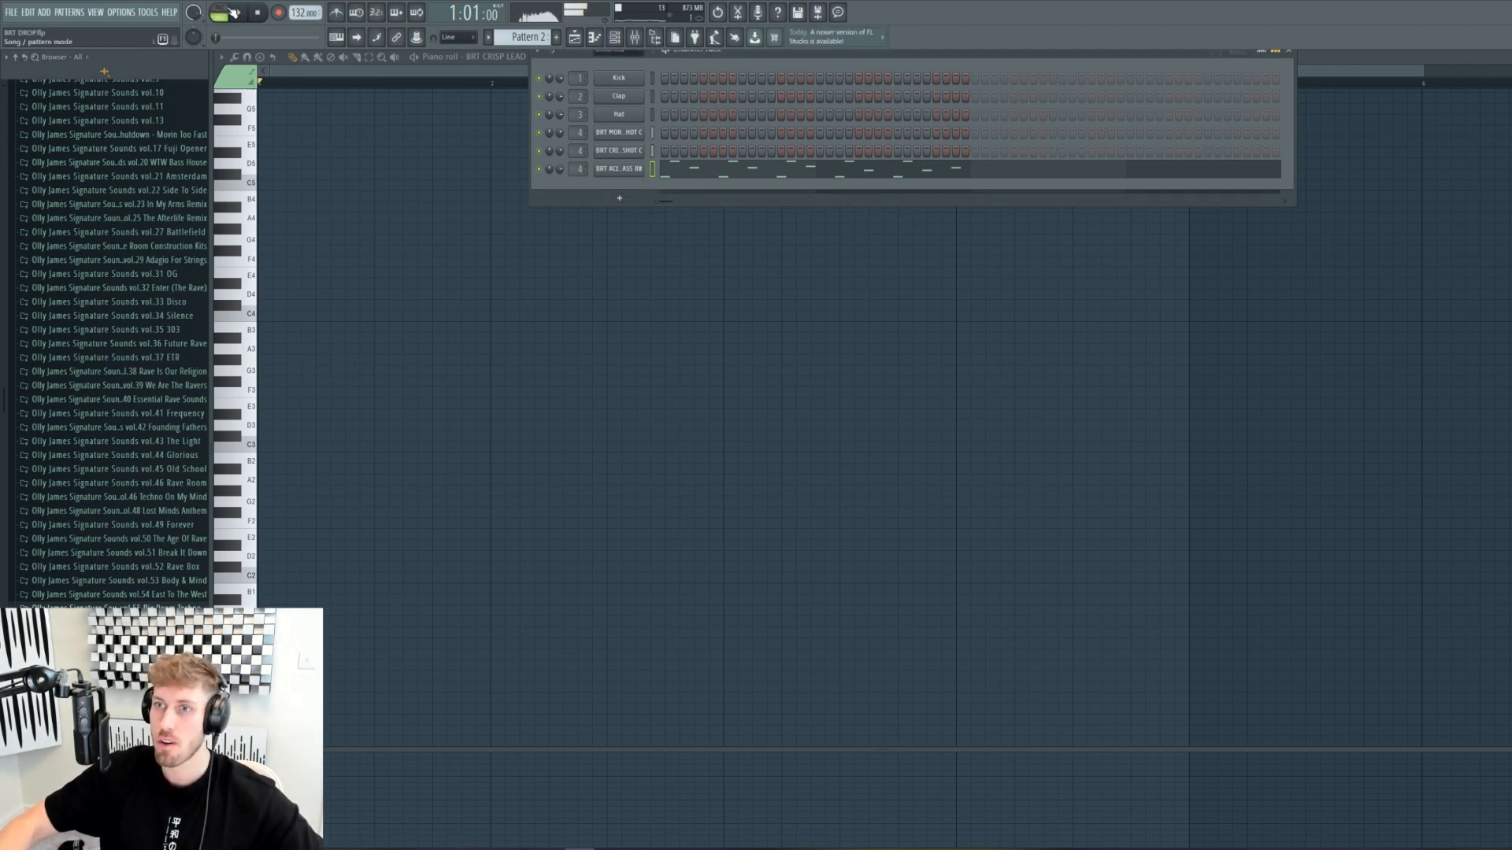
click(229, 11)
key(space)
drag(110, 701, 617, 174)
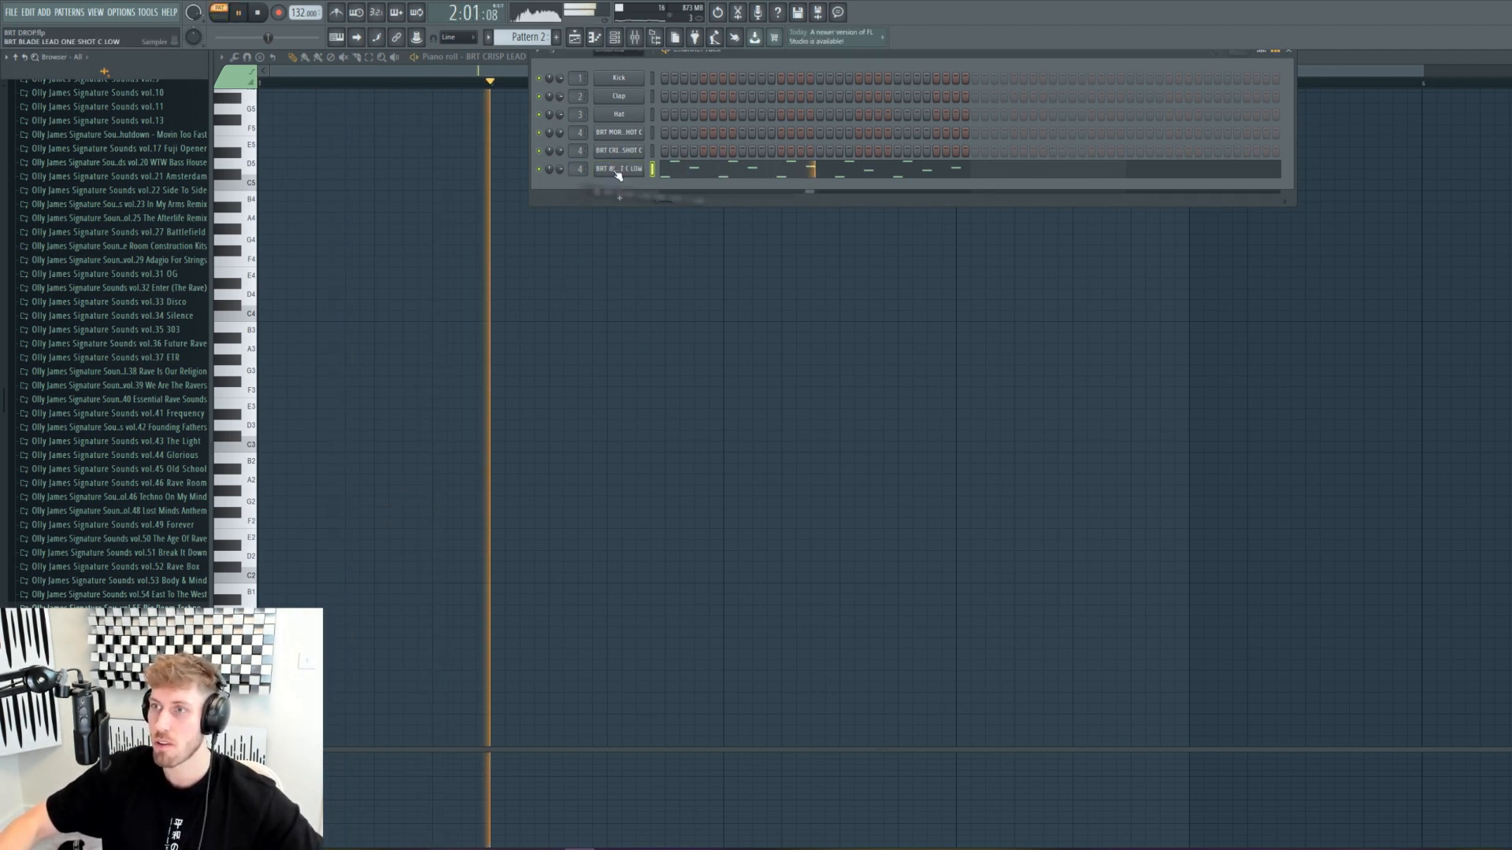
drag(118, 689, 635, 173)
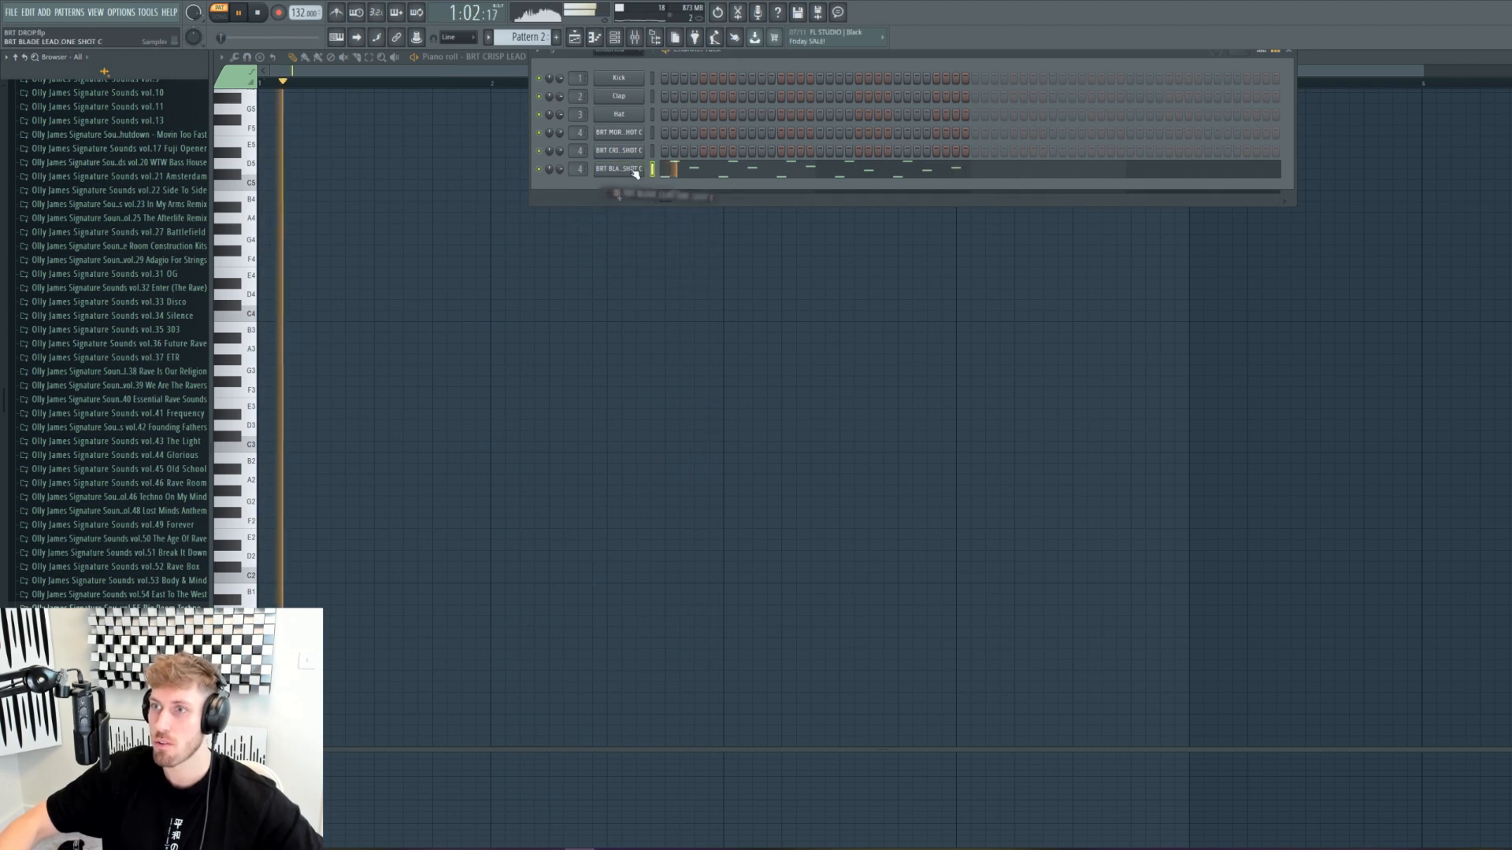
drag(118, 701, 629, 170)
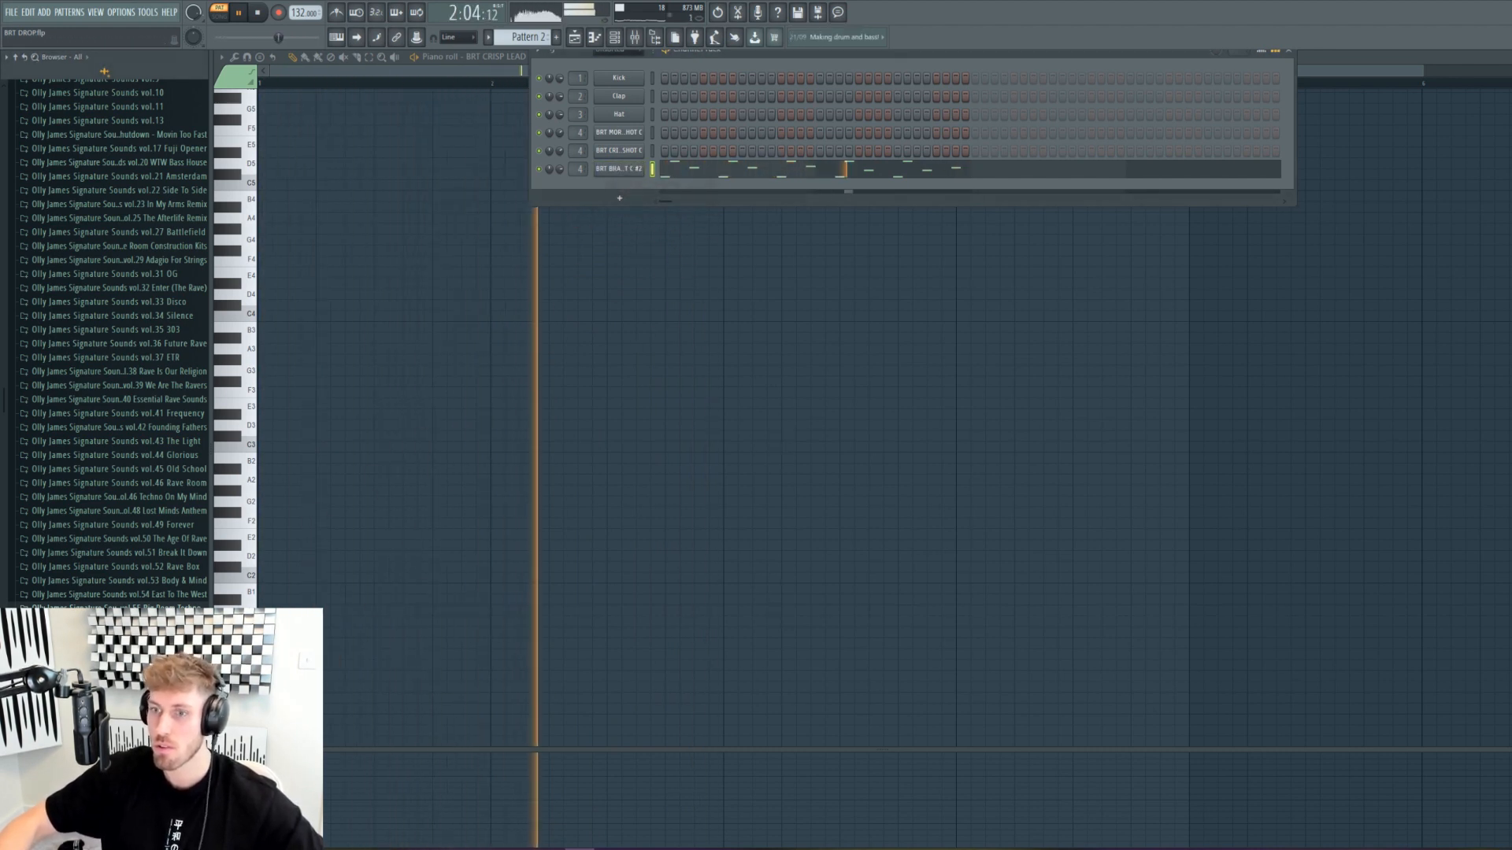
drag(118, 688, 628, 174)
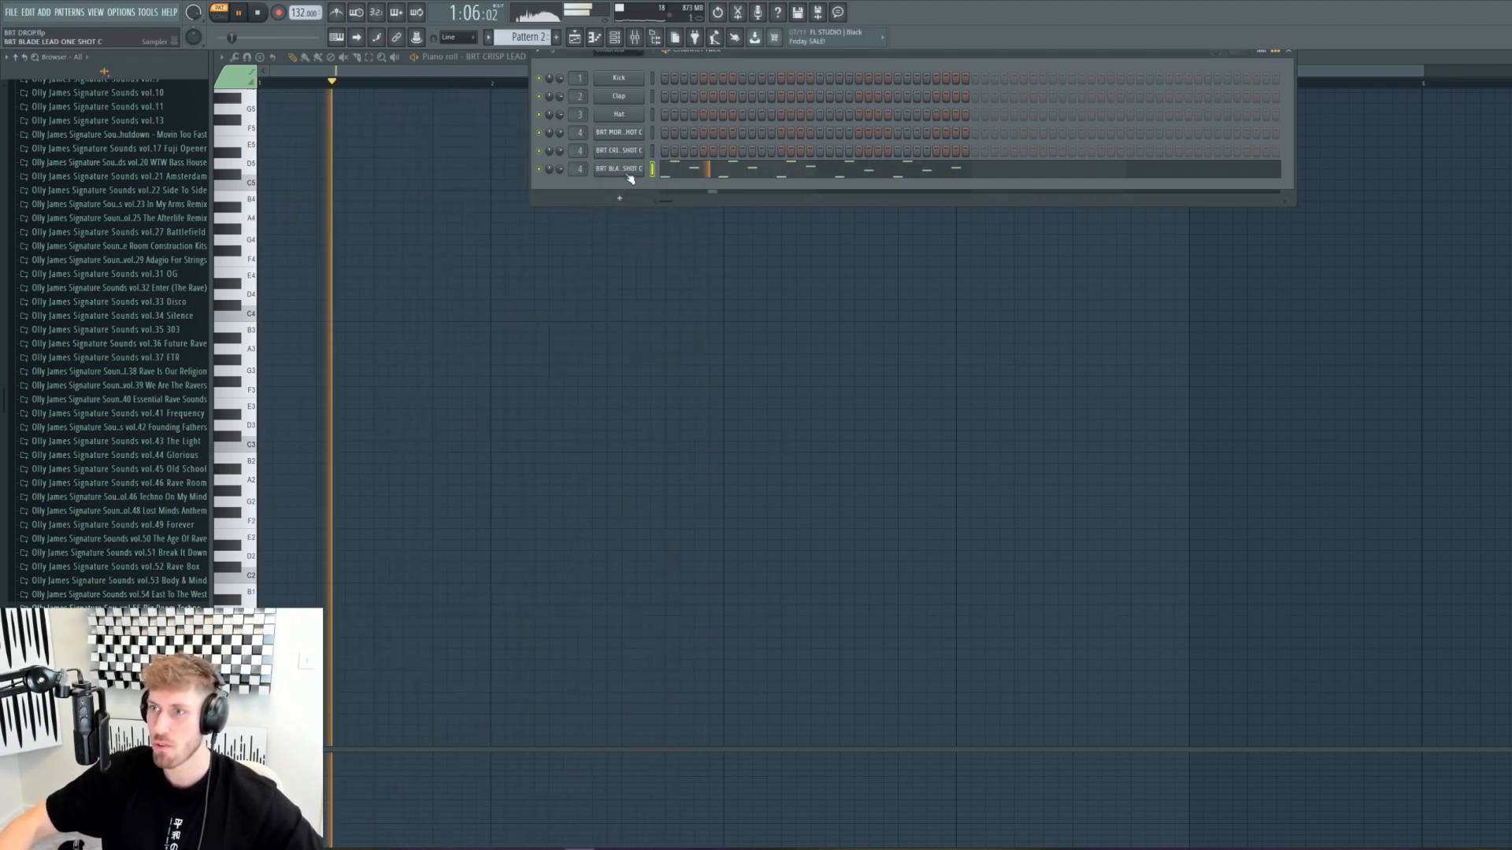
right_click(630, 178)
click(667, 168)
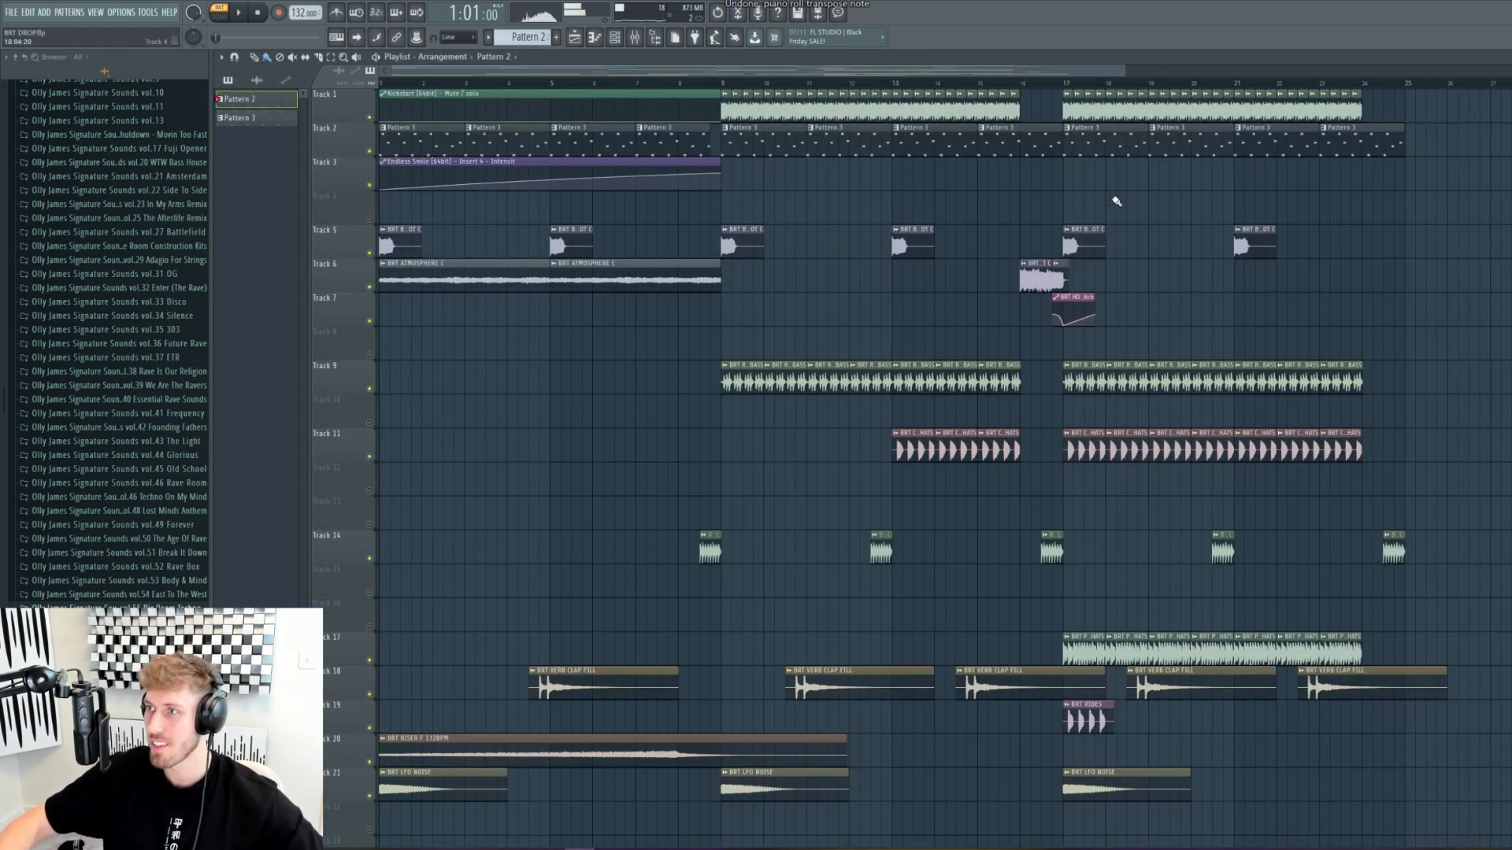
Step: Replace the Track 2 Pattern 3 clips from bar 17 with Pattern 2 clips on Track 3, trimming both runs to end at bars 16 and 24
right_click(1275, 149)
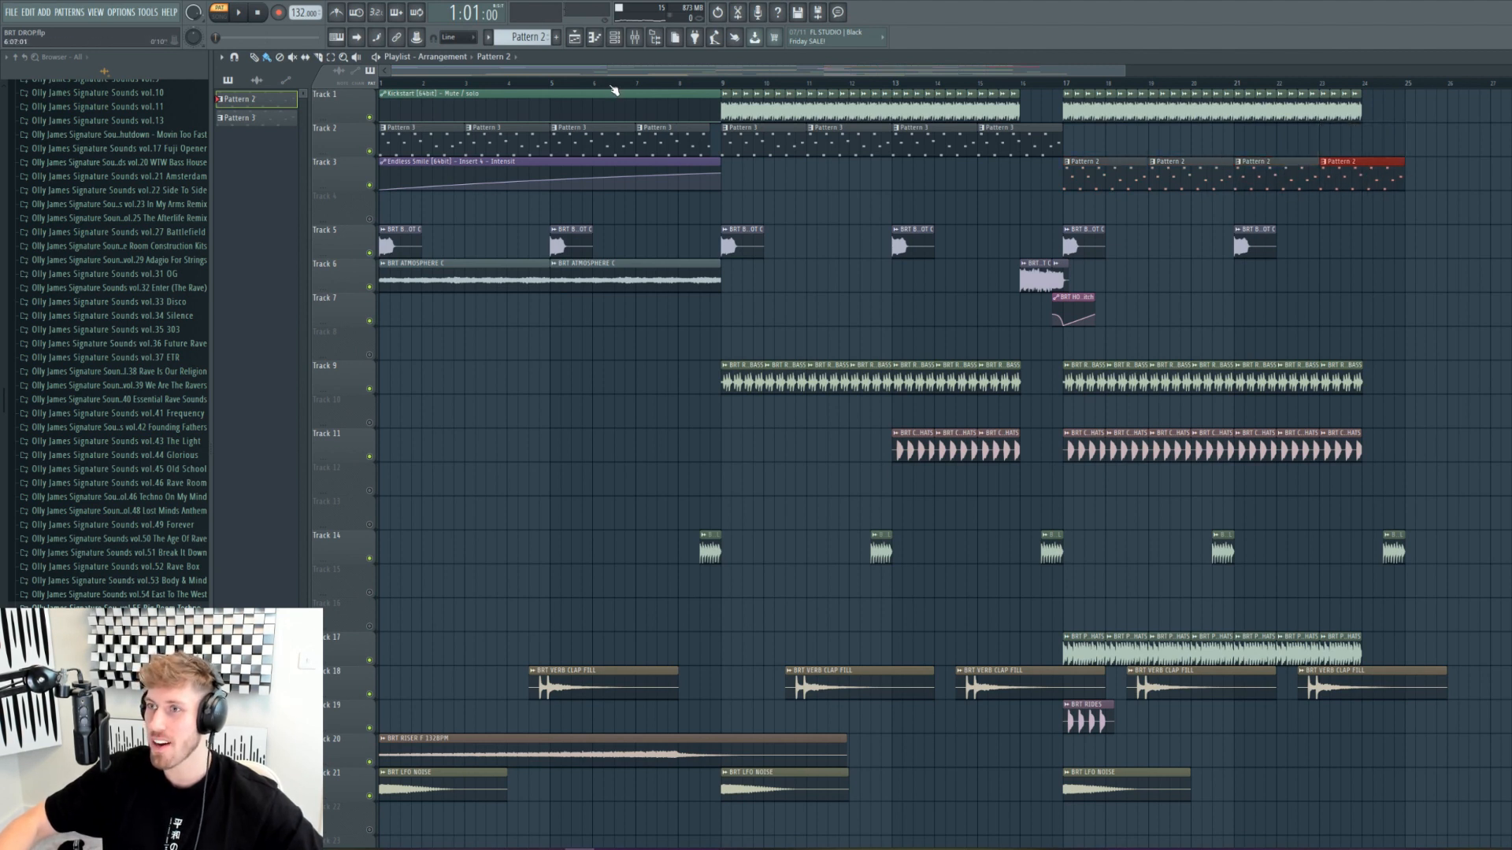
drag(1060, 138, 1019, 152)
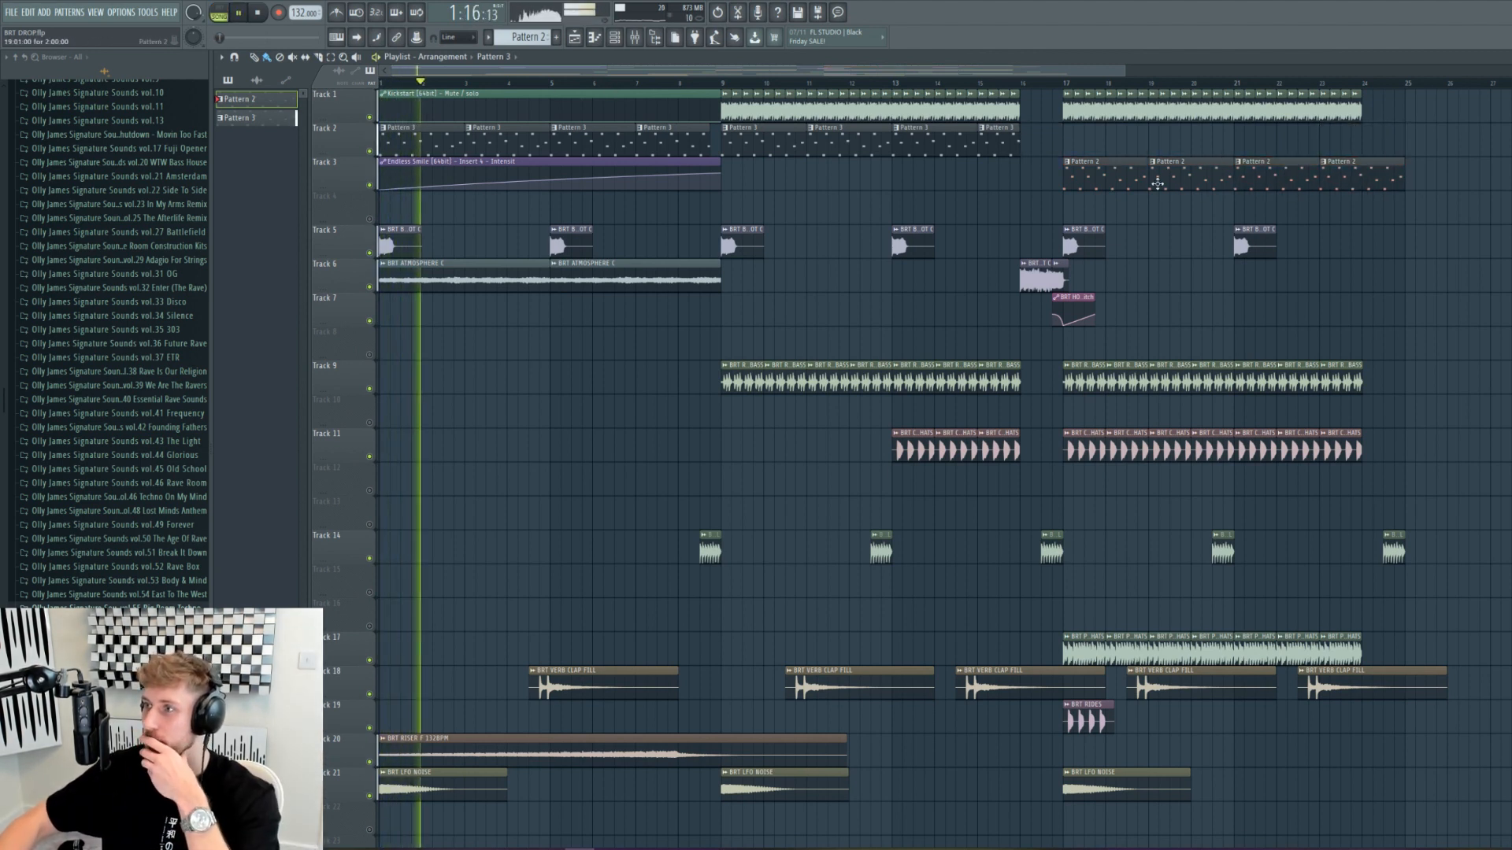
mouse_move(1126, 178)
mouse_down()
mouse_move(1126, 143)
mouse_move(1122, 183)
mouse_up()
drag(1402, 175, 1362, 181)
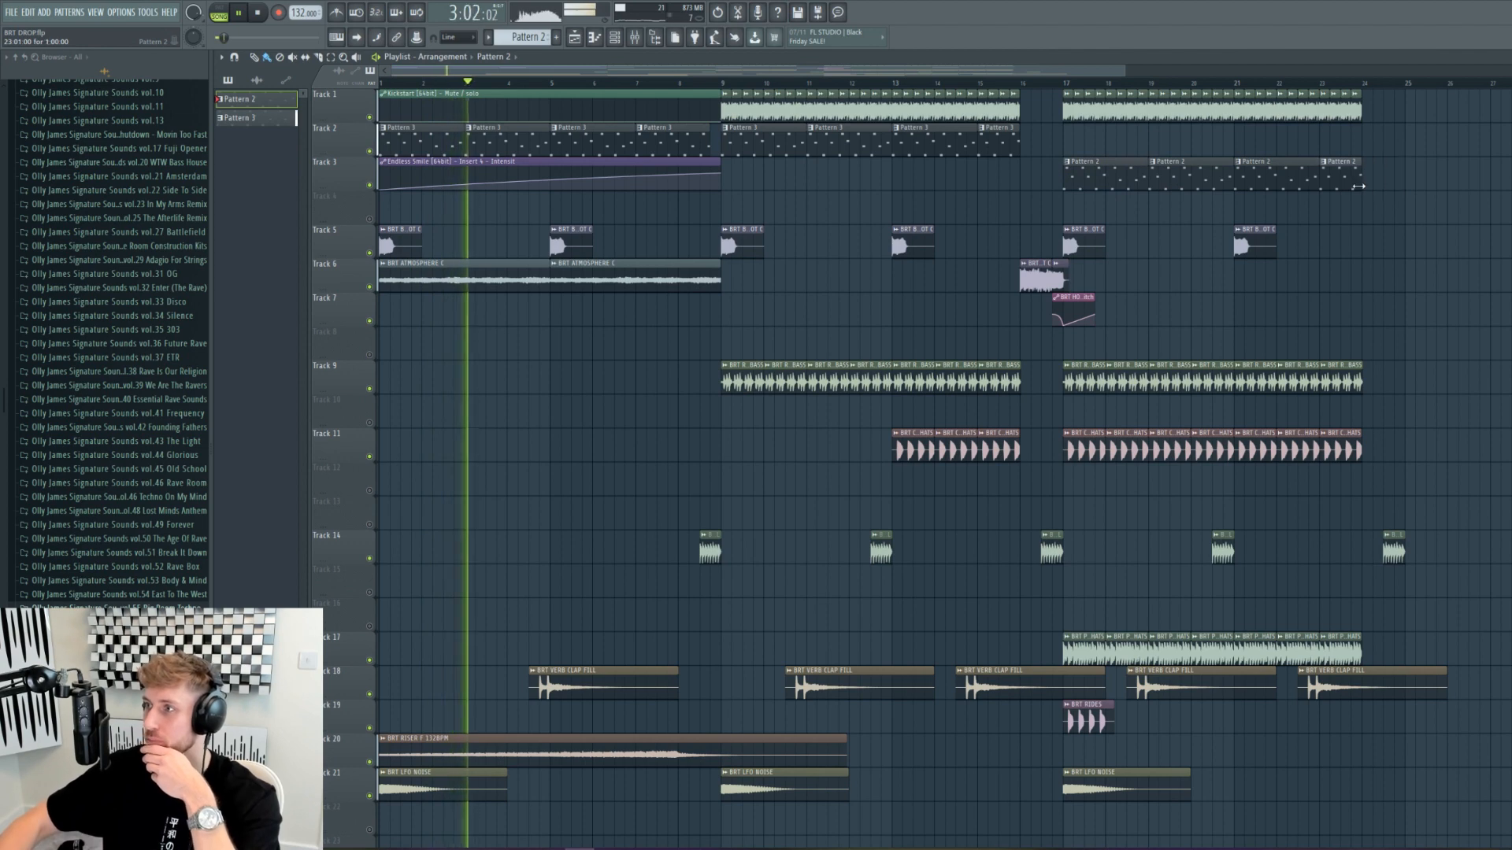
Step: Open Pattern 3 and set the channel volume of the lead one-shot below BRT MORVID LEAD ONE SHOT C to 70%
double_click(705, 144)
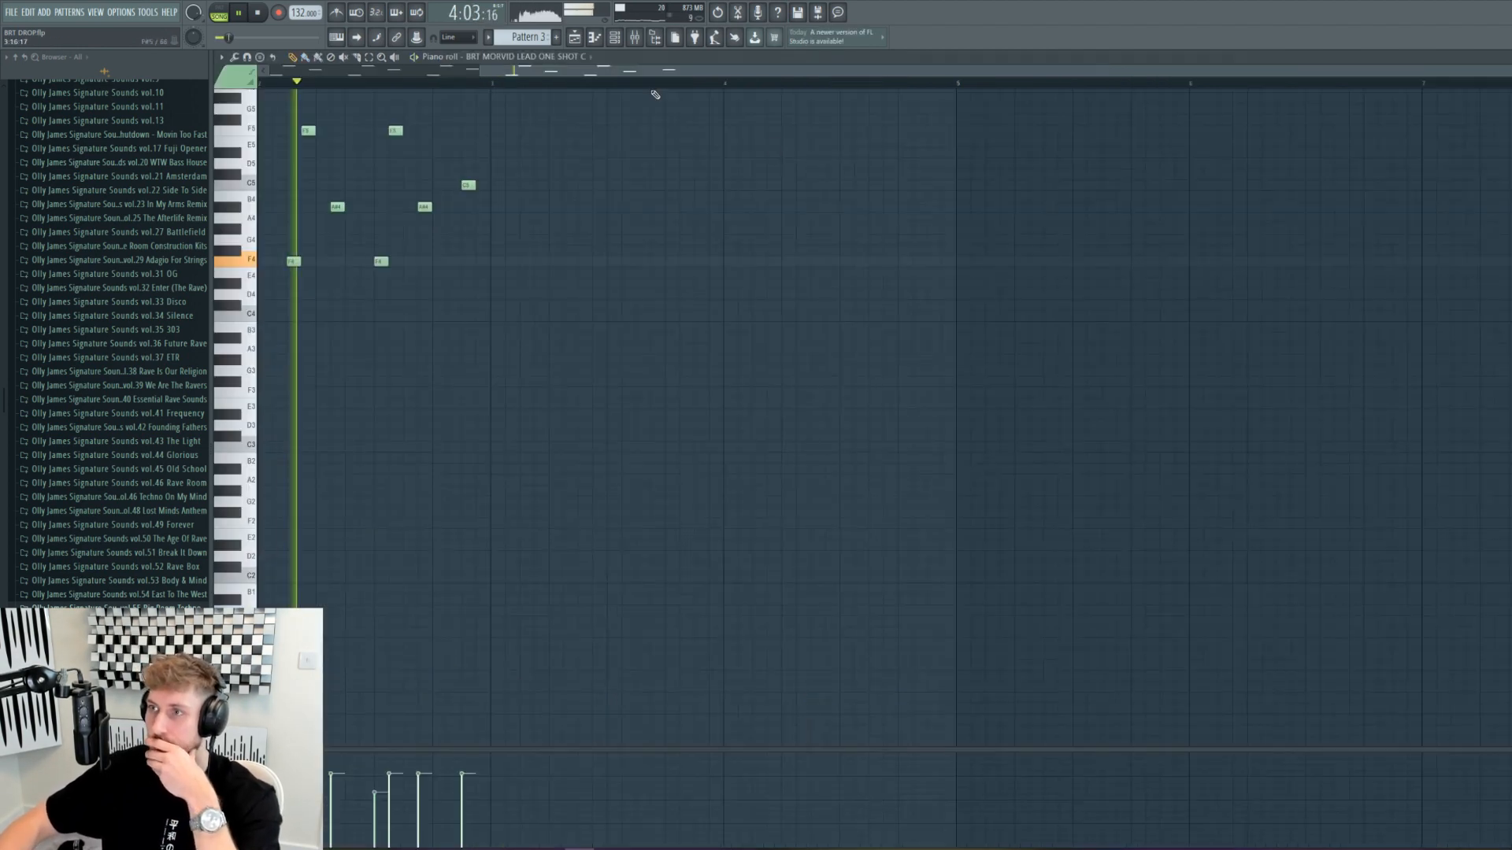
click(617, 41)
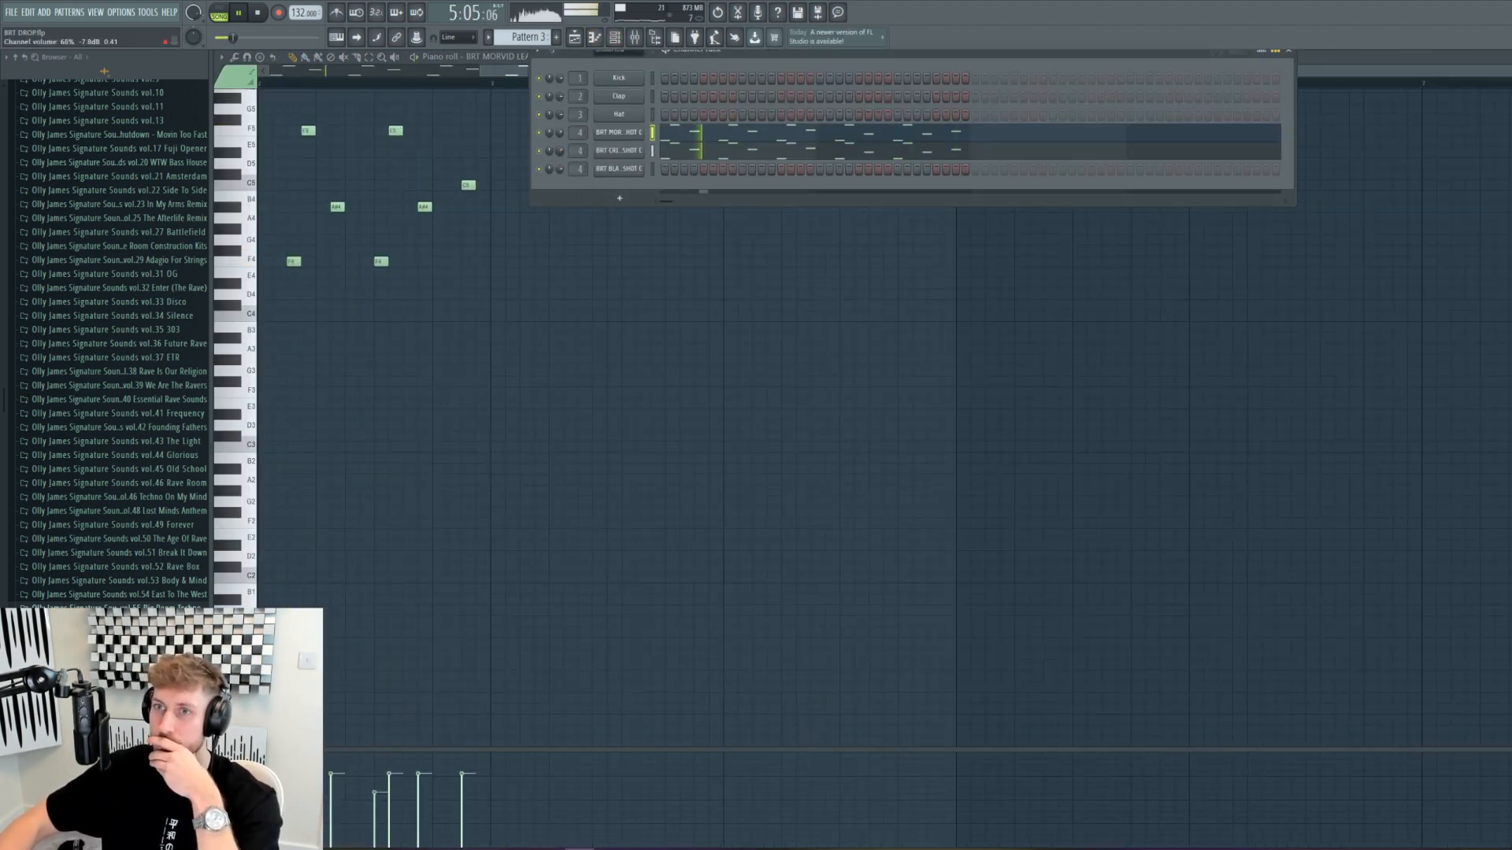
drag(560, 155, 561, 152)
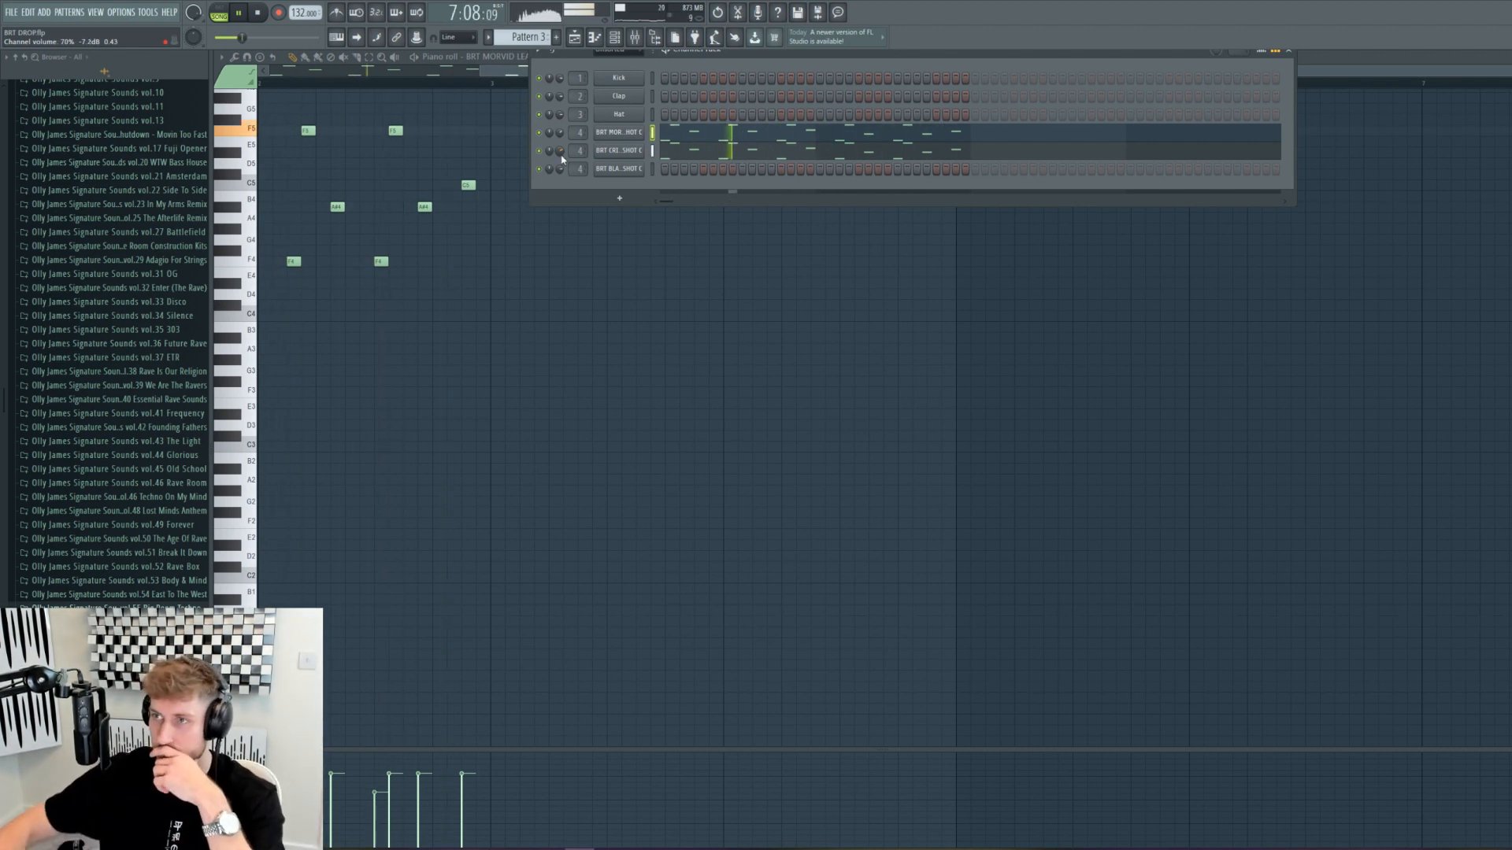
click(583, 39)
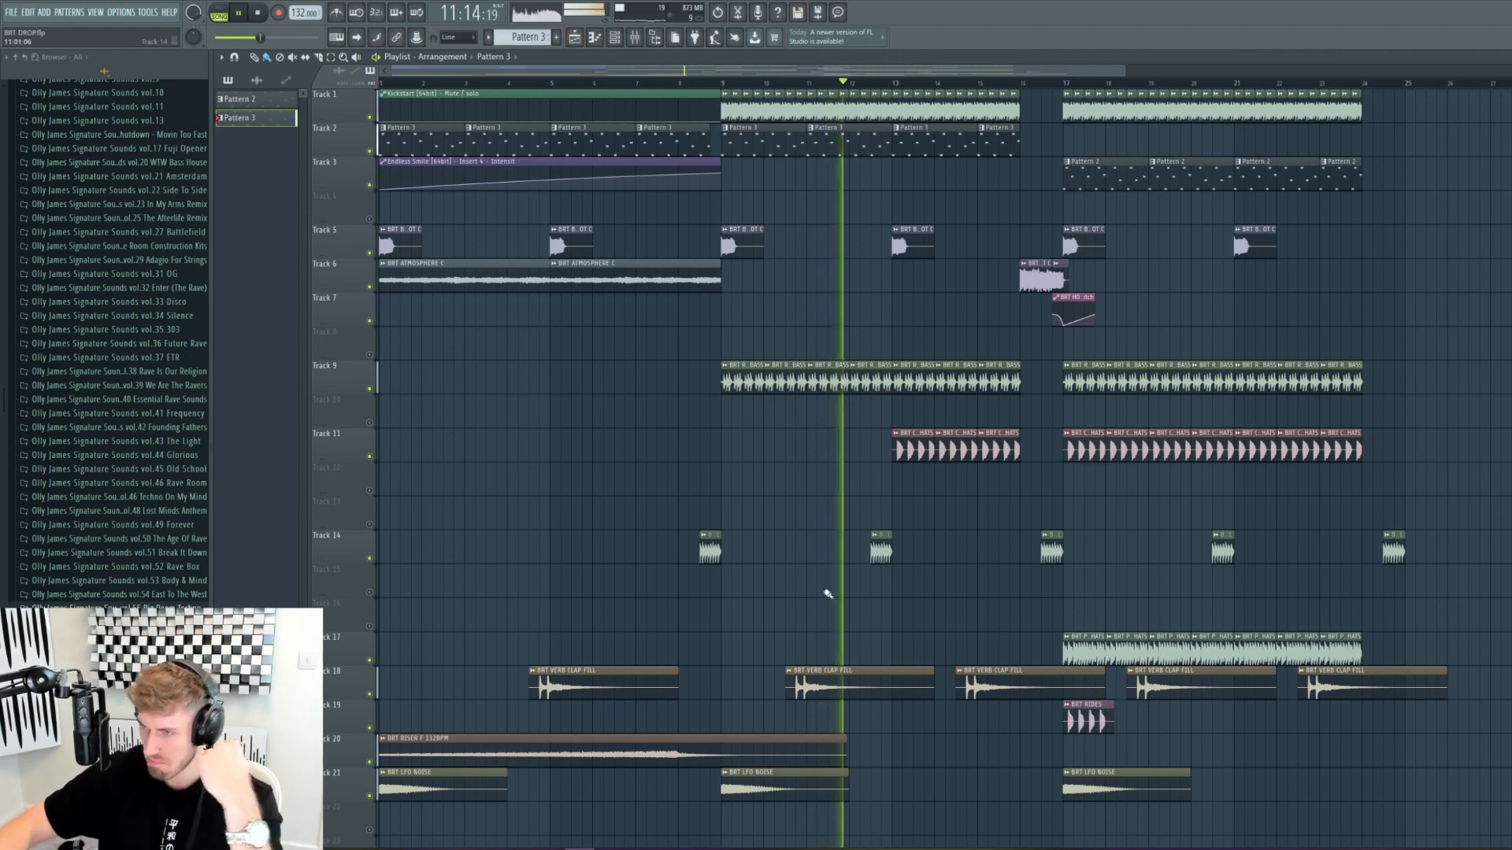
Step: Lower BRT VERB CLAP FILL's channel volume to about 62% and delete the BRT RIDES clip on Track 19
double_click(868, 692)
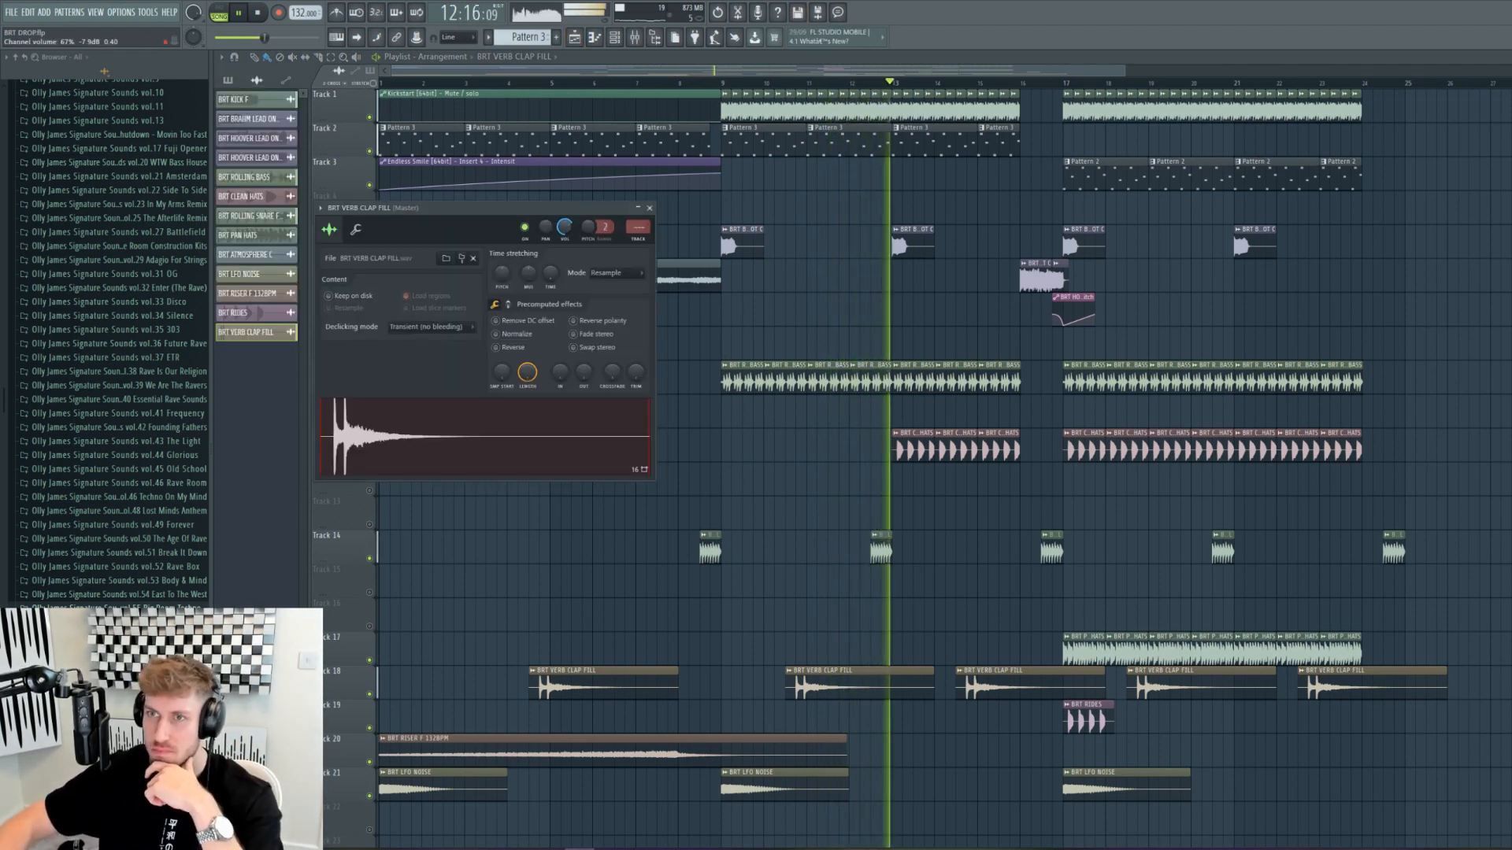
double_click(881, 551)
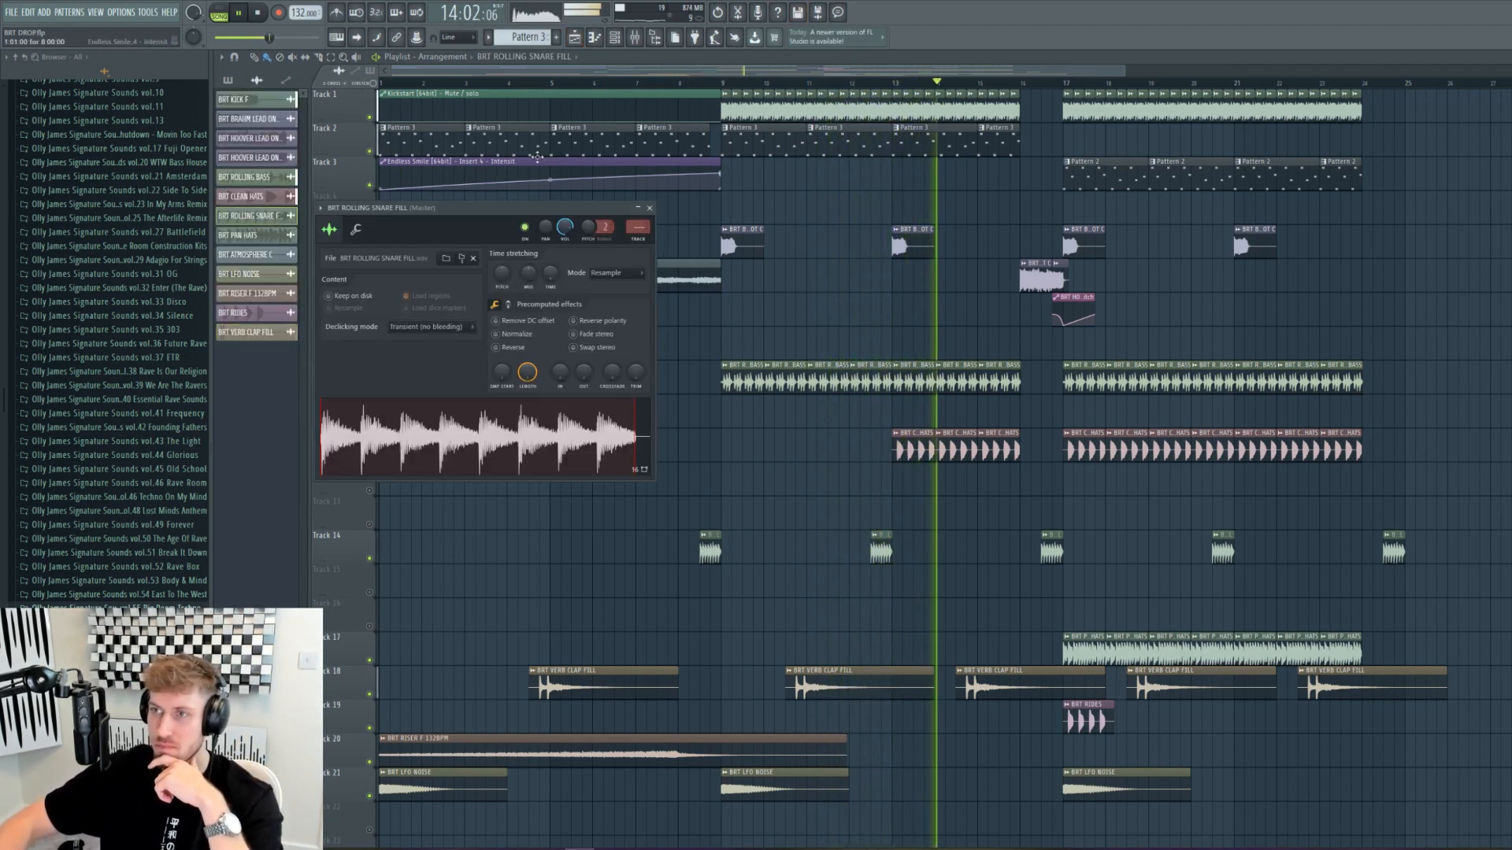
double_click(895, 684)
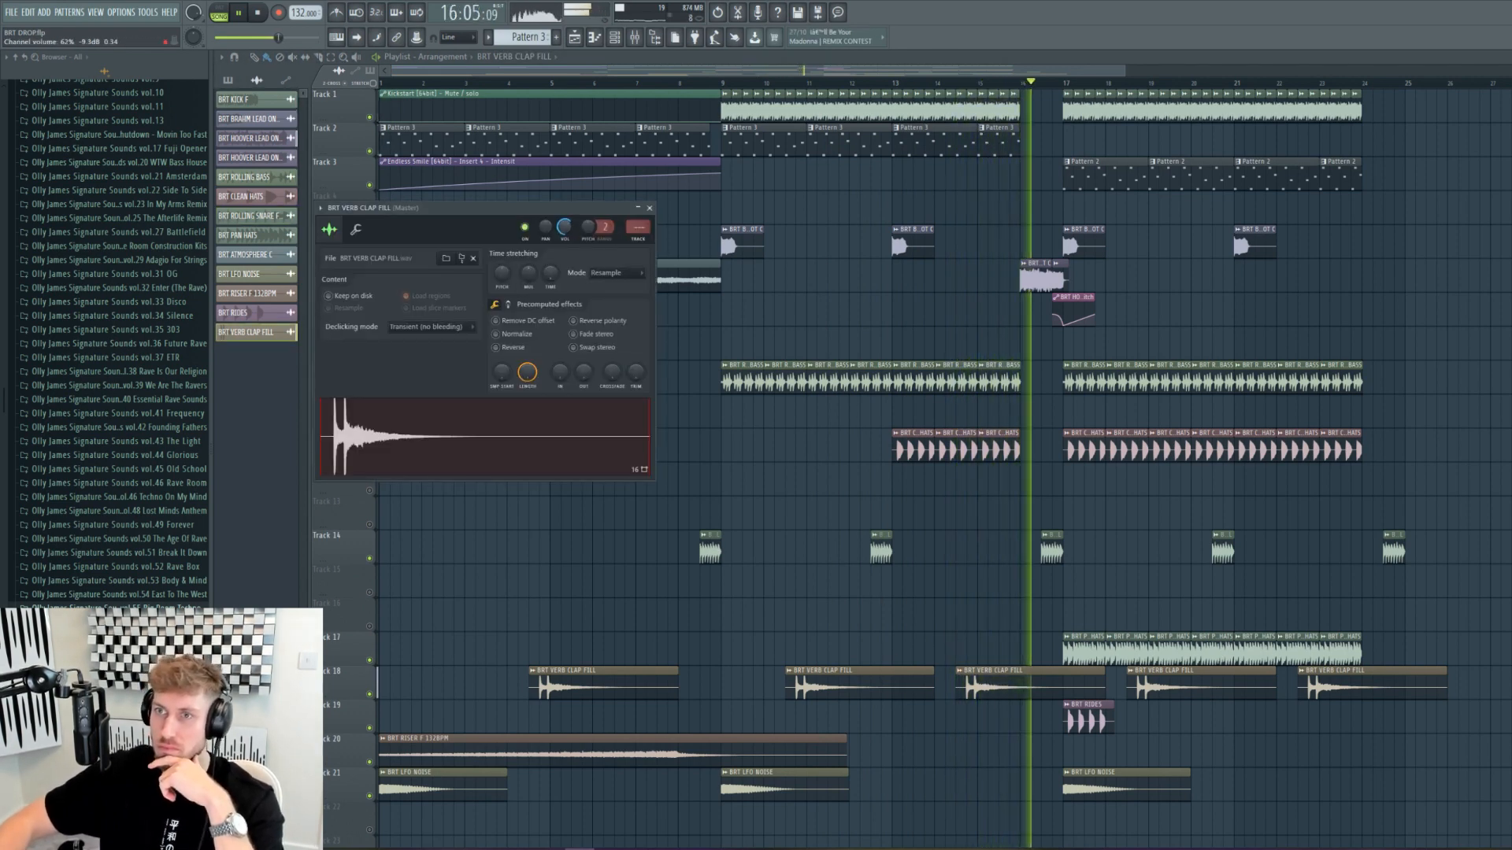
right_click(1078, 723)
Step: In Pattern 2, set BRT BLADE LEAD ONE SHOT C's volume to about 76% and copy its notes to the lead channel above it
double_click(1091, 167)
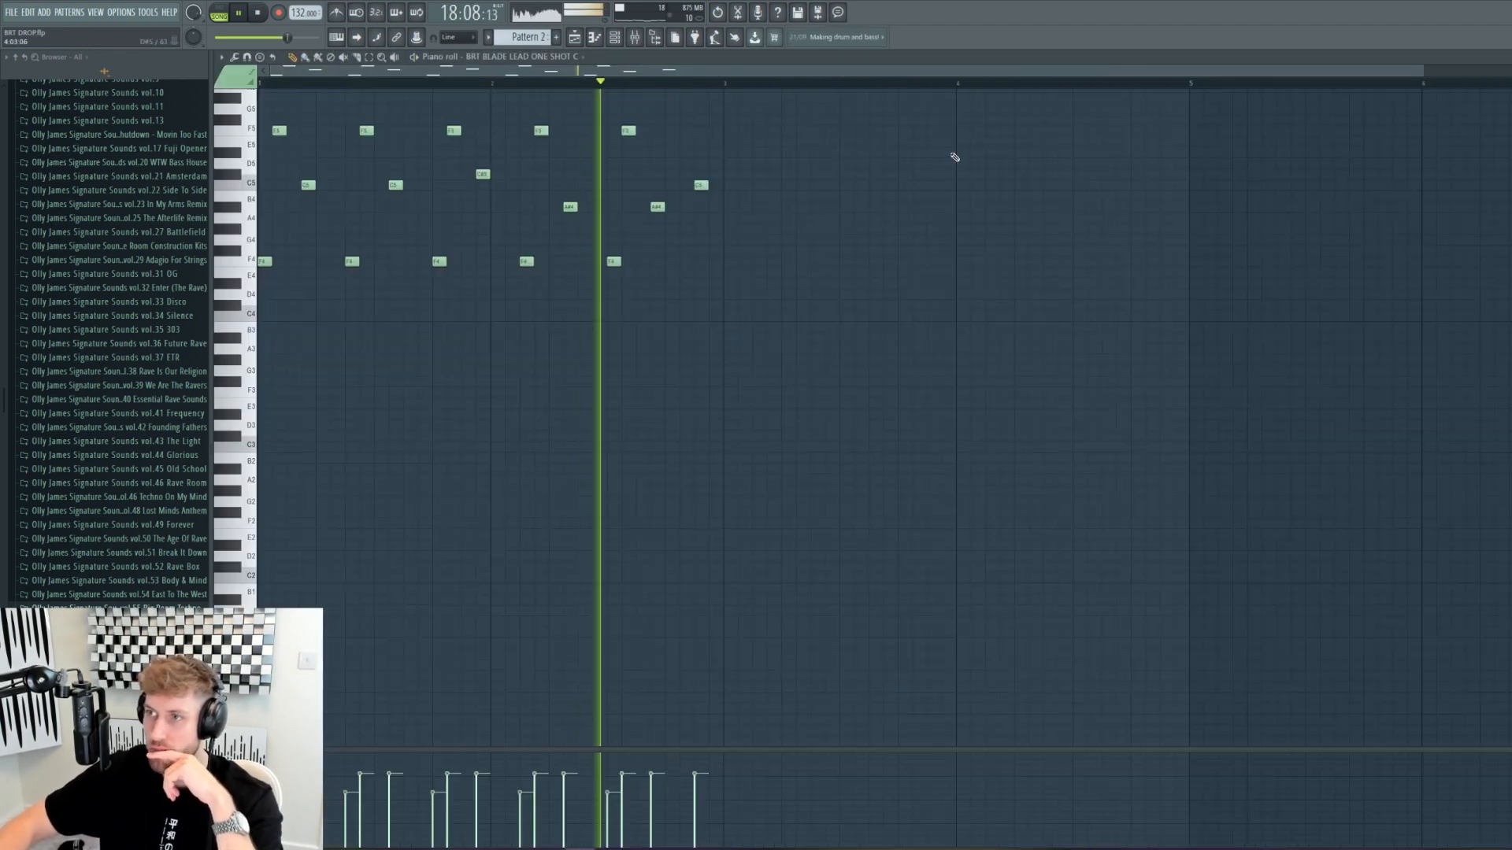
click(596, 45)
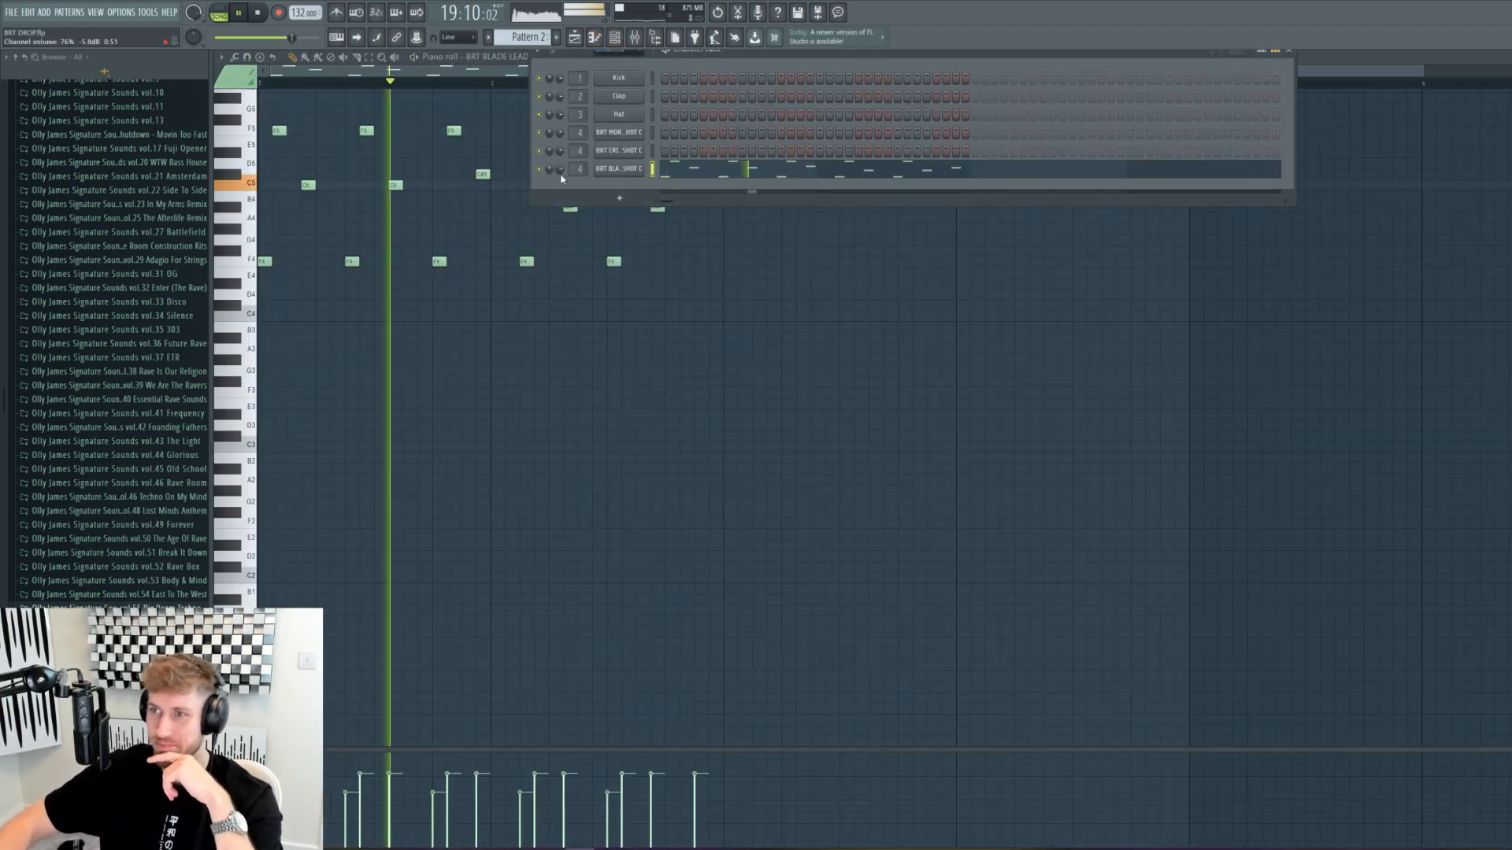
key(ctrl+c)
click(651, 153)
key(ctrl+v)
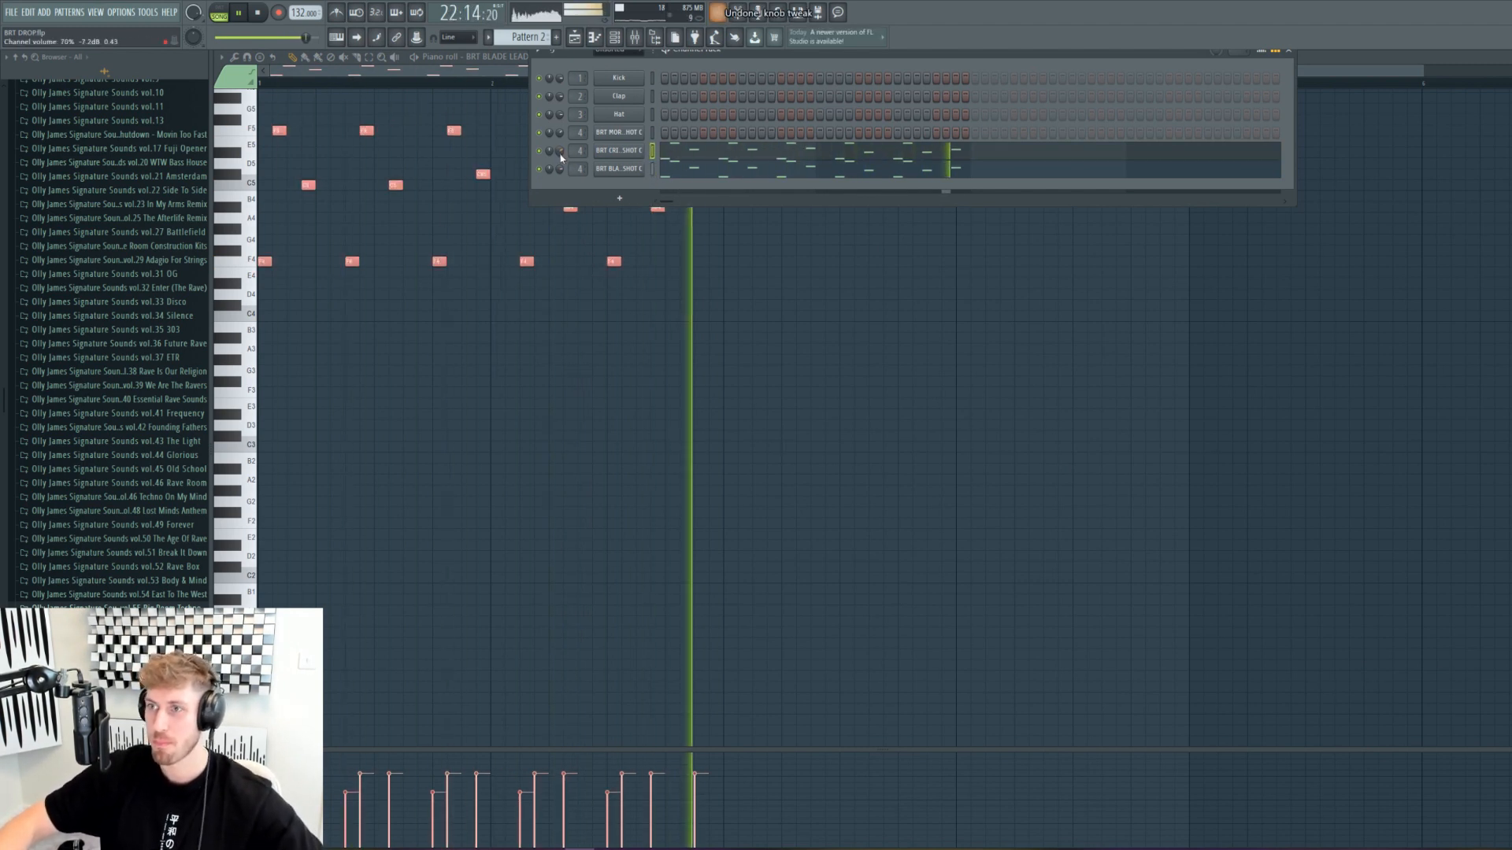
Step: Undo the last channel volume tweak, return to the playlist and stop playback
key(ctrl+z)
click(579, 38)
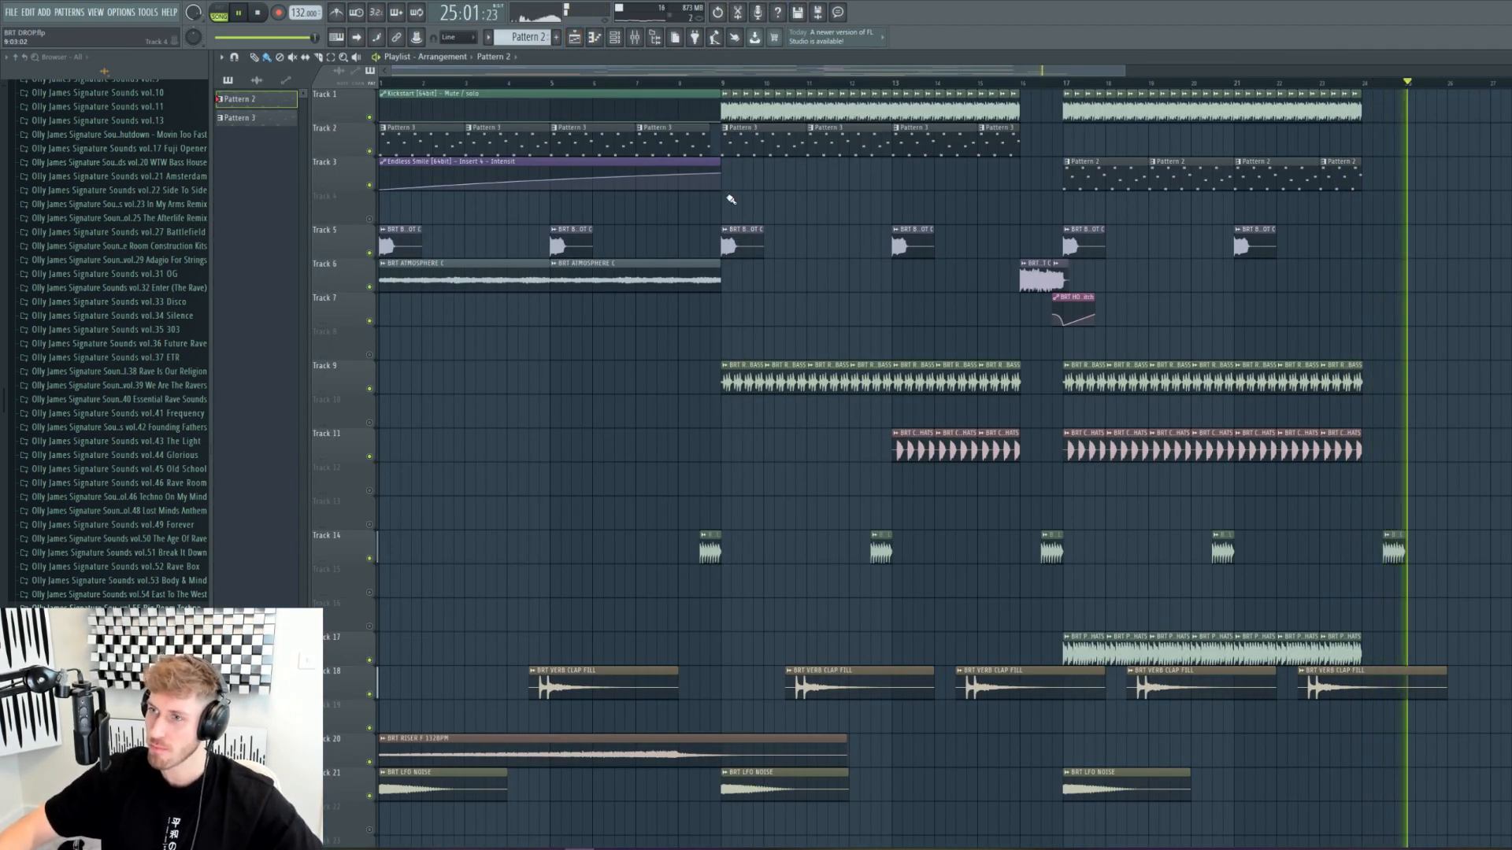
key(space)
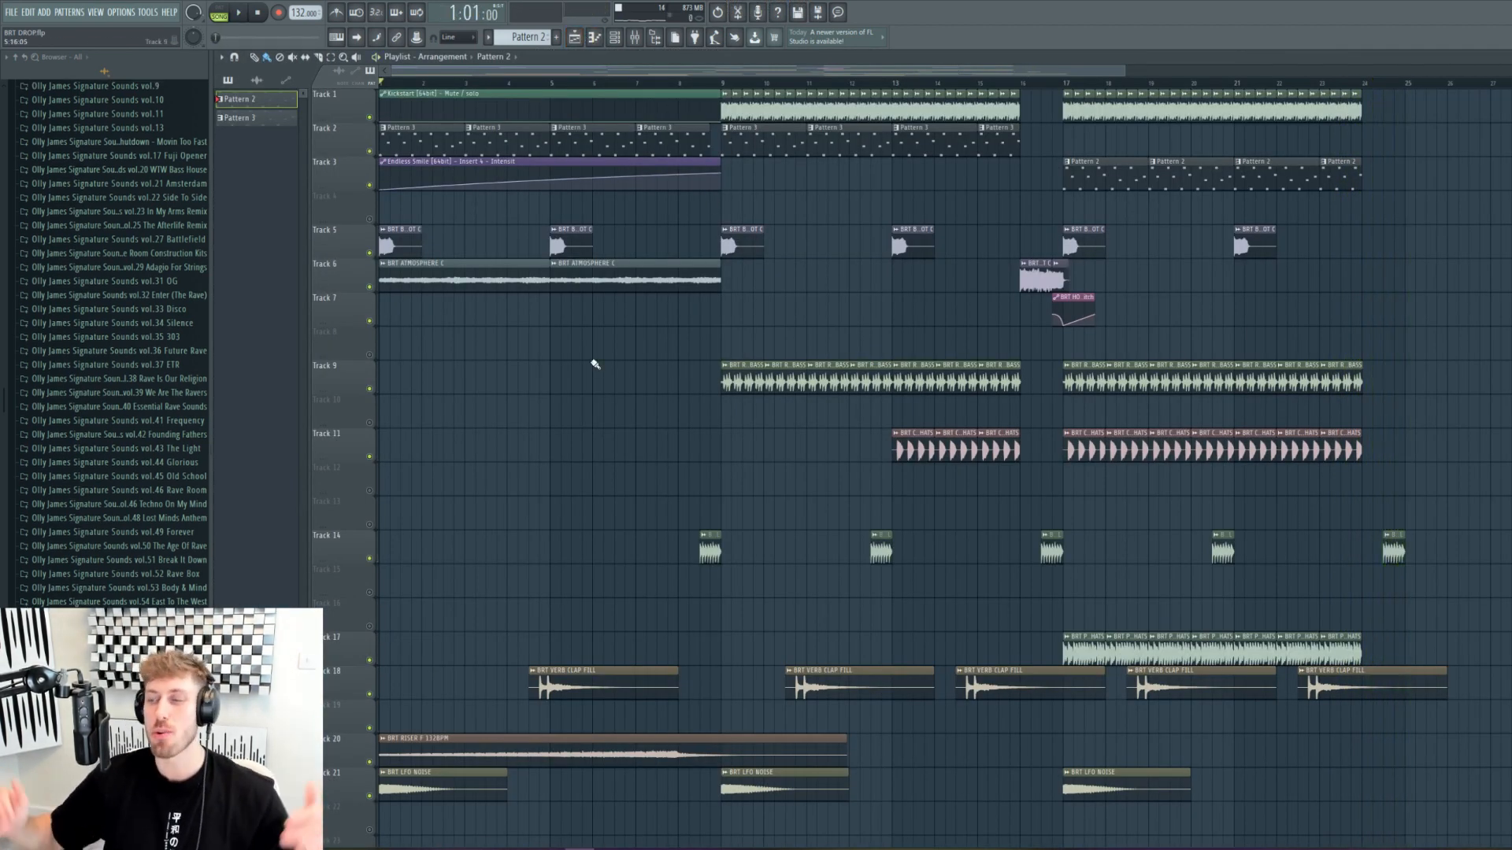